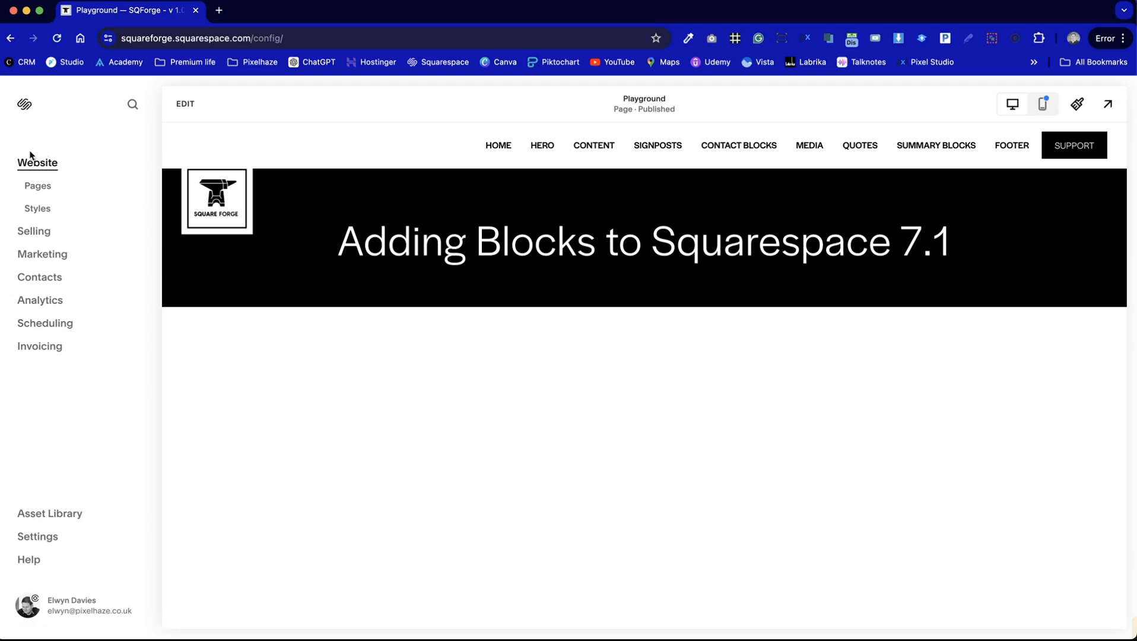
Open the Playground page from the Not Linked pages and start editing it
left_click(36, 186)
scroll(82, 484, "down", 8)
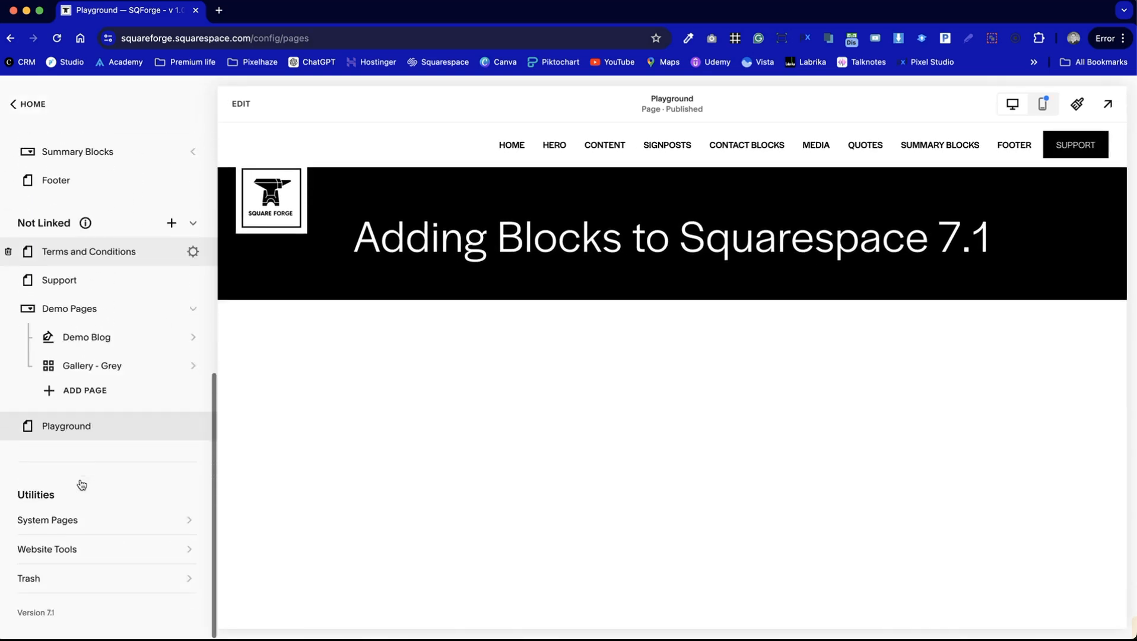
left_click(113, 429)
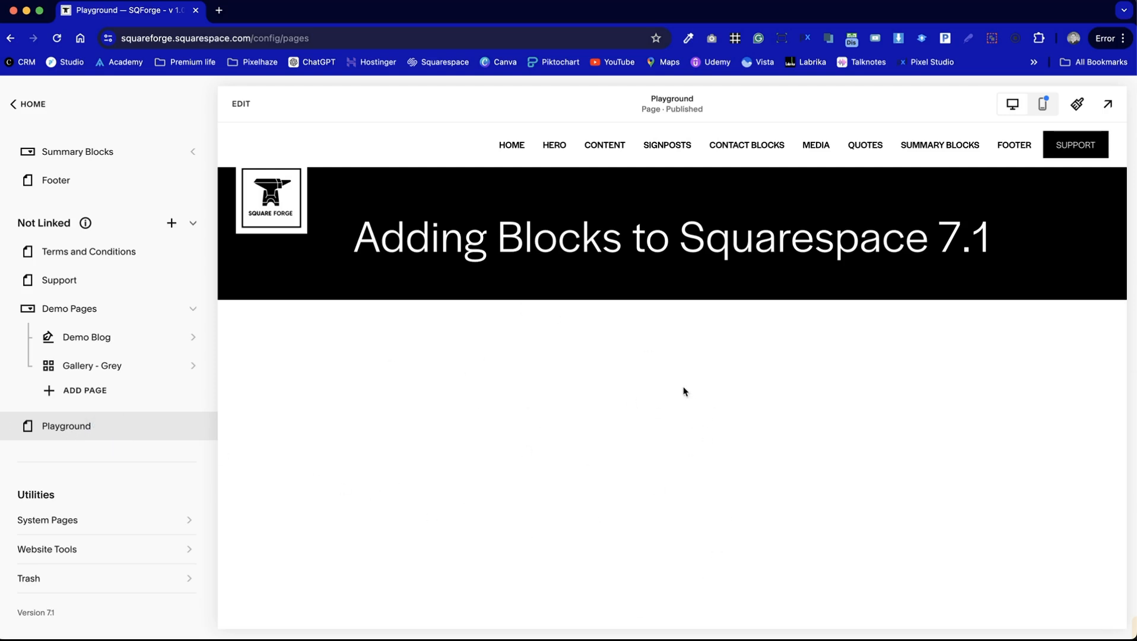
left_click(241, 105)
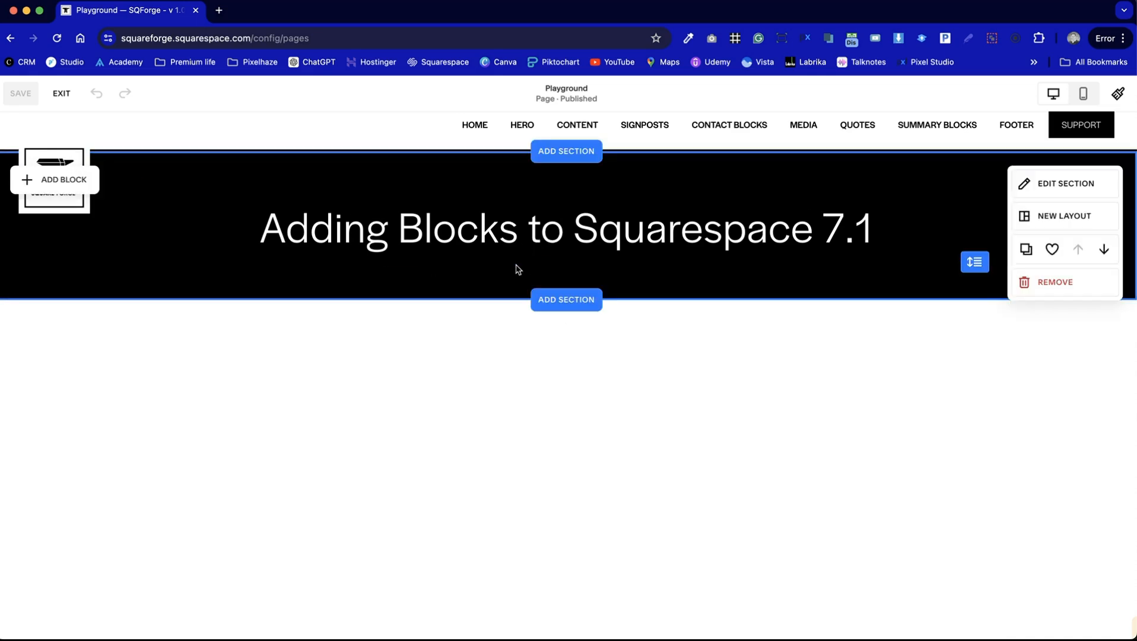
Browse the section templates, then add a blank section below the black title banner
left_click(579, 301)
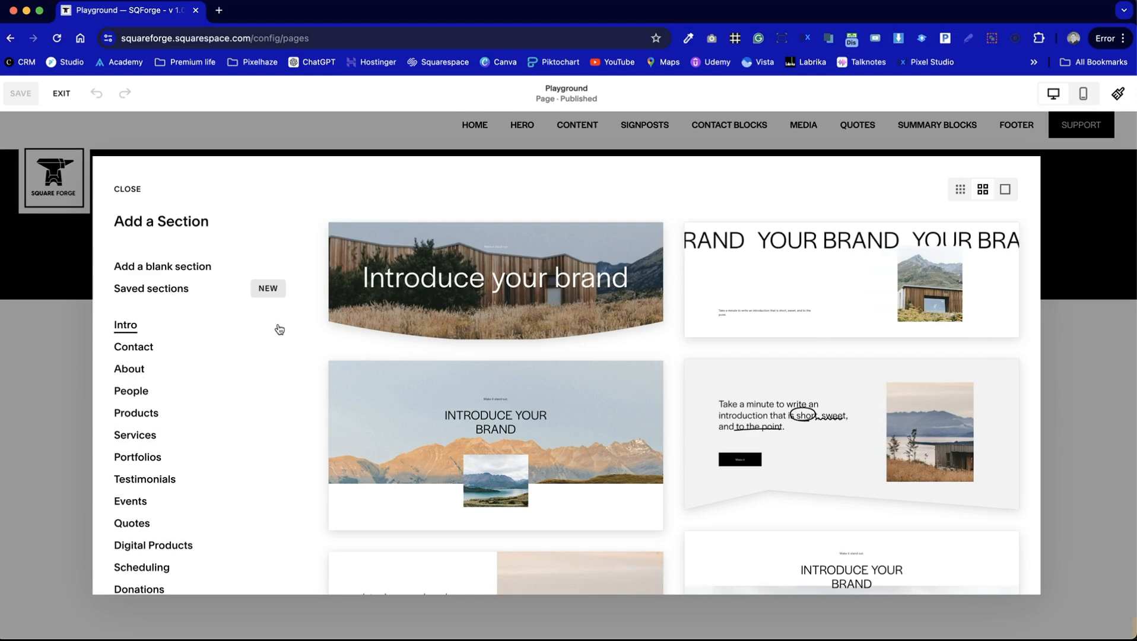
scroll(137, 440, "down", 5)
left_click(148, 378)
scroll(148, 377, "up", 5)
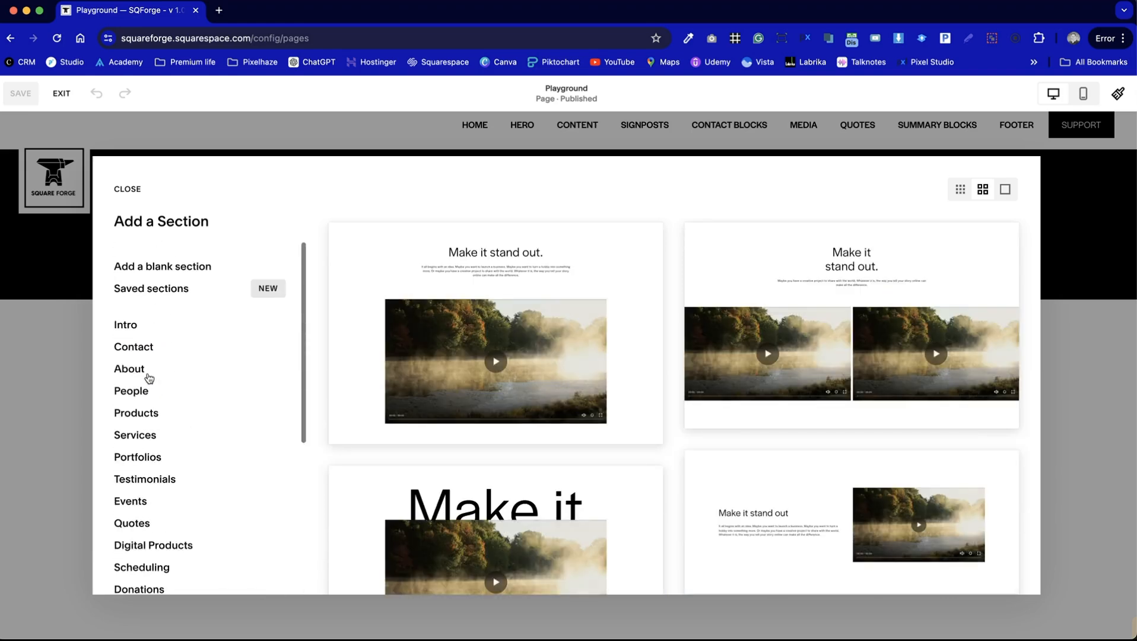
left_click(177, 268)
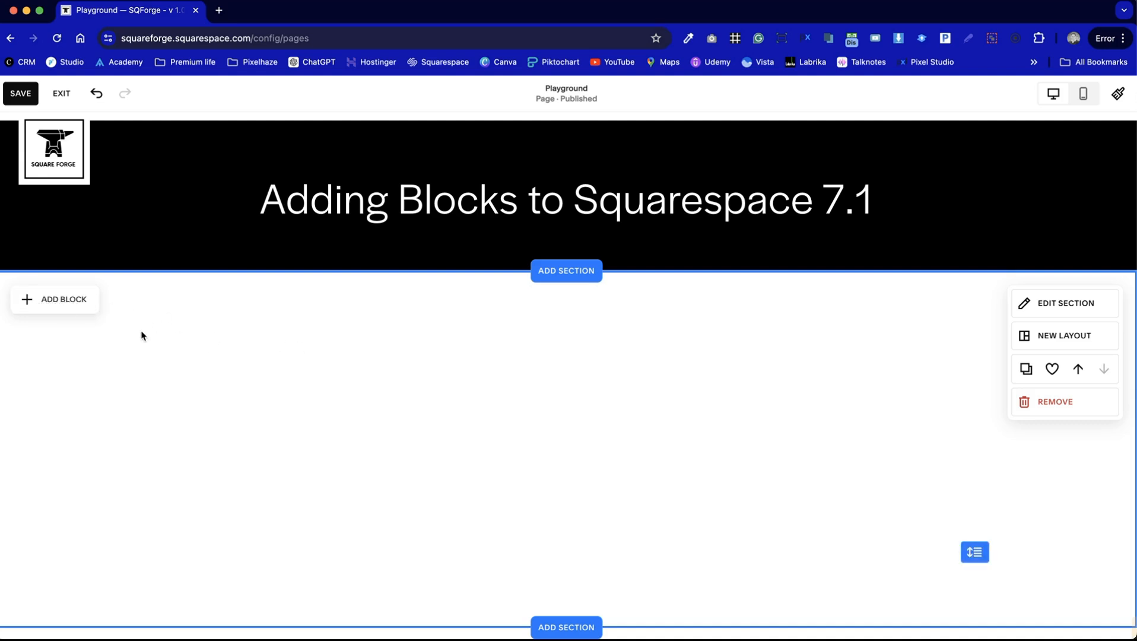
Add a Text block to the blank section and widen it to about half the grid width
left_click(72, 308)
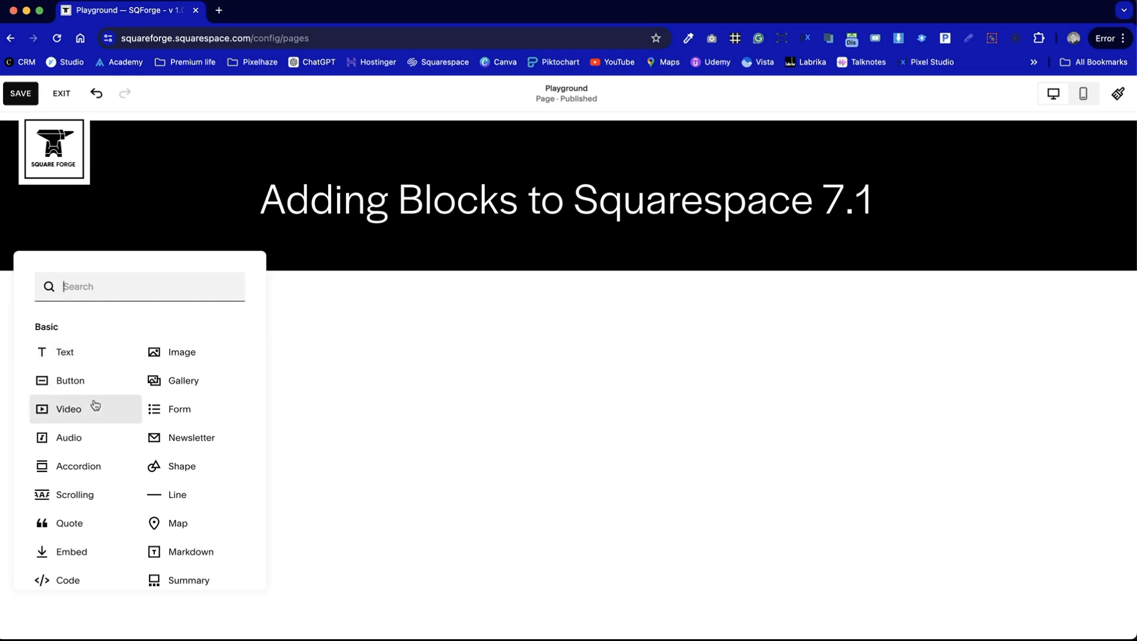
scroll(93, 403, "down", 8)
scroll(95, 404, "down", 2)
scroll(95, 405, "up", 10)
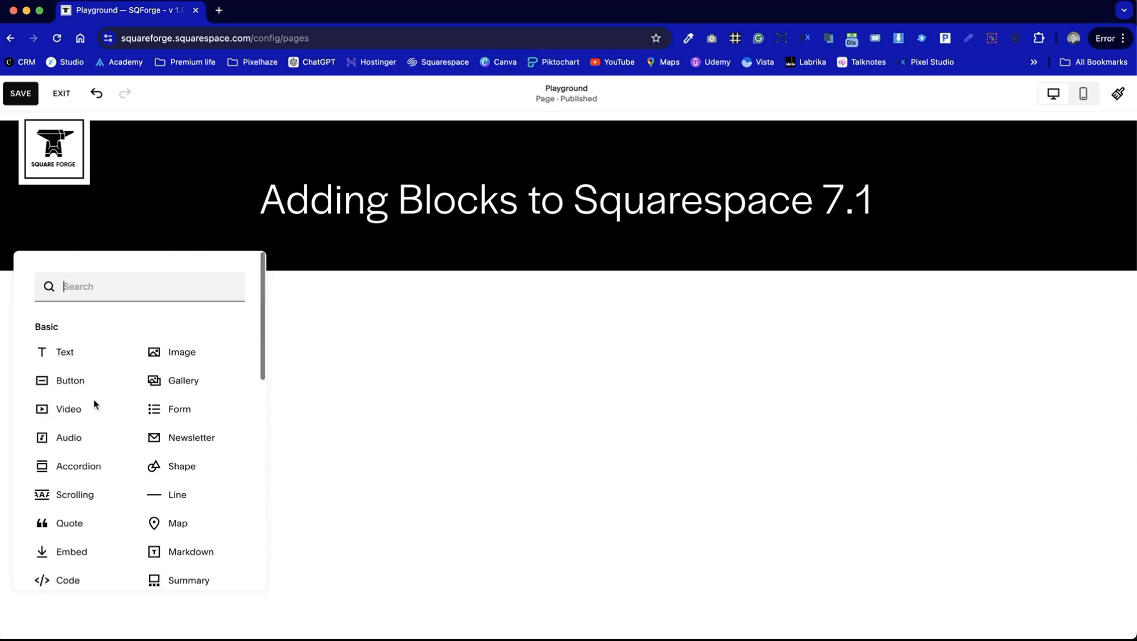
left_click(86, 355)
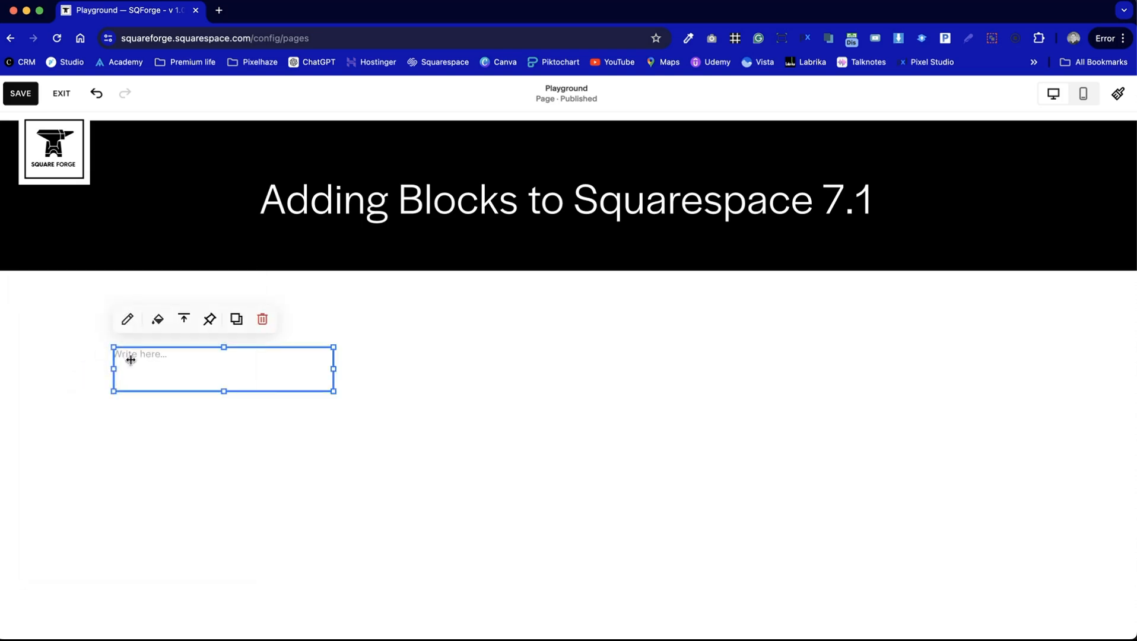
left_click_drag(331, 369, 561, 377)
Fill the text block with two Lorem ipsum paragraphs and remove the extra blank line between them
left_click(210, 360)
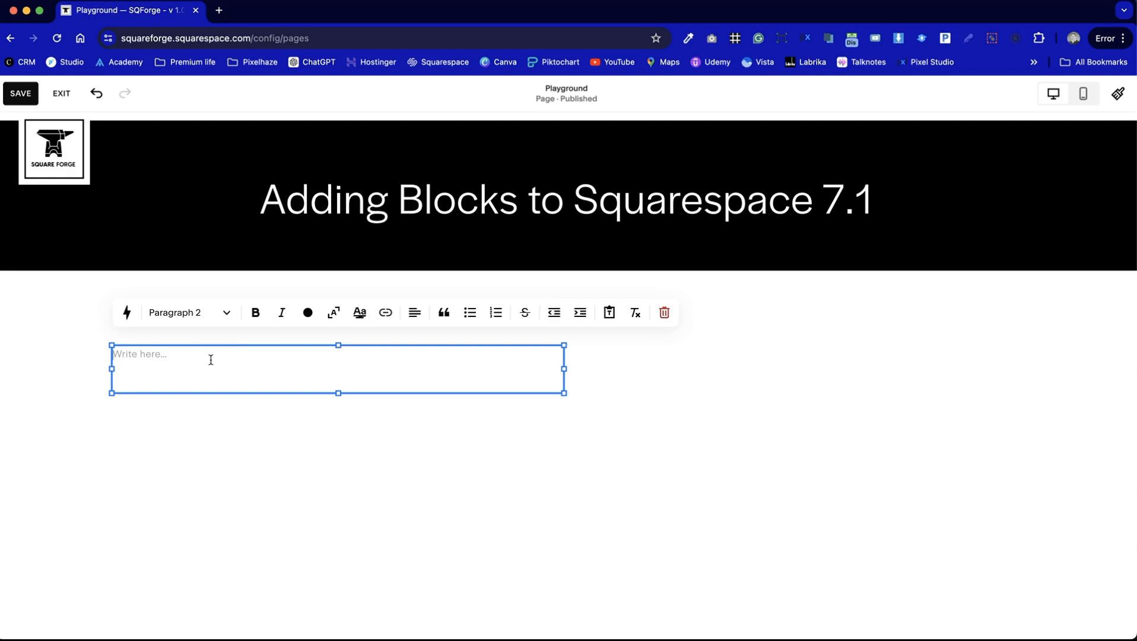
type("Lorem ipsum dolor sit amet, consectetur adipiscing elit, sed do eiusmod tempor incididunt ut labore et dolore magna aliqua. Ut enim ad minim veniam, quis nostrud exercitation ullamco laboris nisi ut aliquip ex ea commodo consequat. Duis aute irure dolor in reprehenderit in voluptate velit esse cillum dolore eu fugiat nulla pariatur. Excepteur sint occaecat cupidatat non proident, sunt in culpa qui officia deserunt mollit anim id est laborum.")
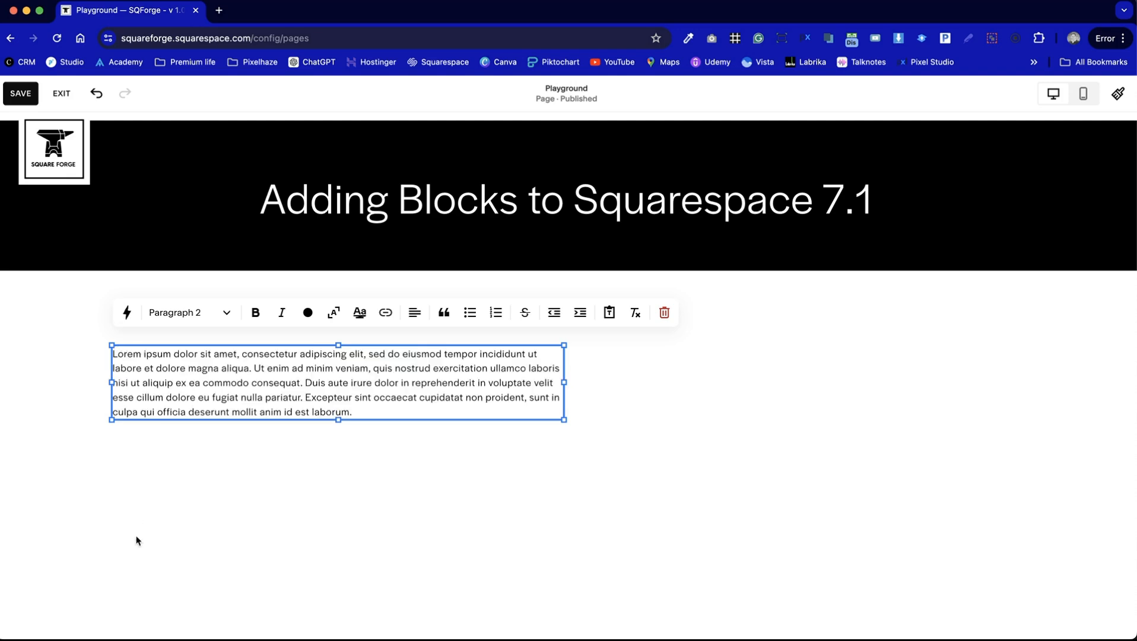
key("Return")
key("Return")
type("Lorem ipsum dolor sit amet, consectetur adipiscing elit, sed do eiusmod tempor incididunt ut labore et dolore magna aliqua. Ut enim ad minim veniam, quis nostrud exercitation ullamco laboris nisi ut aliquip ex ea commodo consequat. Duis aute irure dolor in reprehenderit in voluptate velit esse cillum dolore eu fugiat nulla pariatur. Excepteur sint occaecat cupidatat non proident, sunt in culpa qui officia deserunt mollit anim id est laborum.")
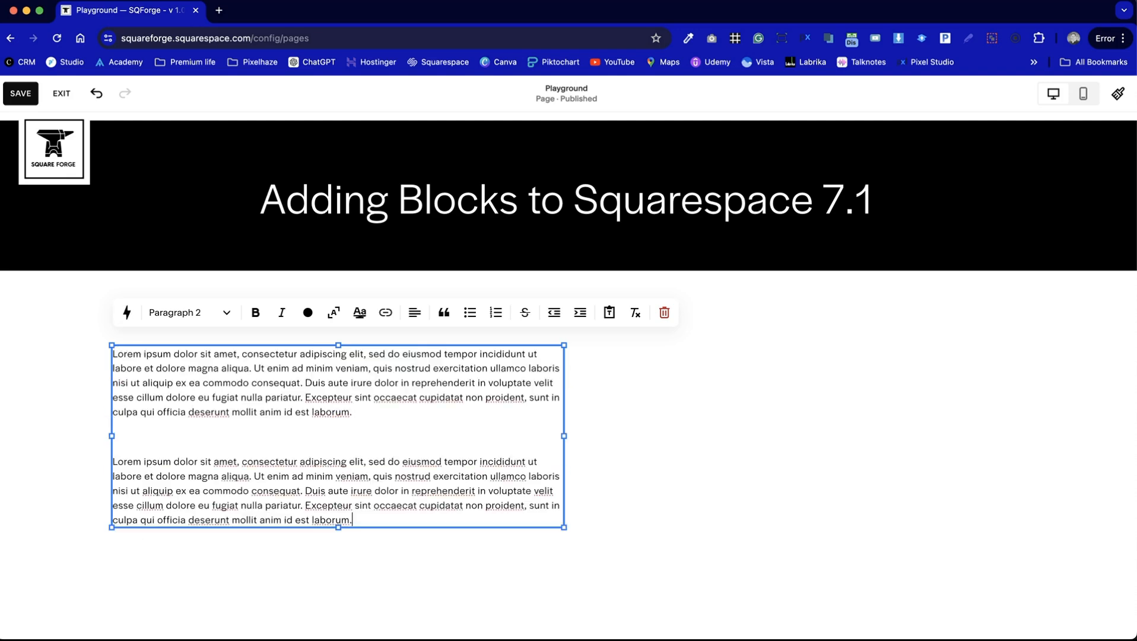
left_click(143, 438)
key("BackSpace")
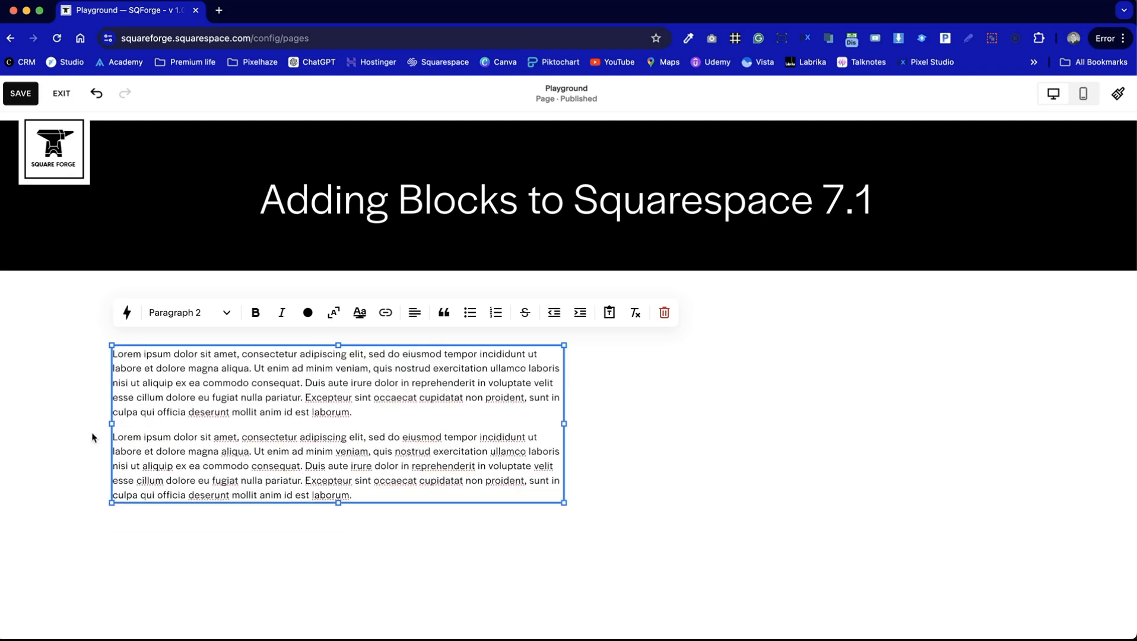
left_click(78, 445)
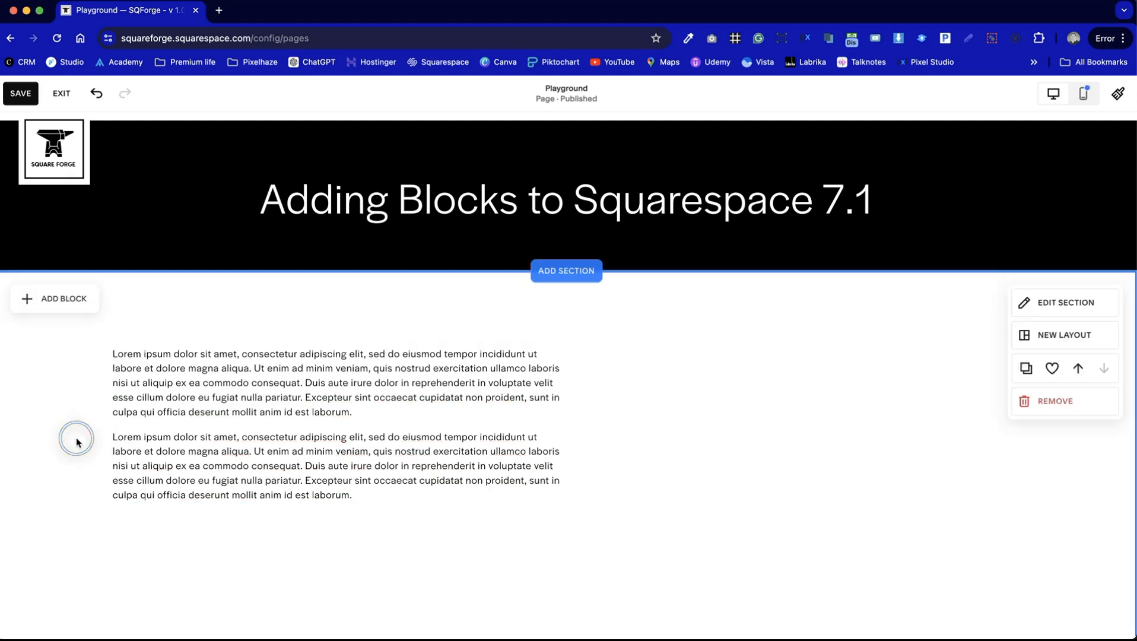
Move the text block one grid row down, aligned with the grid's left edge
left_click(519, 461)
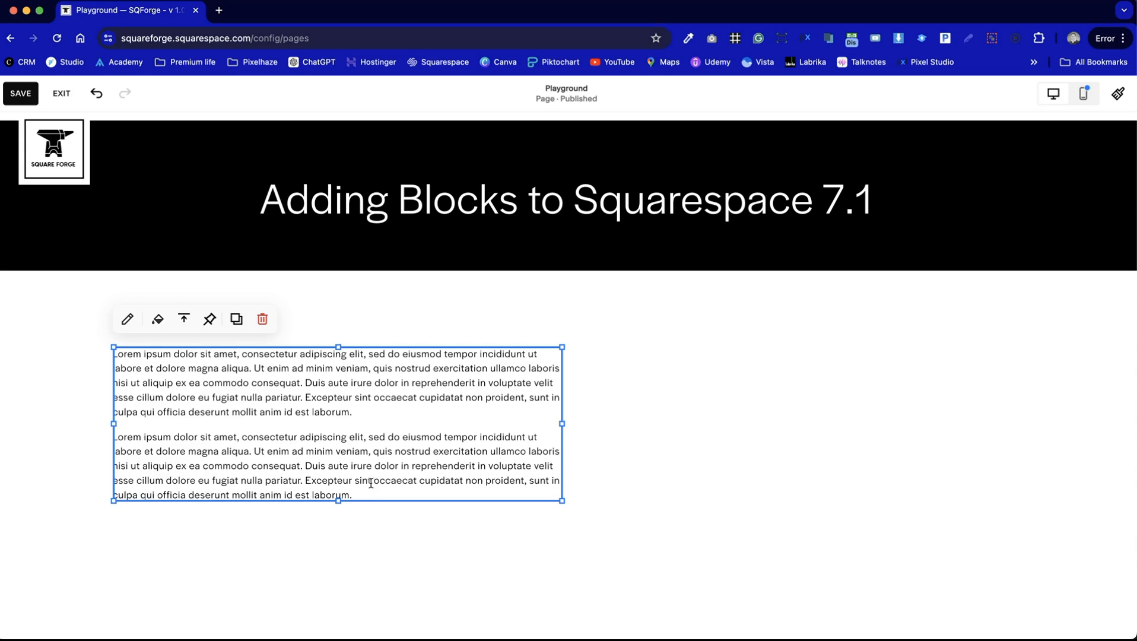
left_click(573, 493)
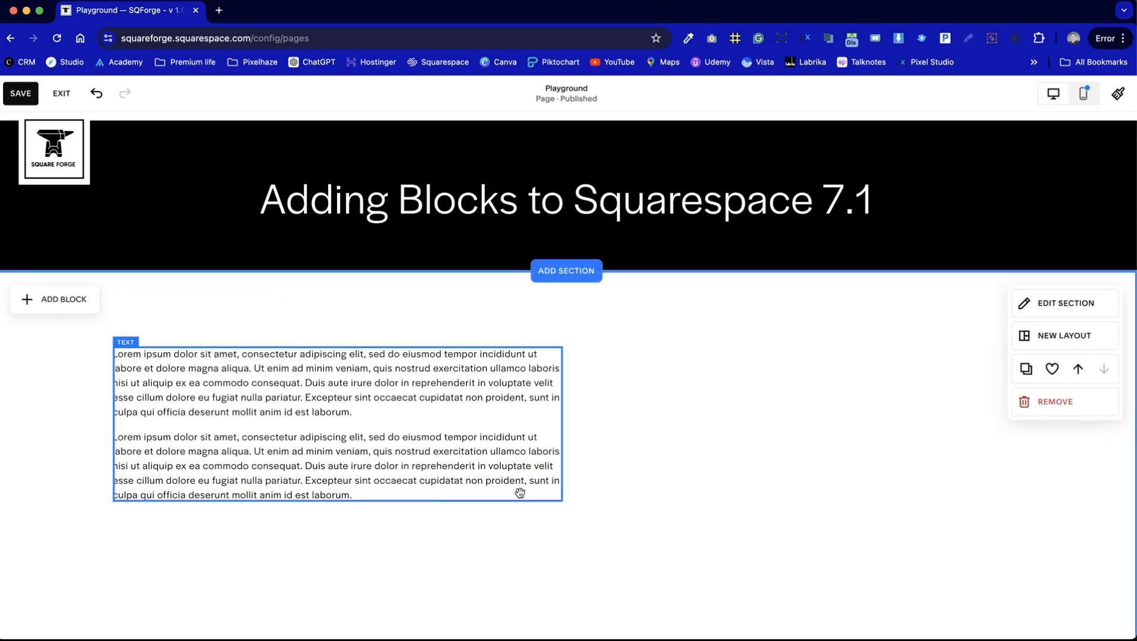
left_click_drag(429, 495, 638, 505)
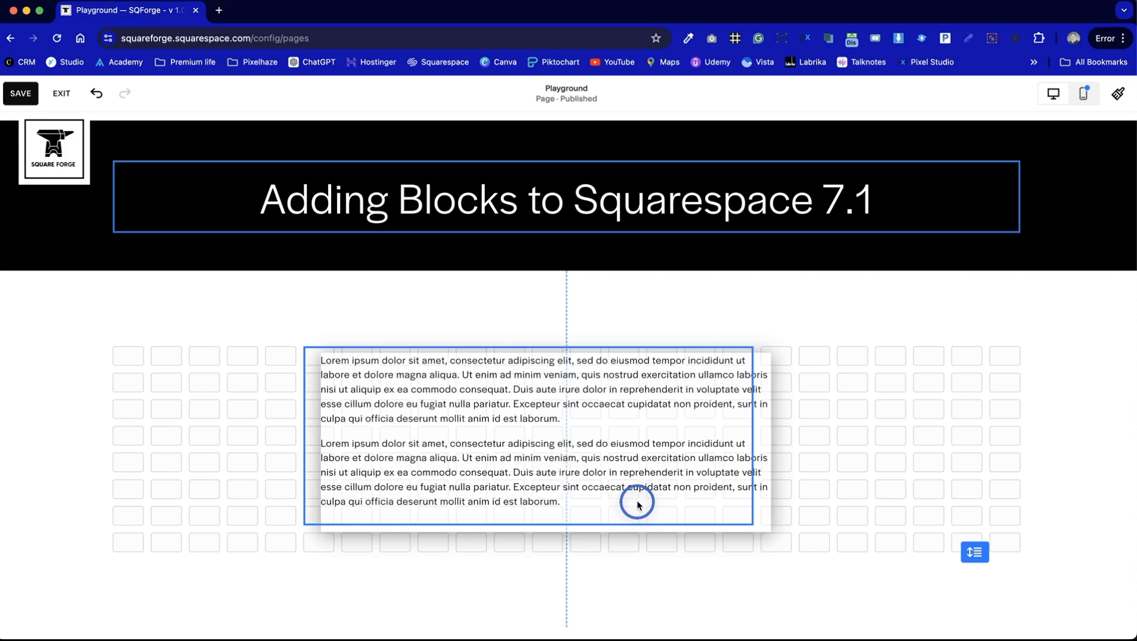
left_click_drag(638, 505, 637, 522)
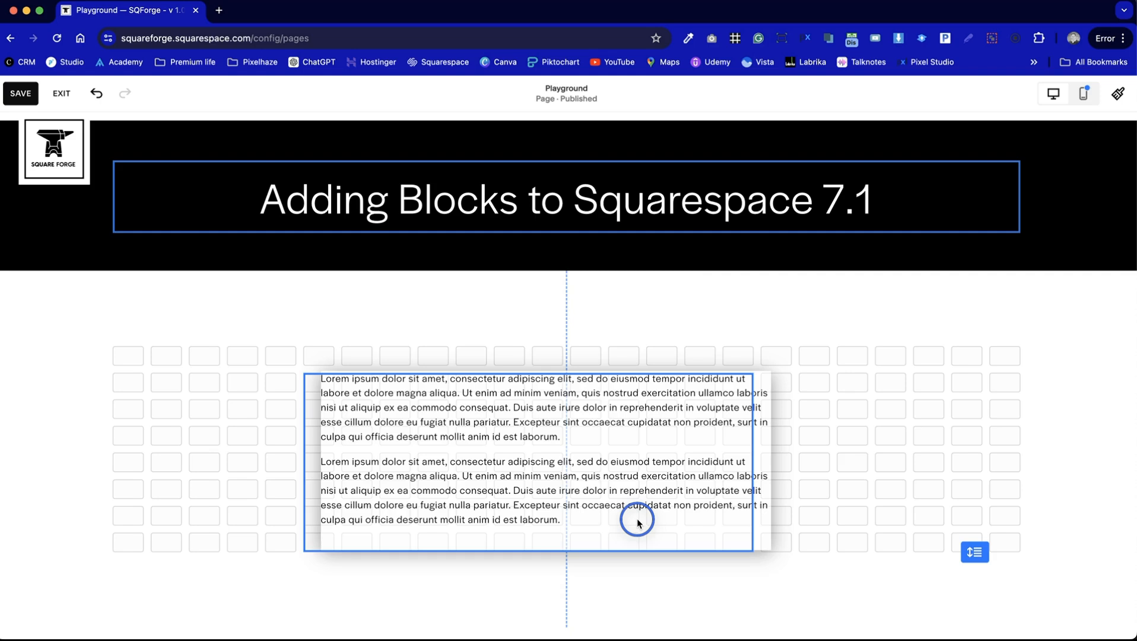
left_click_drag(638, 522, 427, 521)
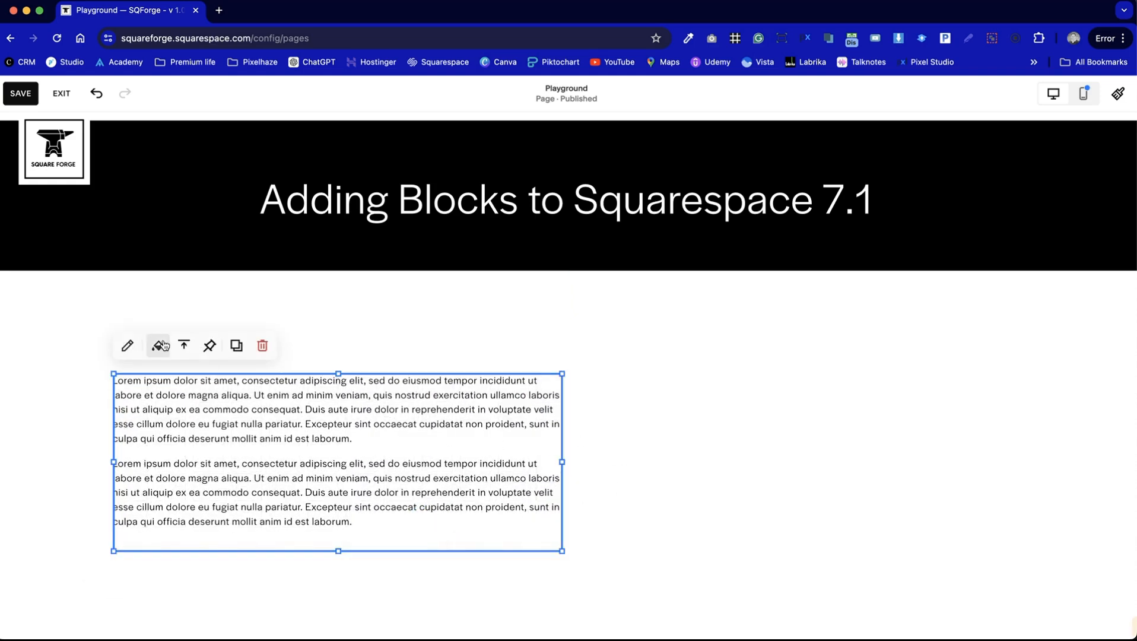
Duplicate the text block and place the copy beside the original as a second column
left_click(242, 351)
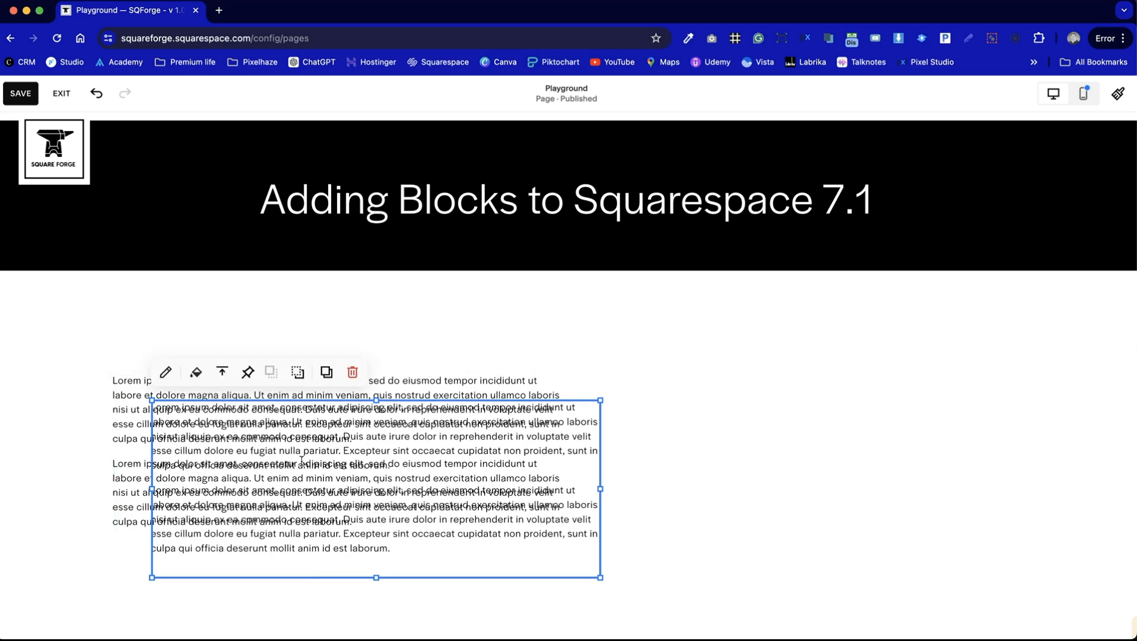
left_click_drag(310, 570, 770, 533)
left_click(492, 338)
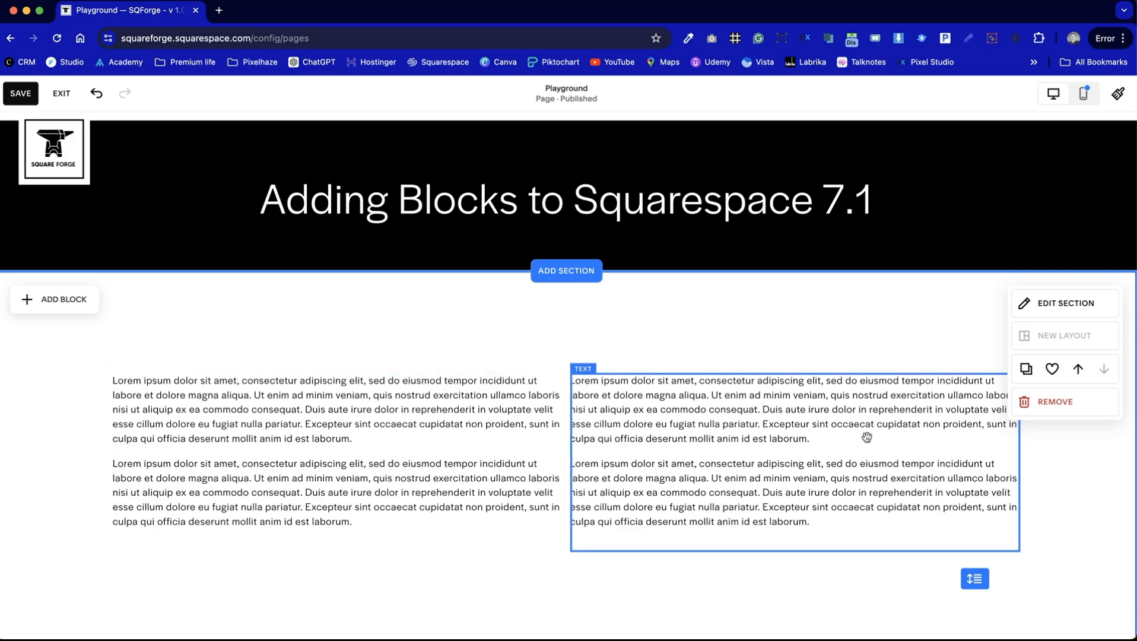
Set a custom horizontal grid gap of 38 for the section containing the two text columns
left_click(729, 432)
left_click(809, 326)
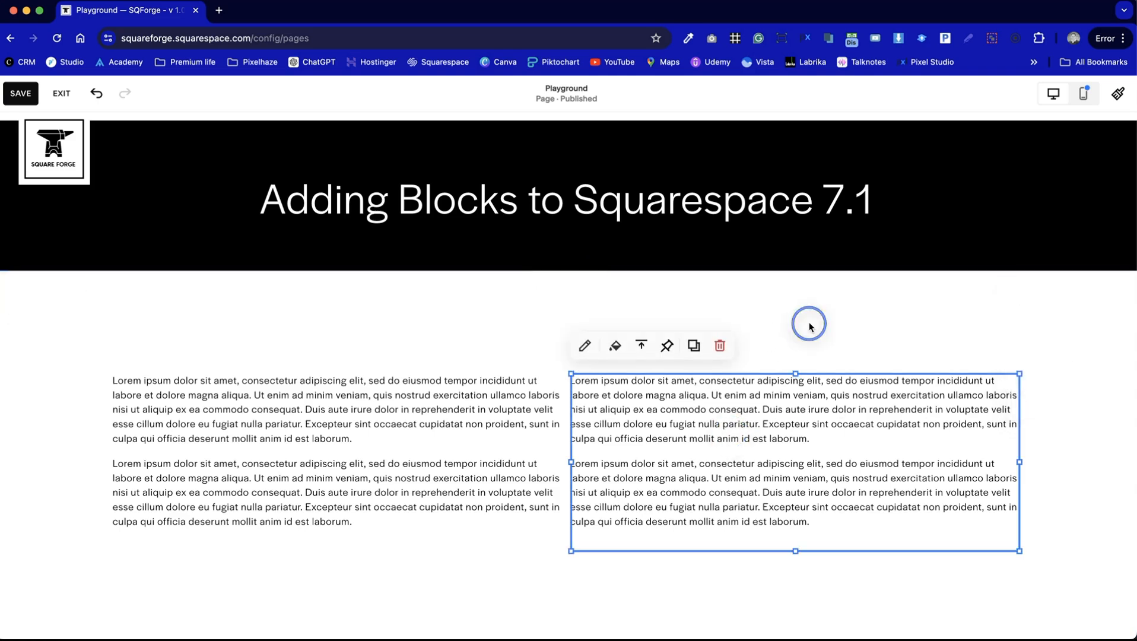
left_click(1083, 304)
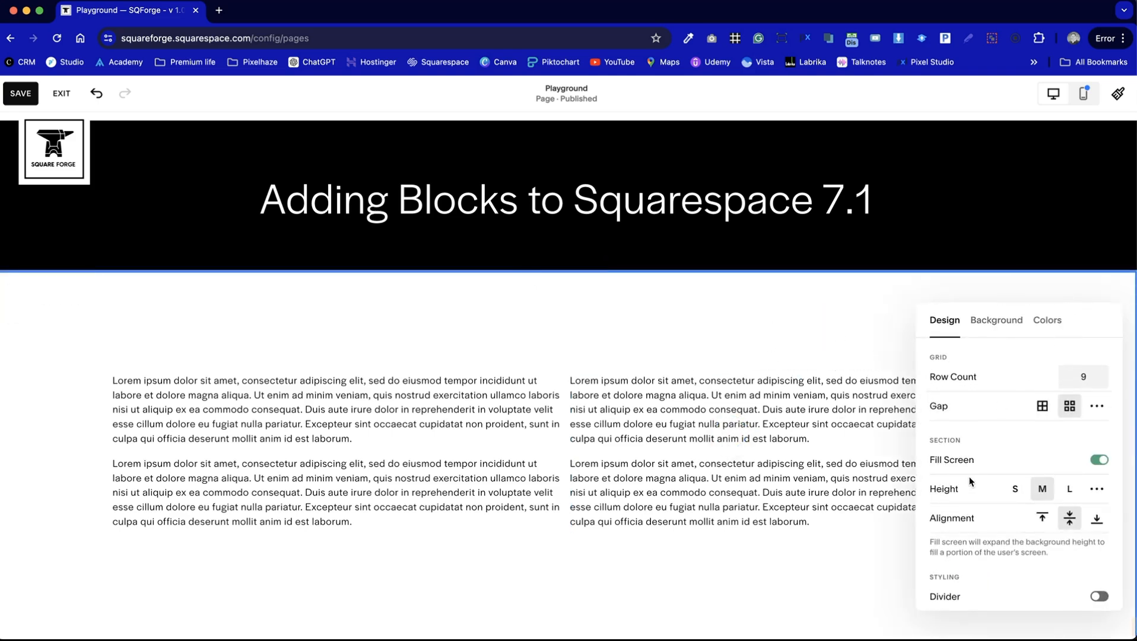
left_click(1097, 406)
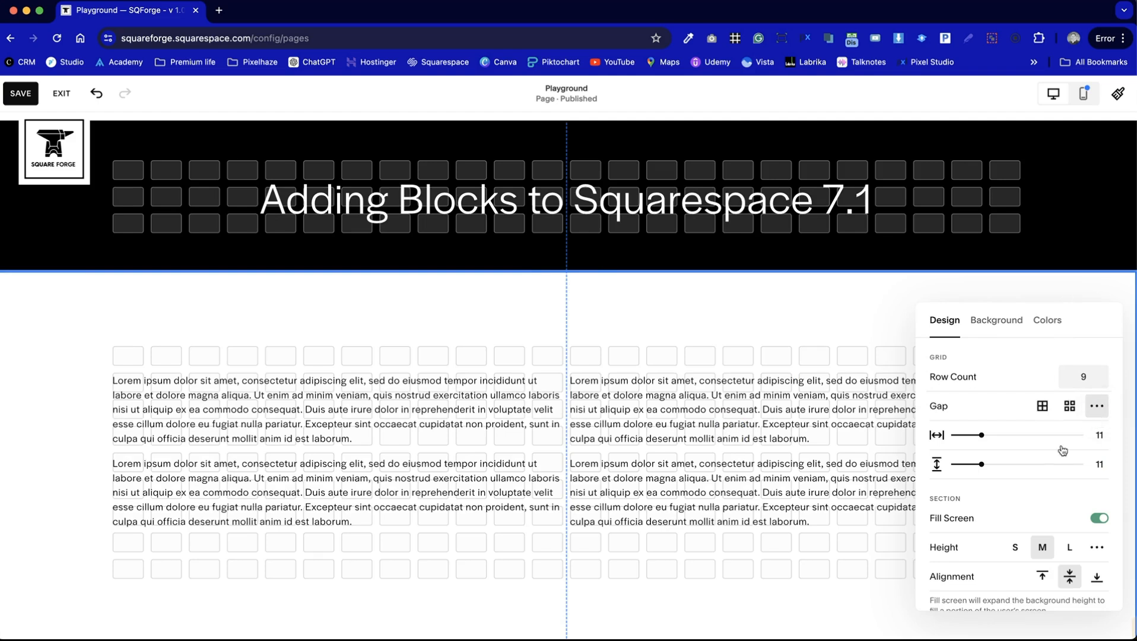
left_click_drag(982, 436, 1050, 435)
left_click(681, 342)
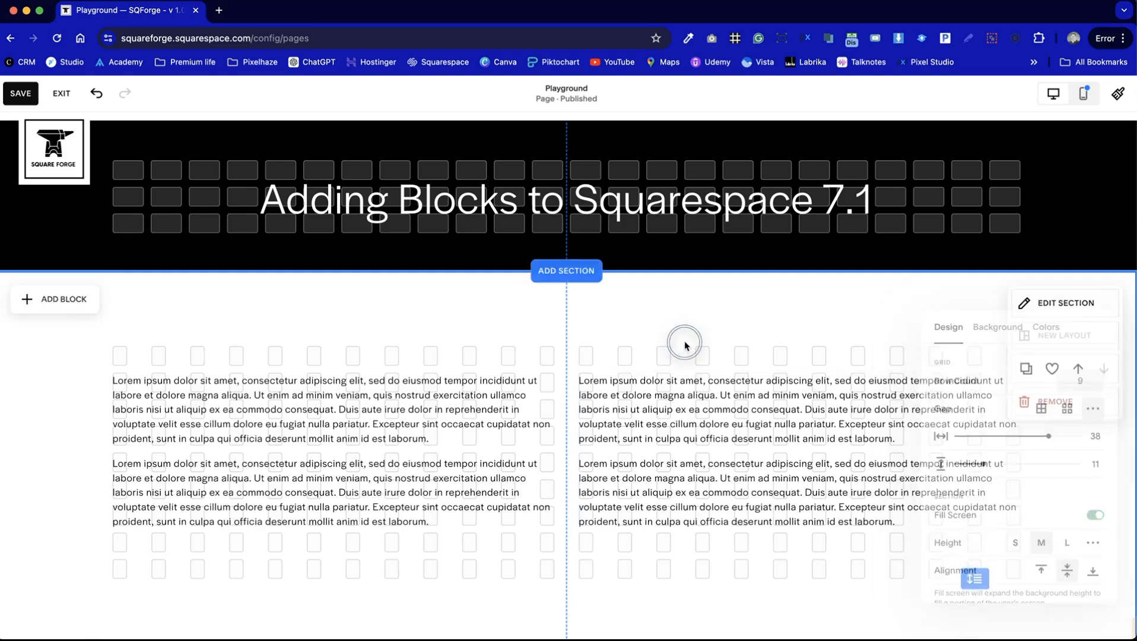
left_click(591, 599)
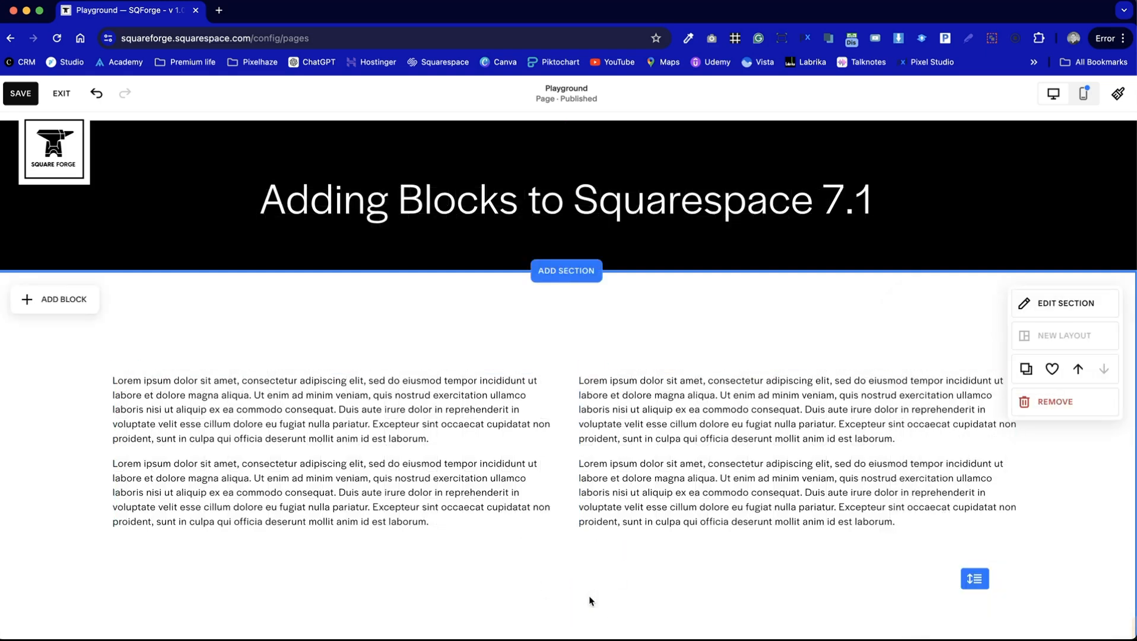
Split the left column's first paragraph into two before "Duis aute irure dolor"
double_click(482, 495)
left_click(338, 410)
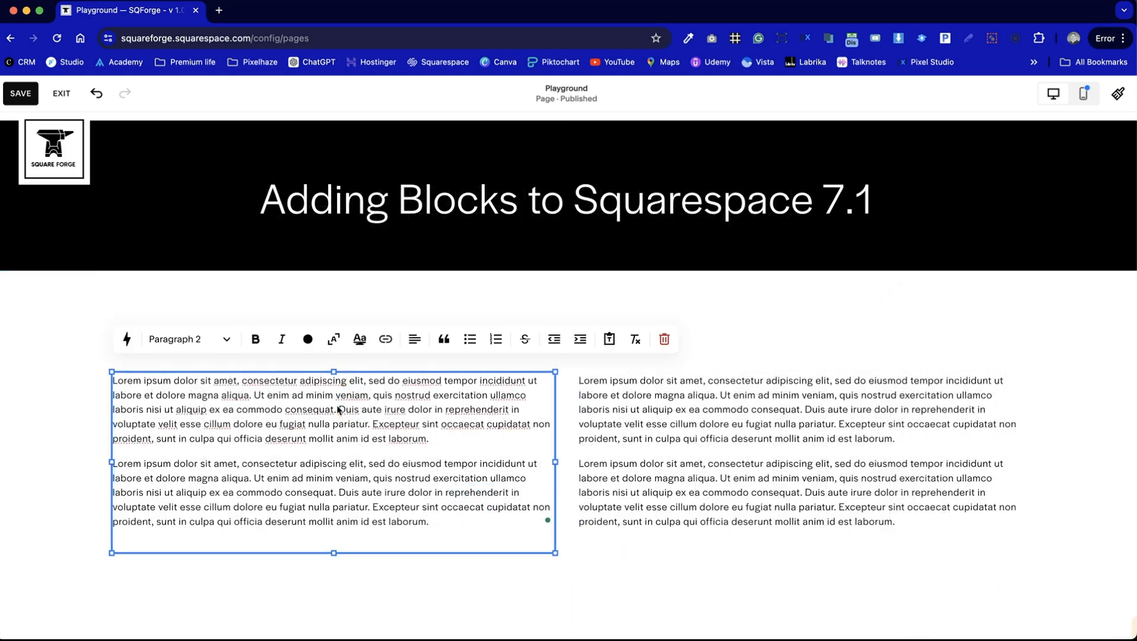
key("Return")
left_click(41, 510)
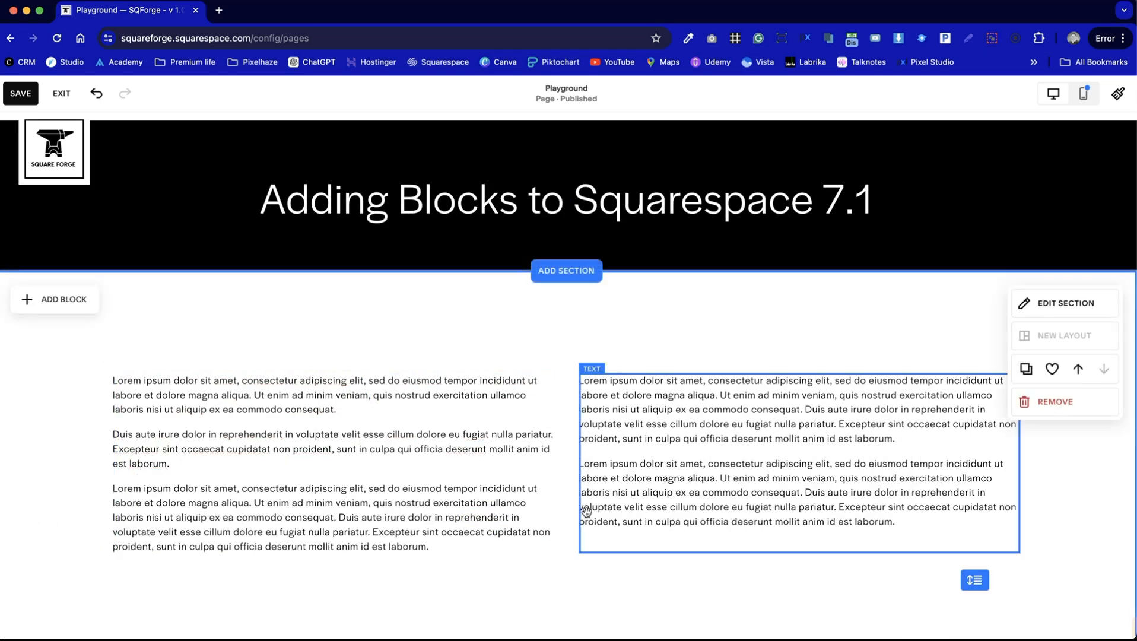
Move the left text block two grid rows down to leave room above it
left_click(362, 454)
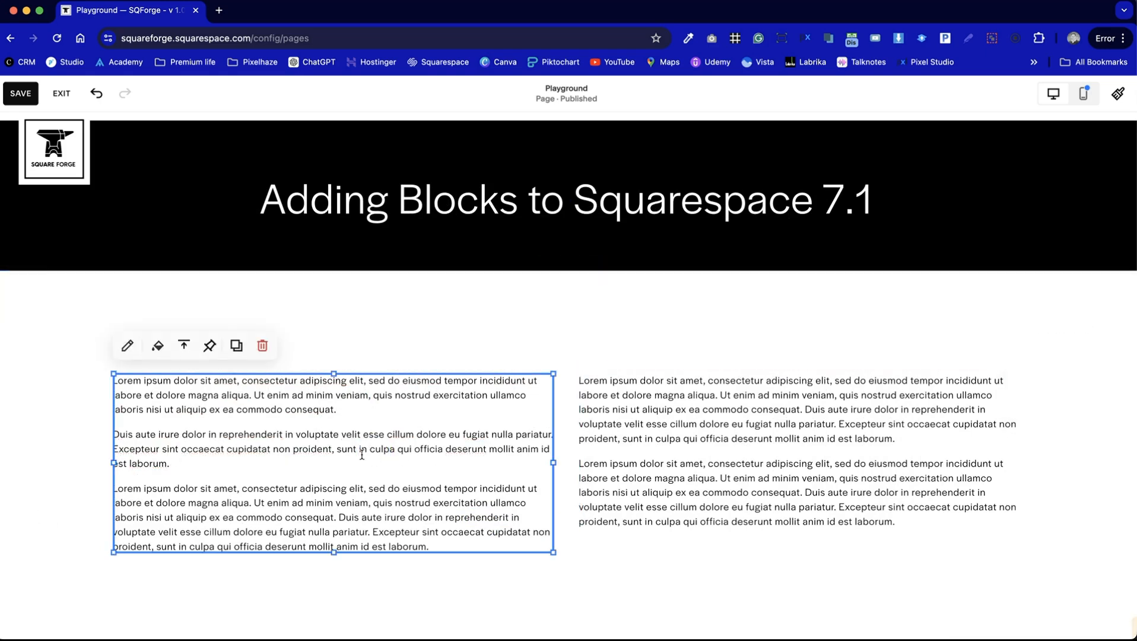
left_click(371, 393)
left_click_drag(374, 394, 377, 434)
left_click(482, 584)
left_click_drag(485, 514, 486, 561)
left_click(367, 380)
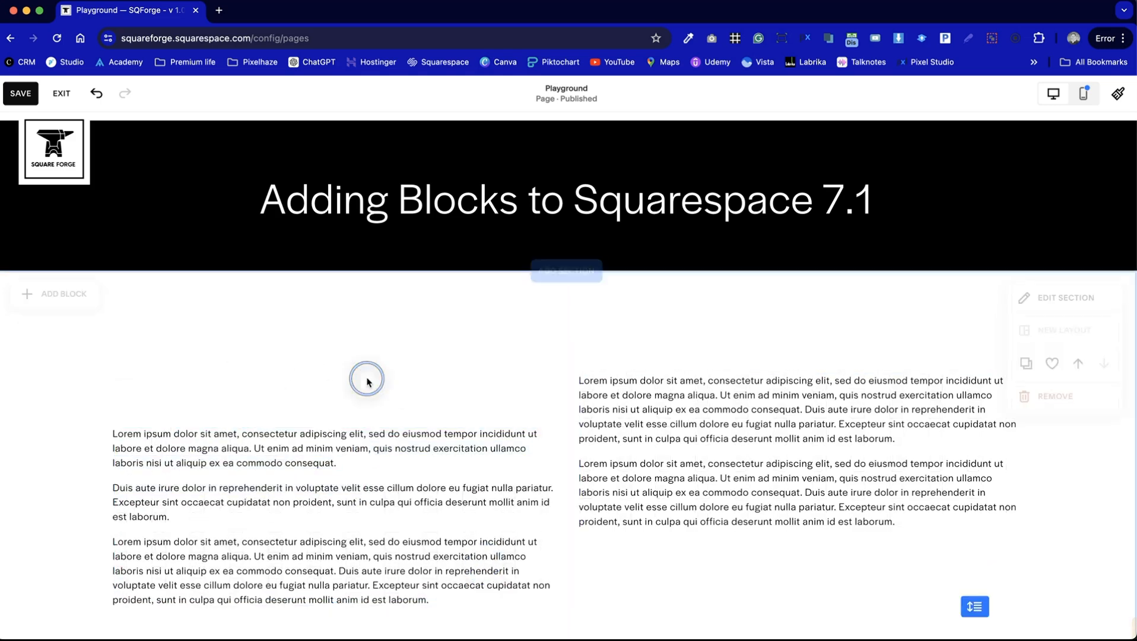
Add a text block above the left column reading "Sub Heading" and format it as Heading 2
left_click(54, 293)
left_click(72, 378)
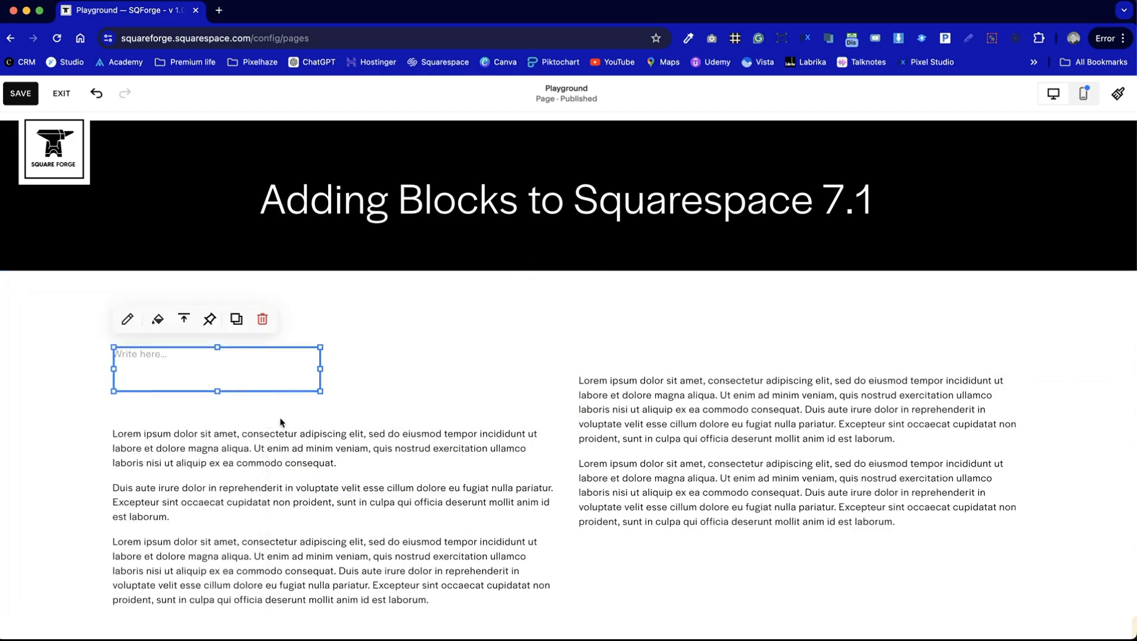
left_click(162, 355)
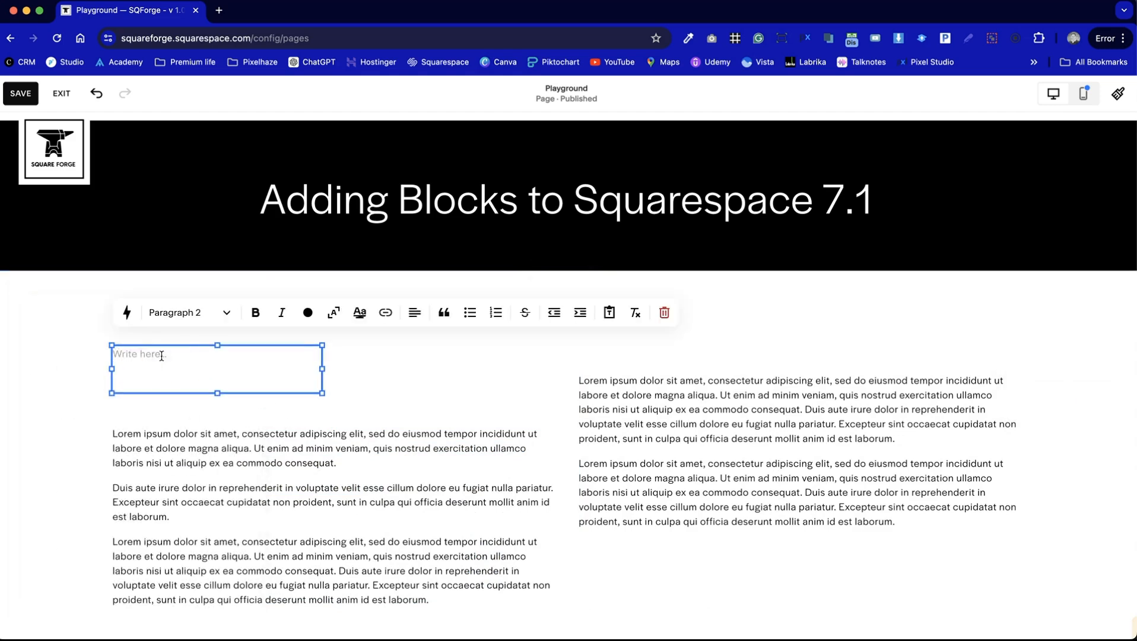
type("Sub Heading")
left_click(190, 314)
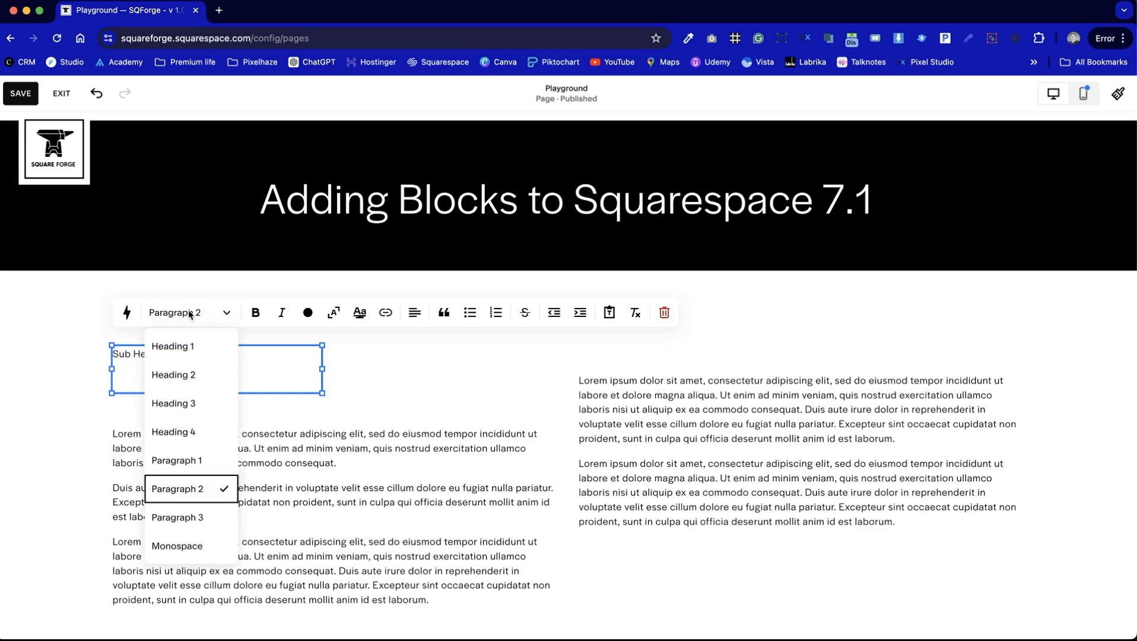
left_click(217, 376)
left_click(398, 388)
Move the left text block up one grid row and add a "Sub Heading" line above its first paragraph
left_click(202, 523)
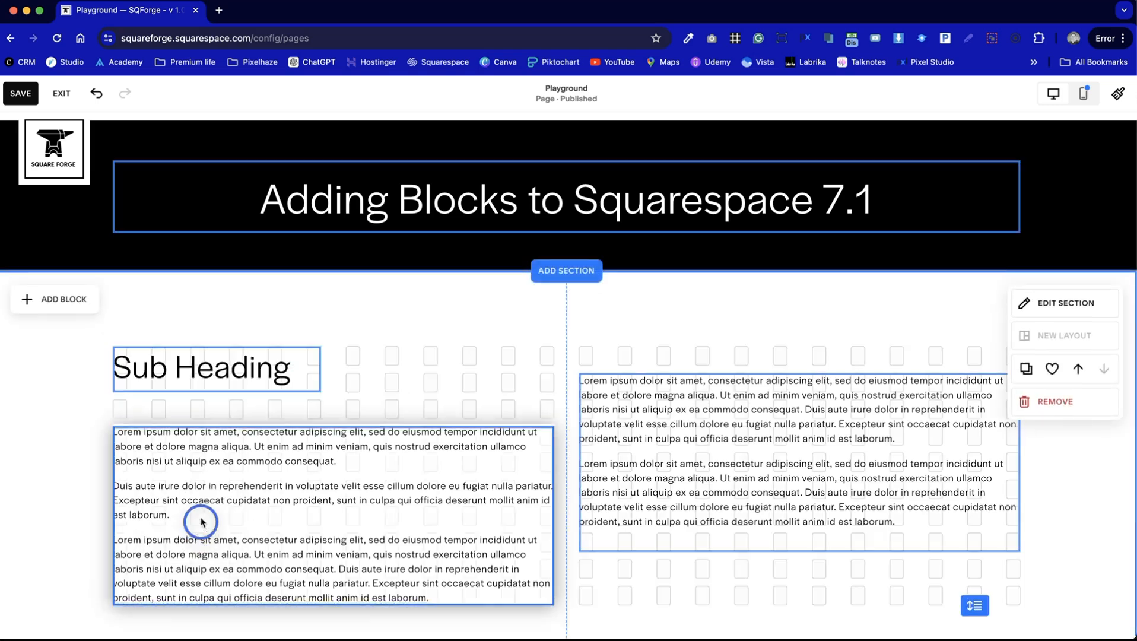
left_click_drag(202, 522, 200, 500)
left_click(275, 481)
left_click(275, 480)
left_click(113, 407)
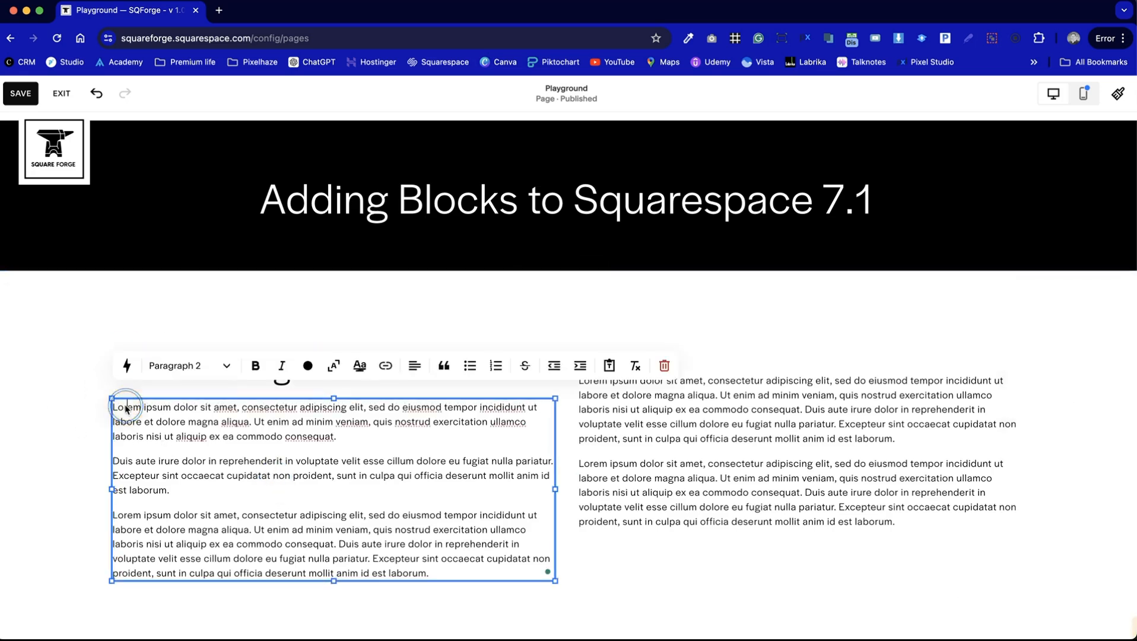
key("Return")
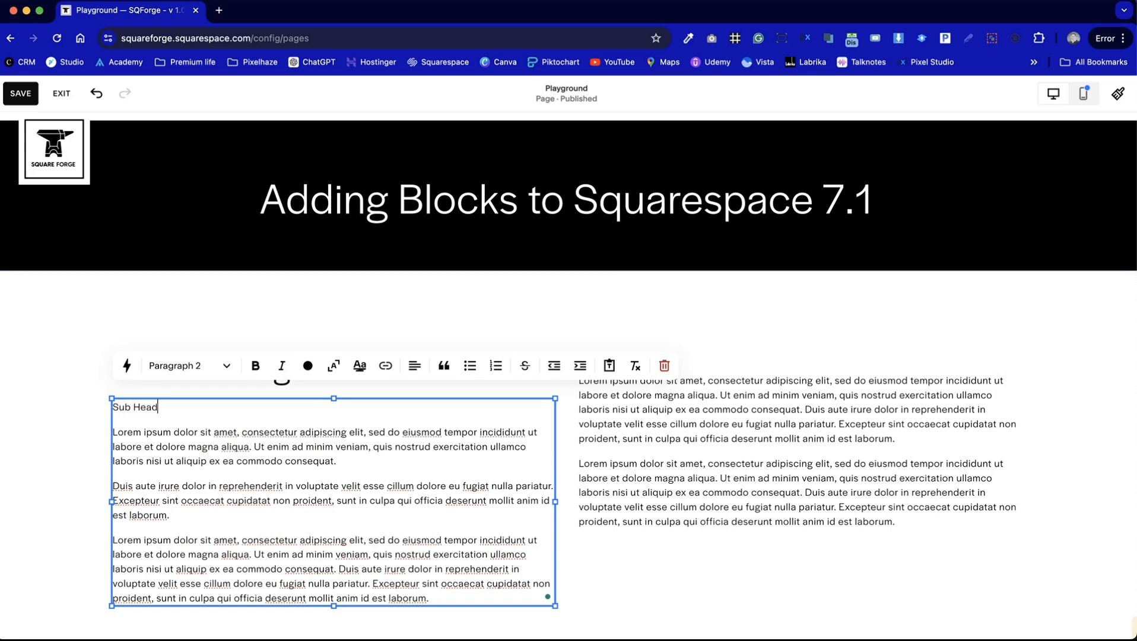
Format the new "Sub Heading" line inside the left text block as Heading 2
left_click(220, 365)
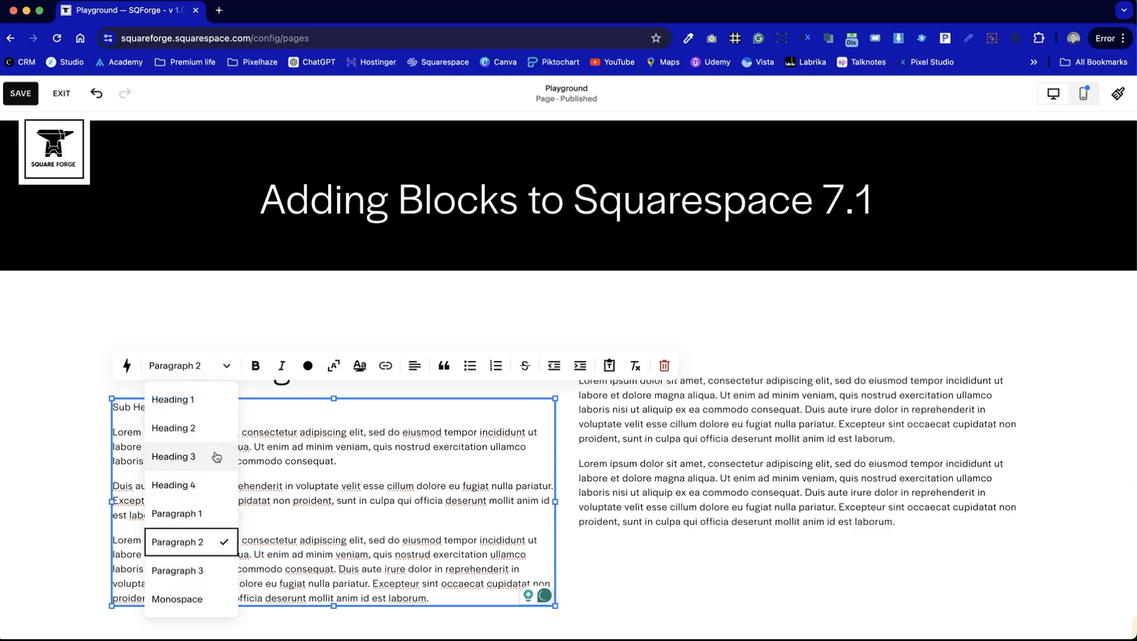
left_click(224, 437)
left_click(56, 444)
Move the separate "Sub Heading" block from above the left column to above the right column's text
scroll(58, 447, "down", 3)
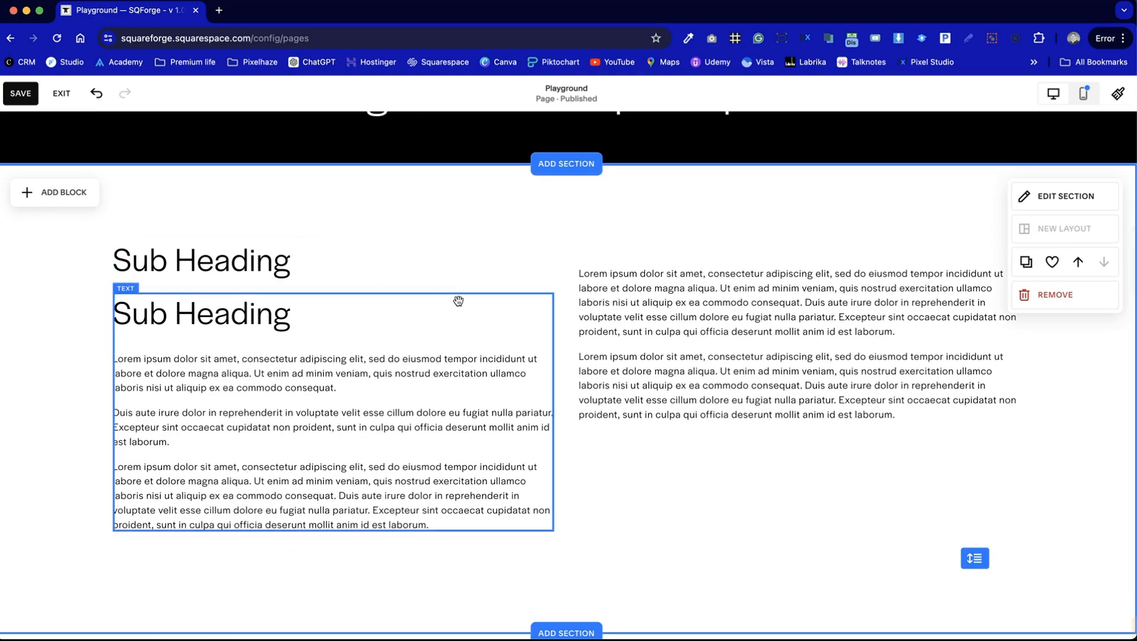
left_click(255, 266)
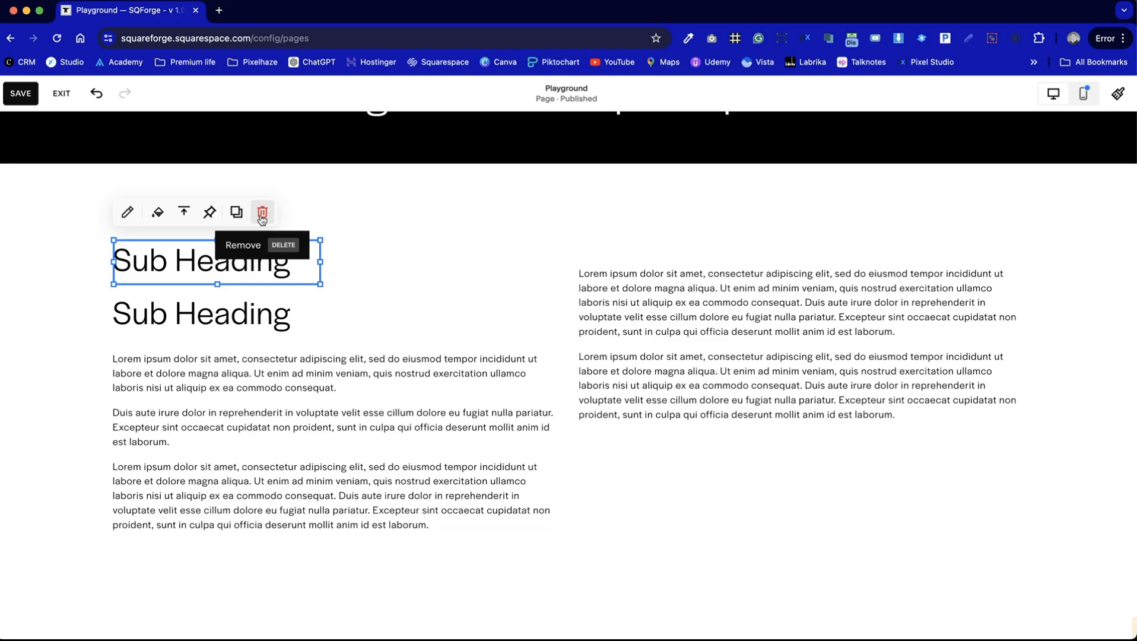
left_click(305, 382)
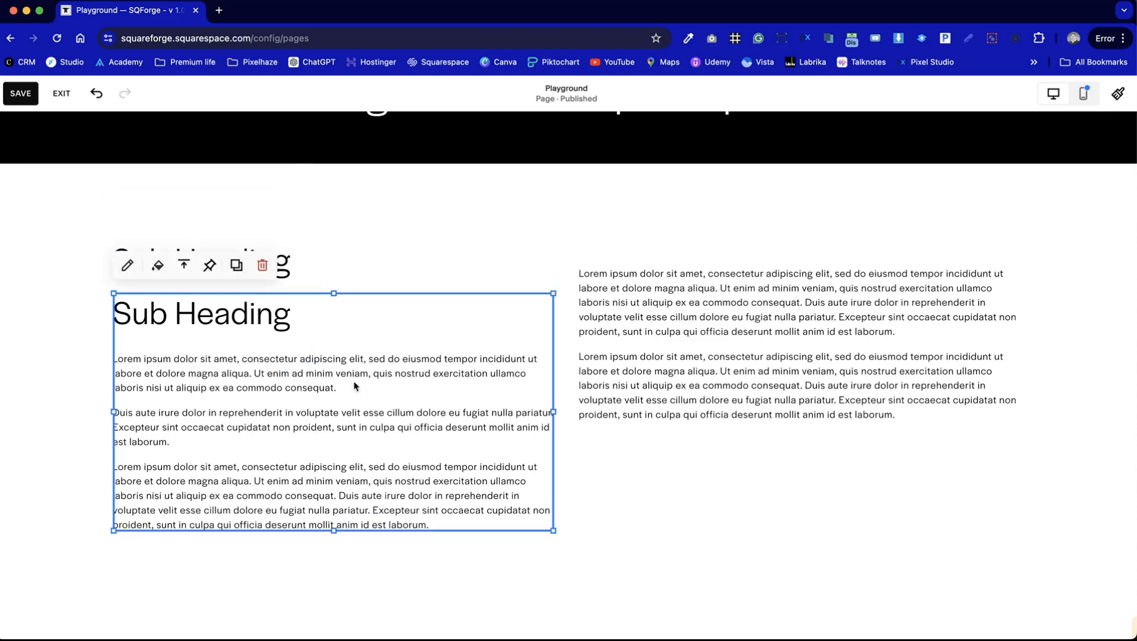
left_click_drag(300, 259, 773, 265)
Raise the left text block level with the right heading, and lower the right text block one grid row beneath its heading
left_click_drag(470, 383, 467, 300)
left_click_drag(734, 386, 737, 403)
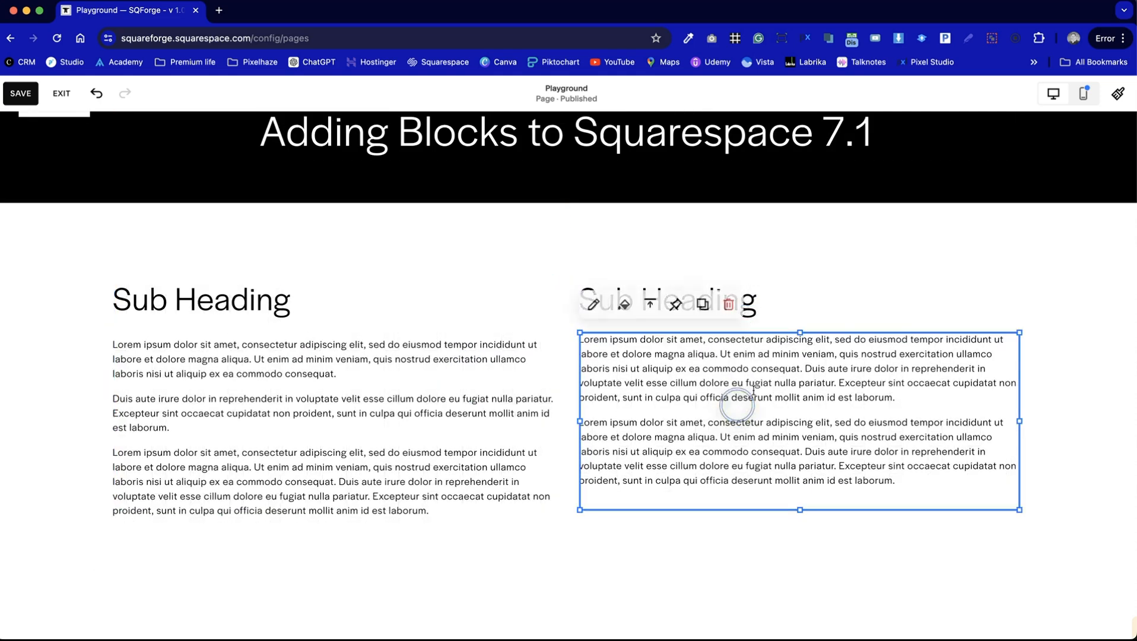
left_click(705, 555)
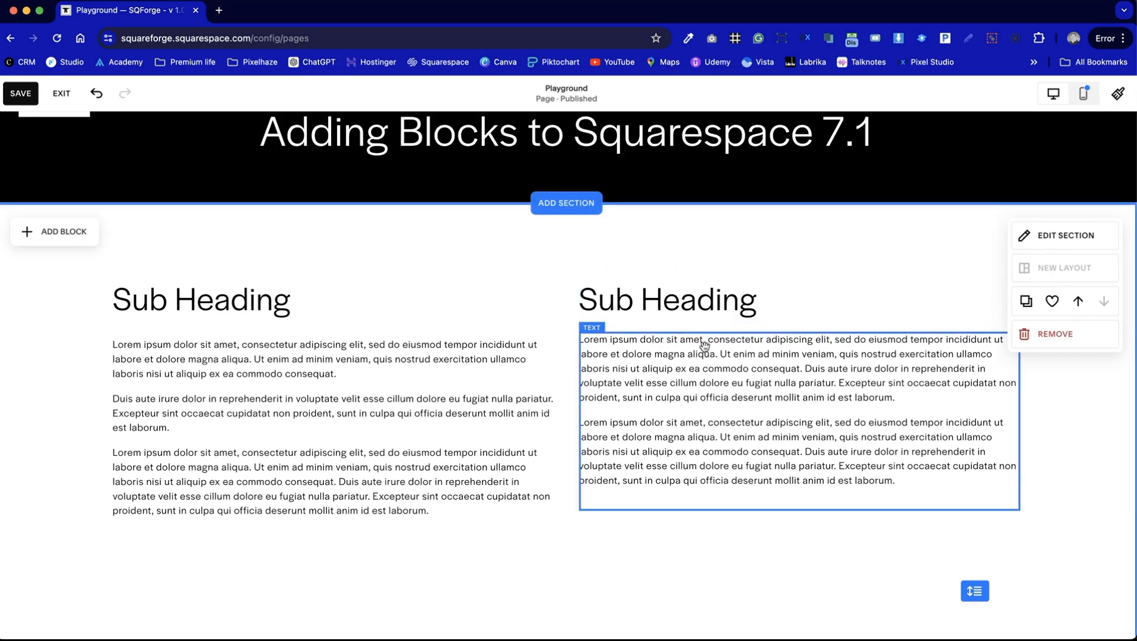
Try bold and italic formatting on the left column's first paragraph under the subheading
left_click(352, 395)
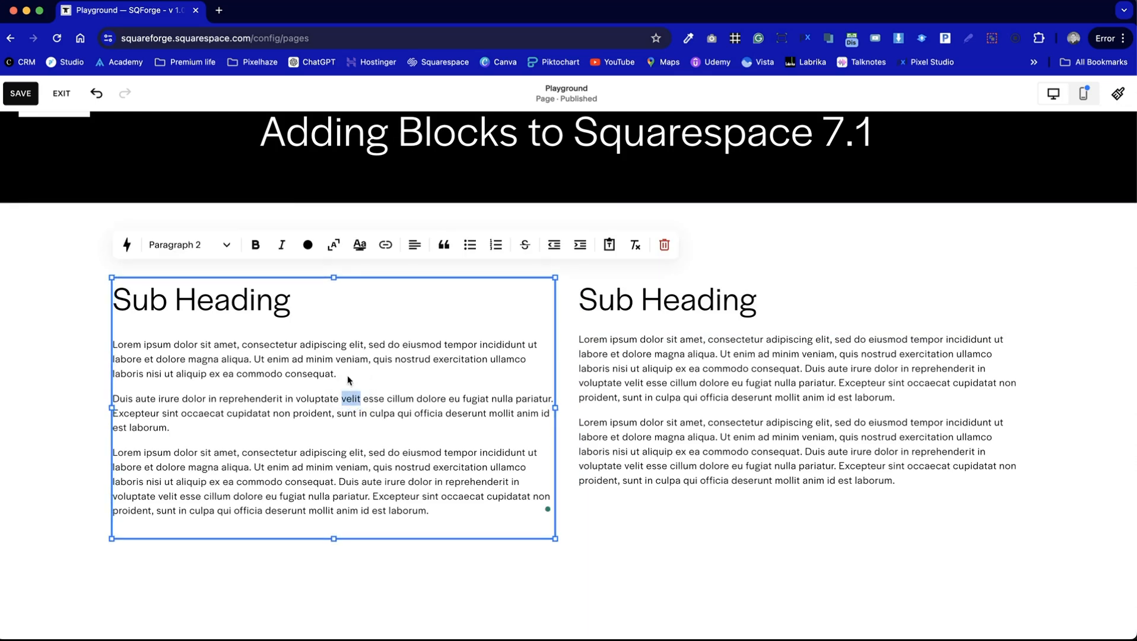
left_click(361, 373)
left_click_drag(360, 373, 92, 333)
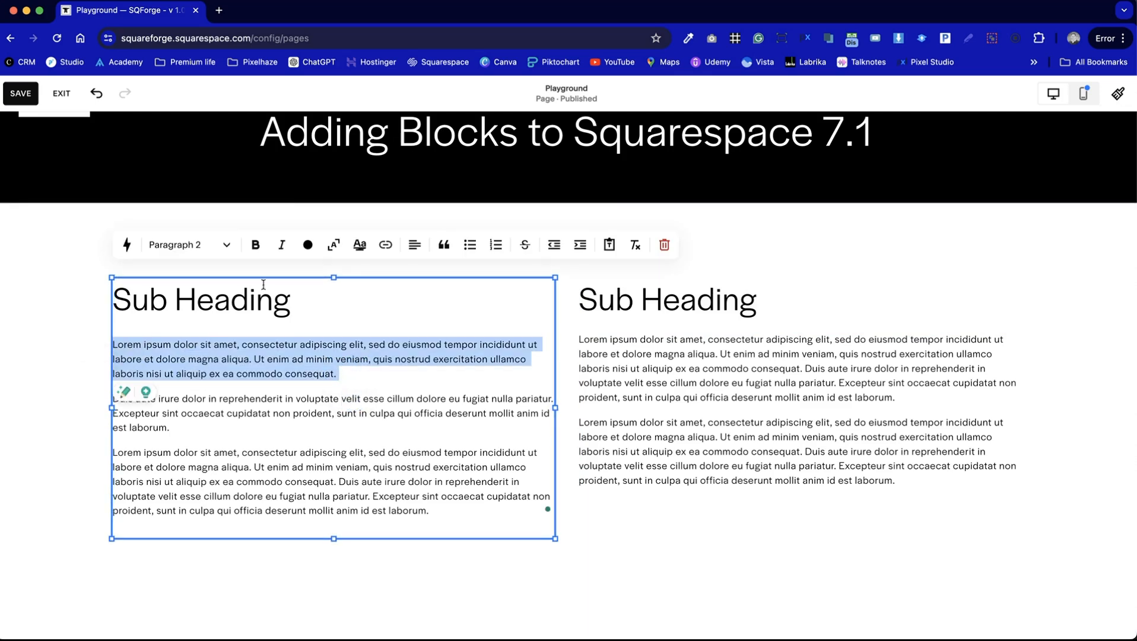
left_click(257, 251)
left_click(278, 249)
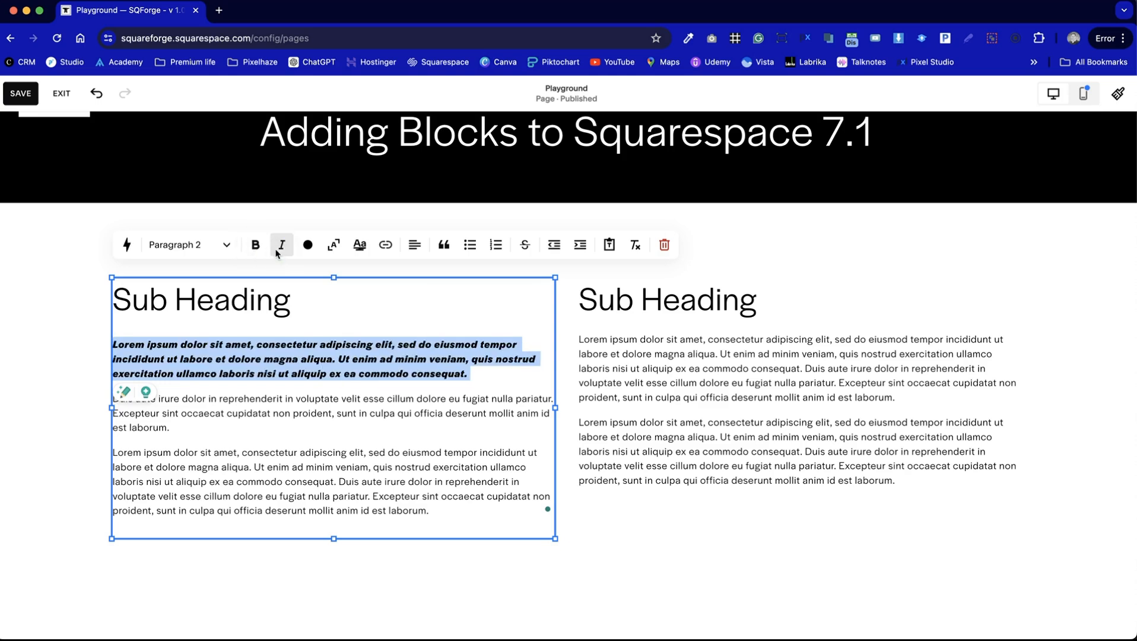
left_click(277, 253)
left_click(257, 247)
left_click(258, 249)
left_click(282, 251)
Apply a custom dark red text colour to the left column's first paragraph
left_click(307, 245)
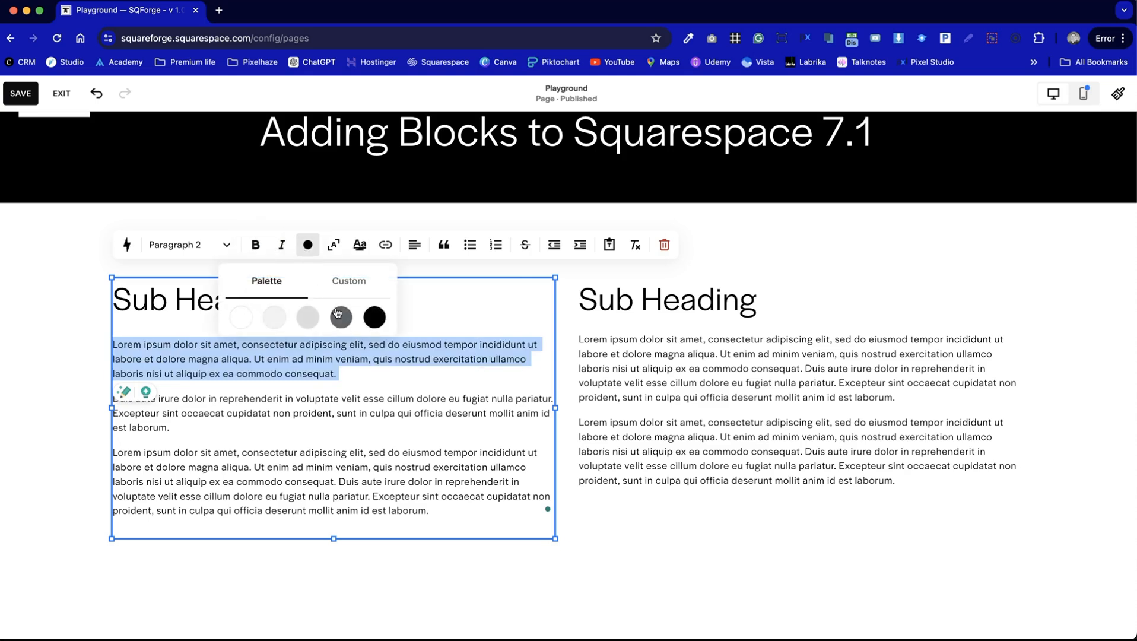
left_click(350, 282)
left_click(372, 362)
left_click(495, 367)
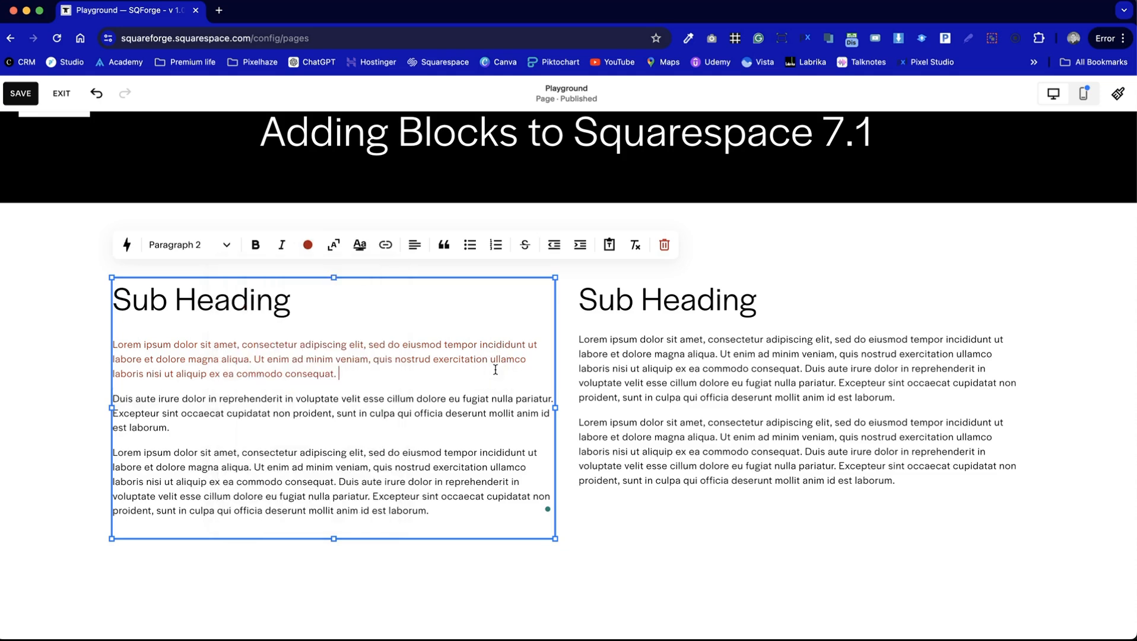
Format the red paragraph in the left column as Heading 3
left_click(215, 249)
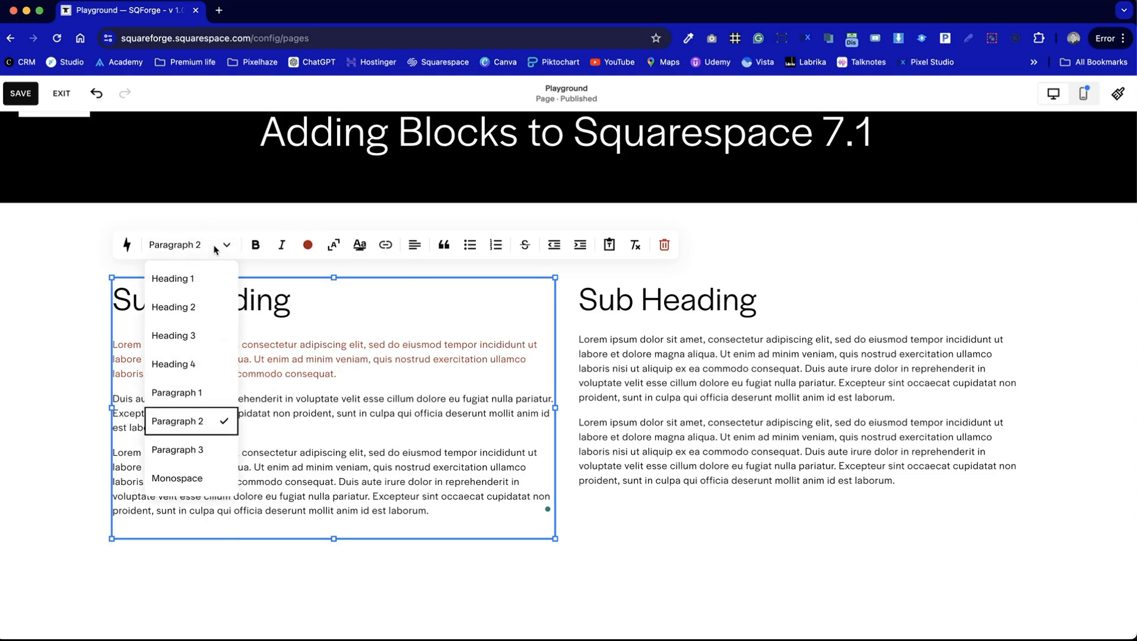
left_click(218, 307)
left_click(185, 164)
left_click(196, 255)
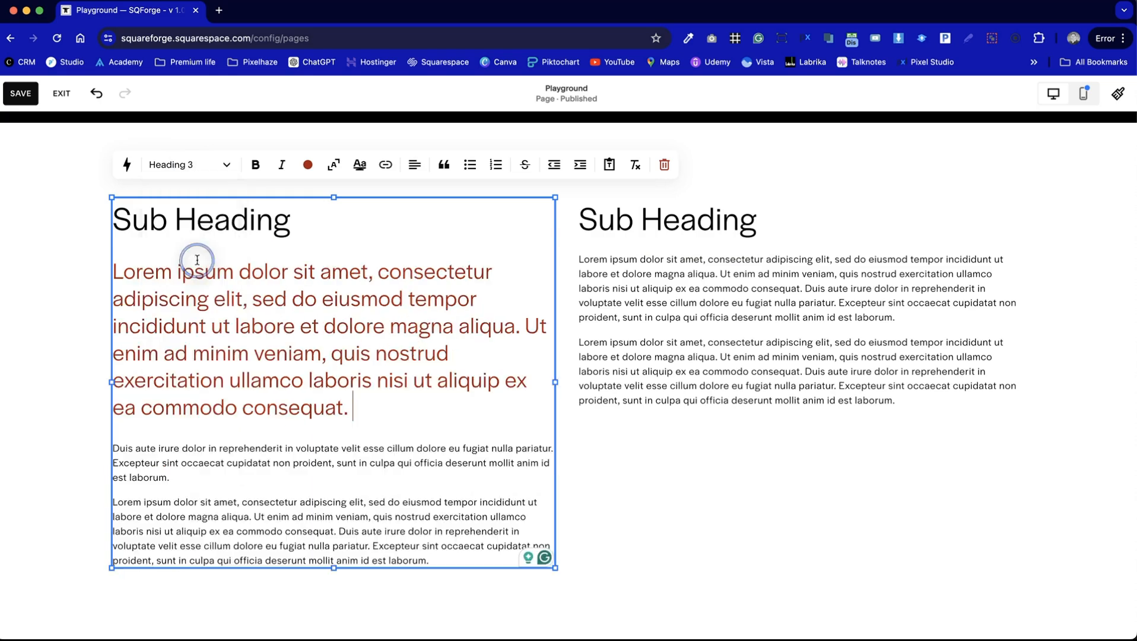
Try splitting the red text before "Ut enim ad minim veniam" and formatting the second part as Paragraph 1
triple_click(364, 402)
left_click(372, 374)
left_click(529, 326)
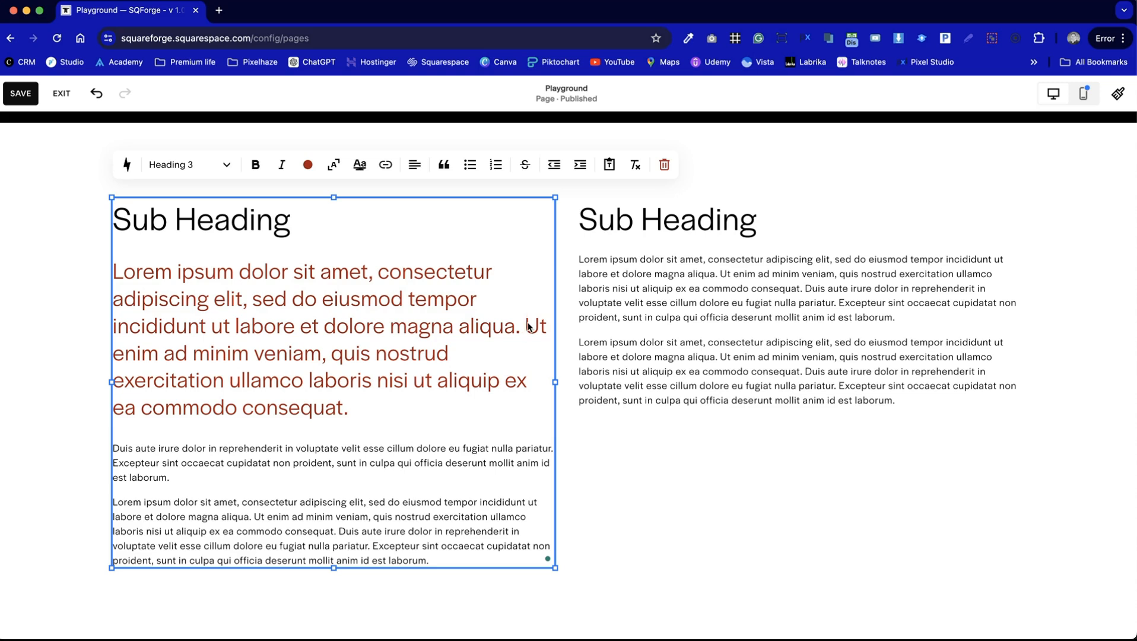
left_click(529, 326)
key("Return")
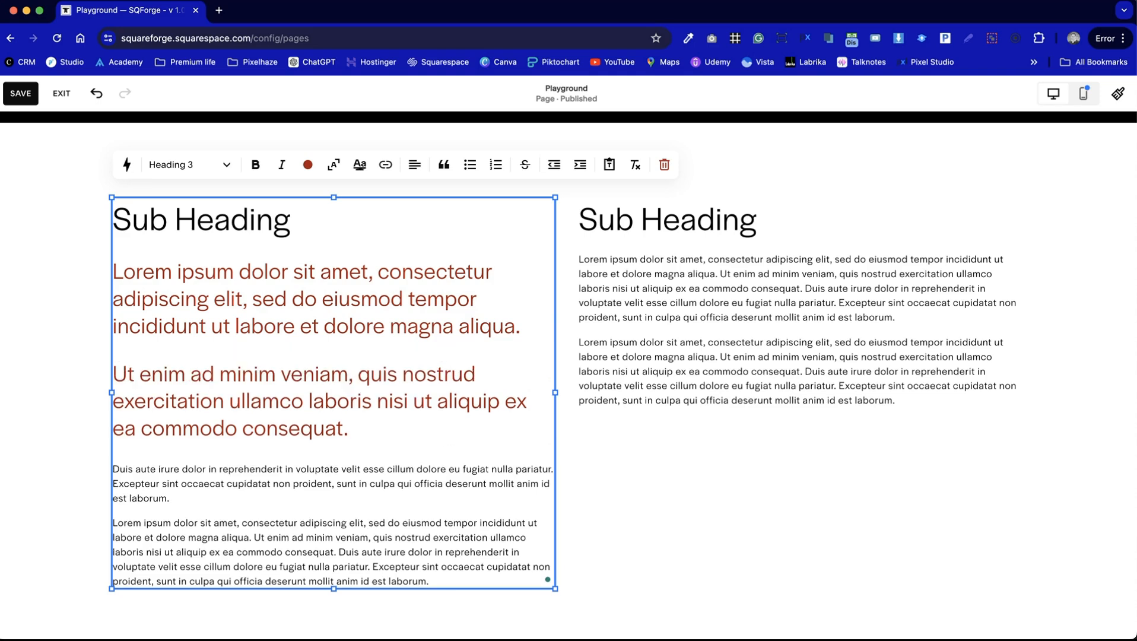
left_click(223, 164)
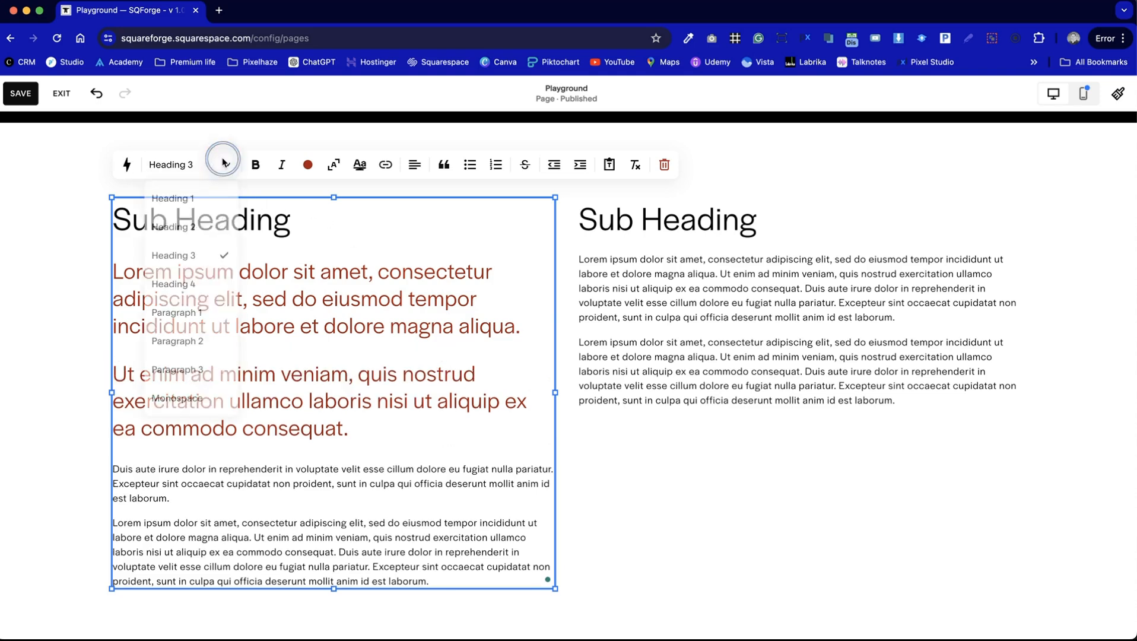
left_click(198, 314)
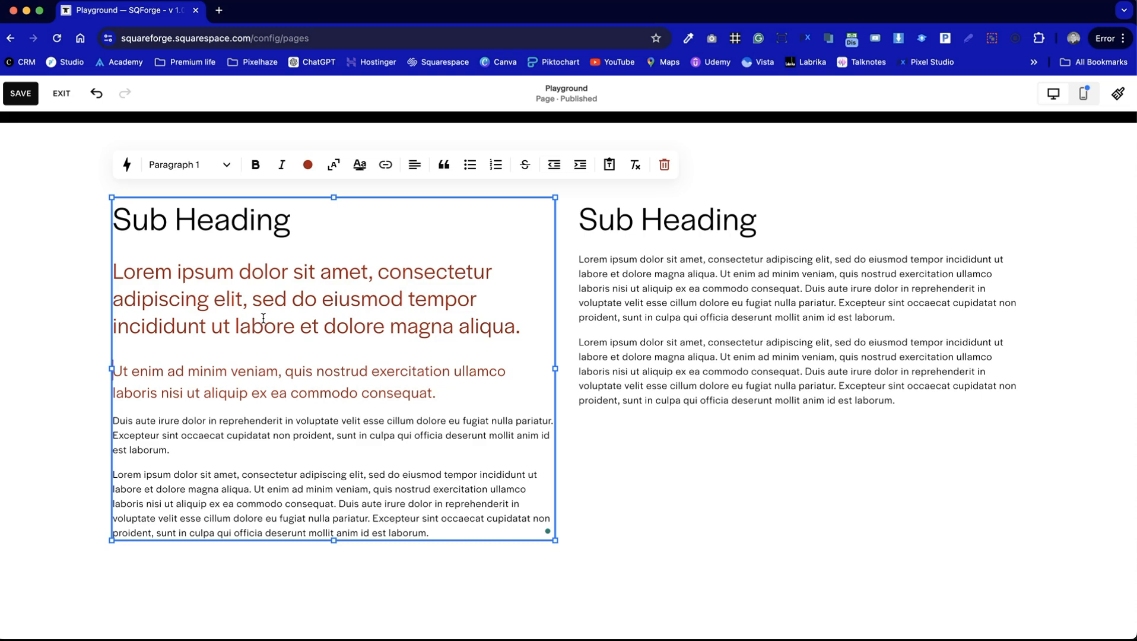
key("BackSpace")
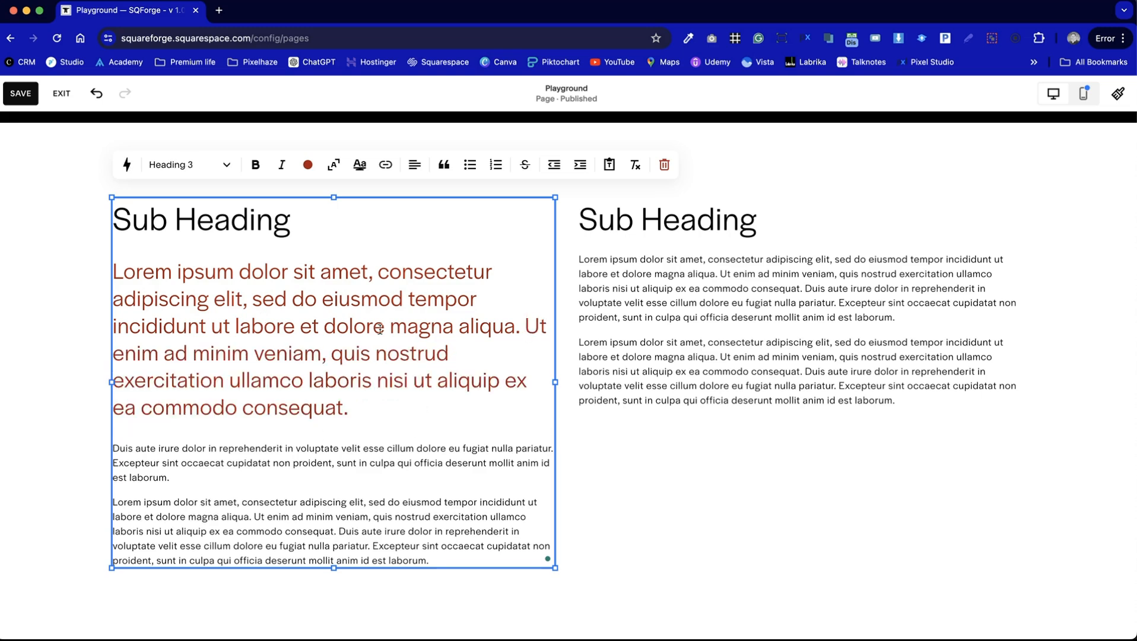
Try a paragraph break before "Ut enim ad minim veniam" in the red text, and use a line break within the same paragraph instead
left_click_drag(349, 275, 360, 417)
left_click(360, 418)
left_click(530, 326)
key("Return")
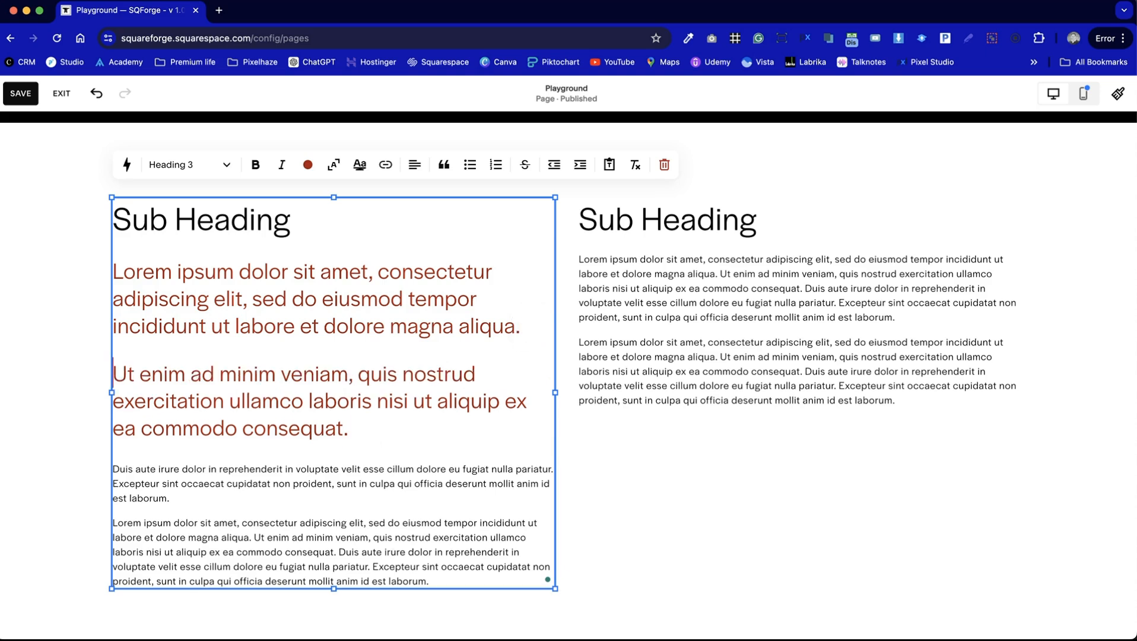
key("BackSpace")
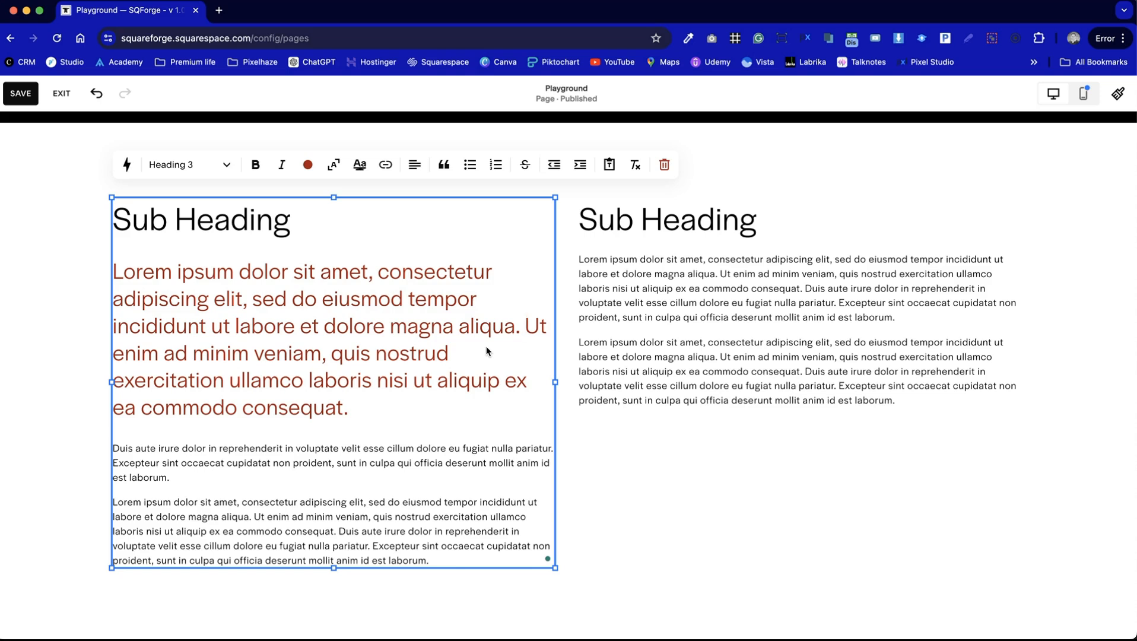
key("Return")
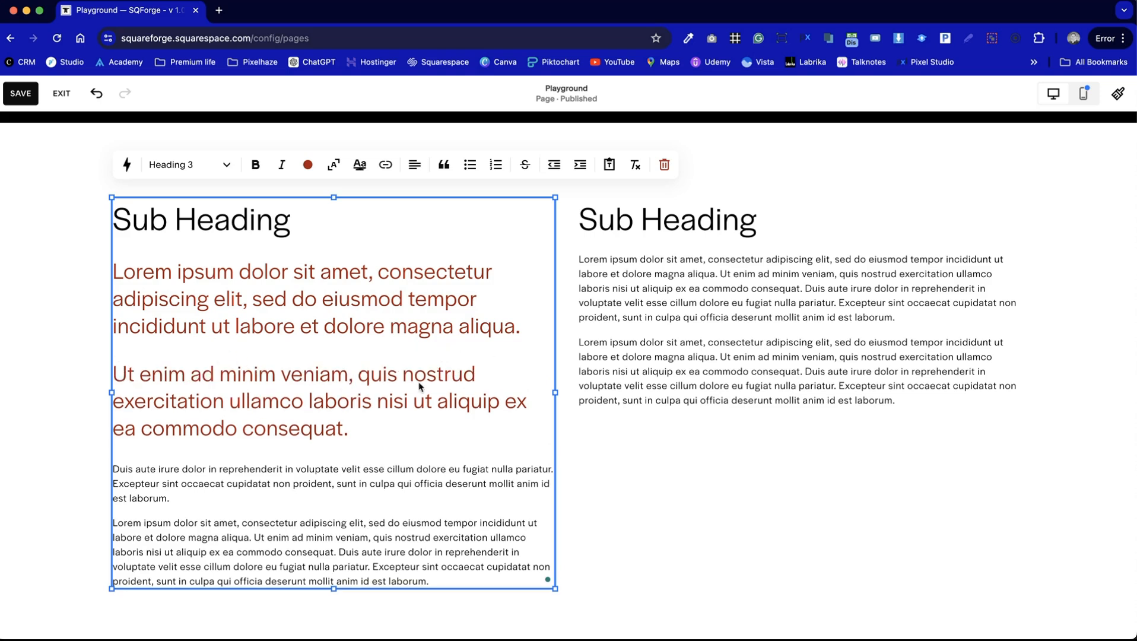
key("BackSpace")
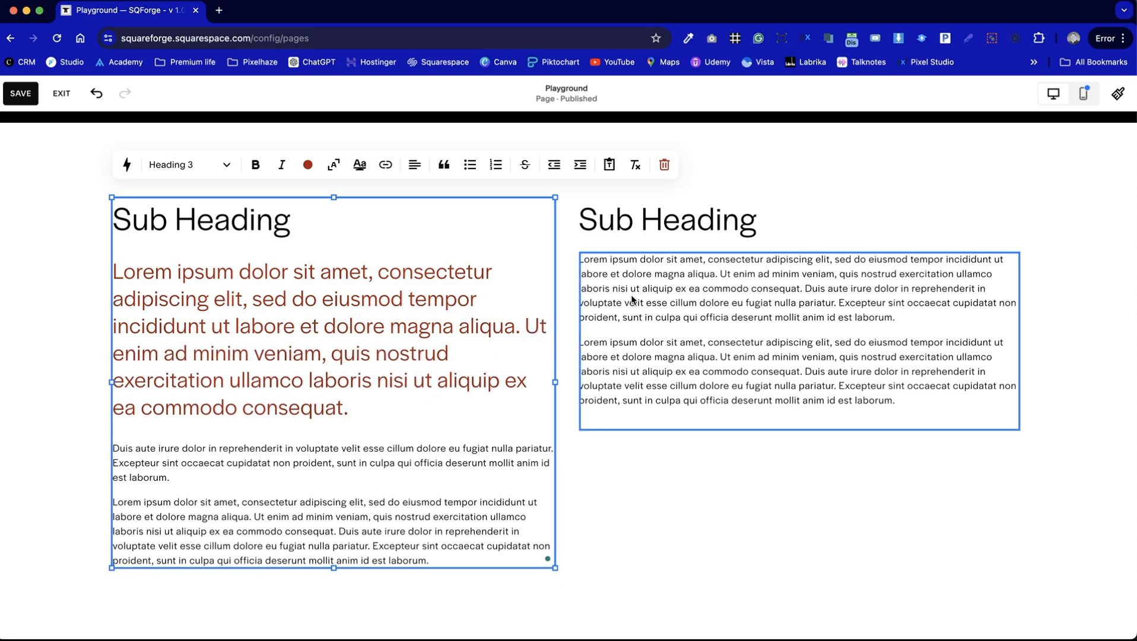
key("shift+Return")
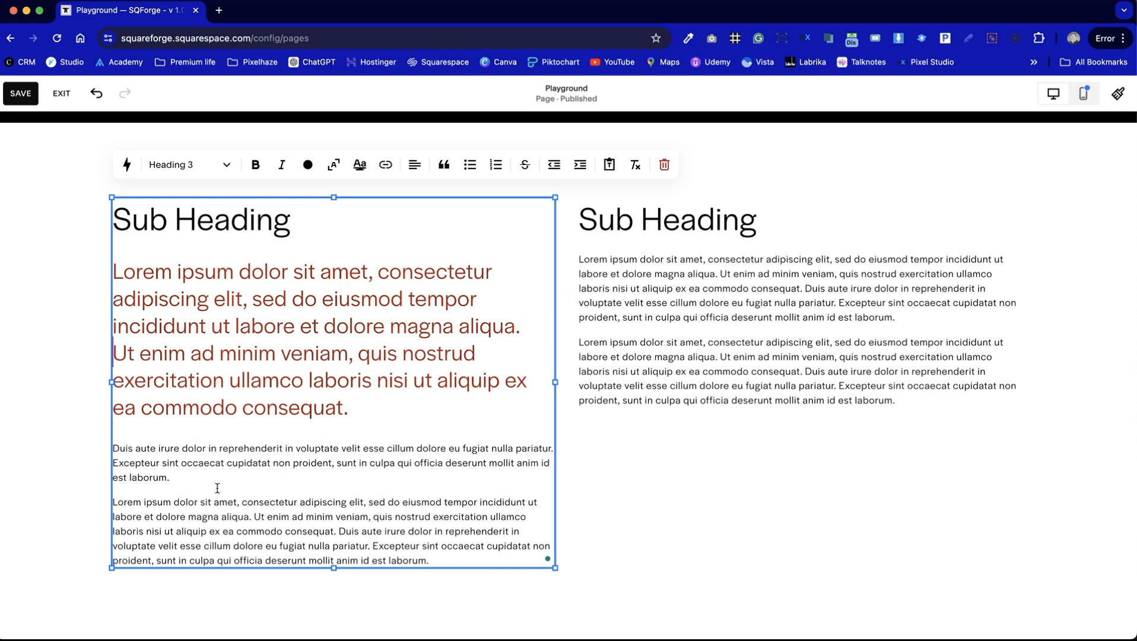
Try a line break and a paragraph break after "non proident," in the left column's "Duis aute" paragraph
left_click(338, 466)
key("shift+Return")
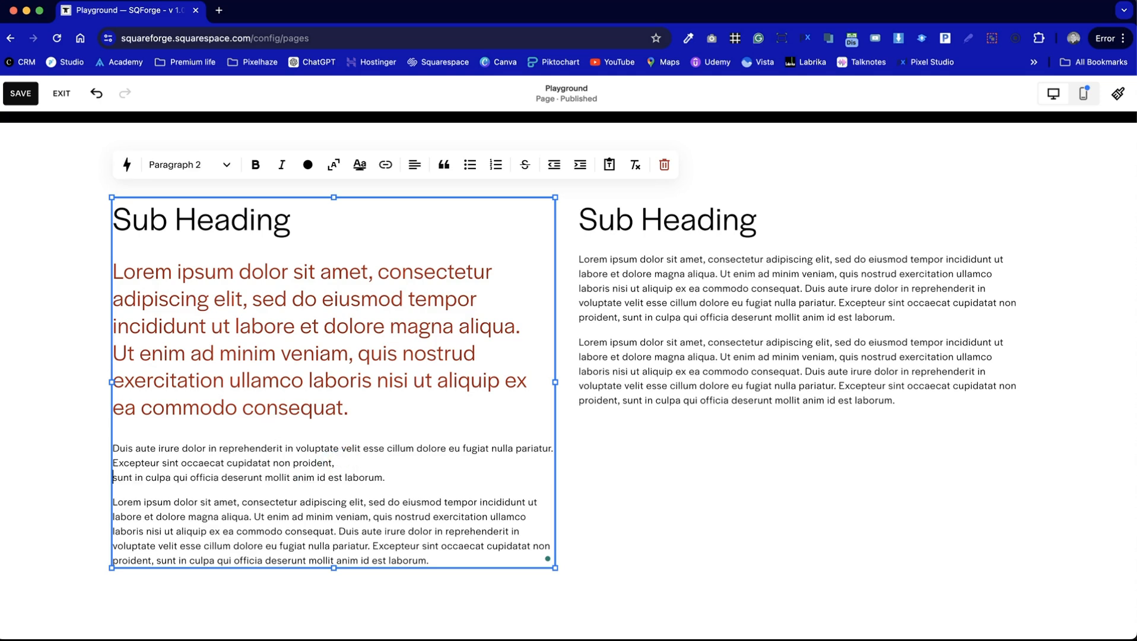
key("BackSpace")
key("Return")
key("BackSpace")
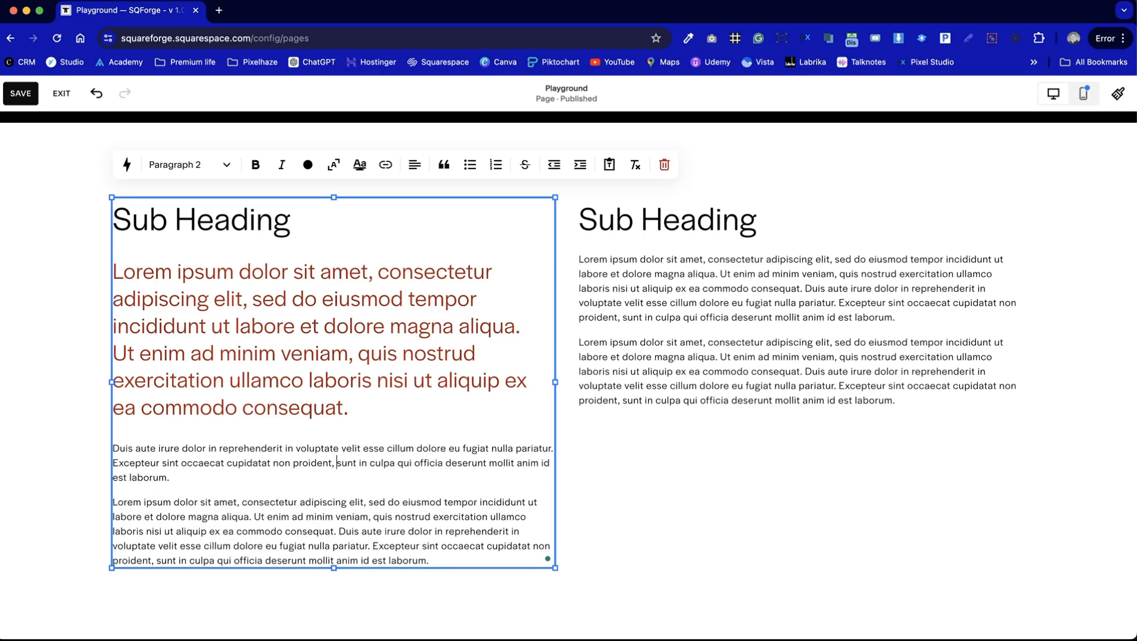
key("shift+Return")
key("BackSpace")
Highlight the left column's "Sub Heading" text with the hand-drawn underline style
left_click_drag(297, 229, 145, 229)
left_click_drag(282, 228, 112, 224)
left_click(386, 164)
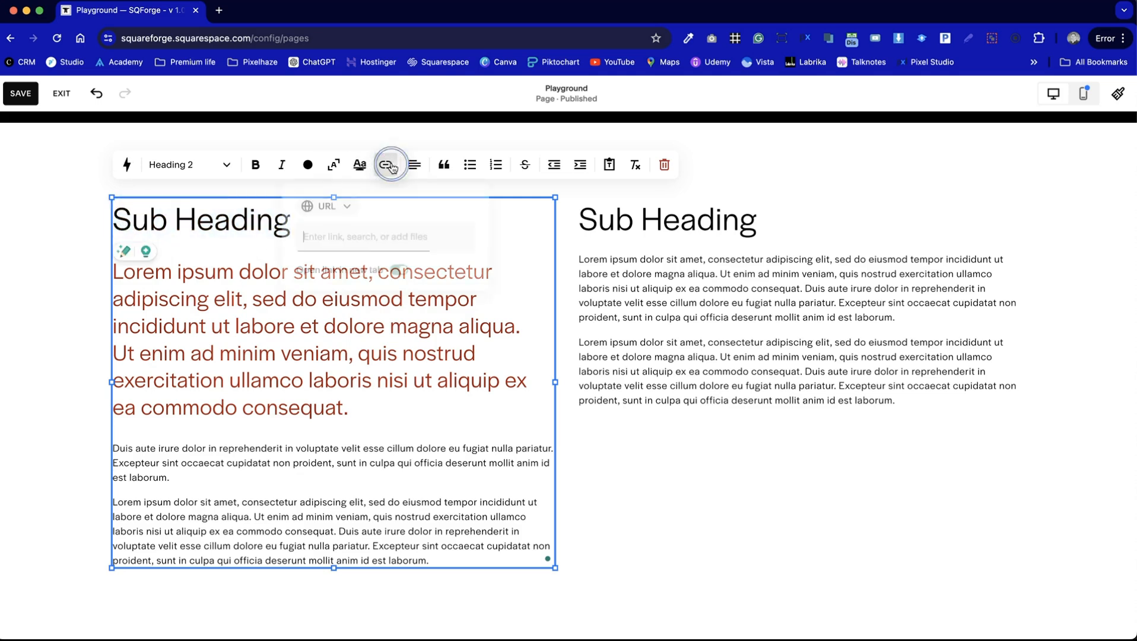
left_click(386, 165)
left_click(360, 165)
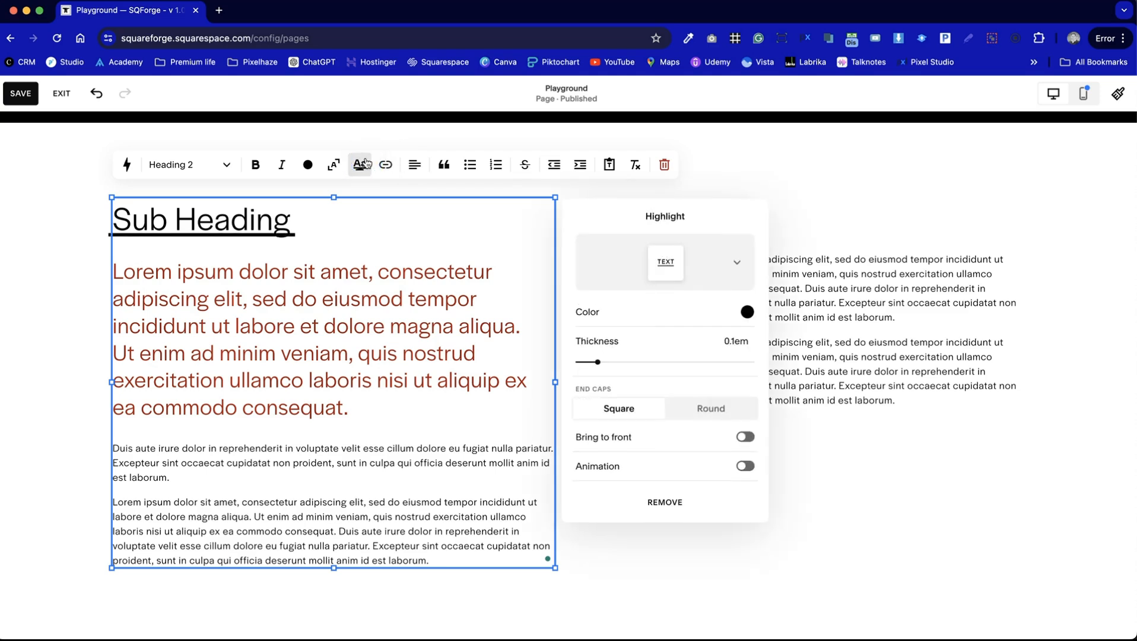
left_click(735, 262)
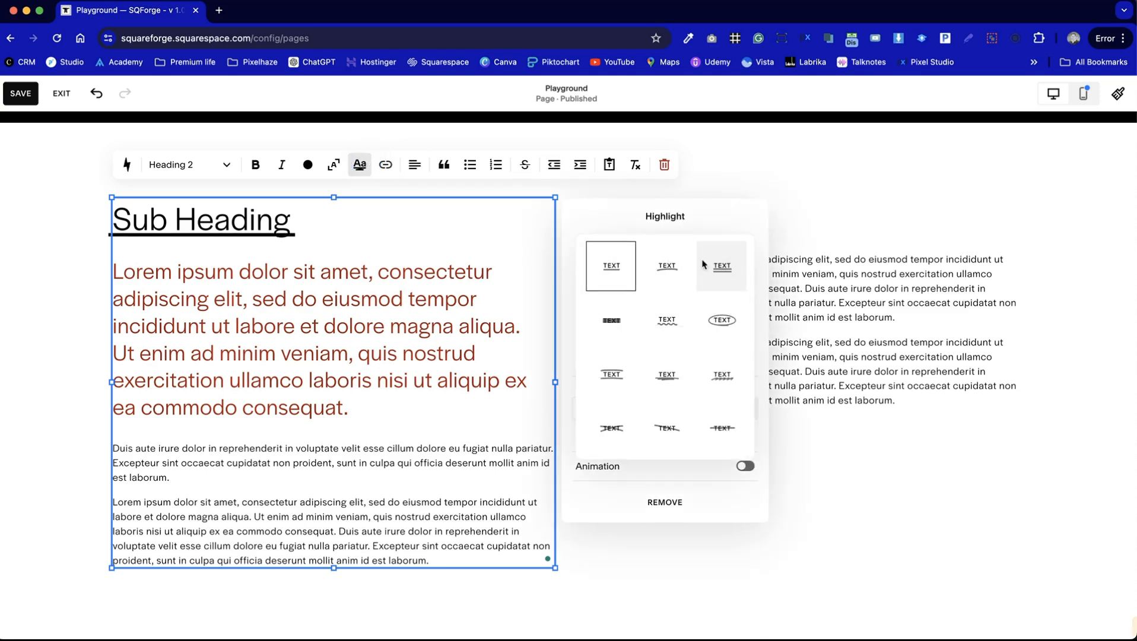
left_click(674, 265)
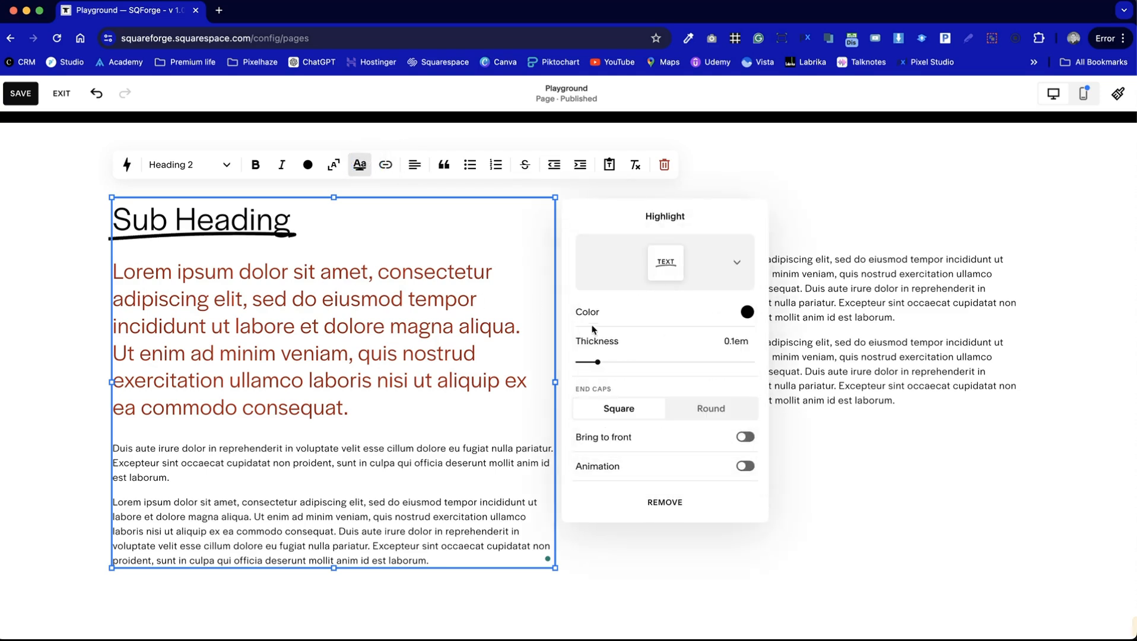
Set the colour of the left subheading's underline highlight to a custom red
left_click(749, 315)
left_click(920, 274)
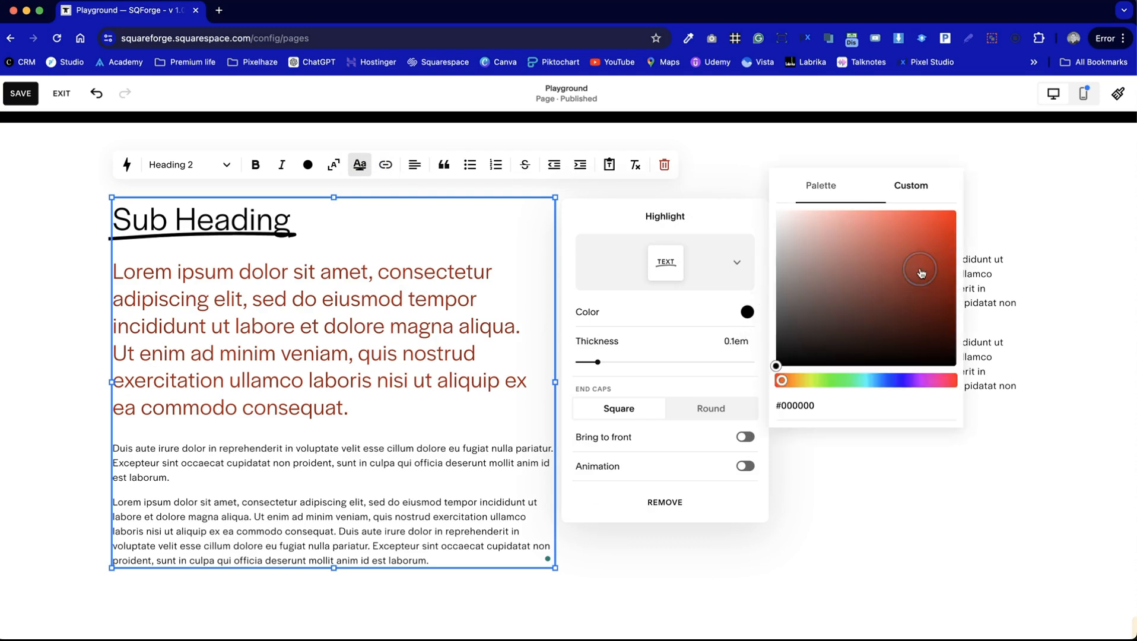
left_click(921, 245)
left_click(402, 294)
left_click(334, 398)
left_click_drag(335, 398, 56, 274)
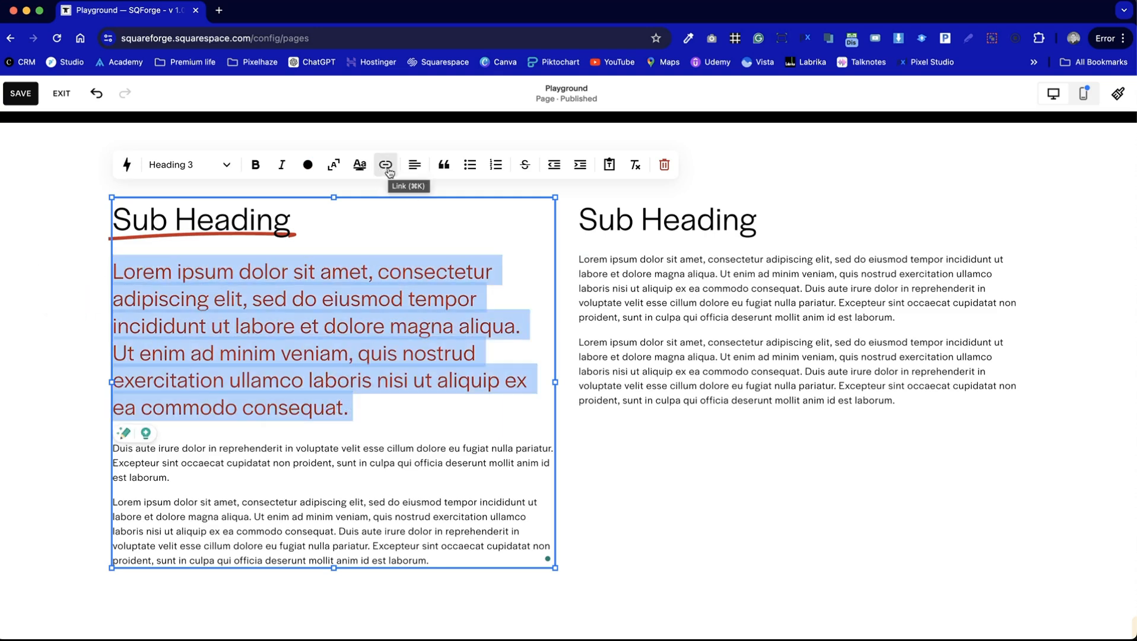
left_click(358, 410)
left_click(305, 395)
left_click(204, 271)
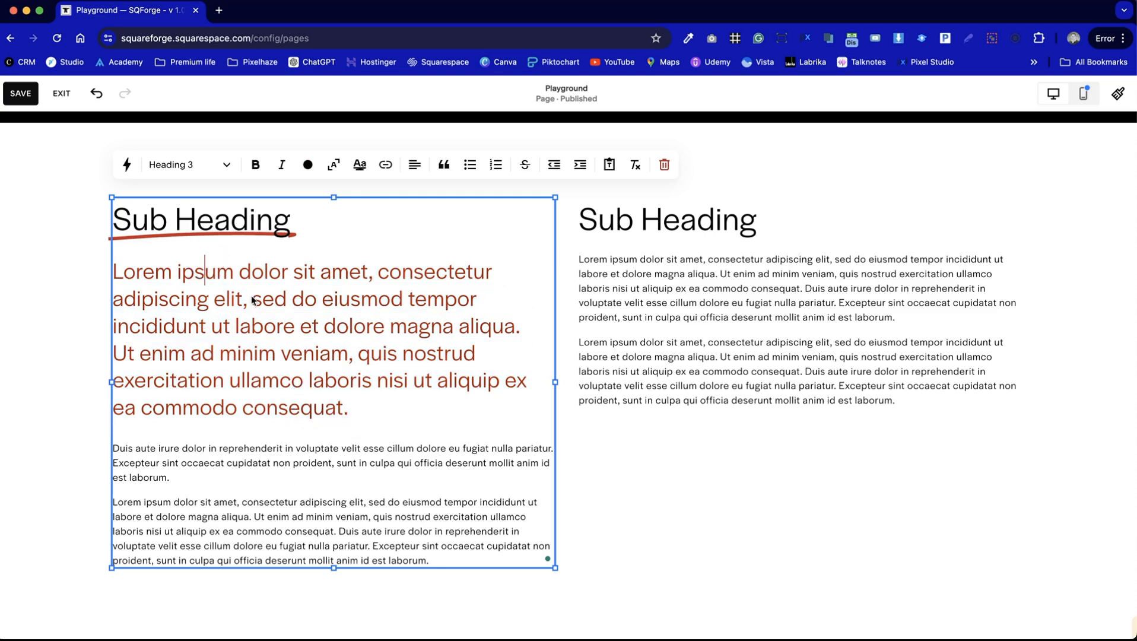
Examine the link settings and available link types for the words "sed do" in the red paragraph
left_click_drag(253, 301, 318, 299)
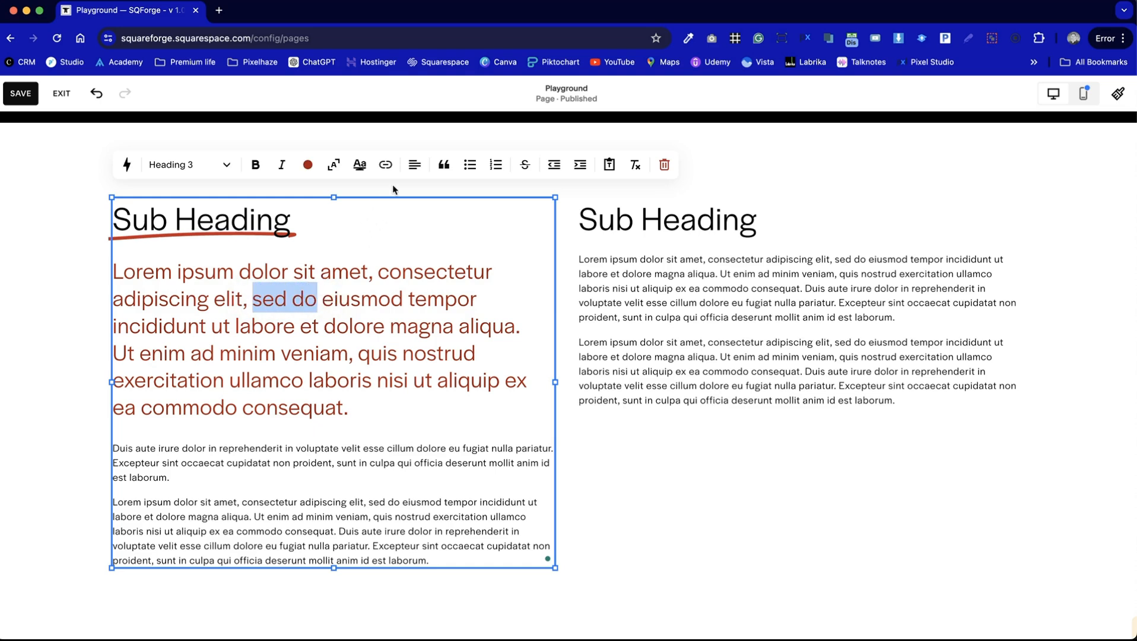
left_click(386, 164)
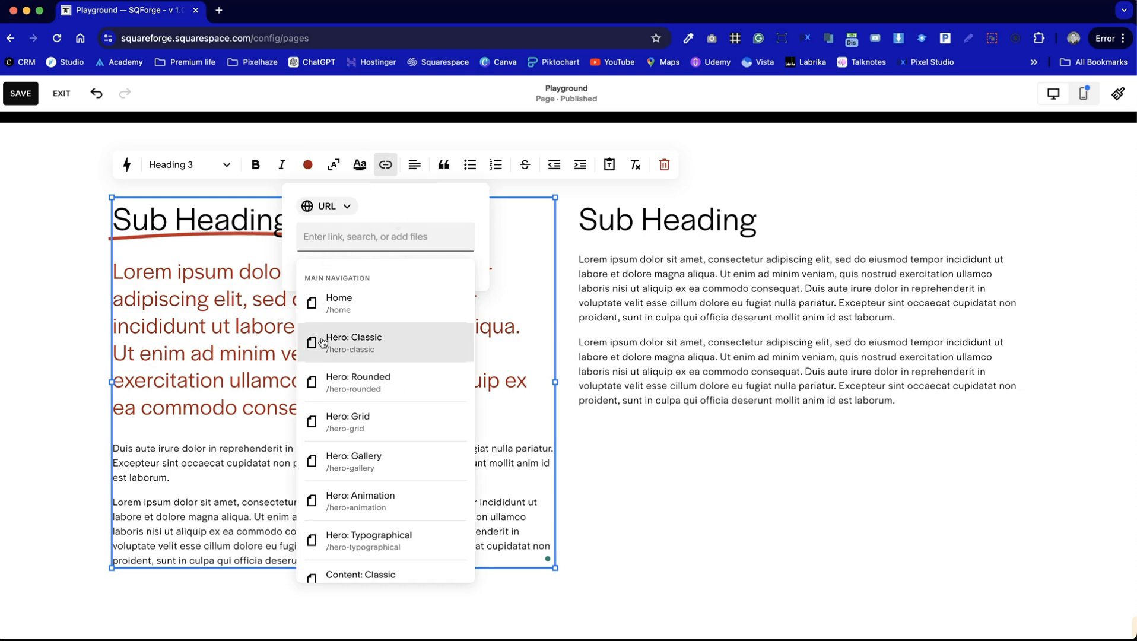
left_click(347, 207)
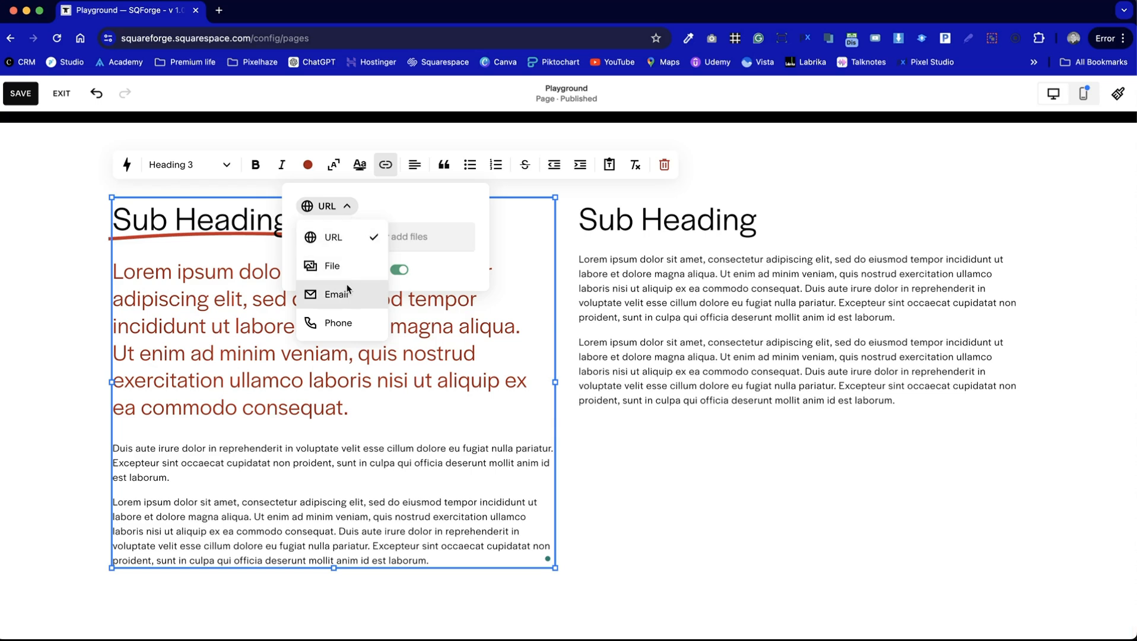
left_click(525, 360)
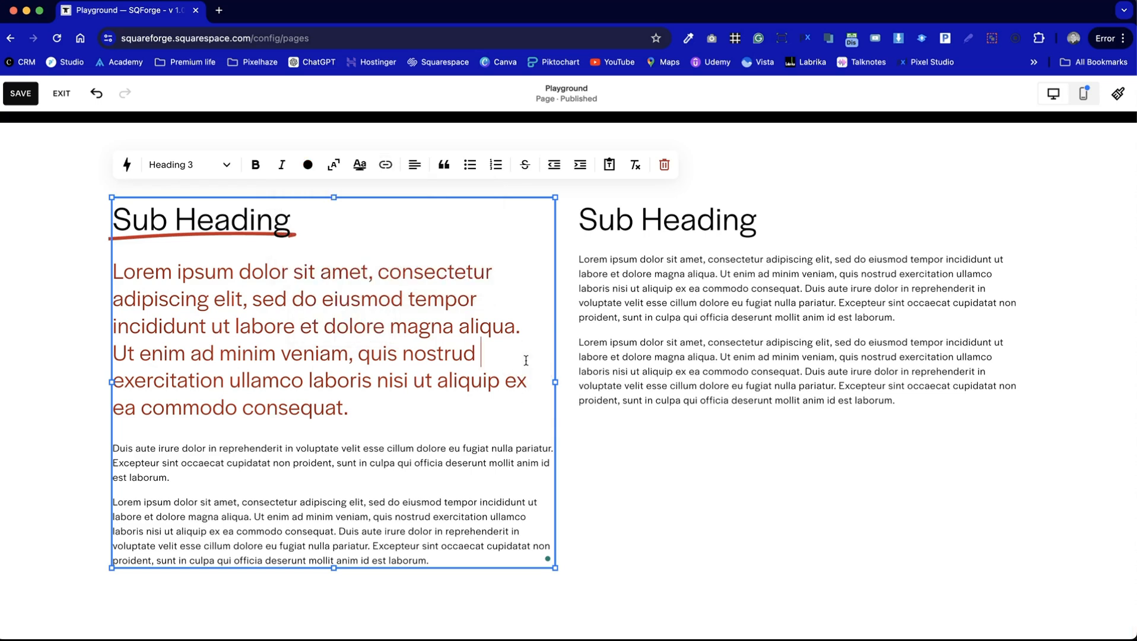
Try right alignment on the red paragraph and restore its left alignment
left_click(417, 168)
left_click(428, 198)
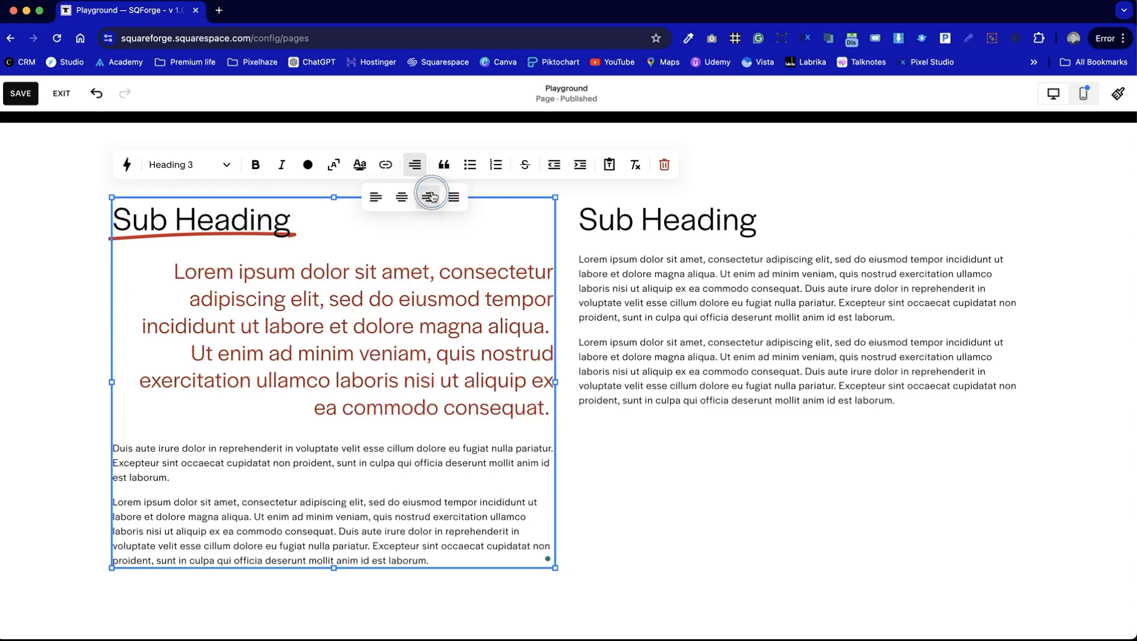
left_click(380, 200)
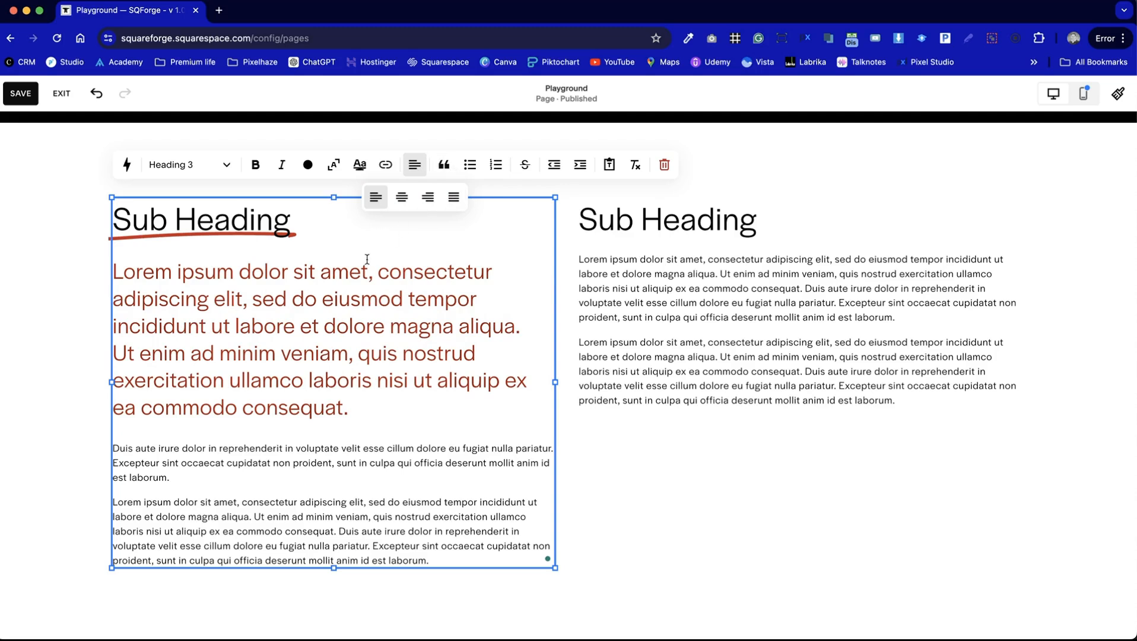
Try block quote and bulleted list formatting on the whole red paragraph
left_click_drag(355, 399, 71, 285)
left_click(443, 166)
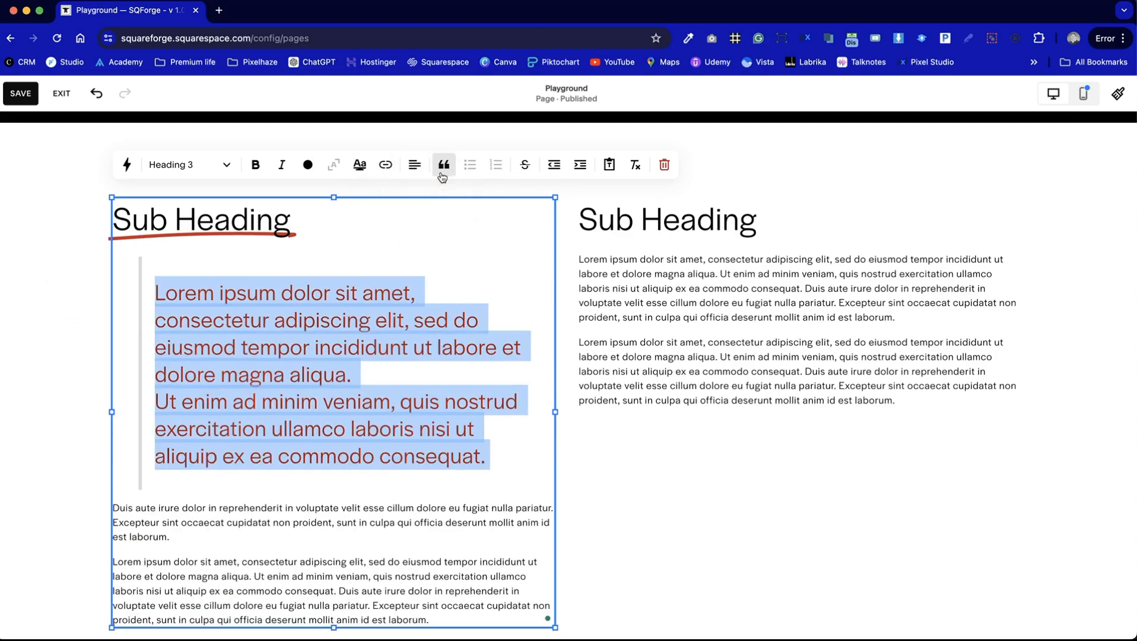
left_click(449, 165)
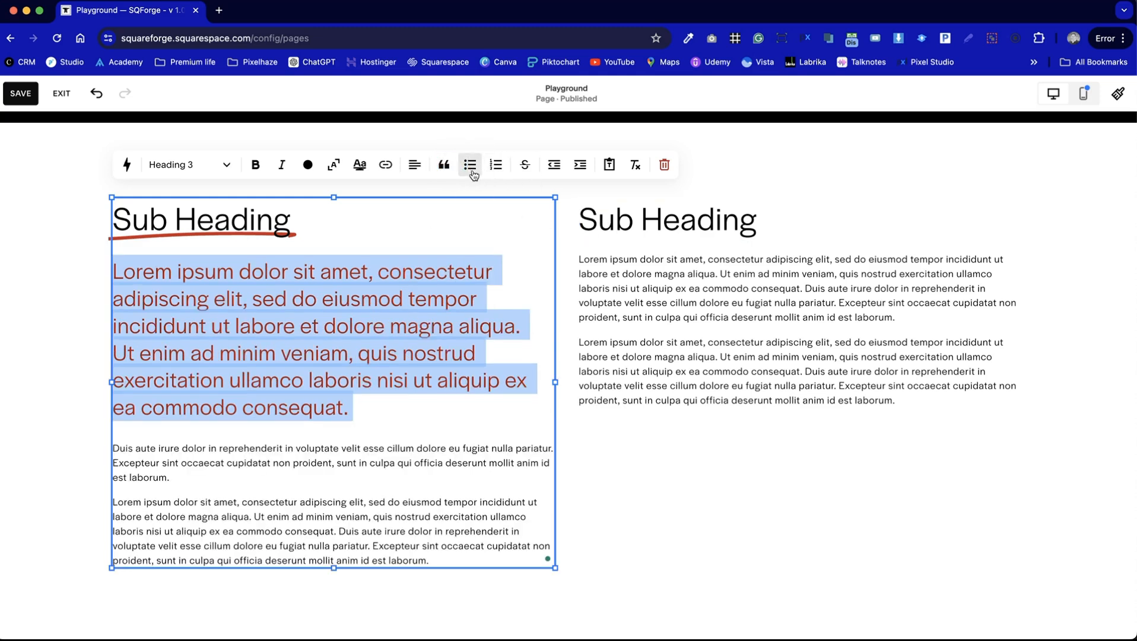
left_click(472, 171)
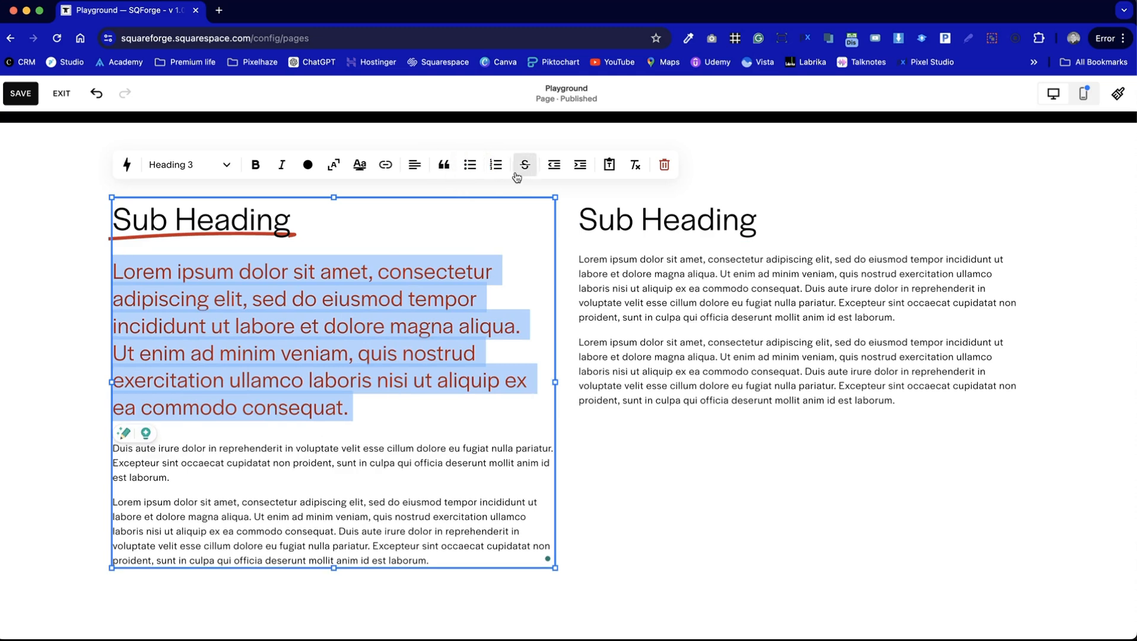
Indent the red paragraph in the left column by one level
left_click(555, 168)
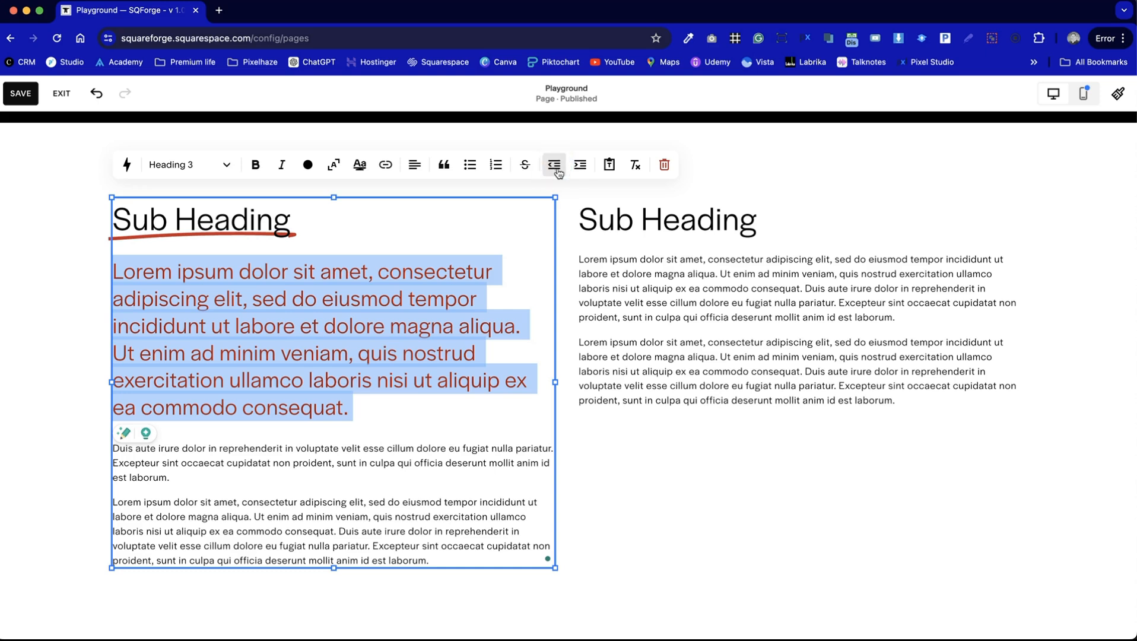
left_click(579, 169)
left_click(539, 169)
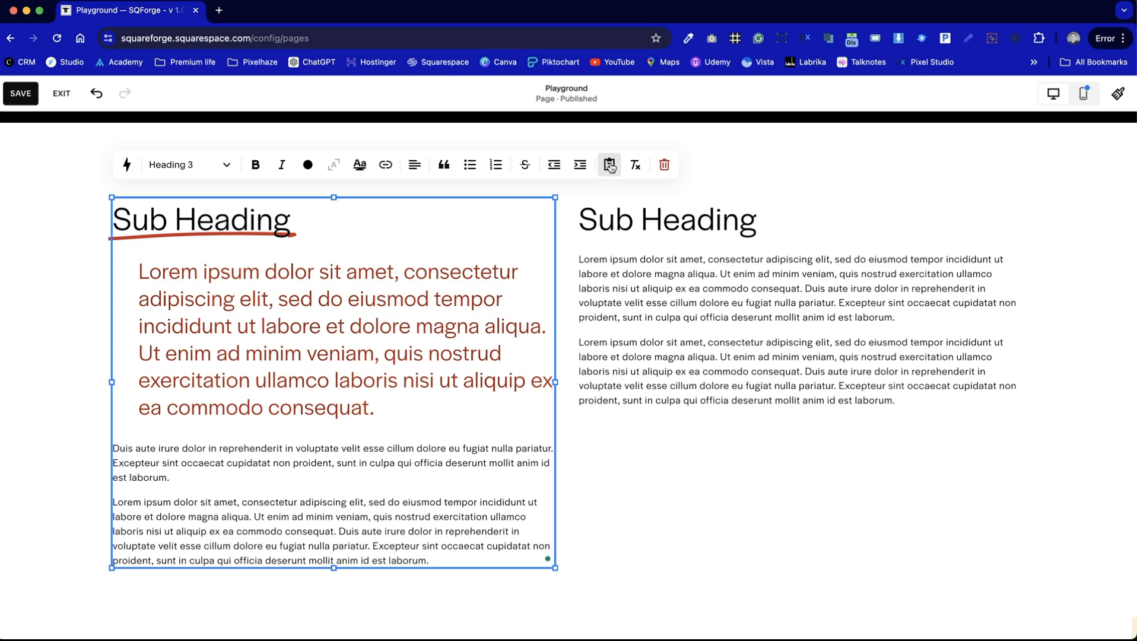
Replace the left column's text block with a new text block and paste the copied formatted text into it
key("super+a")
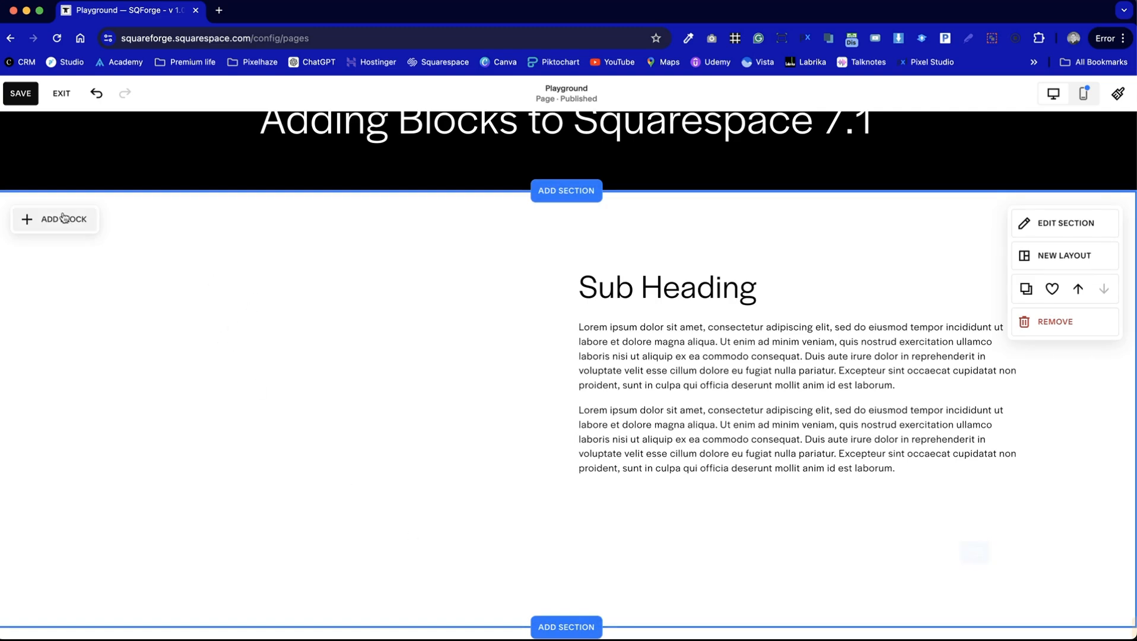
left_click(64, 218)
left_click(52, 300)
left_click(159, 273)
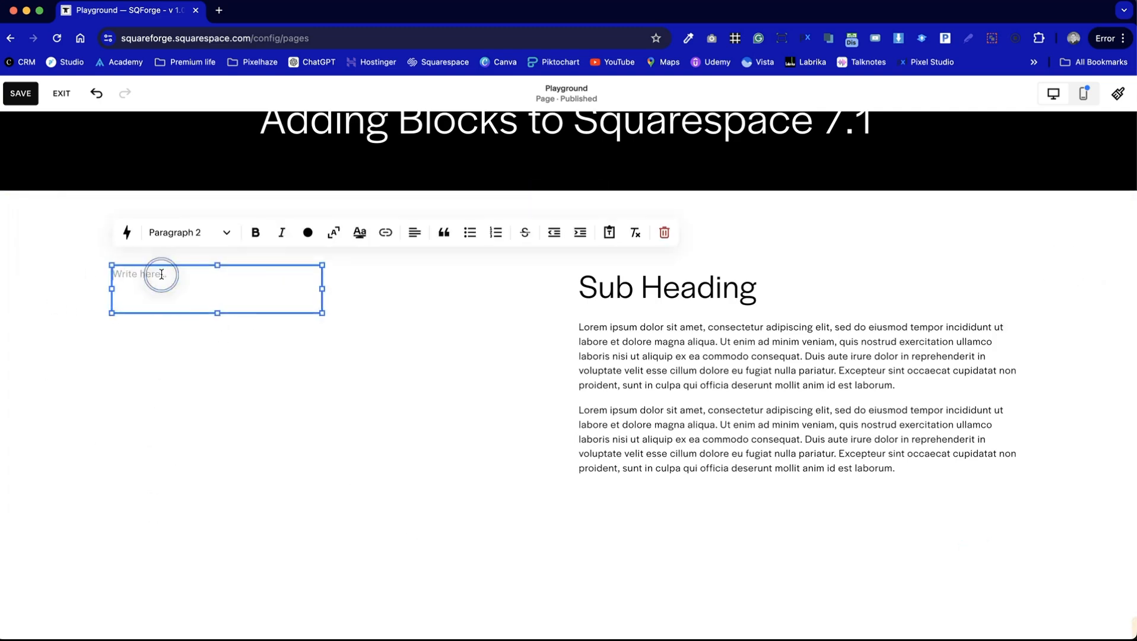
type("Lorem ipsum dolor sit amet, consectetur adipiscing elit, sed do eiusmod tempor incididunt ut labore et dolore magna aliqua. Ut enim ad minim veniam, quis nostrud exercitation ullamco laboris nisi ut aliquip ex ea commodo consequat. Duis aute irure dolor in reprehenderit in voluptate velit esse cillum dolore eu fugiat nulla pariatur. Excepteur sint occaecat cupidatat non proident, sunt in culpa qui officia deserunt mollit anim id est laborum. Lorem ipsum dolor sit amet, consectetur adipiscing elit, sed do eiusmod tempor incididunt ut labore et dolore magna aliqua. Ut enim ad minim veniam, quis nostrud exercitation ullamco laboris nisi ut aliquip ex ea commodo consequat. Duis aute irure dolor in reprehenderit in voluptate velit esse cillum dolore eu fugiat nulla pariatur. Excepteur sint occaecat cupidatat non proident, sunt in culpa qui officia deserunt mollit anim id est laborum.")
Widen the new text block to the full left column and shorten it to just below its last paragraph
scroll(204, 372, "up", 8)
scroll(205, 372, "down", 3)
scroll(318, 464, "down", 3)
left_click_drag(321, 432, 561, 428)
scroll(287, 496, "down", 4)
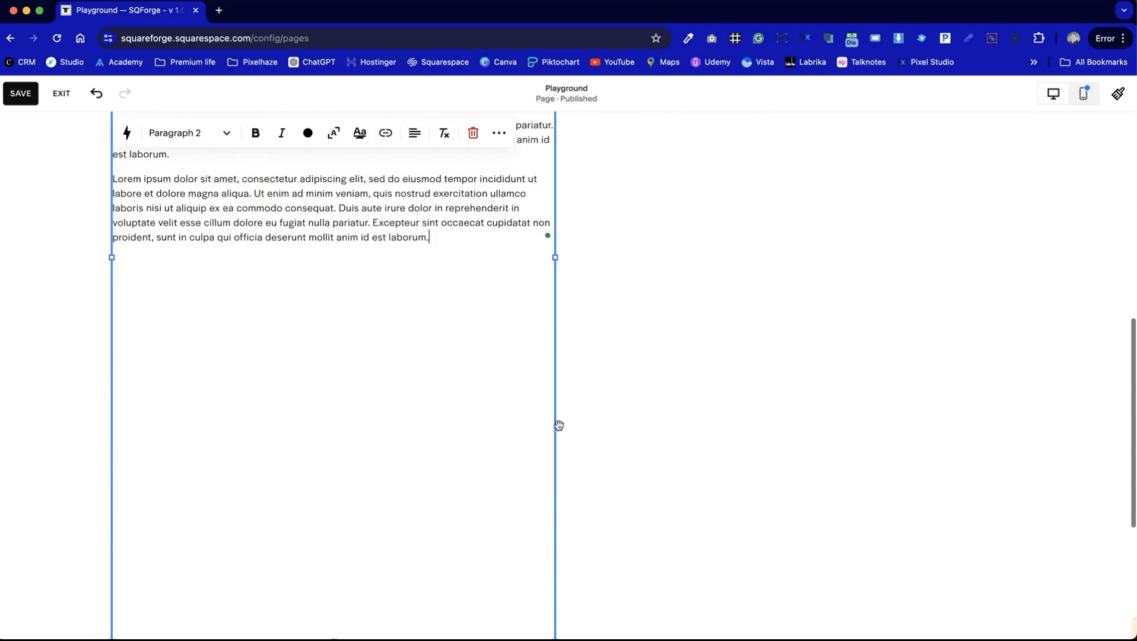
key("super+equal")
key("super+minus")
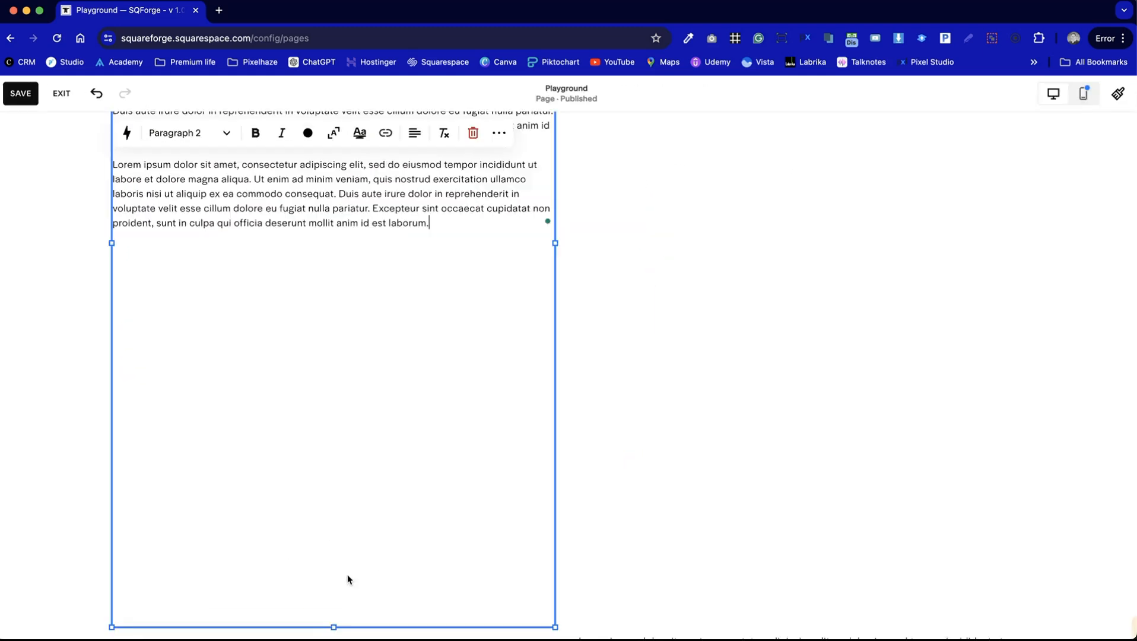
left_click_drag(335, 626, 355, 233)
scroll(356, 274, "up", 6)
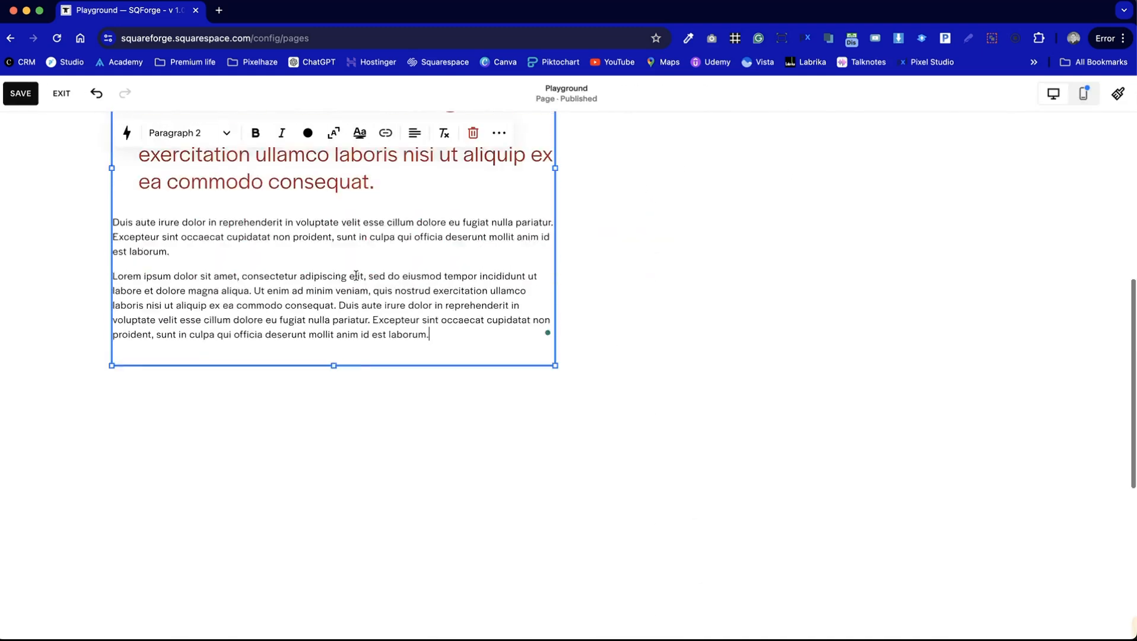
Clear the left text block, paste the formatted text back in, and empty the block again
key("super+a")
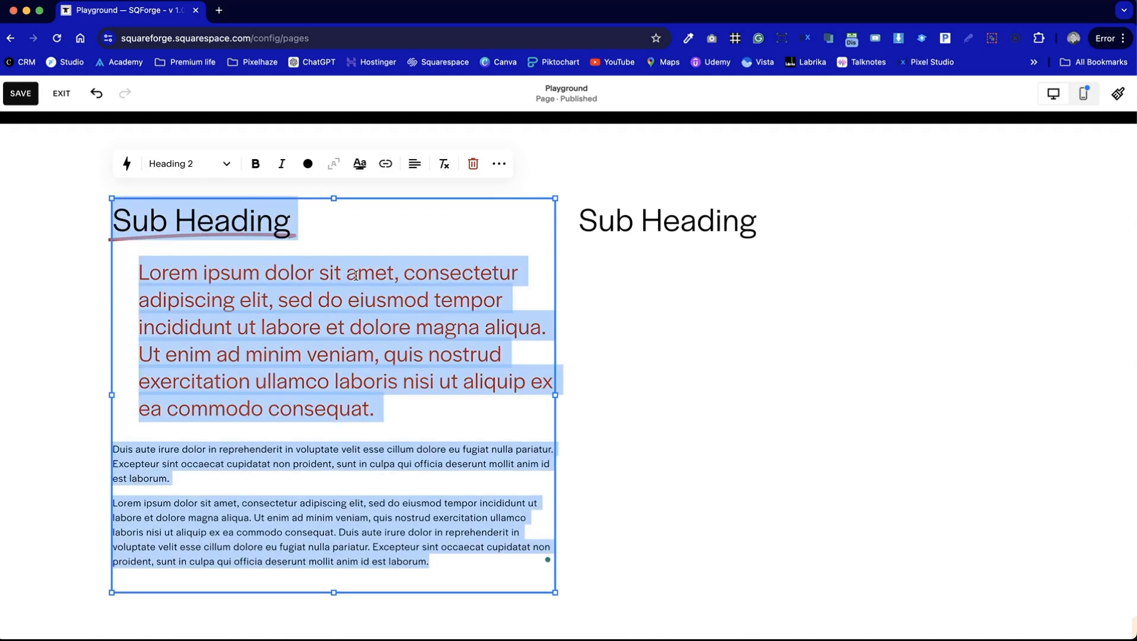
key("BackSpace")
key("BackSpace")
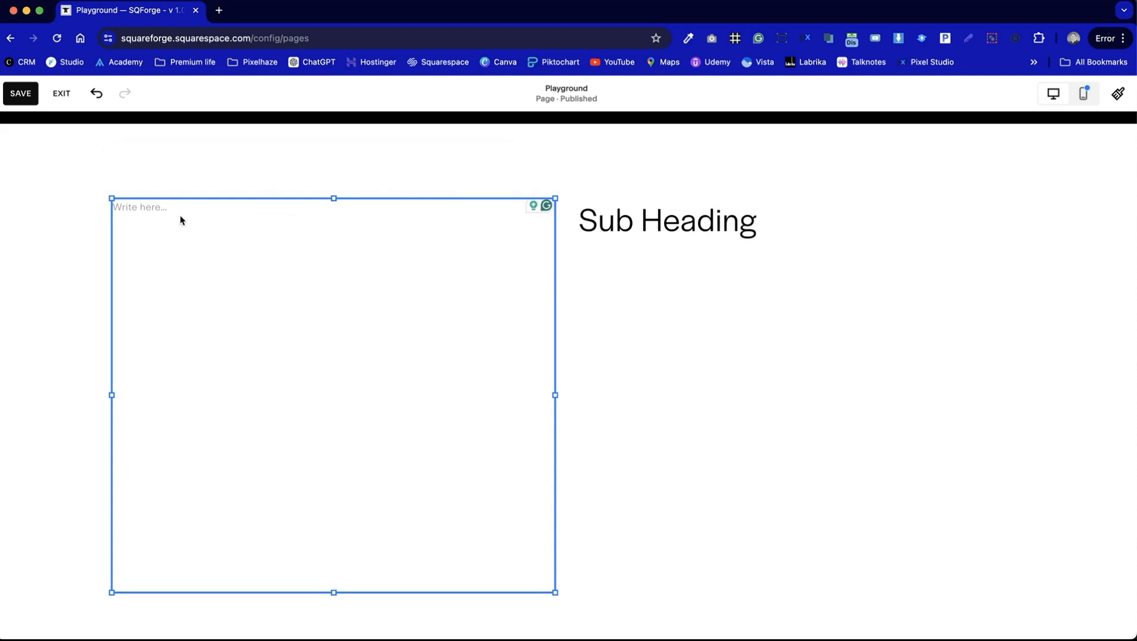
left_click(136, 207)
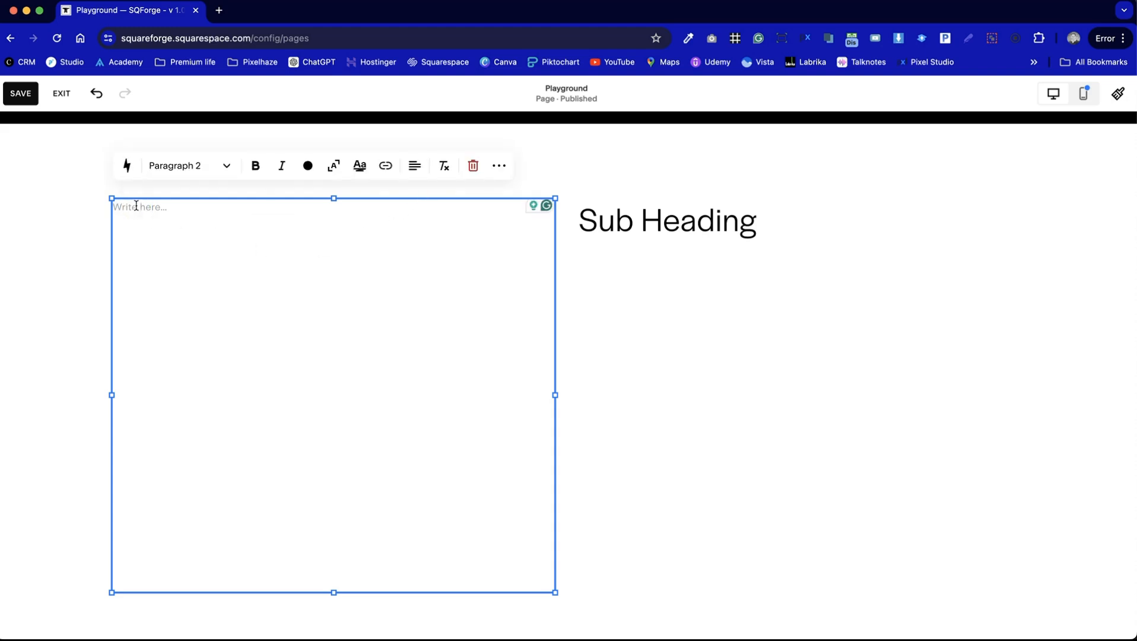
type("Sub Heading Lorem ipsum dolor sit amet, consectetur adipiscing elit, sed do eiusmod tempor incididunt ut labore et dolore magna aliqua. Ut enim ad minim veniam, quis nostrud exercitation ullamco laboris nisi ut aliquip ex ea commodo consequat. Duis aute irure dolor in reprehenderit in voluptate velit esse cillum dolore eu fugiat nulla pariatur. Excepteur sint occaecat cupidatat non proident, sunt in culpa qui officia deserunt mollit anim id est laborum. Lorem ipsum dolor sit amet, consectetur adipiscing elit, sed do eiusmod tempor incididunt ut labore et dolore magna aliqua. Ut enim ad minim veniam, quis nostrud exercitation ullamco laboris nisi ut aliquip ex ea commodo consequat. Duis aute irure dolor in reprehenderit in voluptate velit esse cillum dolore eu fugiat nulla pariatur. Excepteur sint occaecat cupidatat non proident, sunt in culpa qui officia deserunt mollit anim id est laborum.")
key("super+a")
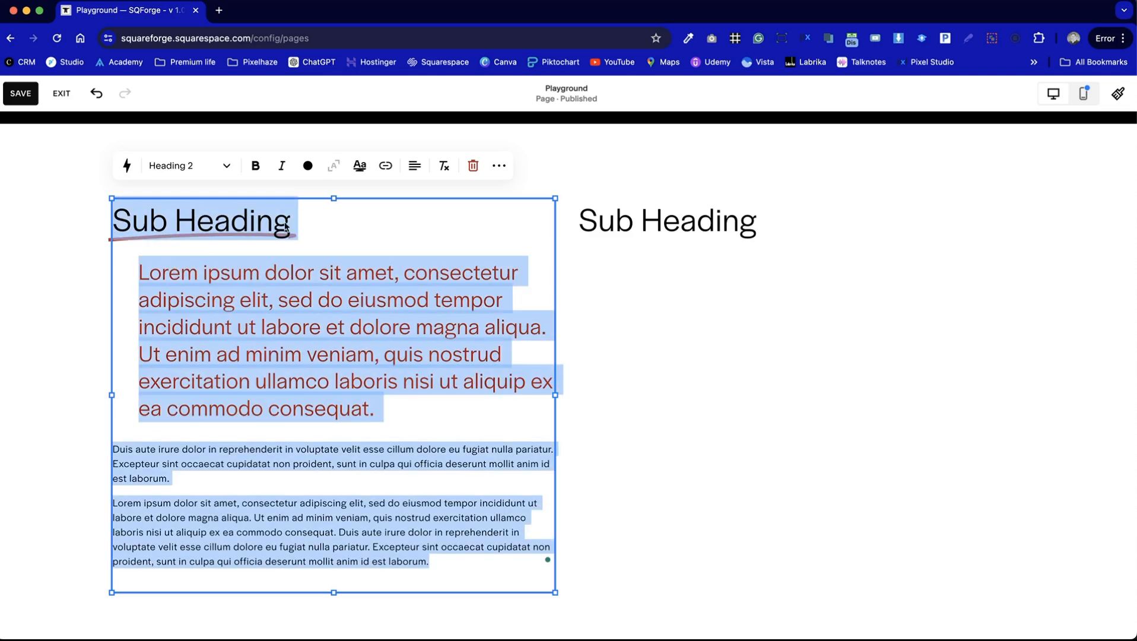
key("super+z")
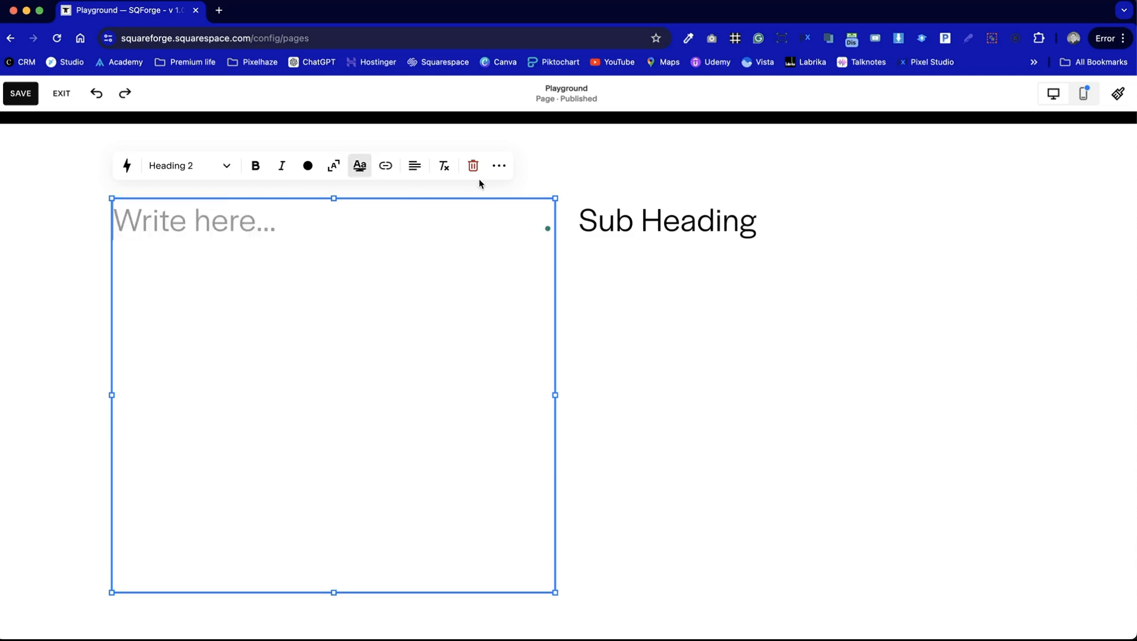
Open the paste-as-plain-text dialog for the empty left text block and place the cursor in its text box
left_click(499, 166)
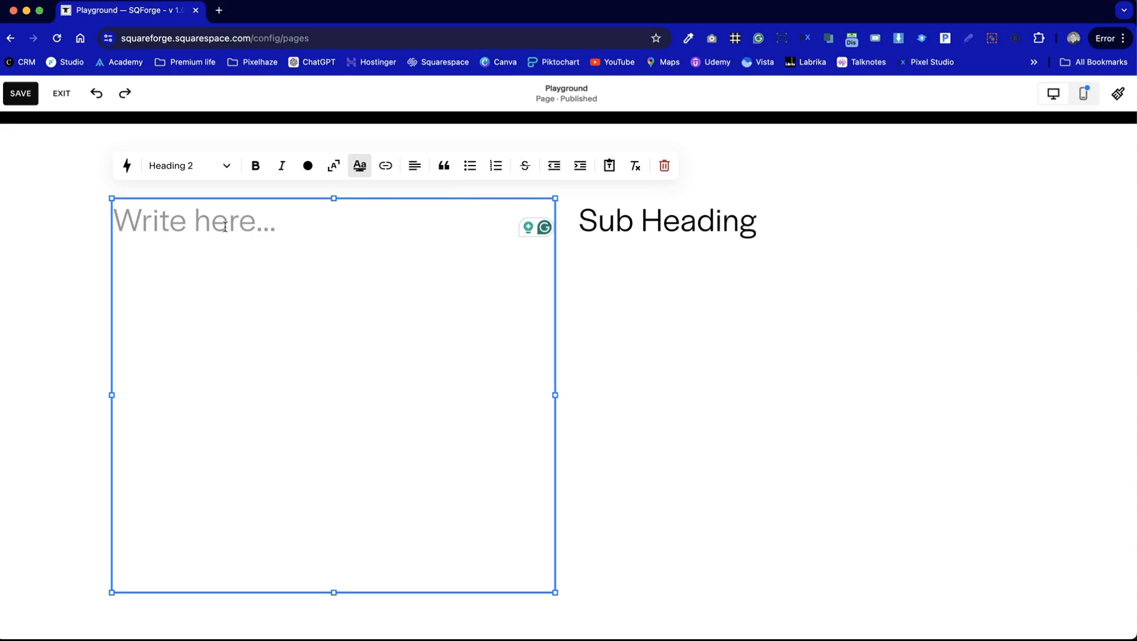
left_click(611, 168)
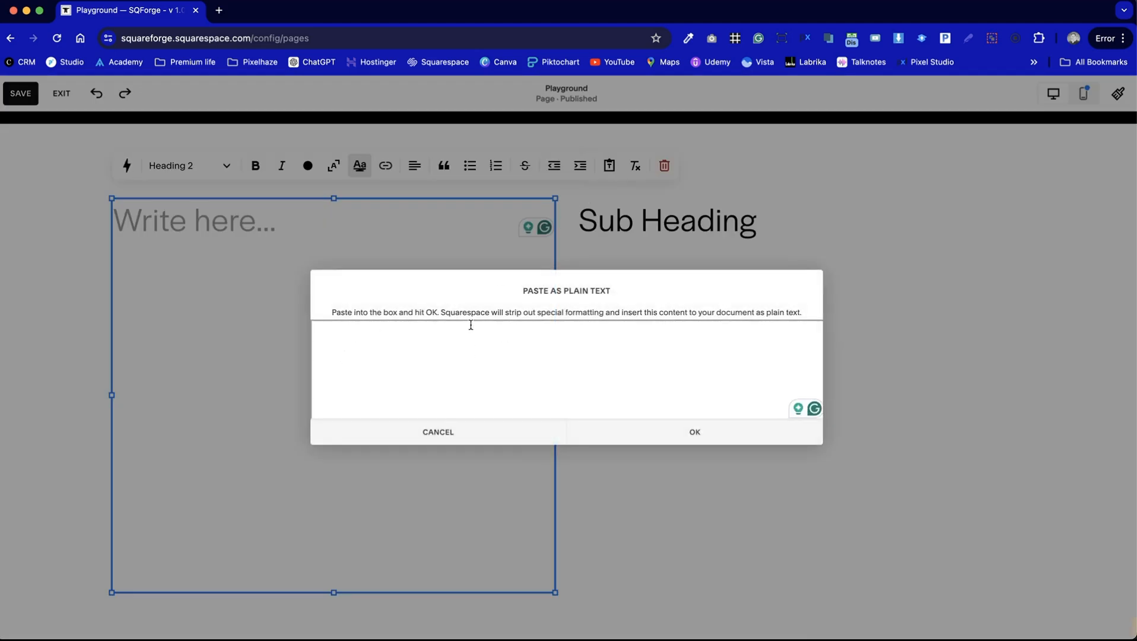
left_click(446, 349)
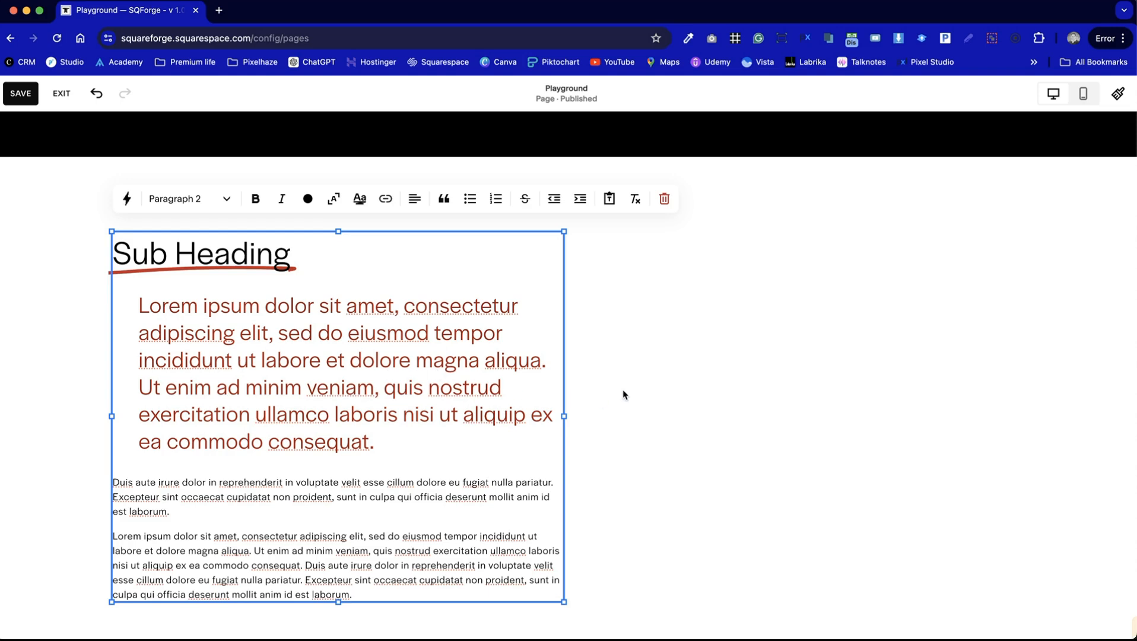
Add a text block beside the left column and stretch it to match the left block's height and width
scroll(623, 389, "down", 1)
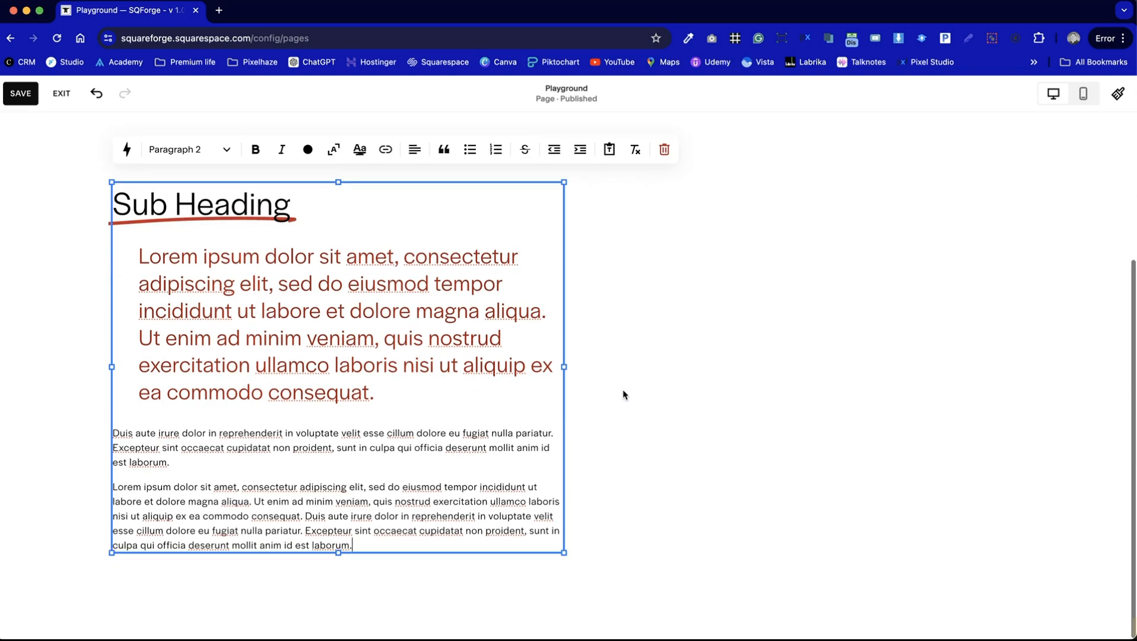
left_click(345, 463)
left_click(361, 448)
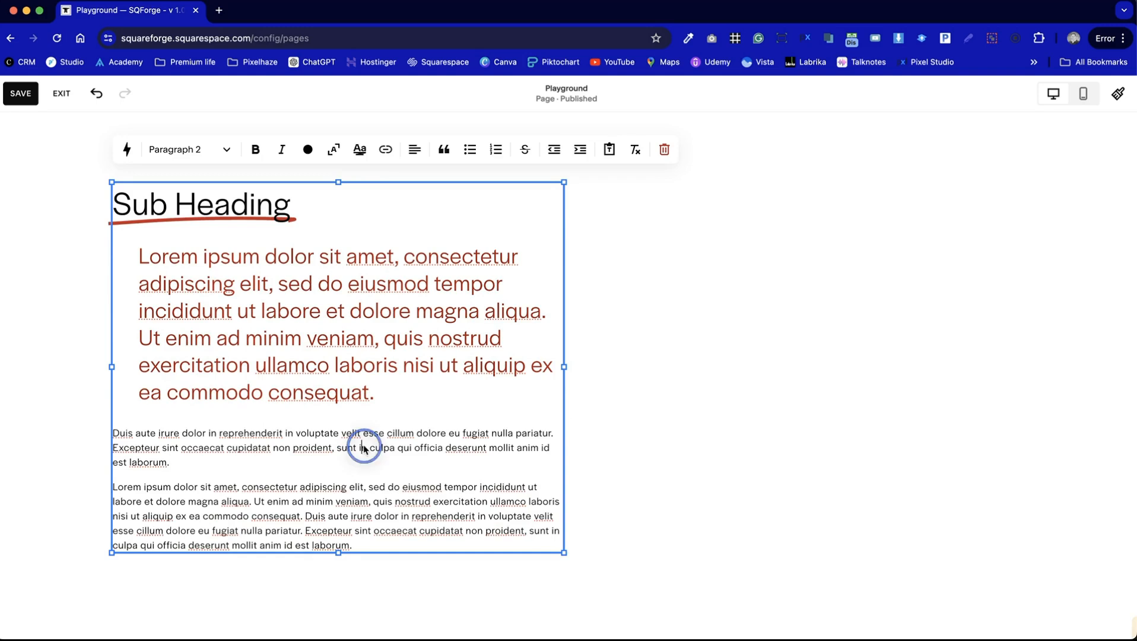
left_click(686, 379)
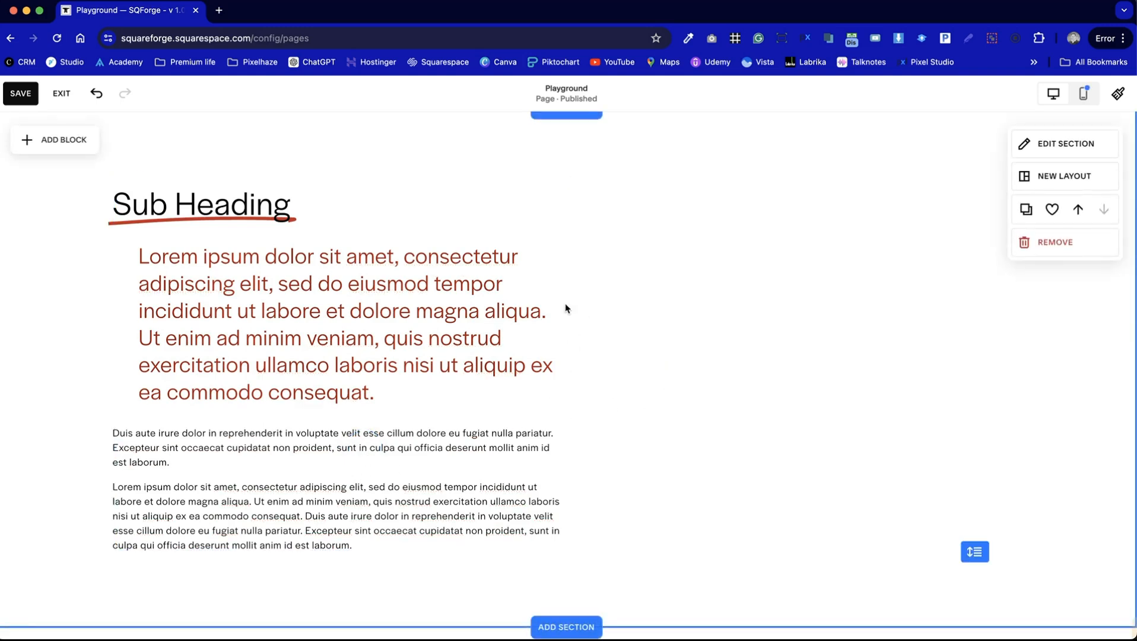
left_click(39, 140)
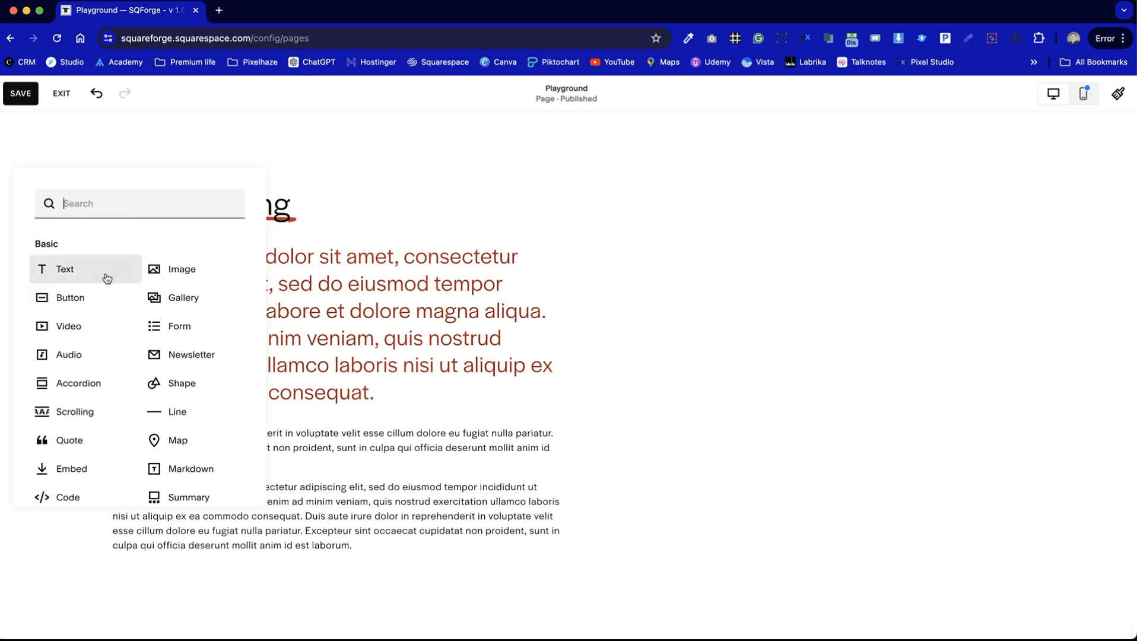
left_click(107, 277)
left_click_drag(152, 200, 619, 203)
left_click_drag(680, 230, 689, 558)
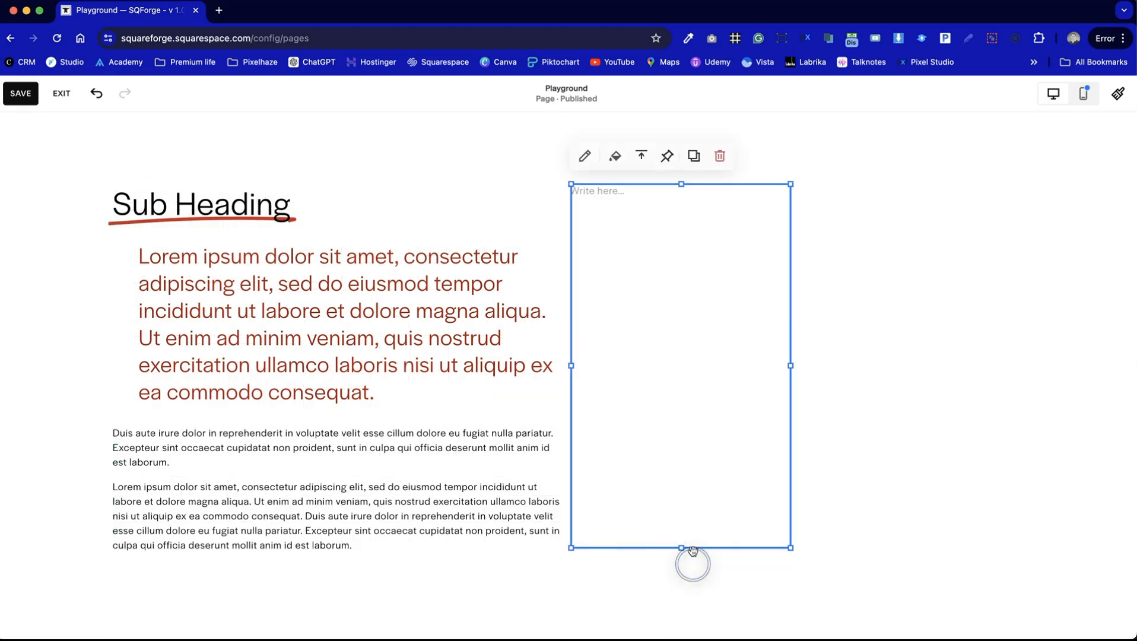
left_click_drag(791, 365, 1032, 363)
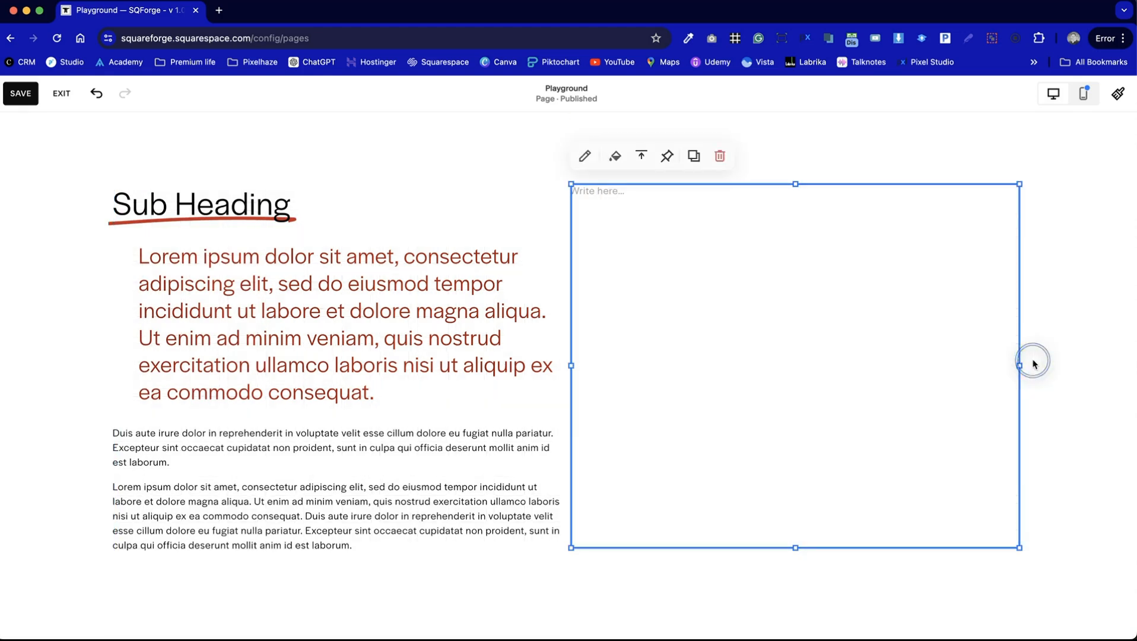
left_click(611, 193)
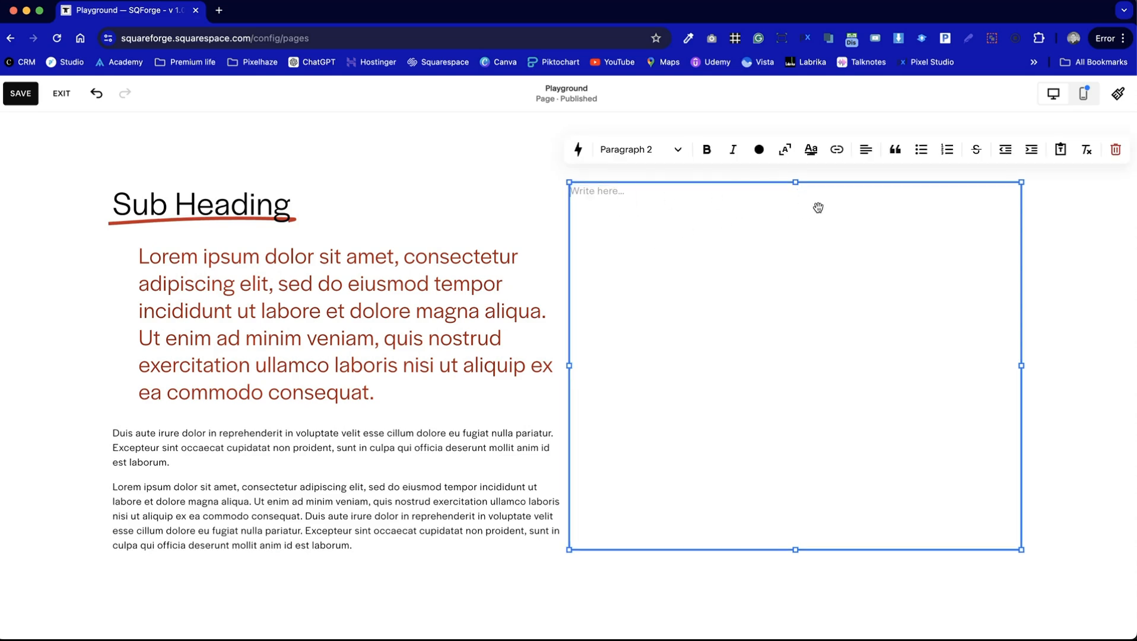
left_click(1060, 150)
left_click(457, 340)
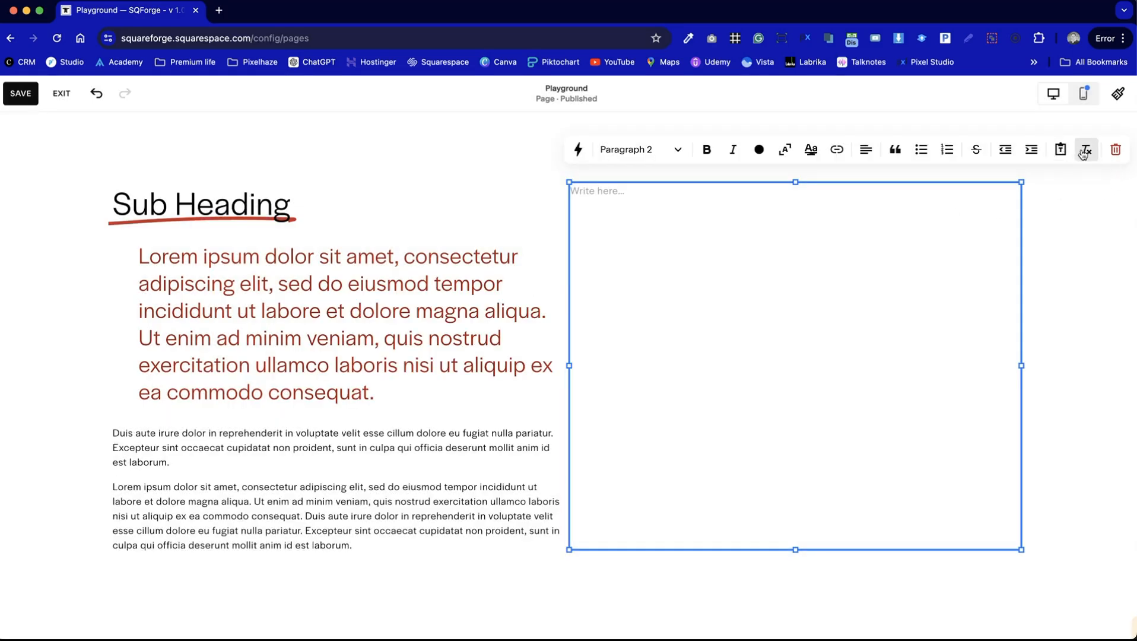
Paste the left column's formatted text into the new text block and clear the formatting of all its text
left_click(594, 194)
type("Sub Heading Lorem ipsum dolor sit amet, consectetur adipiscing elit, sed do eiusmod tempor incididunt ut labore et dolore magna aliqua. Ut enim ad minim veniam, quis nostrud exercitation ullamco laboris nisi ut aliquip ex ea commodo consequat. Duis aute irure dolor in reprehenderit in voluptate velit esse cillum dolore eu fugiat nulla pariatur. Excepteur sint occaecat cupidatat non proident, sunt in culpa qui officia deserunt mollit anim id est laborum. Lorem ipsum dolor sit amet, consectetur adipiscing elit, sed do eiusmod tempor incididunt ut labore et dolore magna aliqua. Ut enim ad minim veniam, quis nostrud exercitation ullamco laboris nisi ut aliquip ex ea commodo consequat. Duis aute irure dolor in reprehenderit in voluptate velit esse cillum dolore eu fugiat nulla pariatur. Excepteur sint occaecat cupidatat non proident, sunt in culpa qui officia deserunt mollit anim id est laborum.")
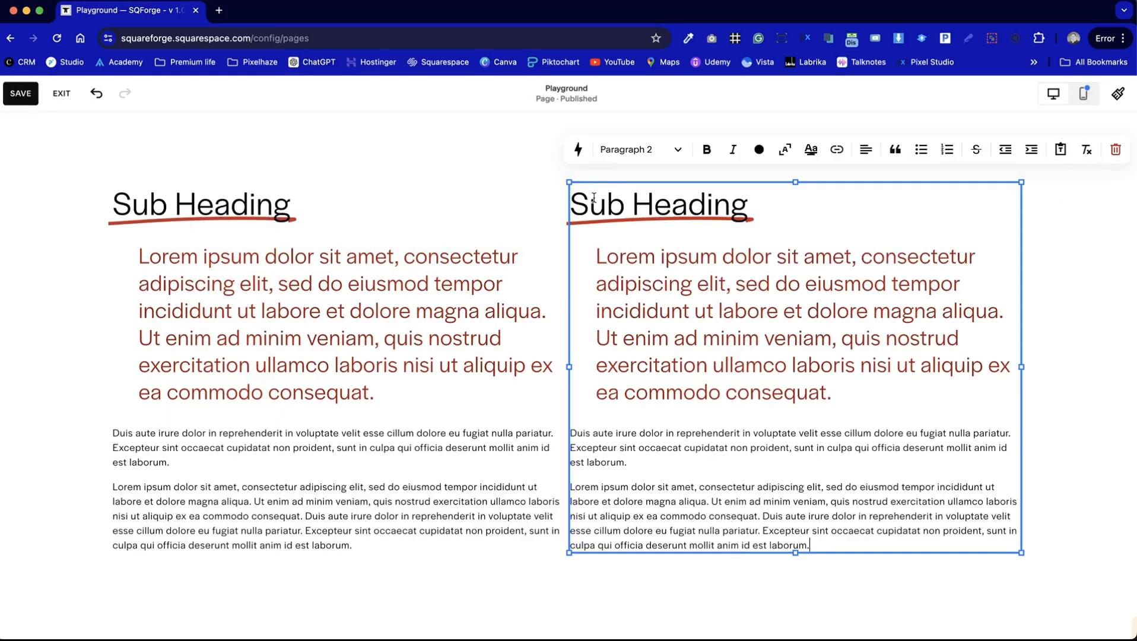
key("super+a")
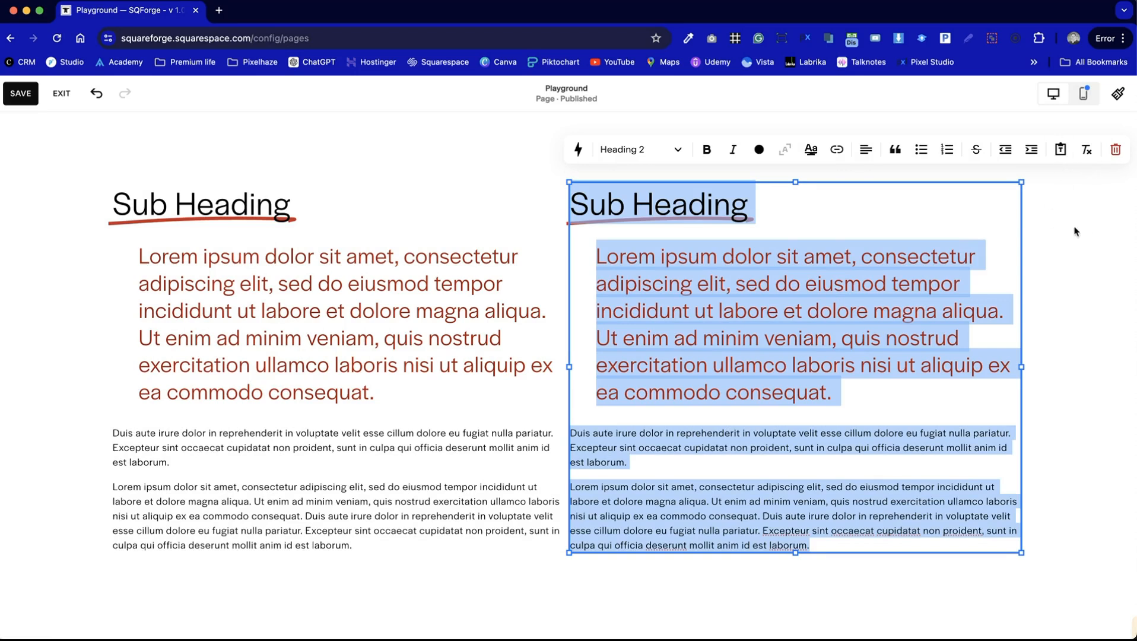
left_click(1087, 153)
left_click(666, 330)
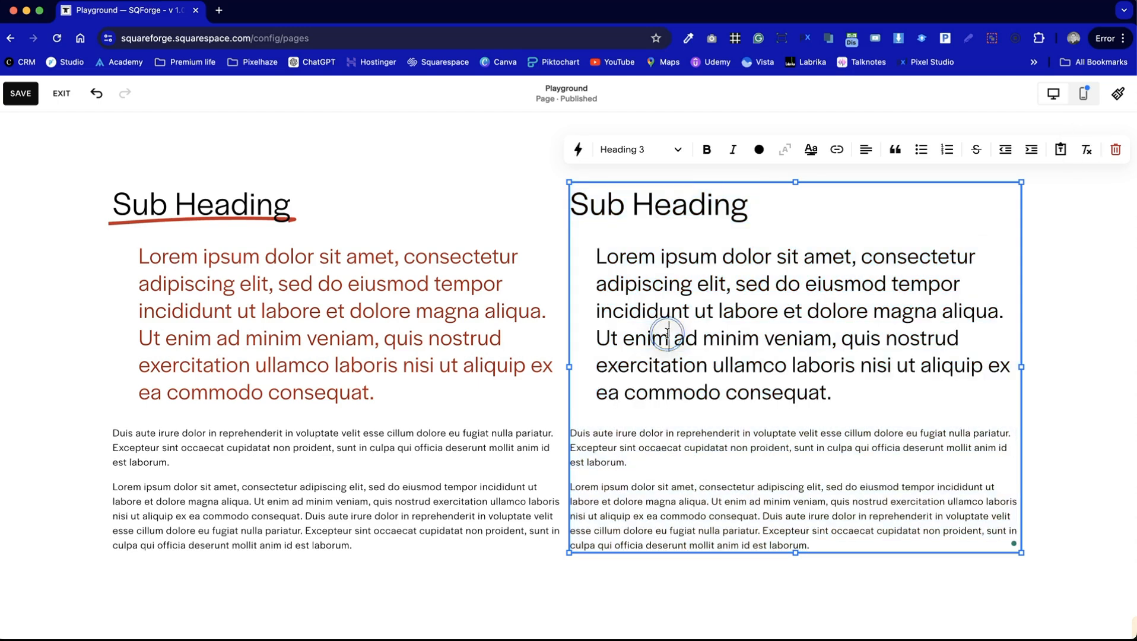
Narrow the left text block to about one third of the content width, keeping its left edge in place
left_click(654, 256)
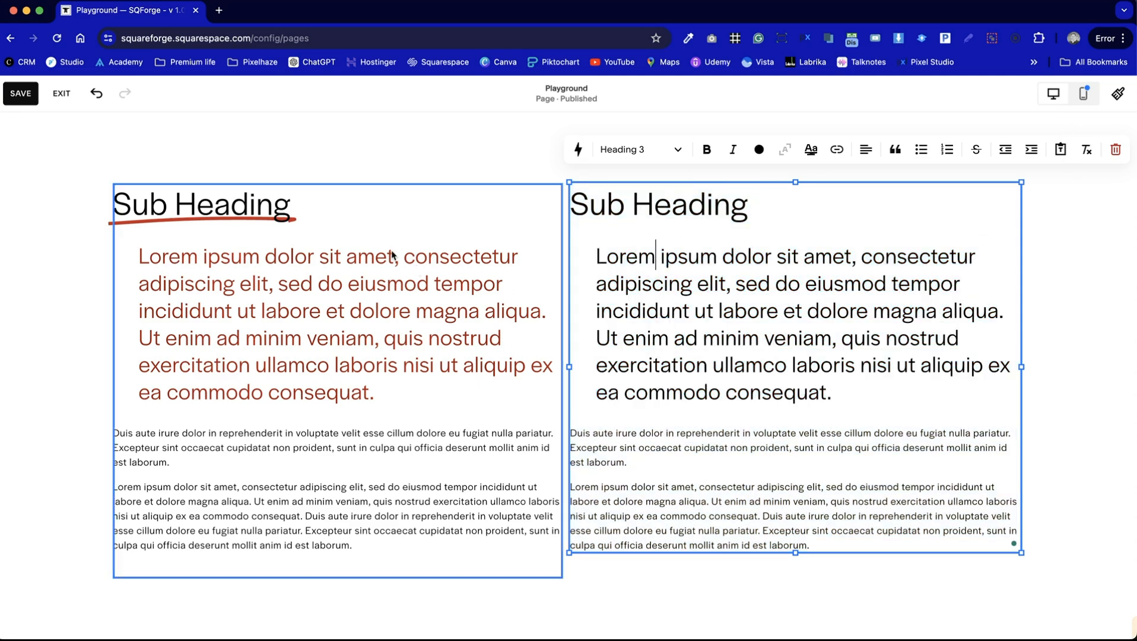
left_click(896, 582)
left_click(457, 410)
left_click_drag(556, 380, 528, 369)
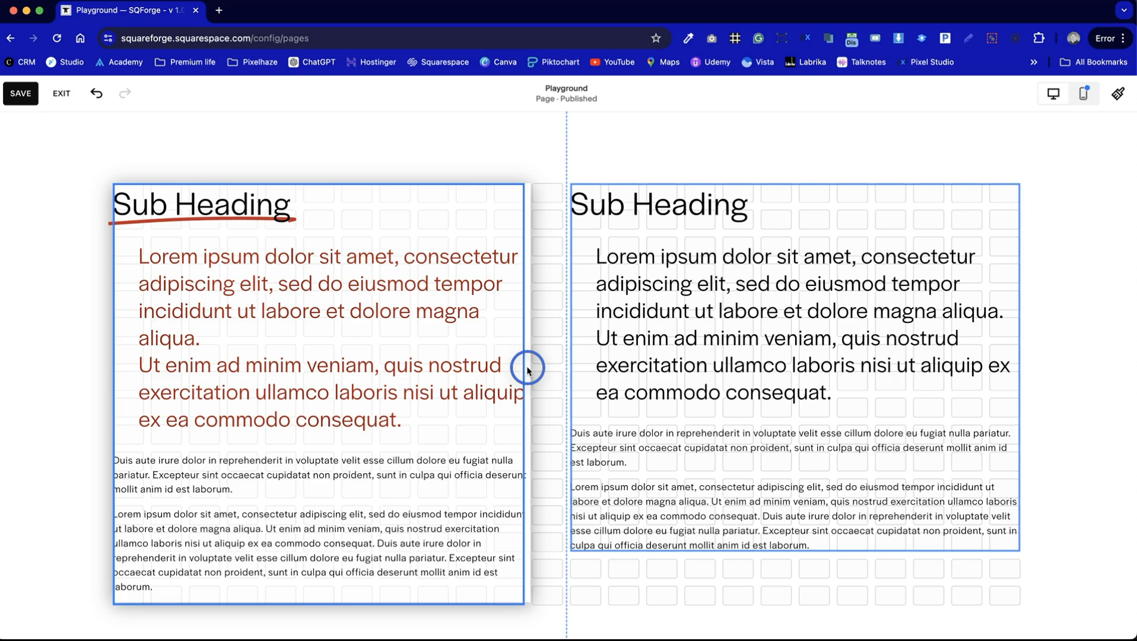
left_click_drag(685, 322, 671, 411)
left_click(809, 224)
scroll(807, 230, "down", 2)
left_click(762, 421)
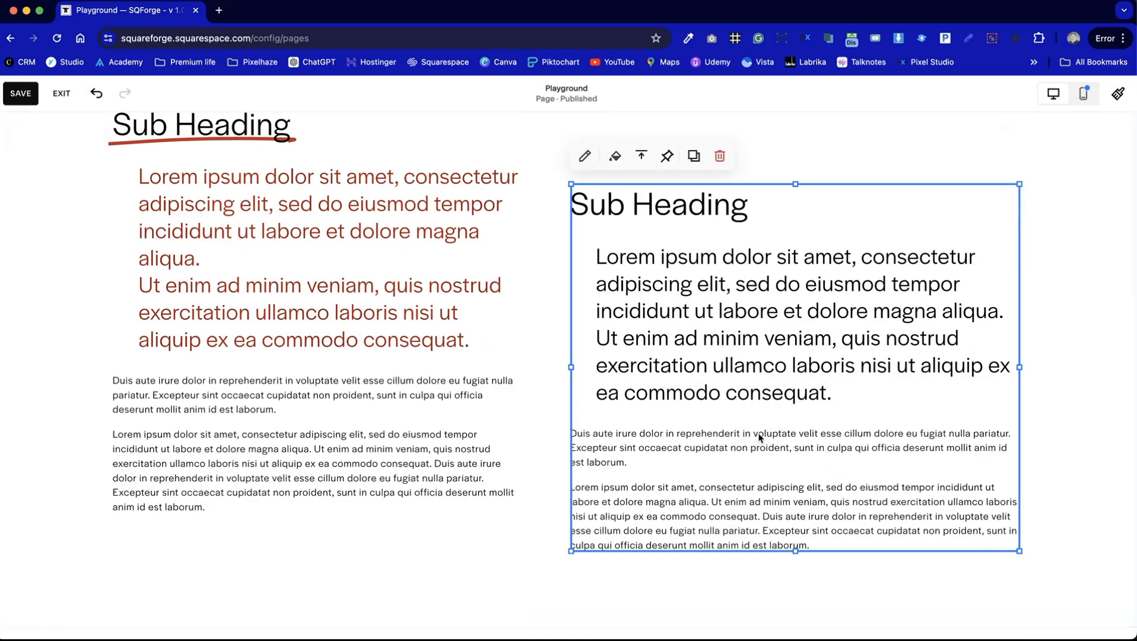
scroll(423, 348, "up", 2)
left_click(480, 354)
left_click_drag(526, 400, 410, 394)
Move the plain black text block directly beside the left column and narrow it to the same width
left_click_drag(706, 426, 555, 347)
left_click_drag(866, 368, 720, 363)
left_click(693, 368)
Duplicate the middle text block and place the copy as an aligned third column
left_click(541, 162)
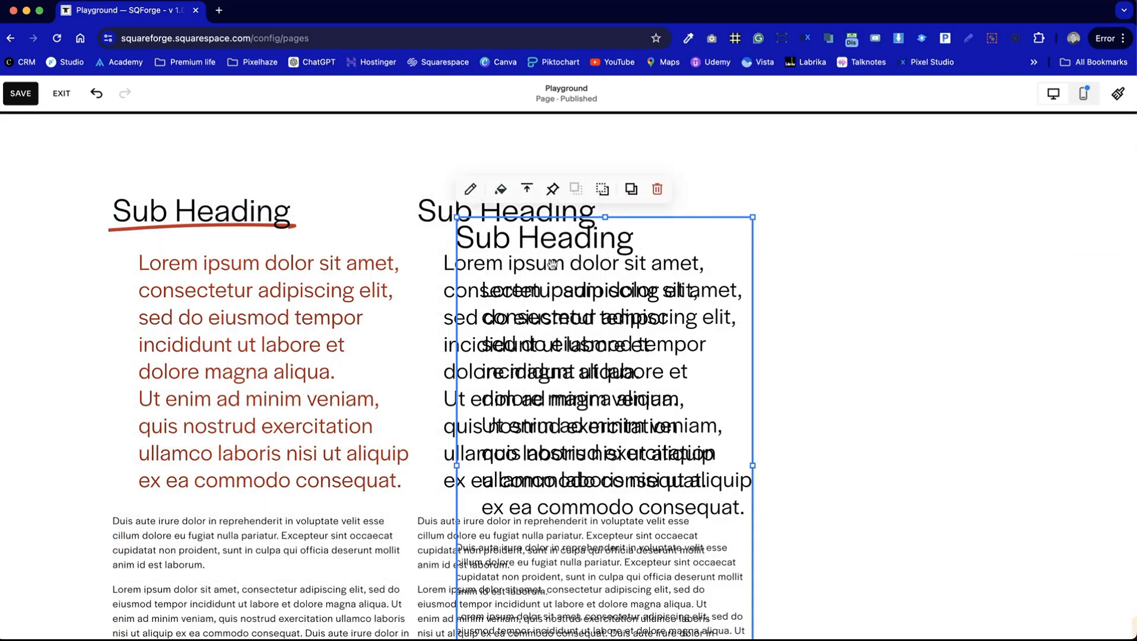
left_click_drag(641, 244, 932, 214)
left_click(1009, 160)
scroll(1009, 178, "down", 3)
scroll(853, 324, "up", 6)
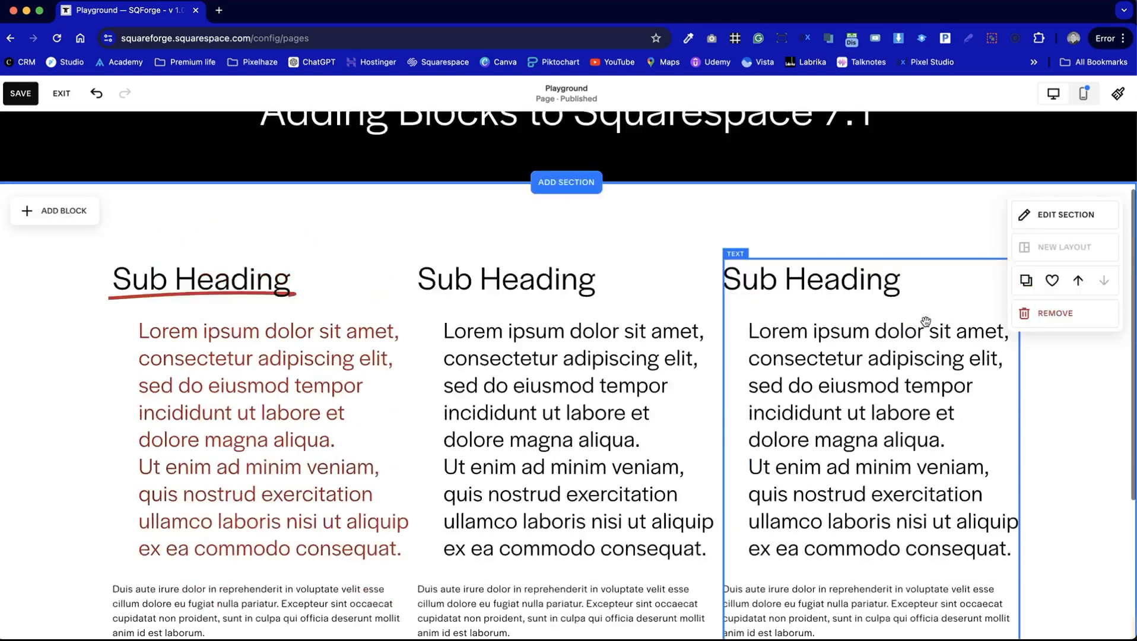
scroll(927, 326, "down", 6)
scroll(926, 326, "up", 2)
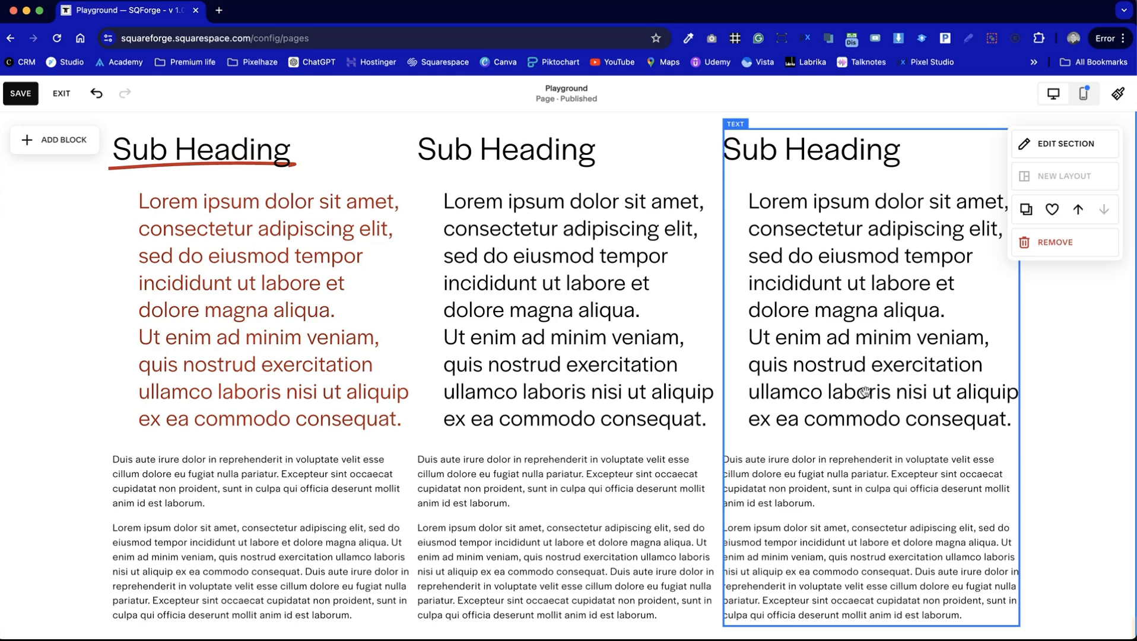
Switch to the mobile view and leave a small gap between the first and second text blocks
left_click(1083, 93)
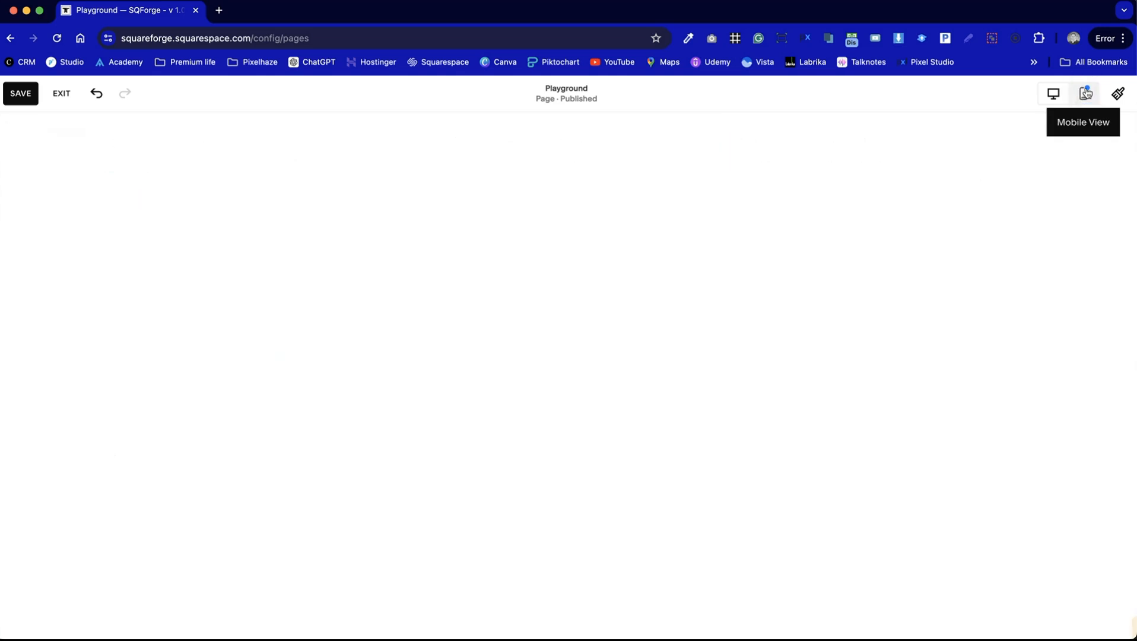
scroll(575, 369, "up", 3)
scroll(576, 370, "down", 10)
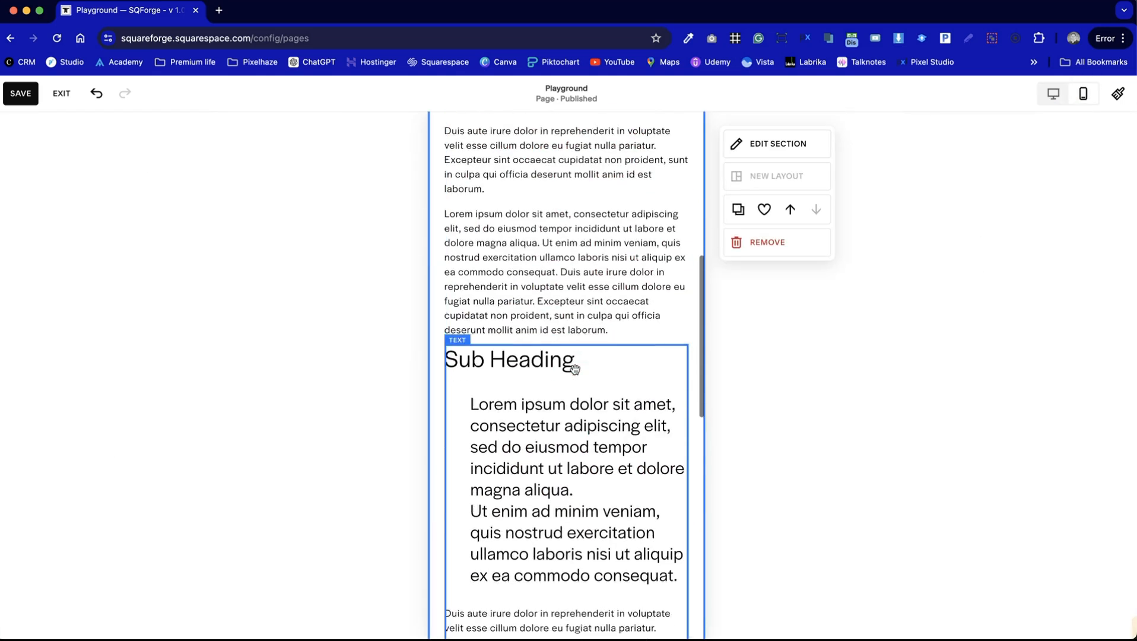
scroll(575, 369, "up", 2)
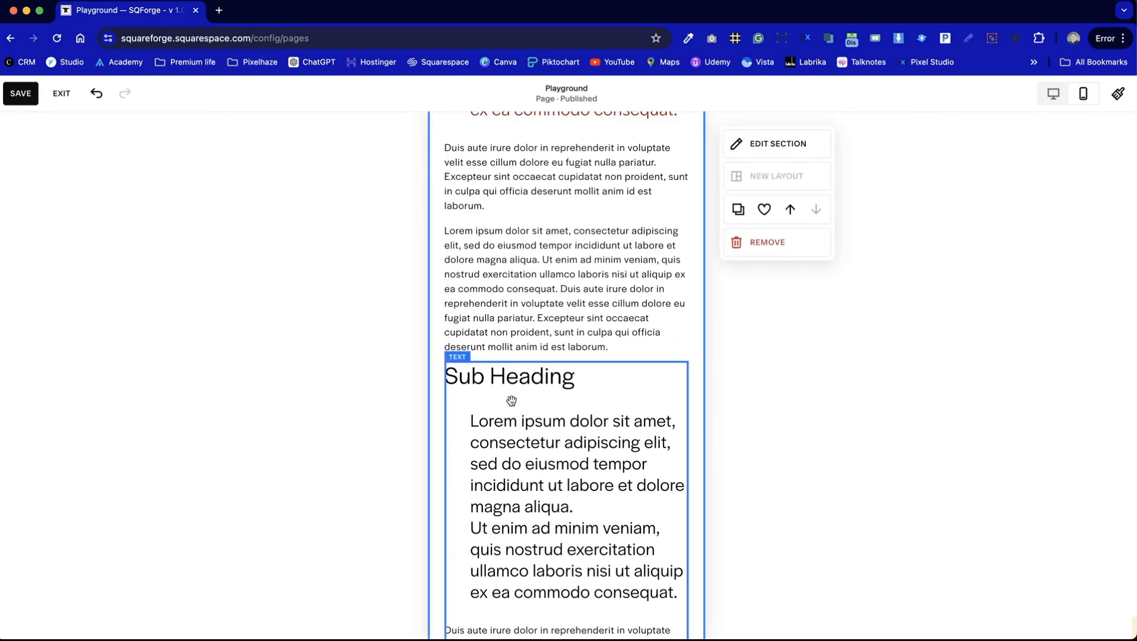
left_click_drag(539, 378, 538, 393)
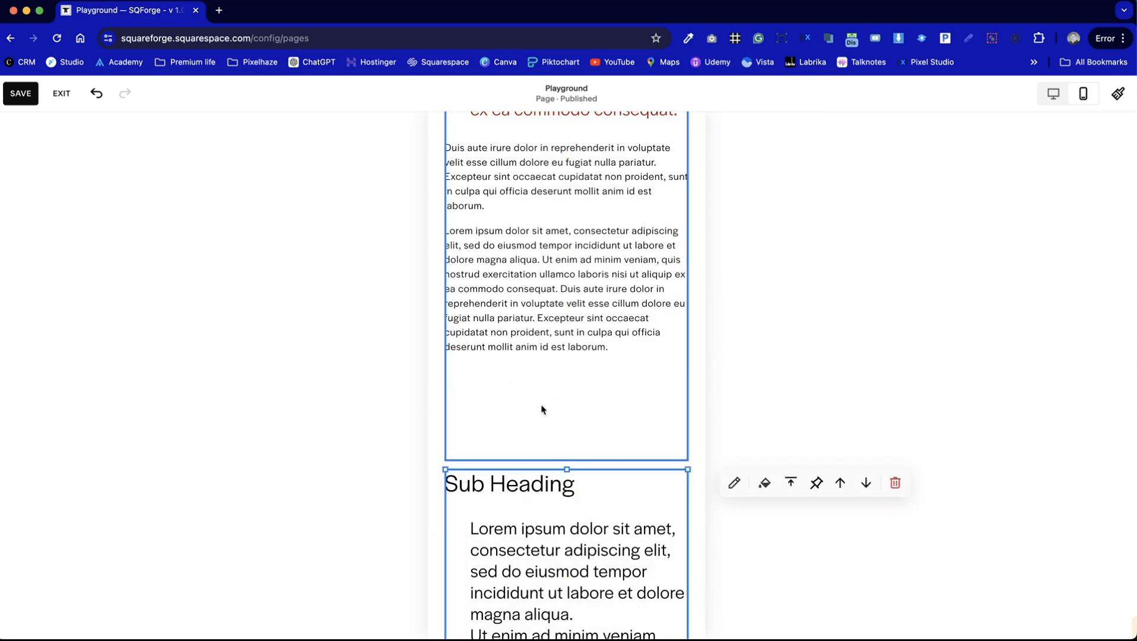
left_click_drag(569, 462, 587, 357)
left_click_drag(556, 491, 558, 411)
left_click(754, 464)
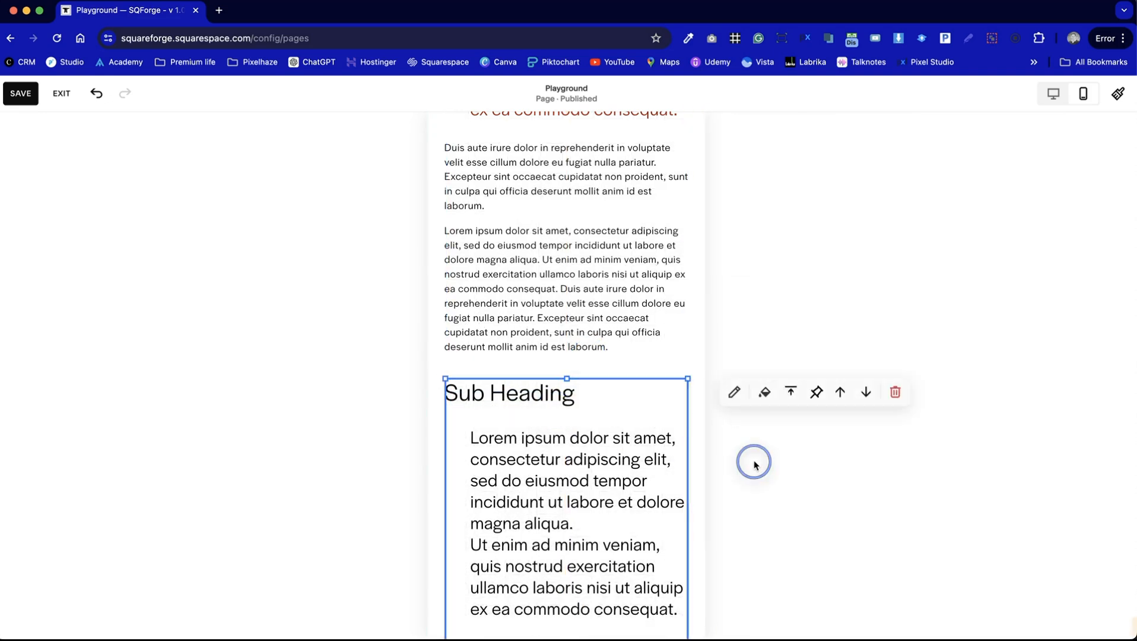
Leave a small gap above the third text block in the mobile layout, below the second block's text
left_click(630, 388)
left_click_drag(567, 427, 567, 359)
left_click(568, 463)
left_click_drag(561, 541, 567, 404)
left_click(718, 465)
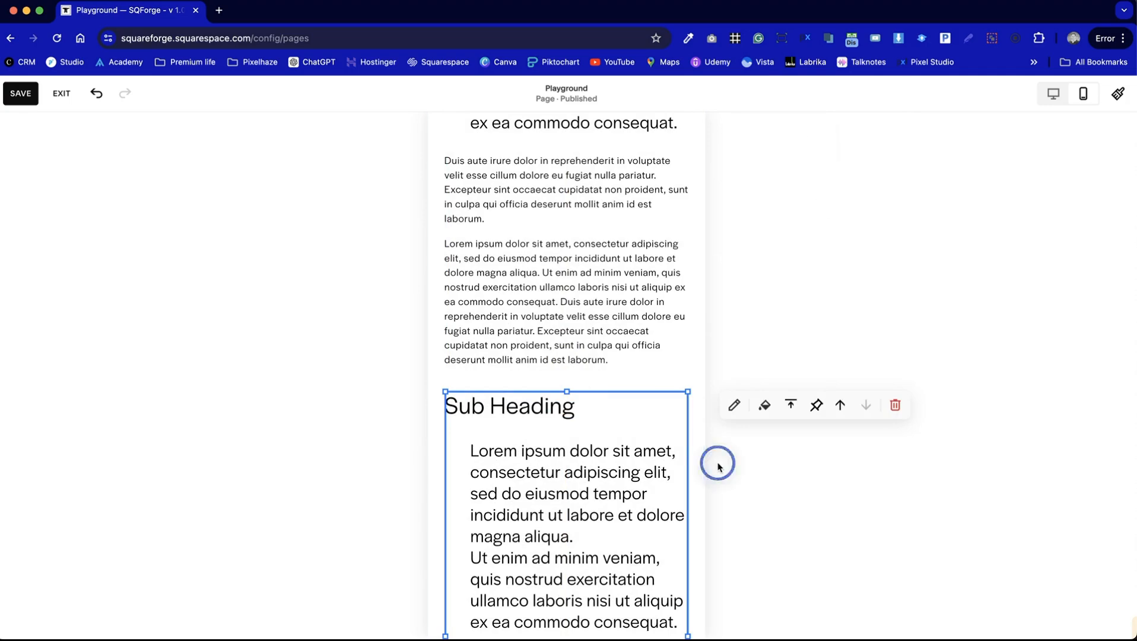
Reduce the spare space at the bottom of the mobile layout and review the stacked text blocks
scroll(630, 479, "down", 7)
left_click_drag(662, 593, 676, 531)
scroll(539, 354, "up", 4)
left_click(539, 355)
scroll(540, 352, "up", 5)
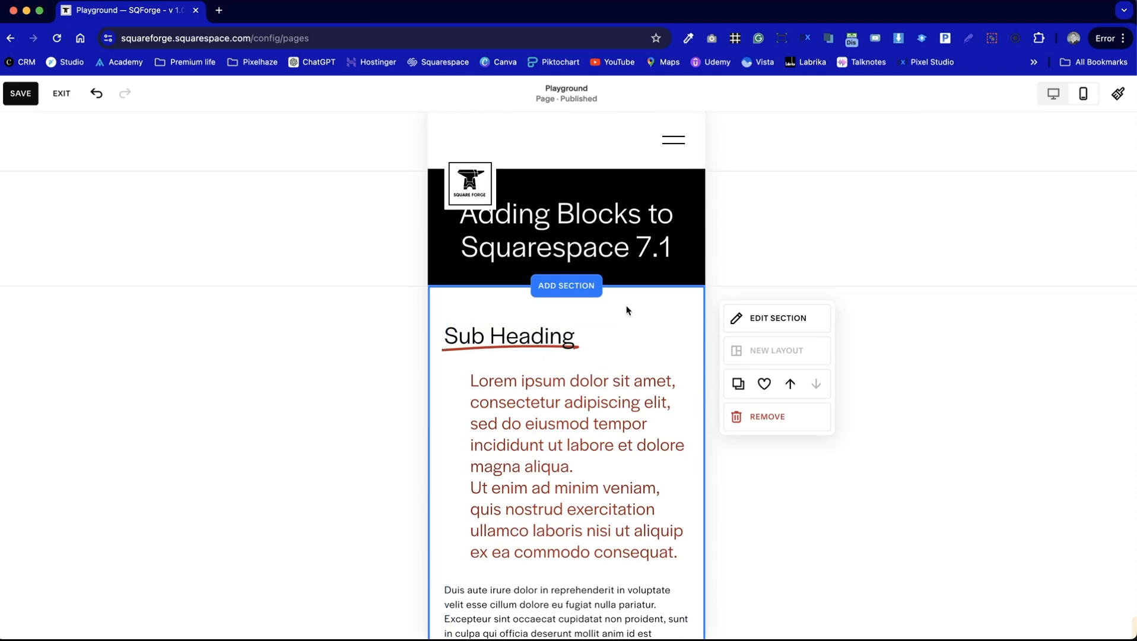
Return to the desktop view and review the three text columns
left_click(1053, 94)
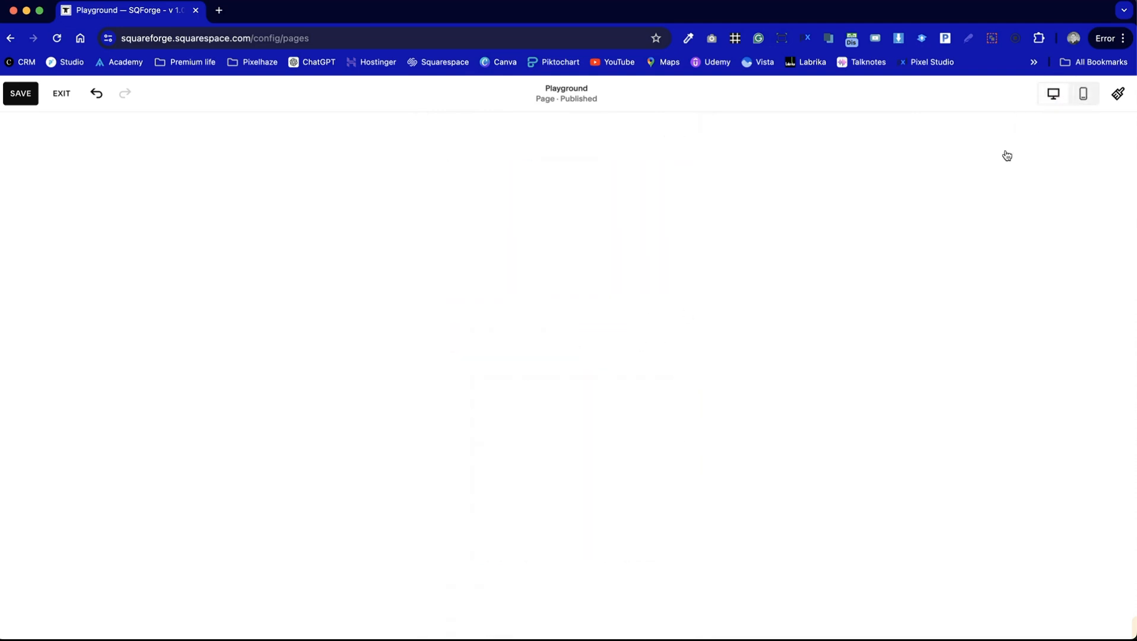
scroll(795, 398, "down", 6)
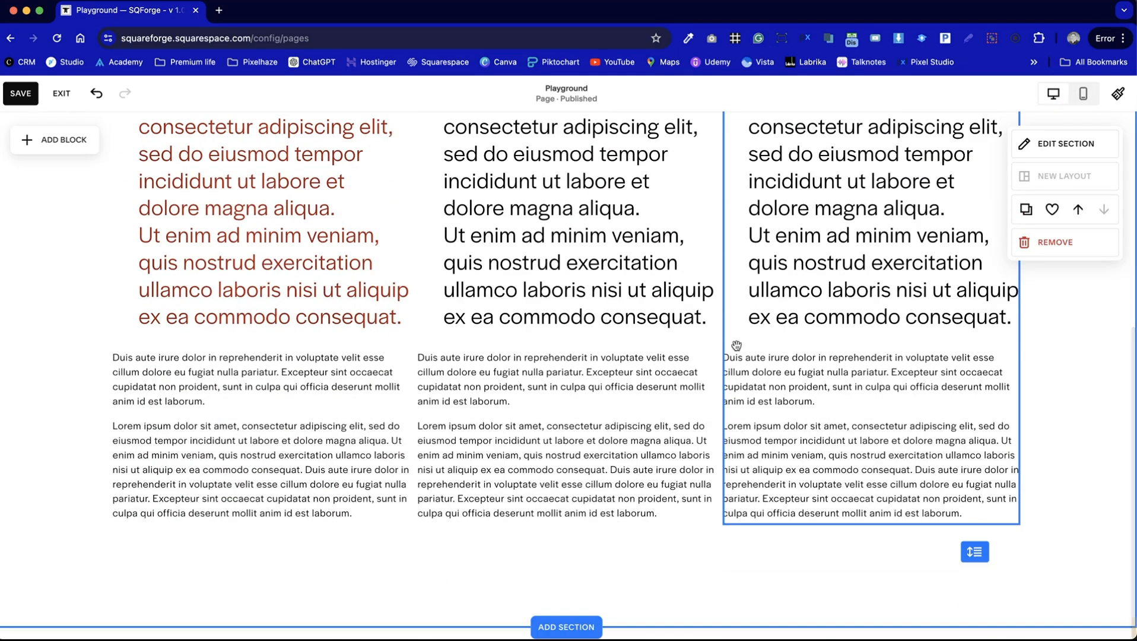
scroll(922, 392, "up", 4)
scroll(922, 392, "up", 3)
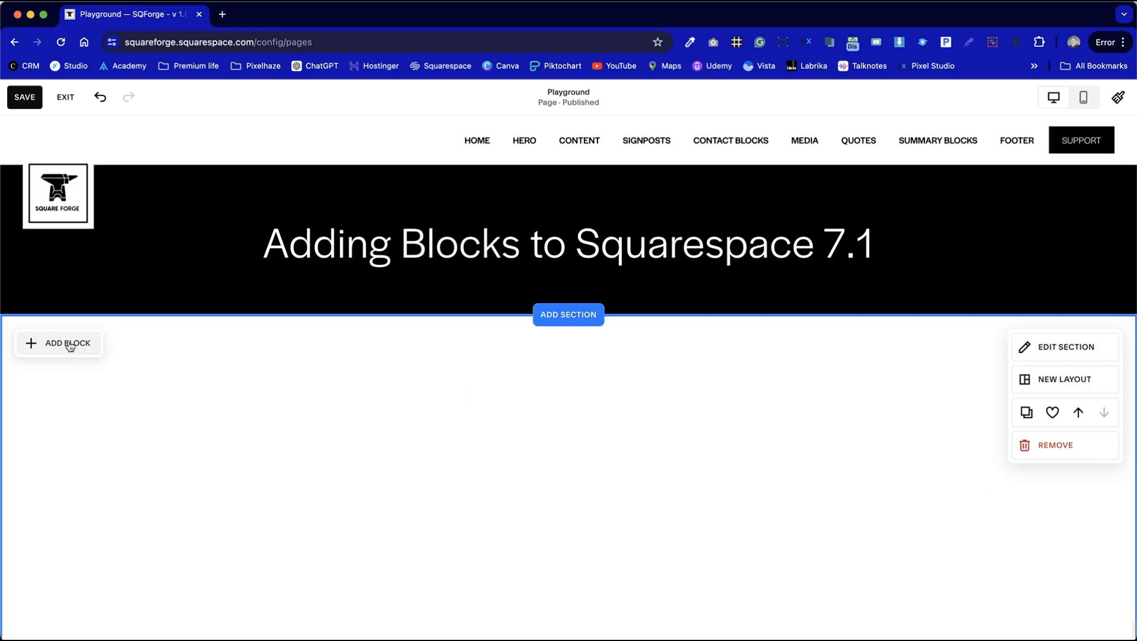
Add an empty image block to the blank section below the page title
left_click(48, 344)
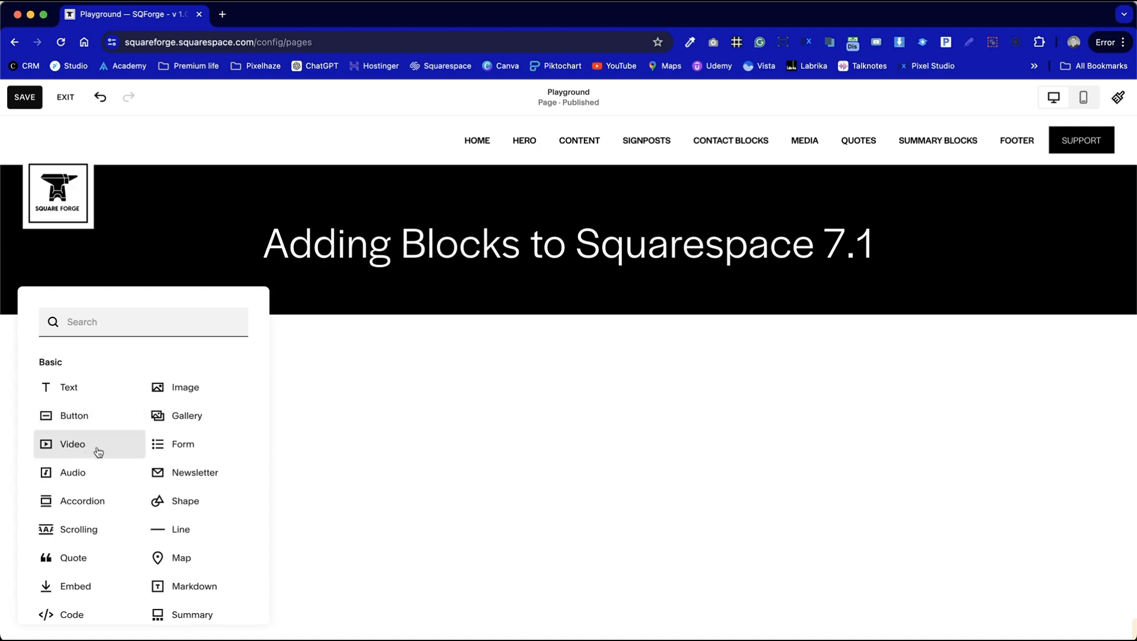
left_click(217, 384)
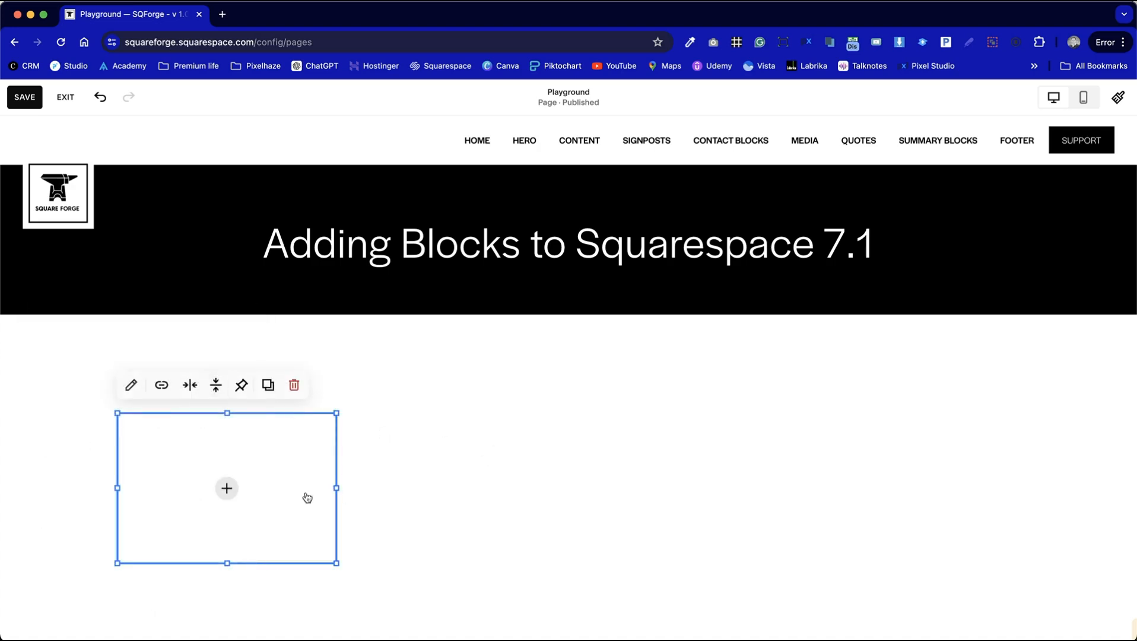
left_click(434, 444)
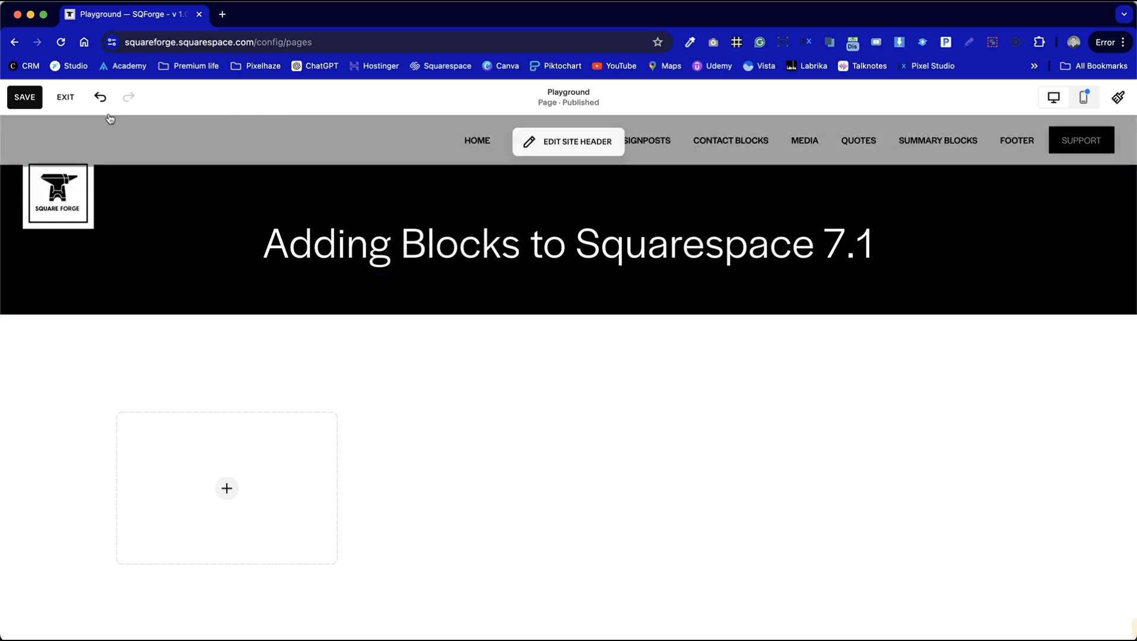
Save the page and reopen it for editing at the section with the empty image block
left_click(27, 97)
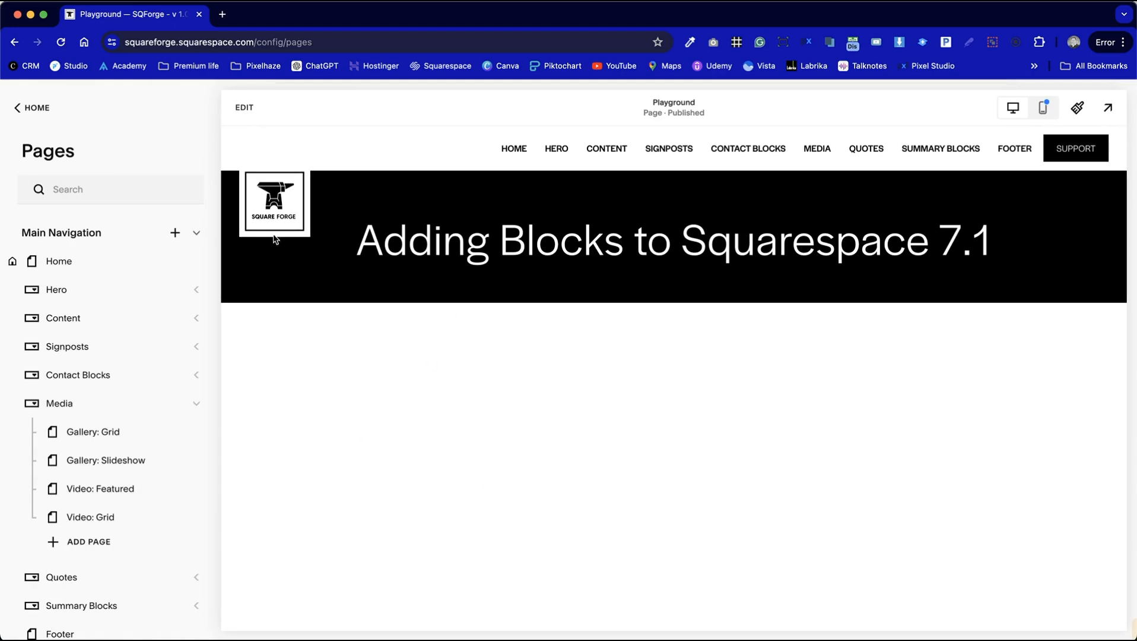
left_click(243, 106)
left_click(461, 477)
left_click(333, 482)
left_click(426, 499)
scroll(427, 502, "down", 1)
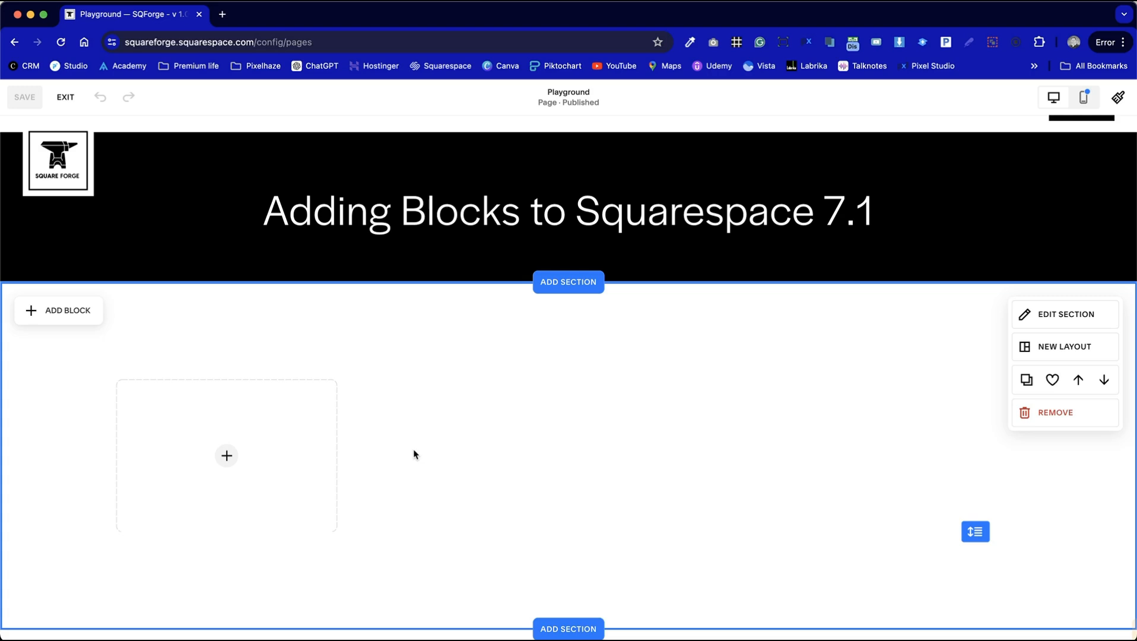
Widen the image block to half the content width and place a duplicate beside it, aligned in a row
left_click_drag(343, 536, 559, 543)
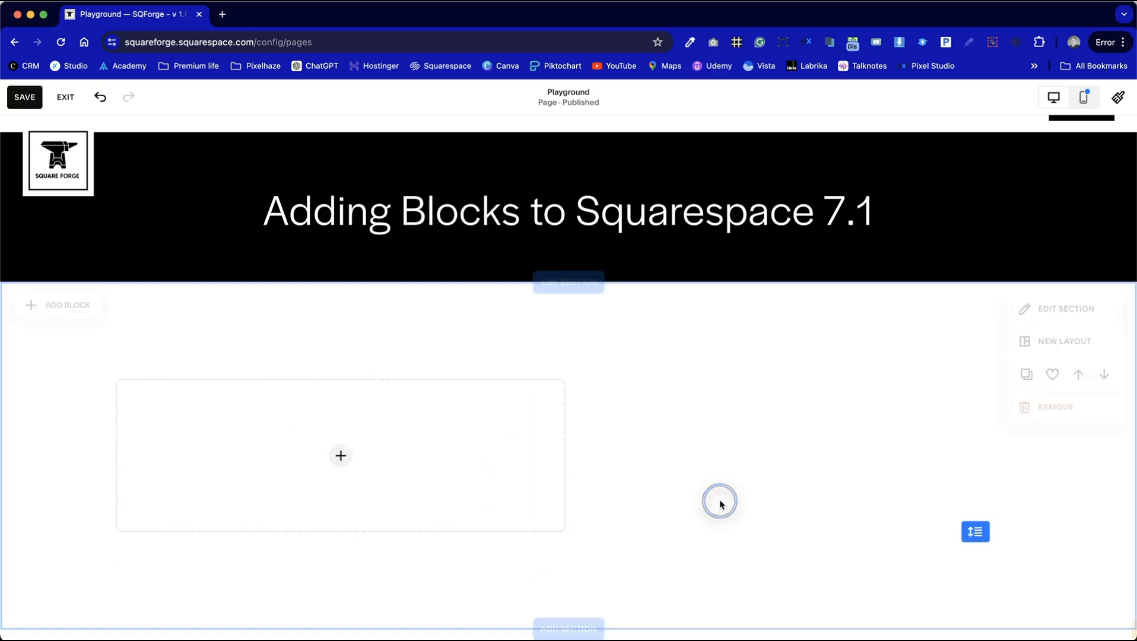
left_click(452, 479)
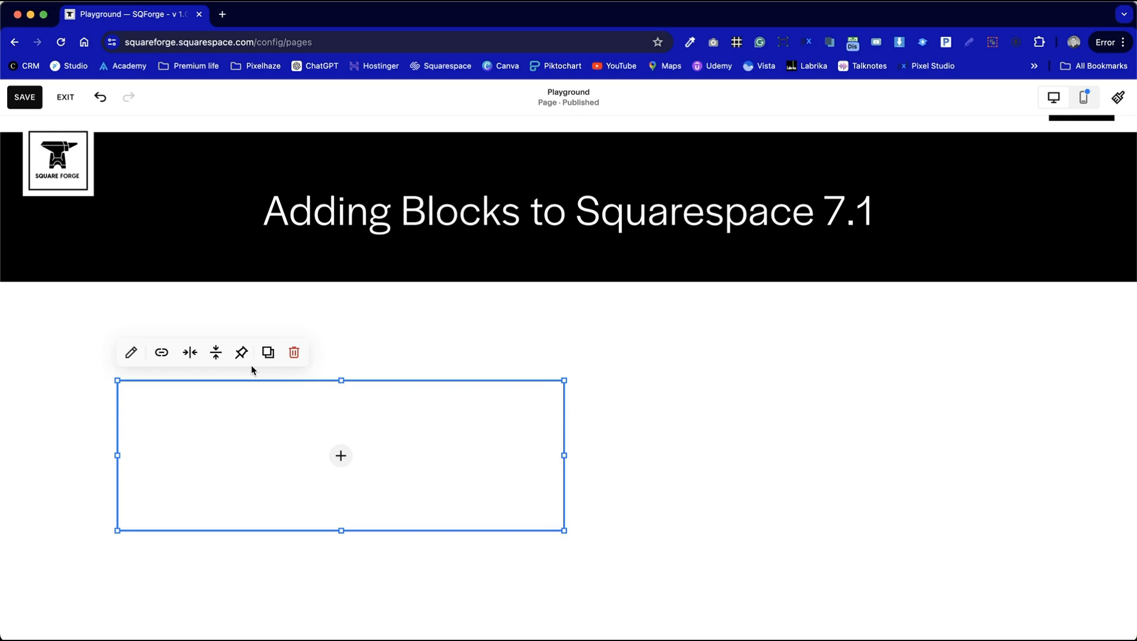
left_click(268, 353)
left_click_drag(254, 472, 675, 446)
left_click(623, 566)
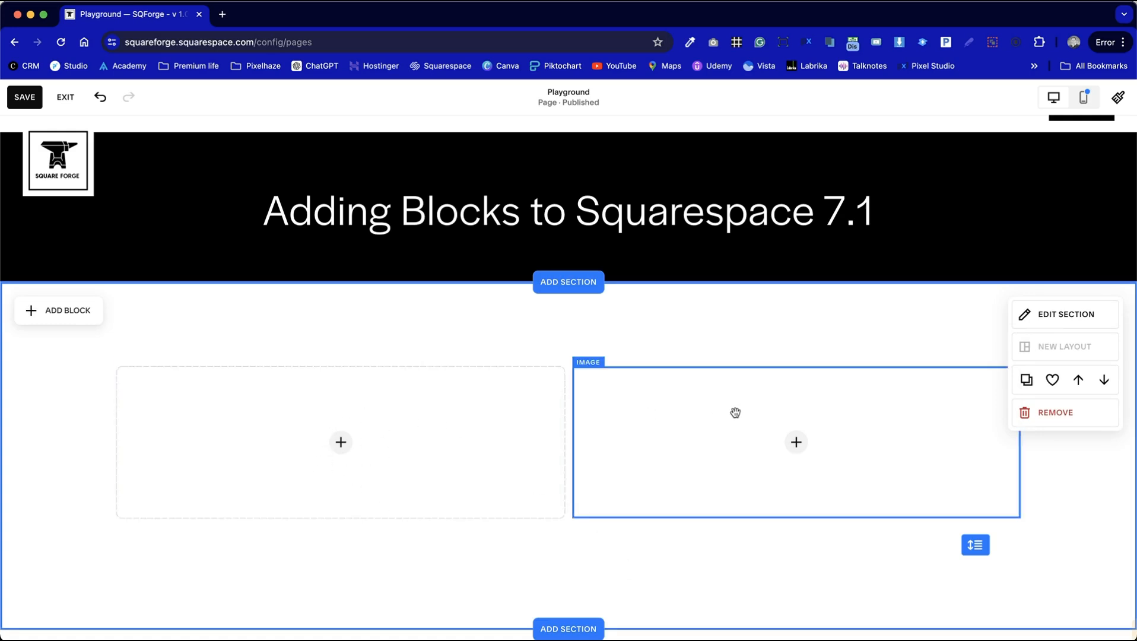
left_click(341, 442)
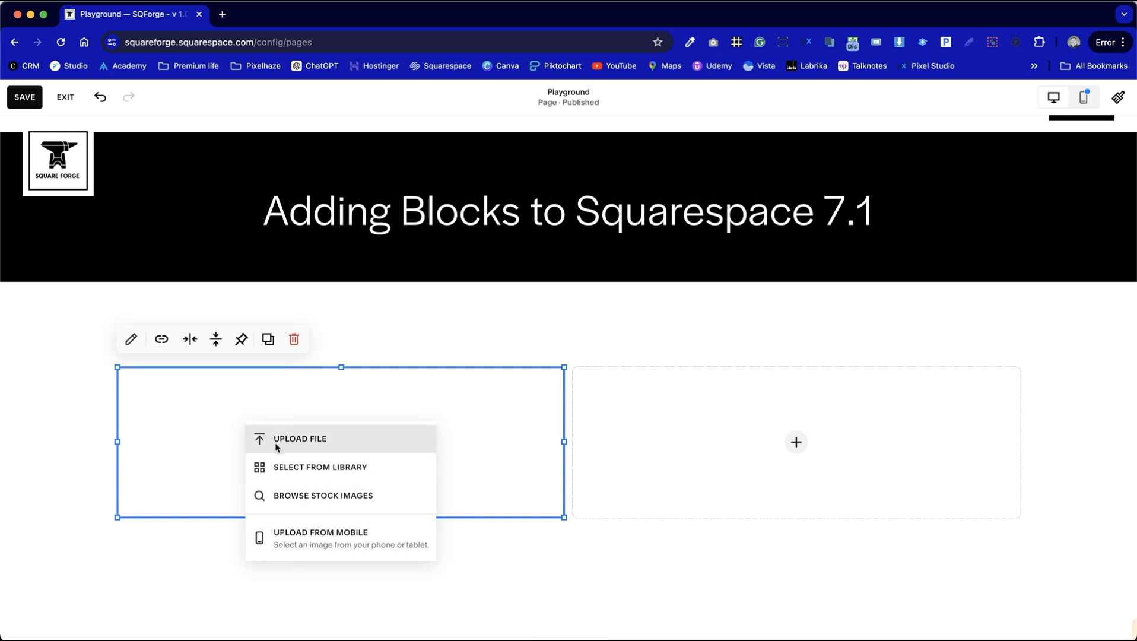
left_click(330, 444)
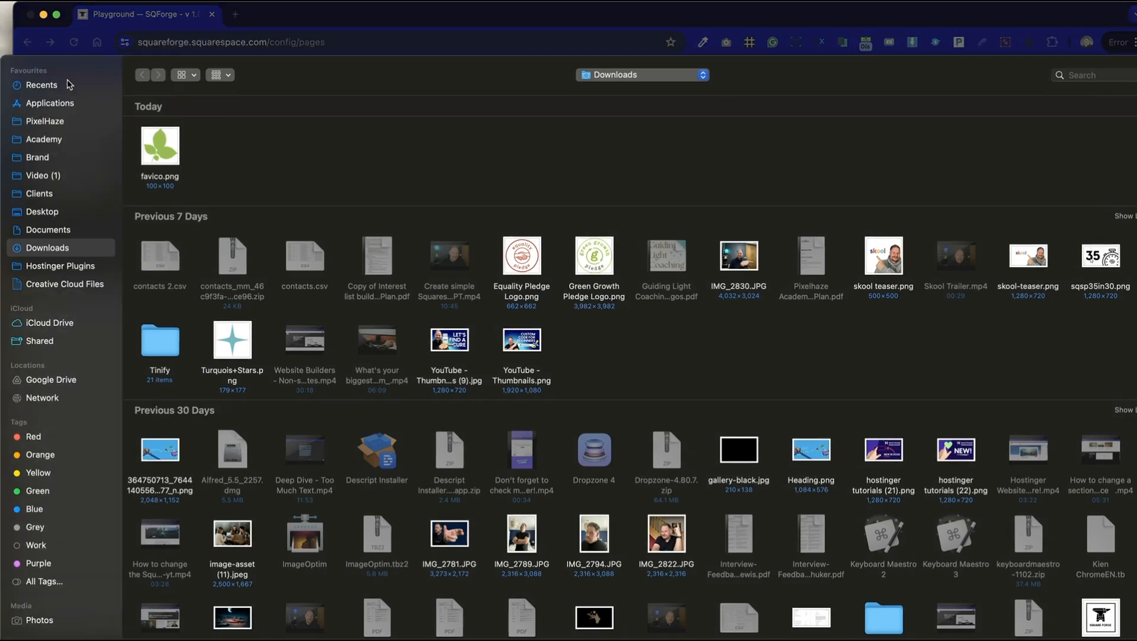
left_click(1060, 640)
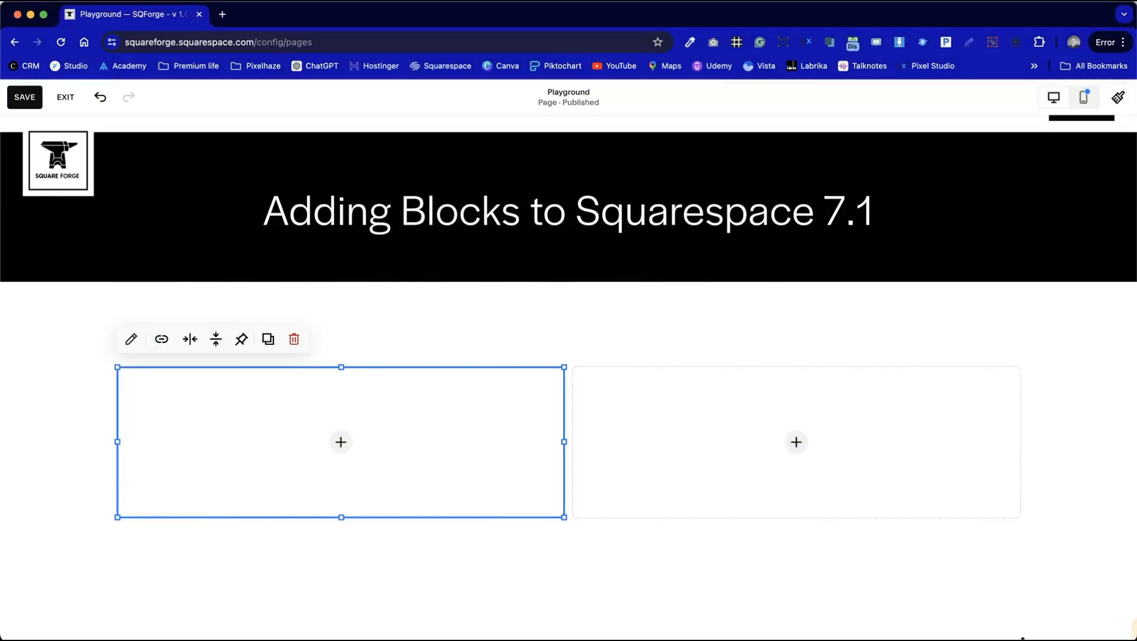
Open the stock image browser for the left image block and look through the free images, premium images and own library
left_click(341, 442)
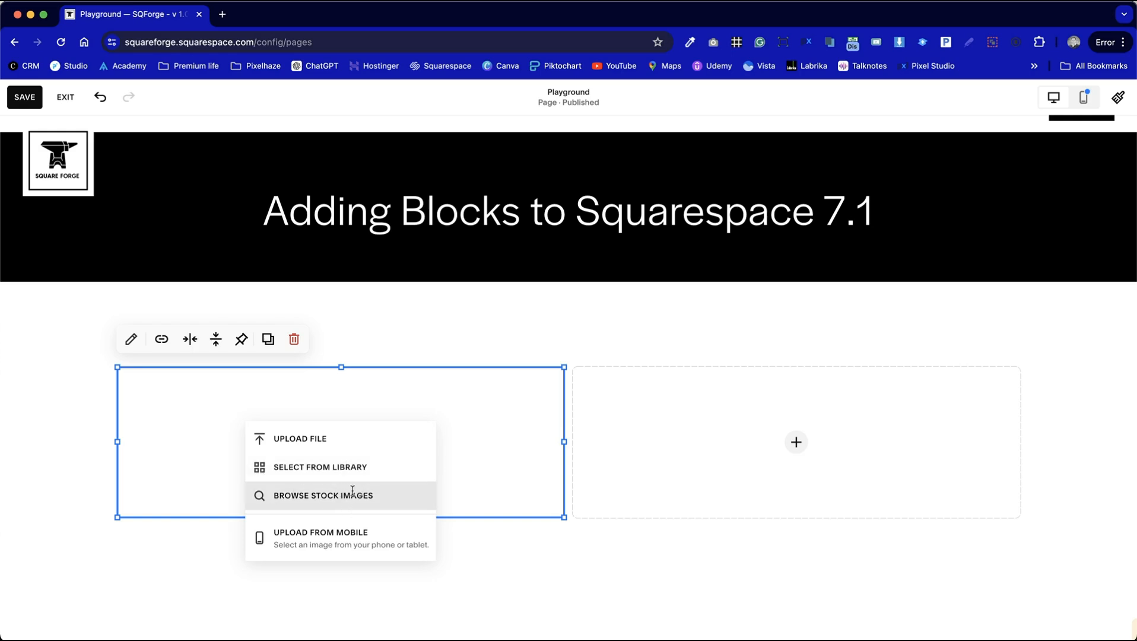
left_click(328, 498)
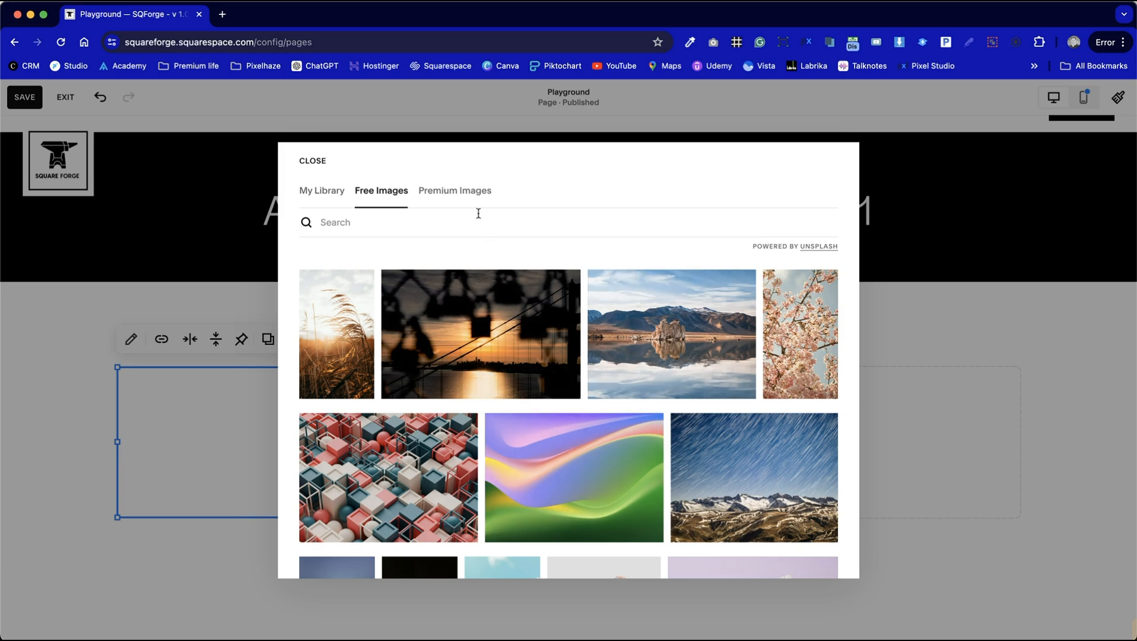
left_click(468, 193)
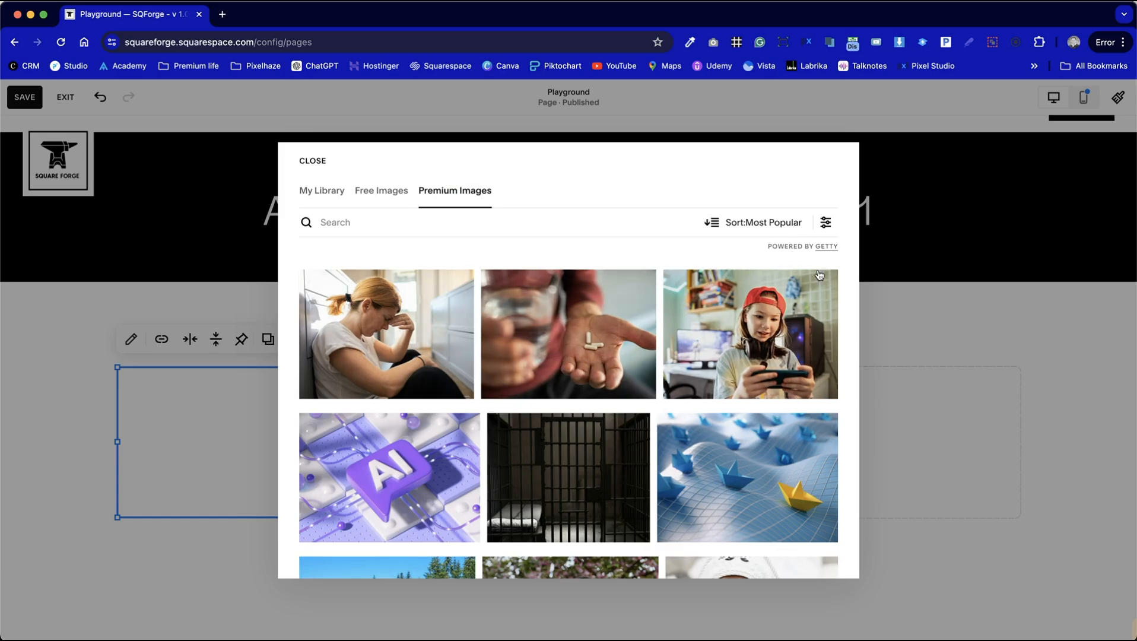
left_click(311, 189)
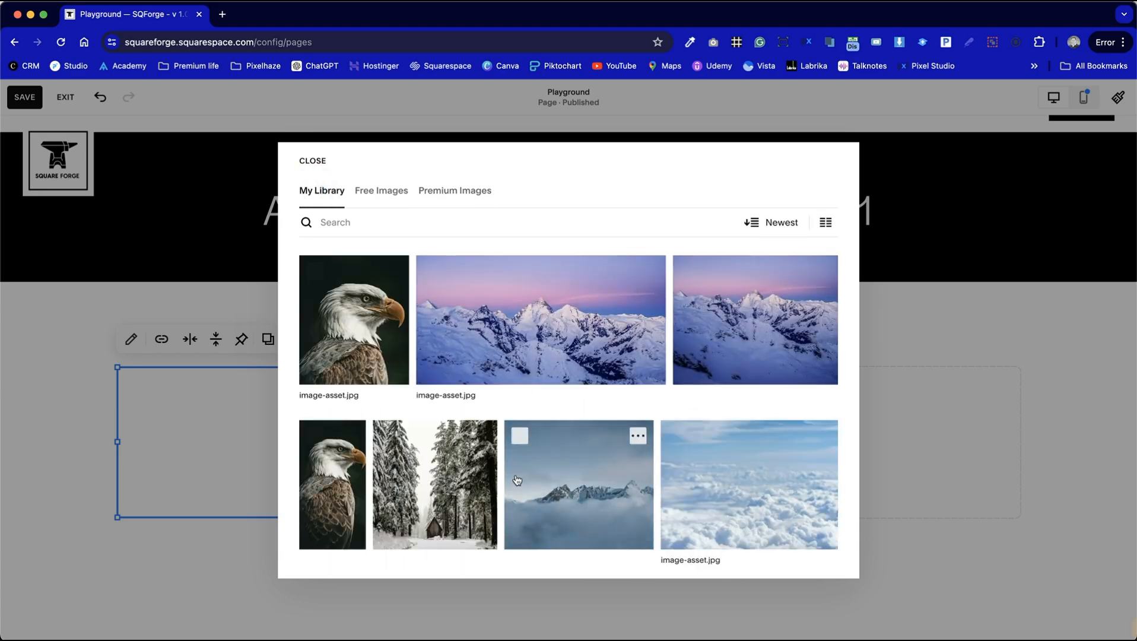
scroll(516, 478, "down", 5)
scroll(516, 478, "down", 5)
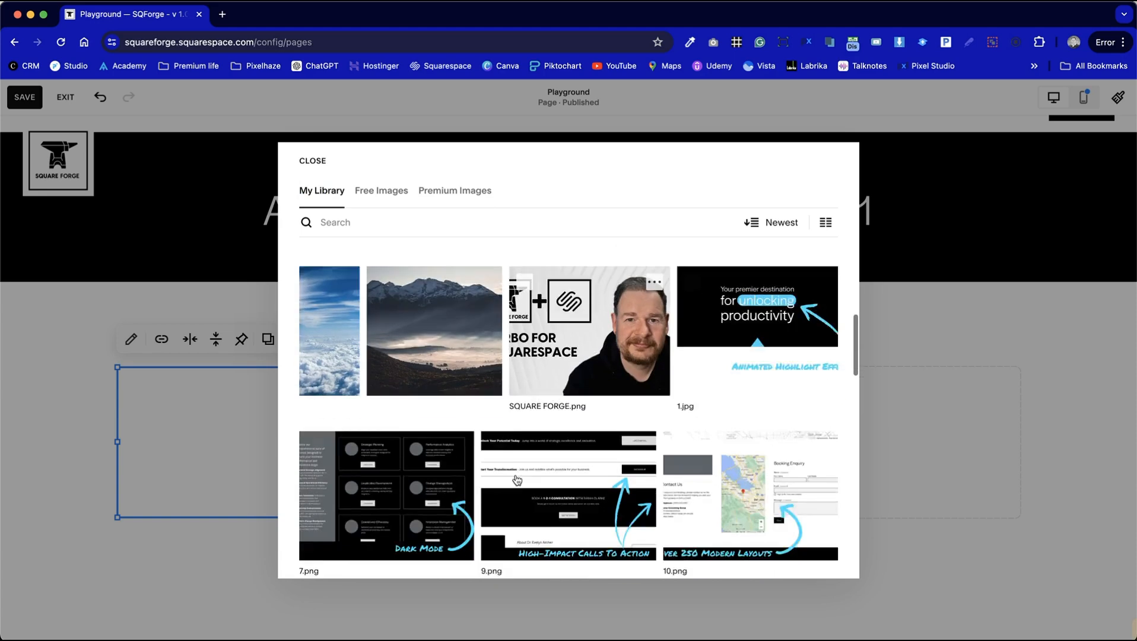
scroll(516, 474, "up", 10)
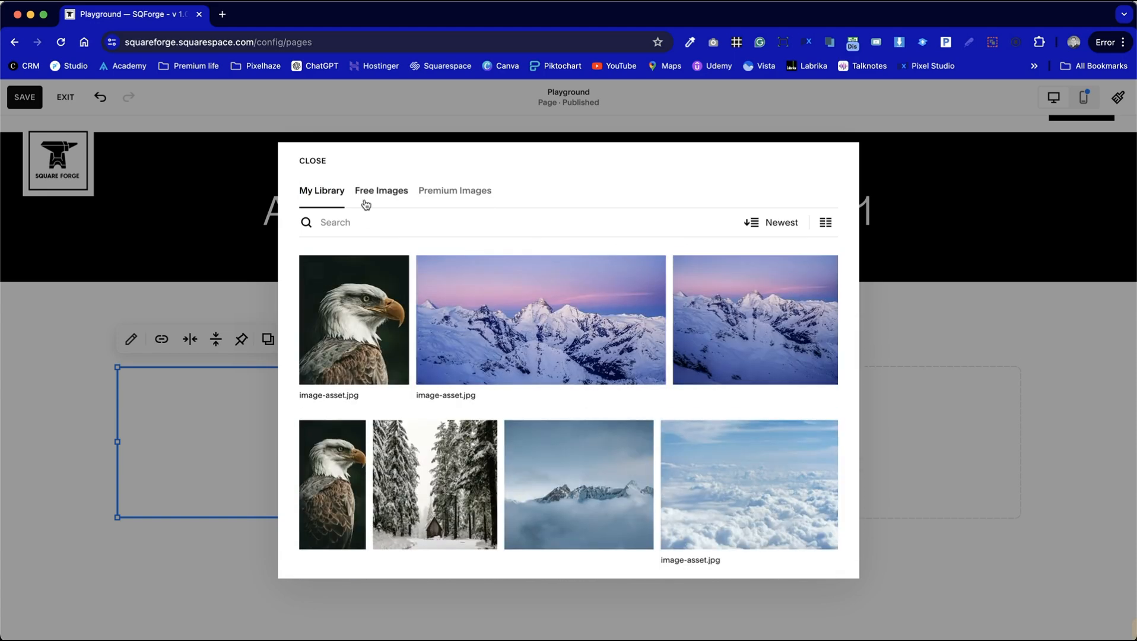
Insert the free Unsplash photo of mountains reflected in a lake into the left image block
left_click(369, 193)
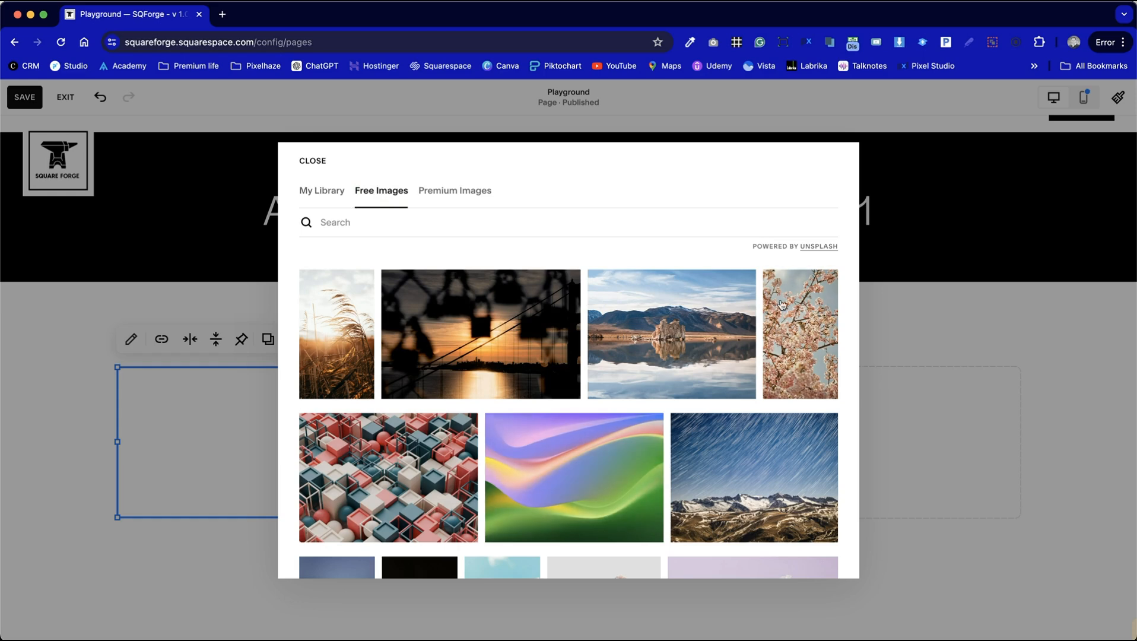
left_click(649, 346)
left_click(425, 532)
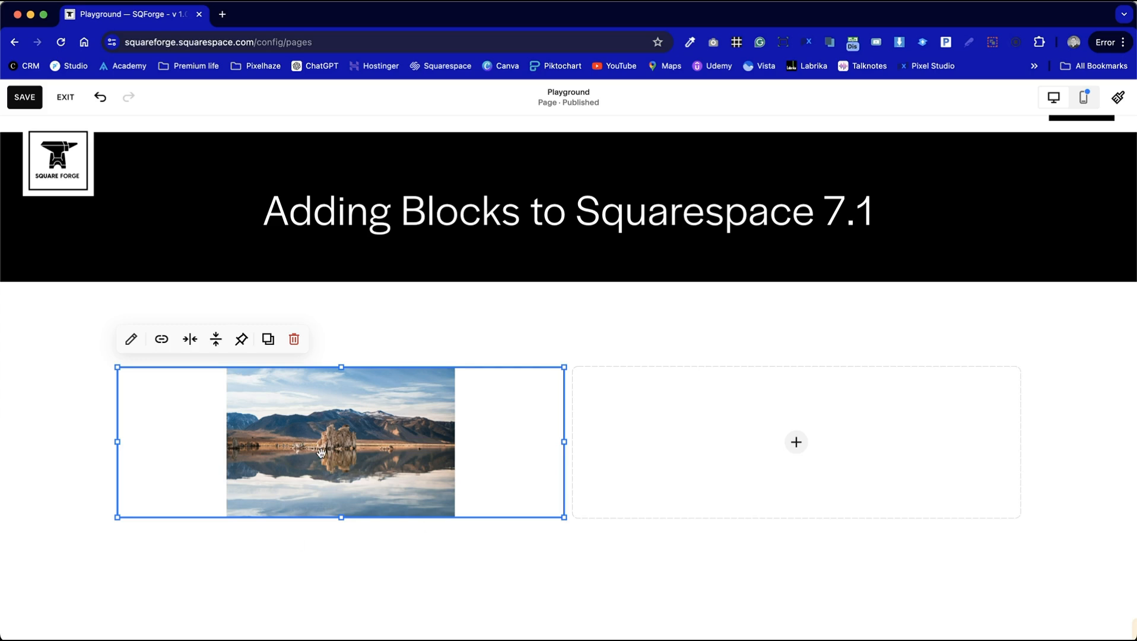
Insert the free Unsplash photo of snowy mountains under a reddish sunset sky into the empty right image block
left_click(723, 566)
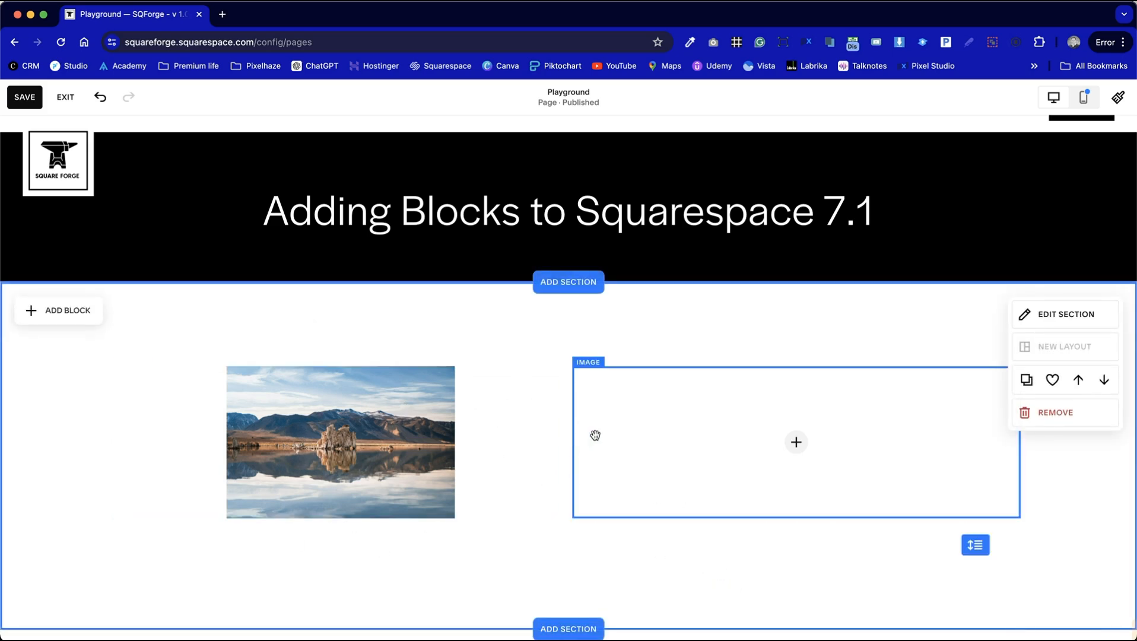
left_click(795, 443)
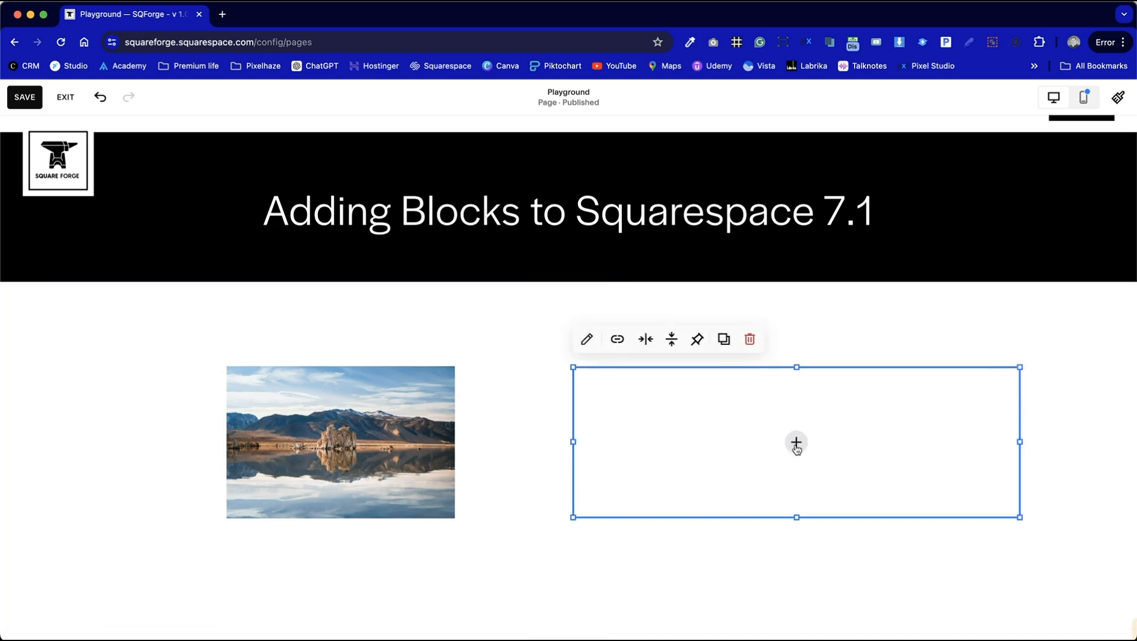
left_click(660, 420)
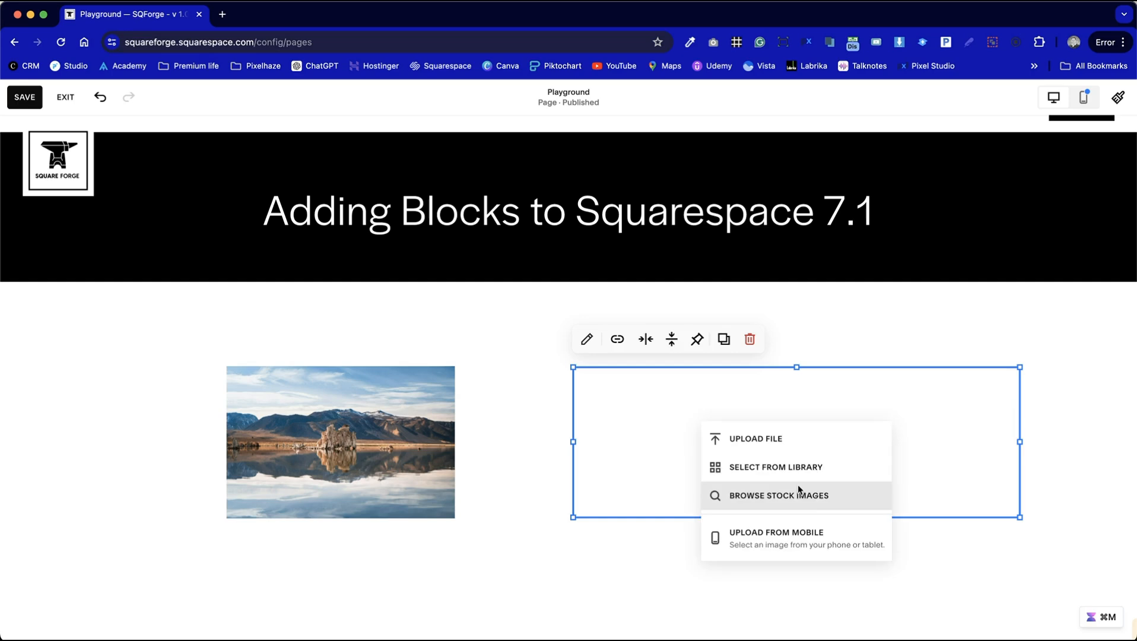
left_click(799, 489)
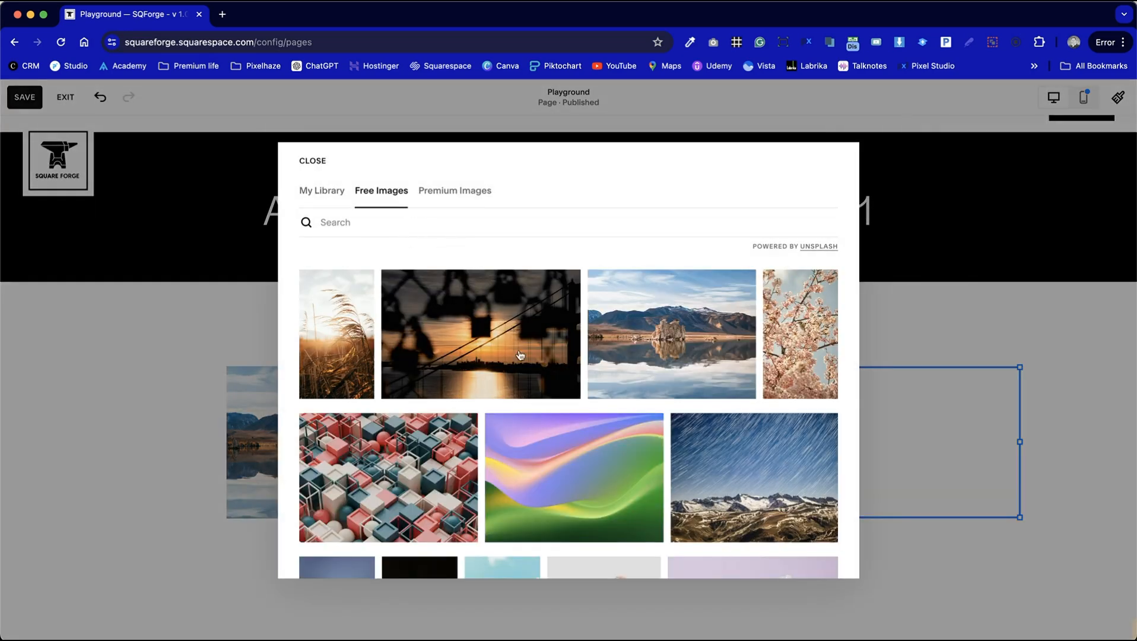
scroll(530, 452, "down", 1)
scroll(529, 452, "down", 3)
scroll(529, 452, "up", 2)
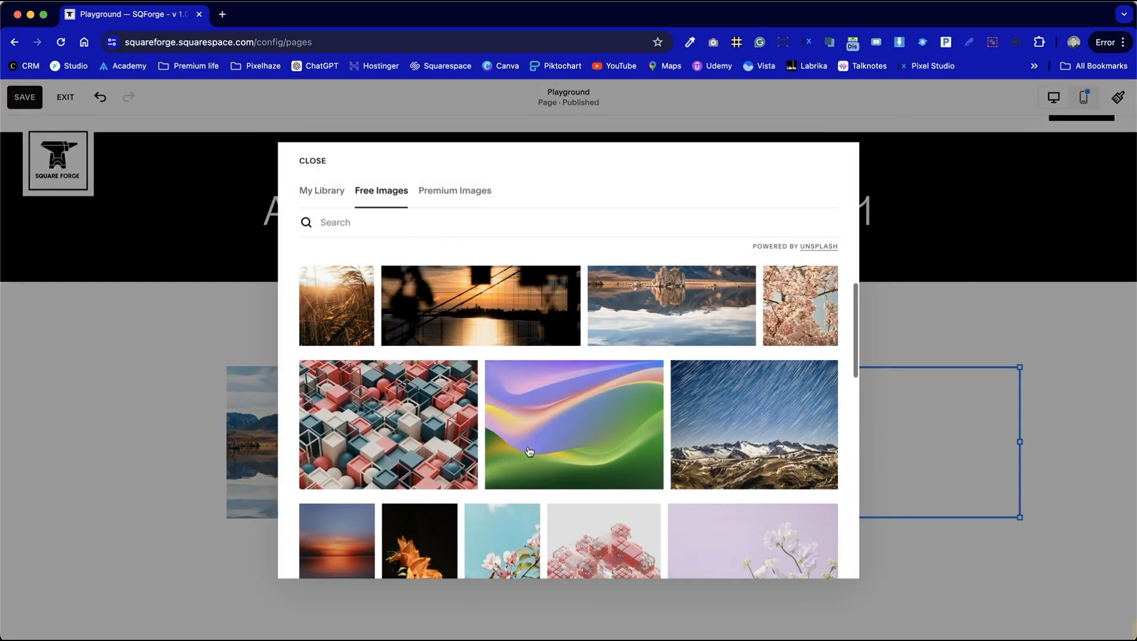
scroll(726, 320, "down", 6)
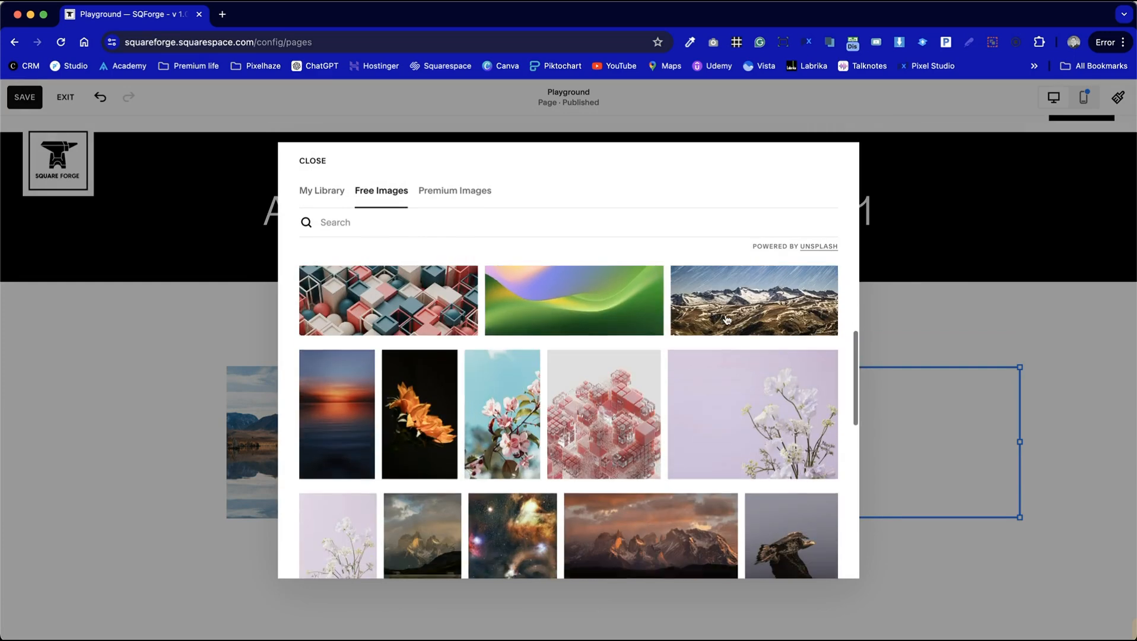
left_click(651, 314)
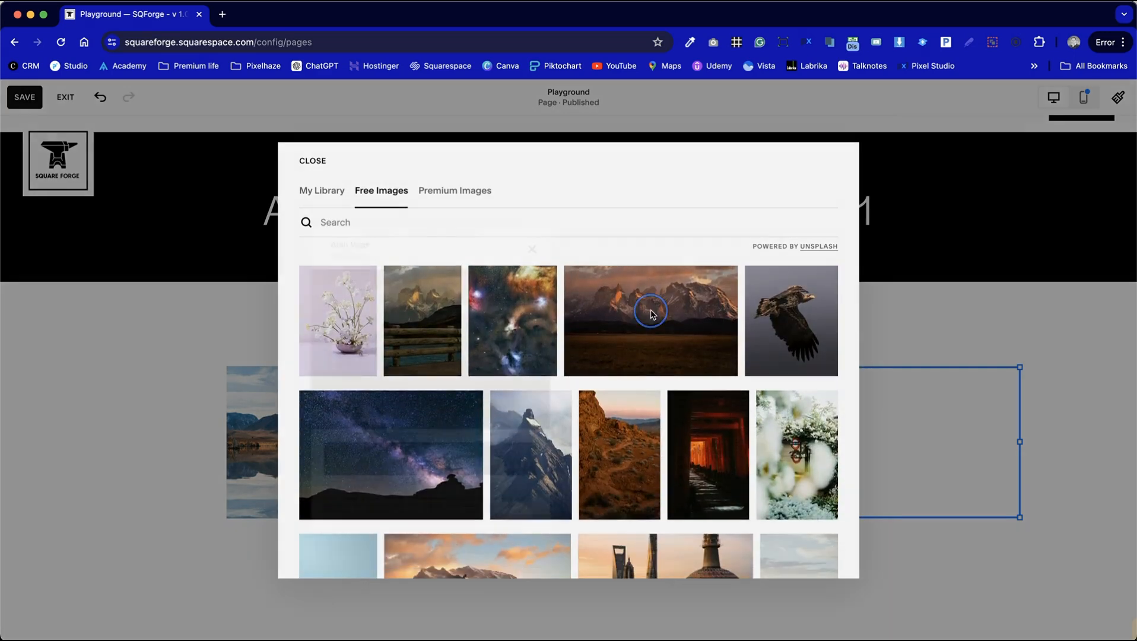
left_click(477, 470)
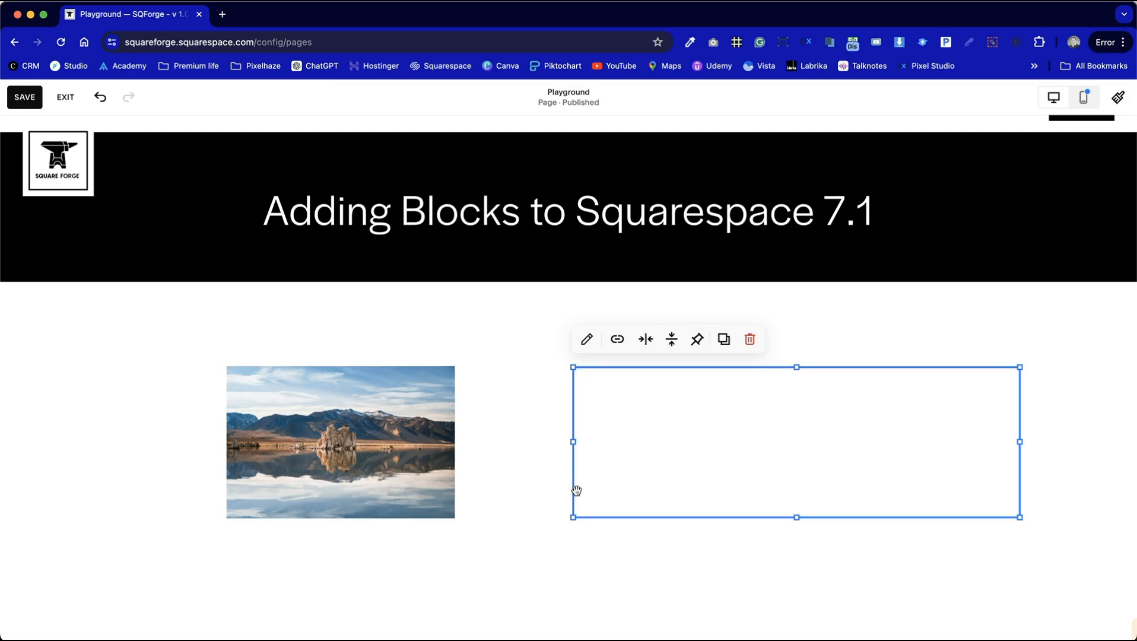
left_click(454, 486)
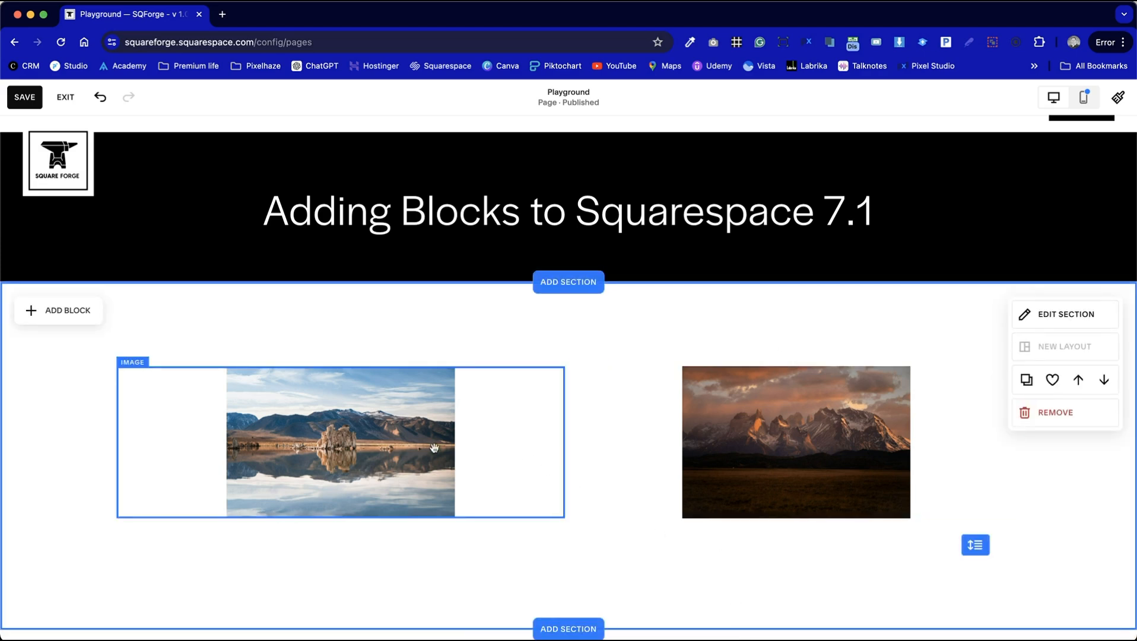
Look at the link options of the lake image block and close them without attaching a link
left_click(483, 453)
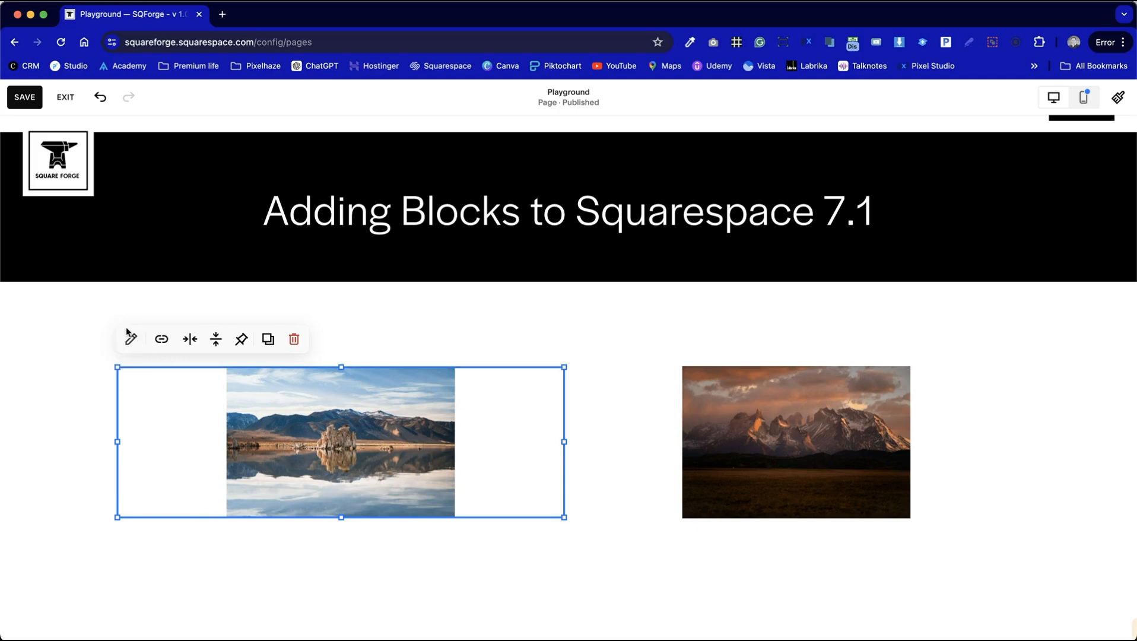
left_click(162, 340)
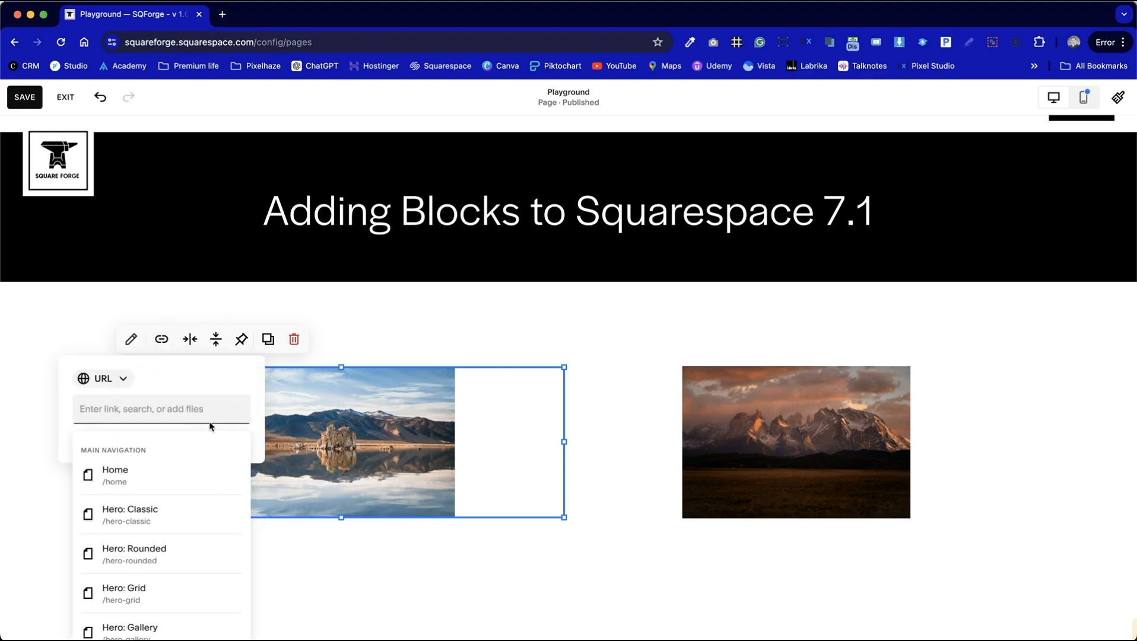
left_click(395, 339)
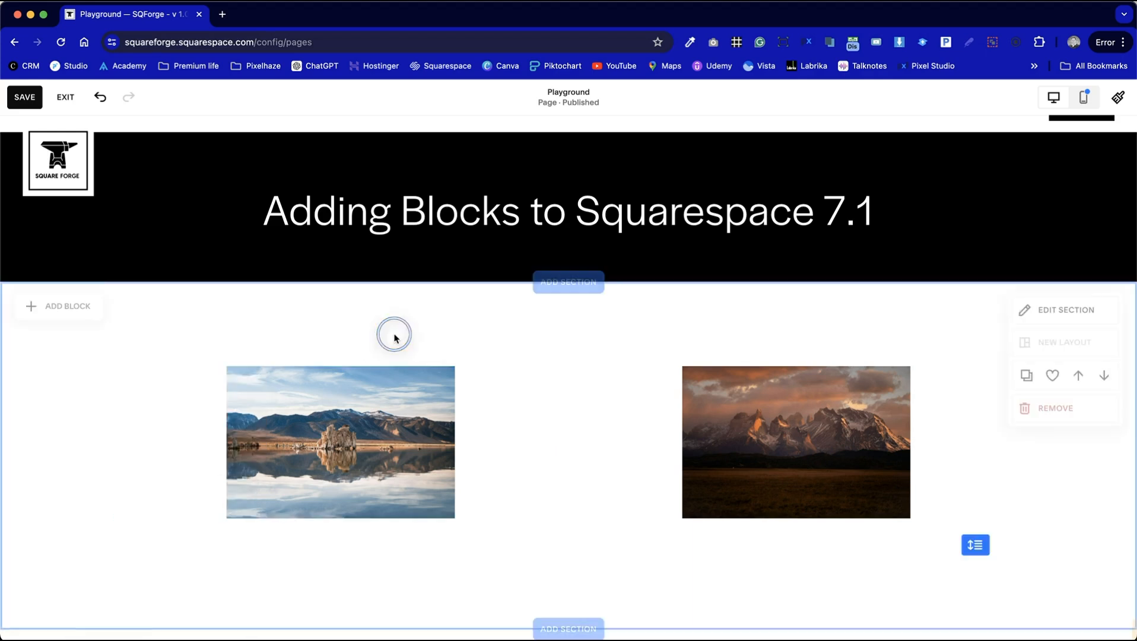
Try left alignment for the lake photo within its block, and finally align it right
left_click(226, 386)
left_click(190, 339)
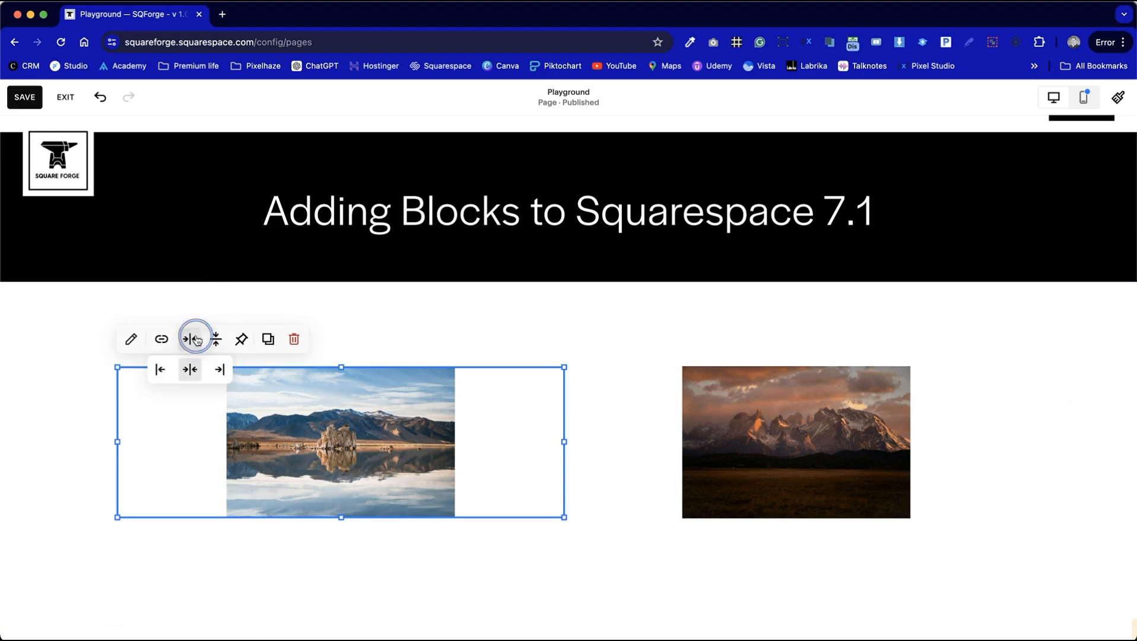
left_click(170, 373)
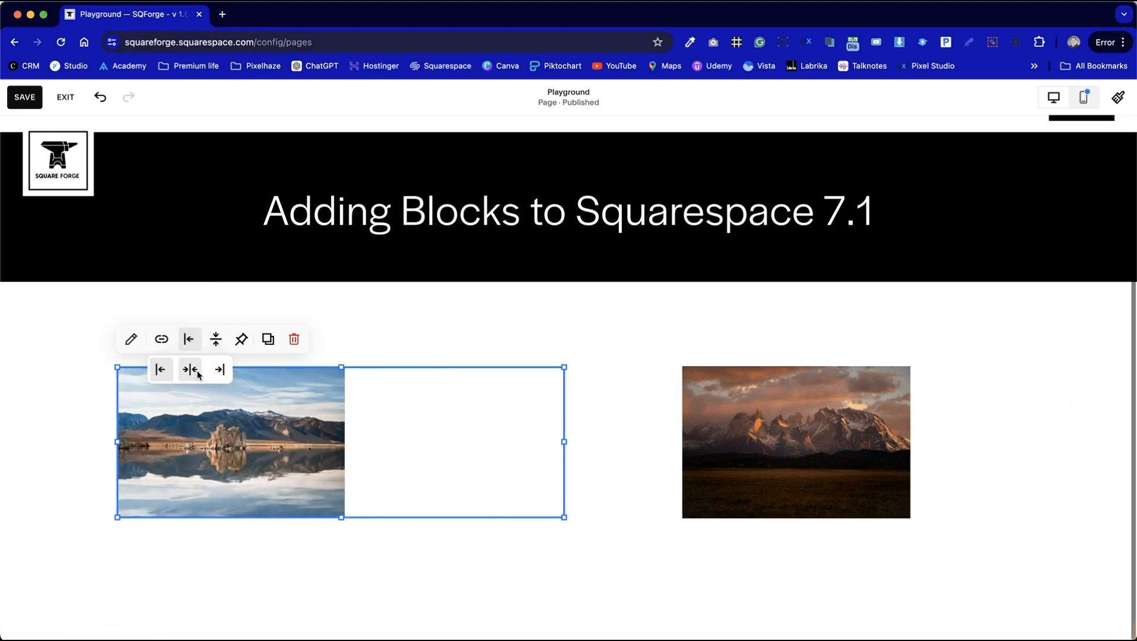
left_click(218, 370)
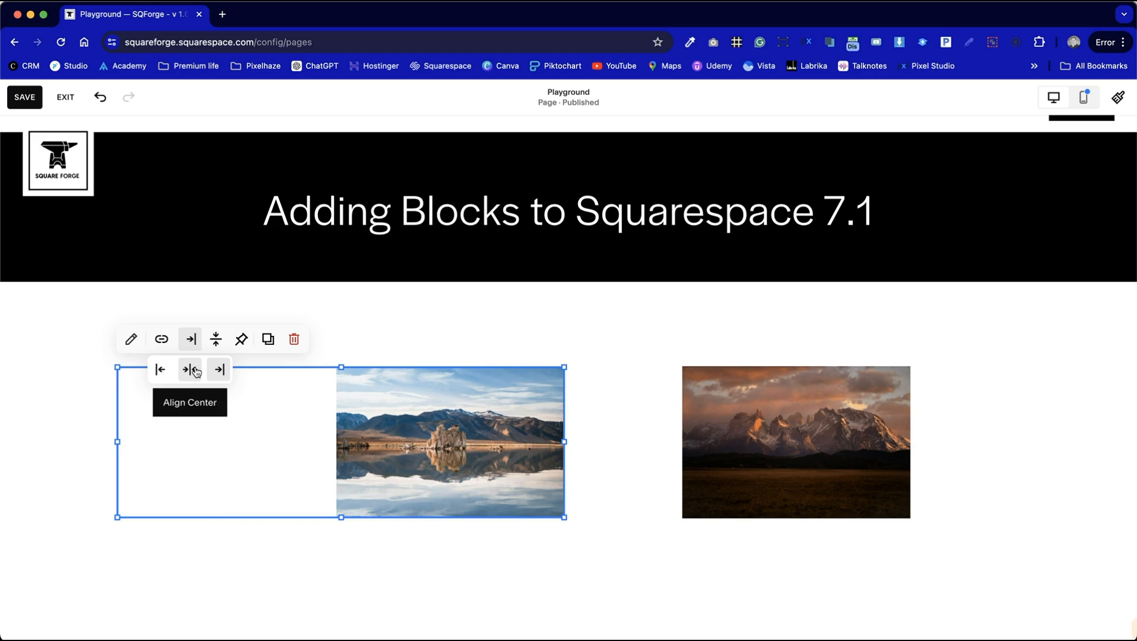
Align the sunset mountain photo to the left of its block, next to the lake photo
left_click(691, 410)
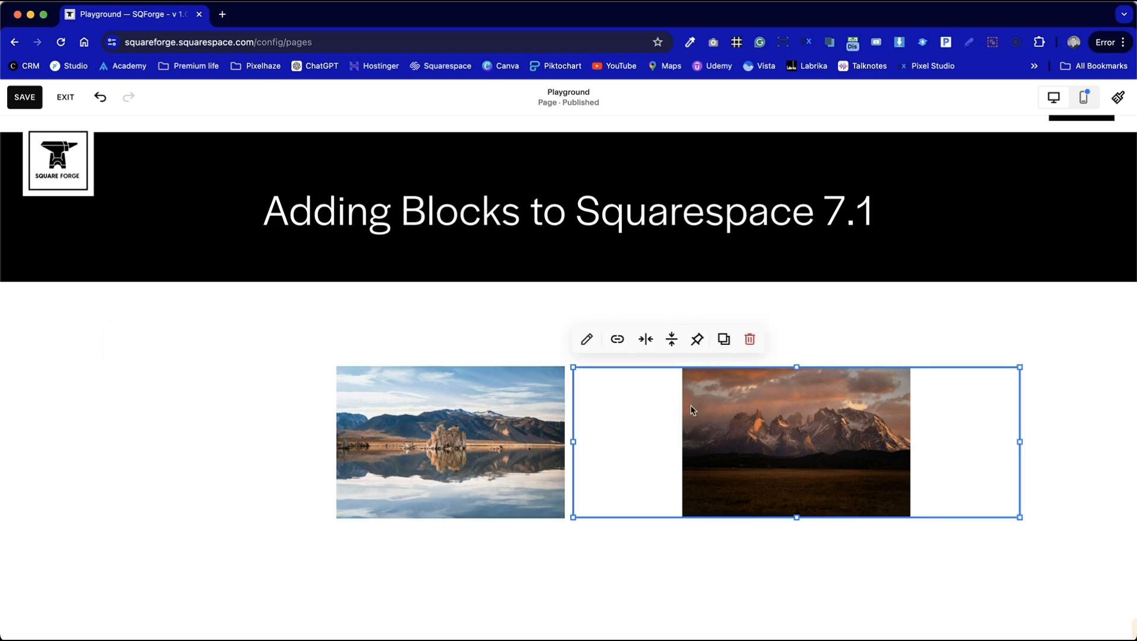
left_click(651, 346)
left_click(617, 370)
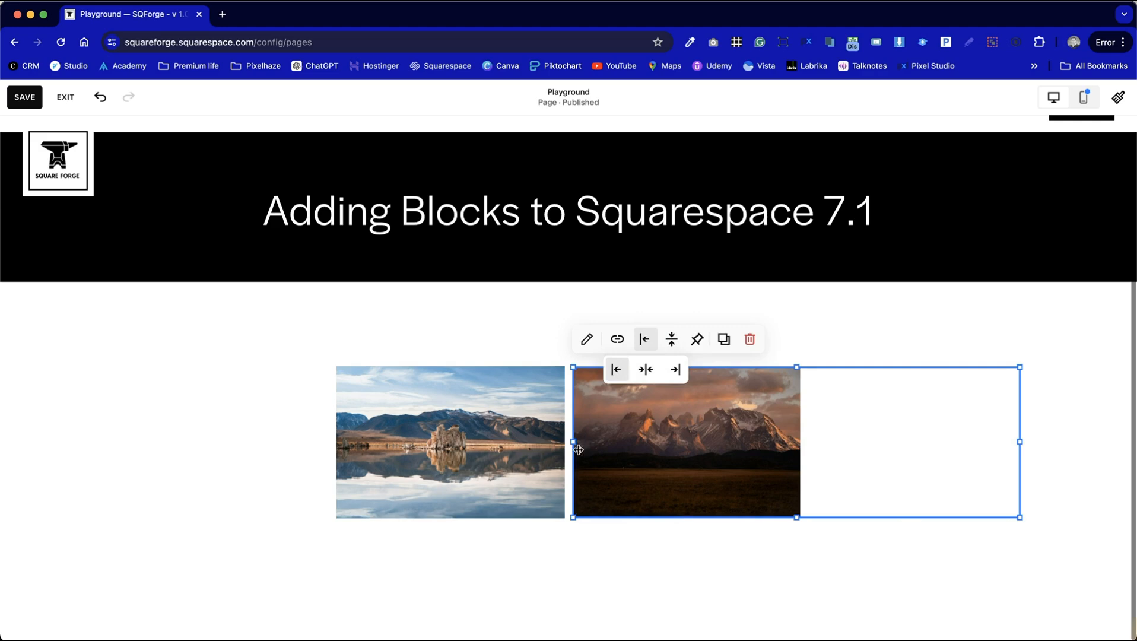
left_click(589, 553)
Try pinning the lake image block to the middle of the screen, and remove the pin again
left_click(402, 496)
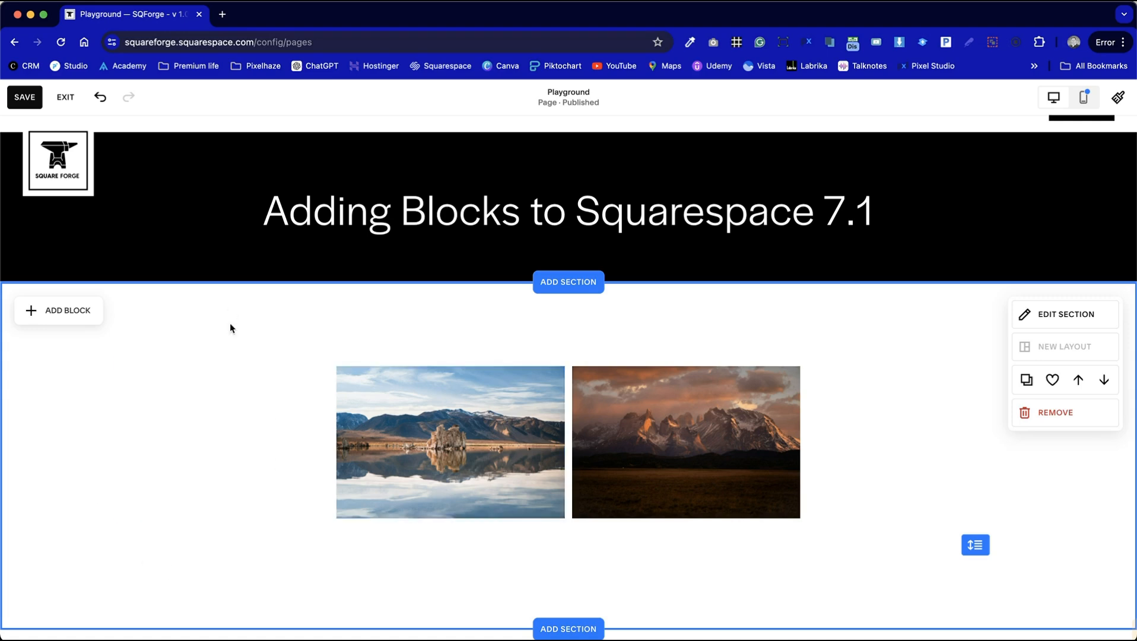
double_click(367, 451)
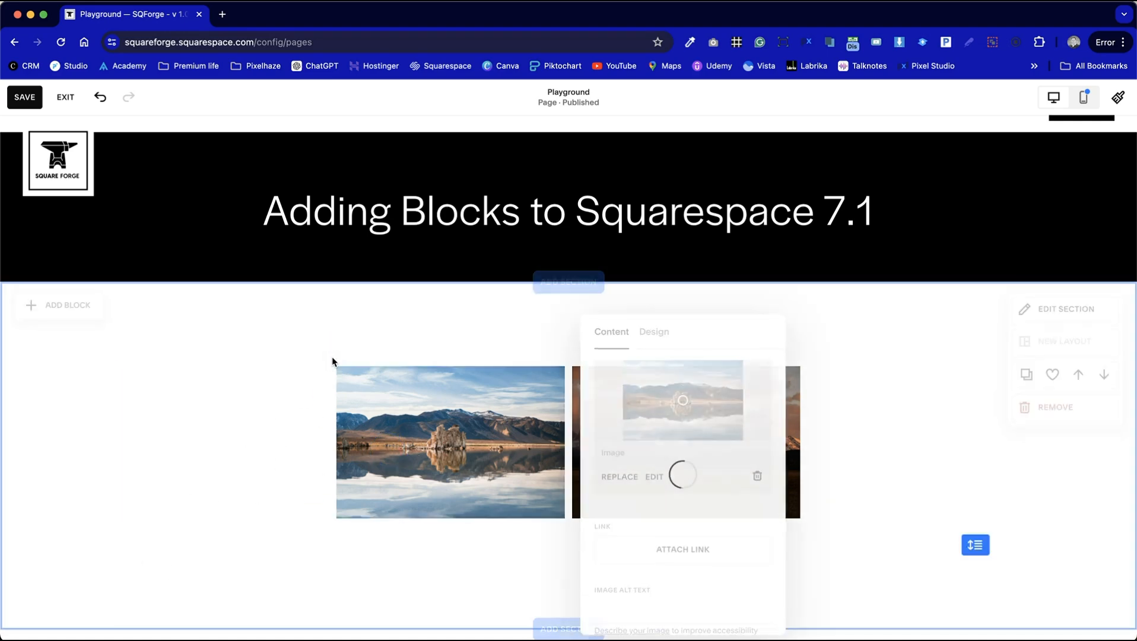
left_click(383, 430)
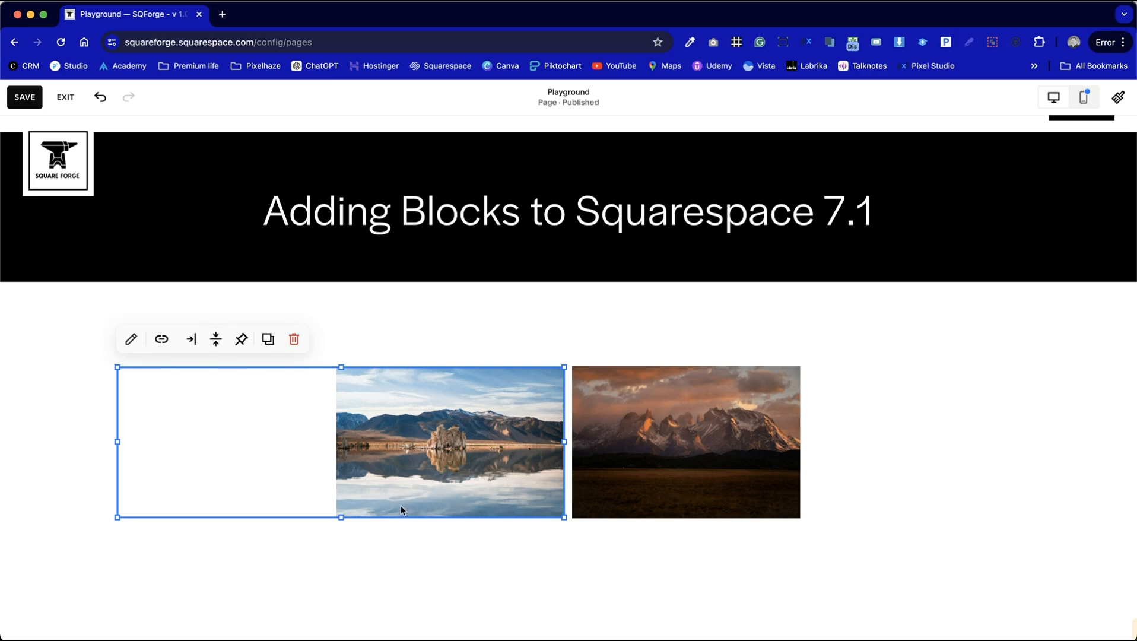
left_click(243, 341)
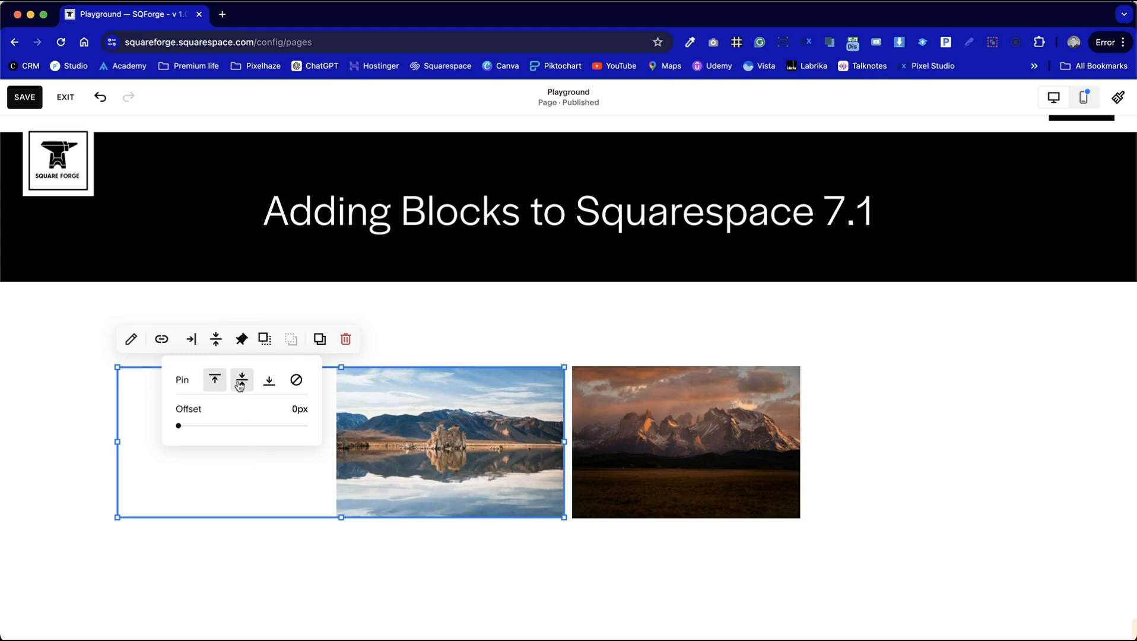
left_click(242, 383)
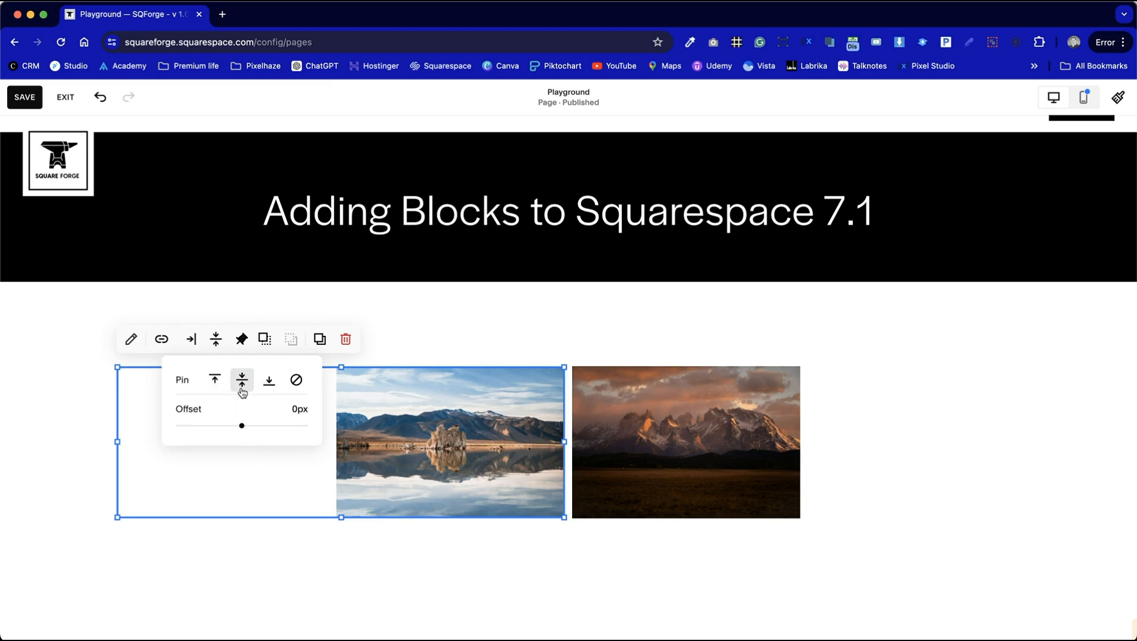
left_click(265, 555)
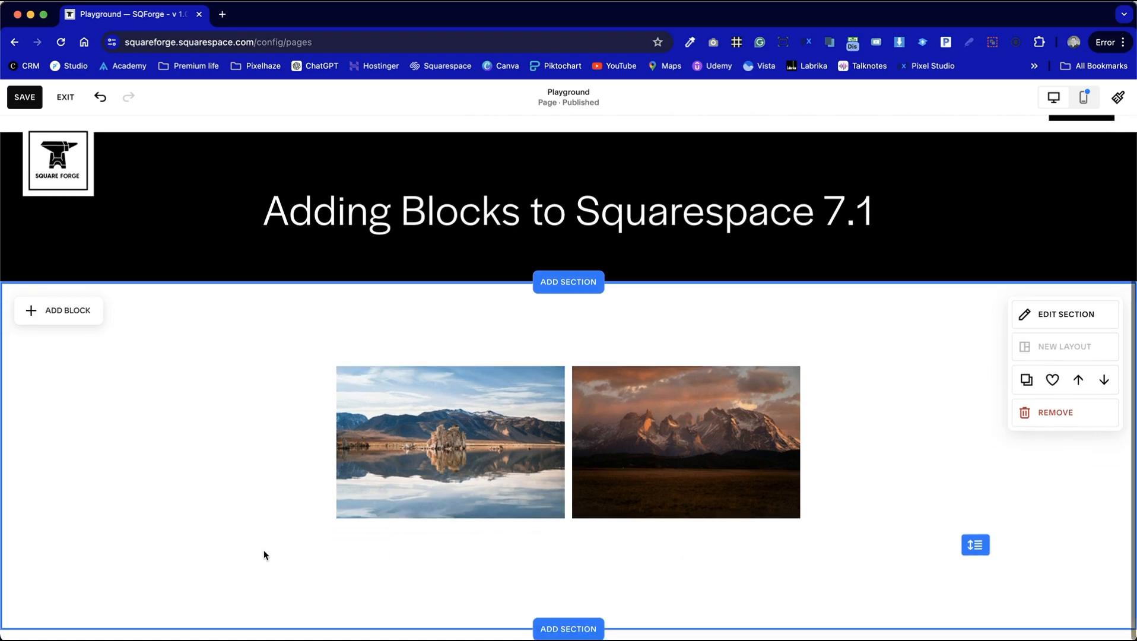
left_click(341, 452)
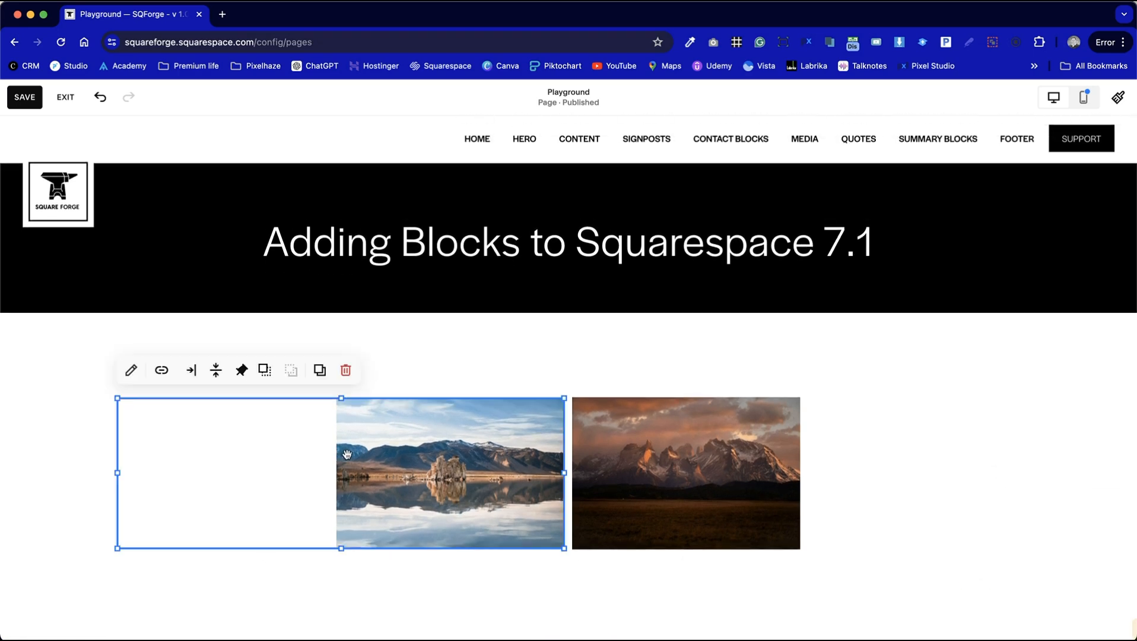
left_click(241, 370)
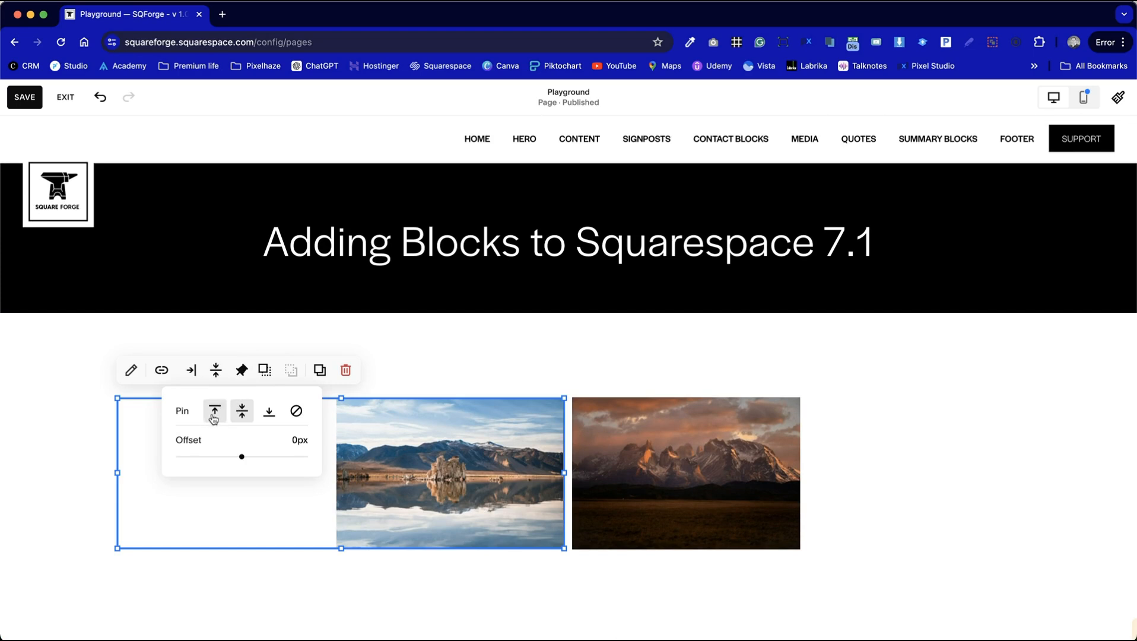
left_click(296, 411)
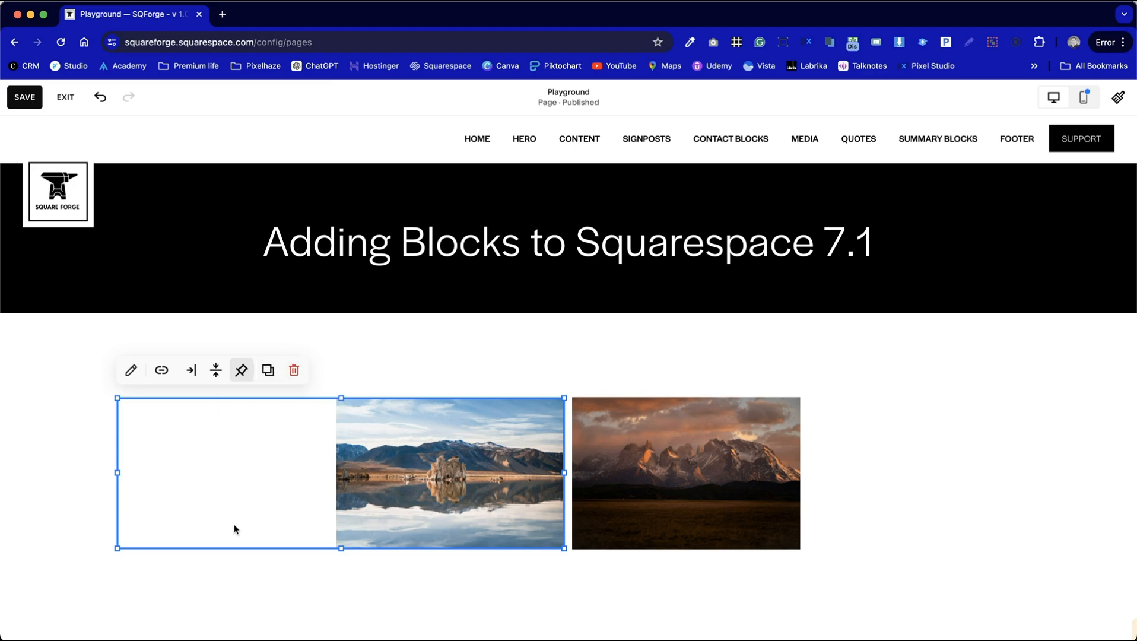
Open the lake image block's content settings, try moving the focal point, and return it to the image centre
left_click(132, 371)
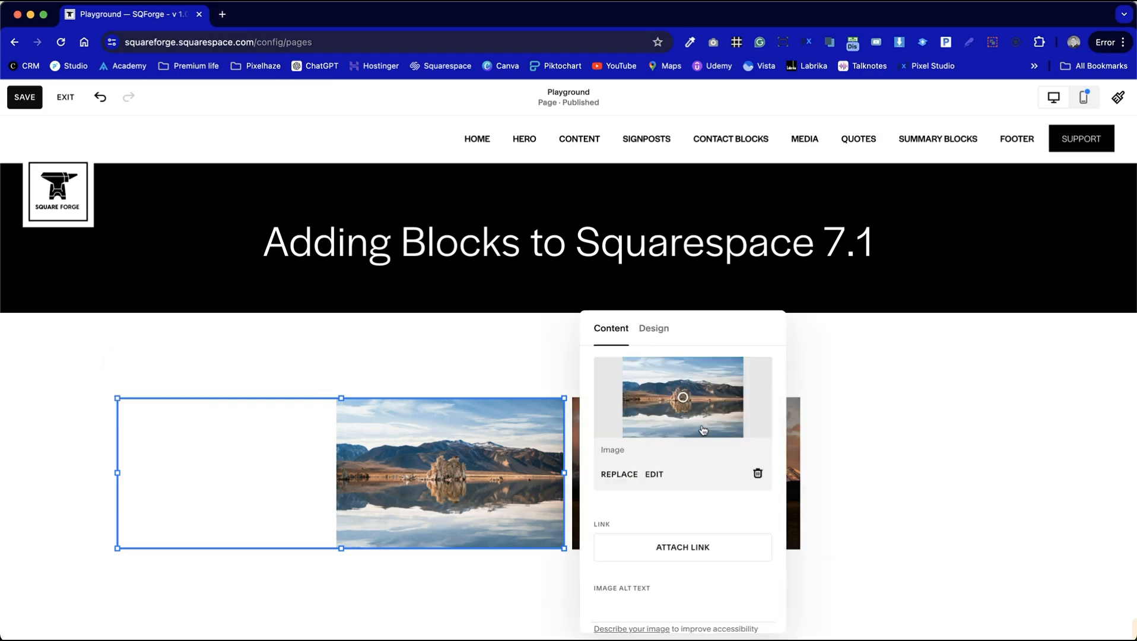
left_click(717, 402)
left_click_drag(717, 401, 688, 378)
left_click(684, 398)
Set the lake image's alt text to "landscape"
scroll(627, 482, "down", 3)
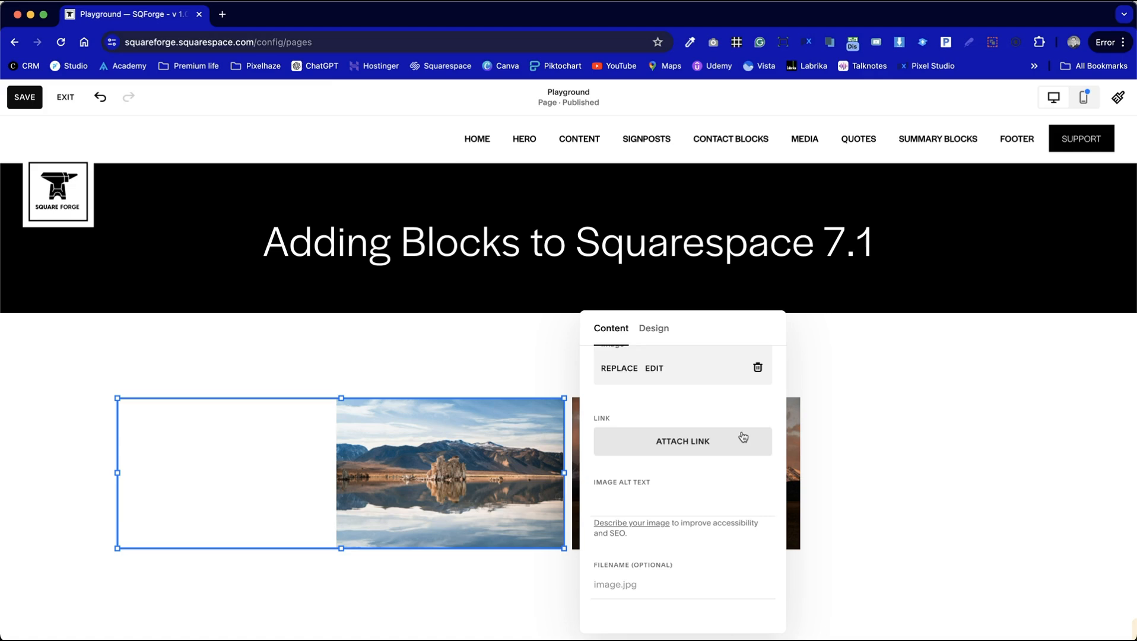
left_click(611, 502)
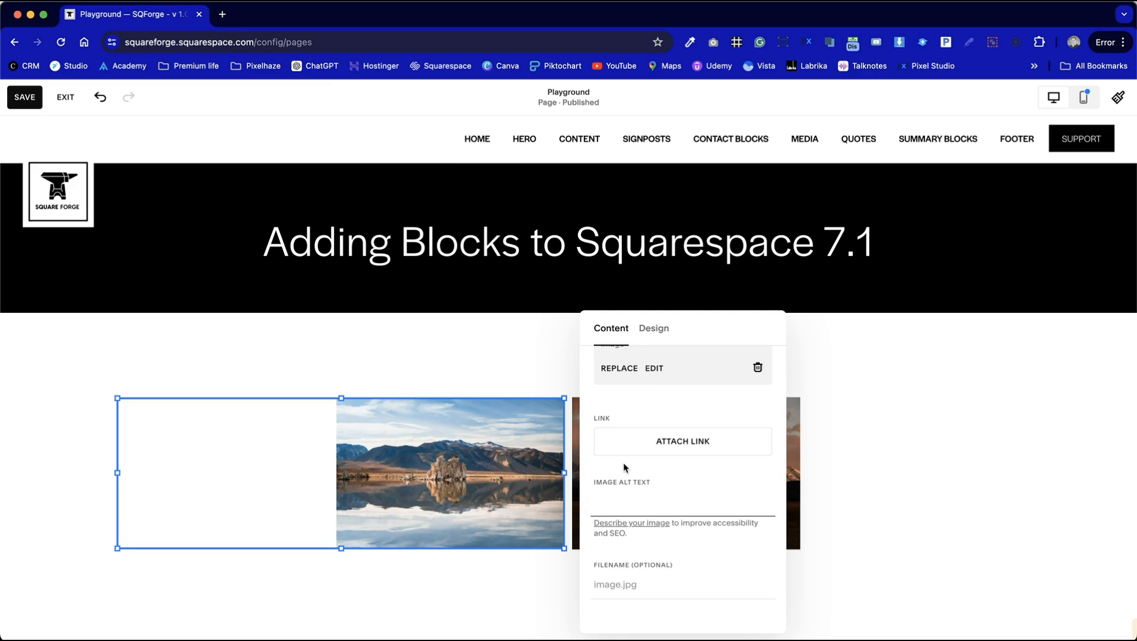
type("landscape")
left_click(595, 501)
scroll(689, 534, "up", 3)
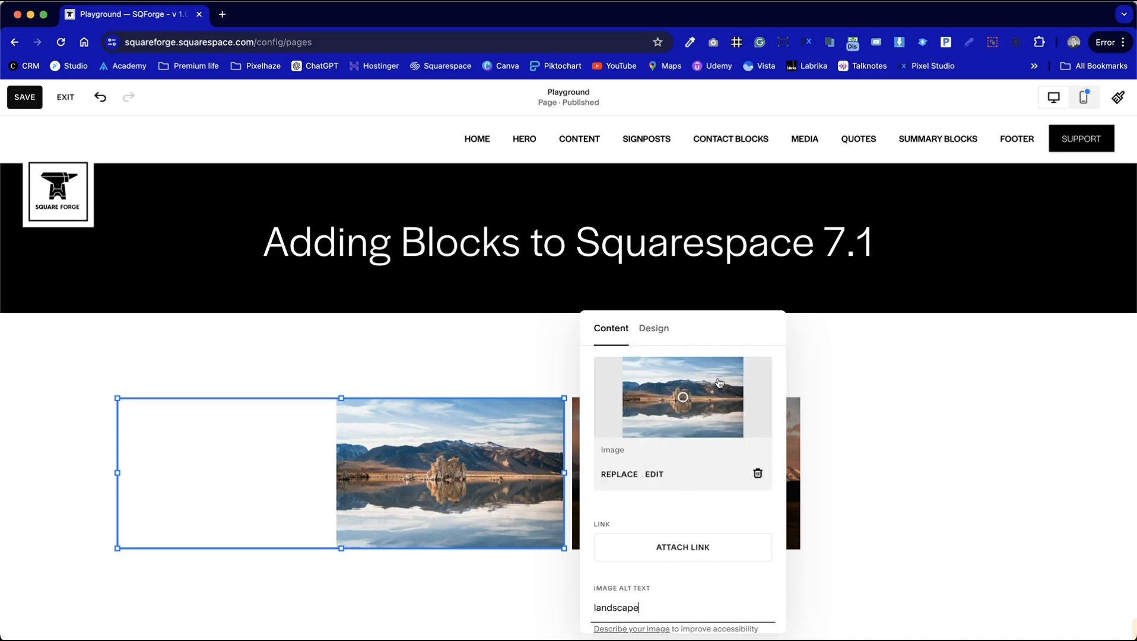
Set the lake image's design to Fill after trying Shape, and switch its corner radius to individual corner values
left_click(659, 329)
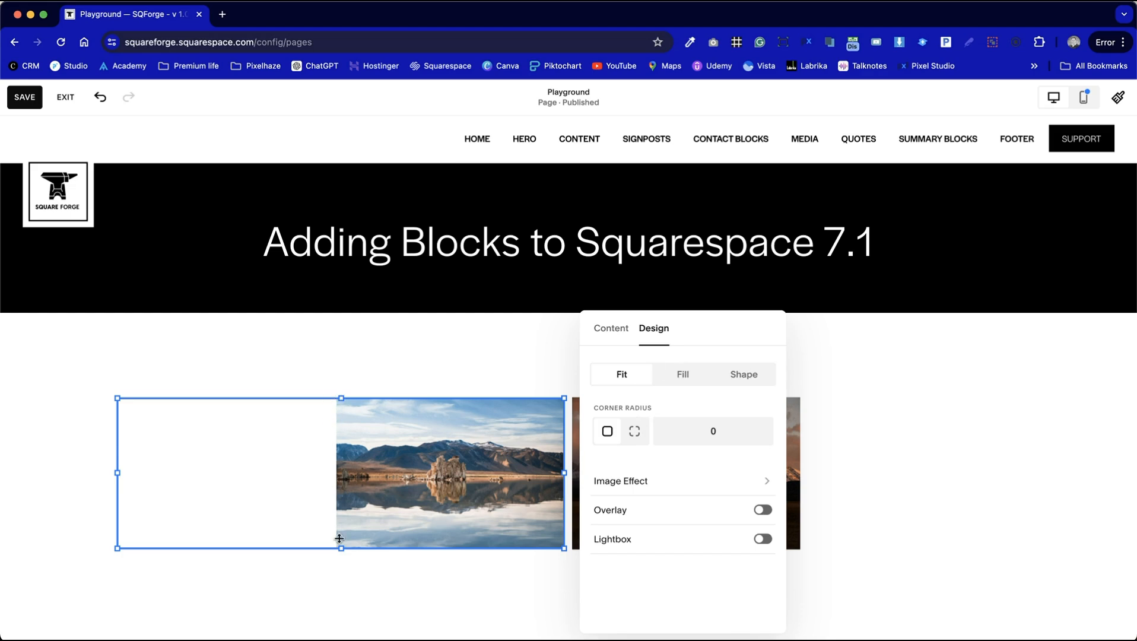
left_click(684, 376)
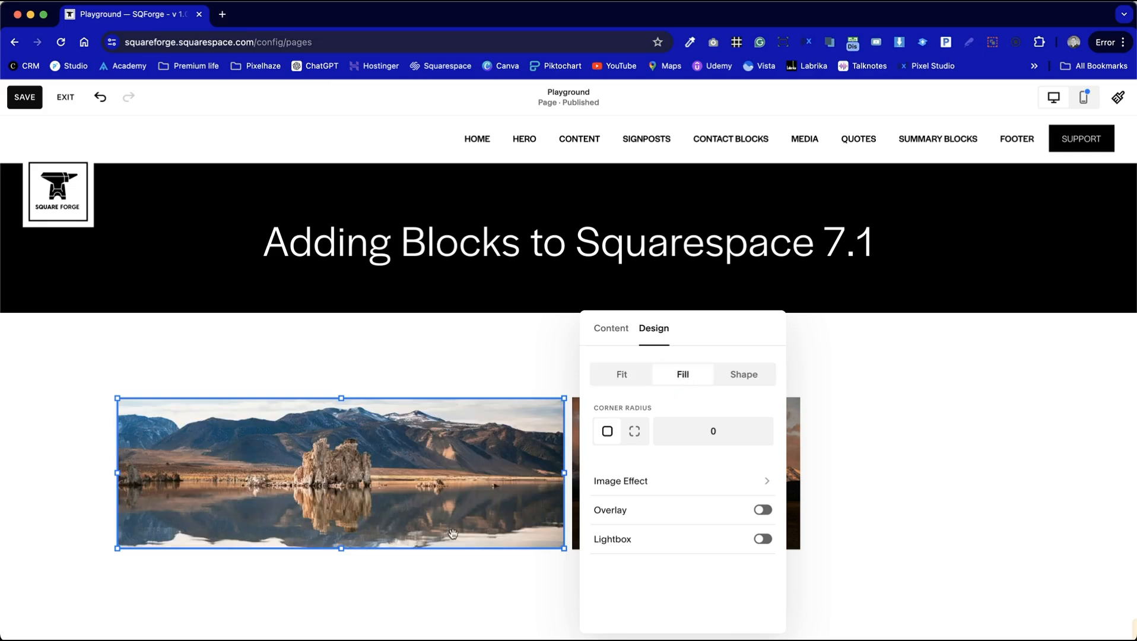
left_click(733, 377)
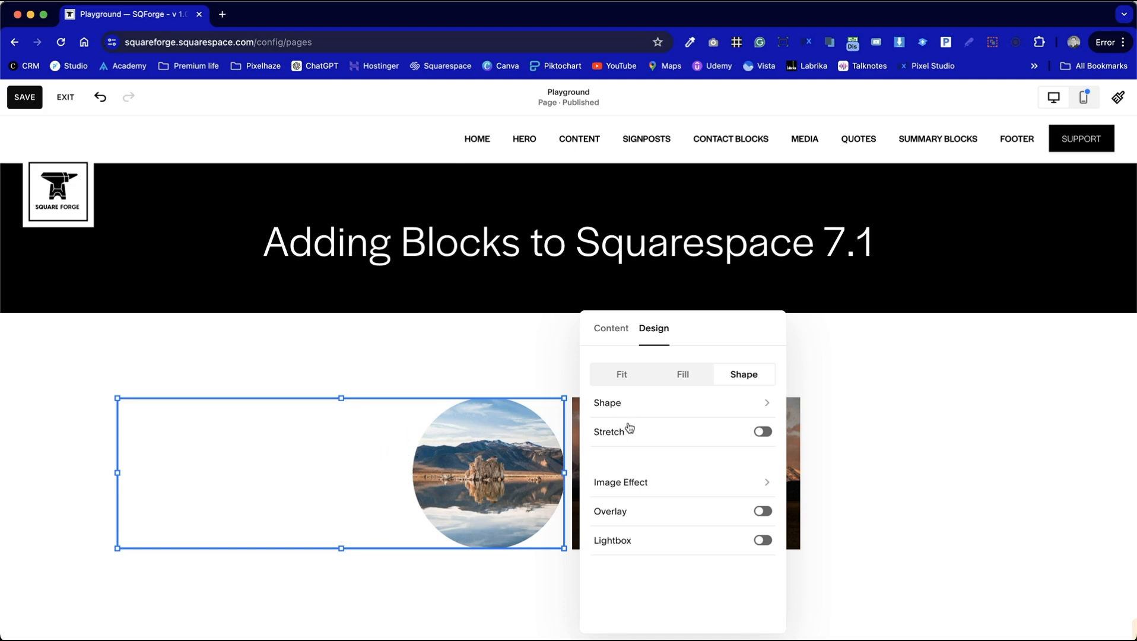
left_click(687, 374)
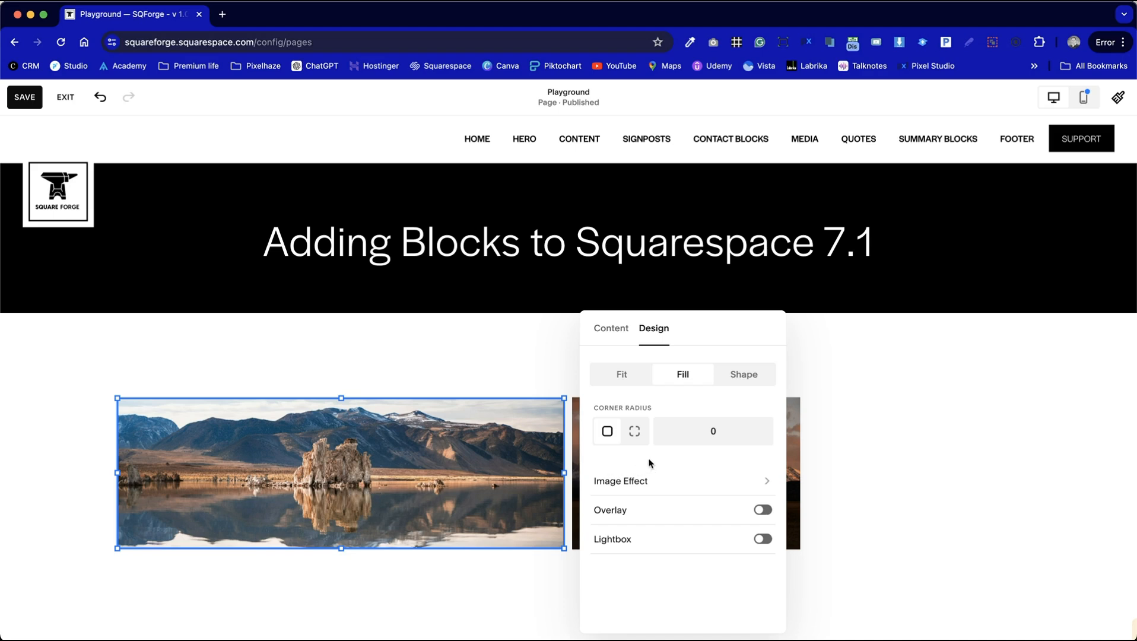
left_click(635, 431)
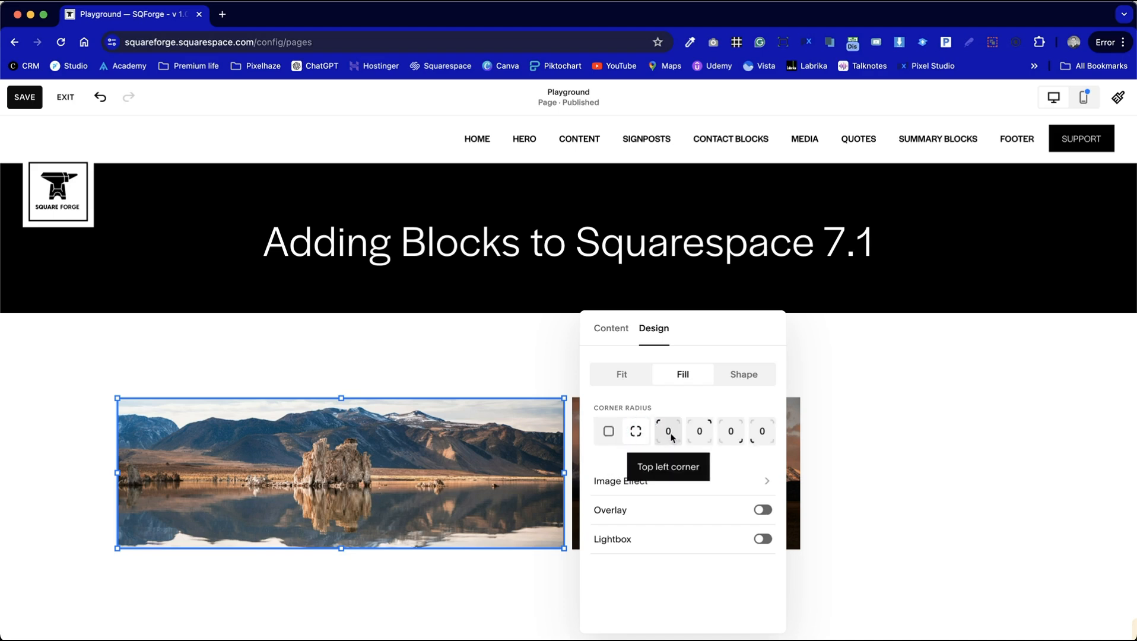
Switch the lake image to a single uniform corner radius and set it to 50
left_click(607, 431)
left_click(711, 431)
type("2")
key("BackSpace")
type("5")
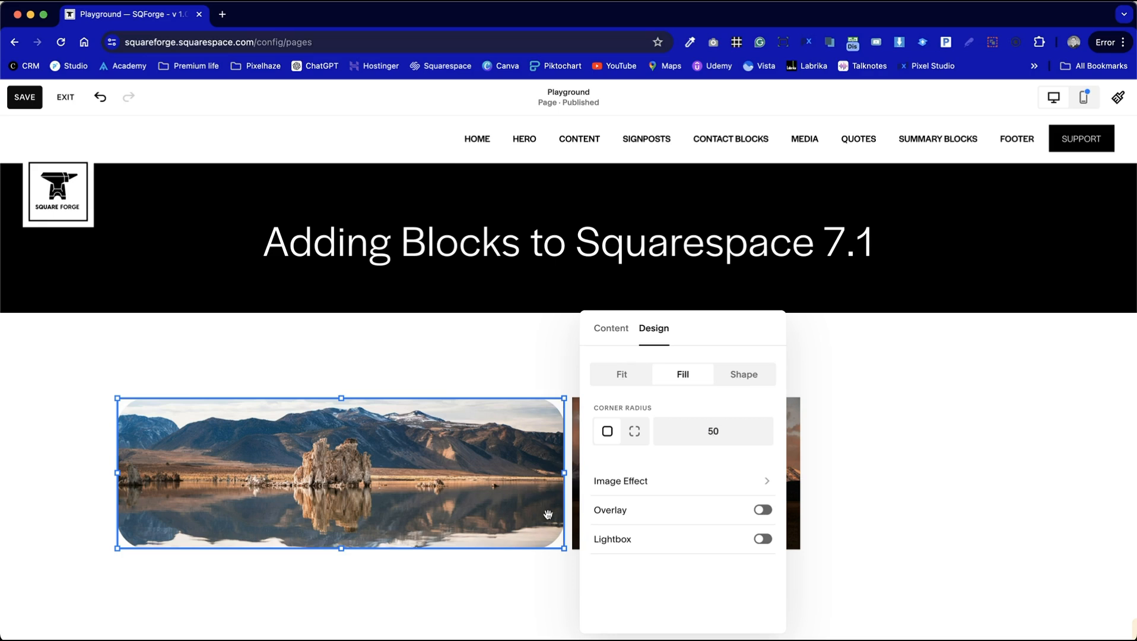
Switch the lake image to individual corner radii and set its top right and bottom right corners to 0
left_click(634, 433)
left_click(701, 432)
key("BackSpace")
key("BackSpace")
left_click(732, 433)
key("BackSpace")
key("BackSpace")
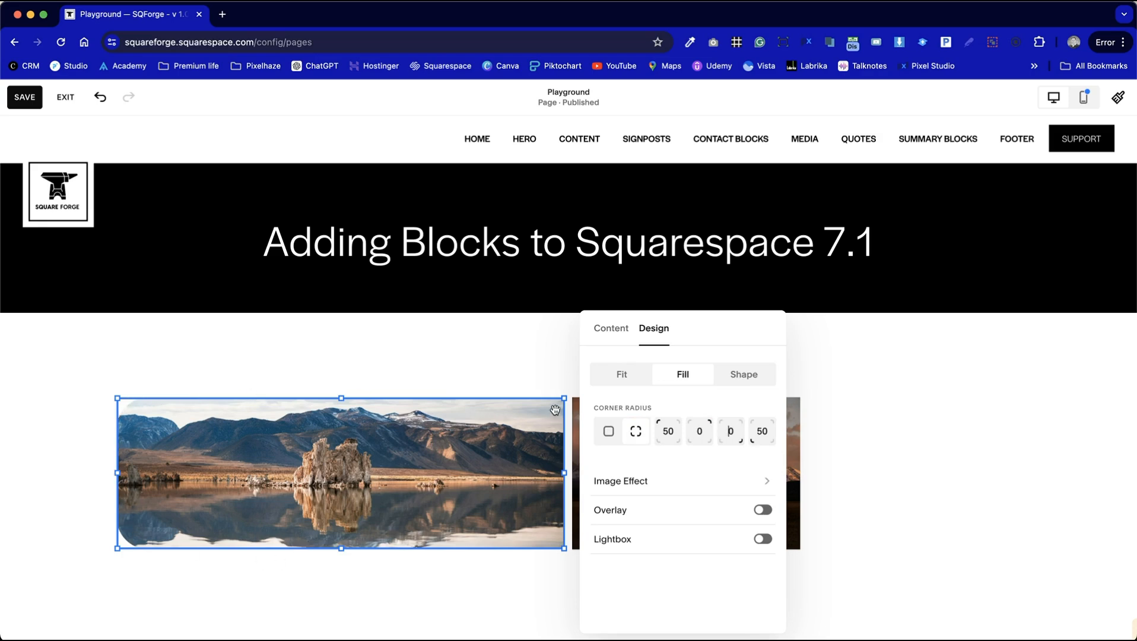
left_click(562, 573)
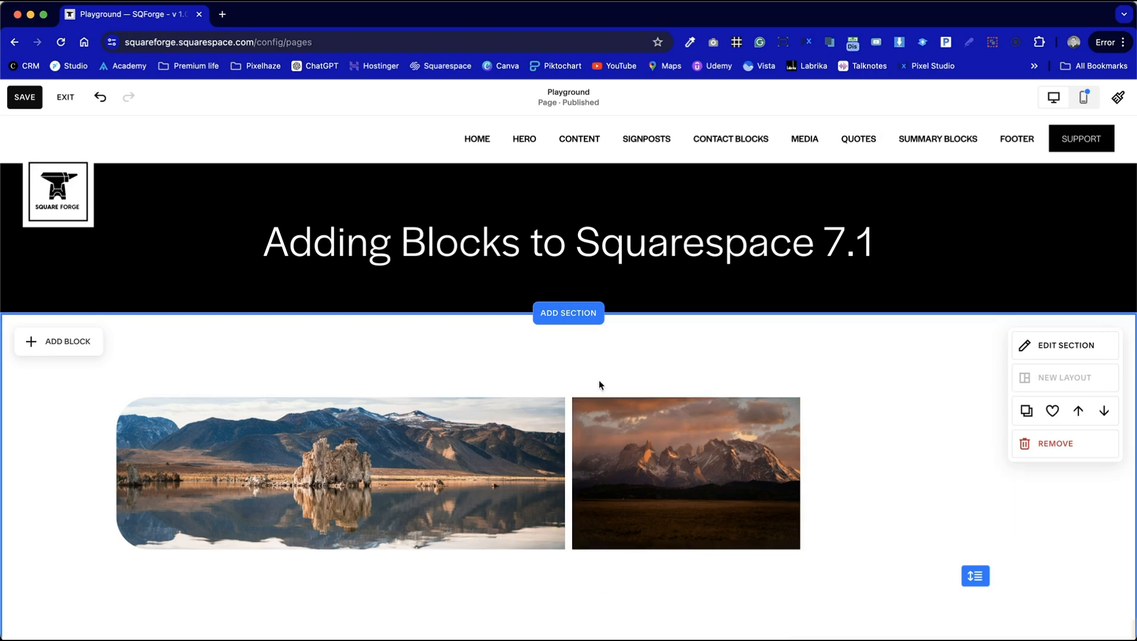
Set the mountain image's design to Fill and move its focal point up to the sky just above the peaks
left_click(713, 495)
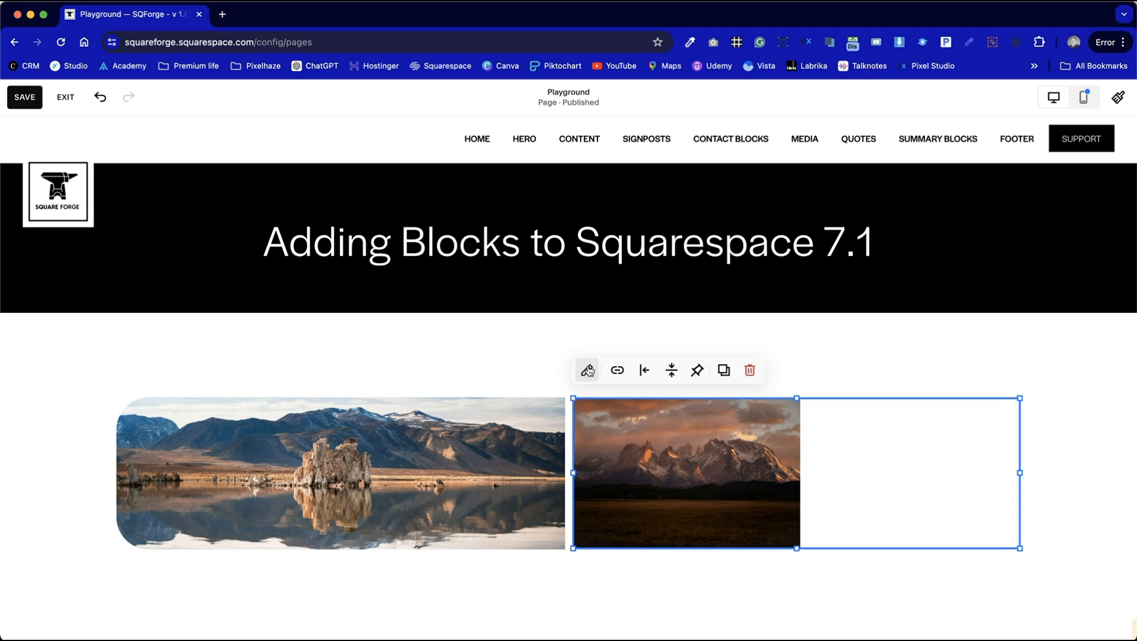
left_click(588, 370)
left_click(991, 328)
left_click(1026, 374)
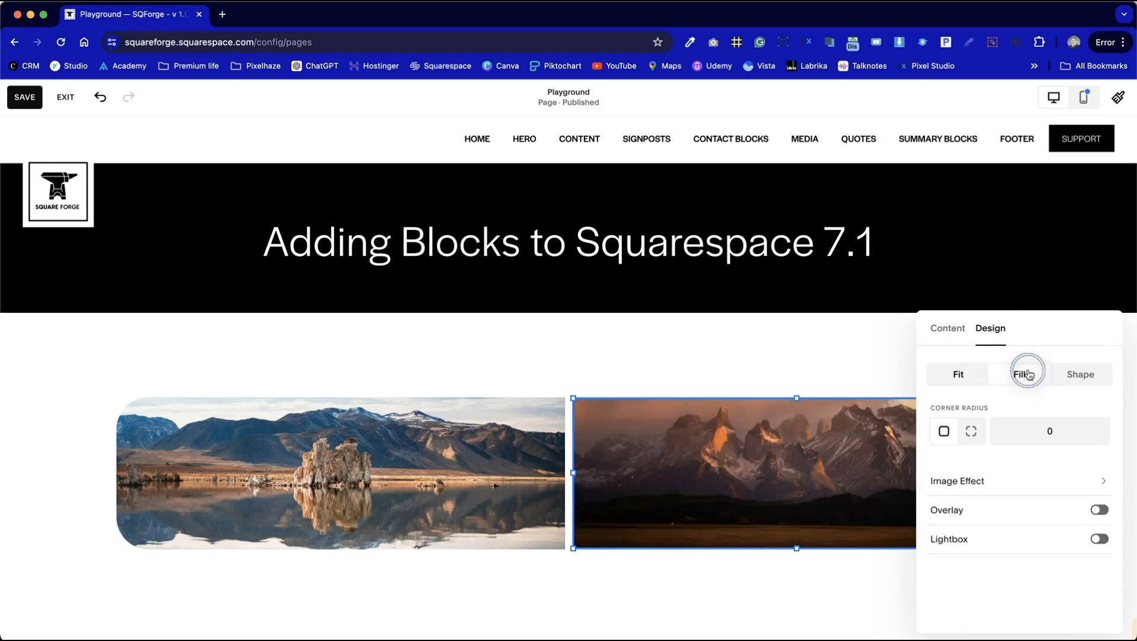
left_click(944, 327)
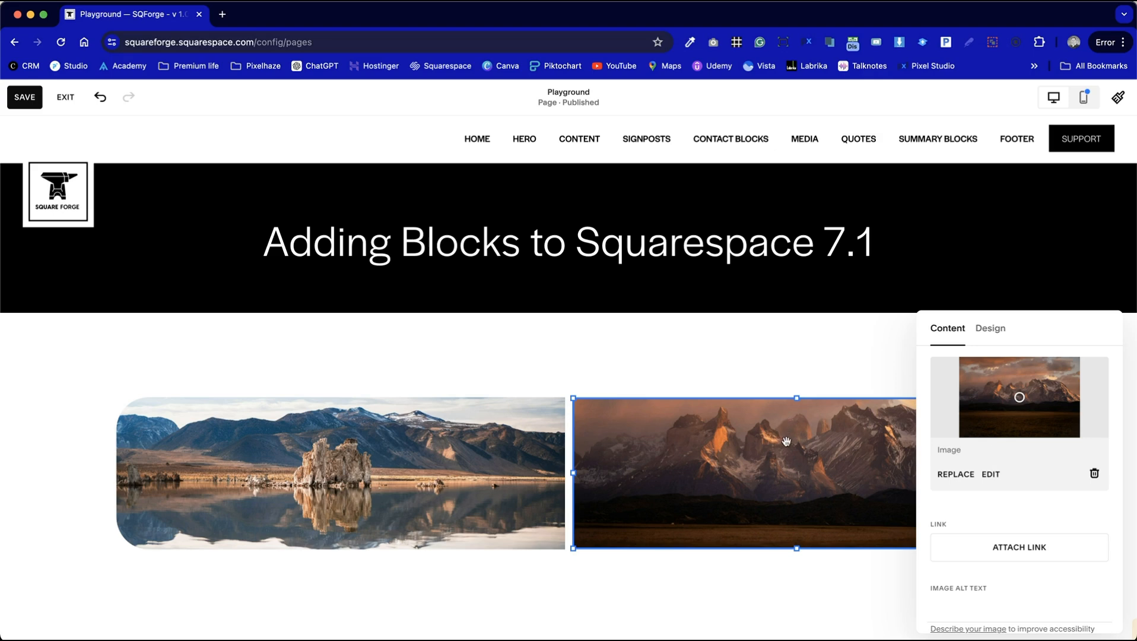
left_click(1022, 384)
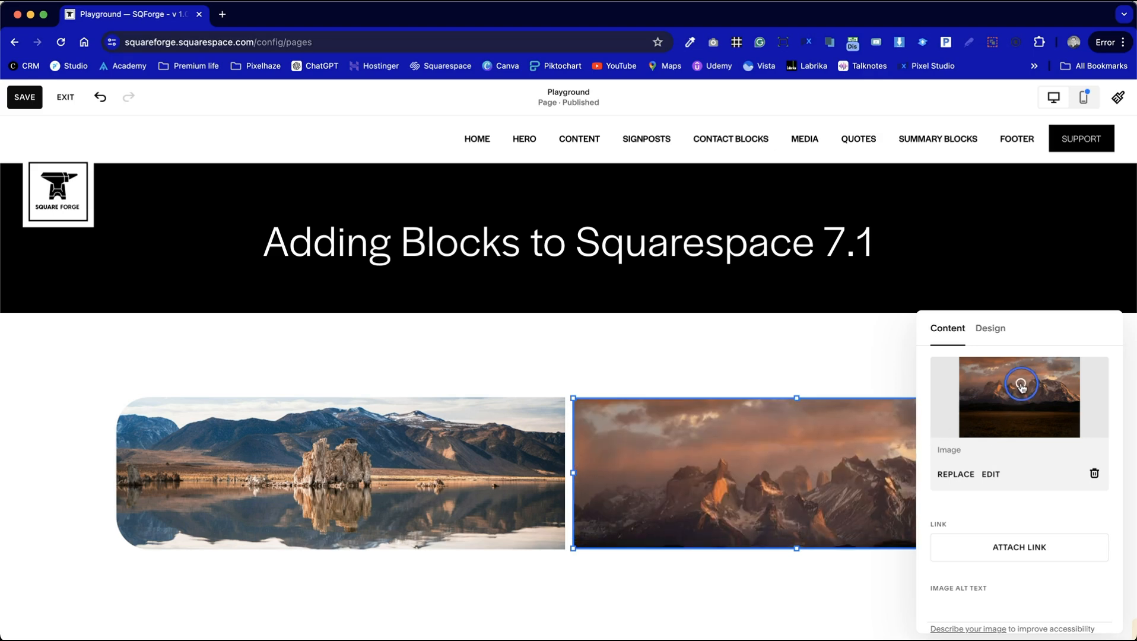
left_click_drag(1033, 335, 325, 261)
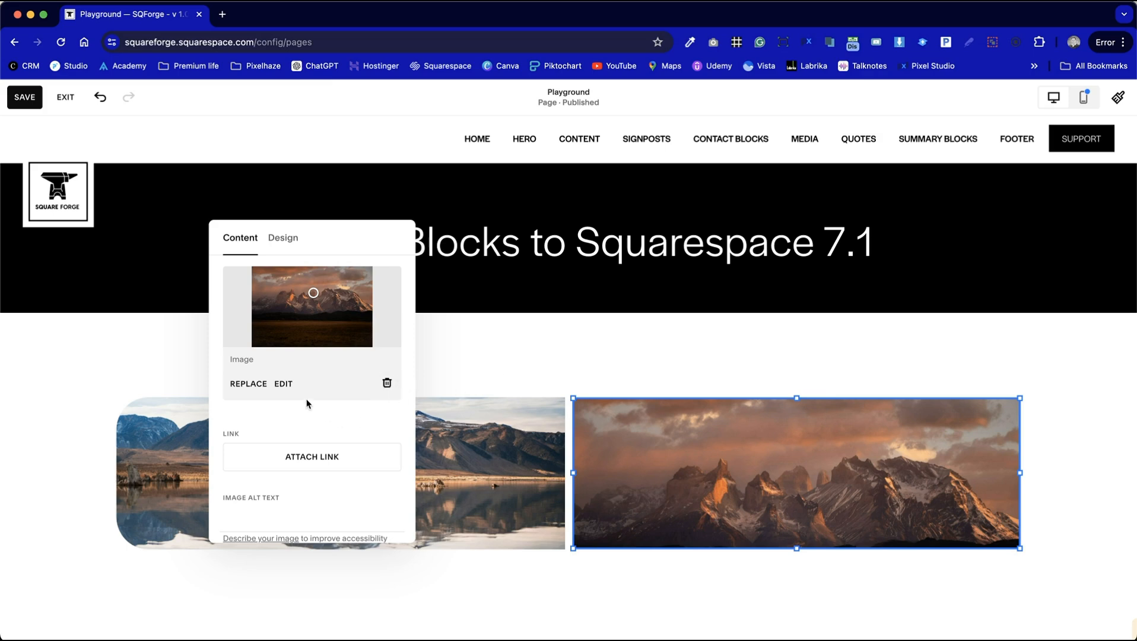
Give the mountain image individual corner radii, with 50 on the top right and bottom right corners
left_click(277, 239)
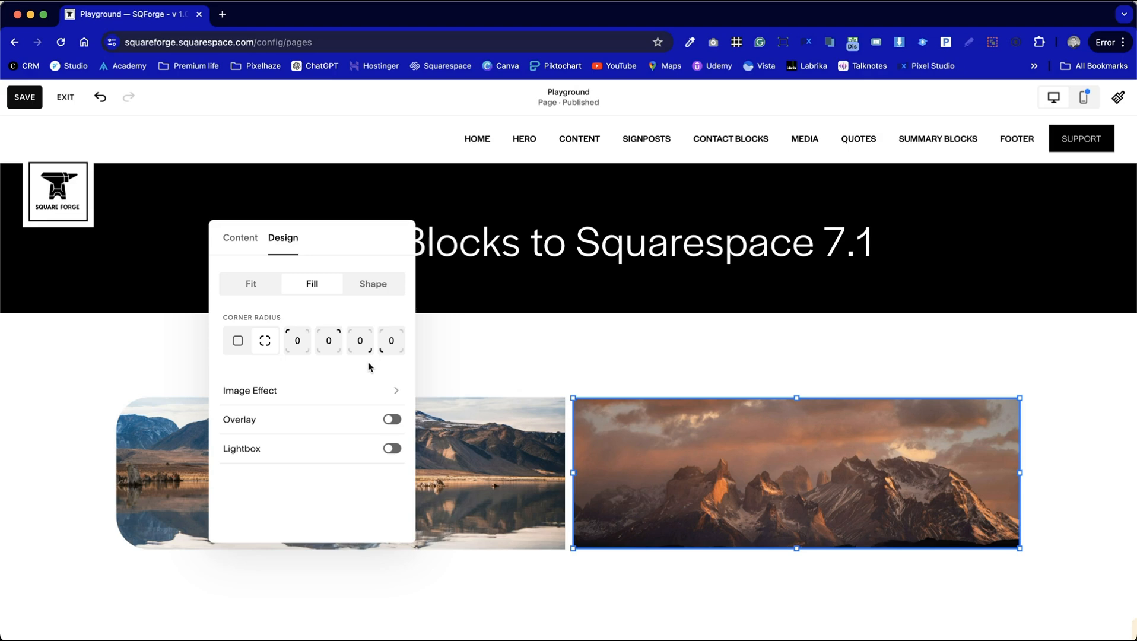
left_click(361, 341)
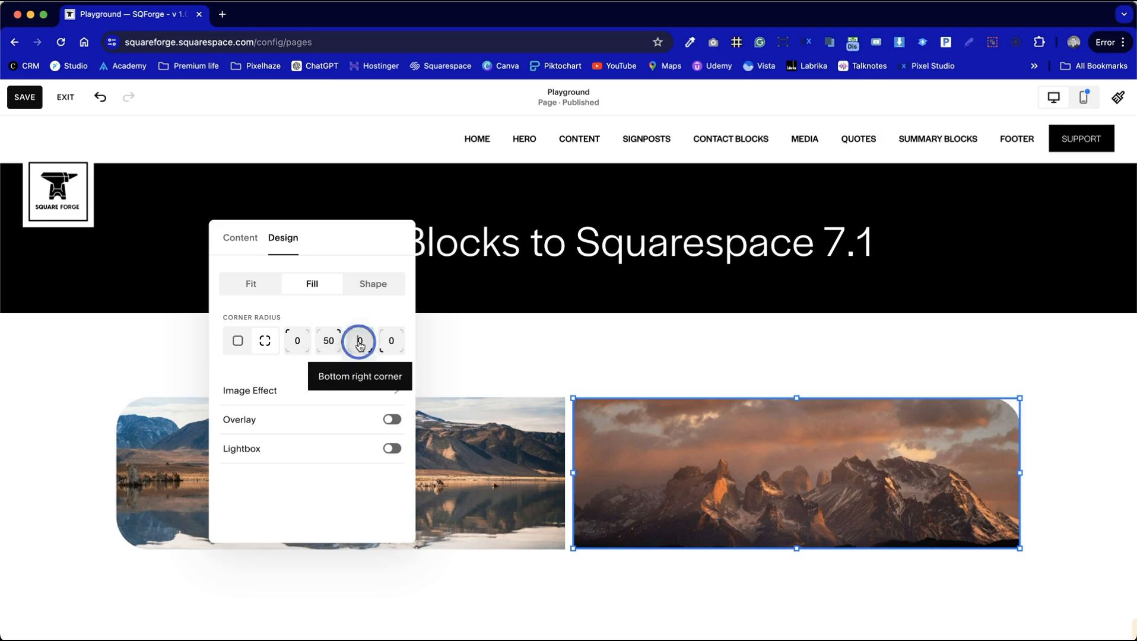
type("50")
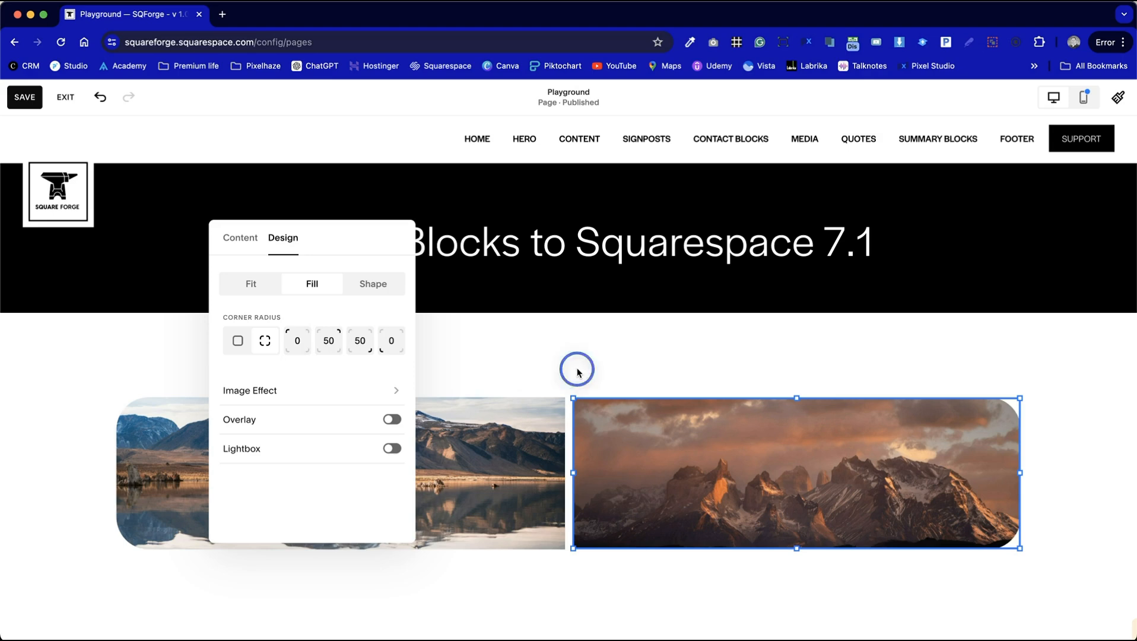
left_click(578, 372)
Move the lake image's focal point up slightly so more of the sky is included
double_click(481, 472)
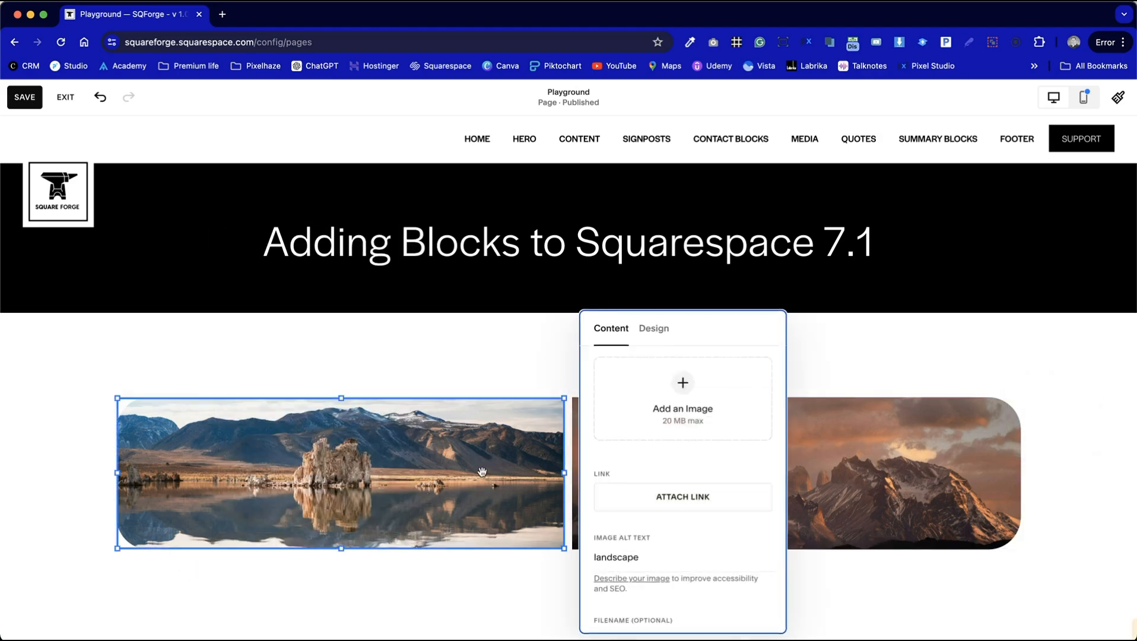
left_click_drag(682, 386, 683, 389)
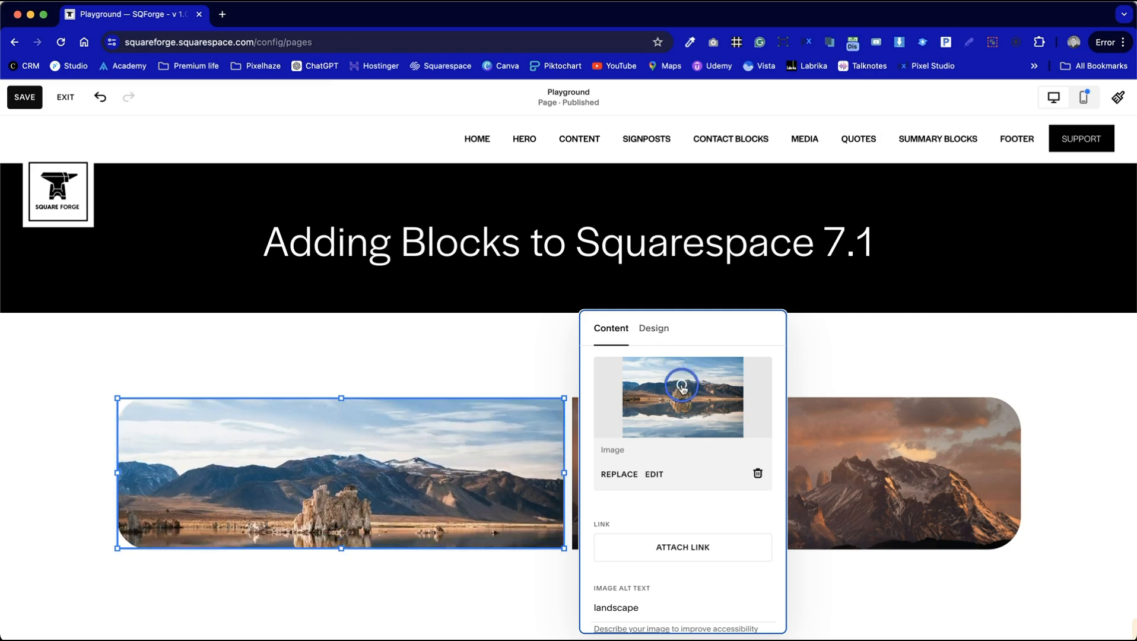
left_click(876, 360)
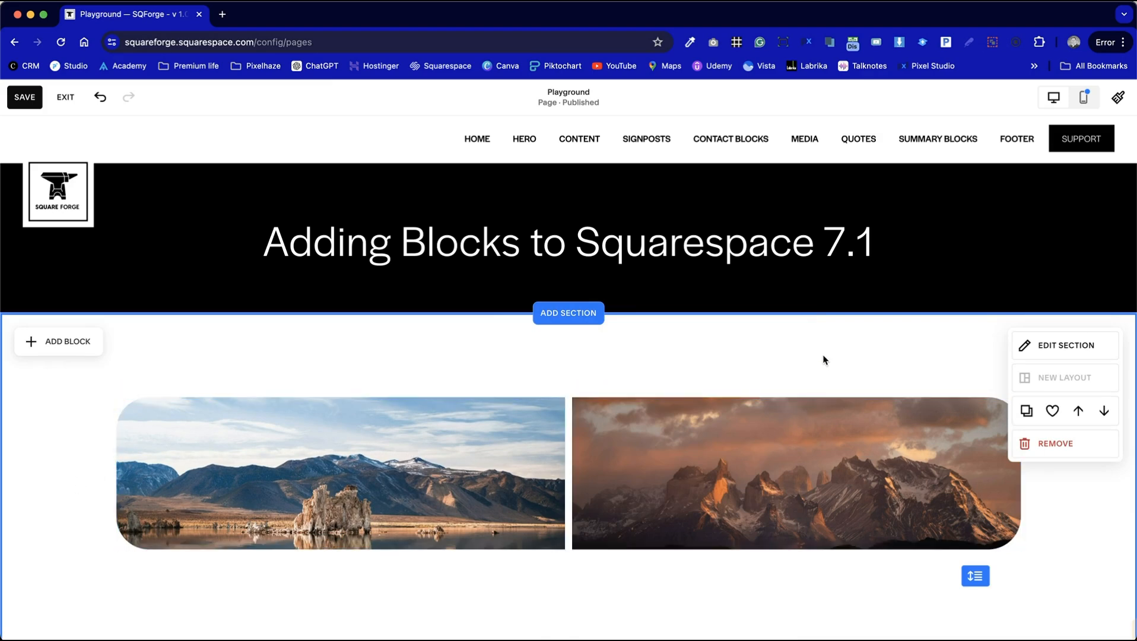
Remove the grid gap in the image section's design settings
left_click(1062, 355)
left_click_drag(1090, 344, 896, 190)
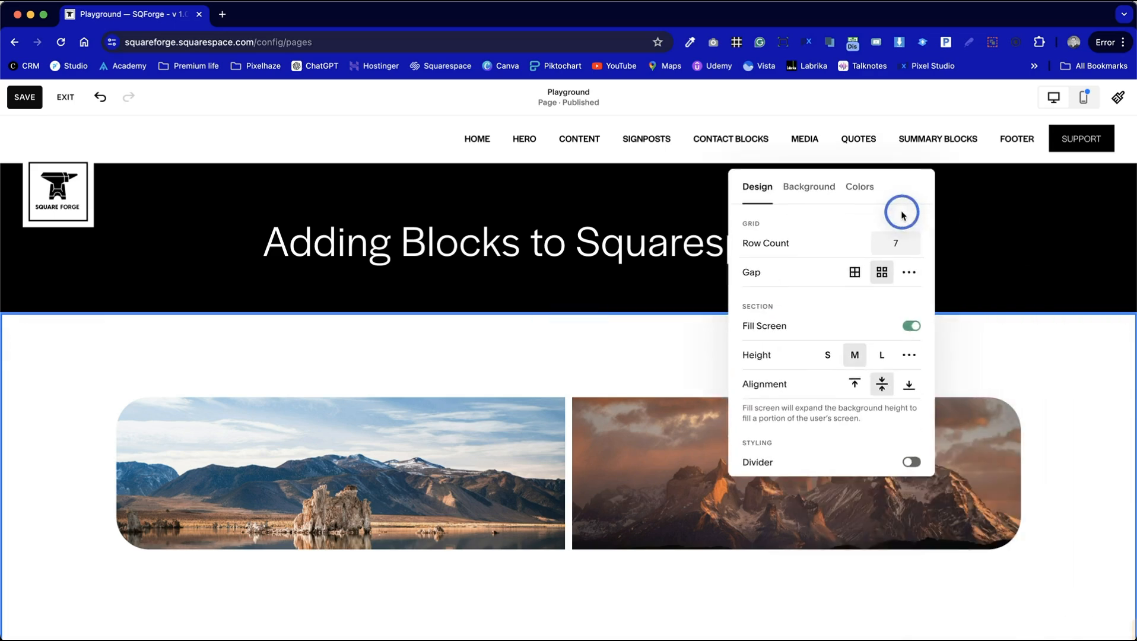
left_click(850, 272)
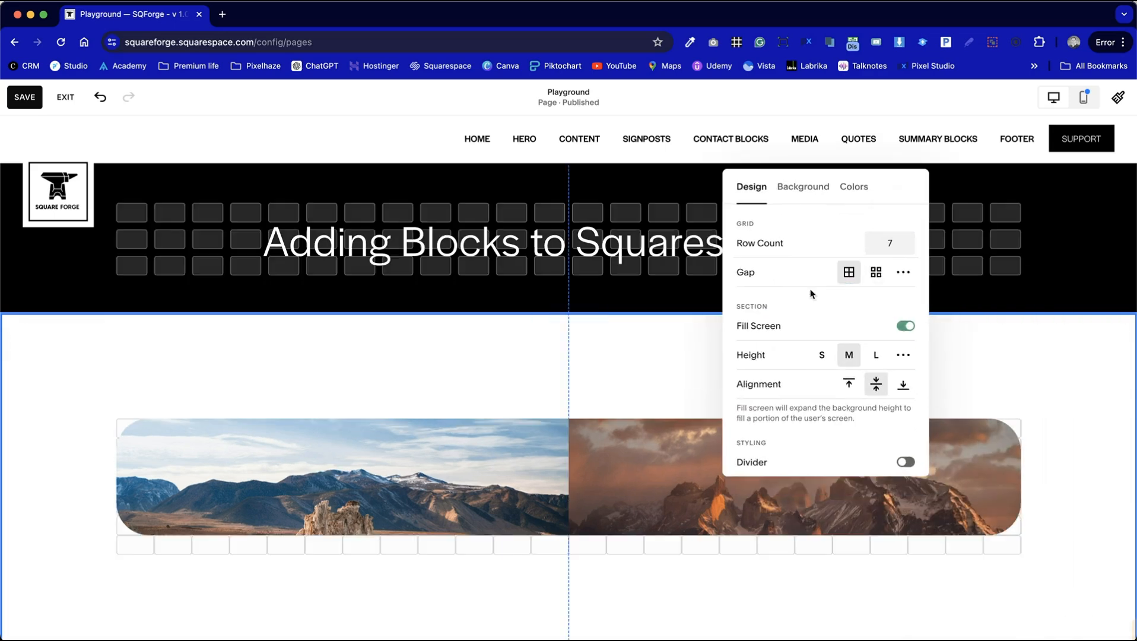
left_click(615, 382)
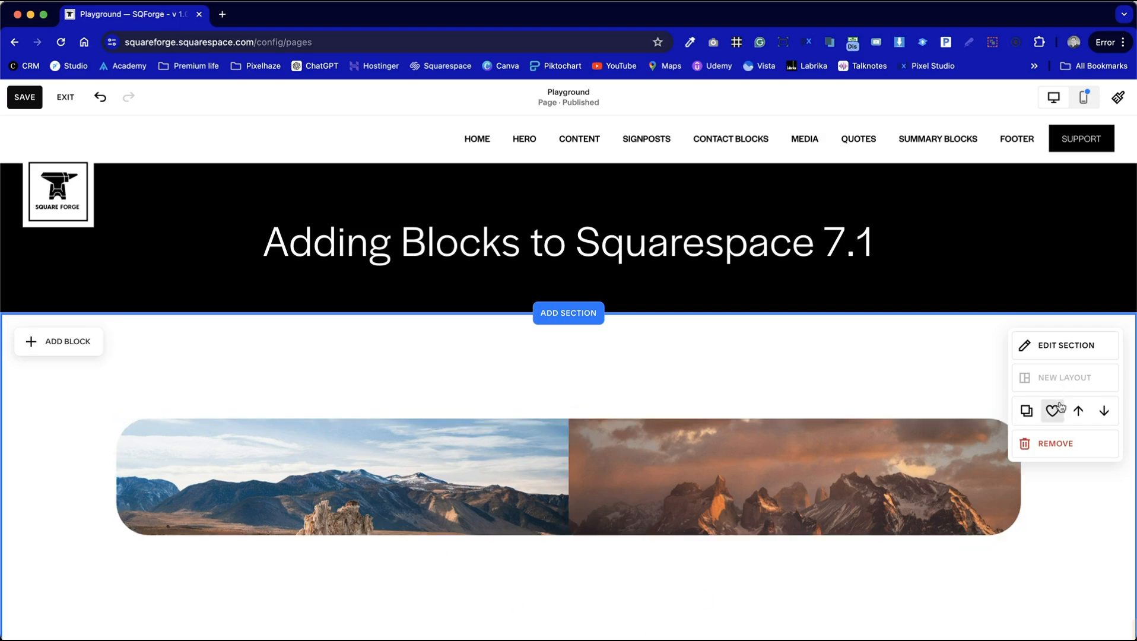
Set a custom grid gap for the image section with a horizontal gap of 2
left_click(929, 437)
left_click(932, 383)
left_click(1027, 349)
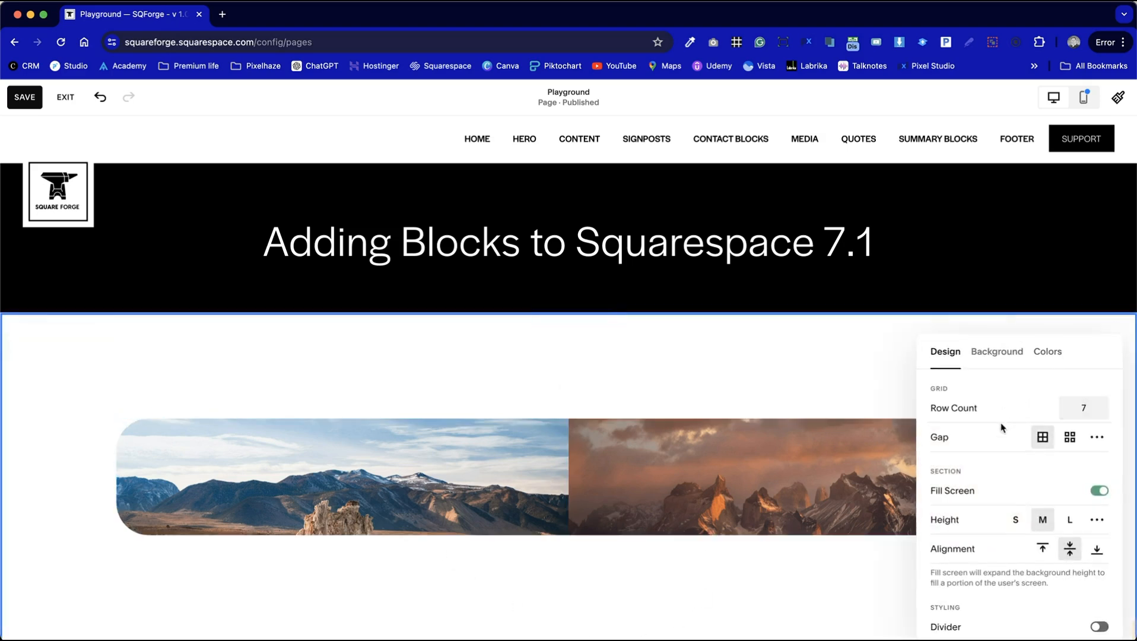
left_click(1097, 437)
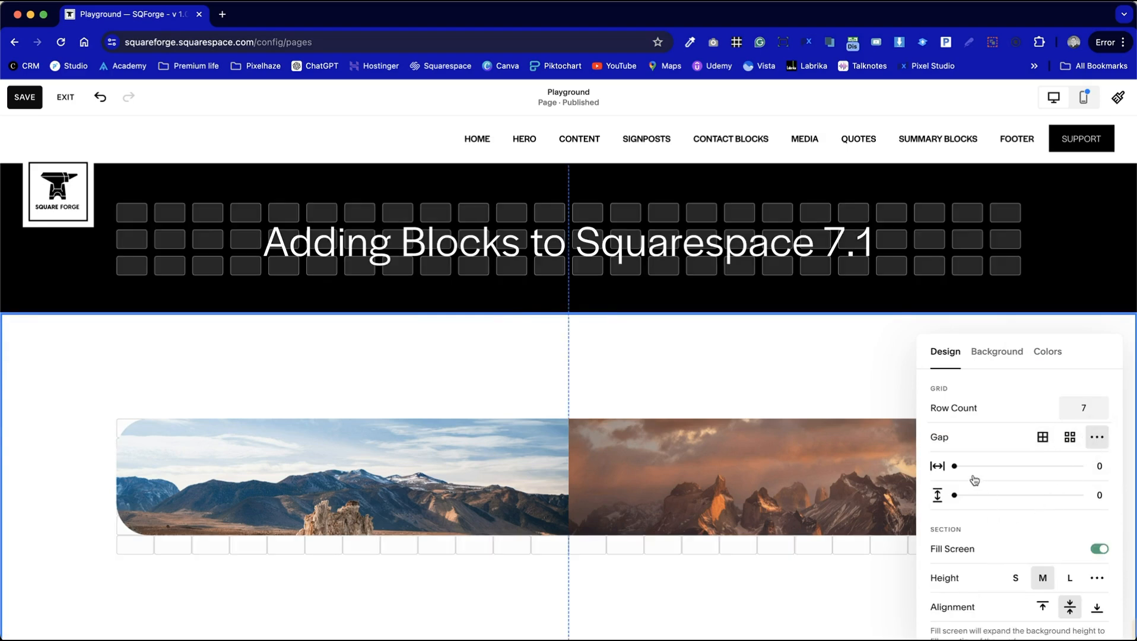
left_click_drag(954, 465, 957, 465)
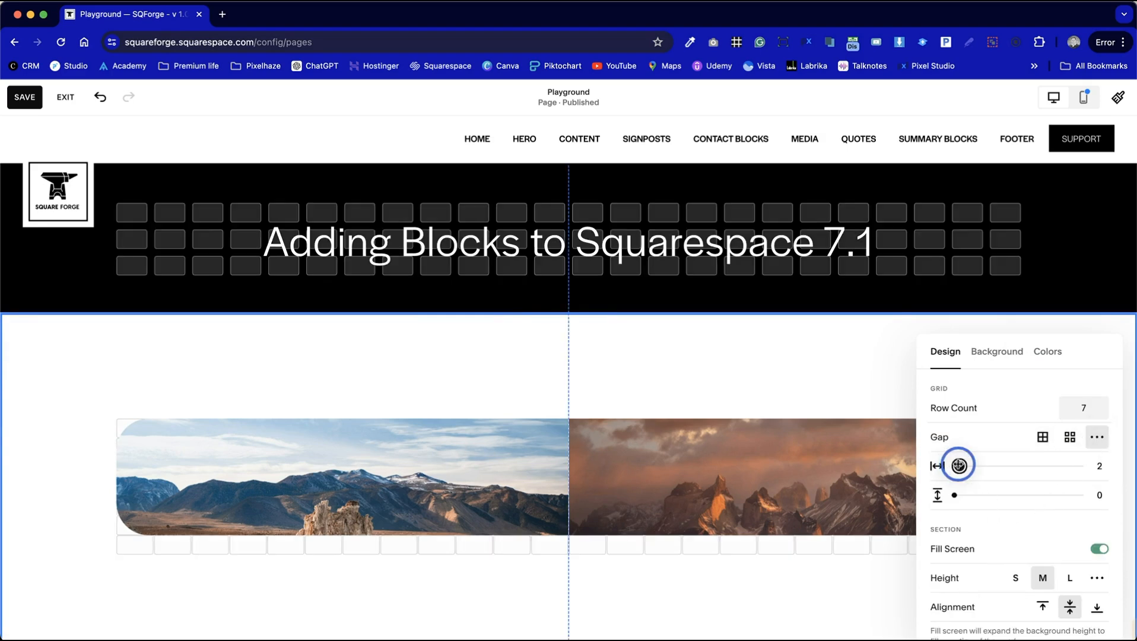
left_click(803, 401)
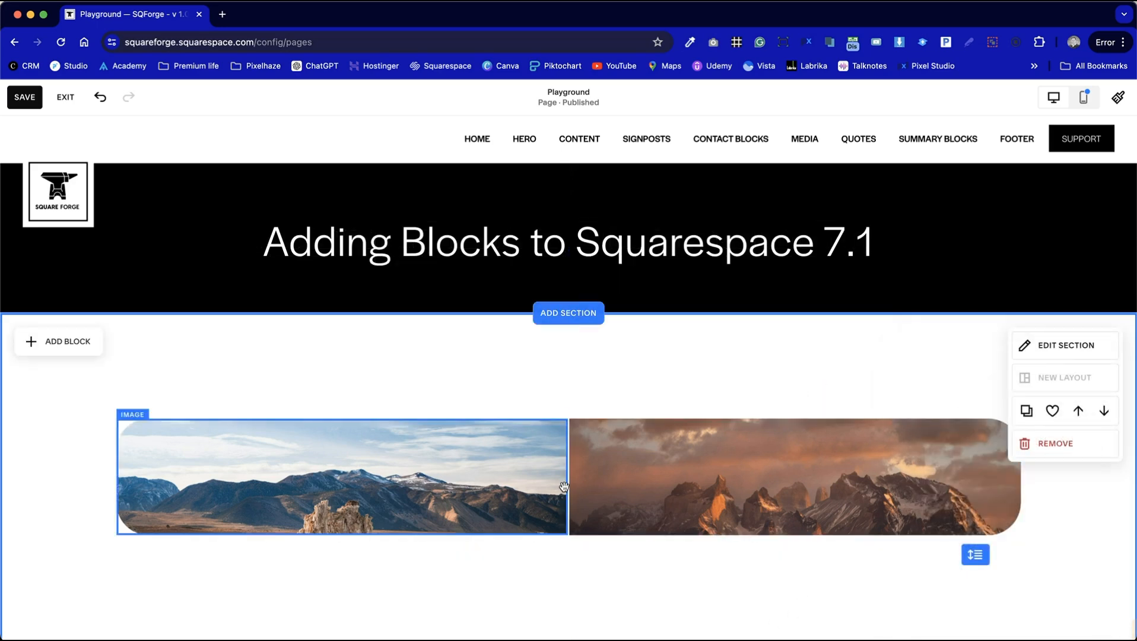
Extend the lake image block downward and stretch the mountain image block to the same height
left_click(424, 481)
left_click_drag(341, 533, 342, 587)
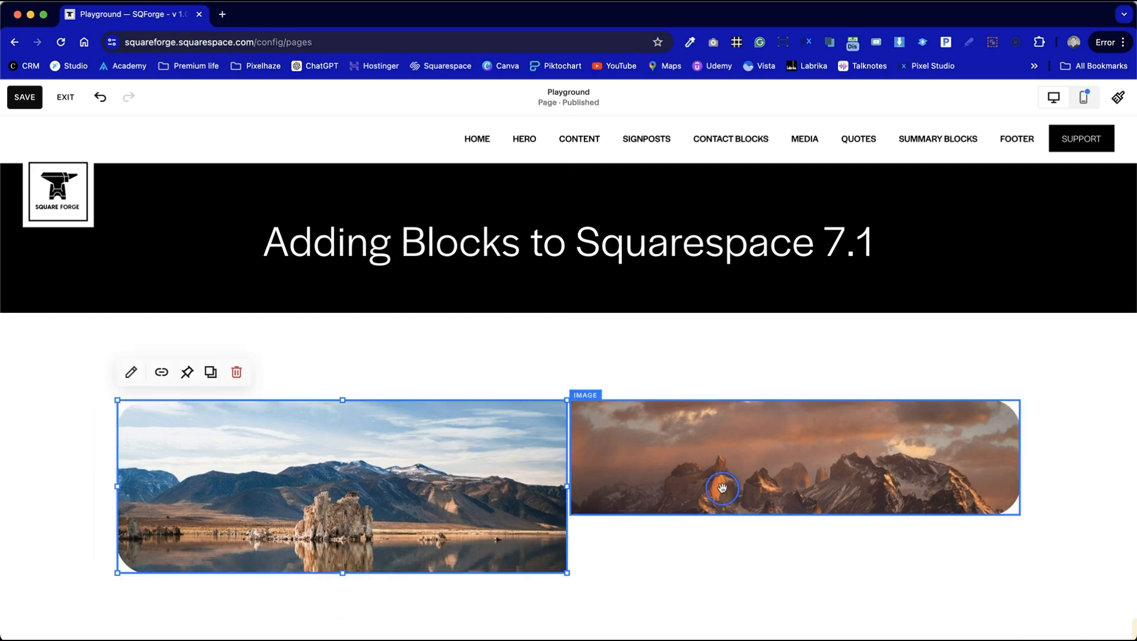
left_click(722, 488)
left_click_drag(795, 513, 794, 575)
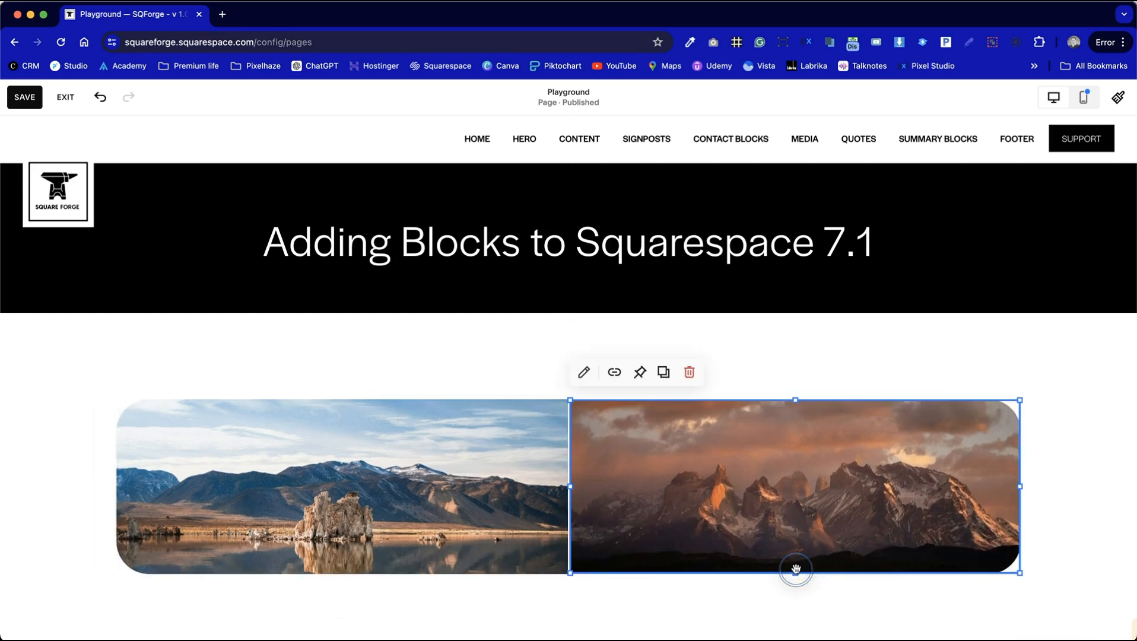
left_click(1086, 438)
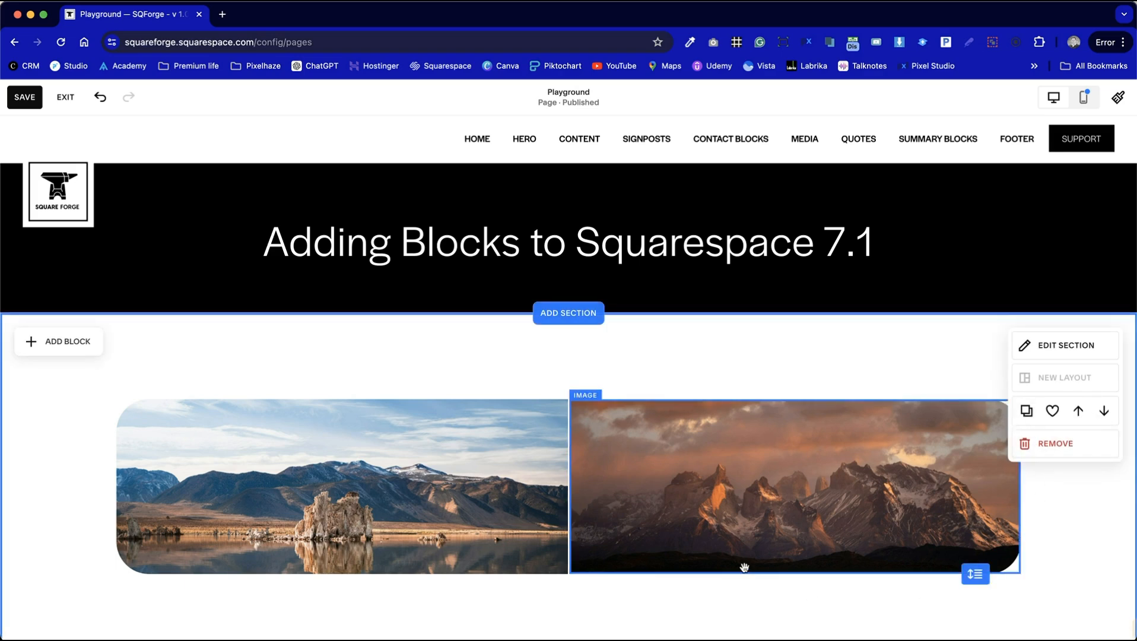
Make both image blocks taller once more by extending their lower edges by the same amount
left_click(332, 567)
left_click_drag(337, 571, 340, 603)
left_click(706, 515)
left_click_drag(802, 565, 805, 601)
left_click(729, 611)
scroll(731, 615, "down", 1)
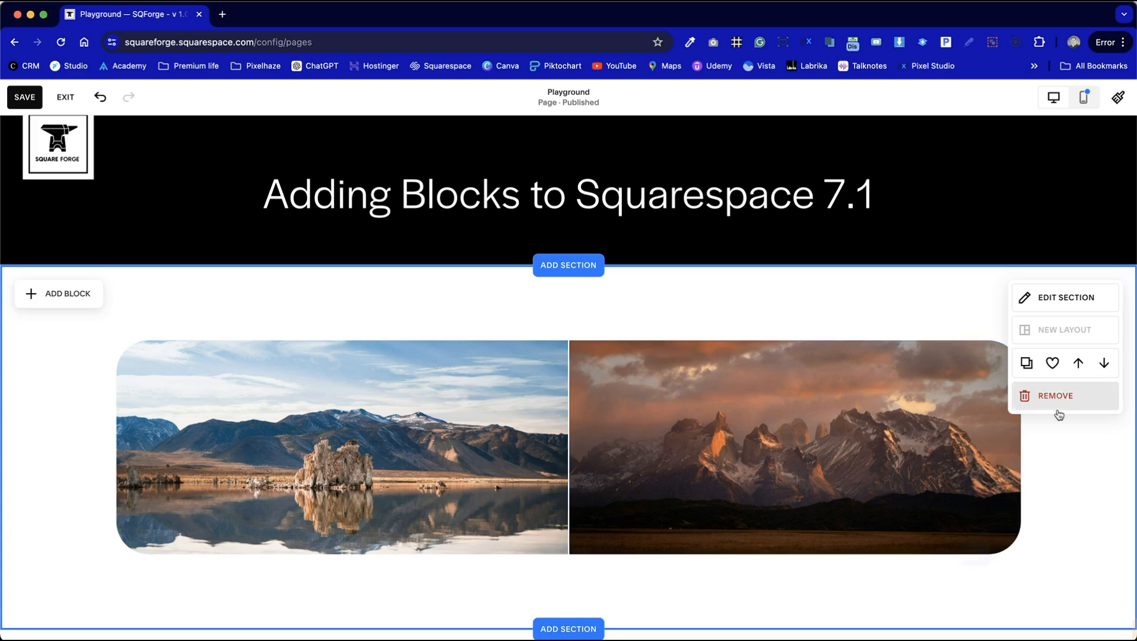
Duplicate the image section and set the copy's color theme to Light 1
left_click(1026, 362)
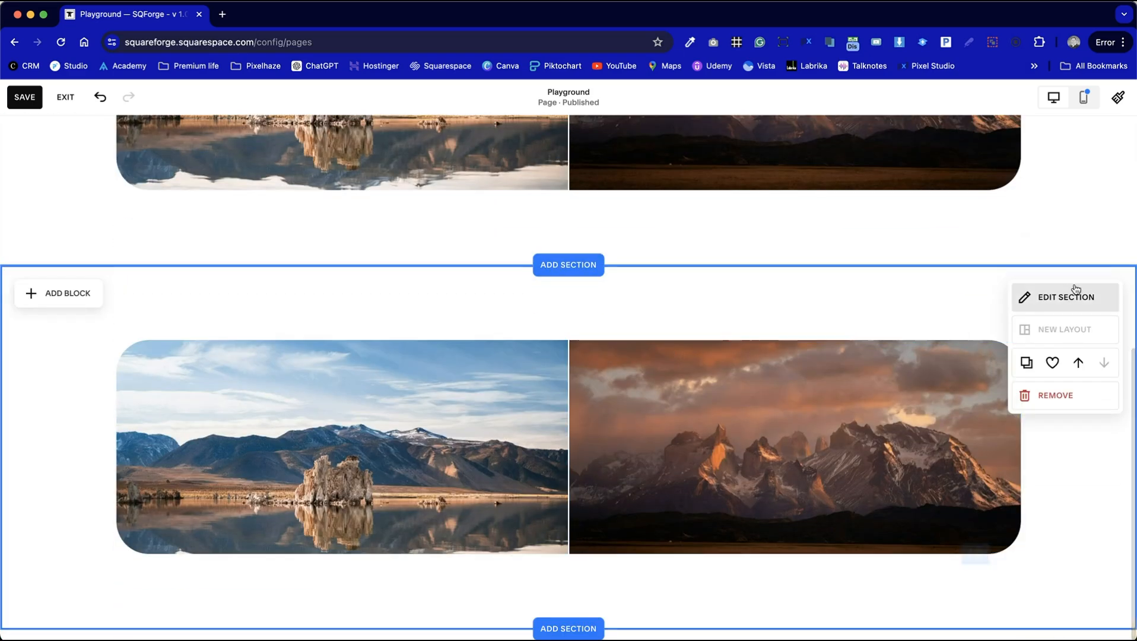
left_click(1088, 295)
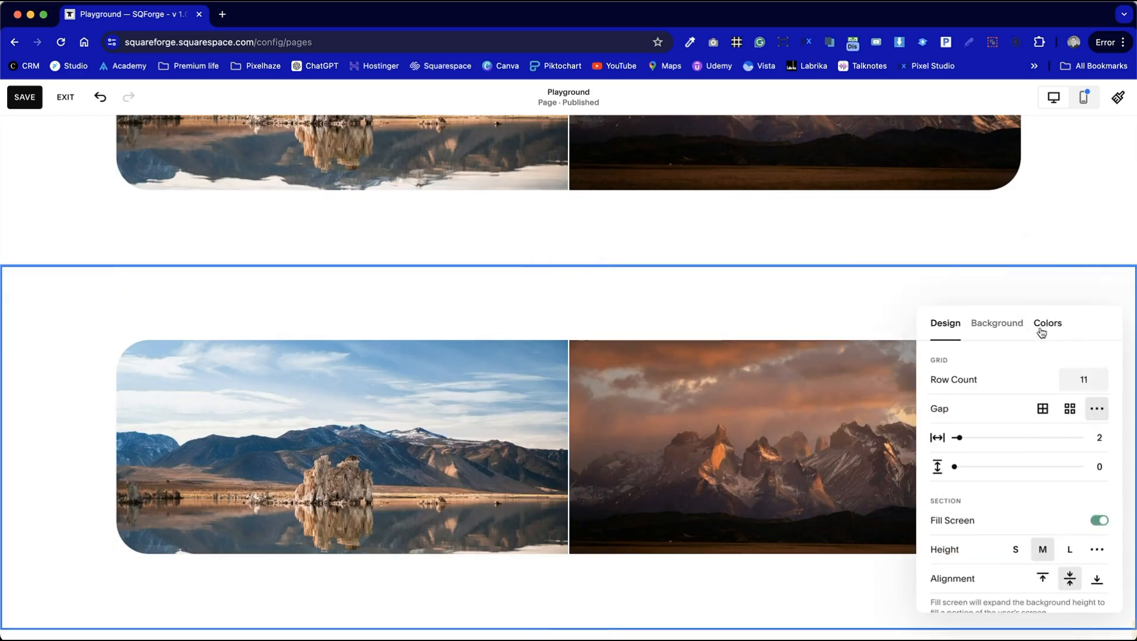
left_click(1045, 332)
left_click(1024, 475)
left_click(758, 311)
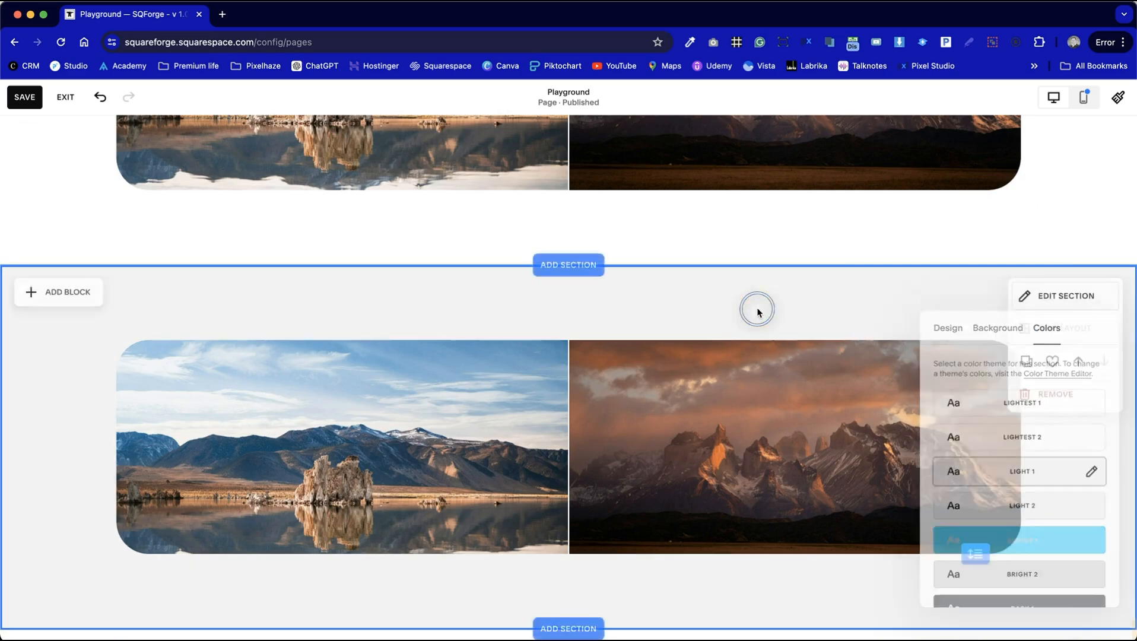
Narrow both image blocks in the duplicated section to about half width and place the mountain image directly beside the lake image
left_click(394, 411)
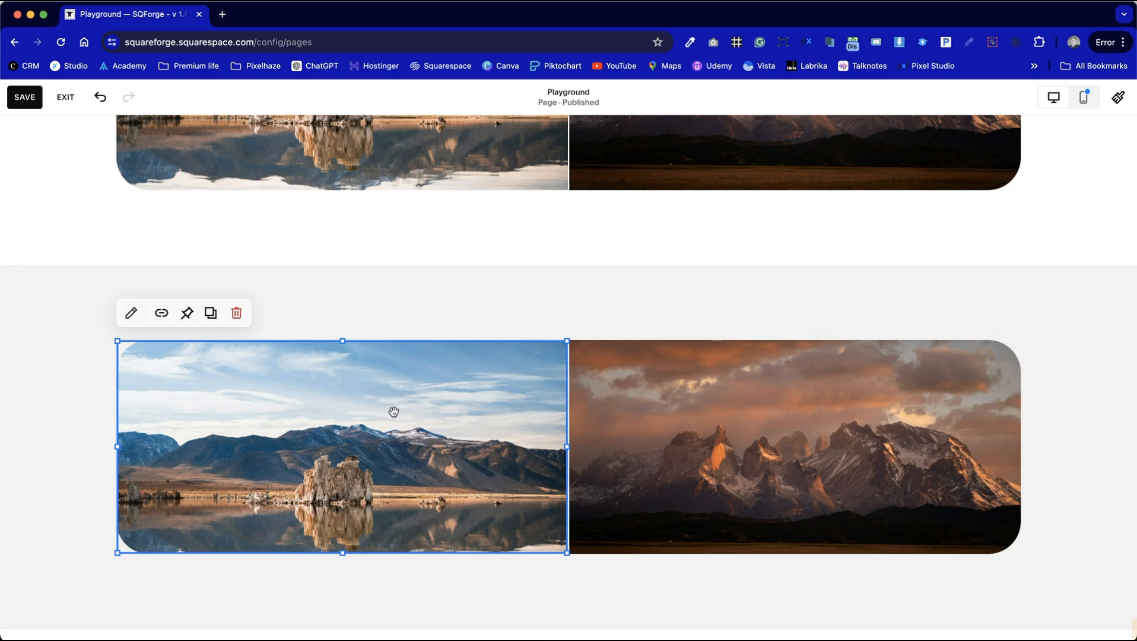
left_click_drag(566, 448, 340, 449)
left_click(989, 433)
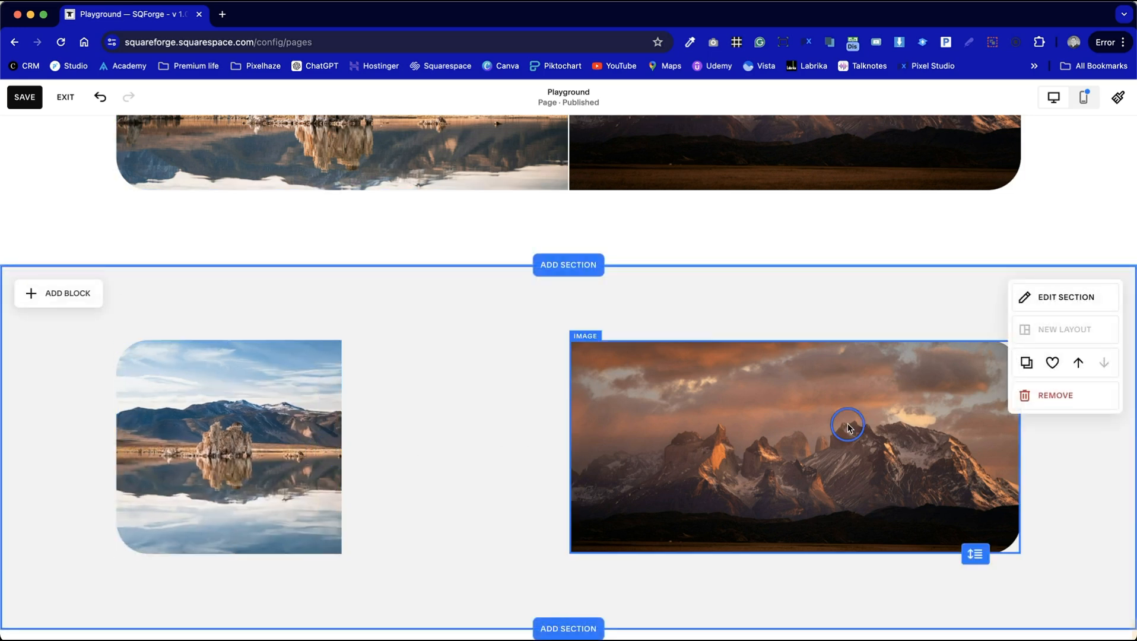
left_click_drag(1018, 444, 805, 459)
left_click(845, 470)
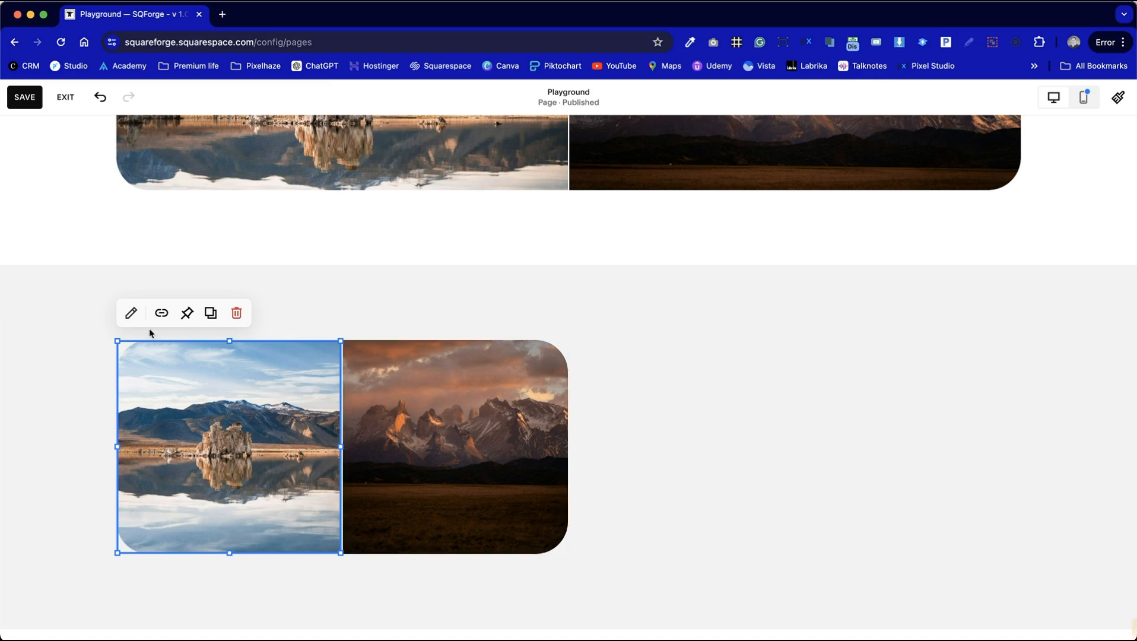
Change the duplicated lake image's design to Shape, using the circle
left_click(132, 313)
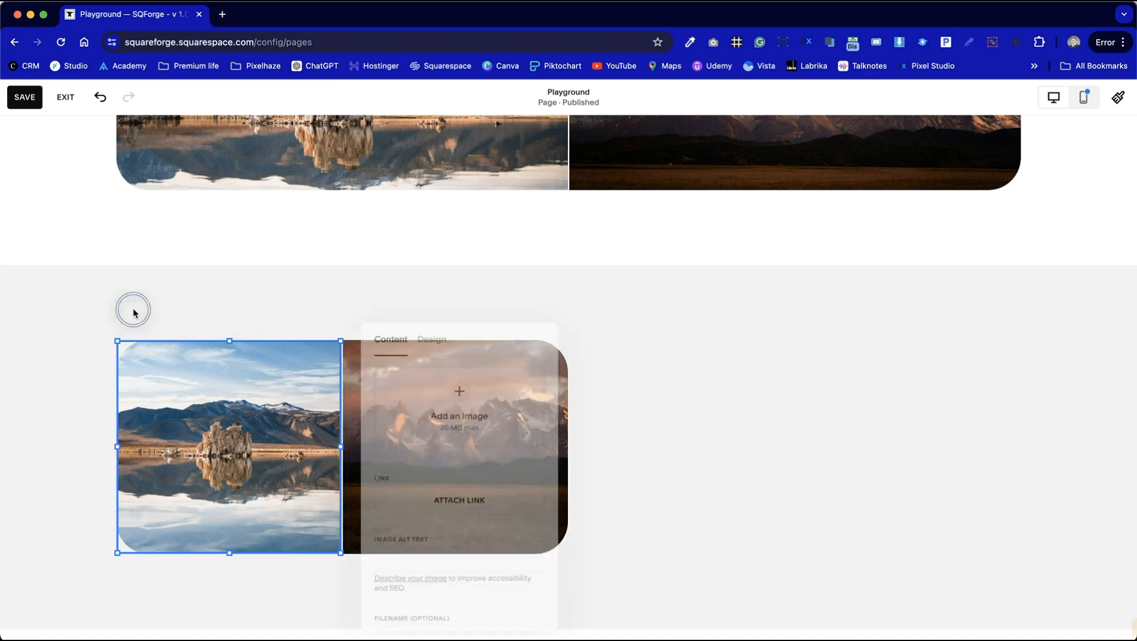
left_click(433, 333)
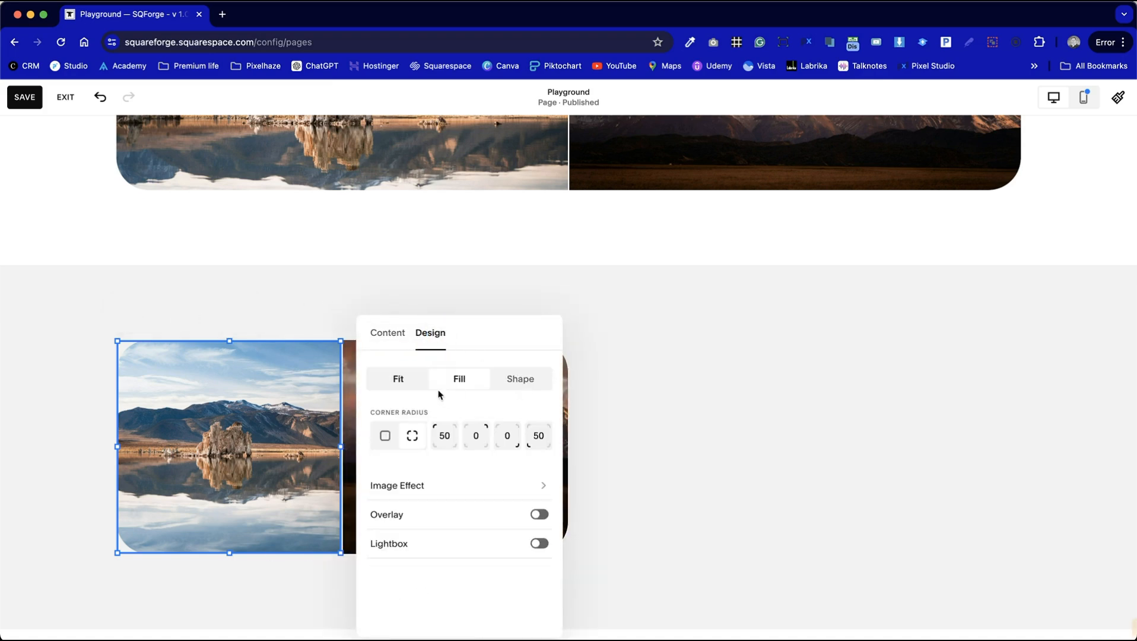
left_click(533, 383)
left_click(676, 444)
Change the duplicated mountain image's design to Shape, using the circle
left_click(544, 441)
left_click(356, 314)
left_click(653, 334)
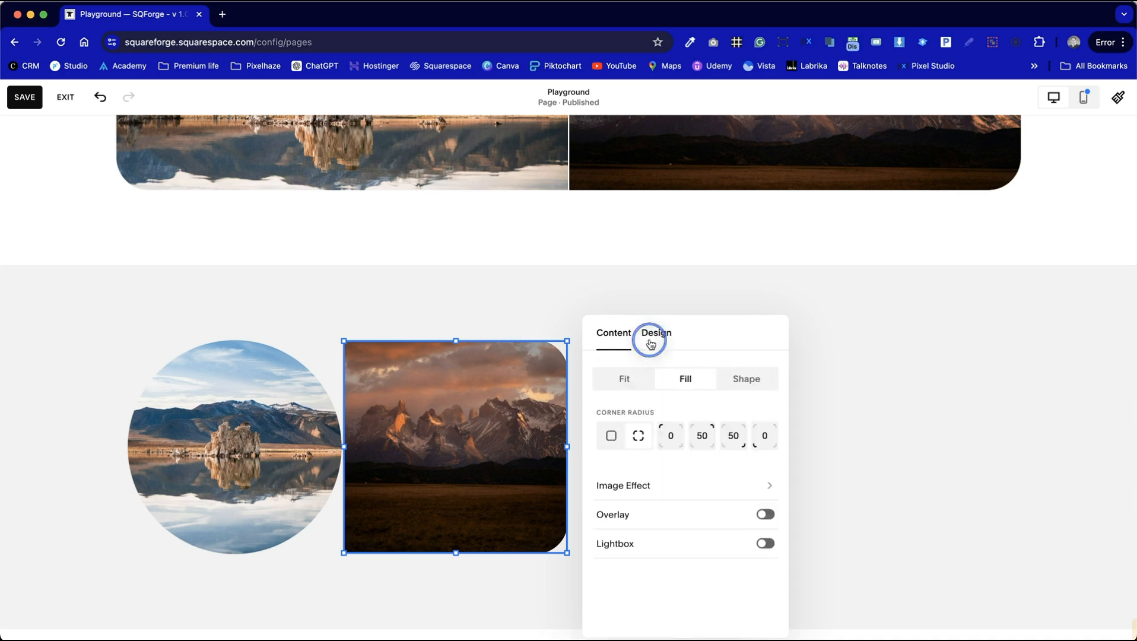
left_click(755, 388)
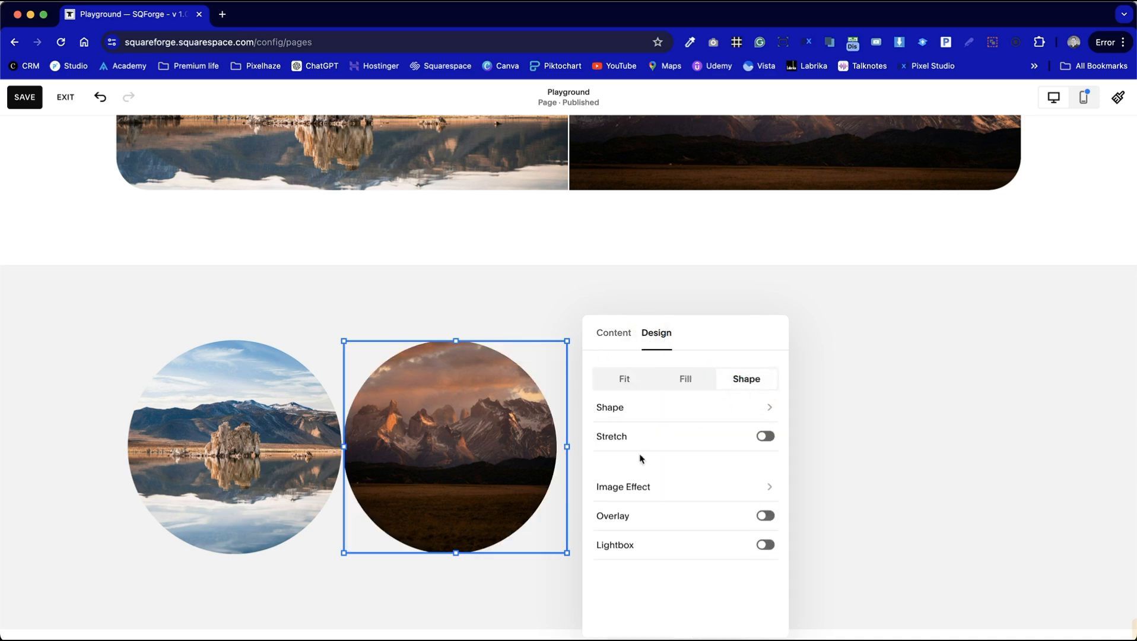
Try the Stretch option on the circular mountain image, then apply the first image effect in the second row of effects
left_click(762, 434)
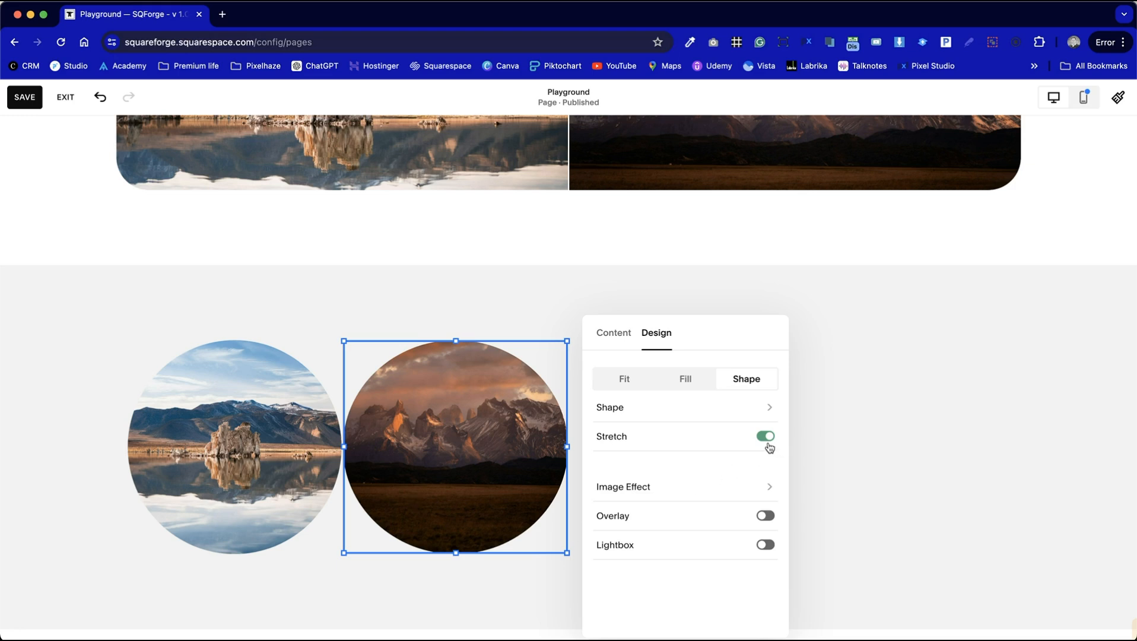
left_click(767, 439)
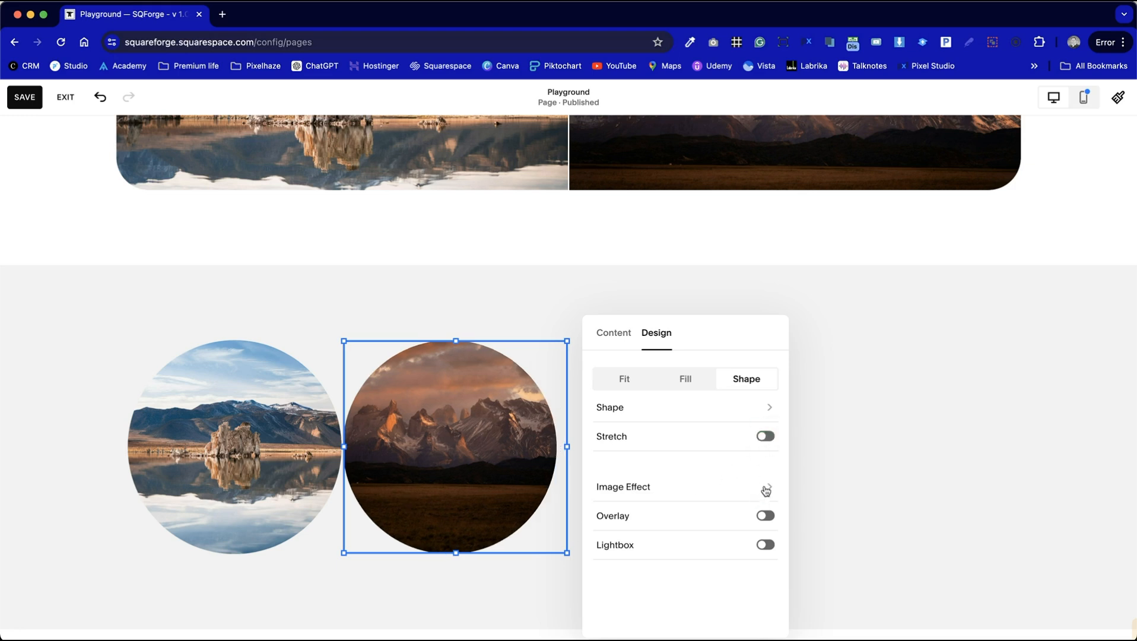
left_click(766, 489)
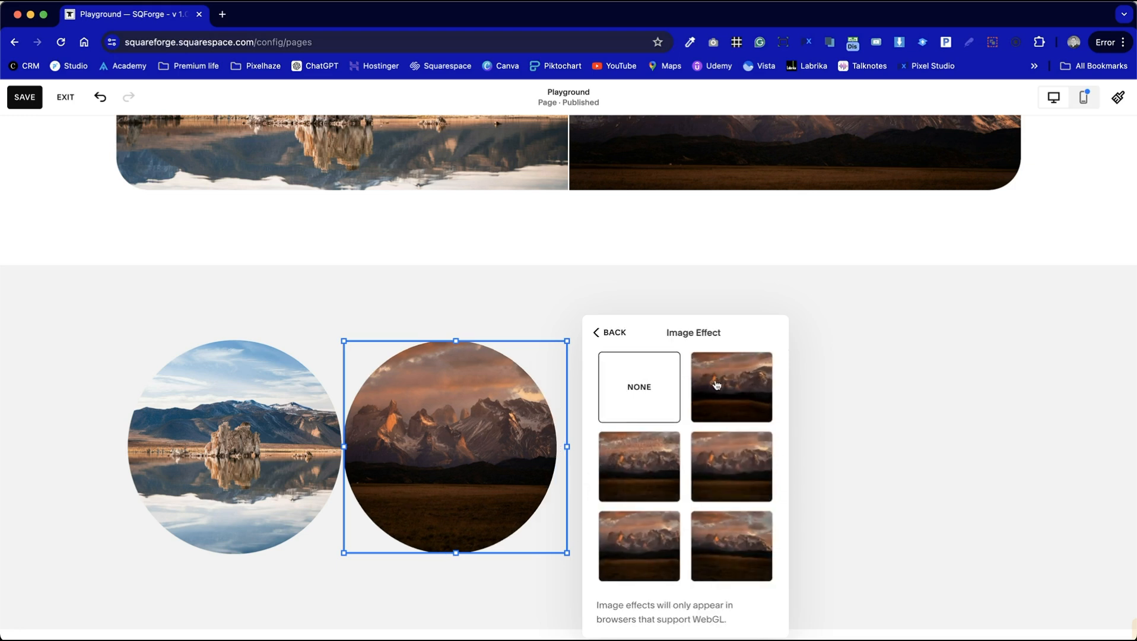
left_click(637, 487)
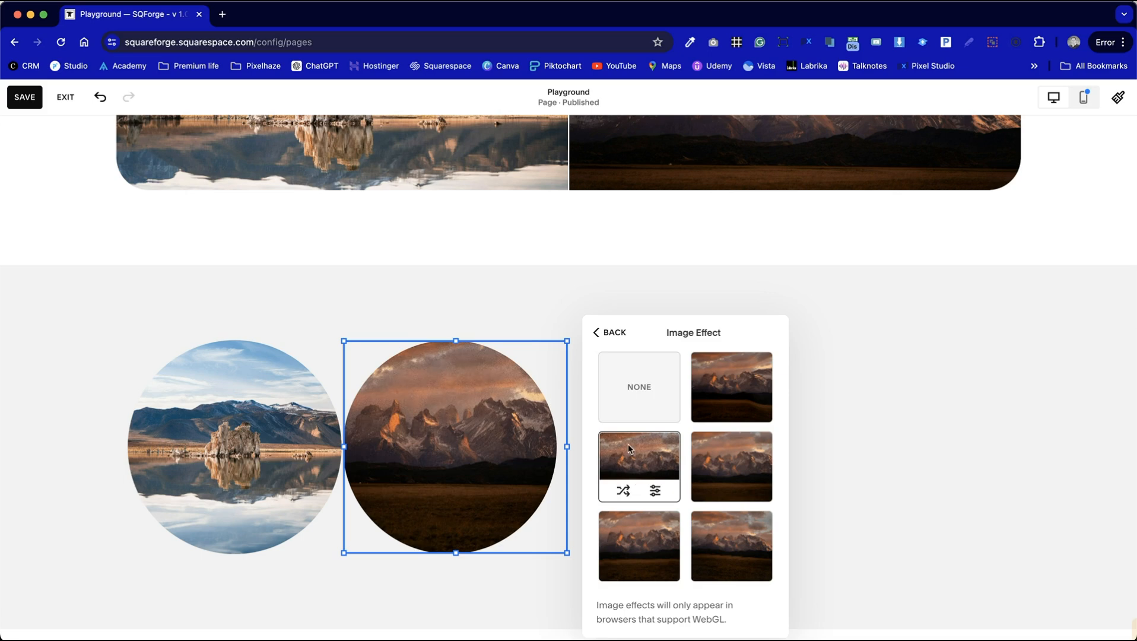
left_click(599, 323)
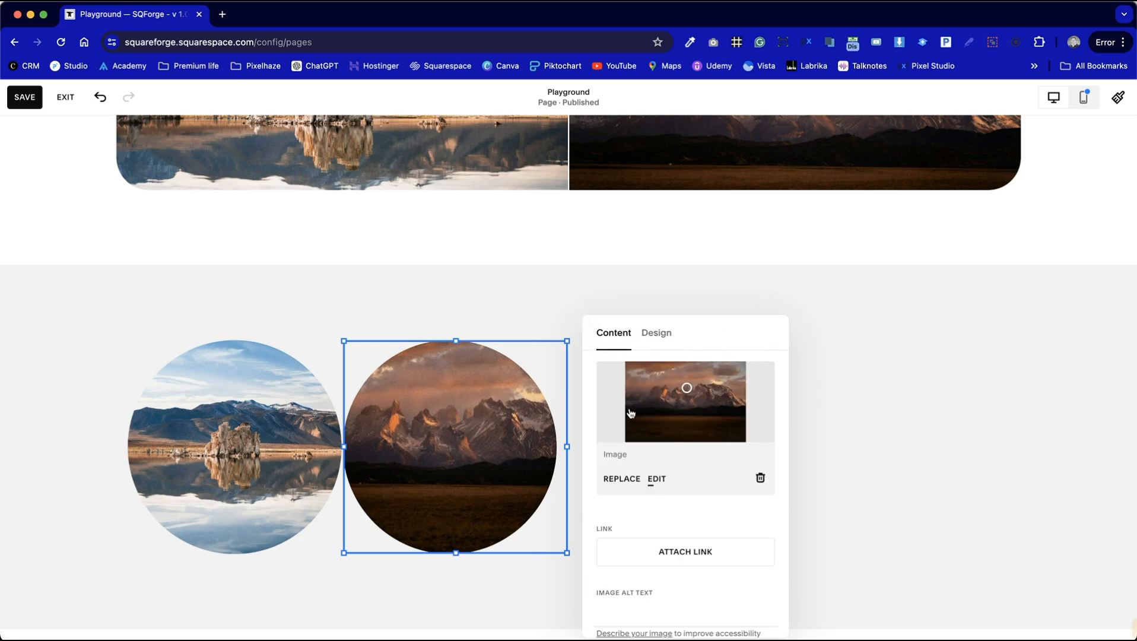
Apply the same image effect, the first in the second row, to the circular lake image
left_click(237, 416)
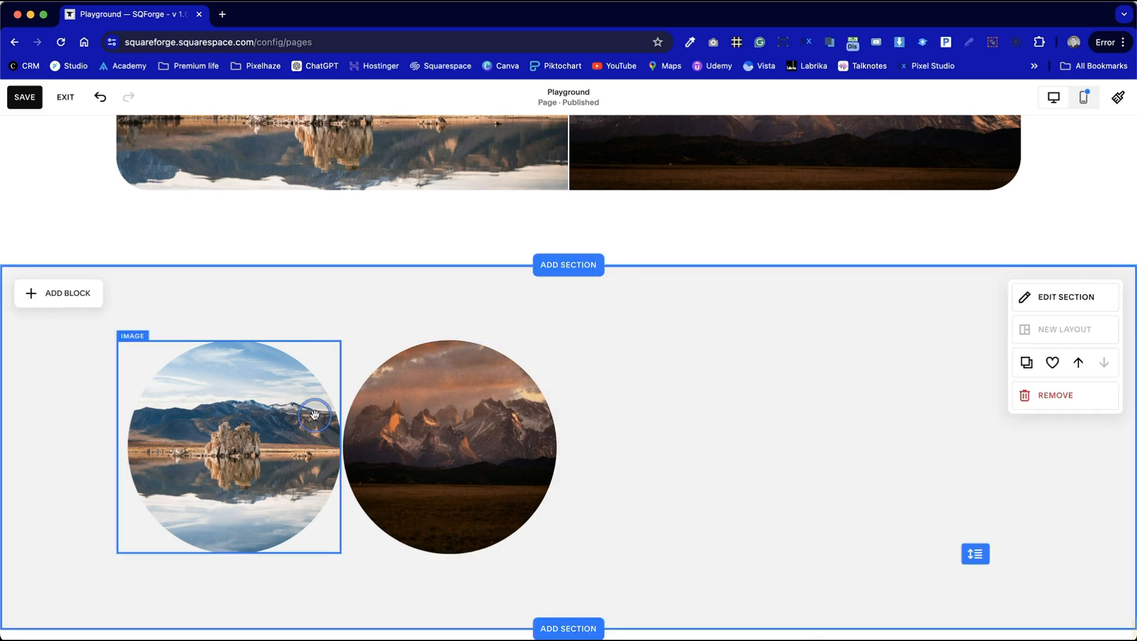
left_click(430, 334)
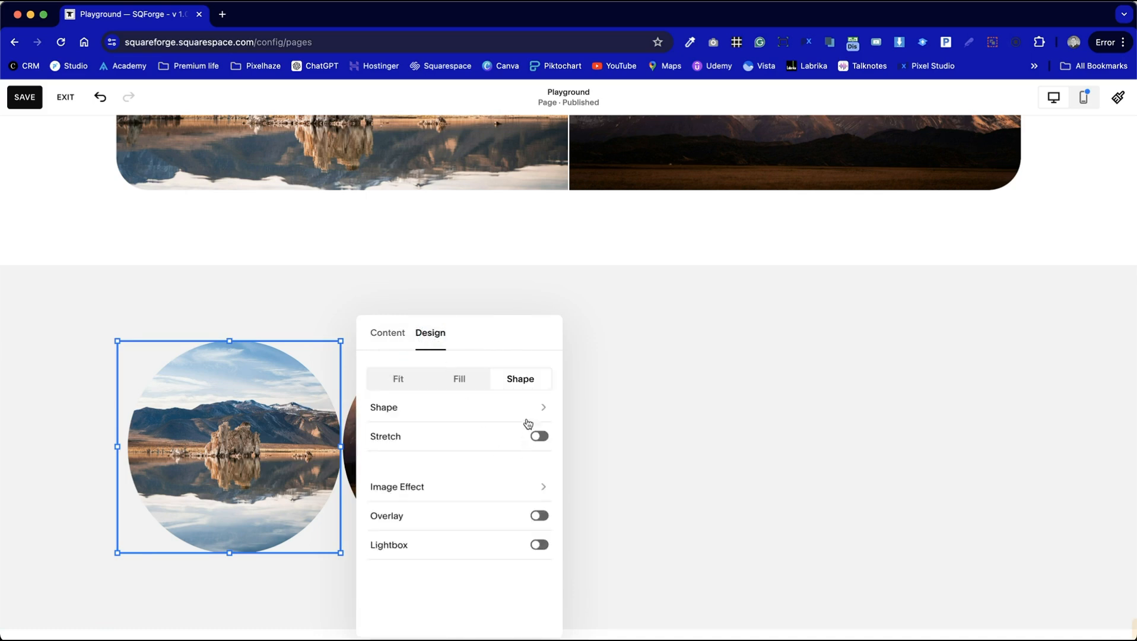
left_click(525, 484)
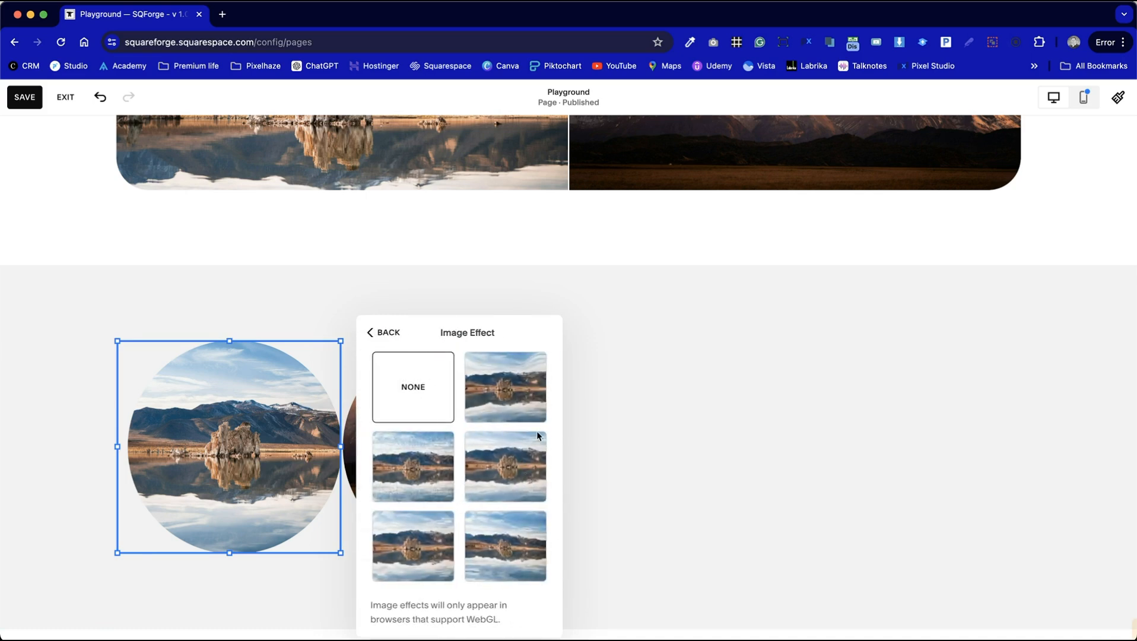
left_click(419, 483)
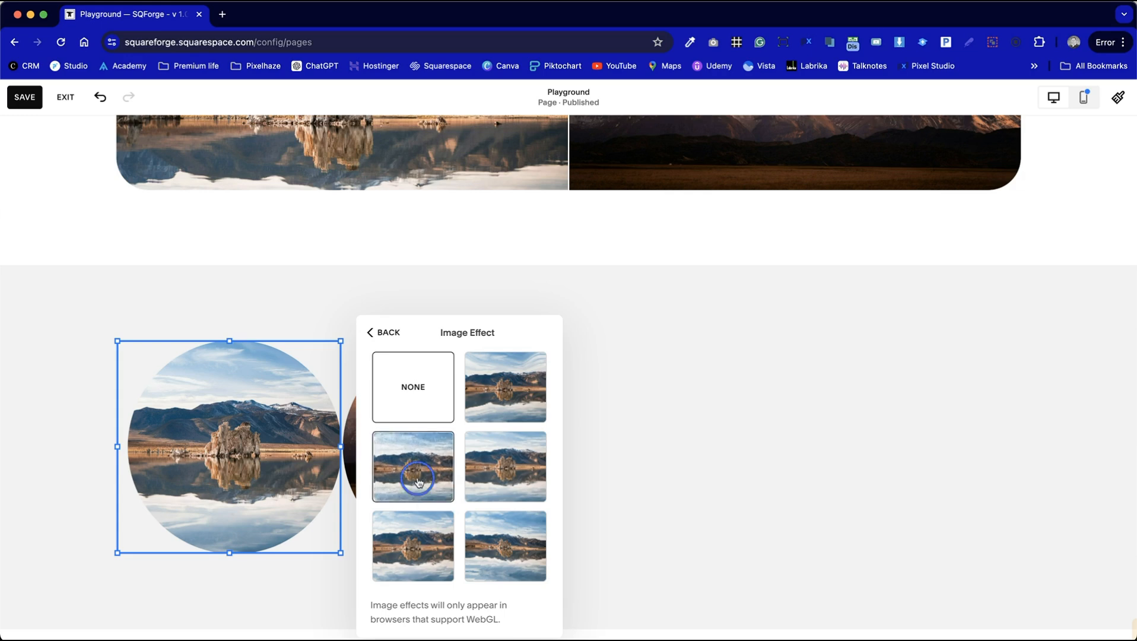
left_click(658, 338)
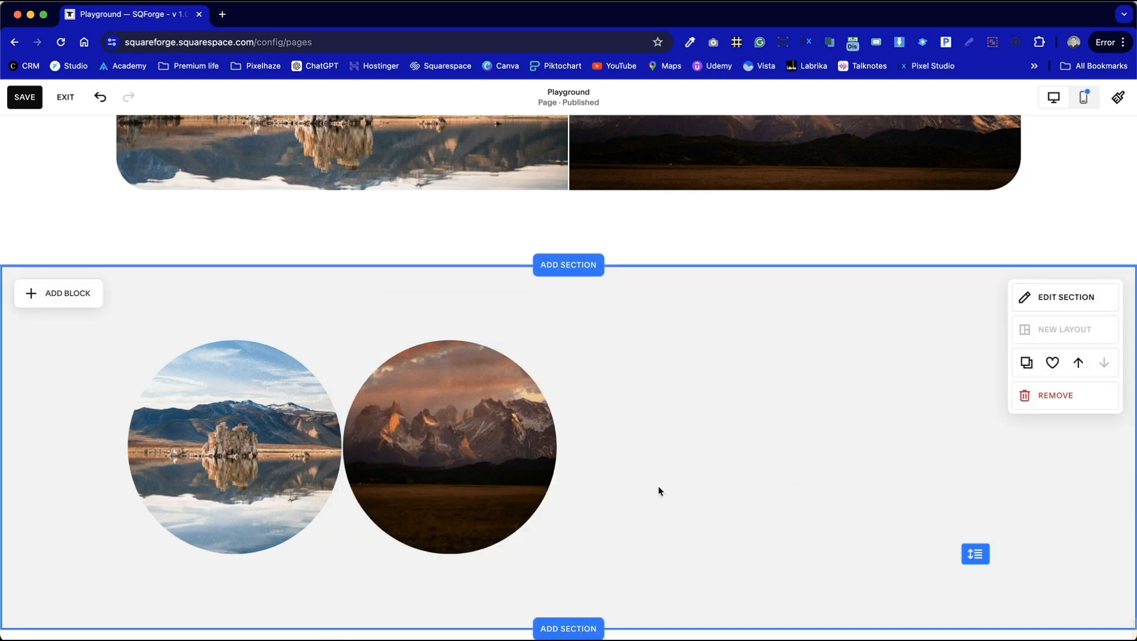
Move the mountain circle away from the lake circle and add a text block between them, narrowed by one column
left_click_drag(437, 460, 674, 463)
left_click(874, 383)
left_click(57, 293)
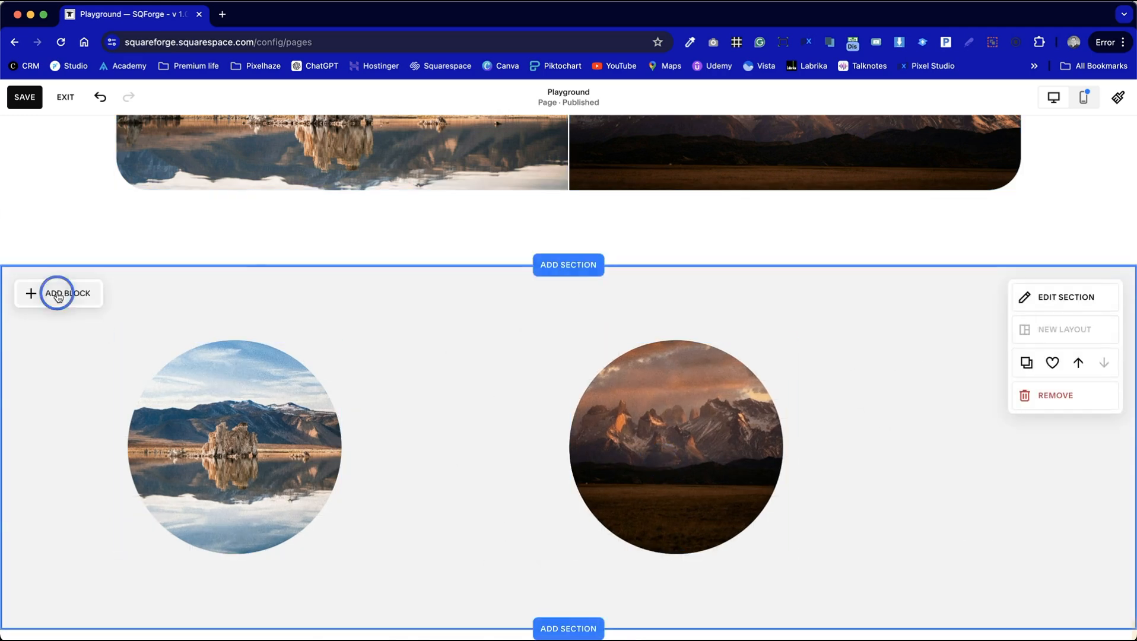
left_click(67, 357)
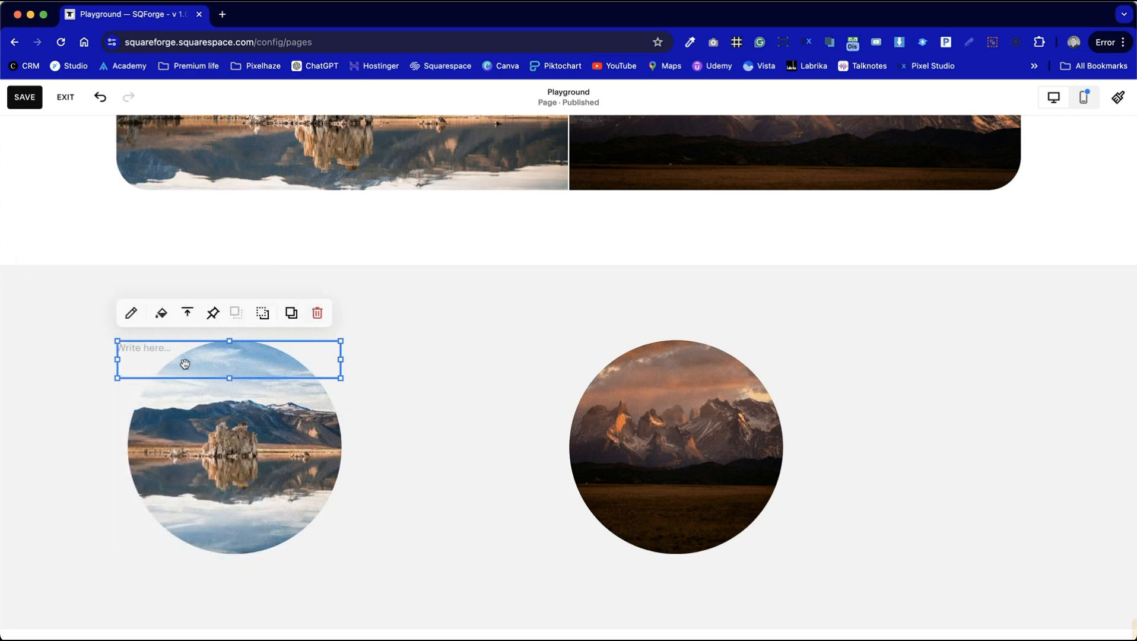
left_click_drag(151, 359, 377, 356)
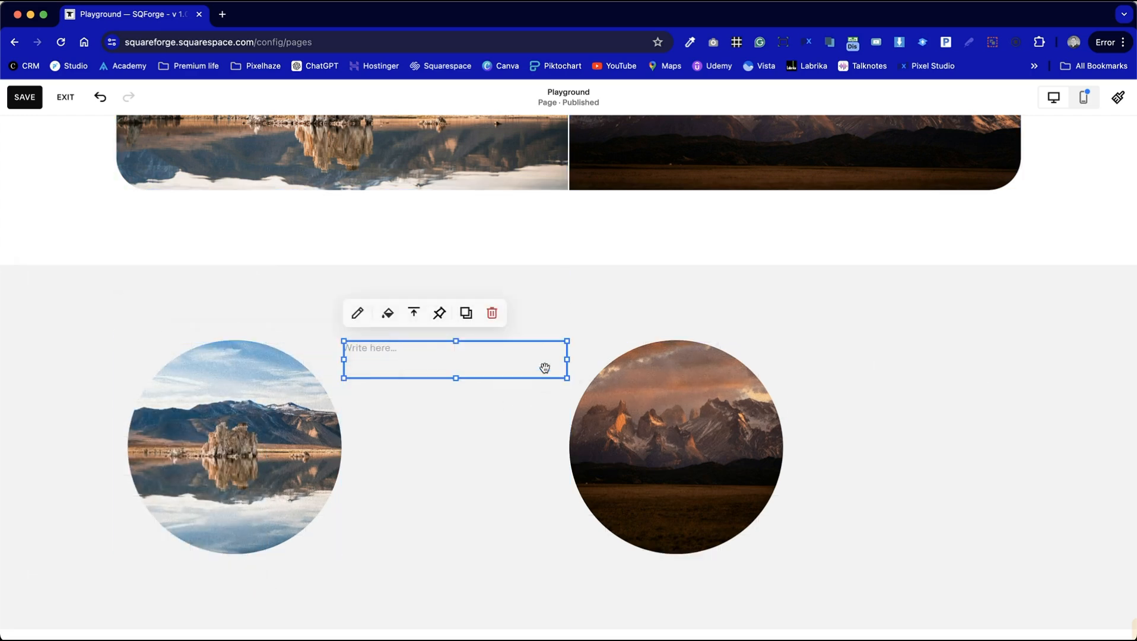
left_click_drag(571, 357, 532, 356)
Fill the text block between the circles with a Lorem ipsum placeholder paragraph
left_click(388, 362)
left_click(377, 352)
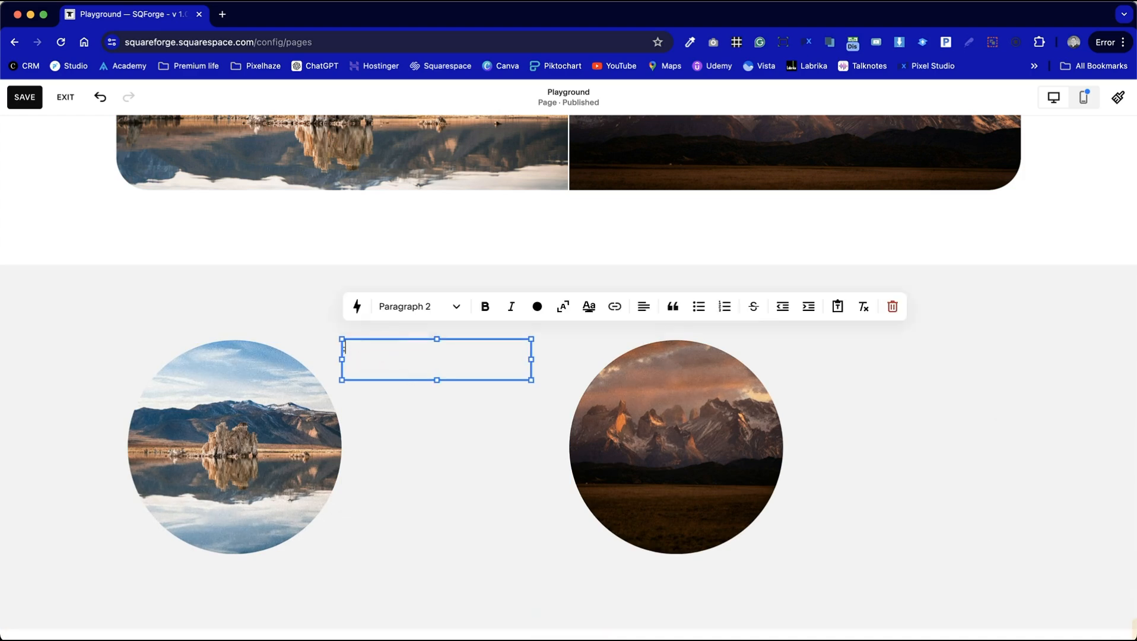
type("Lorem ipsum dolor sit amet, consectetur adipiscing elit, sed do eiusmod tempor incididunt ut labore et dolore magna aliqua. Ut enim ad minim veniam, quis nostrud exercitation ullamco laboris nisi ut aliquip ex ea commodo consequat. Duis aute irure dolor in reprehenderit in voluptate velit esse cillum dolore eu fugiat nulla pariatur. Excepteur sint occaecat cupidatat non proident, sunt in culpa qui officia deserunt mollit anim id est laborum.")
left_click(409, 543)
Shorten the lake image block to match the text block's height and center the circle horizontally within it
left_click(236, 525)
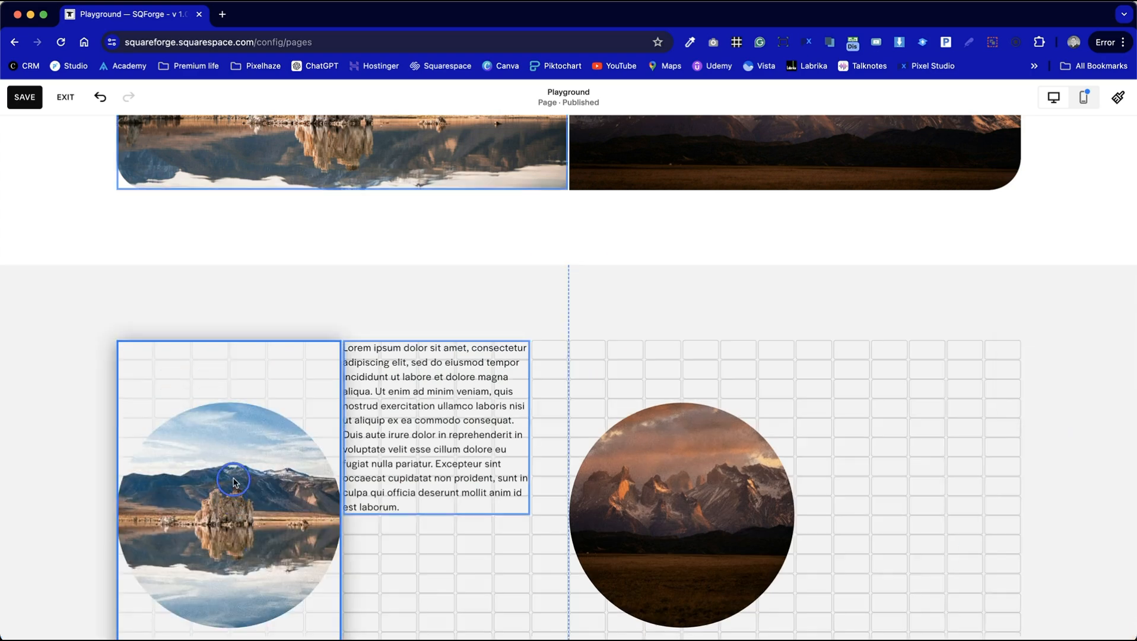
scroll(398, 532, "down", 1)
scroll(398, 531, "down", 2)
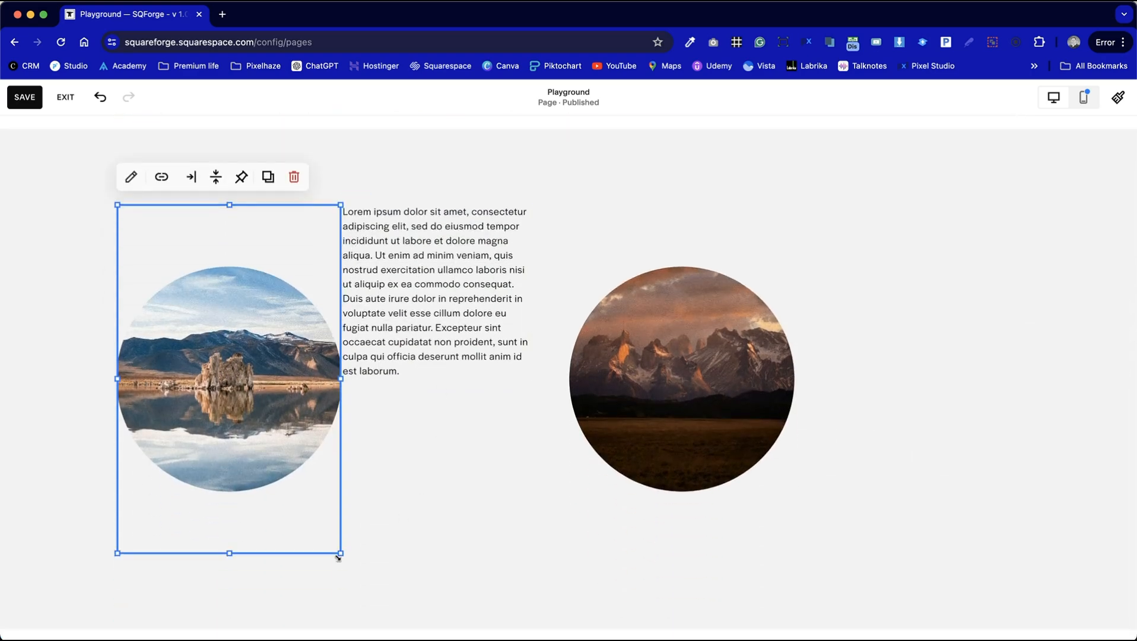
left_click_drag(228, 551, 224, 377)
left_click(427, 447)
left_click(300, 314)
left_click(190, 176)
left_click(187, 206)
left_click(257, 423)
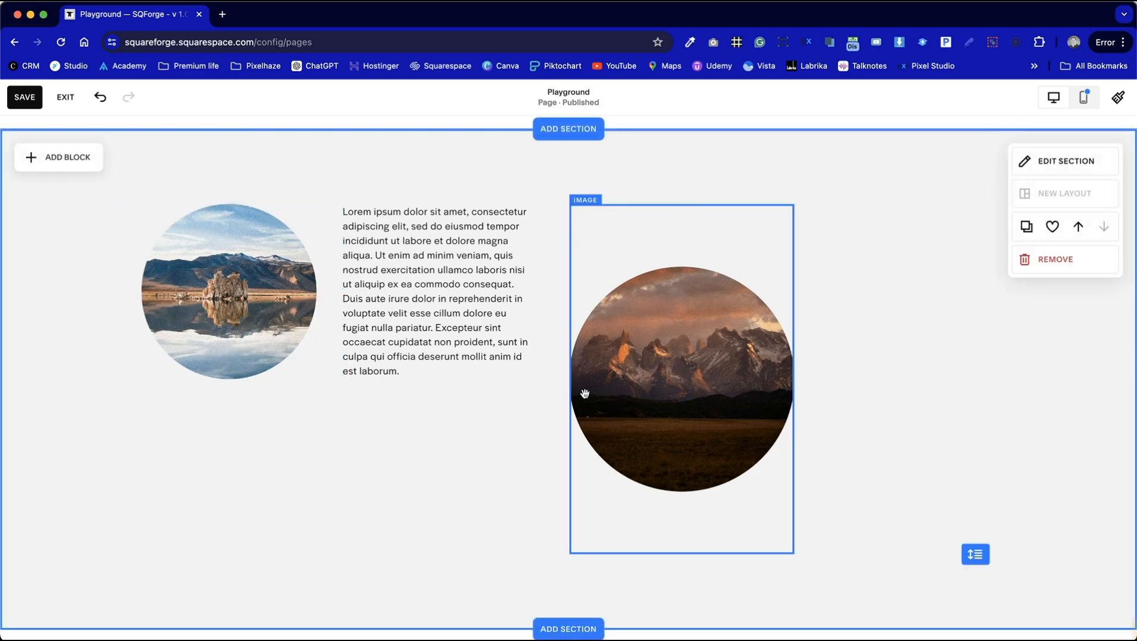
Shorten the mountain image block to match the text block's height and narrow it by one column
left_click(710, 482)
left_click_drag(681, 551, 689, 380)
left_click(696, 414)
left_click(761, 270)
left_click_drag(795, 292, 754, 286)
left_click(553, 285)
Split the first Lorem ipsum sentence into its own paragraph and make it bold
left_click(396, 263)
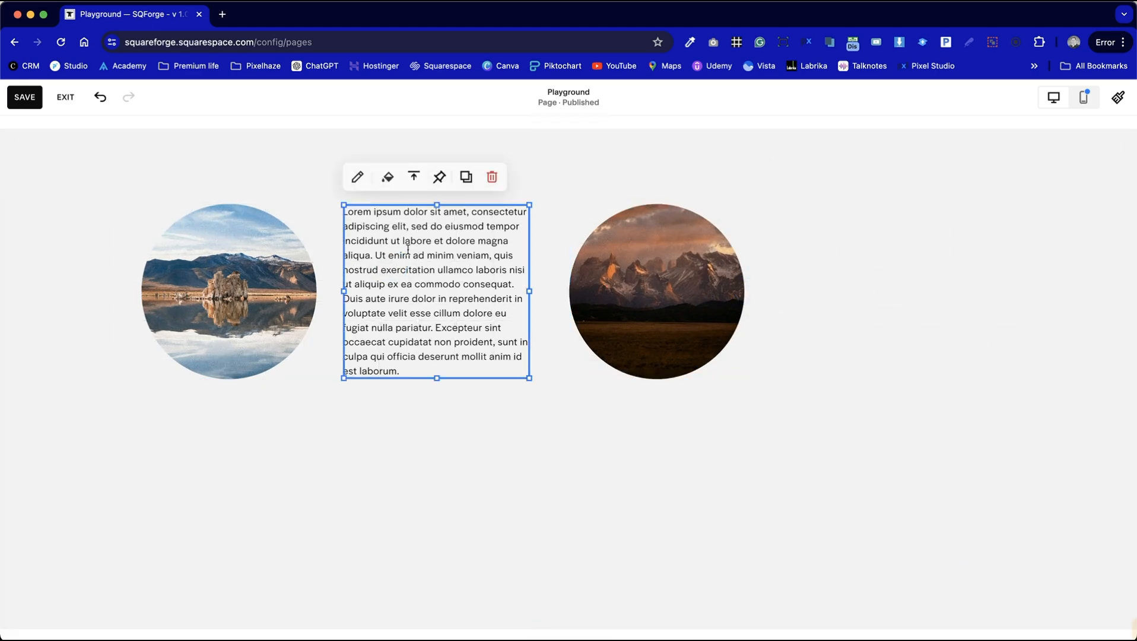
left_click(434, 238)
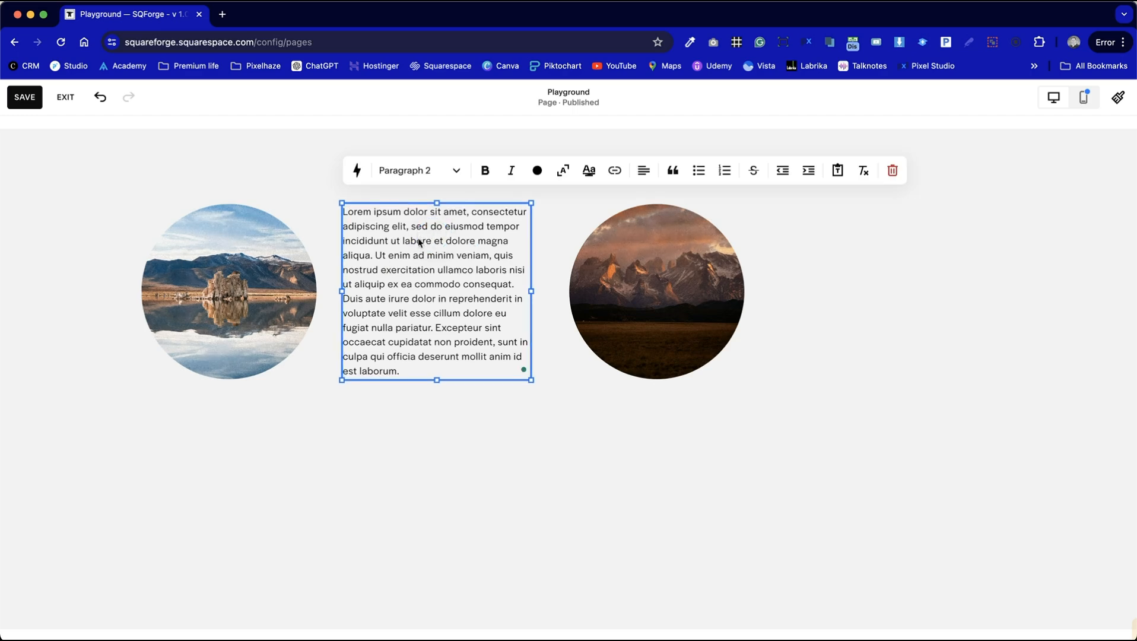
key("Return")
left_click_drag(386, 256, 330, 203)
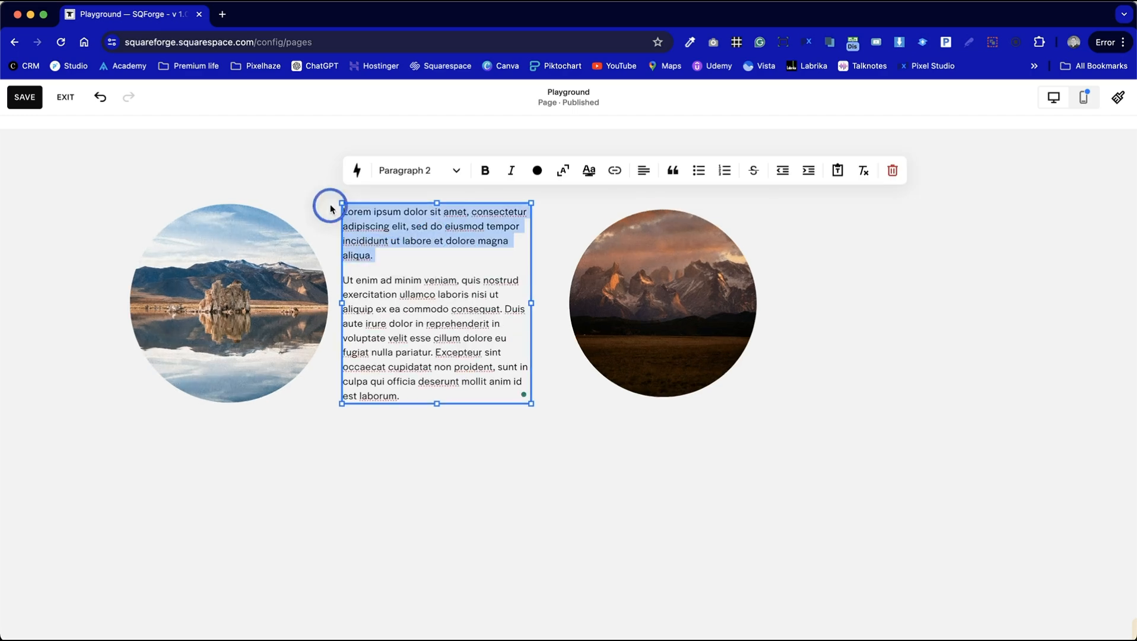
left_click(486, 171)
left_click(287, 170)
Duplicate the text block and place the copy on the far side of the mountain circle
left_click(437, 338)
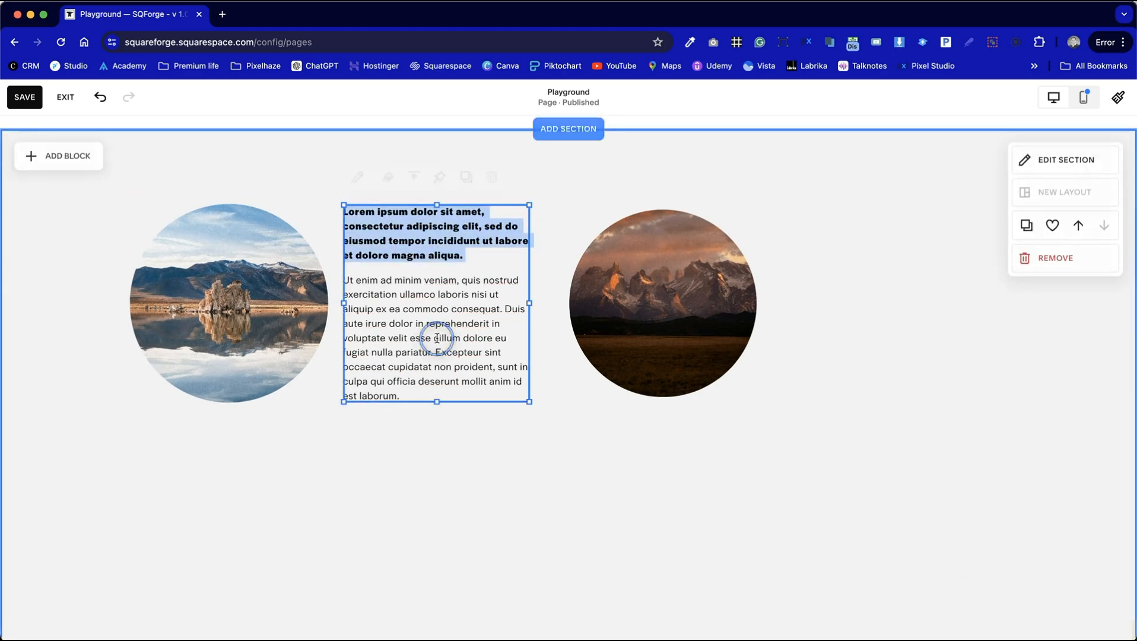
left_click(464, 179)
left_click(490, 480)
left_click_drag(472, 355, 881, 330)
Select all four image and text blocks and shift them together one column to the right
left_click(724, 489)
left_click_drag(862, 480, 205, 244)
left_click_drag(399, 298, 433, 296)
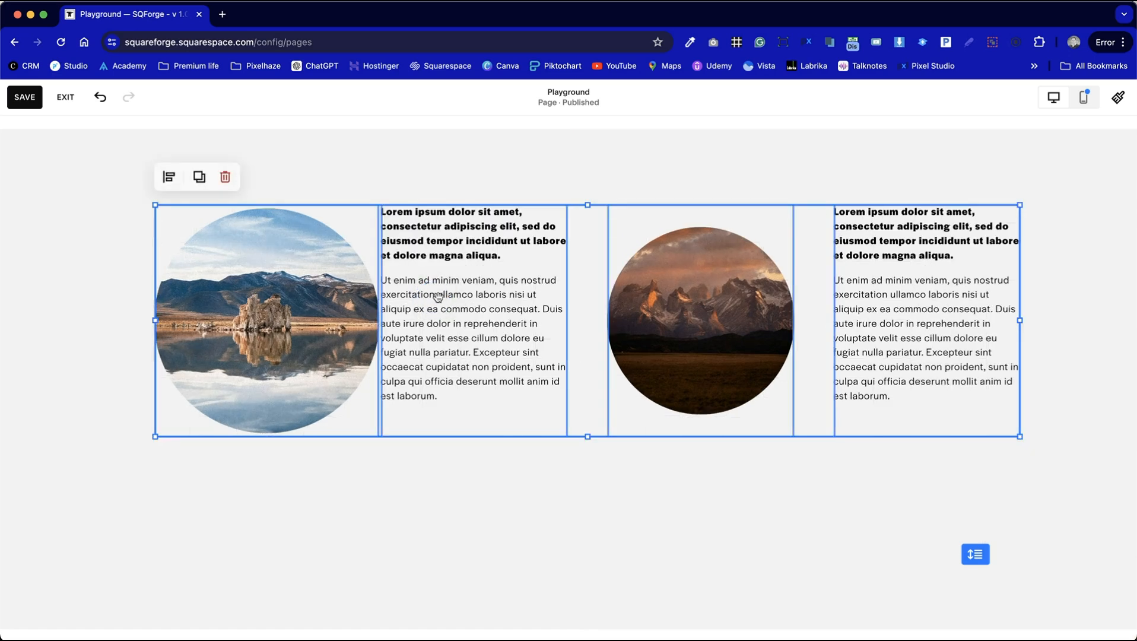
Move the lake image back to the grid's left edge and narrow its block by one column
left_click(404, 456)
left_click(308, 374)
left_click_drag(309, 374, 298, 362)
left_click_drag(368, 355, 568, 320)
left_click(599, 408)
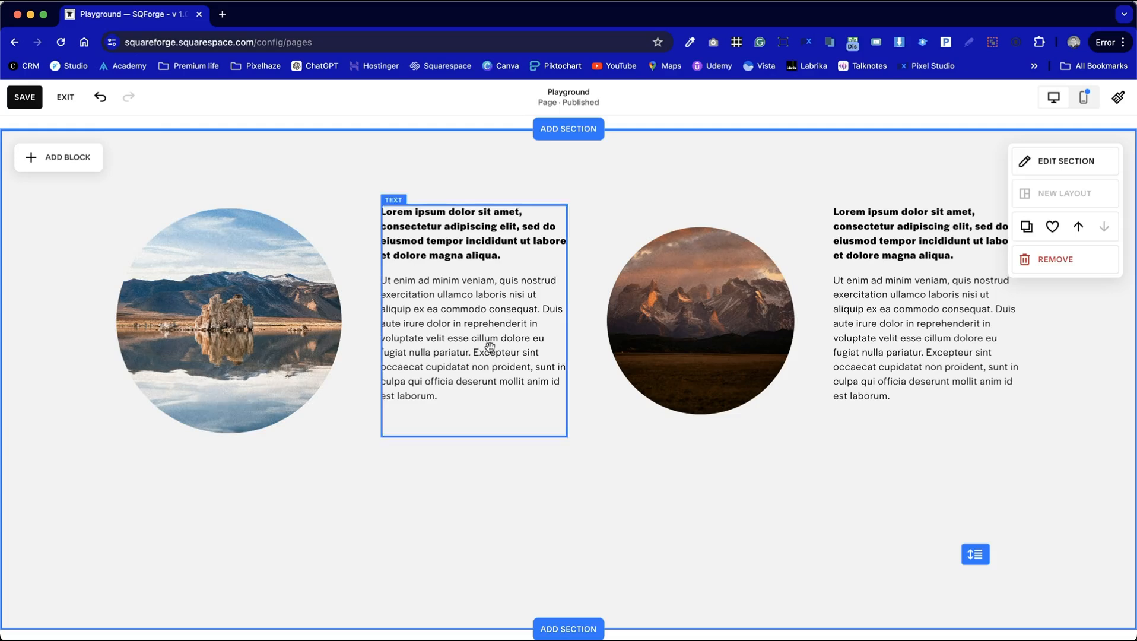
left_click(131, 305)
left_click_drag(341, 321, 304, 319)
Move the first text block, the mountain circle and the second text block each one column to the left
left_click(444, 322)
left_click_drag(444, 322, 401, 319)
left_click_drag(529, 321, 531, 326)
left_click(704, 363)
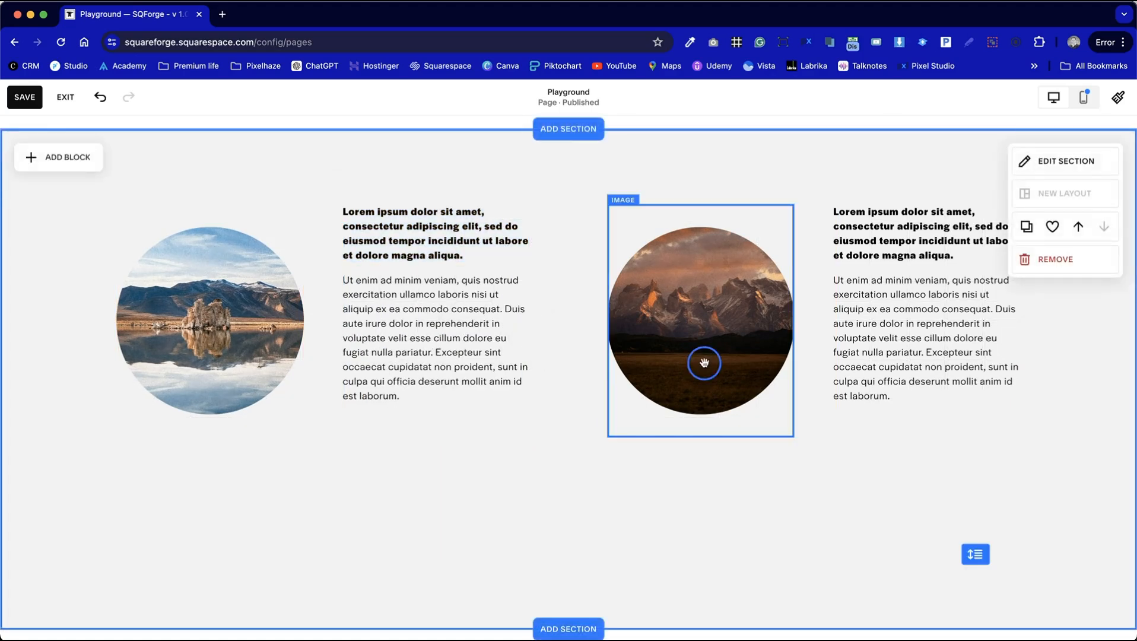
left_click_drag(704, 363, 670, 361)
left_click(762, 486)
left_click_drag(916, 321, 893, 322)
left_click(776, 485)
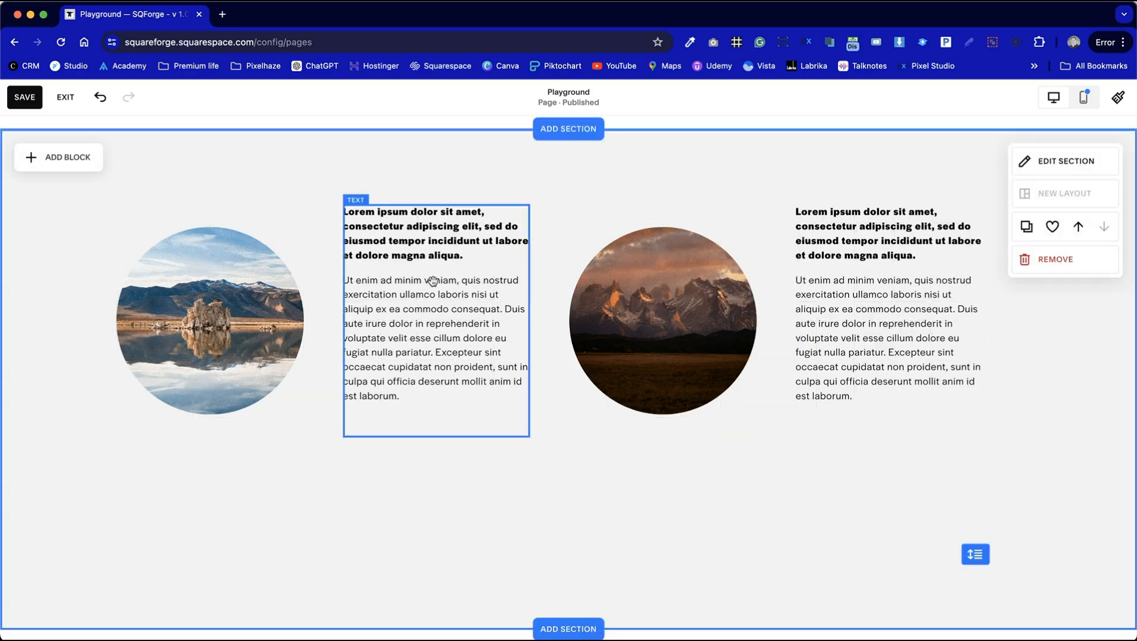
Reduce the heights of the lake and mountain image blocks so both circles sit higher beside their text
left_click(281, 321)
left_click(655, 348)
left_click(208, 386)
left_click_drag(211, 436, 215, 386)
left_click(609, 355)
left_click_drag(661, 440, 665, 399)
mouse_move(665, 324)
left_mouse_down()
mouse_move(671, 341)
mouse_move(671, 330)
left_mouse_up()
mouse_move(201, 309)
left_mouse_down()
mouse_move(203, 332)
mouse_move(202, 309)
left_mouse_up()
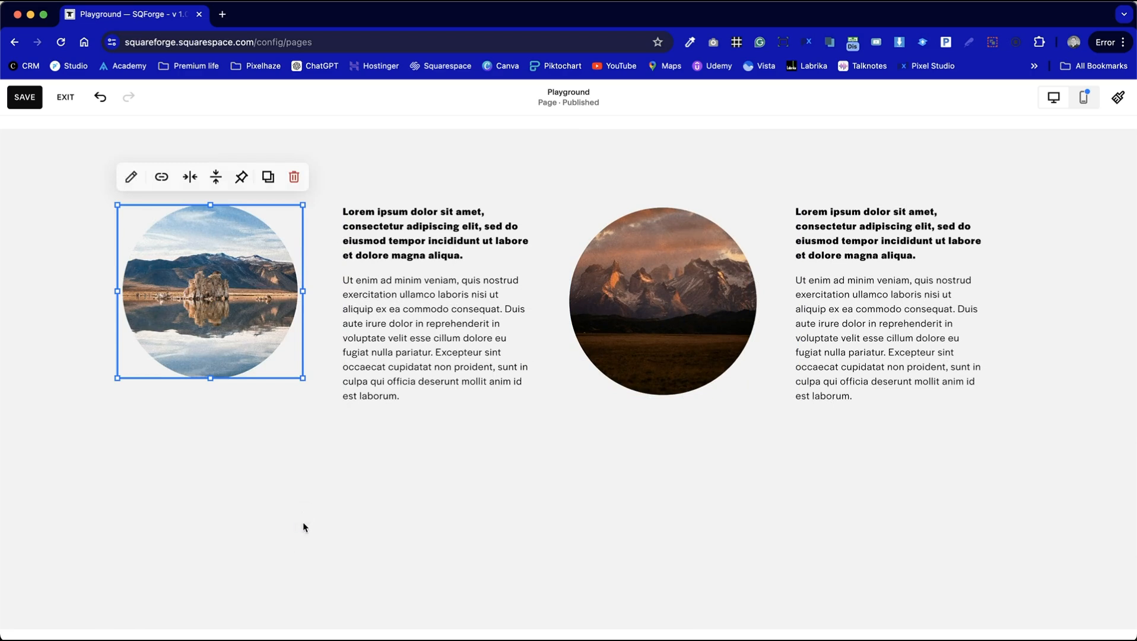
left_click(304, 514)
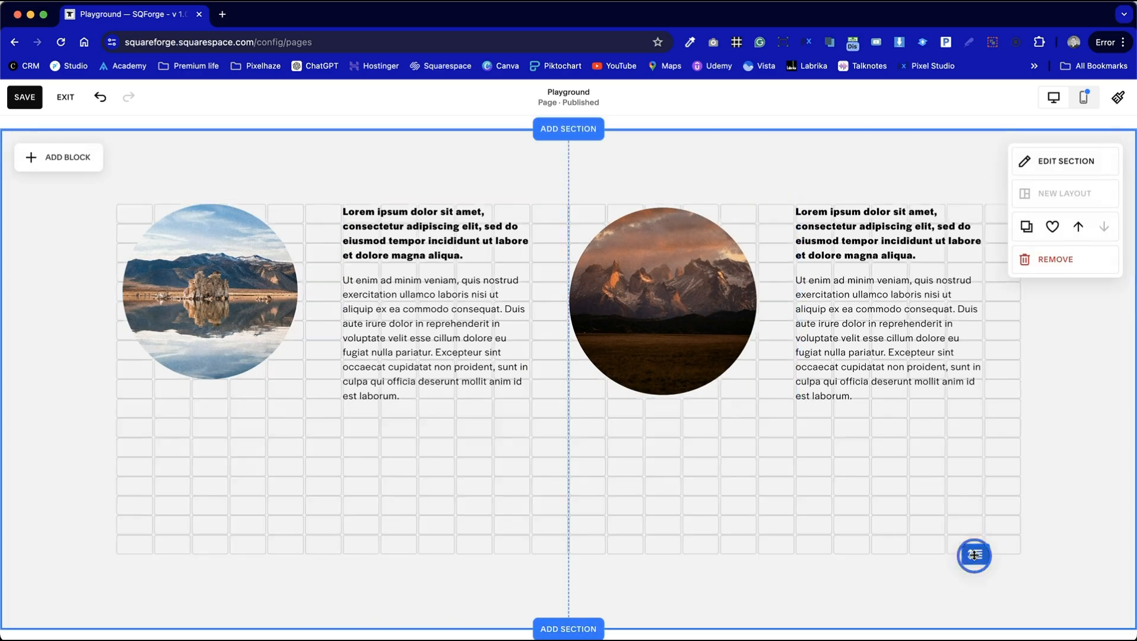
Shorten the section to remove the empty rows below the blocks and save the page
left_click(975, 555)
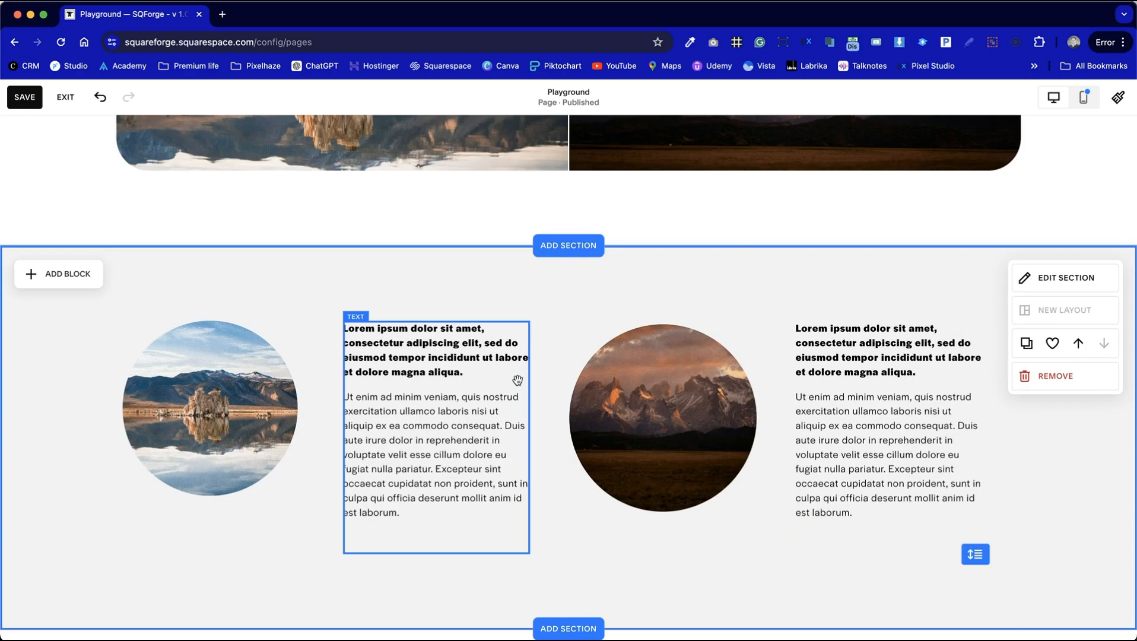
scroll(608, 386, "up", 7)
scroll(609, 385, "down", 7)
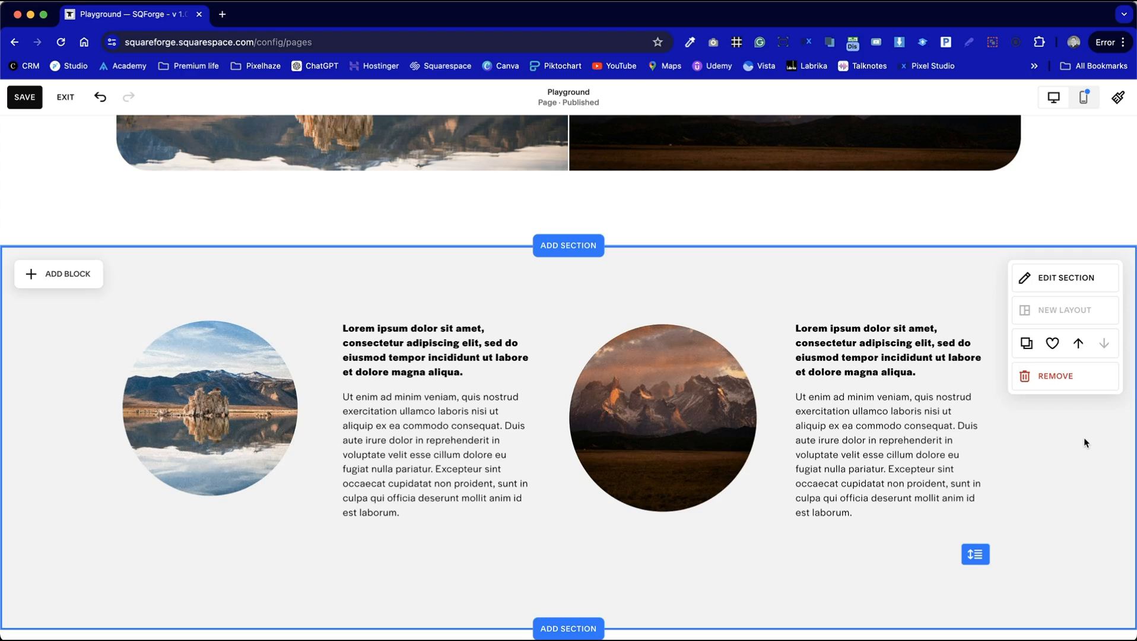
left_click(24, 97)
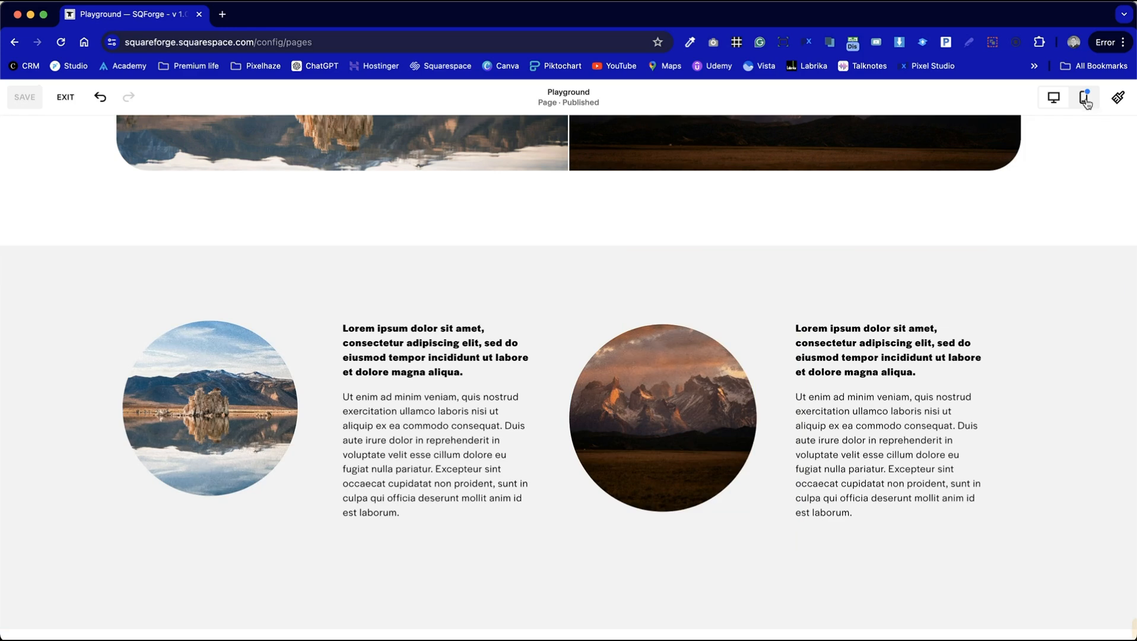
Switch to the mobile layout and narrow the lake image block to three columns
left_click(1085, 101)
scroll(653, 390, "down", 3)
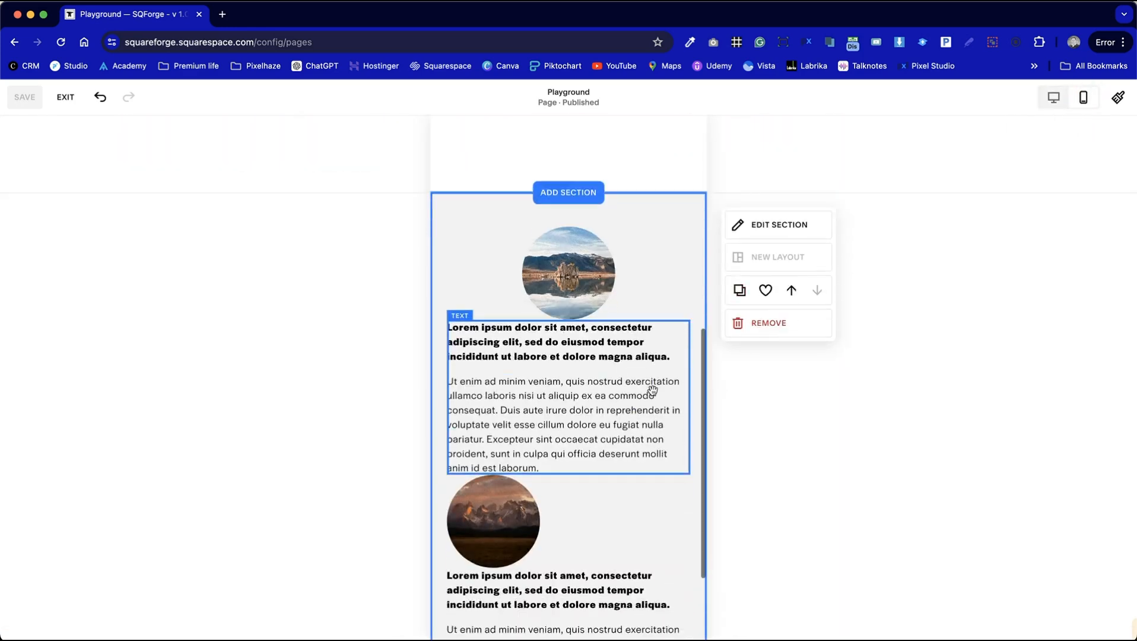
scroll(653, 390, "up", 1)
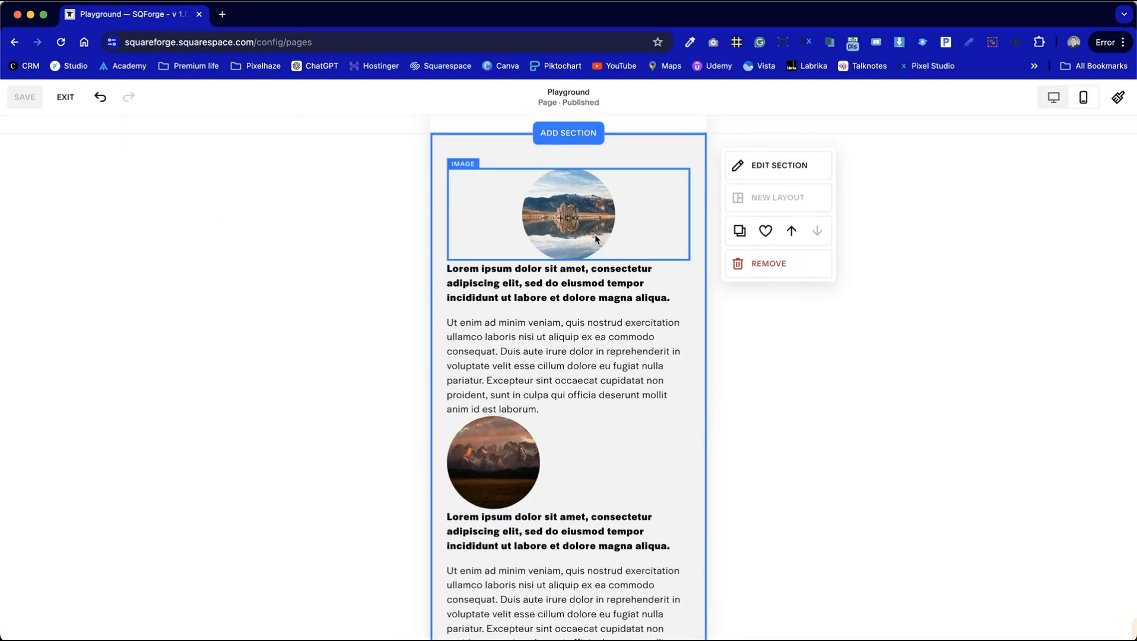
left_click(664, 221)
left_click_drag(688, 209, 541, 208)
Move the text below the lake circle down to open a gap between them, and reposition the blocks underneath
left_click(635, 231)
left_click_drag(595, 319, 596, 349)
left_click_drag(568, 570, 509, 387)
left_click(571, 507)
Narrow the mountain image block to three columns and position its text block one row below the circle
scroll(571, 508, "down", 3)
left_click_drag(690, 381, 543, 374)
left_click(617, 406)
left_click_drag(534, 527, 532, 482)
scroll(535, 482, "down", 1)
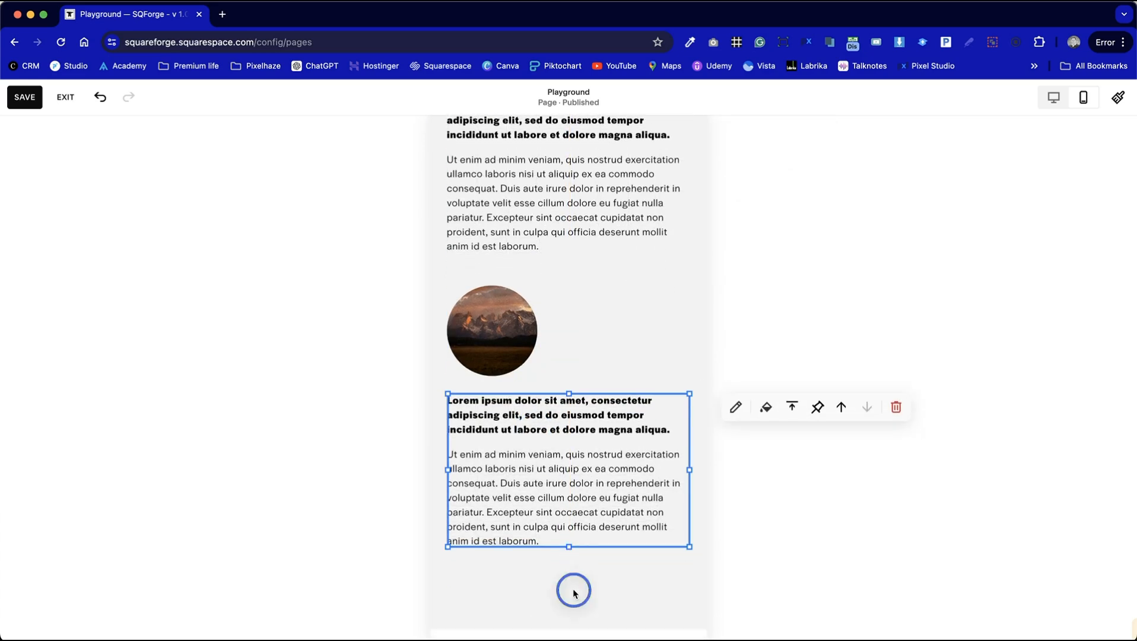
left_click(573, 589)
Select the mountain circle and its text block together and move them two rows down
scroll(624, 370, "up", 5)
scroll(624, 366, "down", 4)
left_click_drag(626, 367, 469, 534)
left_click(498, 317)
left_click_drag(587, 398, 464, 504)
left_click_drag(494, 364, 495, 394)
left_click(591, 344)
Narrow the mountain text block to the five columns beside the circle and raise it level with the circle's top
scroll(552, 558, "down", 1)
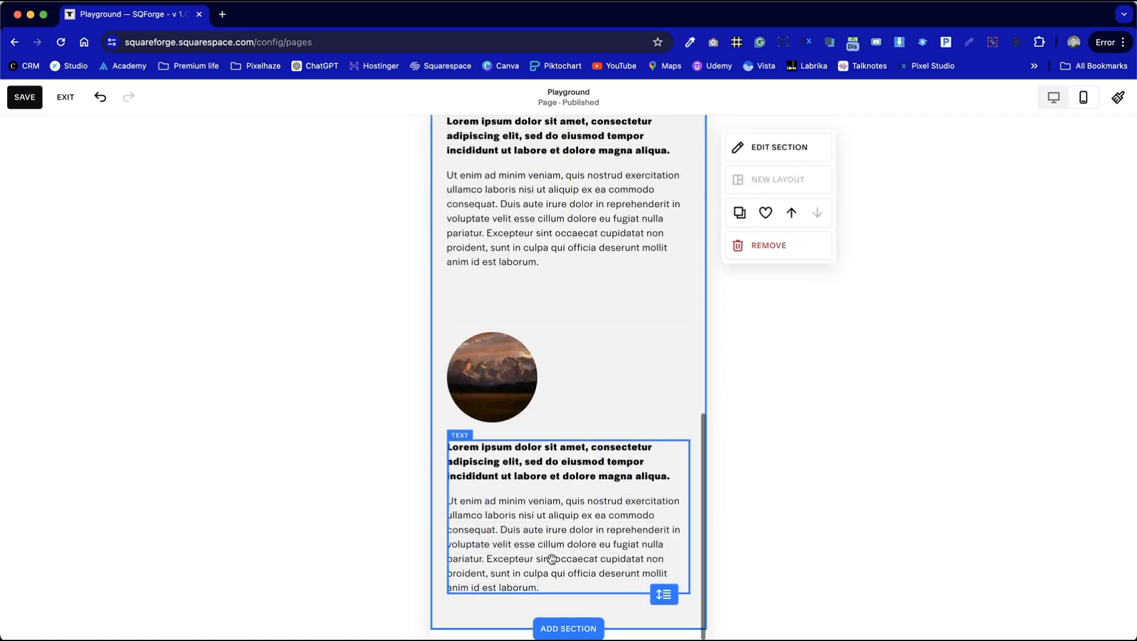
left_click(650, 509)
left_click_drag(448, 516, 539, 520)
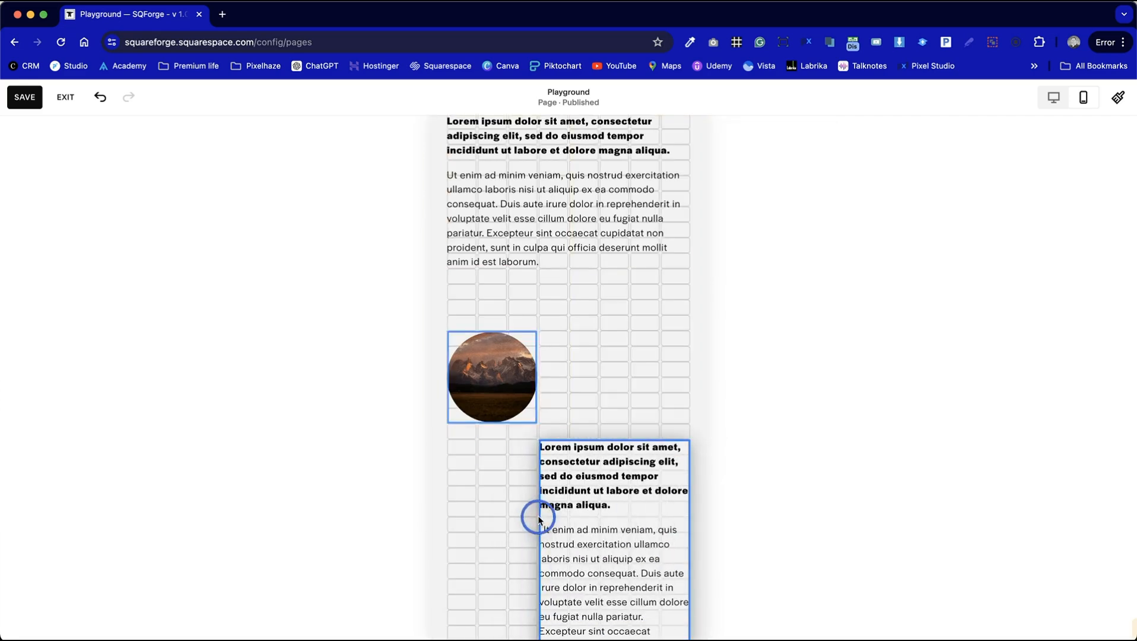
left_click_drag(620, 562, 623, 452)
left_click(497, 475)
Shrink the mountain circle to two columns wide and shorten its block to fit
left_click(520, 372)
left_click_drag(534, 372, 507, 374)
left_click(515, 452)
left_click(474, 416)
left_click_drag(474, 416, 475, 394)
left_click(483, 443)
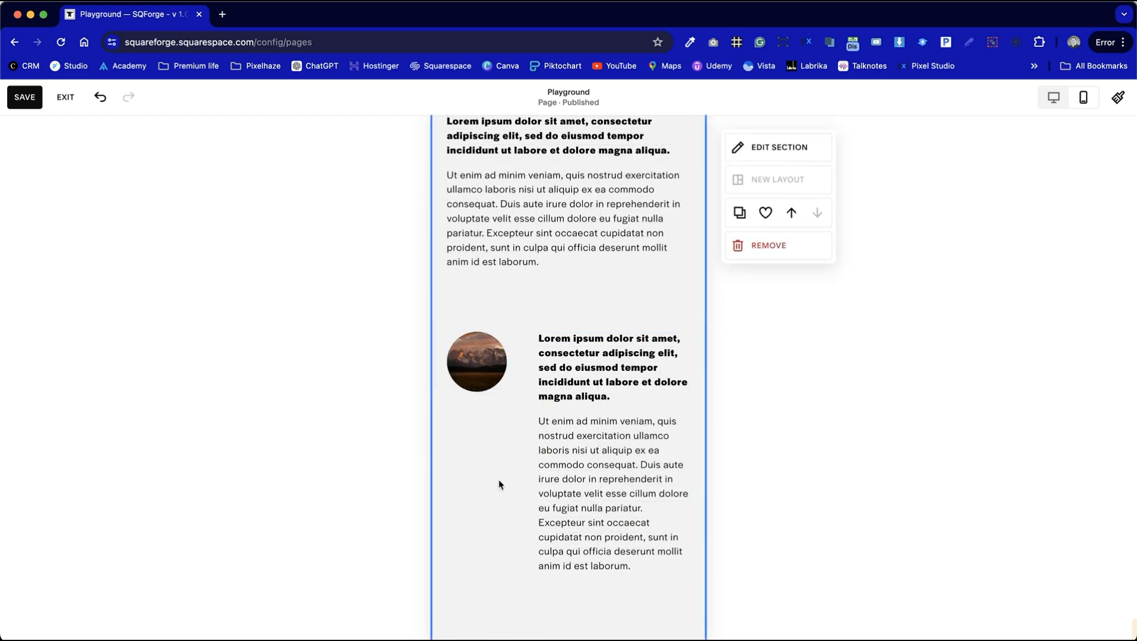
Narrow the lake text block to five columns and move it up beside the lake circle, level with its top
scroll(497, 485, "up", 5)
scroll(497, 485, "down", 6)
scroll(496, 485, "up", 4)
left_click(517, 346)
left_click_drag(448, 352, 591, 251)
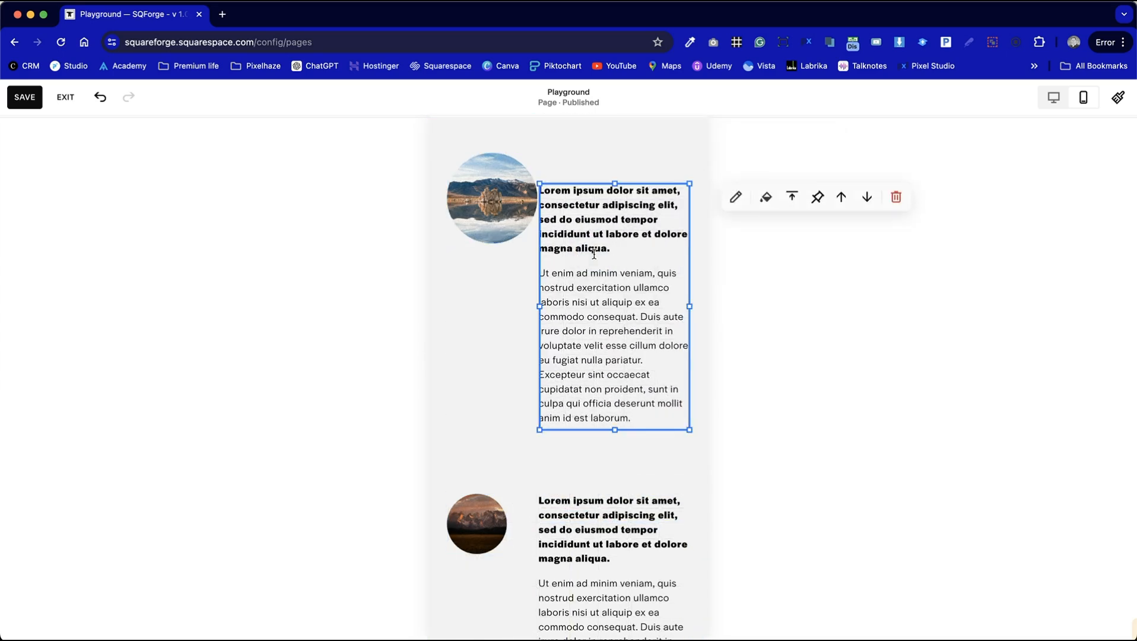
left_click(505, 285)
left_click_drag(580, 289, 581, 257)
Shrink the lake circle to two columns wide and reduce its block height to match
left_click(500, 211)
left_click_drag(537, 197, 507, 198)
left_click_drag(477, 243, 476, 213)
left_click(483, 295)
Move the mountain circle and its text up together, and shorten the section to end just below the text
left_click_drag(475, 475, 564, 485)
left_click(507, 373)
scroll(508, 373, "down", 5)
left_click_drag(666, 597, 666, 446)
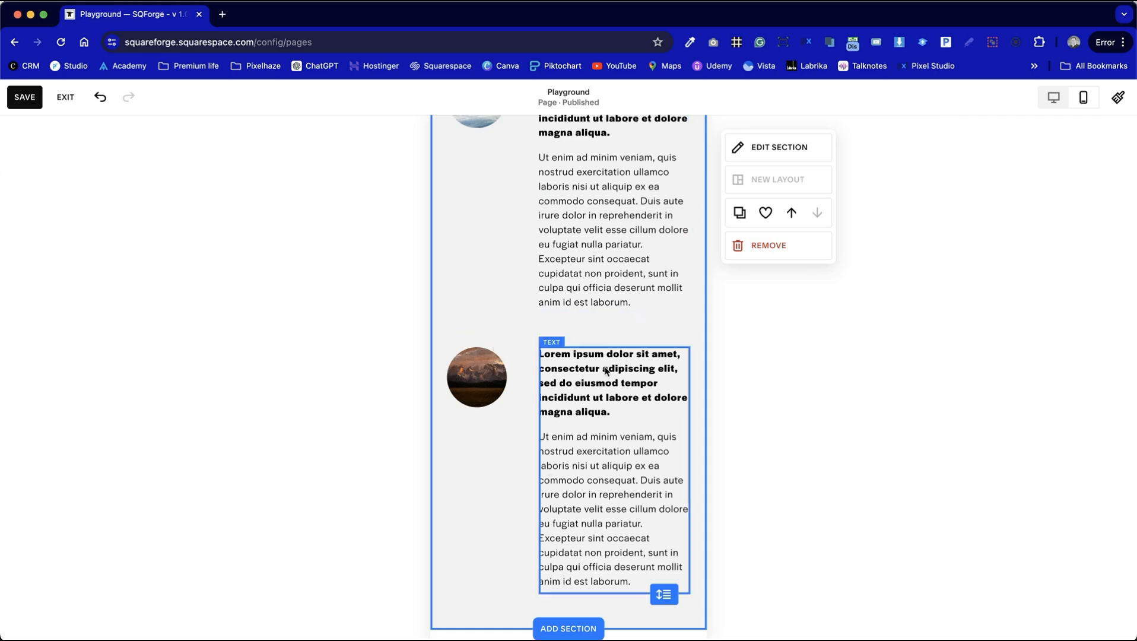
Narrow the mountain image in the upper section to four columns, keeping its rounded side against the section's edge
scroll(591, 364, "up", 10)
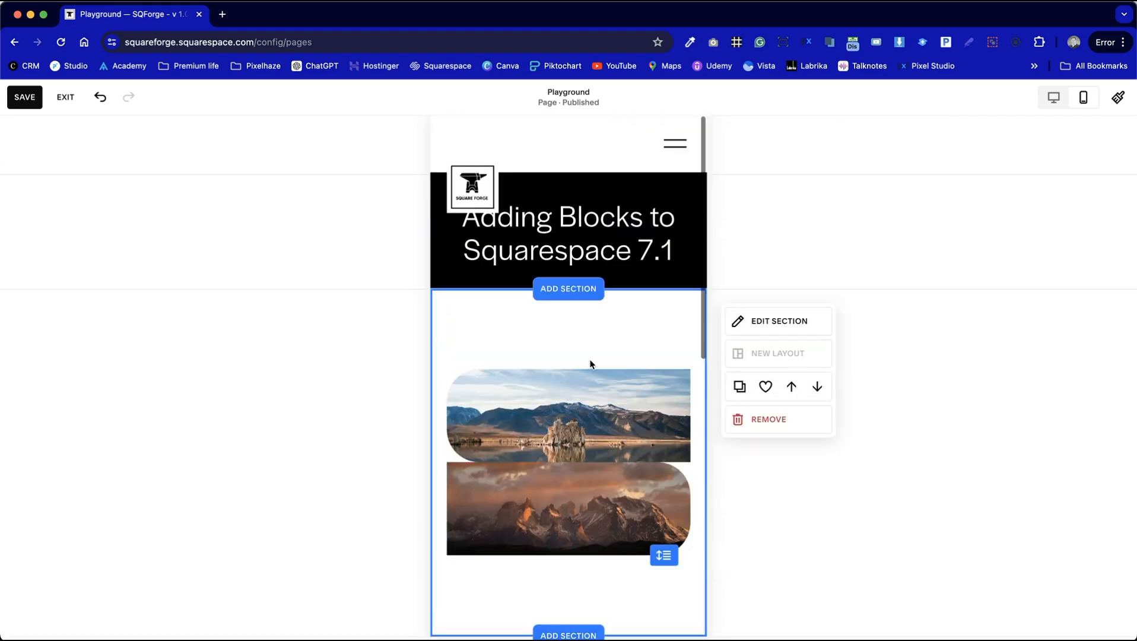
scroll(311, 315, "down", 3)
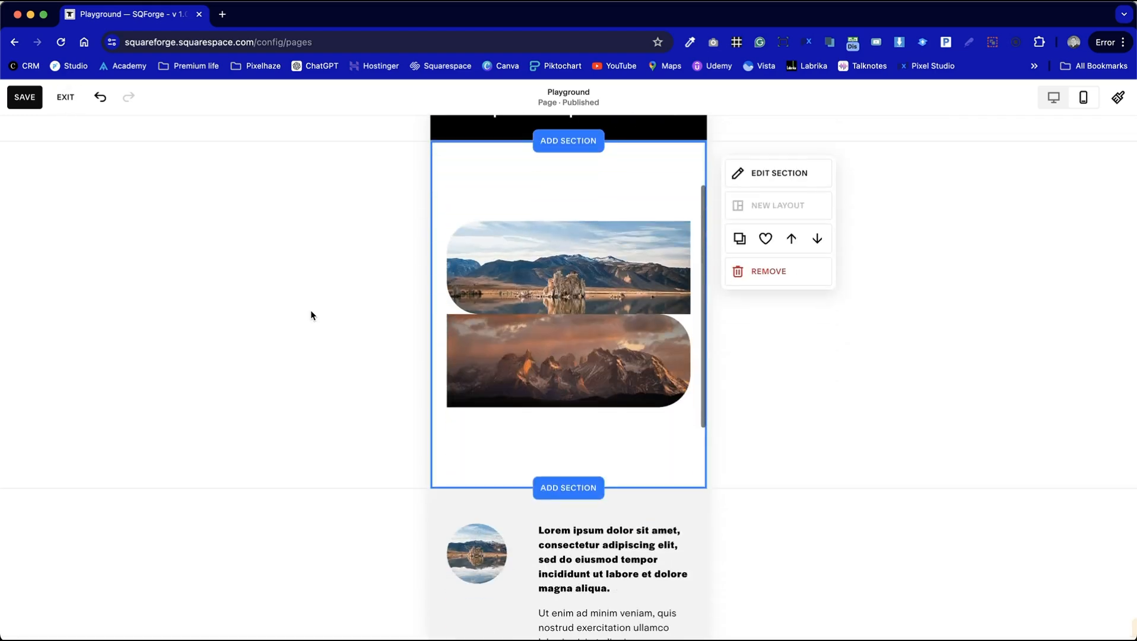
left_click(570, 340)
left_click_drag(447, 360, 575, 363)
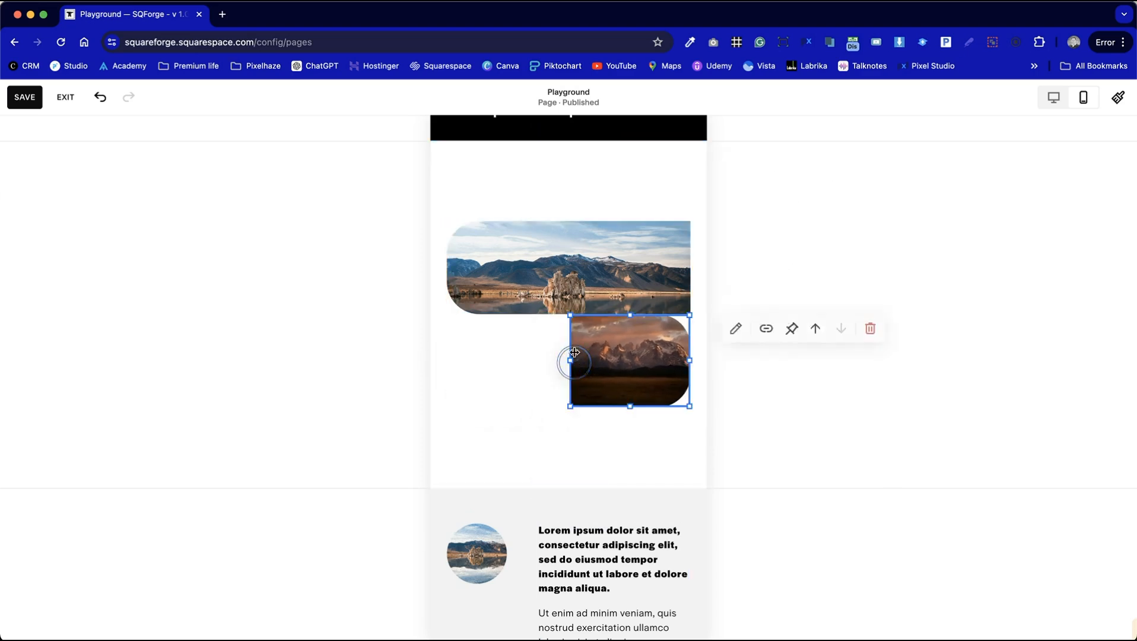
Narrow the lake image in the upper section's mobile layout and reposition it alongside the narrowed mountain image
left_click(644, 280)
left_click_drag(694, 263, 517, 367)
left_click(579, 264)
left_click(504, 277)
left_click_drag(505, 276, 615, 277)
left_click(618, 392)
left_click(660, 294)
left_click(745, 361)
Return to the desktop layout and remove the section containing the two large rounded-corner images
scroll(758, 365, "down", 1)
scroll(758, 366, "down", 5)
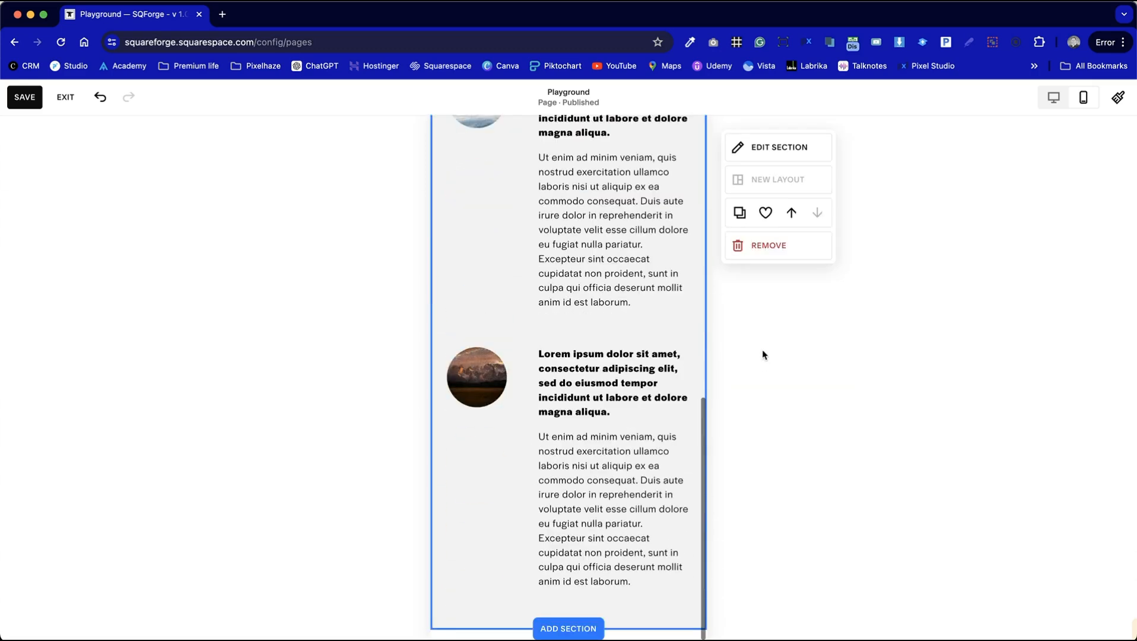
left_click(1054, 97)
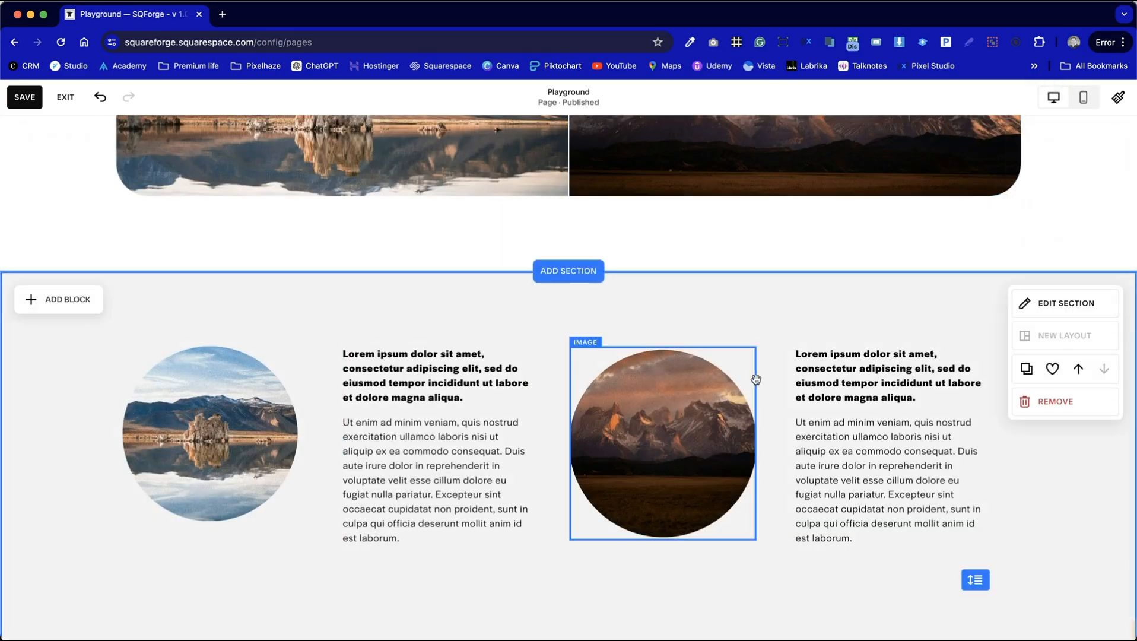
scroll(755, 378, "up", 5)
scroll(755, 378, "down", 5)
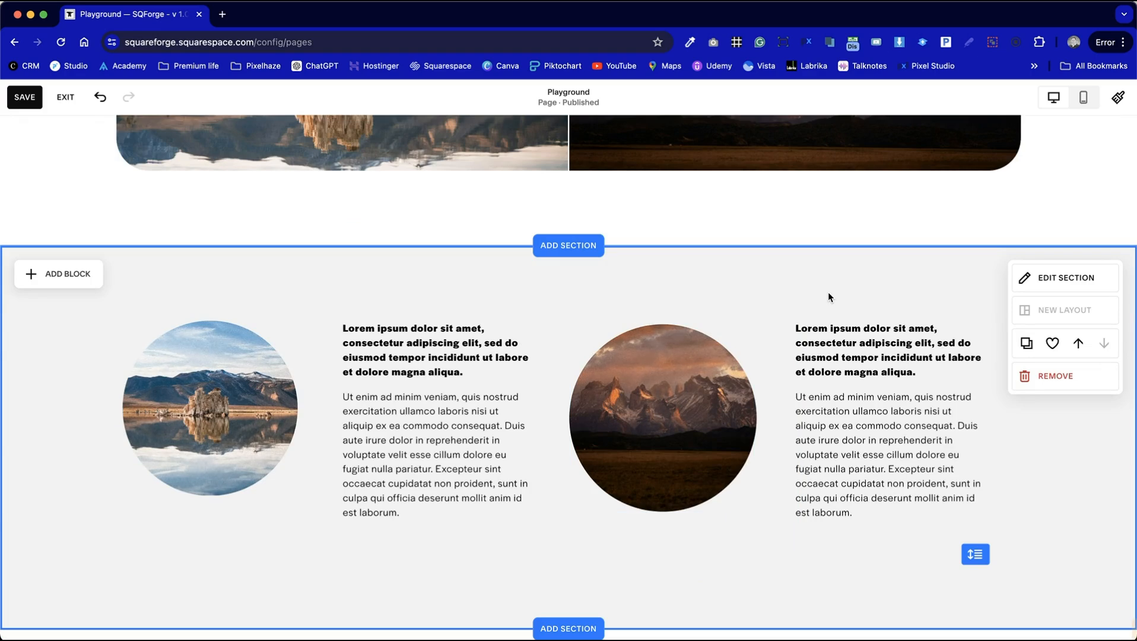
scroll(828, 293, "up", 8)
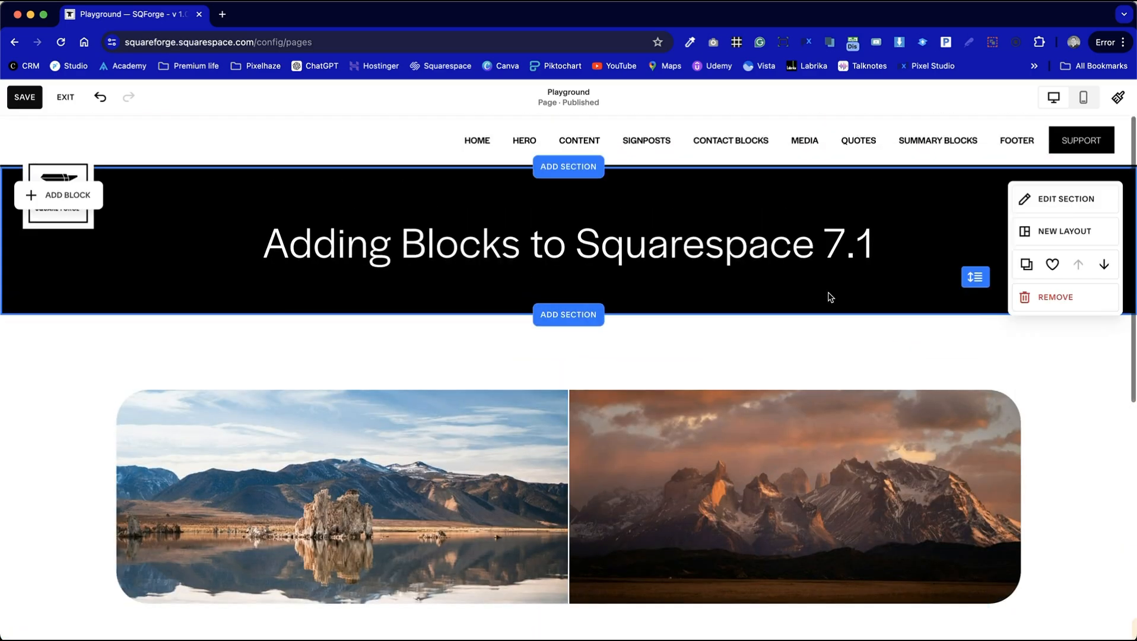
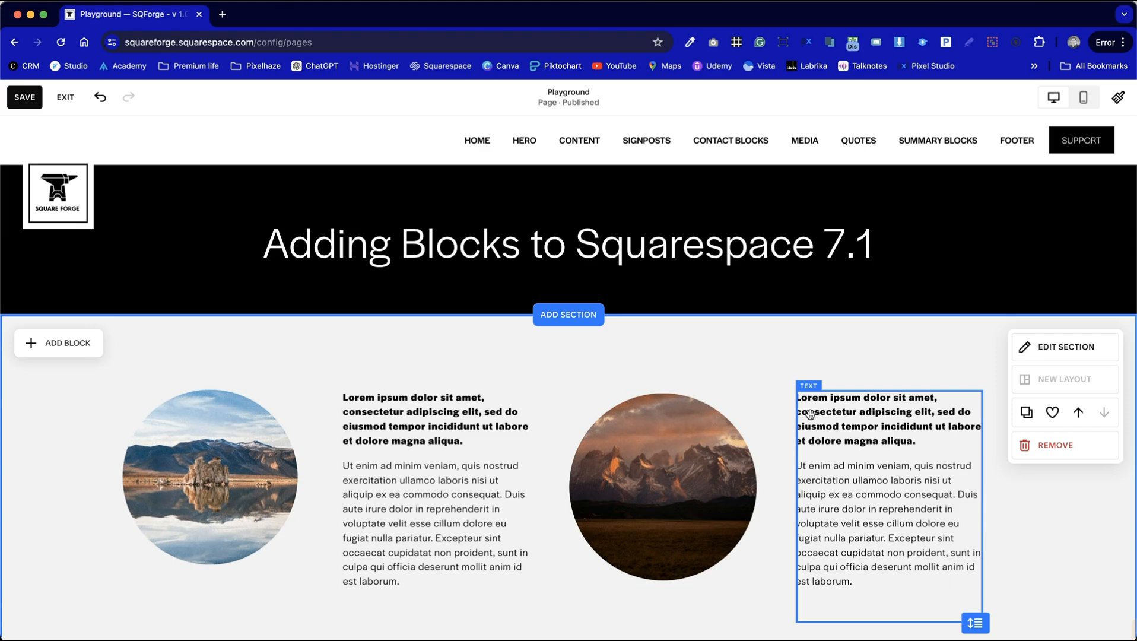
Link the lake circle to the Contact: Call To Action page by searching the site's pages for "contact"
scroll(684, 368, "down", 3)
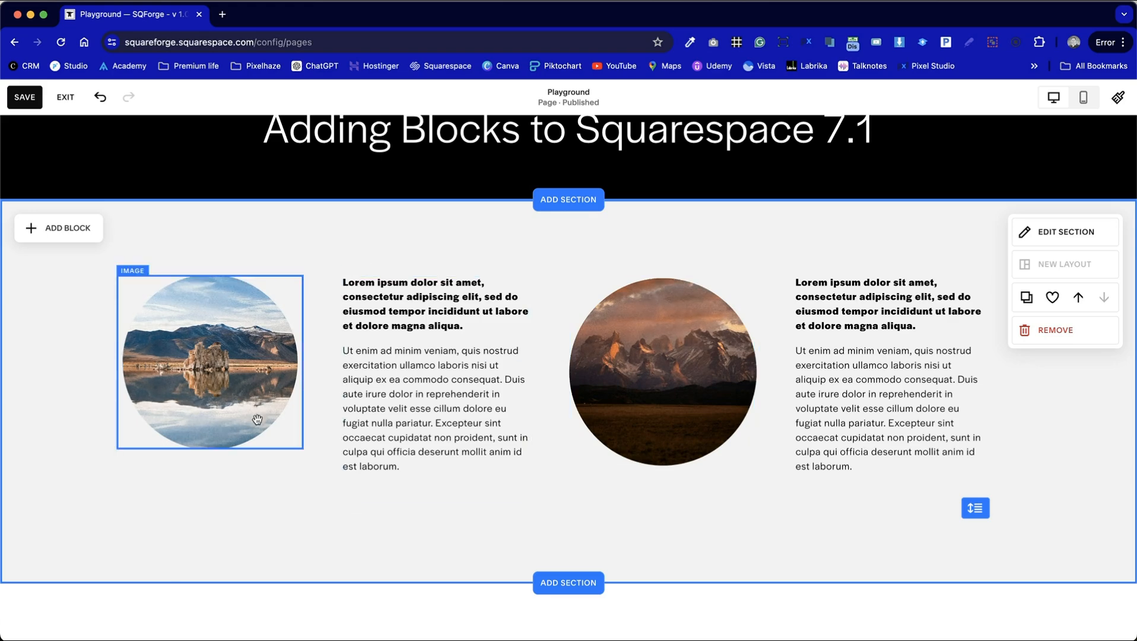
left_click(236, 364)
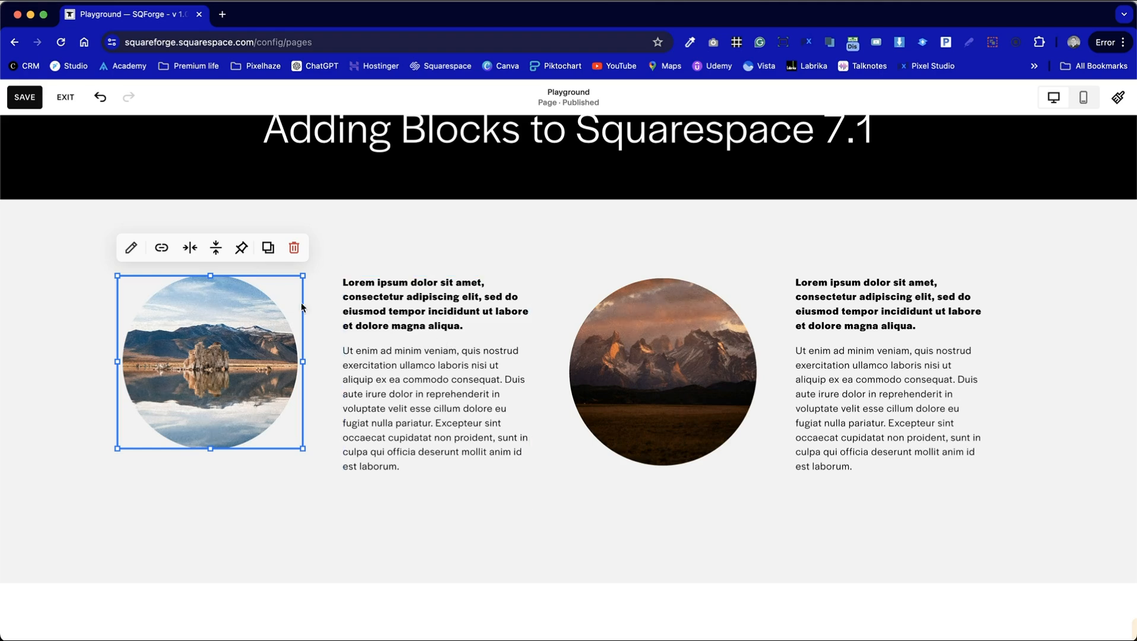
left_click(164, 250)
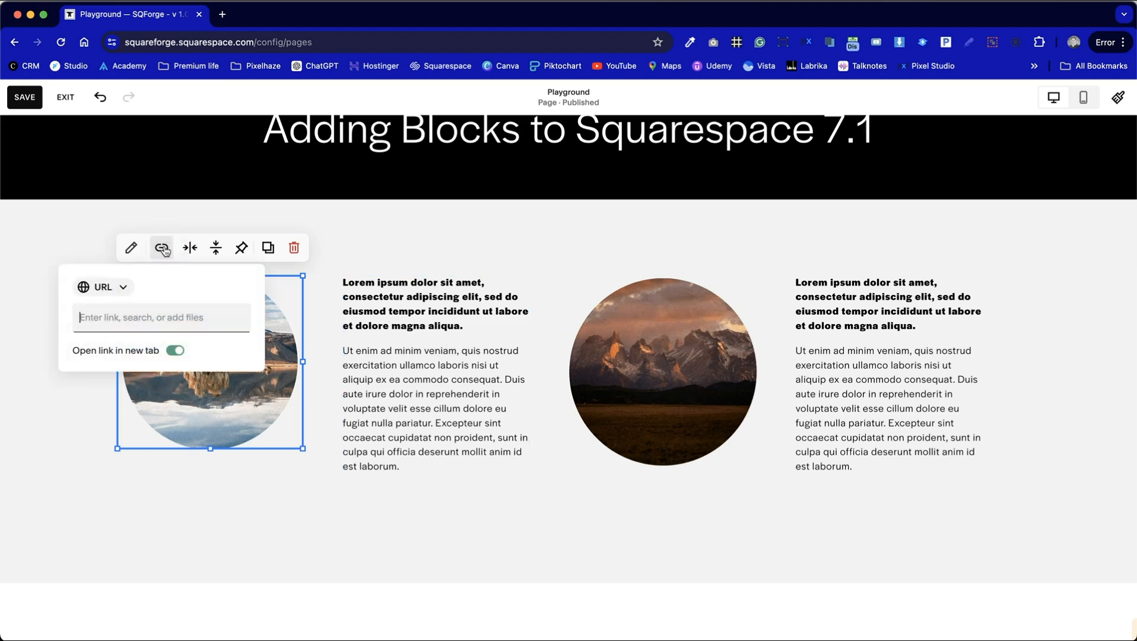
left_click(93, 319)
scroll(153, 466, "down", 12)
scroll(154, 466, "down", 4)
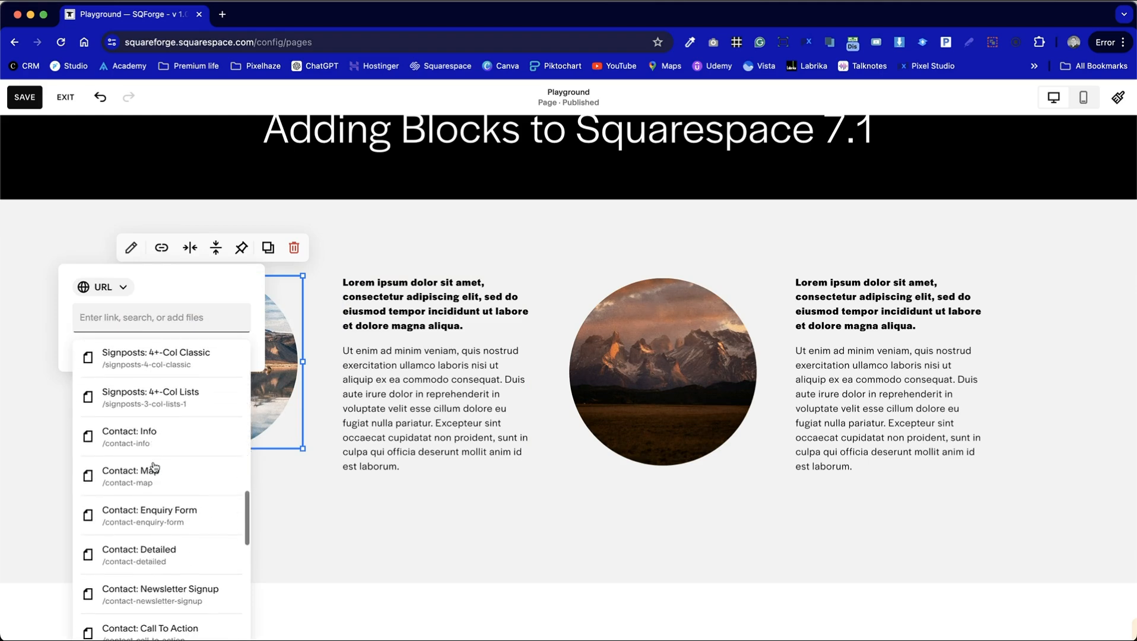
type("contact")
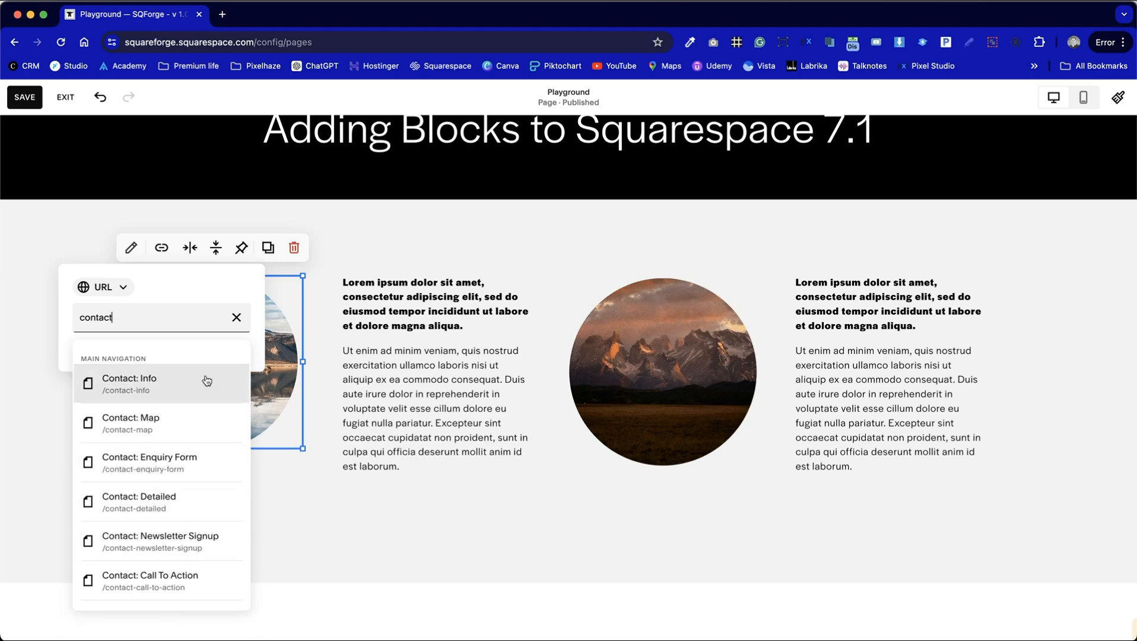
left_click(167, 594)
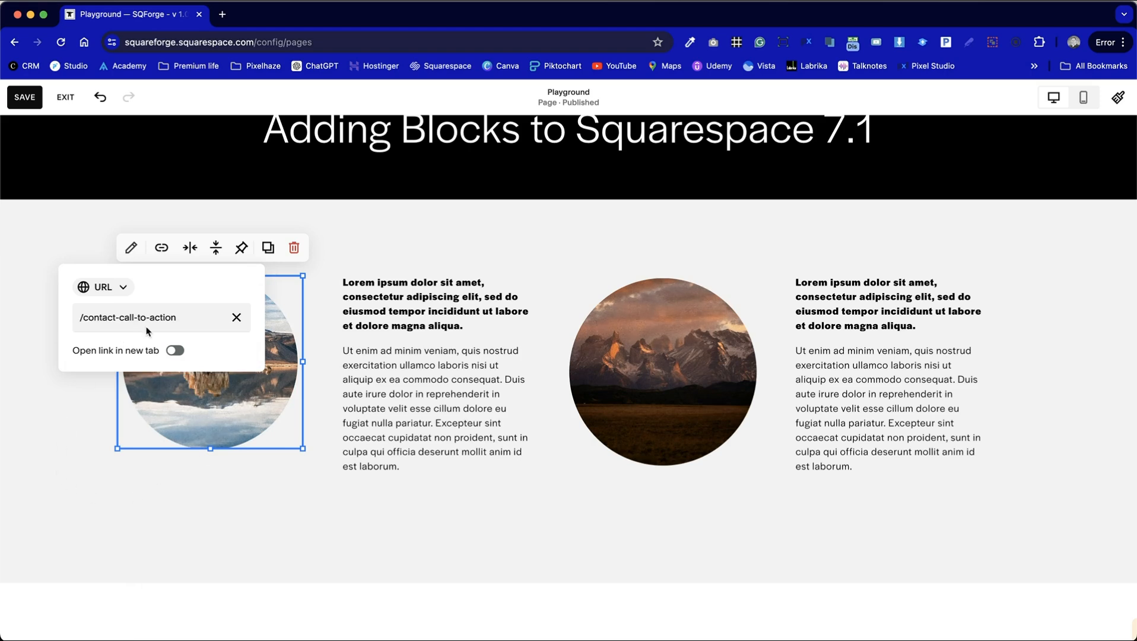
Copy the lake circle's /contact-call-to-action path and link the mountain circle to the same page
left_click_drag(183, 317, 41, 313)
key("super+c")
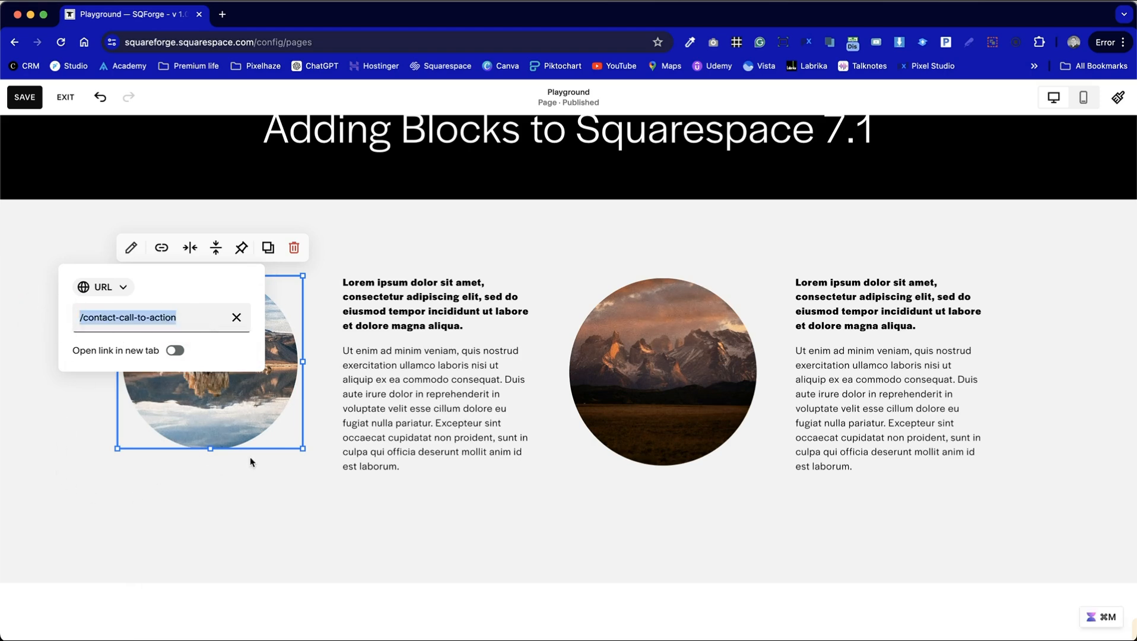
left_click(261, 514)
left_click(710, 389)
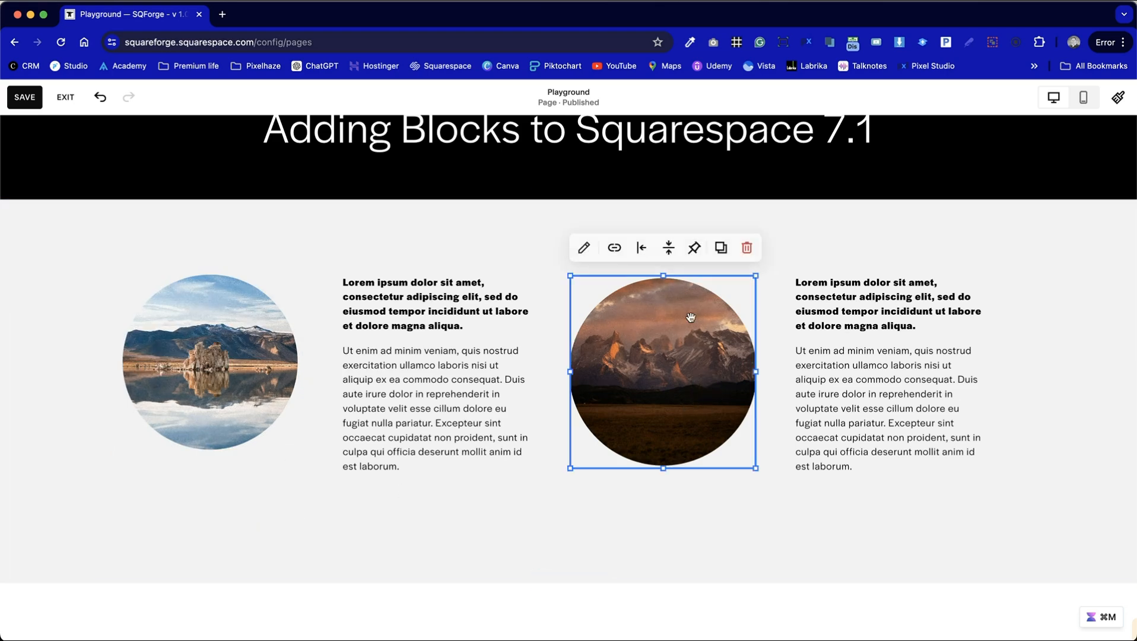
left_click(616, 251)
key("super+v")
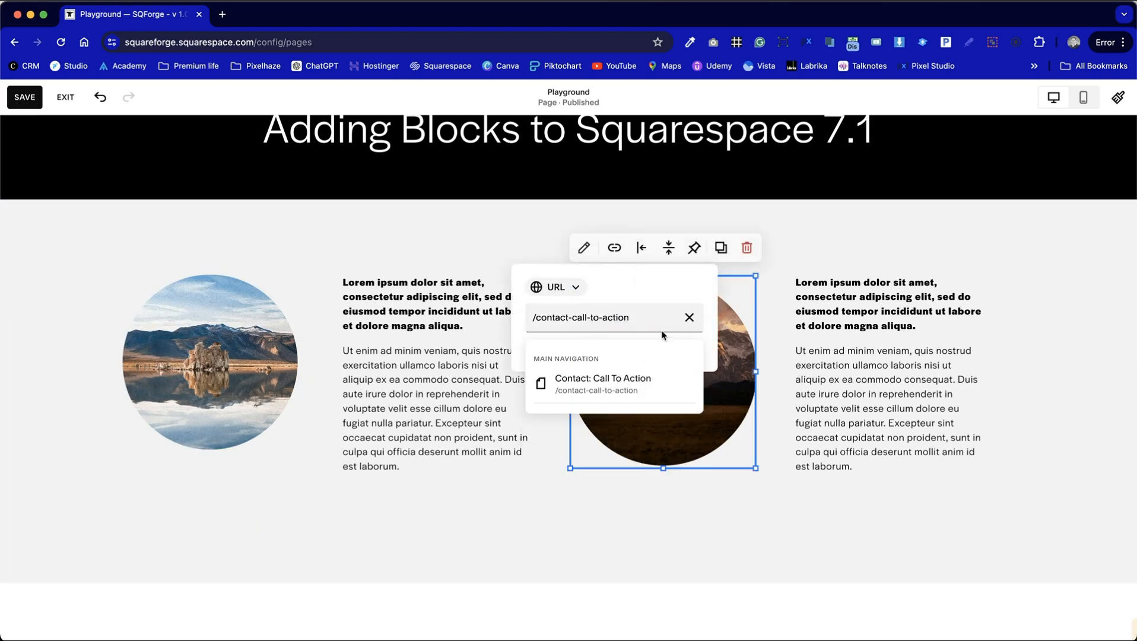
left_click(588, 391)
left_click(668, 495)
left_click(686, 411)
Edit the mountain circle's link so that it opens in a new tab
left_click(615, 248)
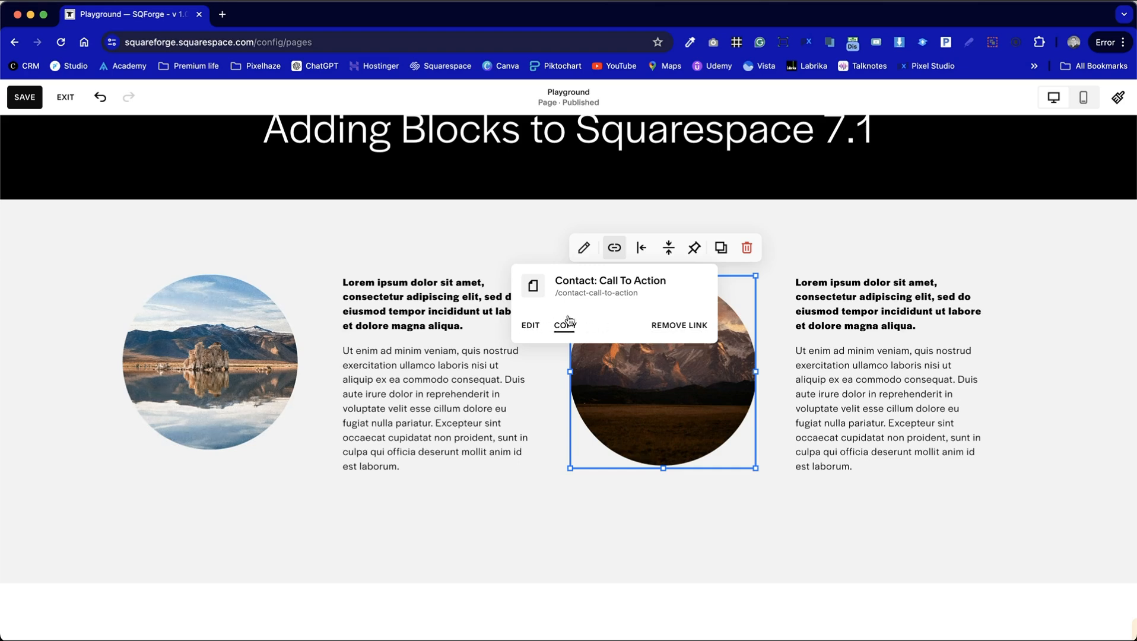
left_click(532, 326)
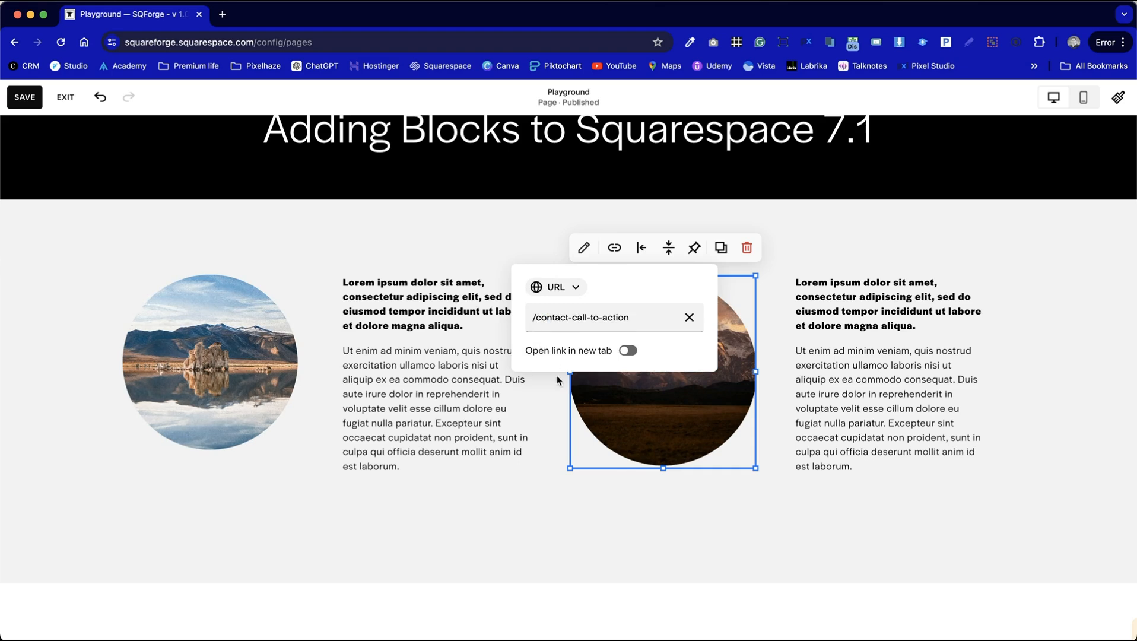
left_click(643, 316)
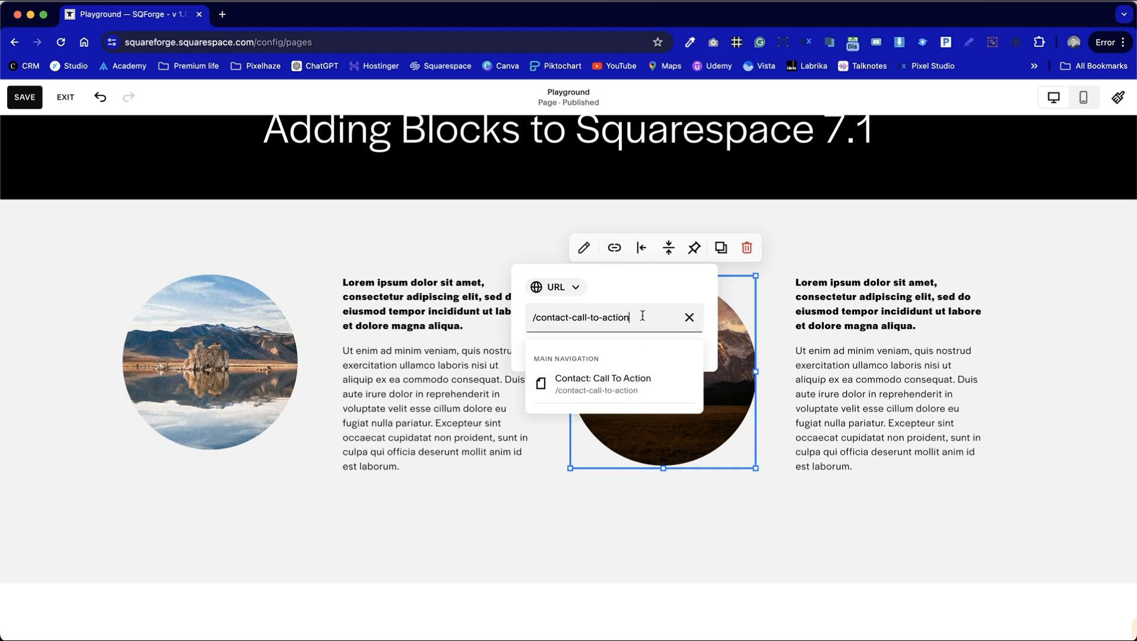
left_click(650, 335)
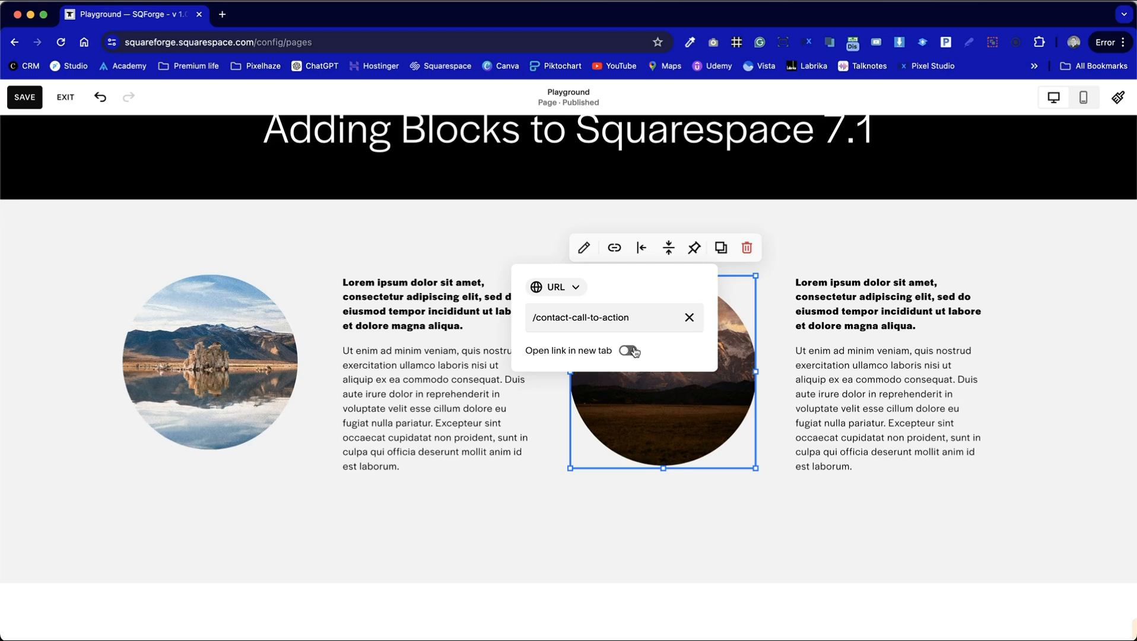
left_click(630, 351)
left_click(179, 237)
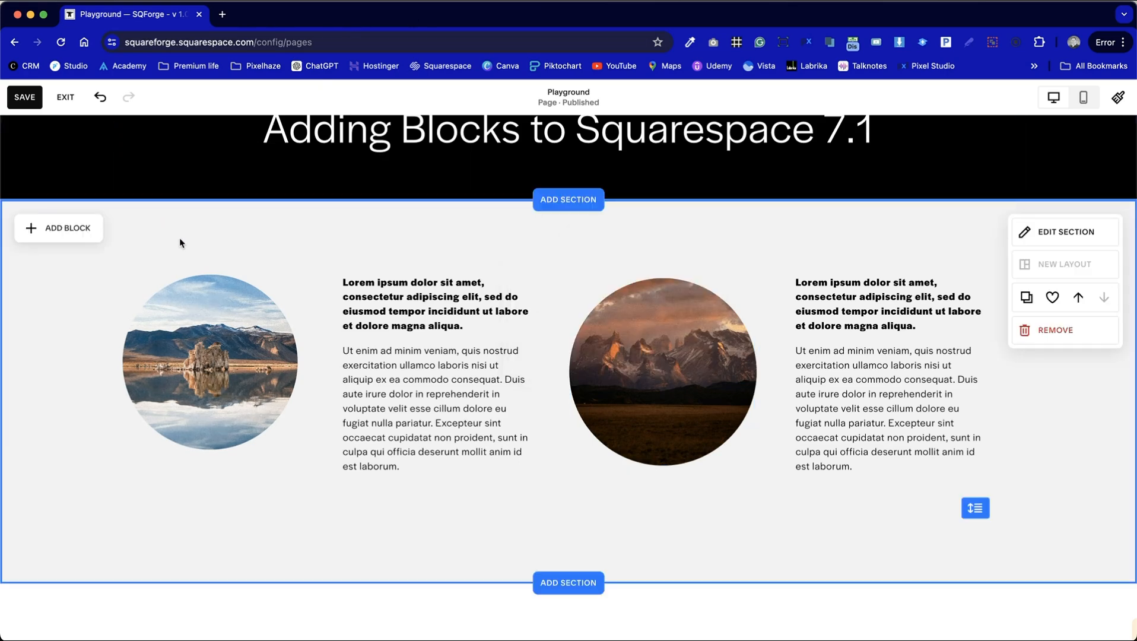
Place the mountain circle over the lake circle and shorten its block to the same height
left_click(650, 384)
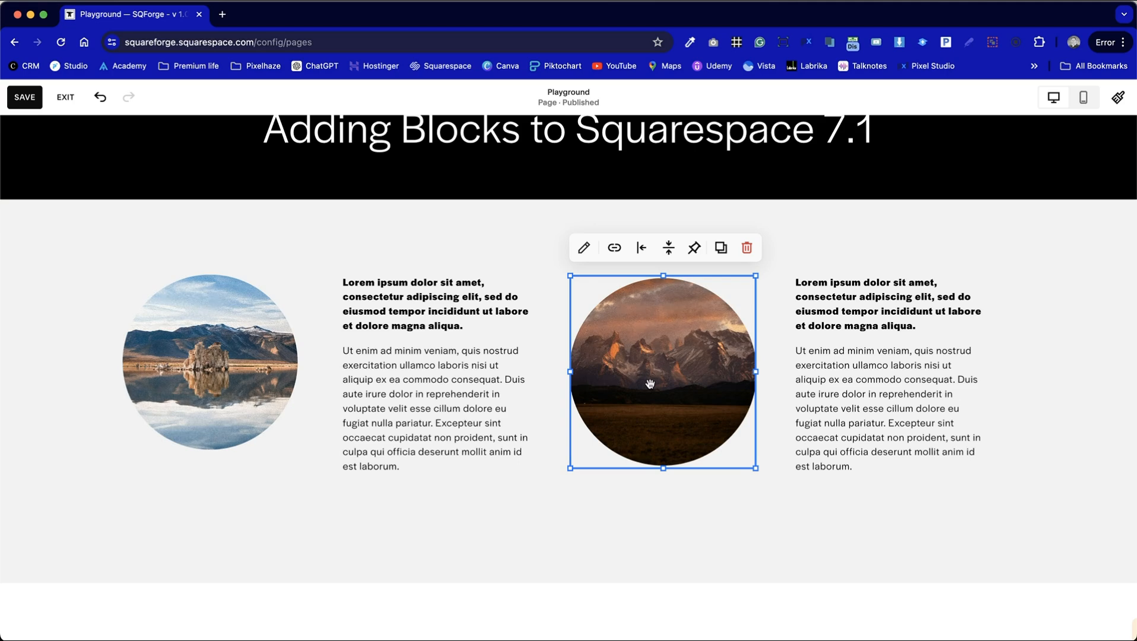
left_click_drag(607, 365, 250, 329)
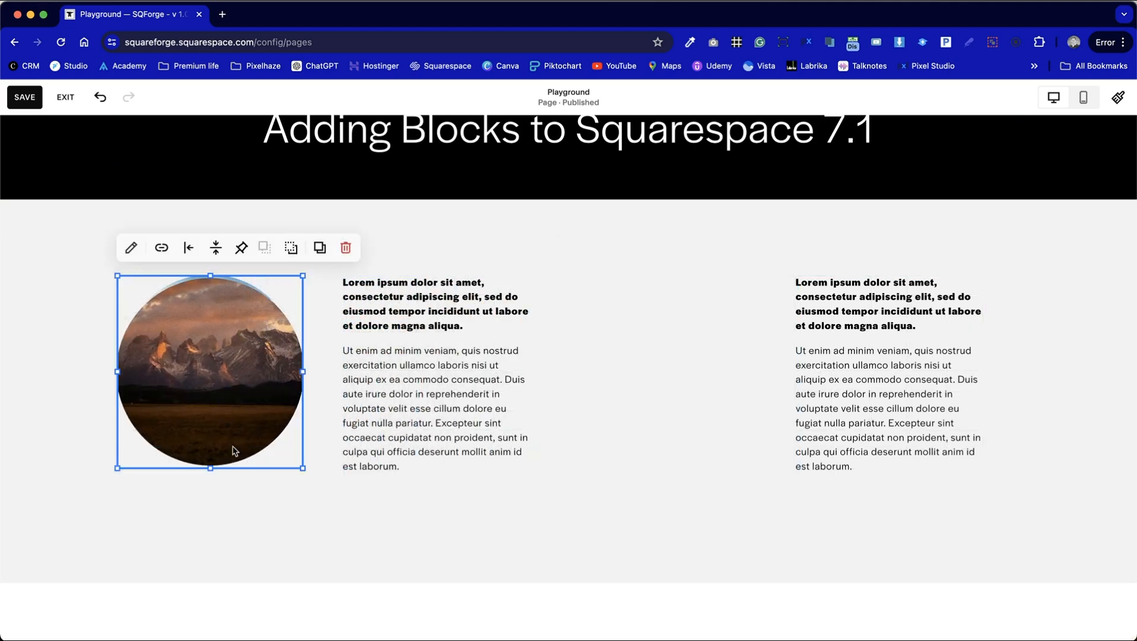
left_click_drag(209, 469, 208, 447)
left_click(242, 488)
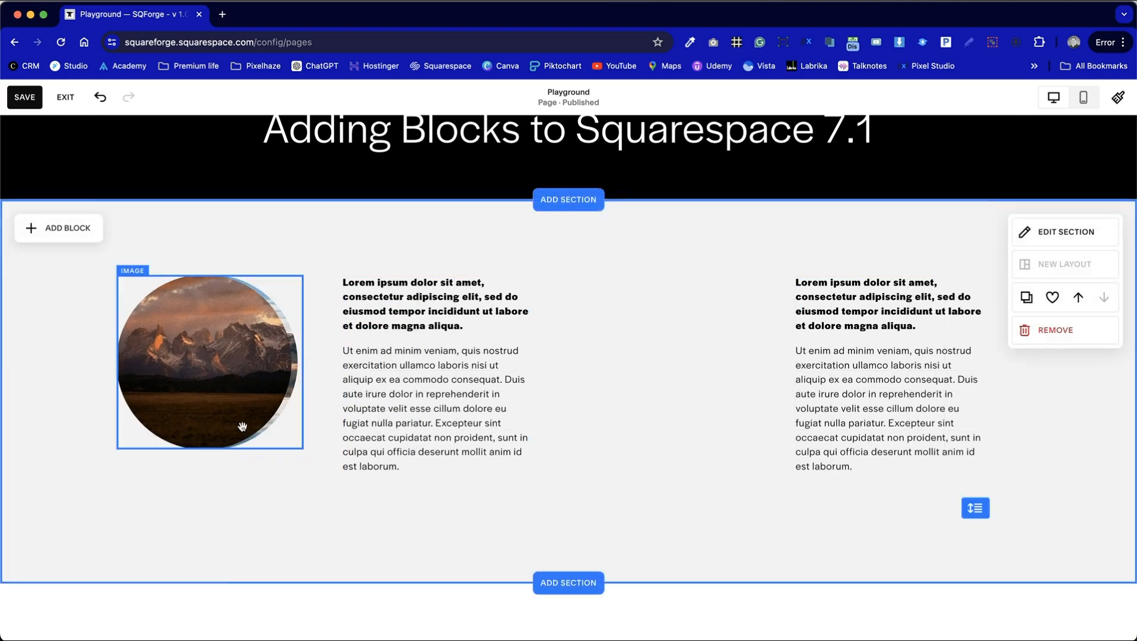
Center the mountain image horizontally within its block and move it back between the two text blocks
left_click_drag(212, 368, 213, 369)
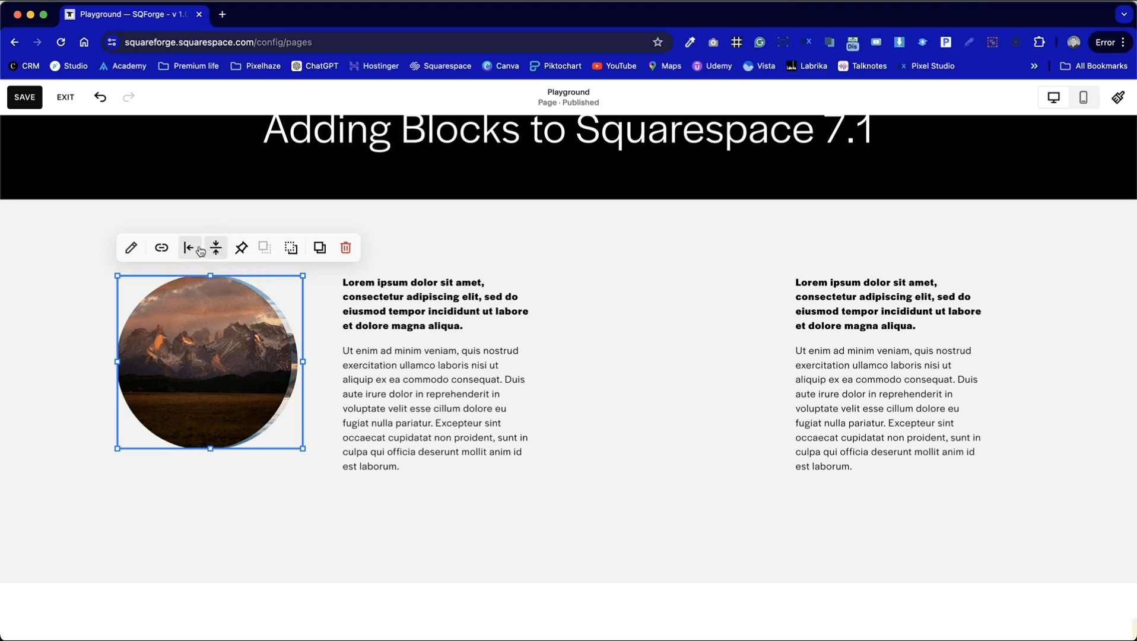
mouse_move(191, 248)
left_click(193, 276)
left_click(216, 501)
left_click_drag(211, 351, 672, 360)
left_click(660, 486)
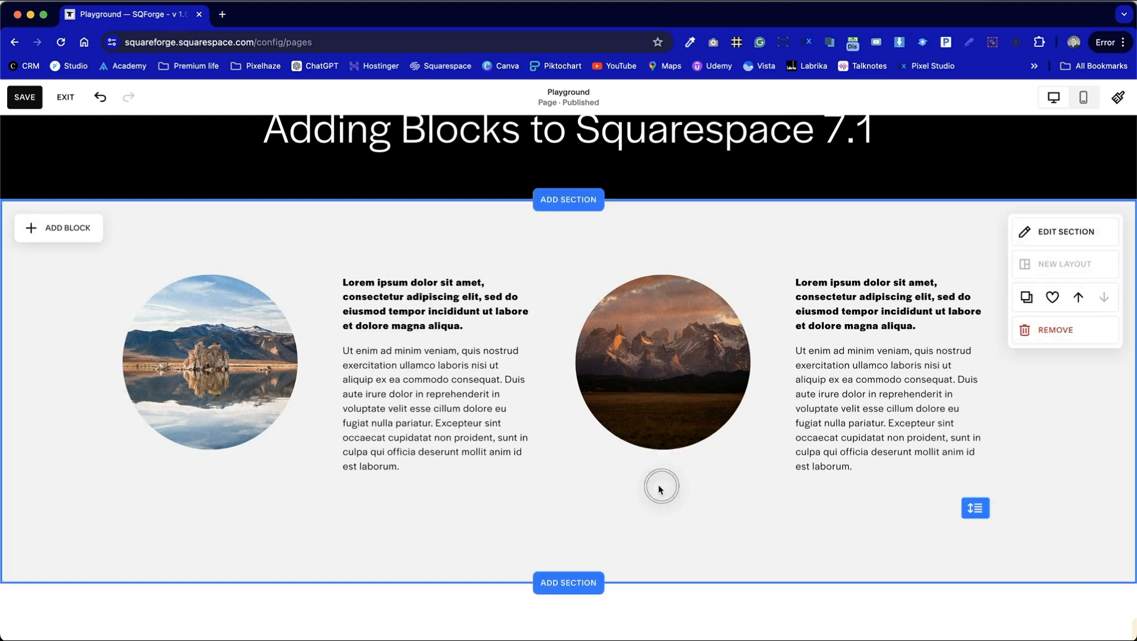
Add a new line reading "More info..." below the paragraph in the lake's text block
left_click(486, 362)
double_click(481, 365)
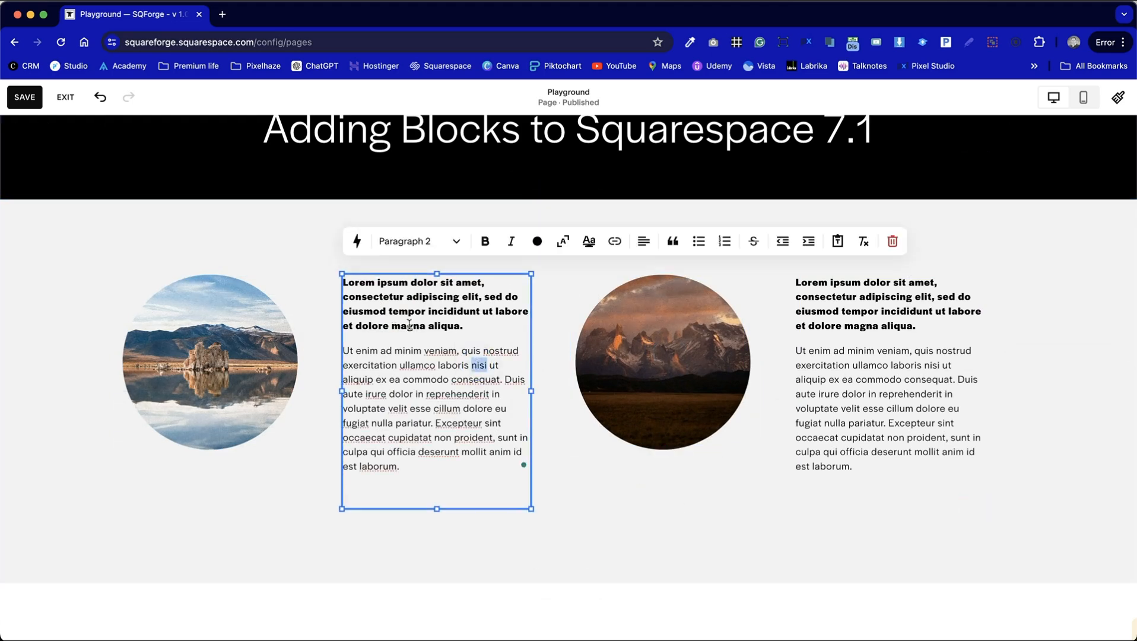
left_click(414, 467)
key("Return")
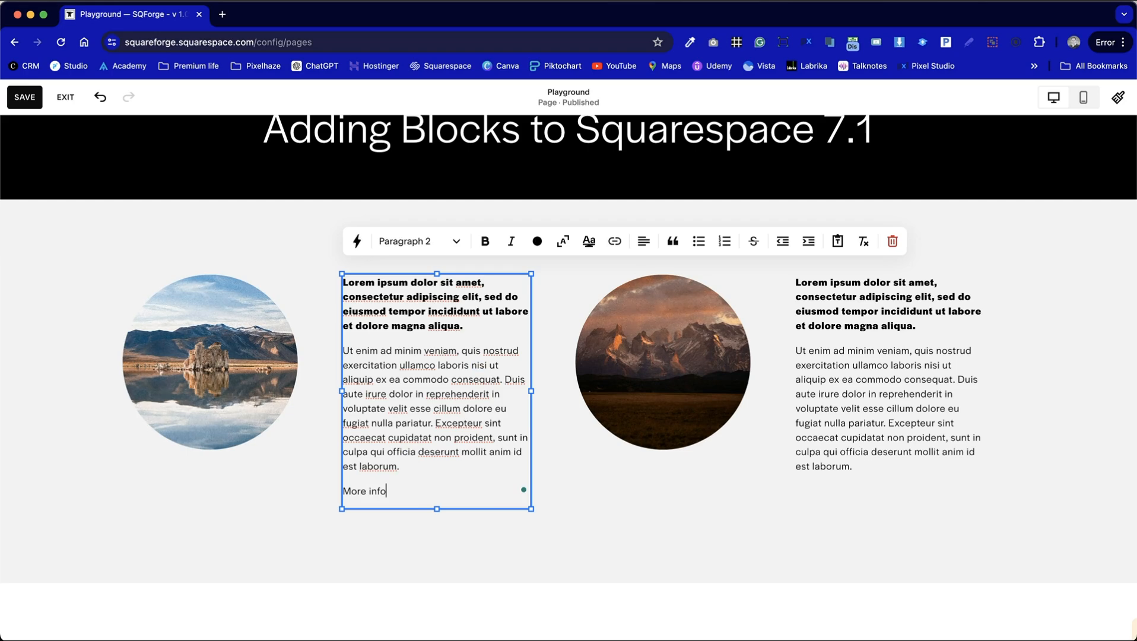
left_click(401, 490)
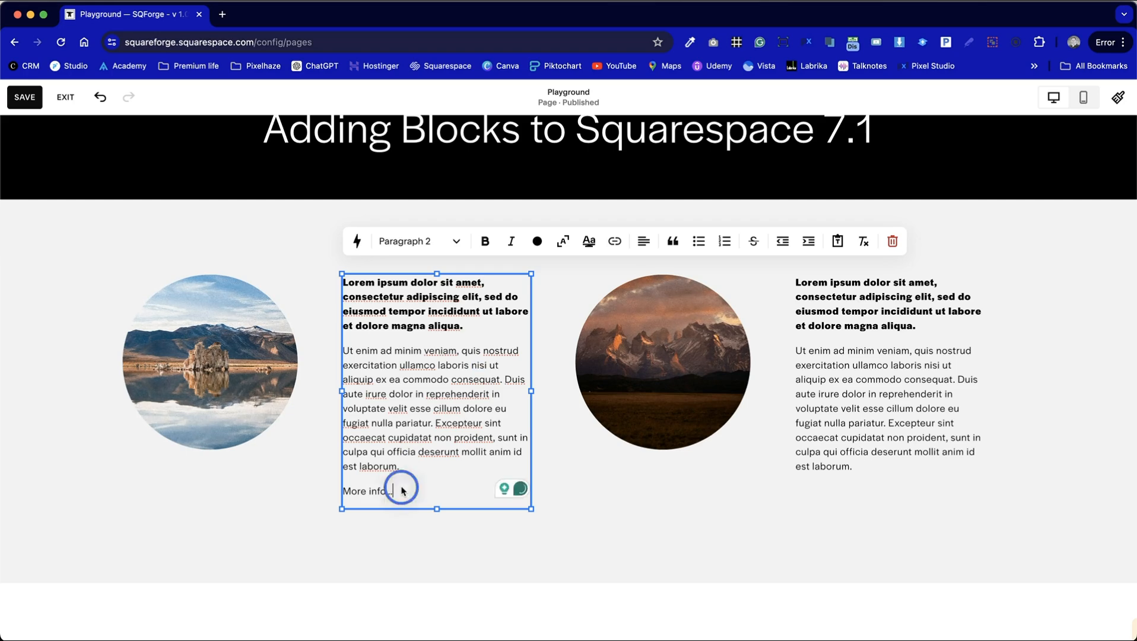
Link the "More info..." line in the lake's text block to /contact-call-to-action, with opening in a new tab turned off
left_click_drag(395, 490, 348, 492)
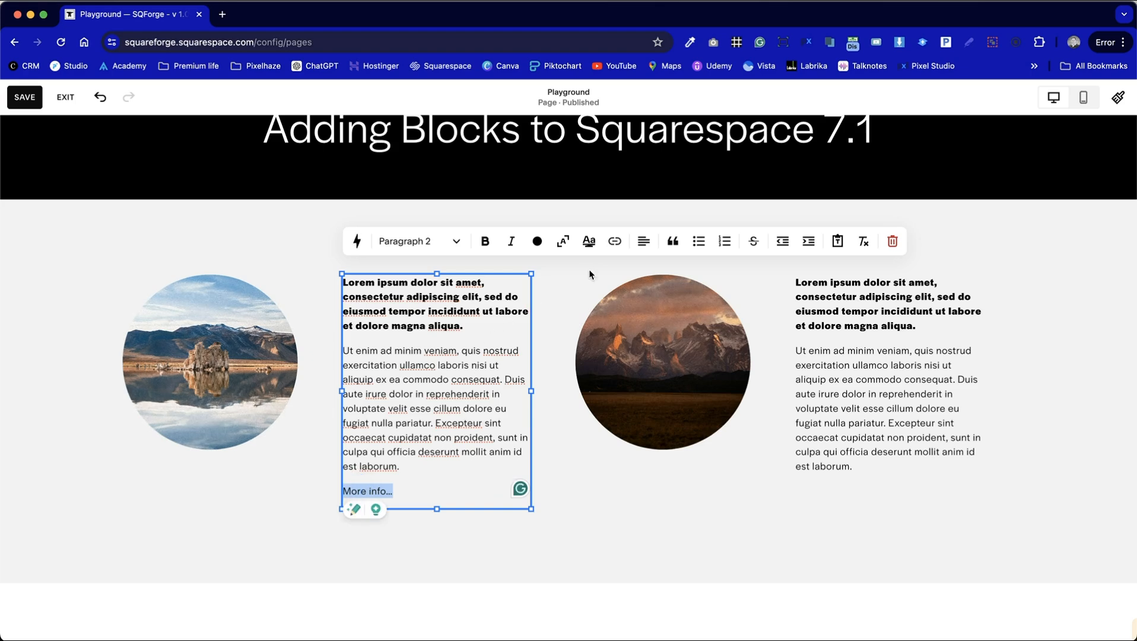
left_click(615, 243)
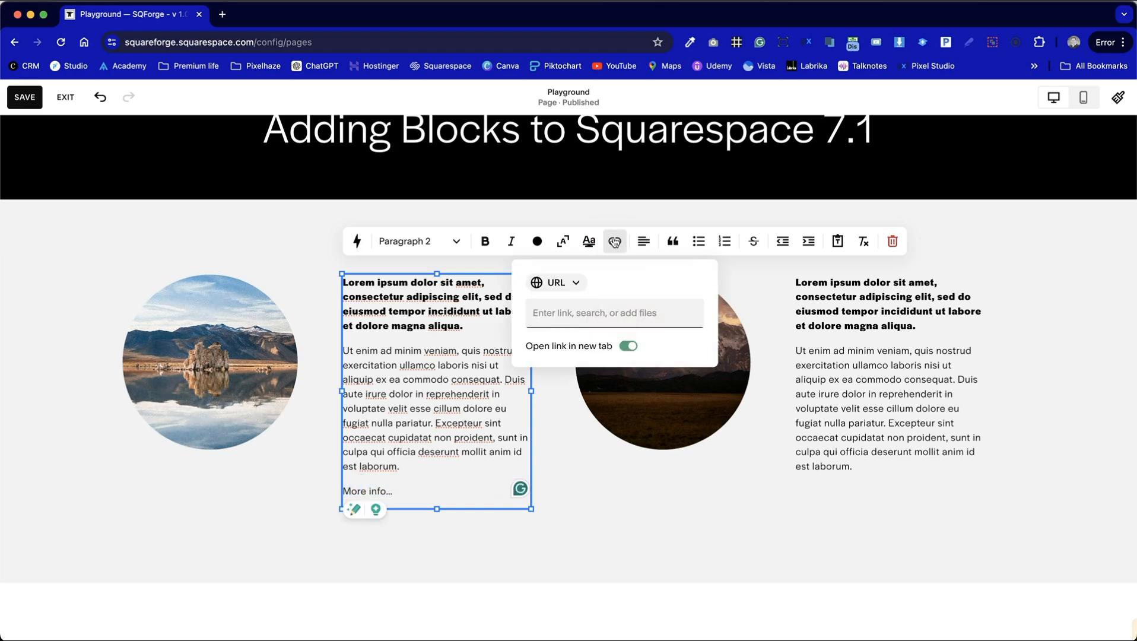
type("/contact-call-to-action")
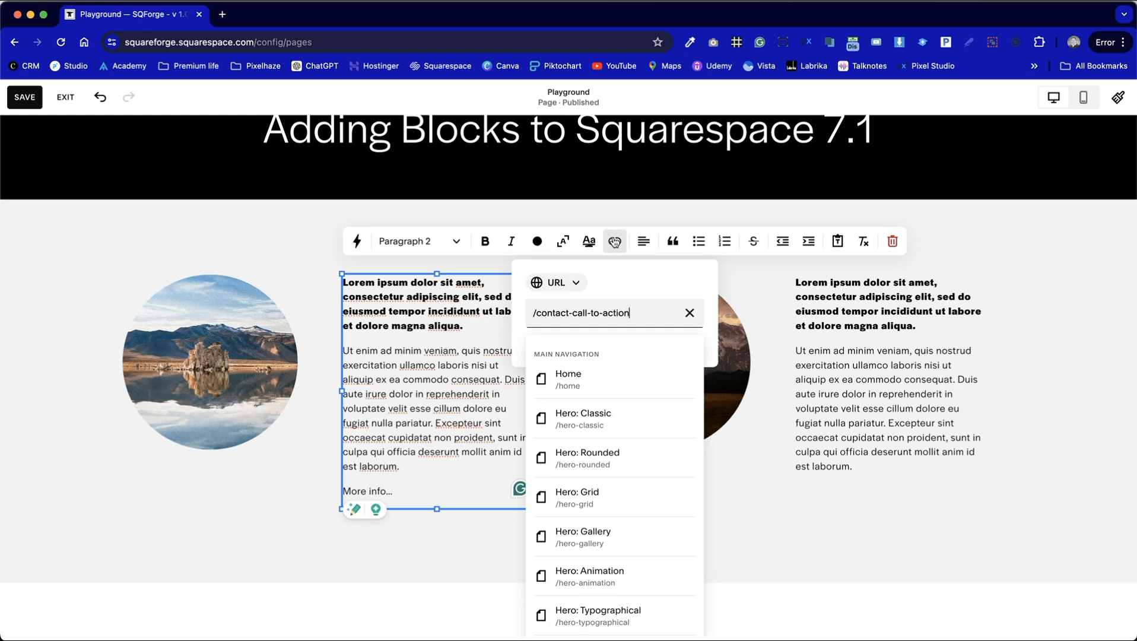
left_click(618, 296)
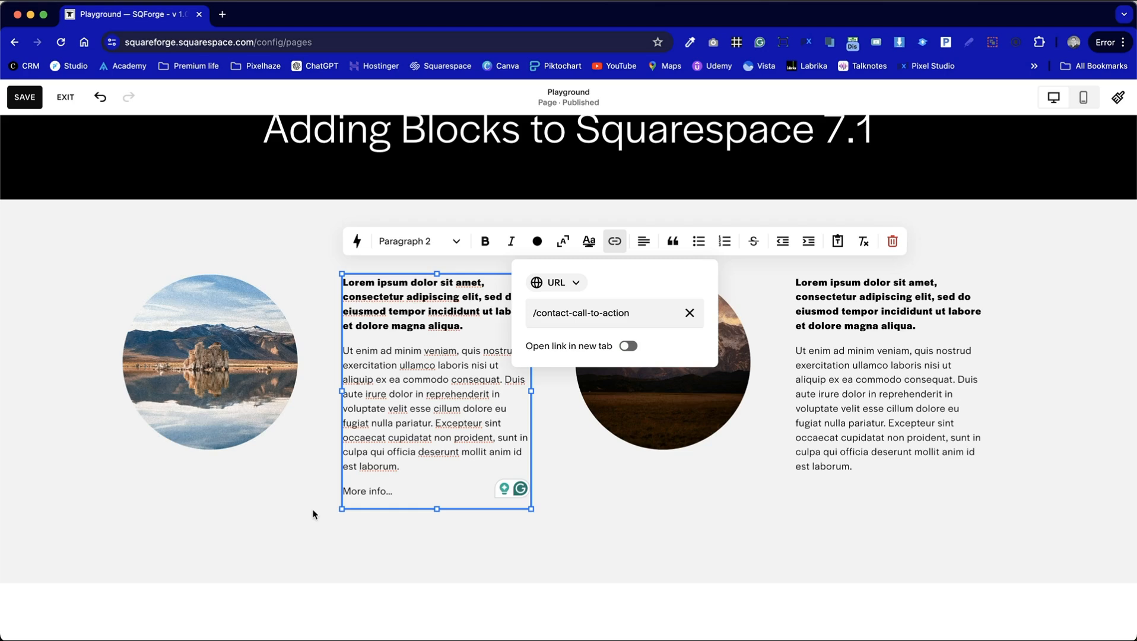
left_click(581, 494)
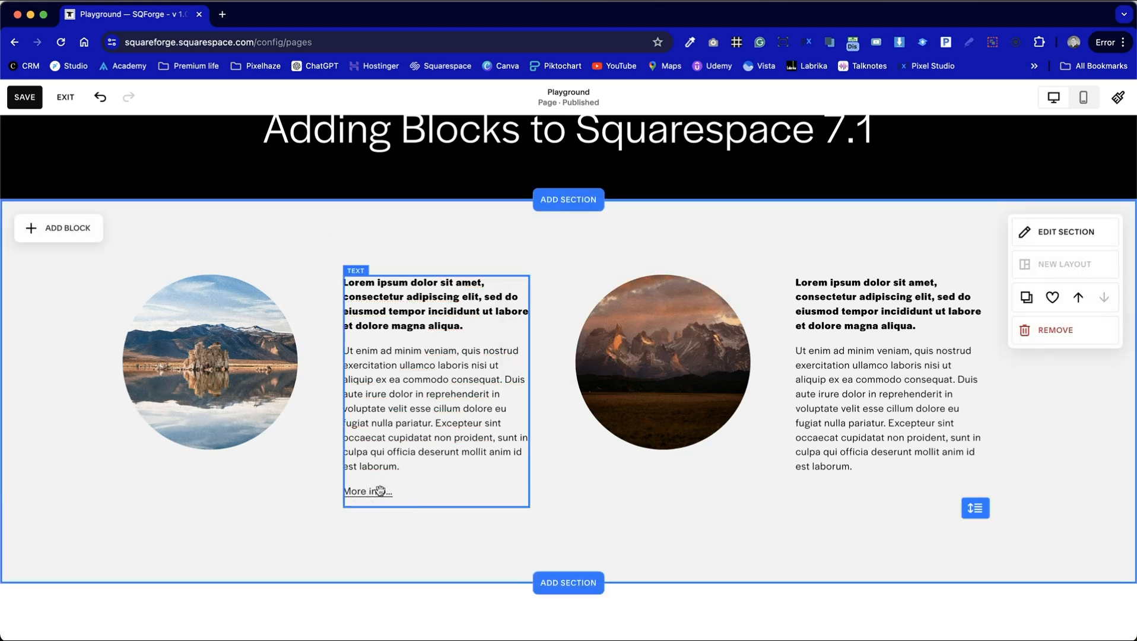
Link the words "dolor in reprehenderit" in the lake's paragraph to /contact-call-to-action
double_click(405, 411)
left_click(438, 408)
mouse_move(390, 395)
left_mouse_down()
mouse_move(489, 394)
mouse_move(392, 395)
left_mouse_up()
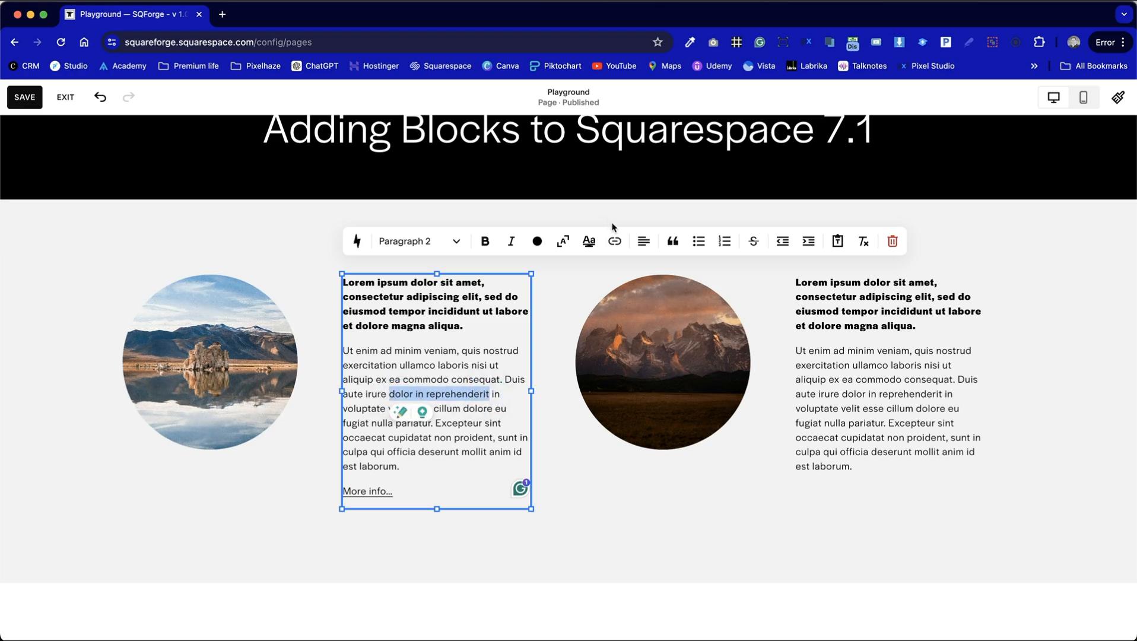
left_click(615, 241)
left_click(615, 322)
type("/contact-call-to-action")
key("Return")
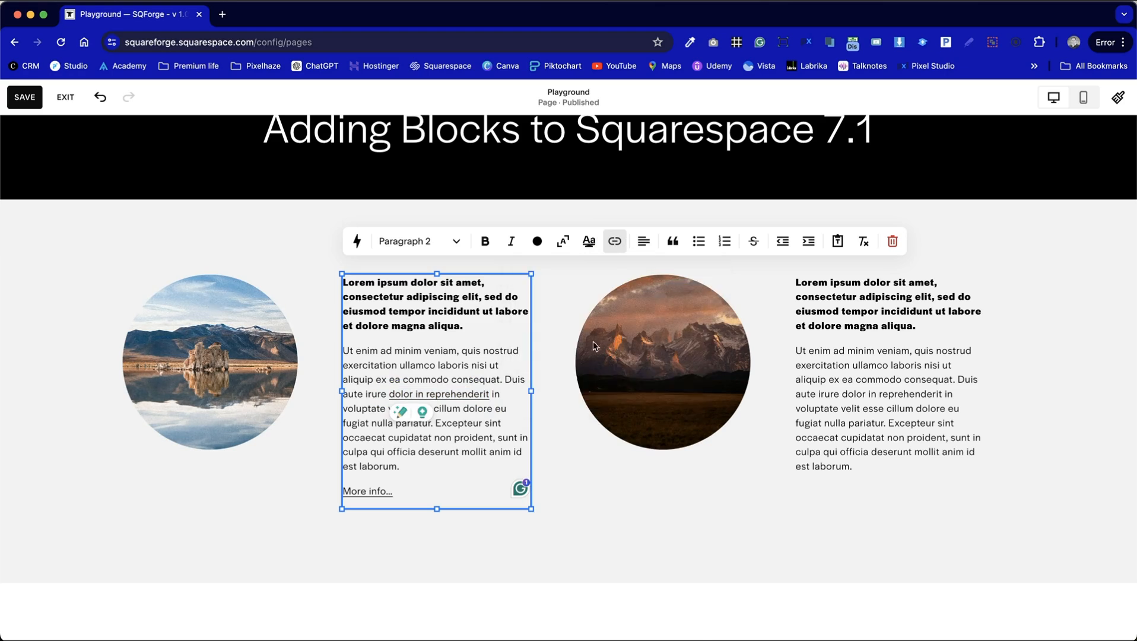
left_click(465, 545)
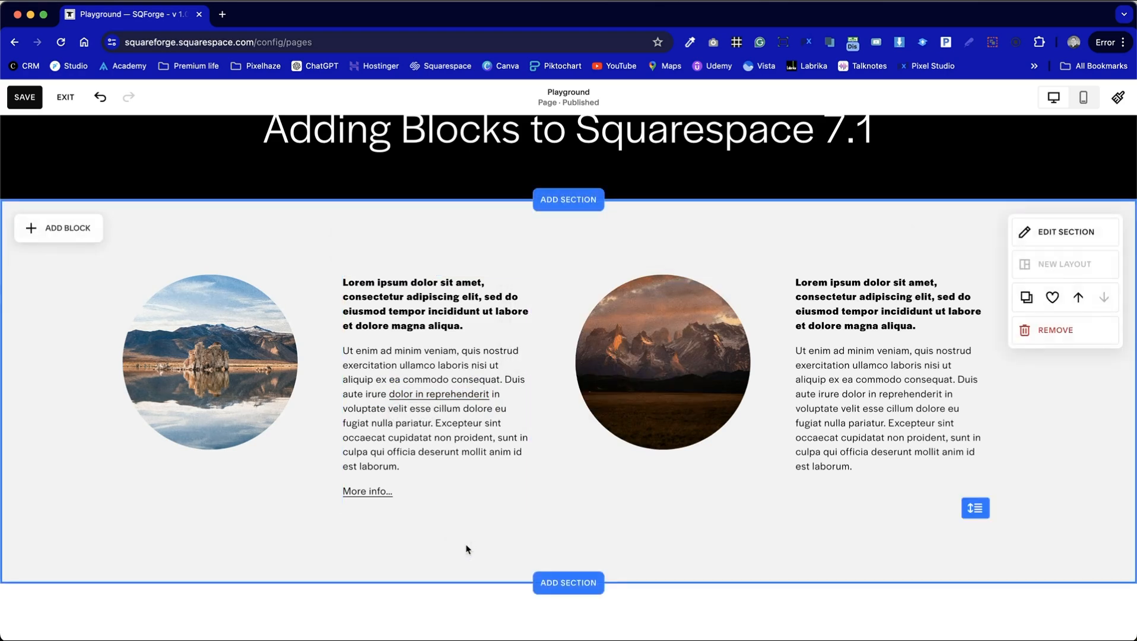
Delete the "More info..." line from the lake's text block and shorten the block to fit the remaining paragraph
left_click(418, 492)
left_click(419, 492)
left_click_drag(417, 489, 325, 488)
key("BackSpace")
key("BackSpace")
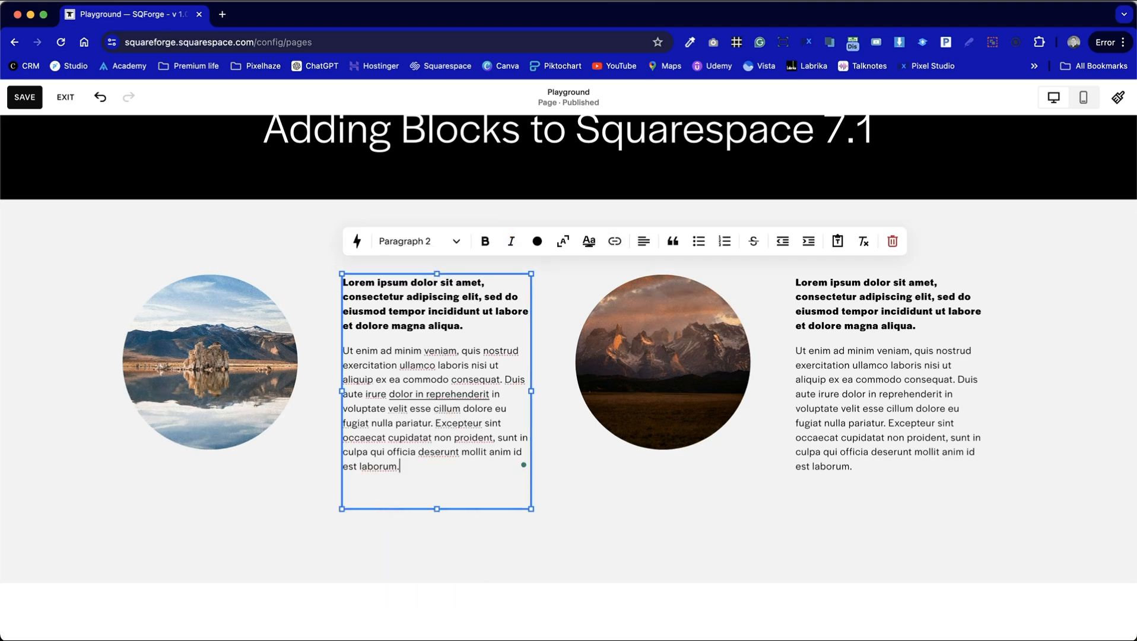
left_click(433, 512)
left_click(434, 493)
left_click_drag(434, 508, 436, 482)
left_click(438, 511)
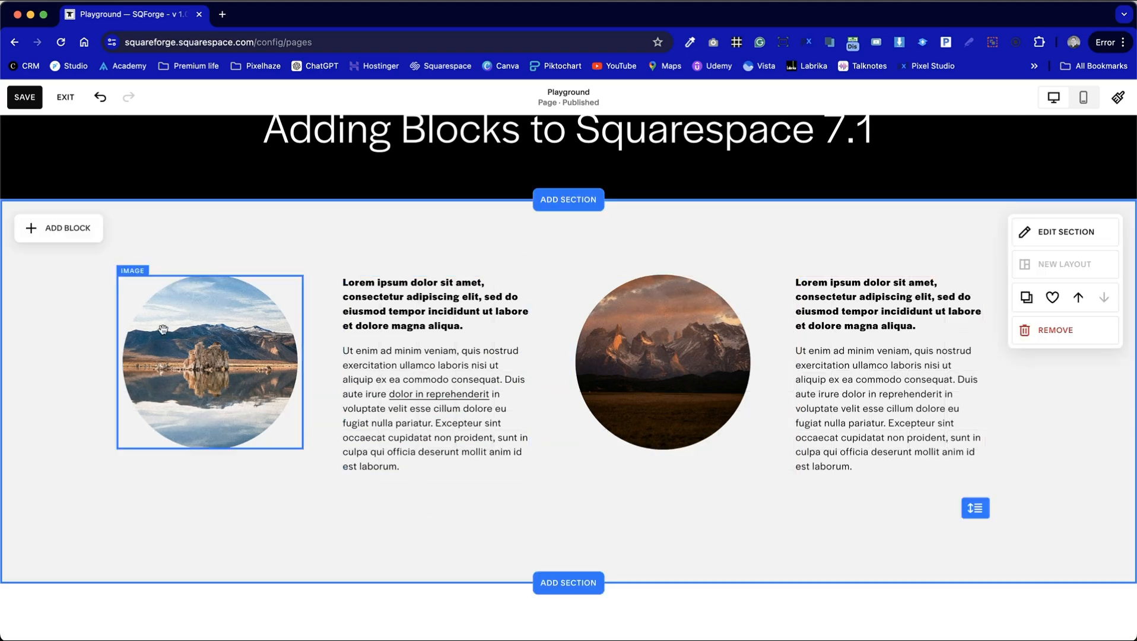
Add a button block directly below the lake's text, aligned with its left edge, and narrow it to just over half the text width
left_click(59, 229)
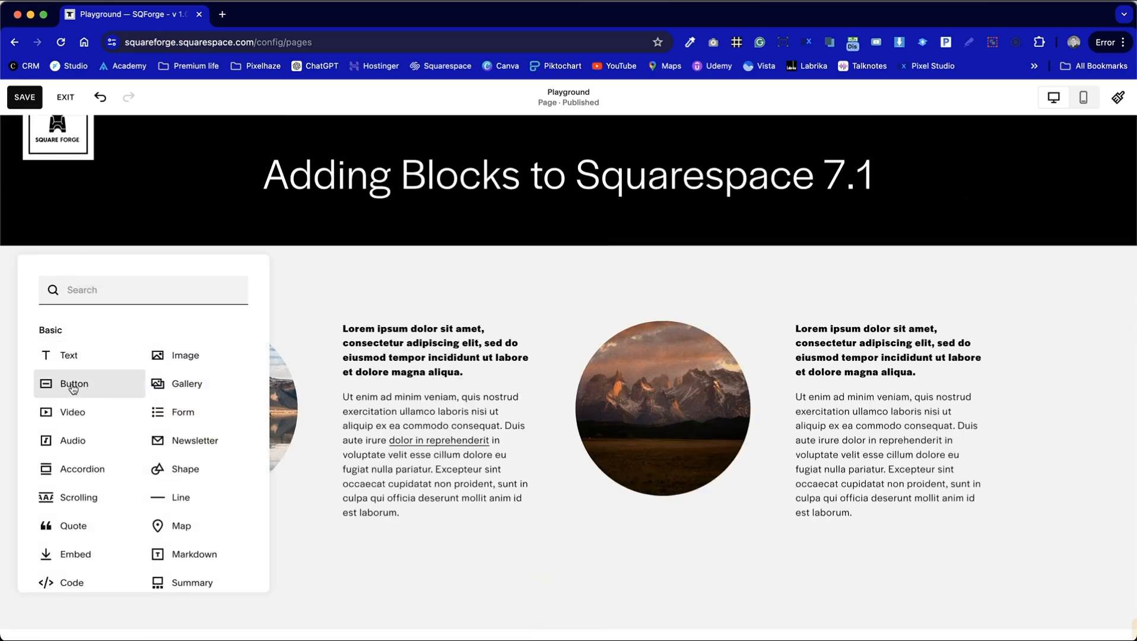
left_click(73, 388)
left_click_drag(203, 338, 437, 557)
left_click(518, 553)
left_click_drag(530, 554, 454, 554)
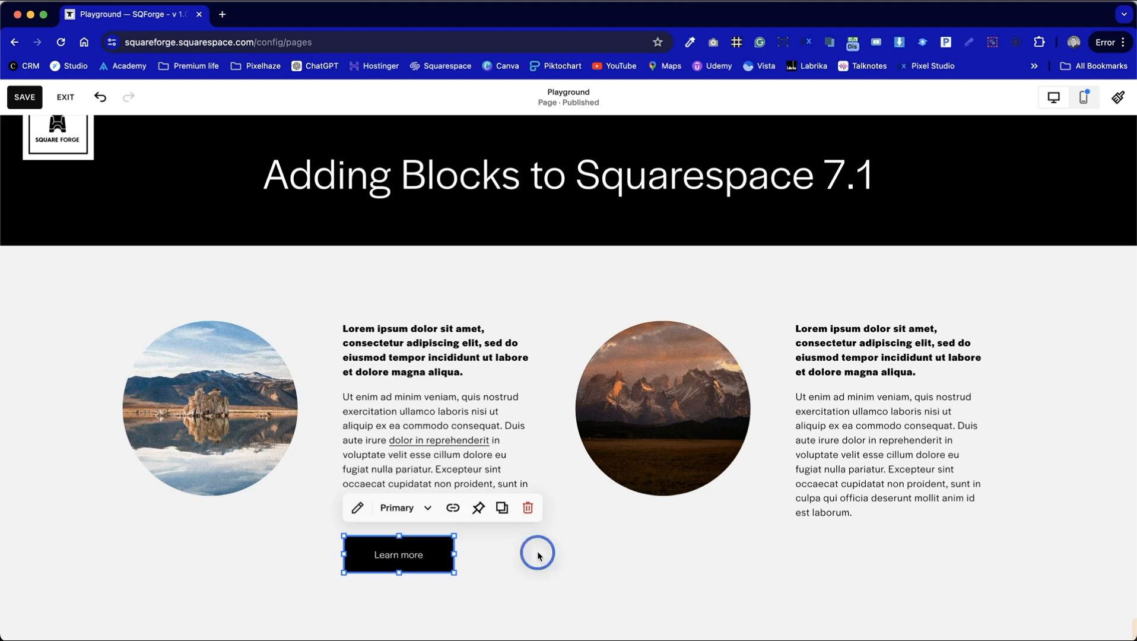
Switch the Learn more button under the first text column to the Tertiary style and deselect it
left_click(538, 553)
scroll(543, 558, "down", 1)
left_click(399, 536)
left_click(397, 489)
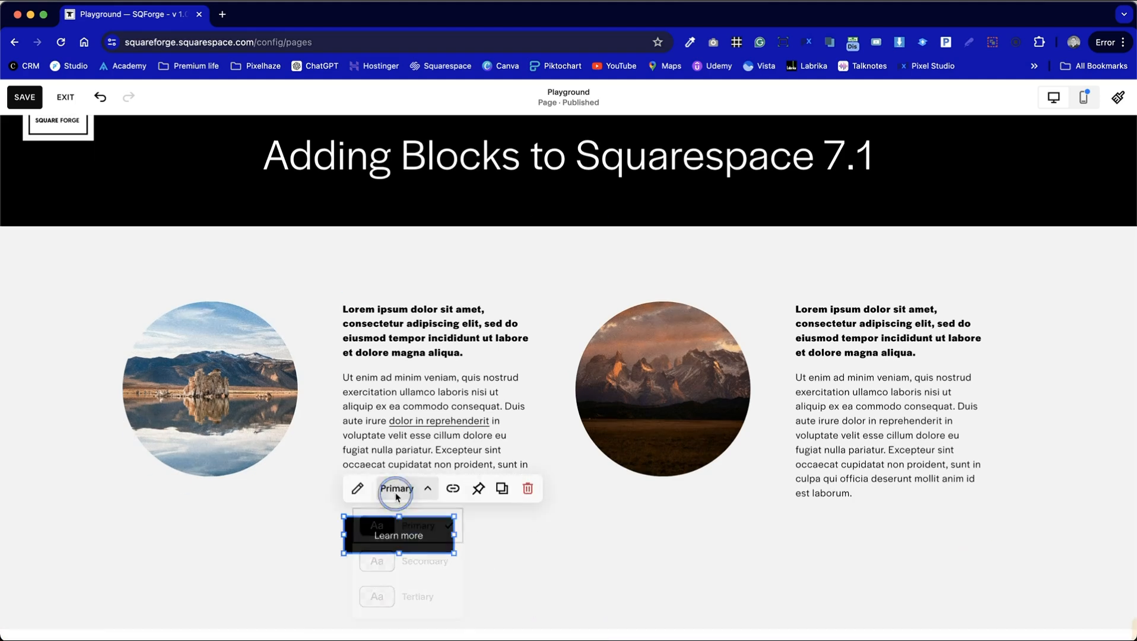
left_click(409, 596)
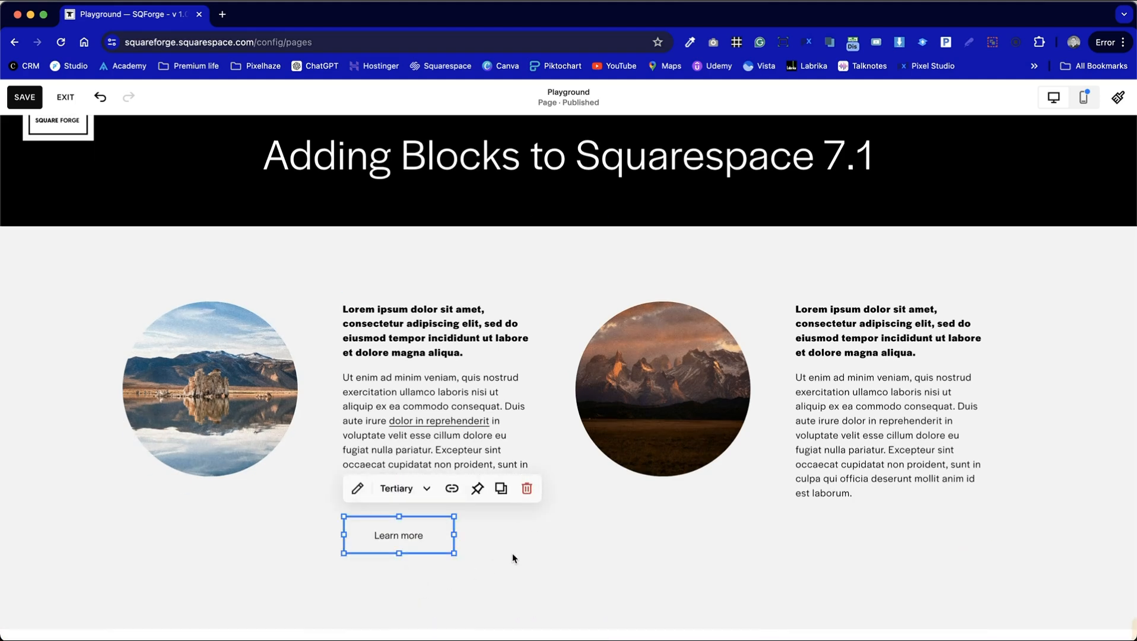
left_click(513, 558)
left_click(447, 530)
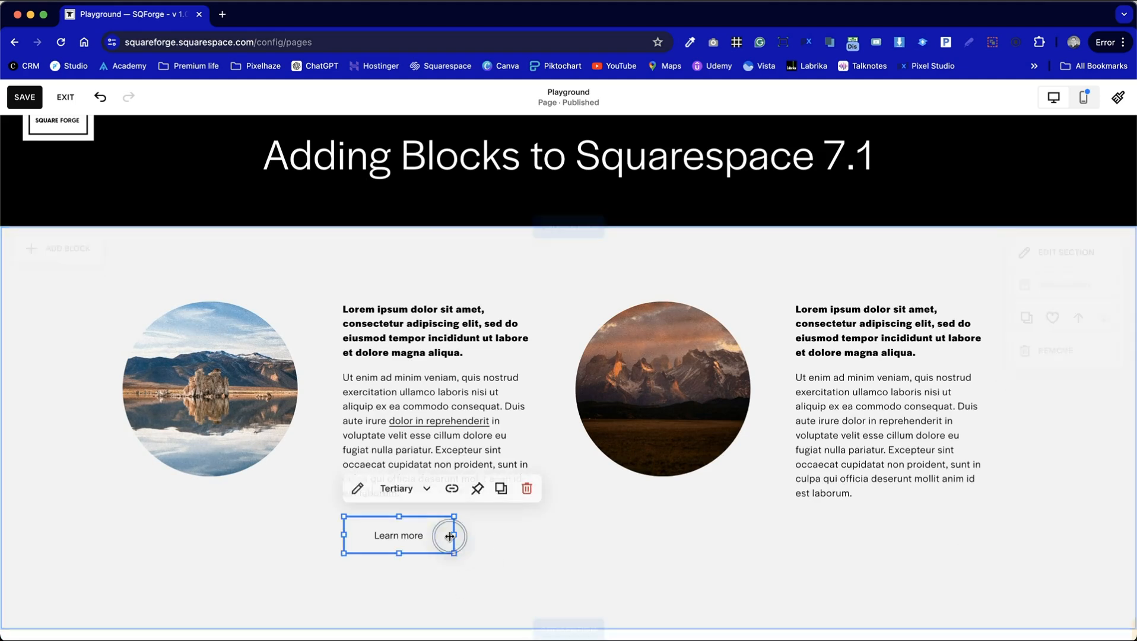
left_click(518, 547)
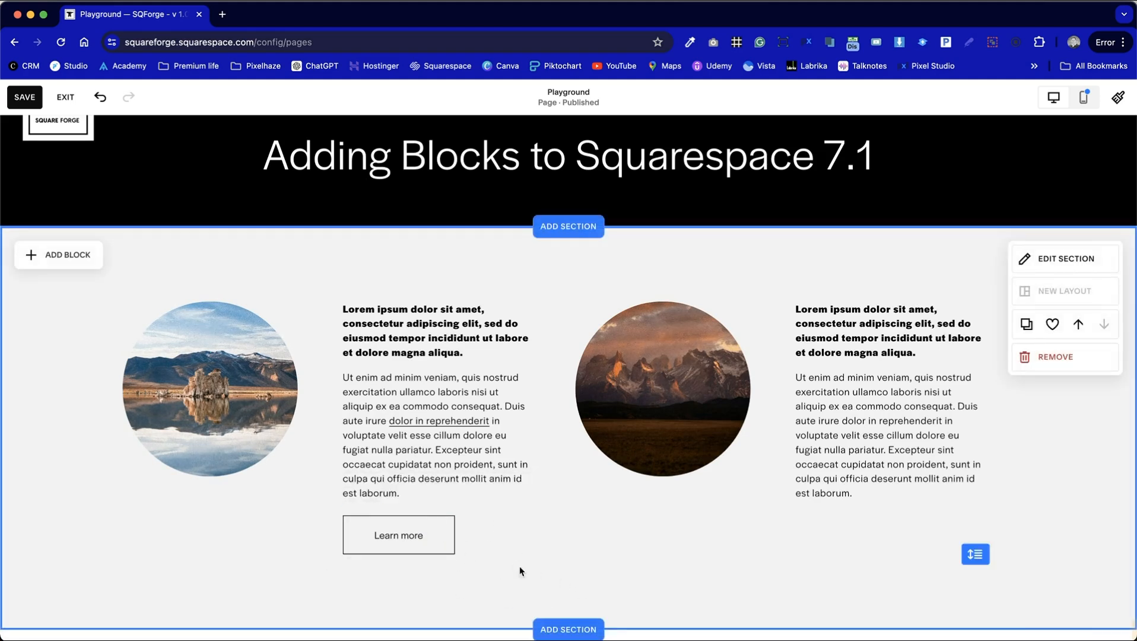
Change the Learn more button's style to Secondary and deselect it
left_click(425, 539)
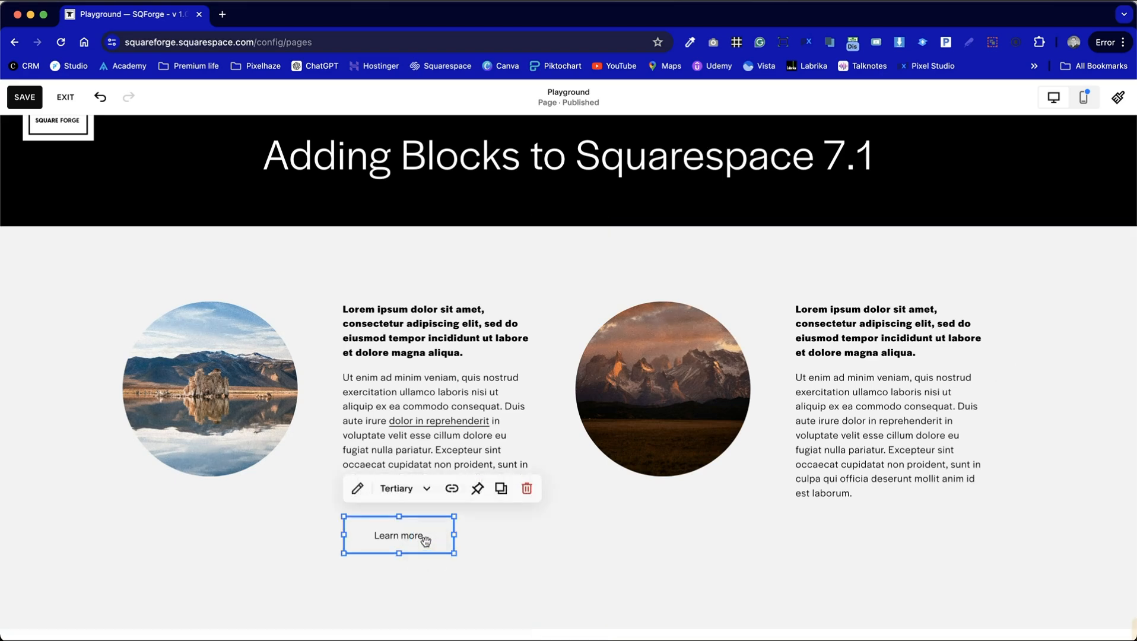
left_click(411, 489)
left_click(419, 558)
left_click(536, 541)
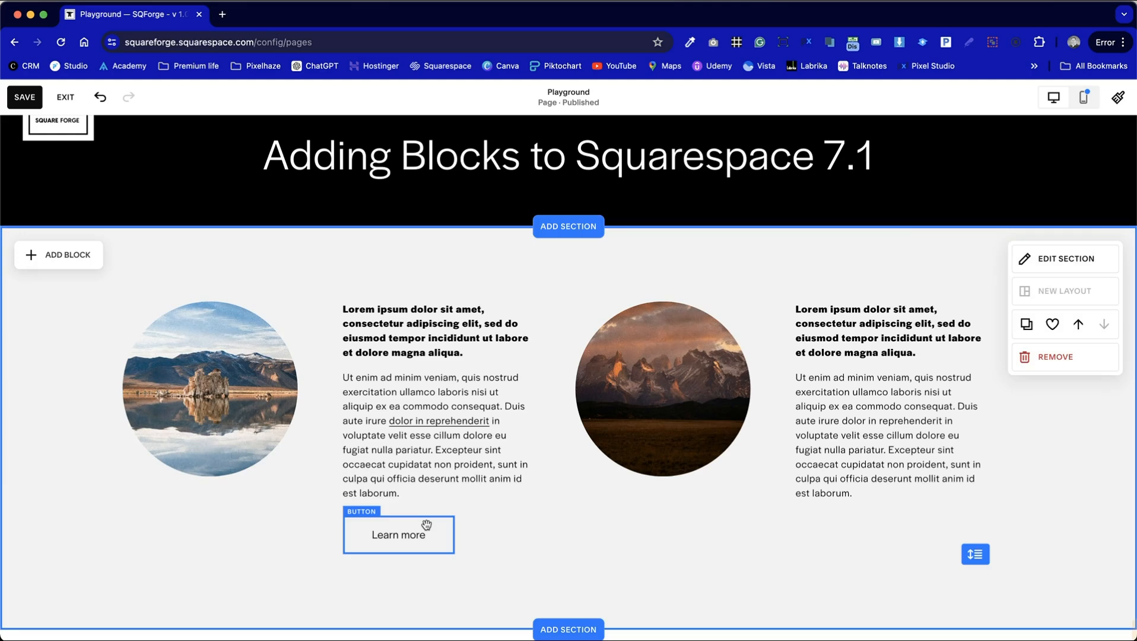
Set the Learn more button's style to Primary and move the button one grid row down, below the text
left_click(427, 525)
left_click(410, 488)
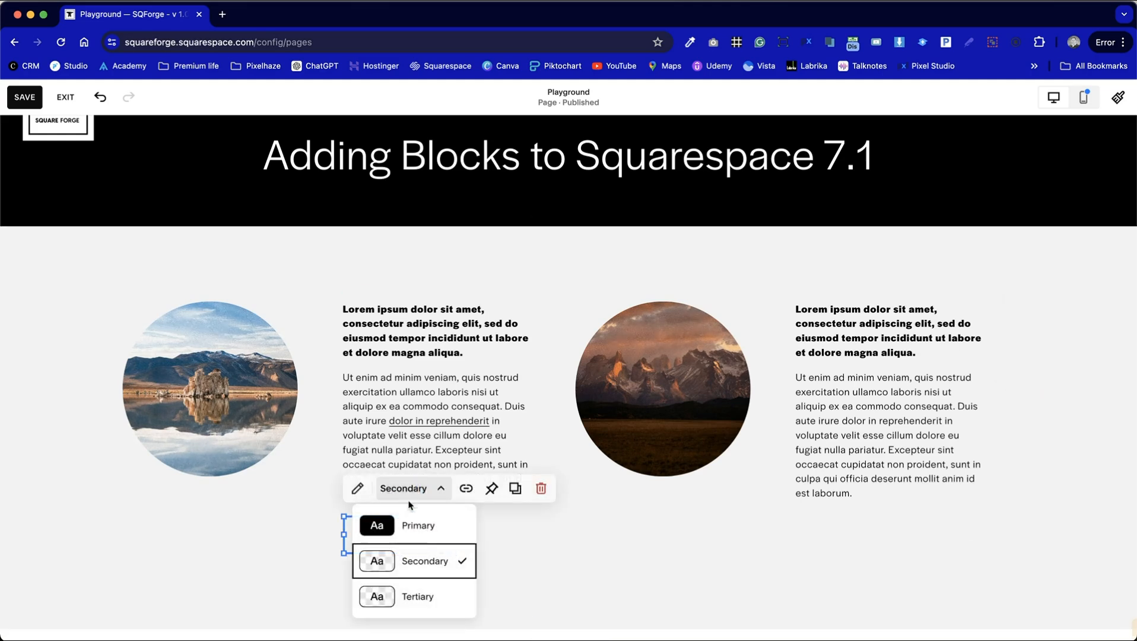
left_click(411, 524)
left_click(530, 542)
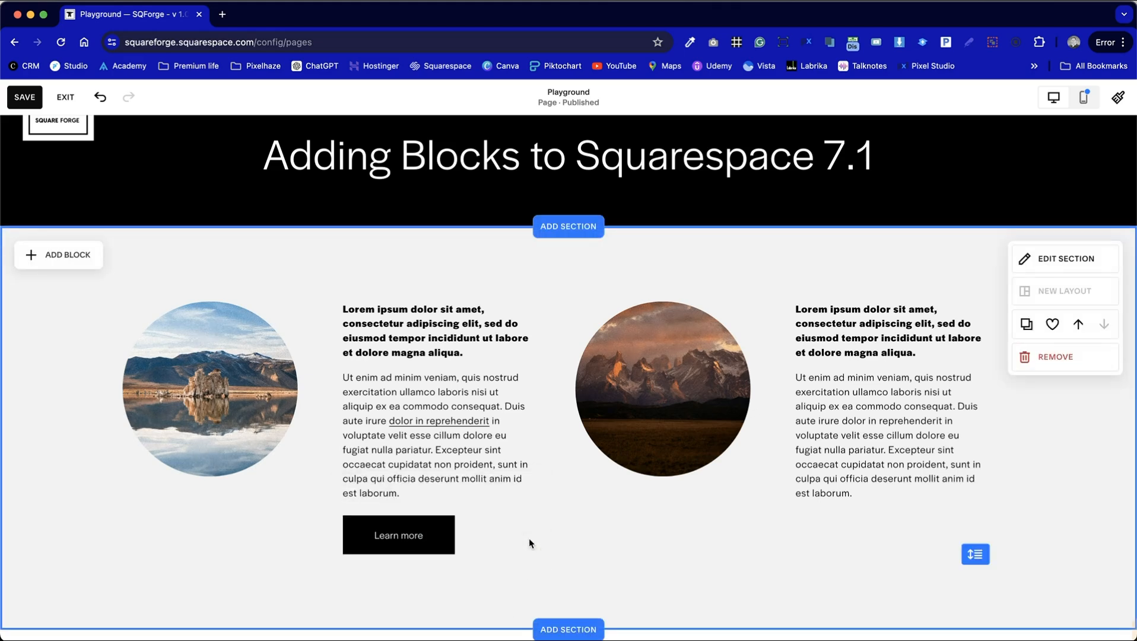
left_click_drag(380, 535, 383, 554)
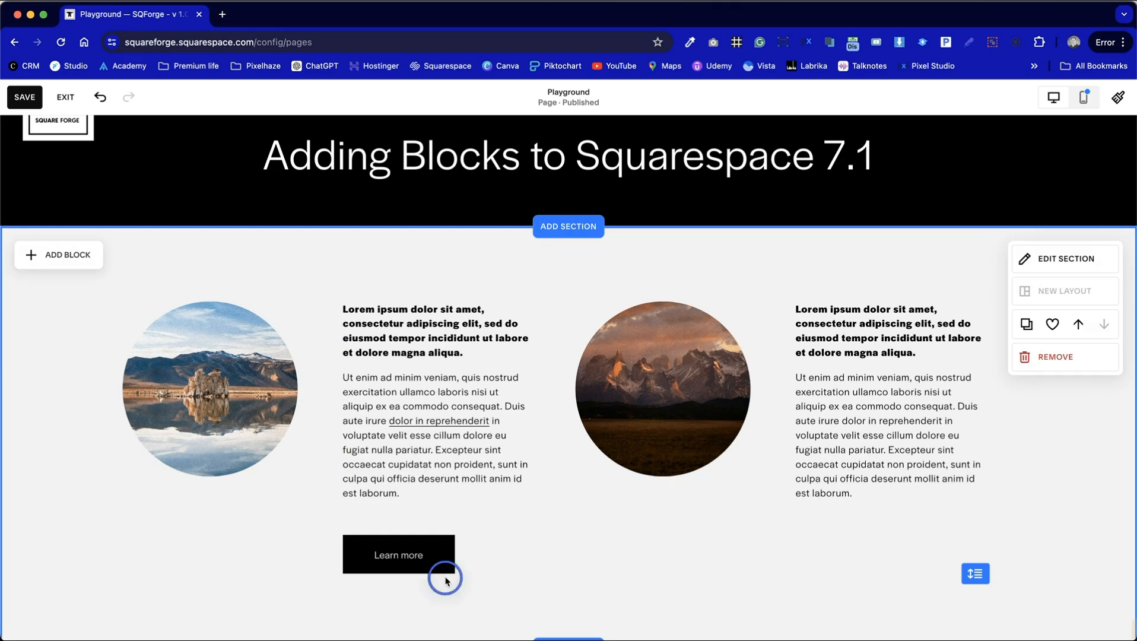
Look at the link options of the Learn more button without attaching a link
left_click(433, 547)
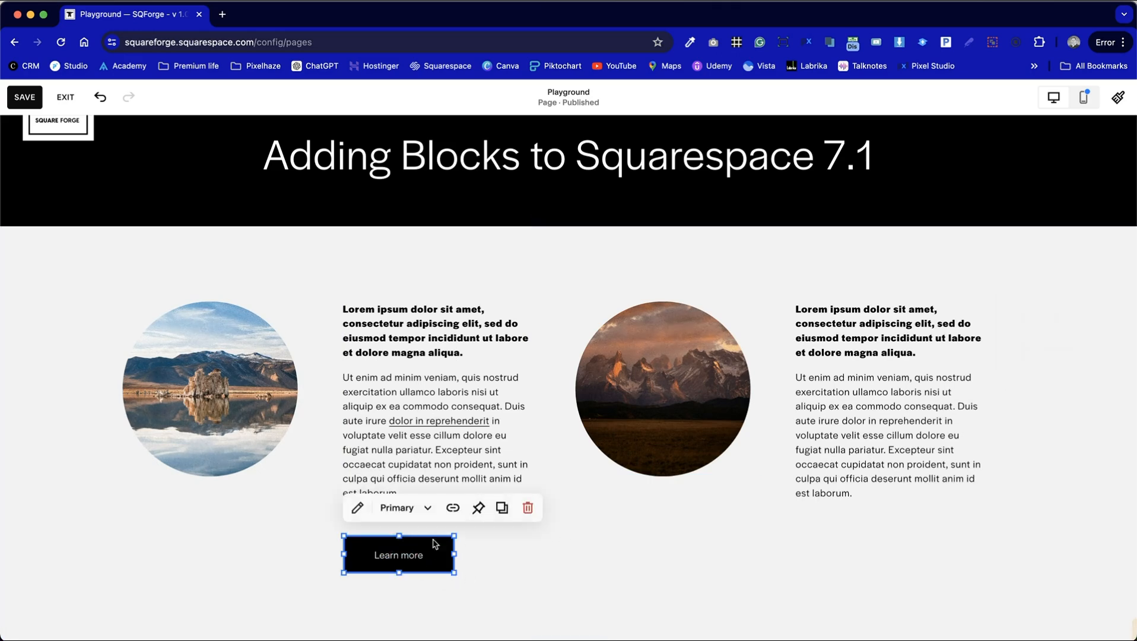
left_click(453, 509)
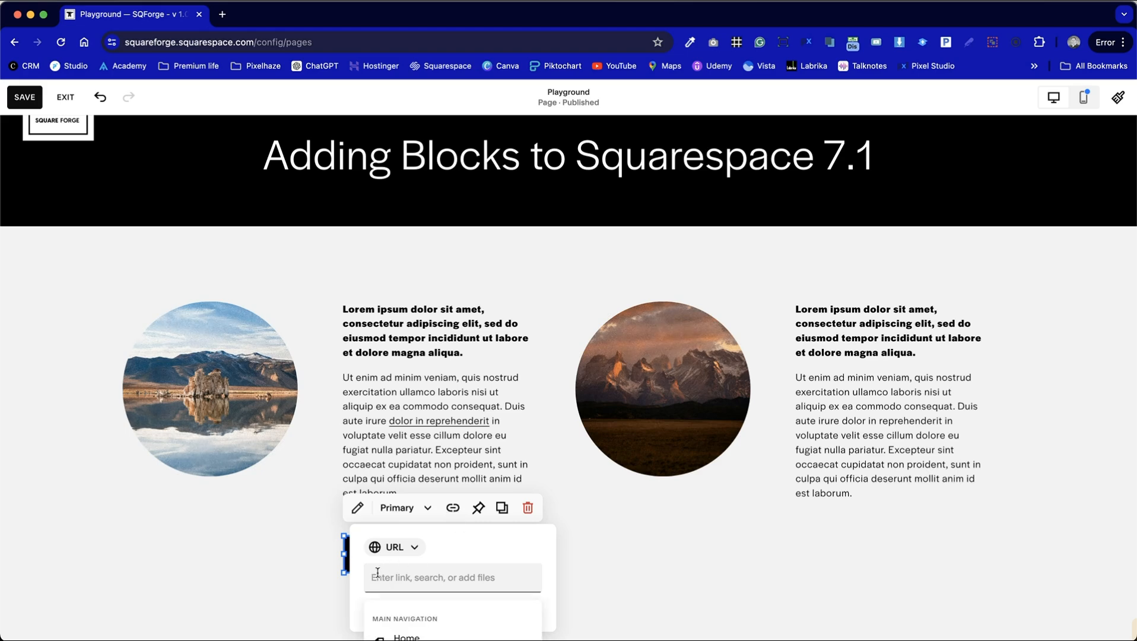
left_click(644, 535)
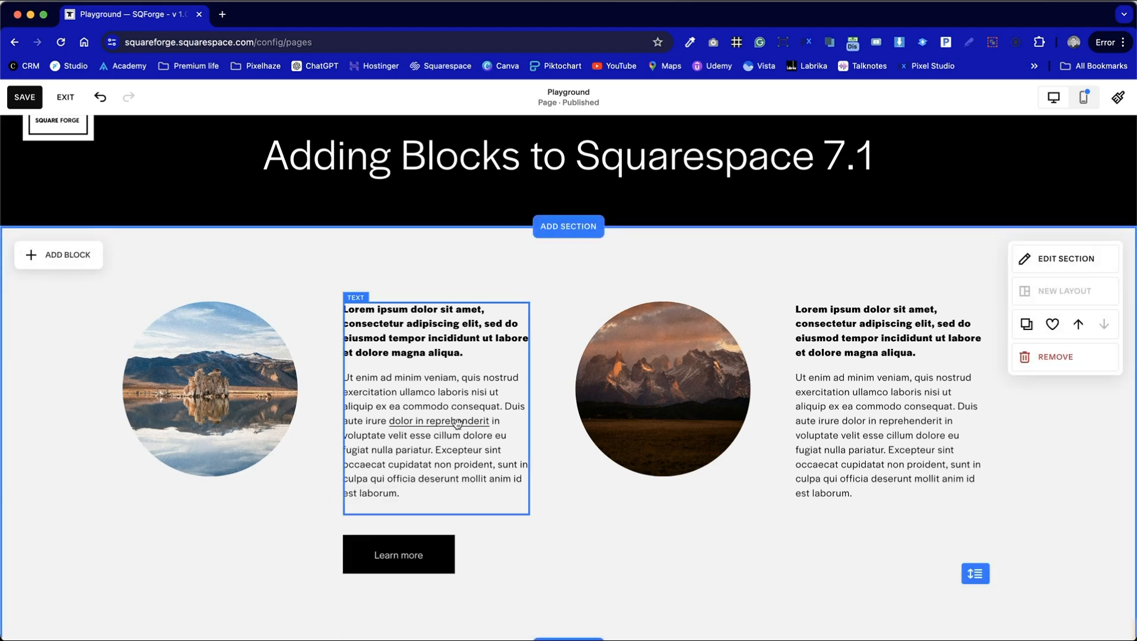
Duplicate the Learn more button, place the copy below the second text column, and shorten the section by one row
left_click(392, 553)
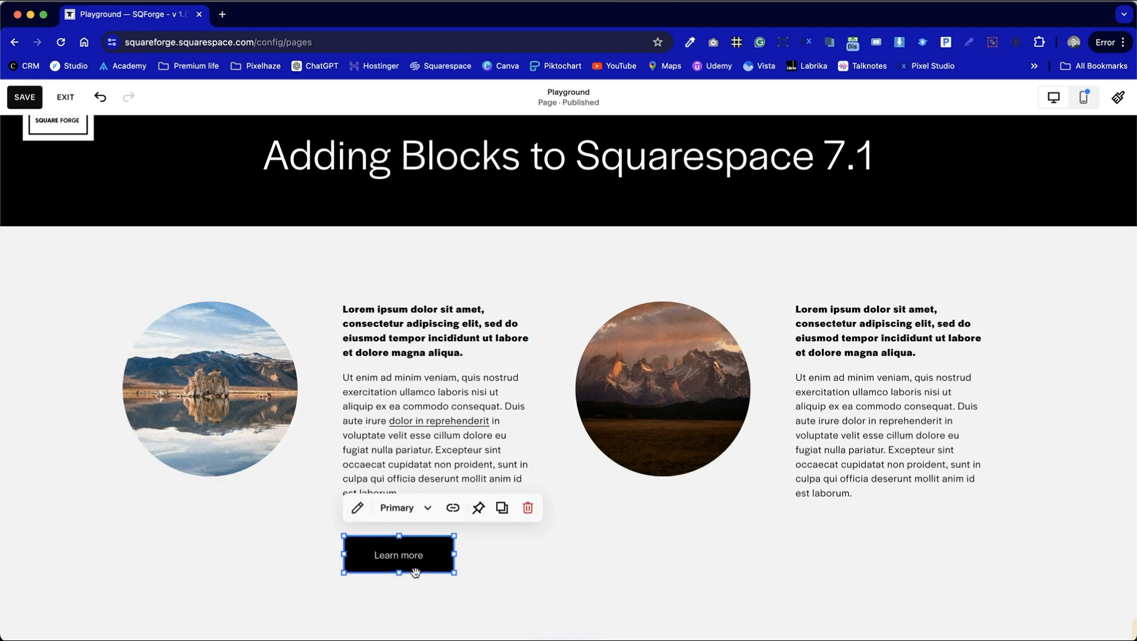
left_click(502, 507)
left_click_drag(434, 571, 859, 550)
left_click(717, 552)
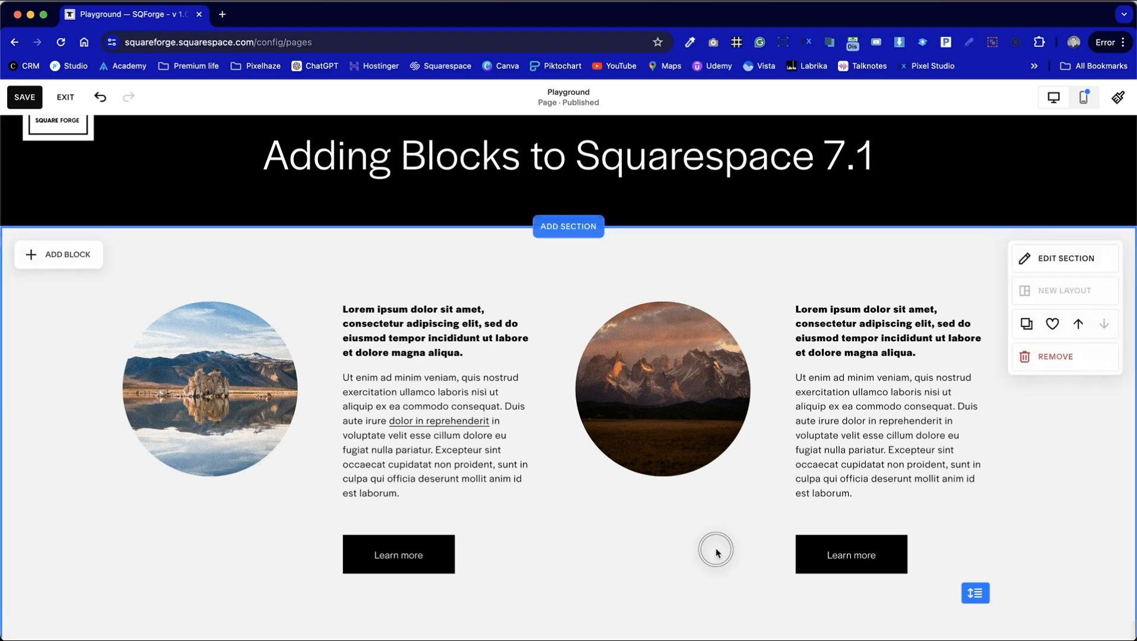
left_click_drag(977, 594, 977, 573)
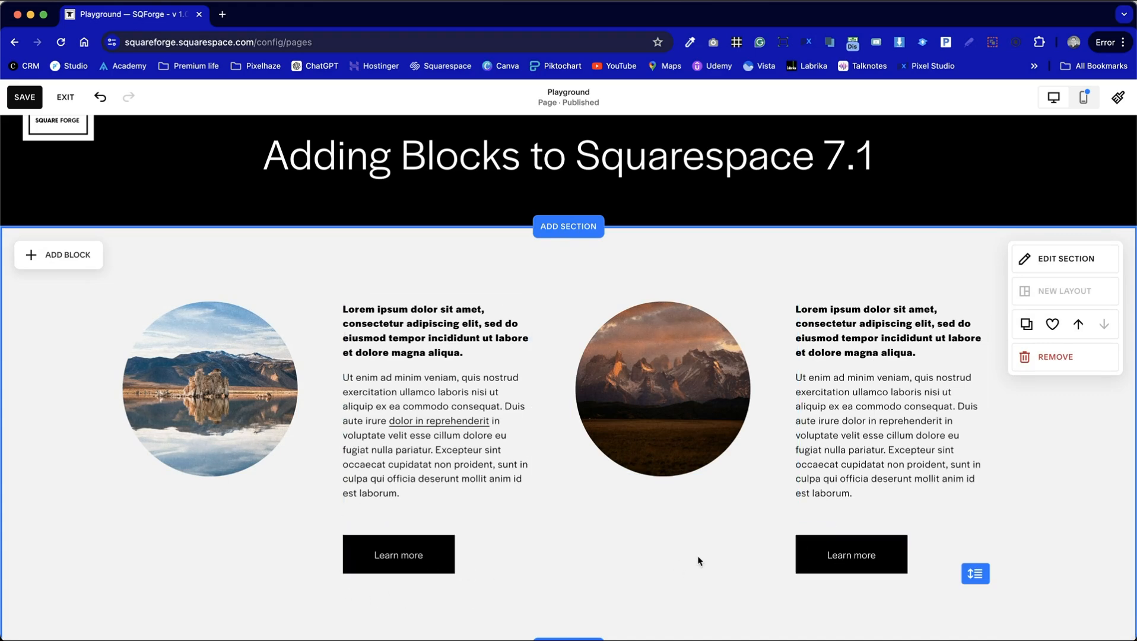
Change the label of the button under the first text column to "Our Services"
left_click(410, 559)
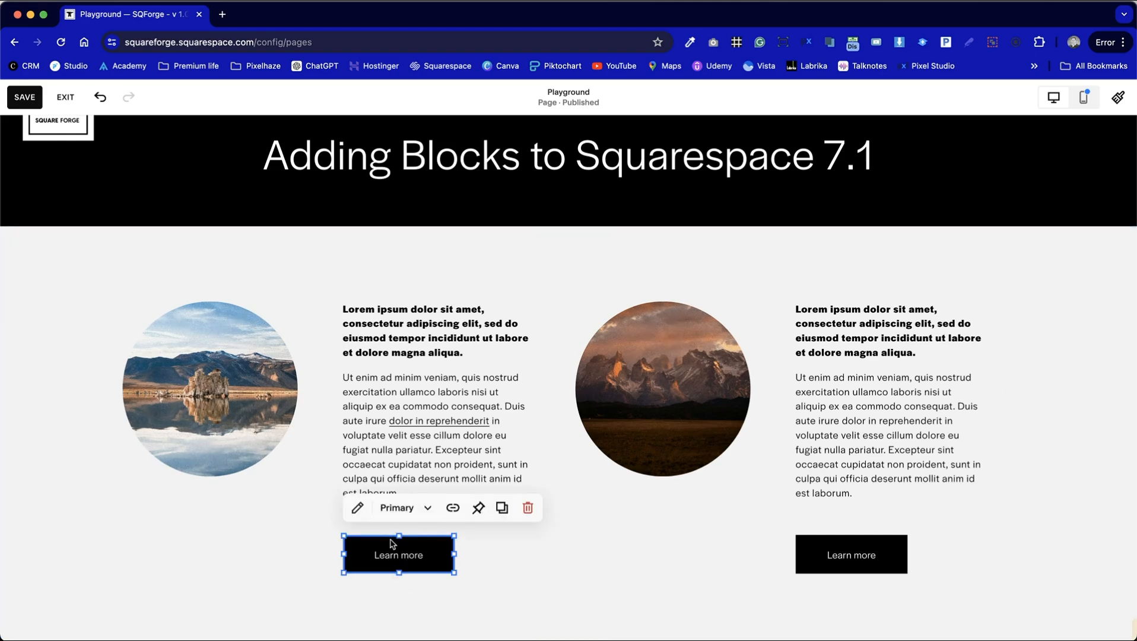
left_click(357, 509)
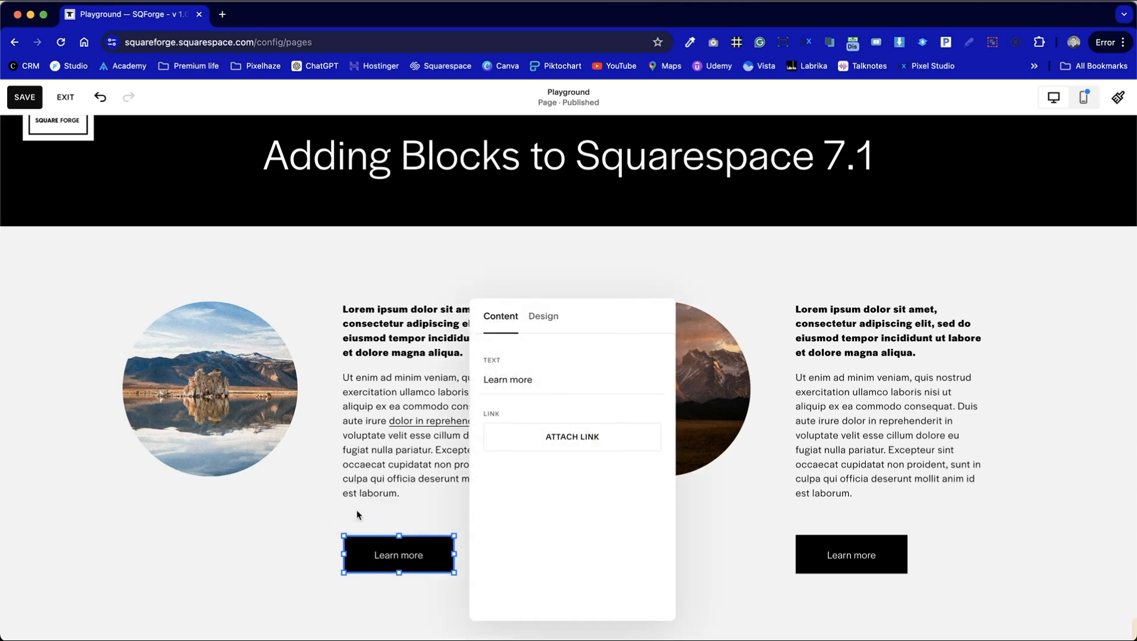
triple_click(549, 379)
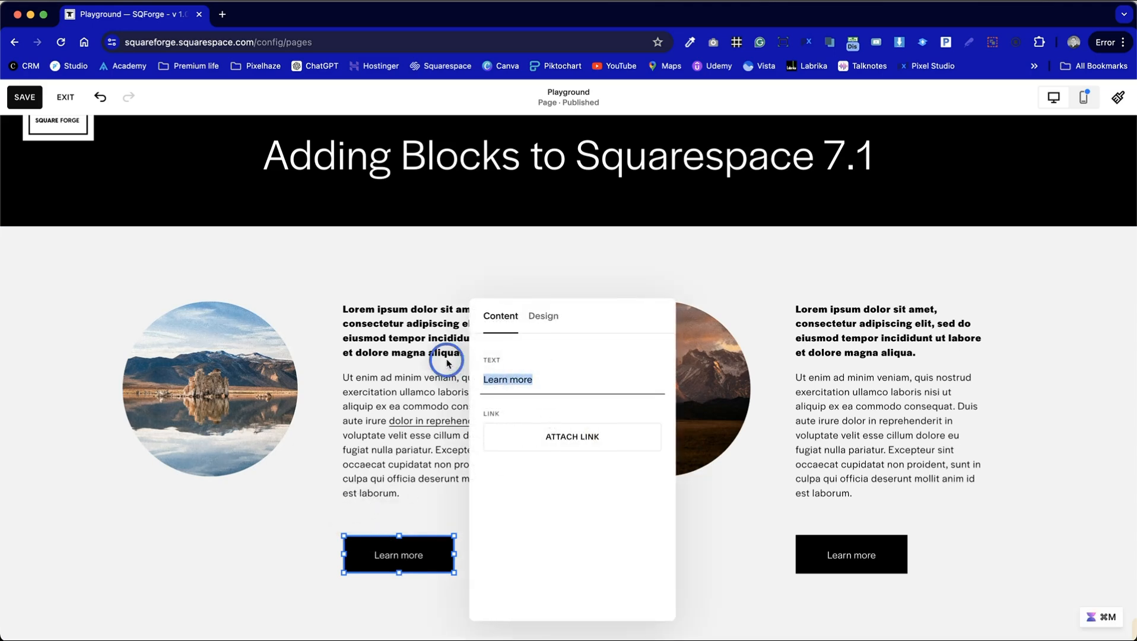
type("Services")
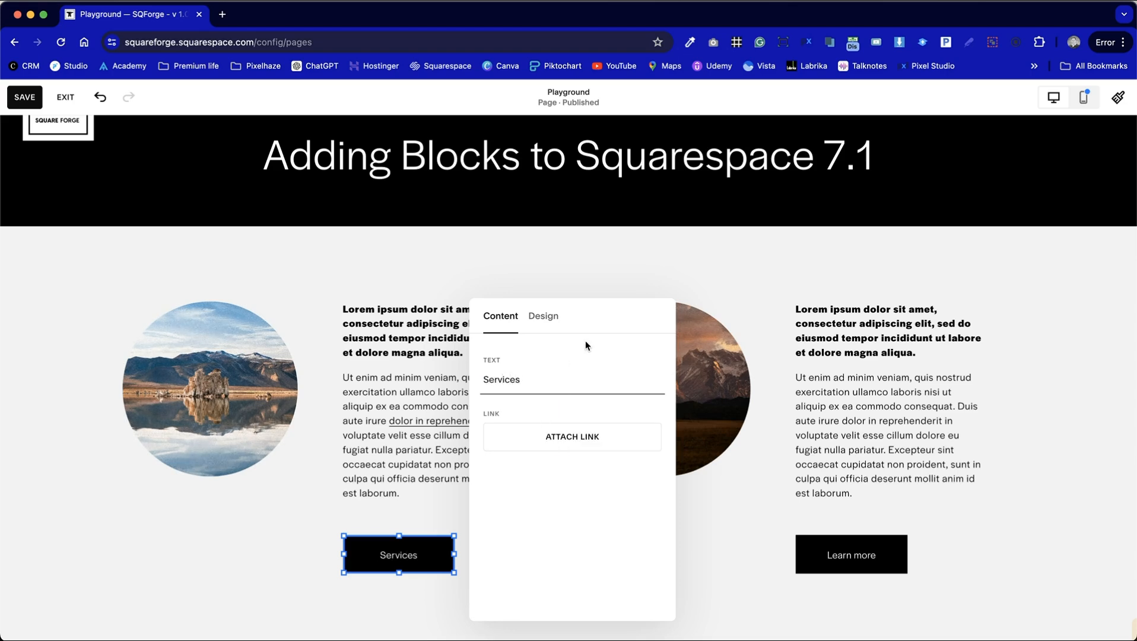
left_click(484, 380)
type("Our")
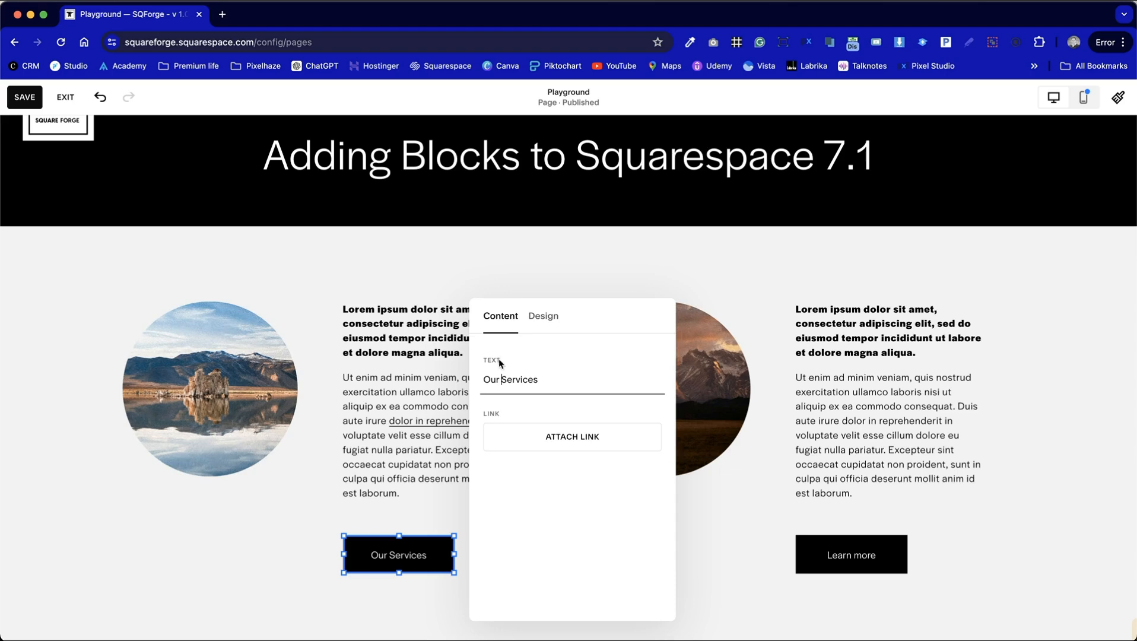
Set the Our Services button's sizing to Fit with left alignment
left_click(557, 318)
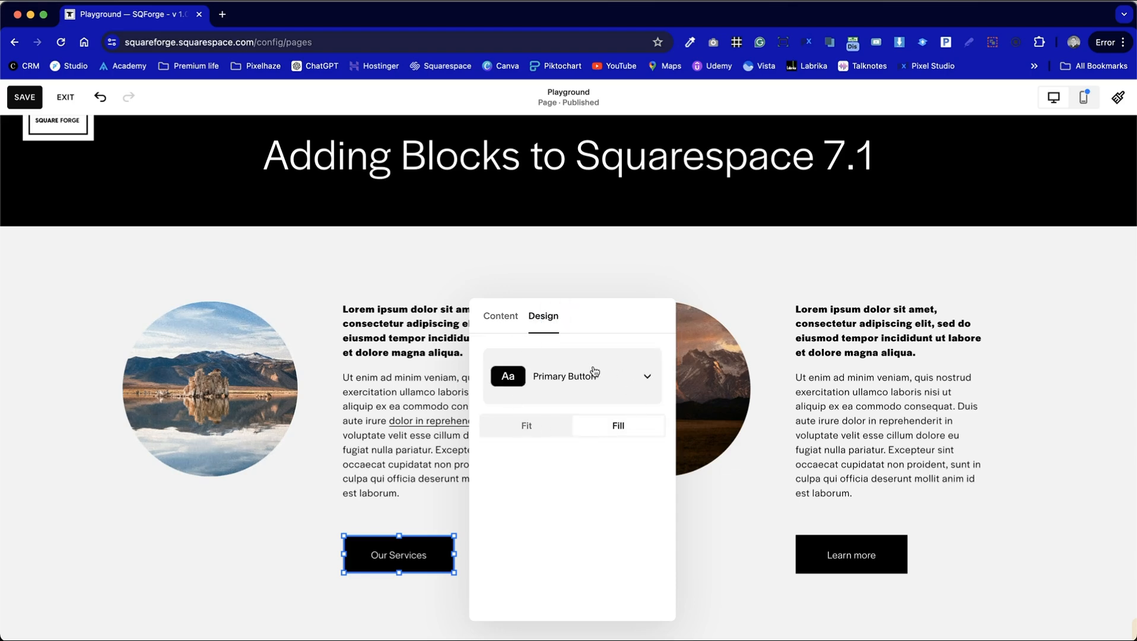
left_click(526, 429)
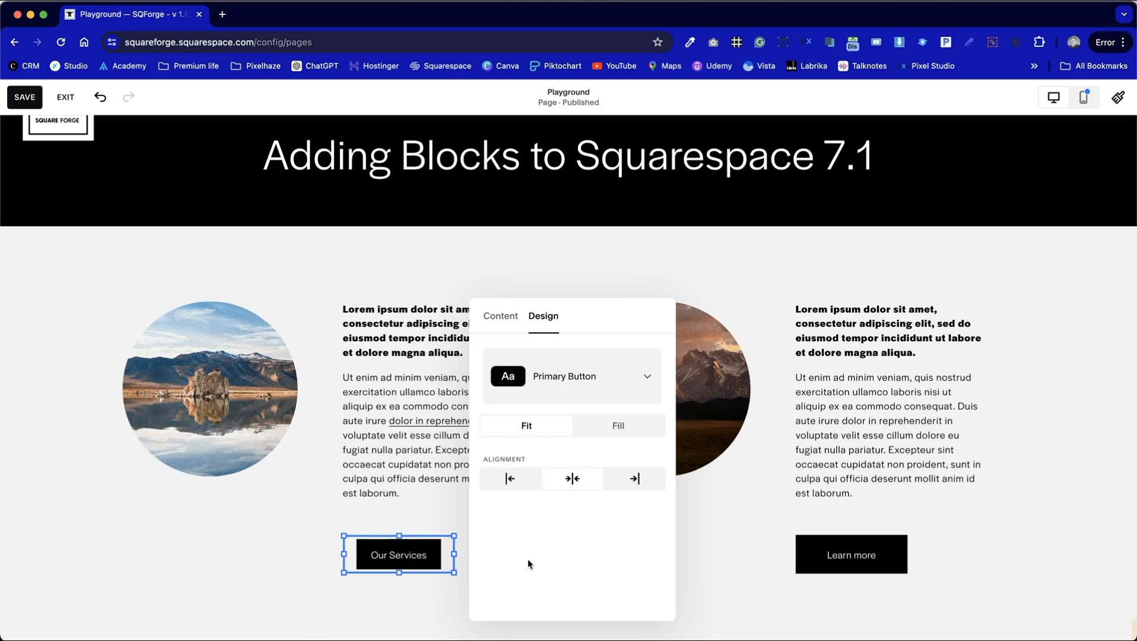
left_click(509, 479)
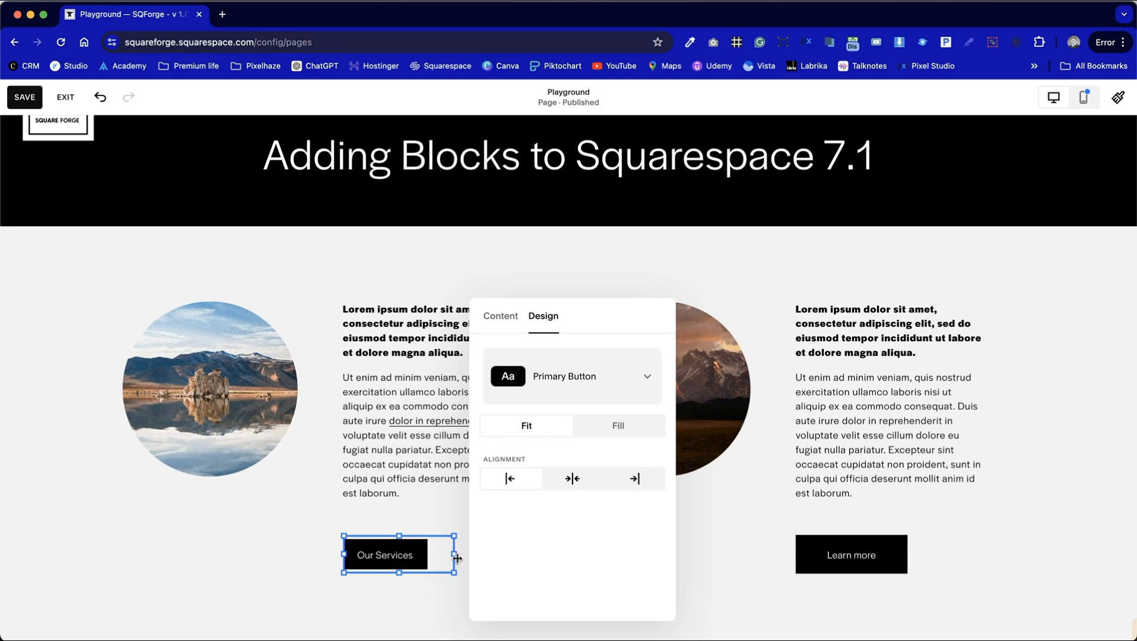
left_click(724, 568)
Set the Learn more button under the second text column to Fit sizing with left alignment
double_click(808, 556)
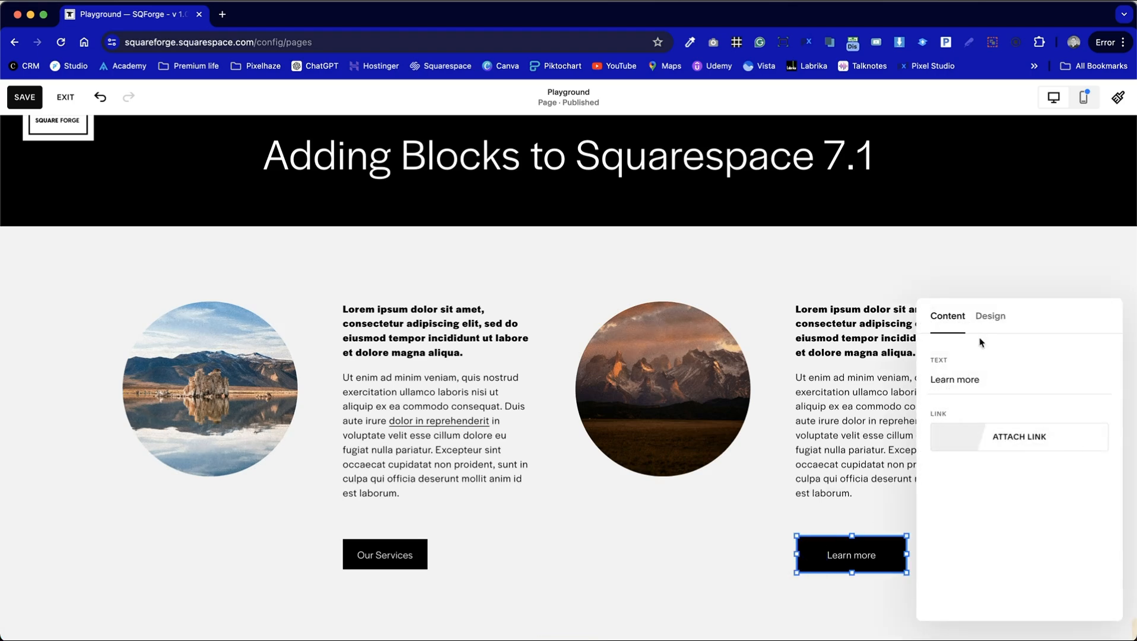
left_click(988, 318)
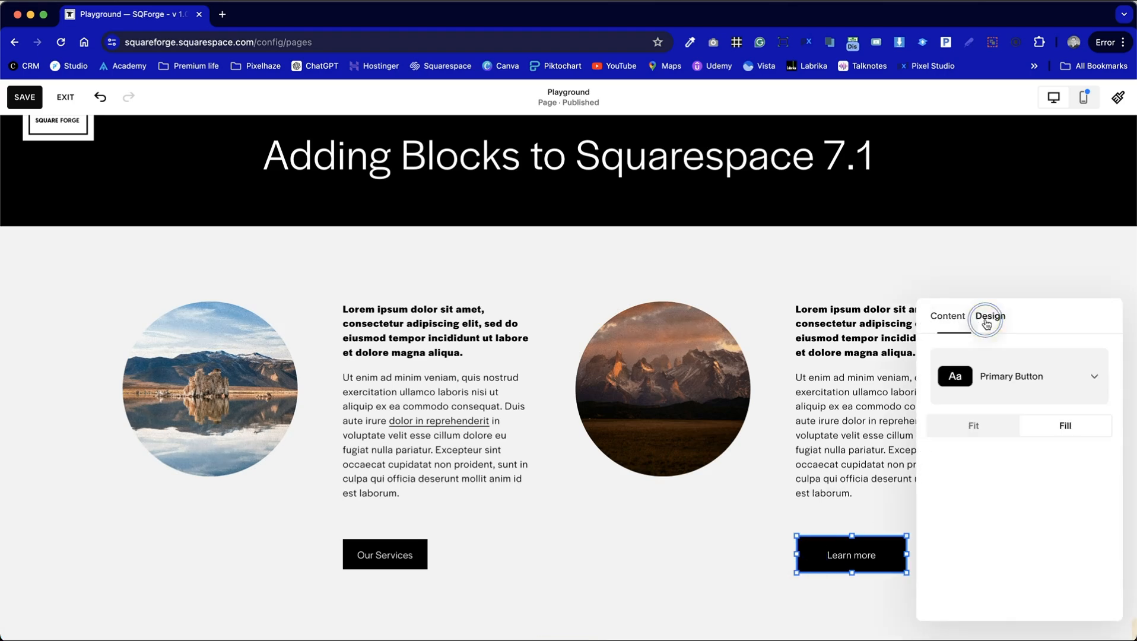
left_click(970, 429)
left_click(970, 472)
Change the label of the button under the second text column to "Our Products"
left_click(950, 316)
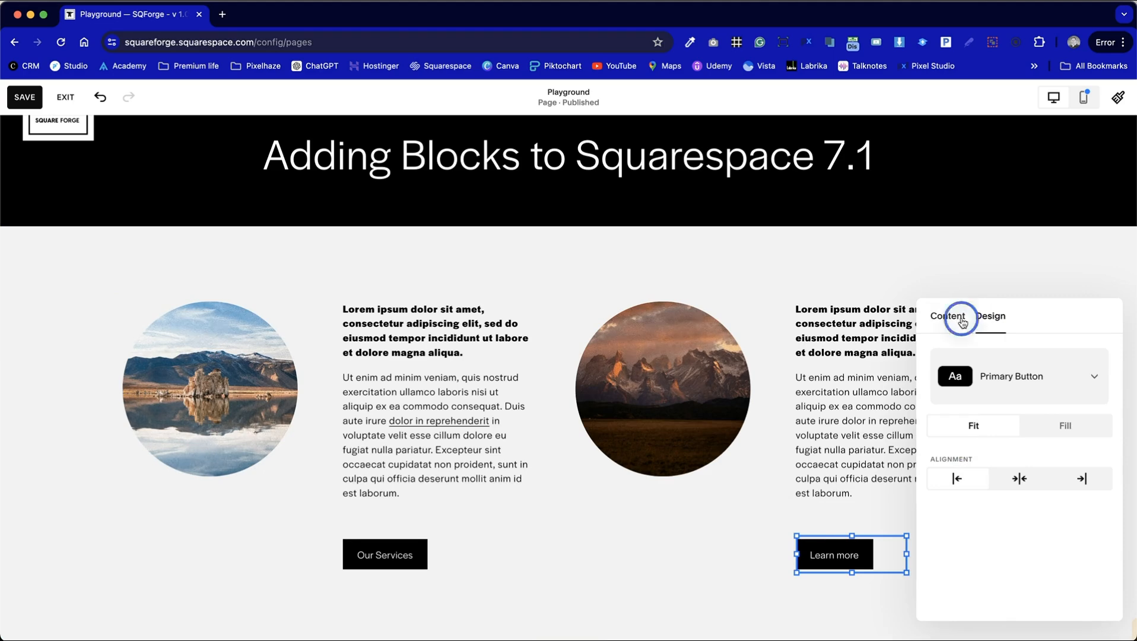
left_click(972, 378)
key("ctrl+a")
type("Ou")
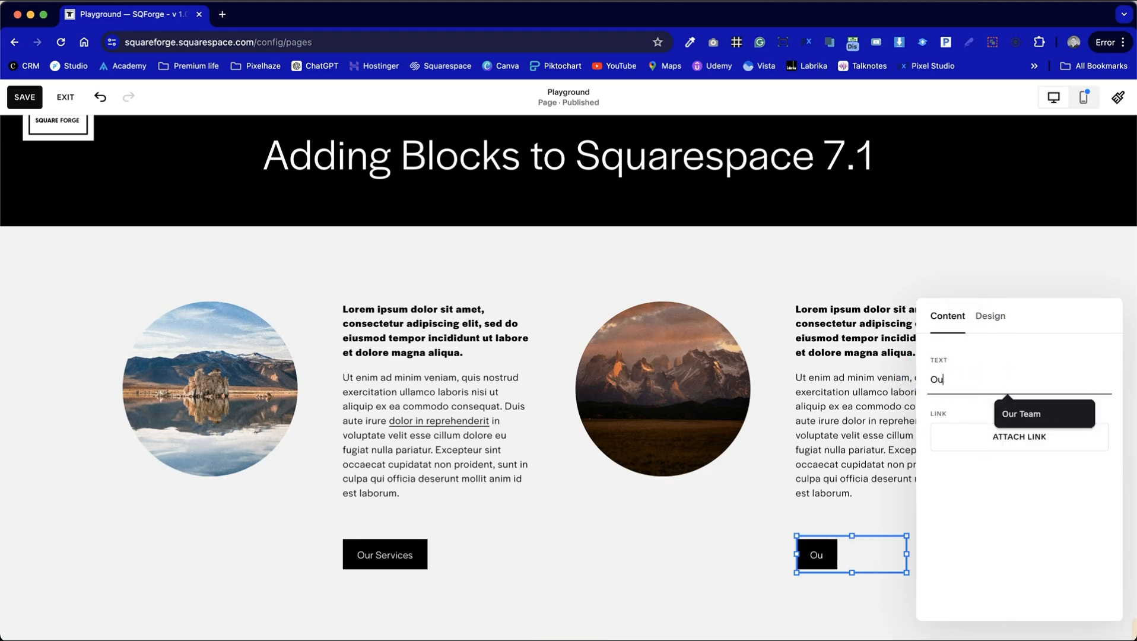
type("r Products")
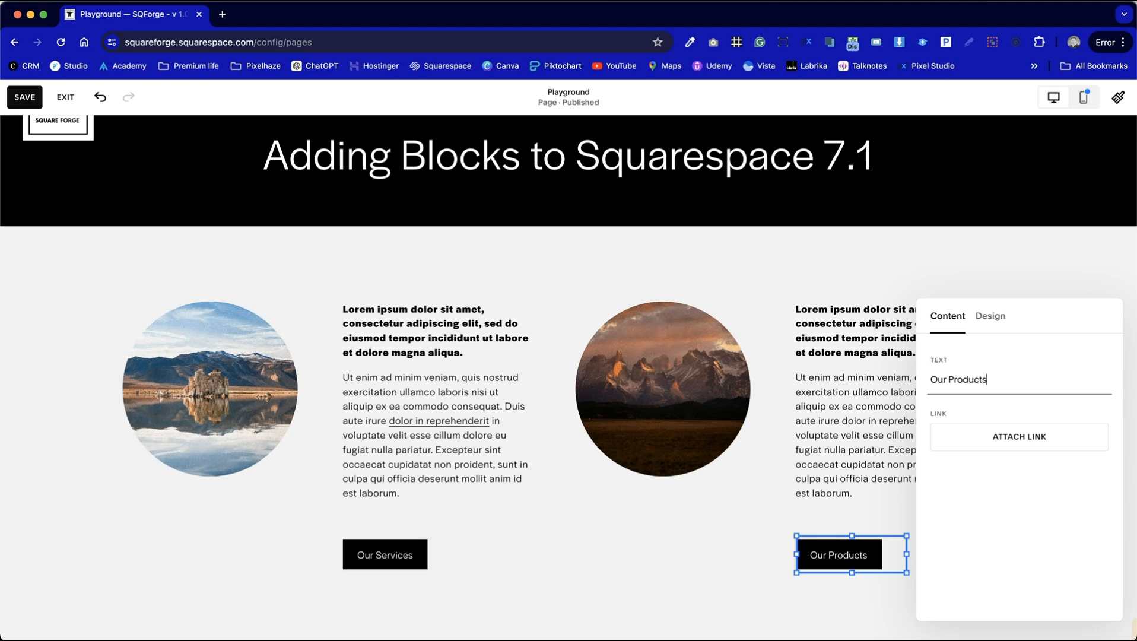
Append the filler text "dasdsadsad" to the Our Products button's label and trim the label to "Our Products das"
left_click(985, 318)
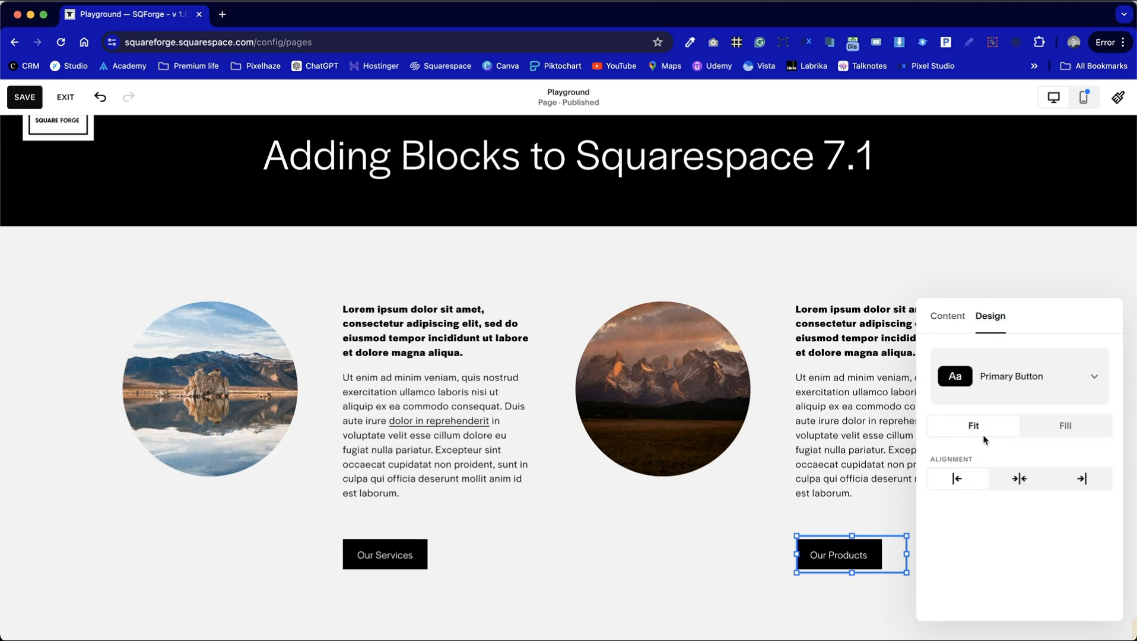
left_click(948, 316)
left_click(993, 379)
type("dasdsadsad")
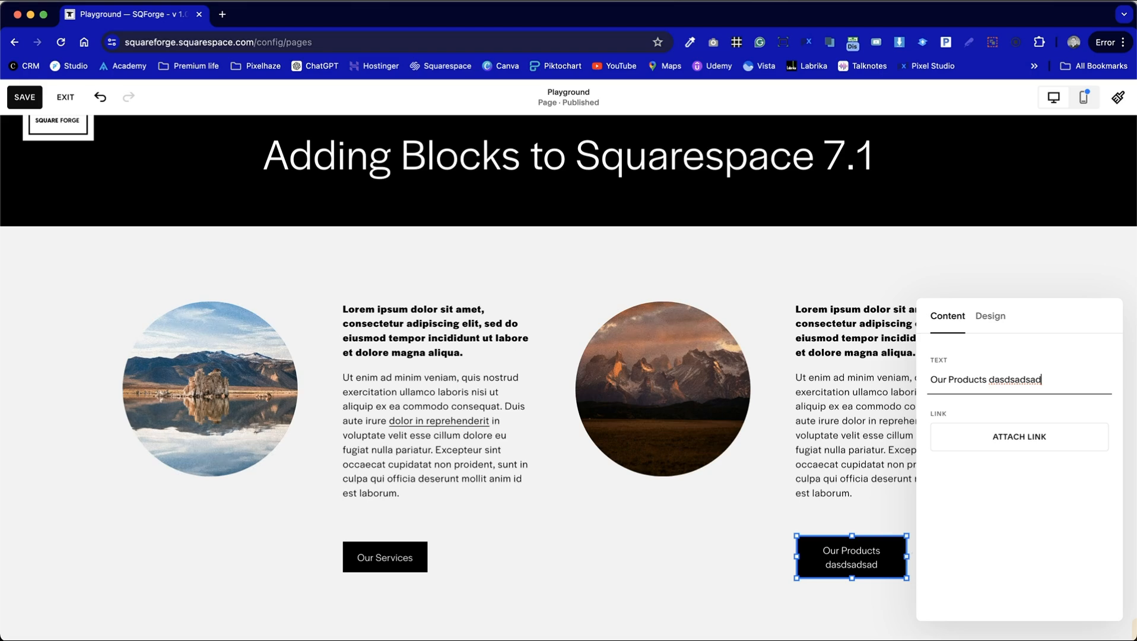
key("BackSpace")
key("BackSpace")
key("BackSpace")
key("BackSpace")
key("BackSpace")
key("BackSpace")
key("BackSpace")
key("BackSpace")
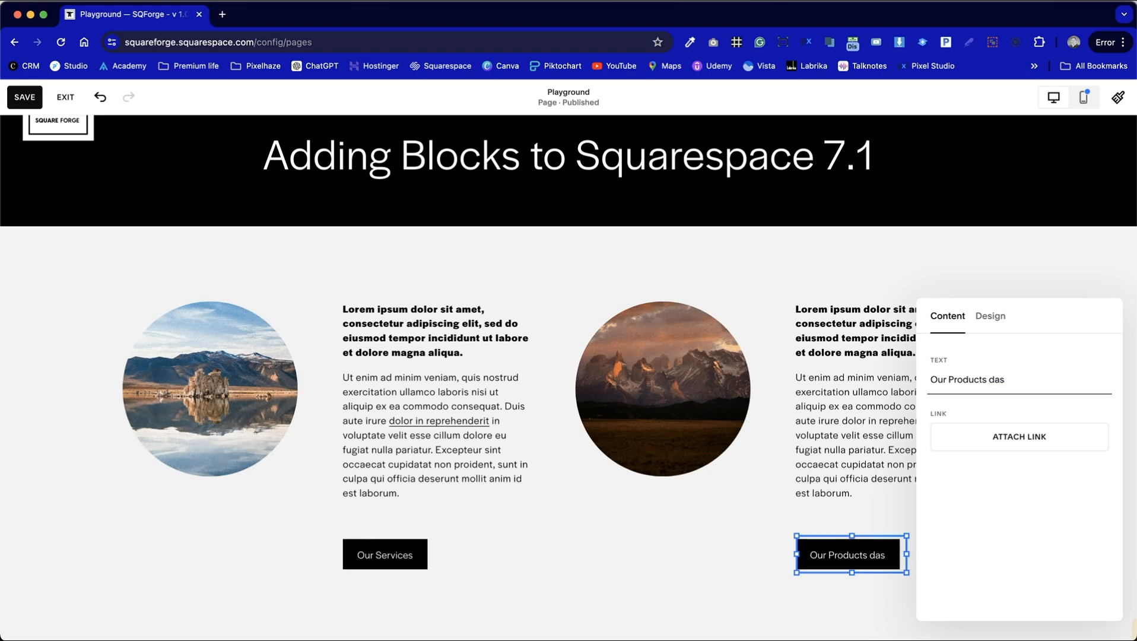
Add a period, spaces and more filler letters to the second button's label, and trim the label to "Our Products das."
type(".   sdcds")
key("BackSpace")
key("BackSpace")
key("BackSpace")
key("BackSpace")
key("BackSpace")
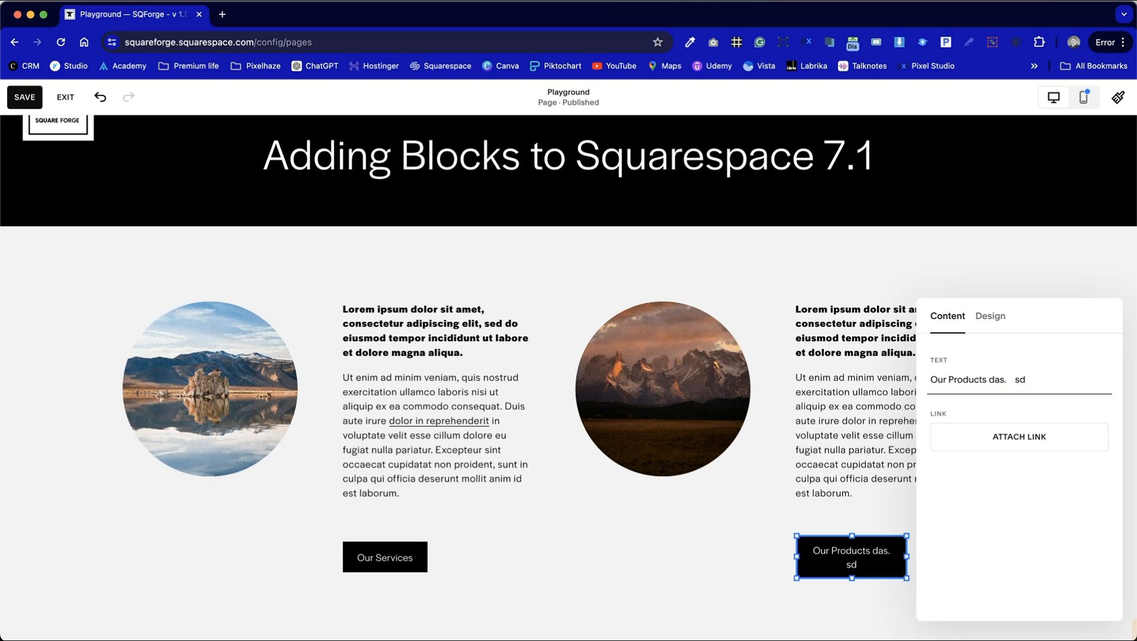
Widen the Our Products das. button block to the right edge of the second text column
left_click(755, 561)
left_click(898, 557)
left_click_drag(903, 556, 984, 558)
Append the filler text "dssadasdsadsad" to the label of the widened second button
double_click(985, 559)
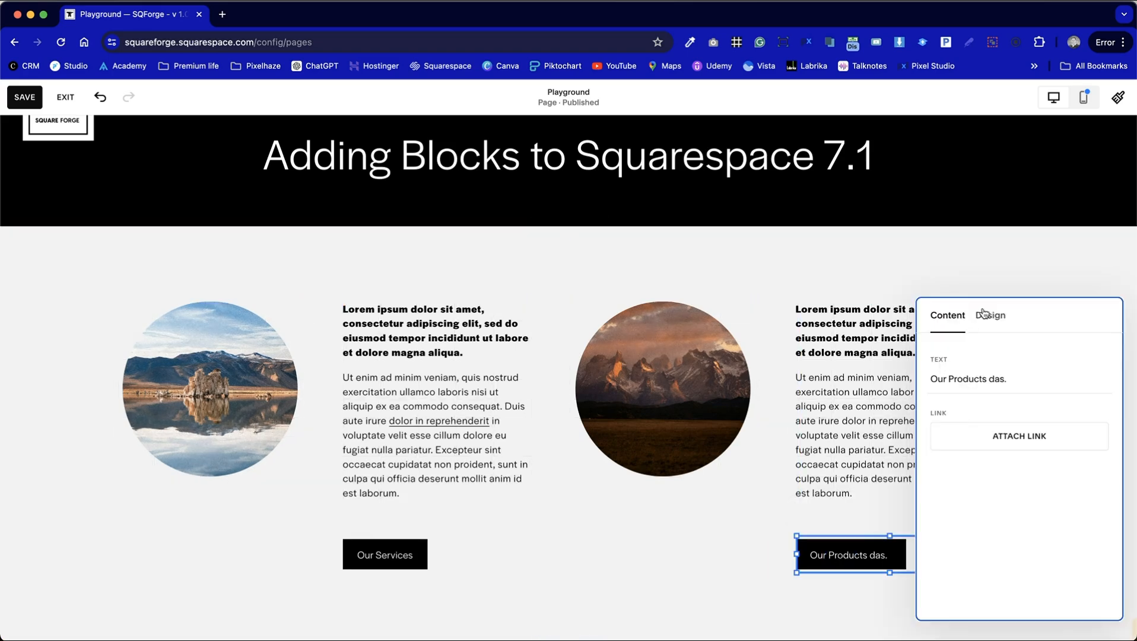
left_click(987, 315)
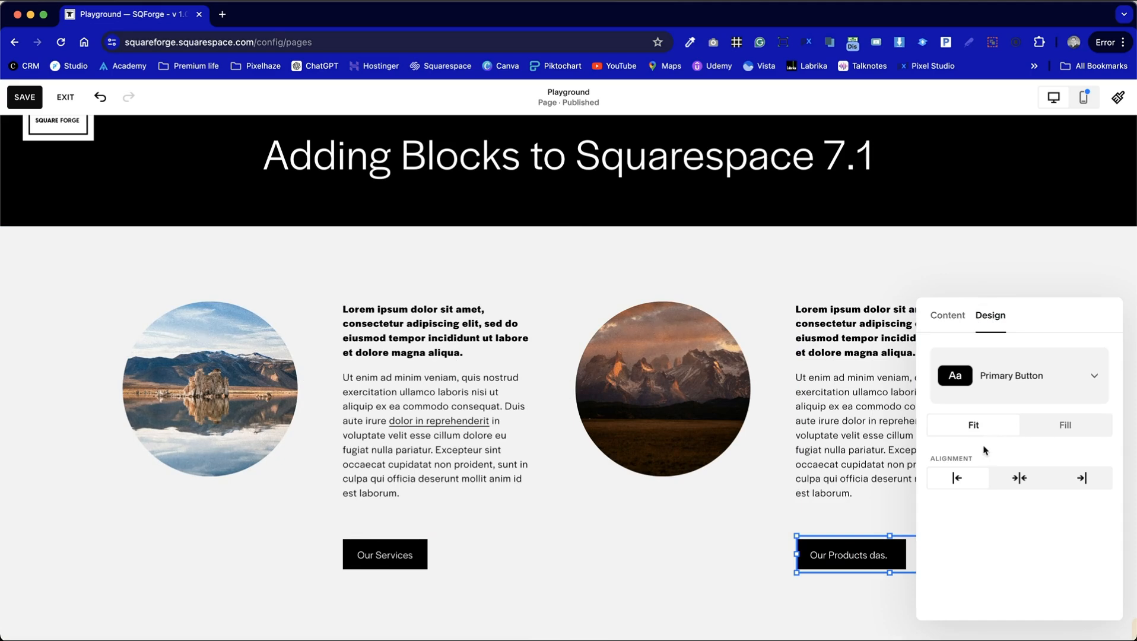
left_click(944, 316)
left_click(1016, 379)
type("dssadasdsadsad")
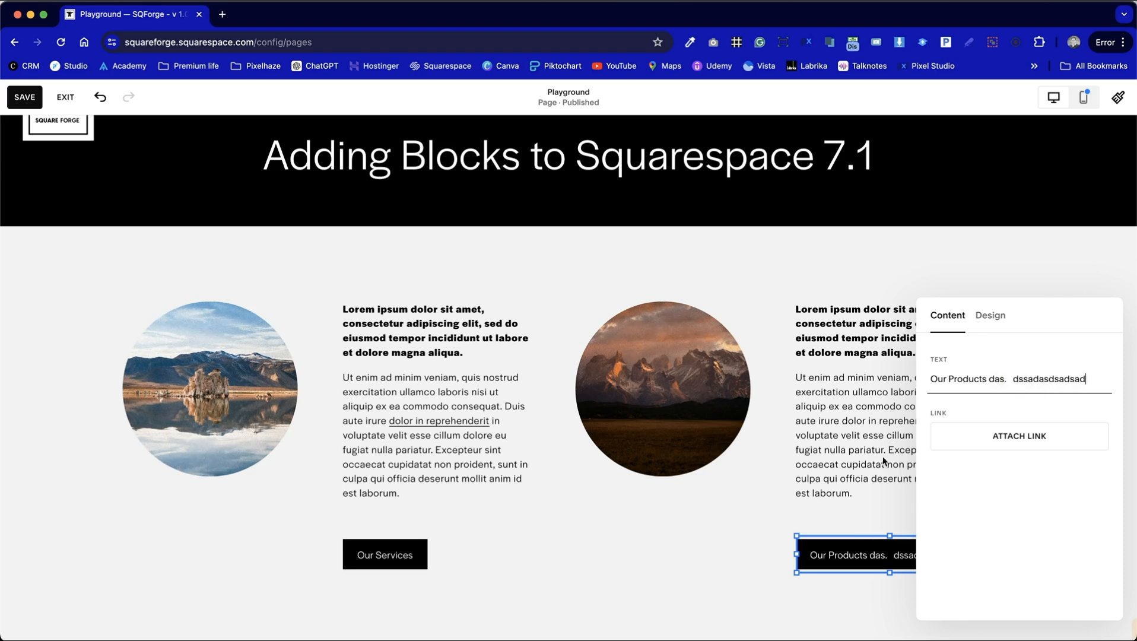
Widen the Our Services button block to the right edge of the first text column
left_click(736, 527)
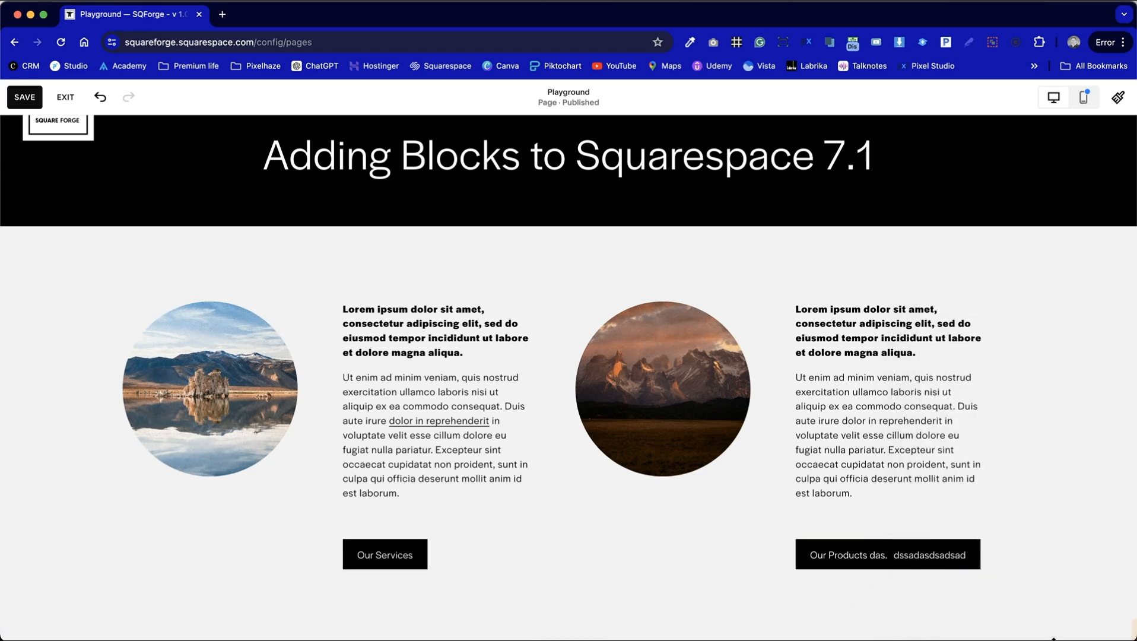
left_click(885, 561)
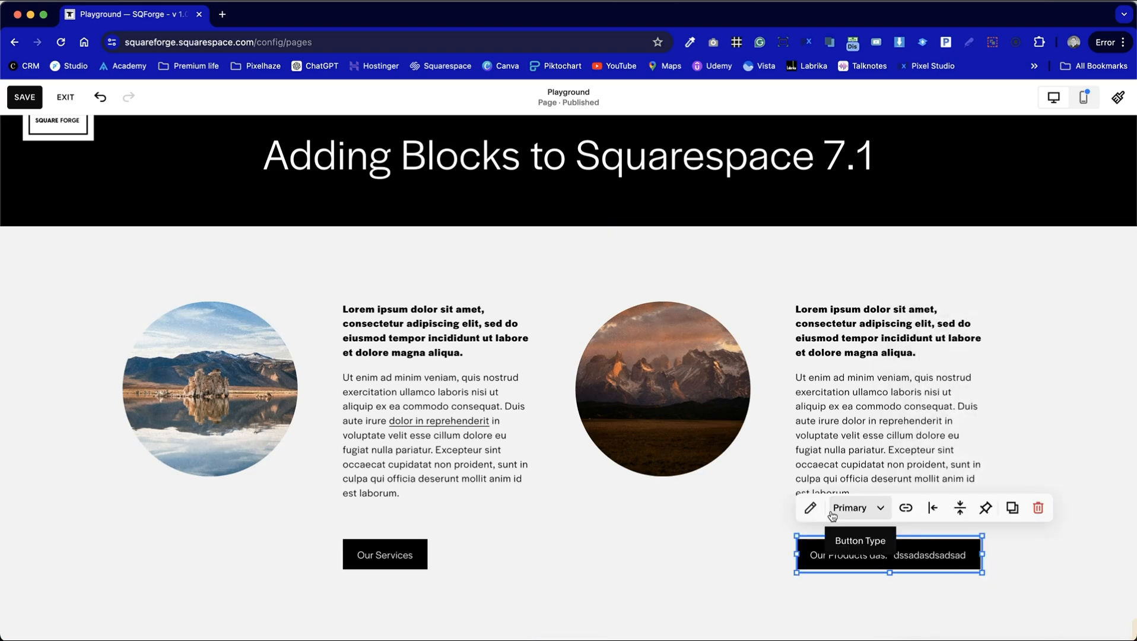
left_click(447, 556)
left_click_drag(447, 556, 529, 554)
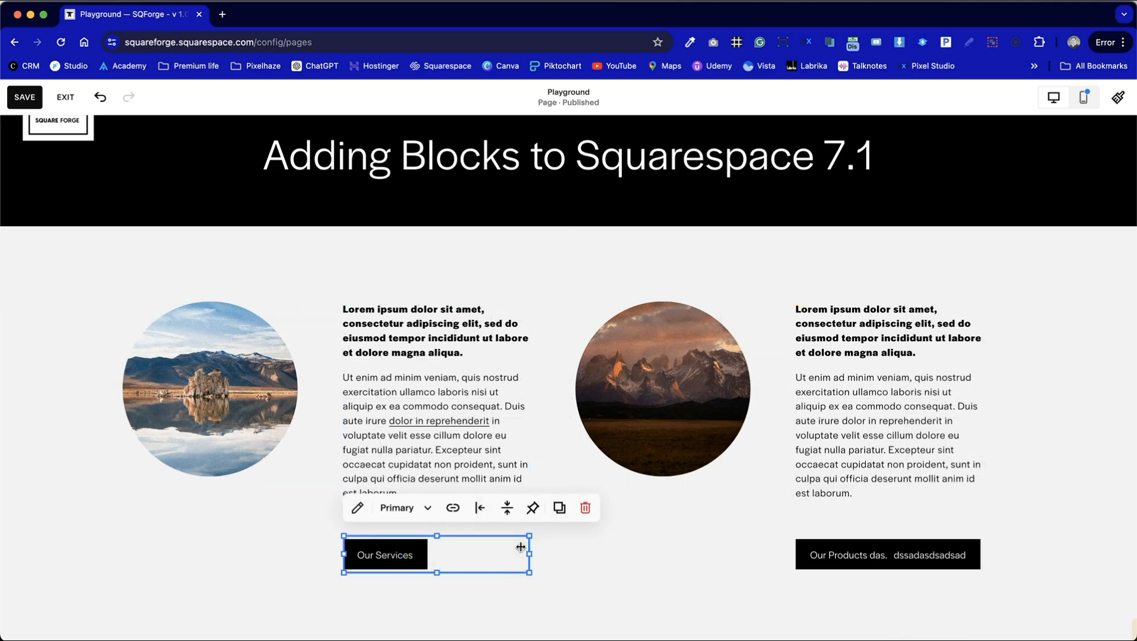
Set the Our Services button's sizing to Fill so it spans its whole block
left_click(395, 517)
left_click(619, 315)
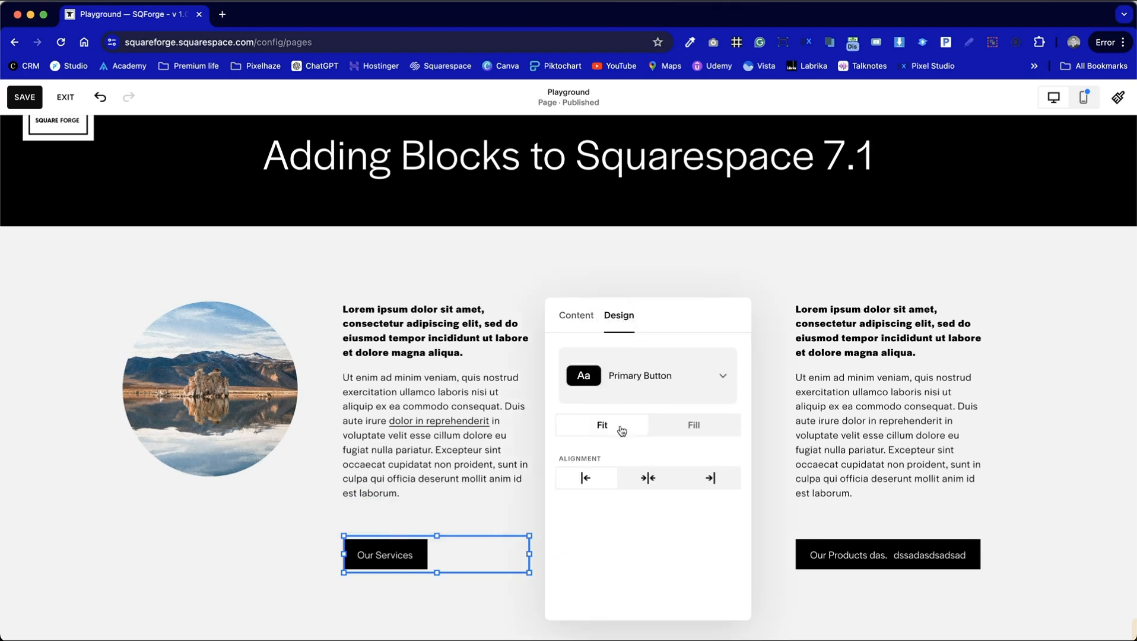
left_click(689, 426)
left_click(384, 592)
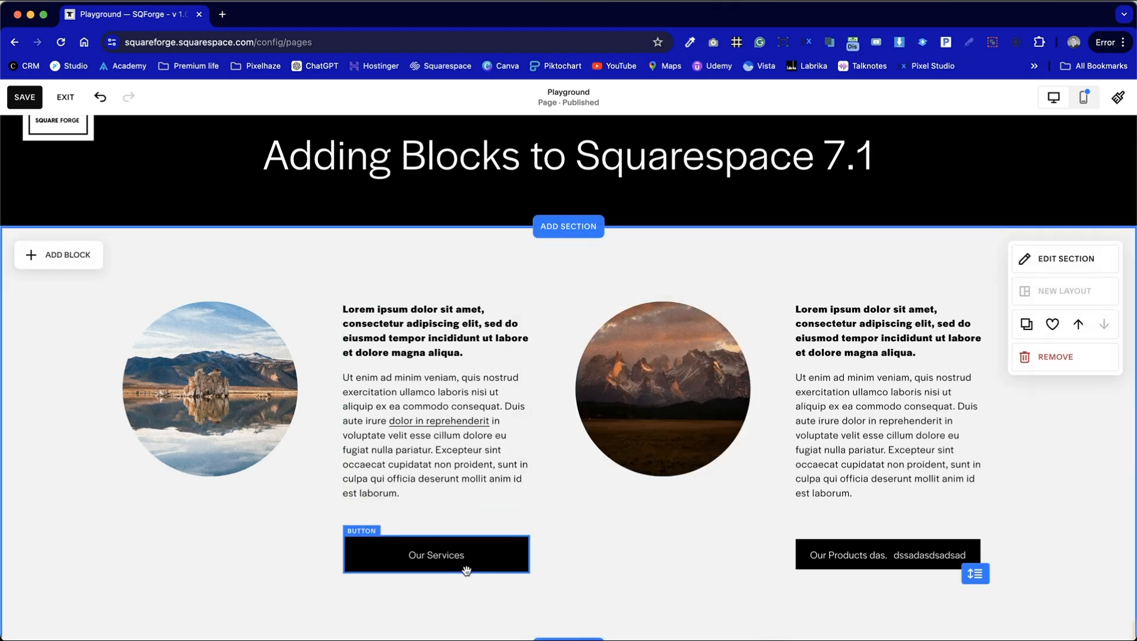
Set the Our Services button's sizing to Fit and its alignment to left
left_click(512, 553)
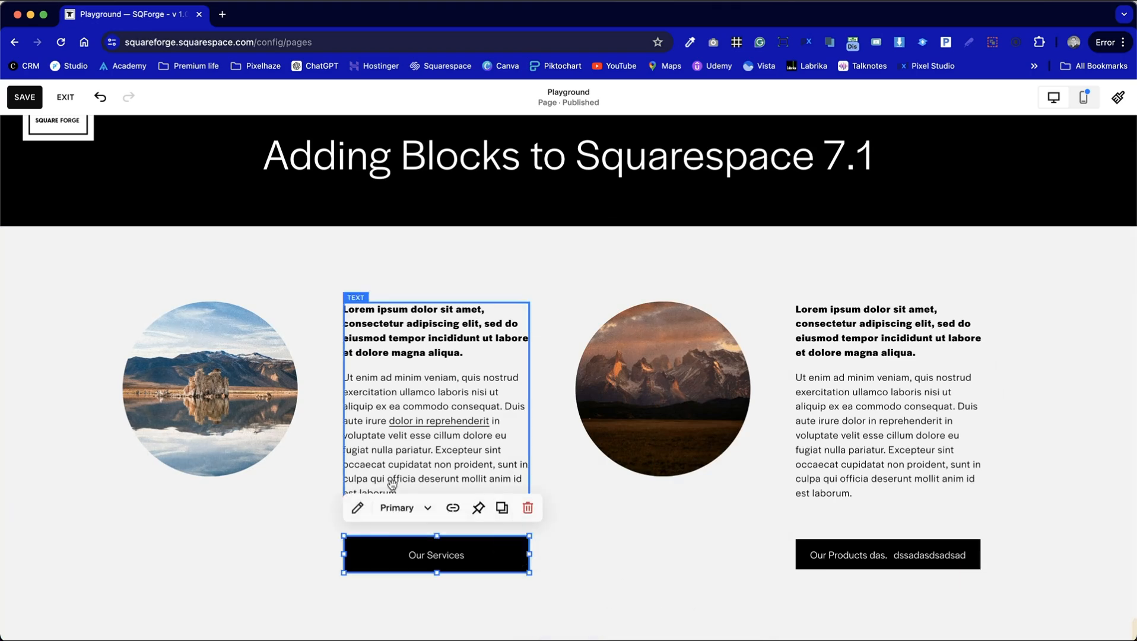
left_click(358, 509)
left_click(619, 316)
left_click(600, 423)
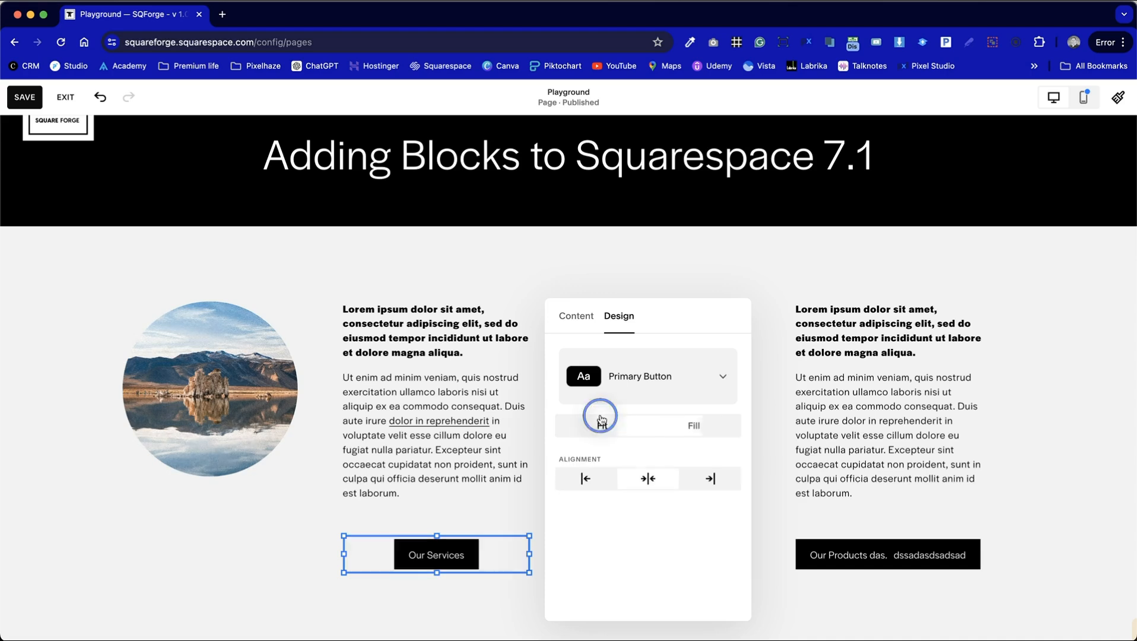
left_click(605, 477)
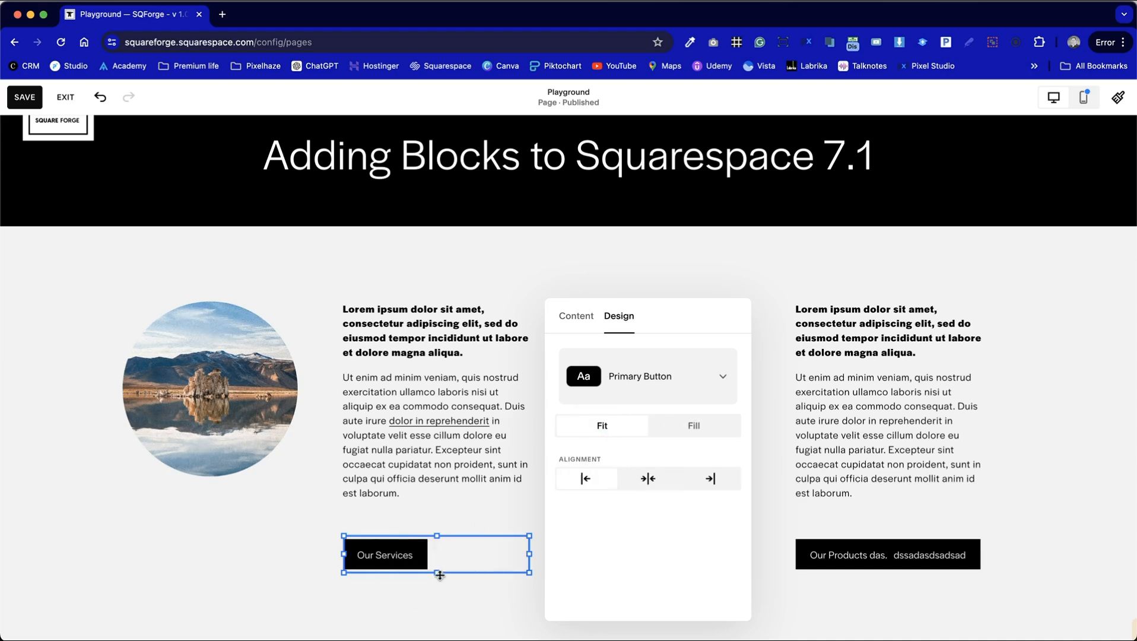
left_click(298, 576)
Remove the filler text from the second button's label so it reads "Our Products"
double_click(894, 554)
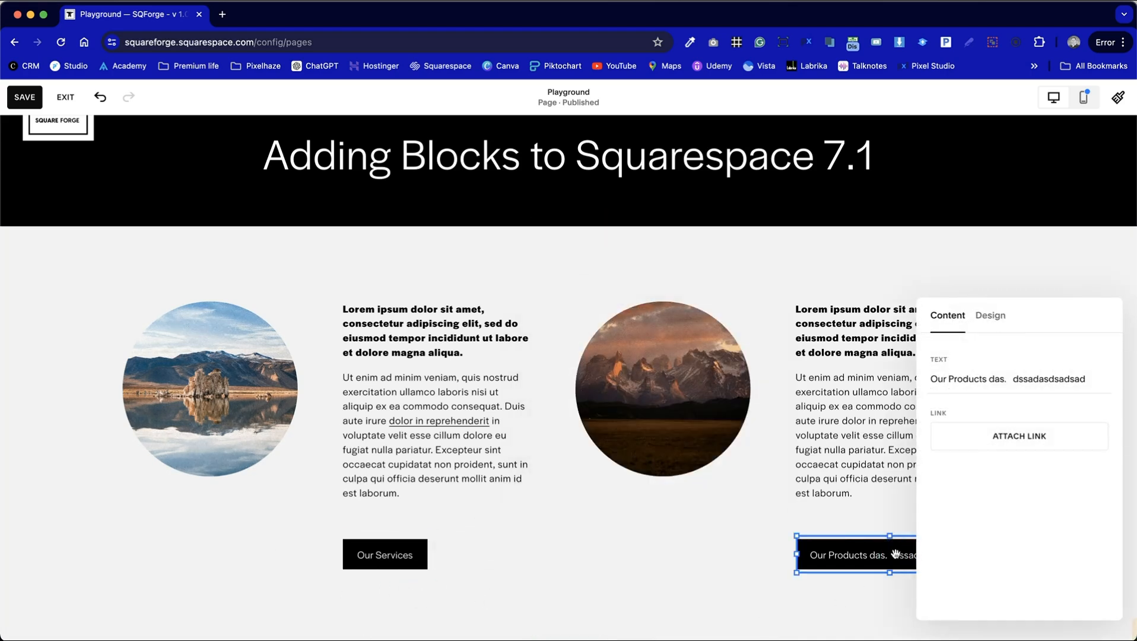
left_click(990, 315)
left_click(948, 315)
left_click_drag(987, 379, 1088, 379)
key("BackSpace")
left_click(742, 506)
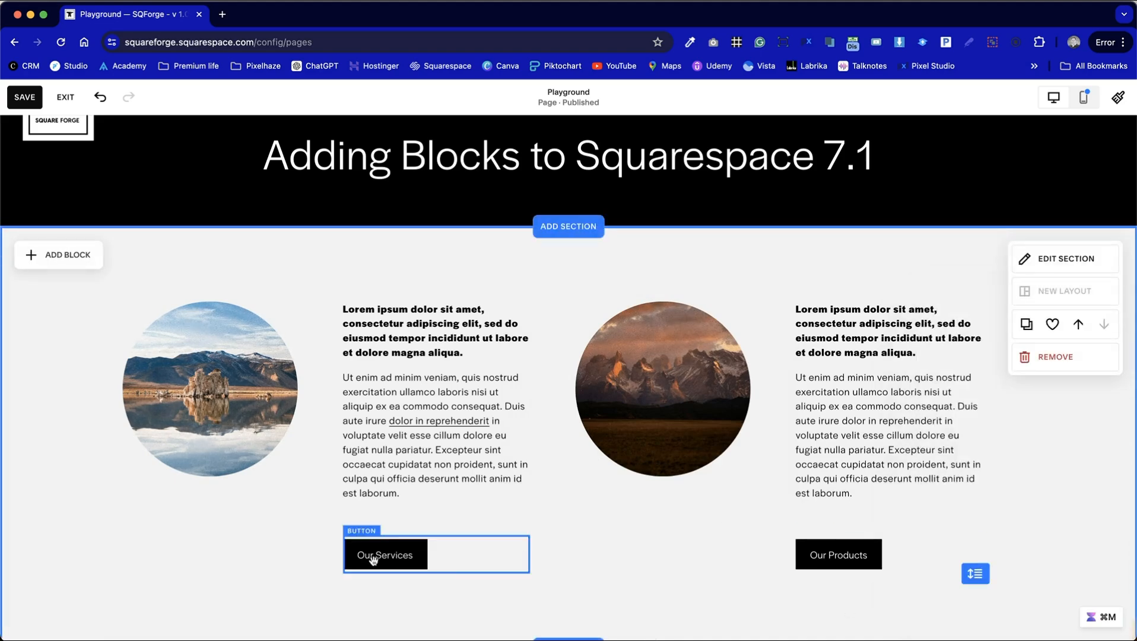
Change the button type of both the Our Services and Our Products buttons to Tertiary
left_click(382, 555)
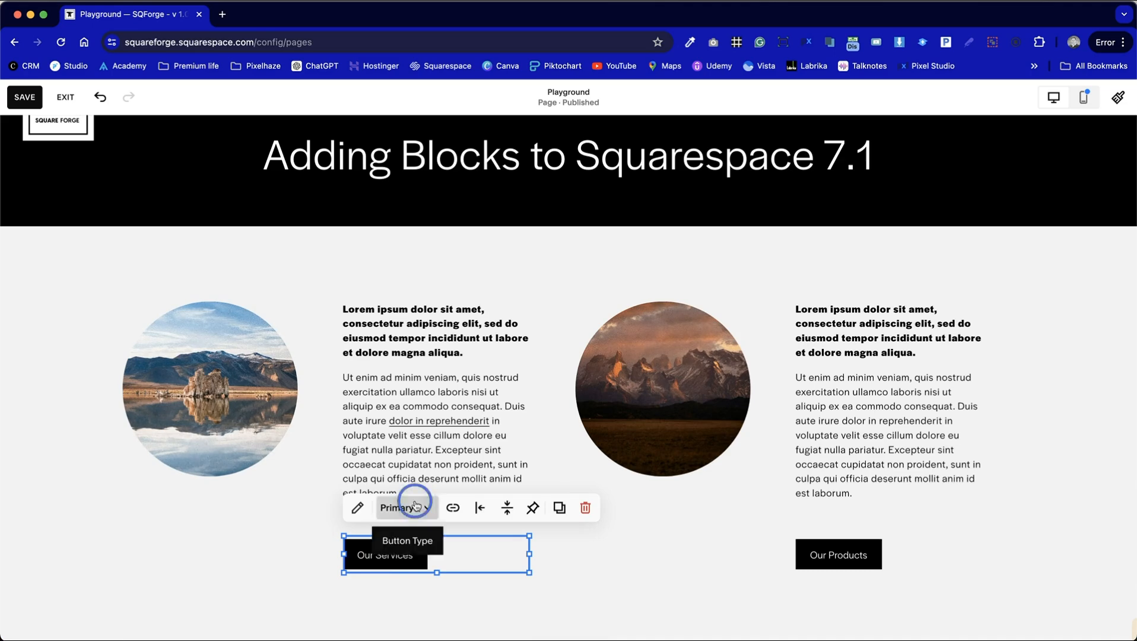
left_click(393, 507)
left_click(402, 615)
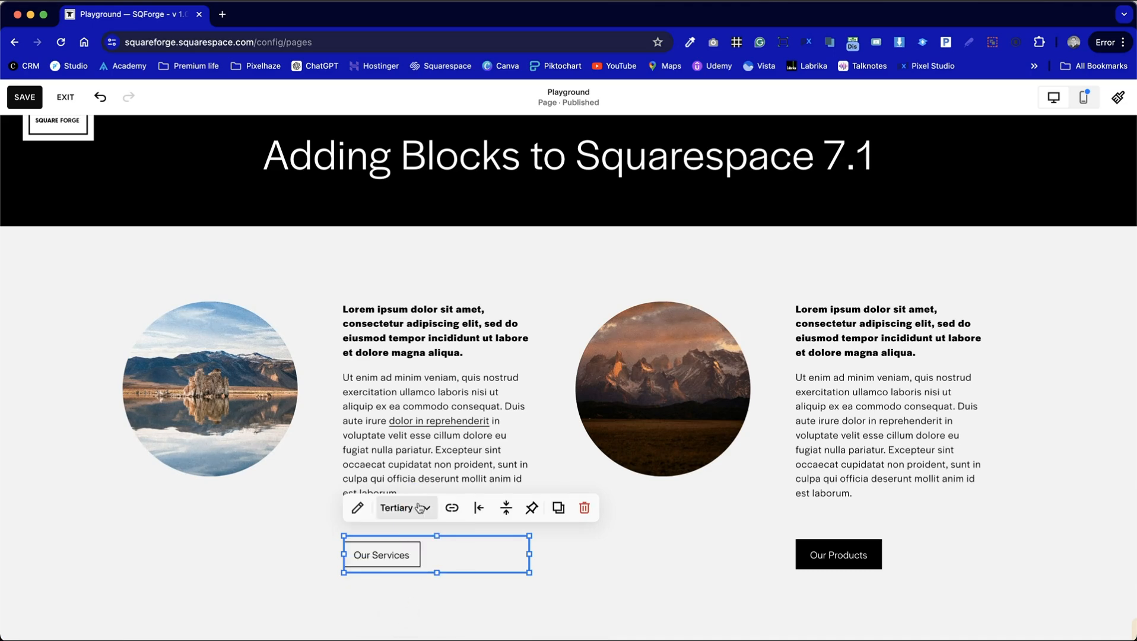
left_click(853, 560)
left_click(863, 516)
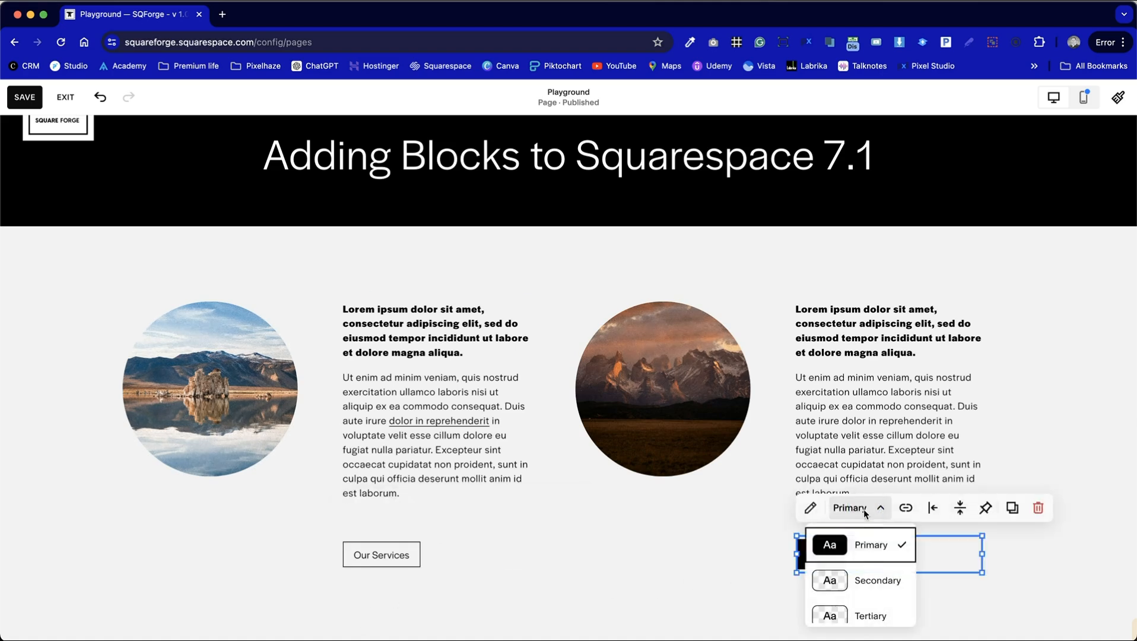
left_click(870, 614)
left_click(595, 576)
Open the site-wide button styles from the Our Services button and set the Tertiary outline to 2px
scroll(596, 576, "down", 1)
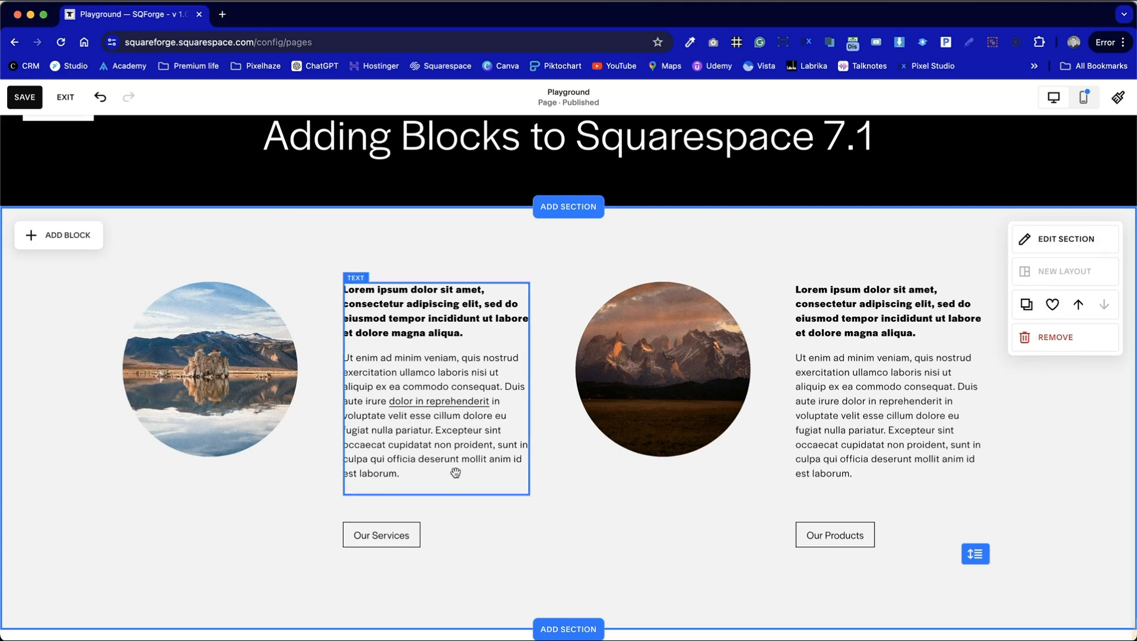
double_click(406, 528)
left_click(618, 318)
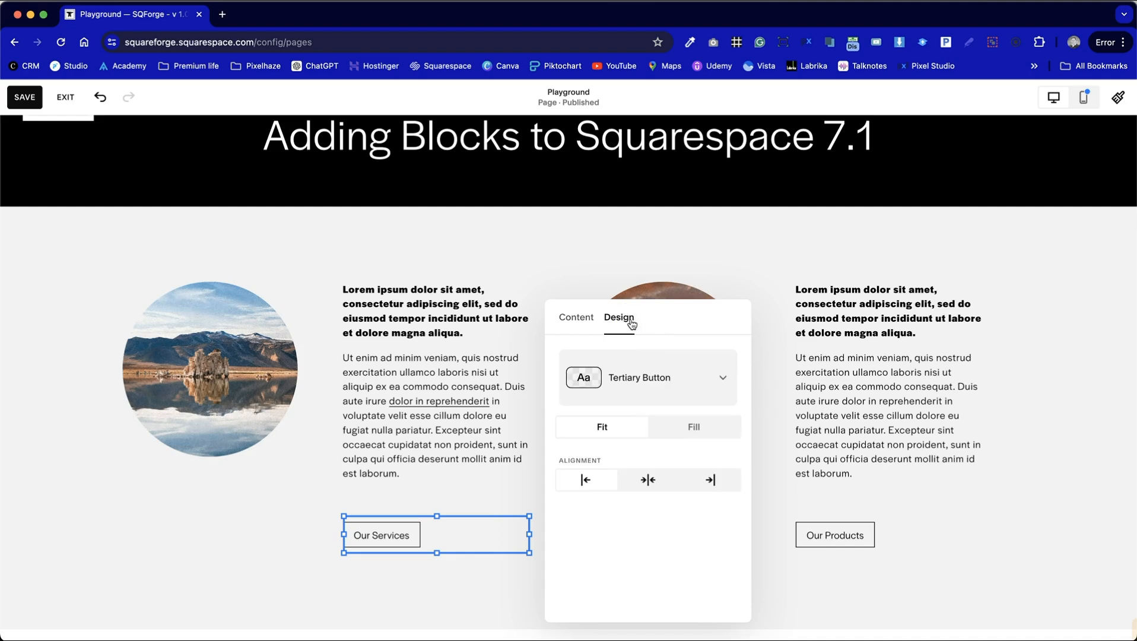
left_click(652, 369)
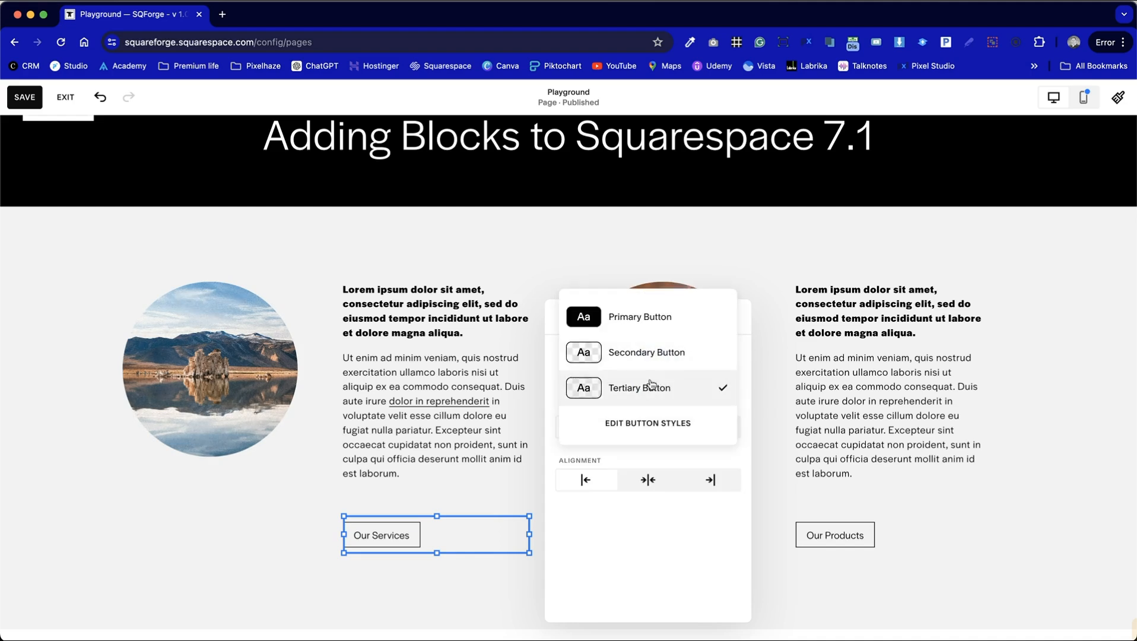
left_click(632, 436)
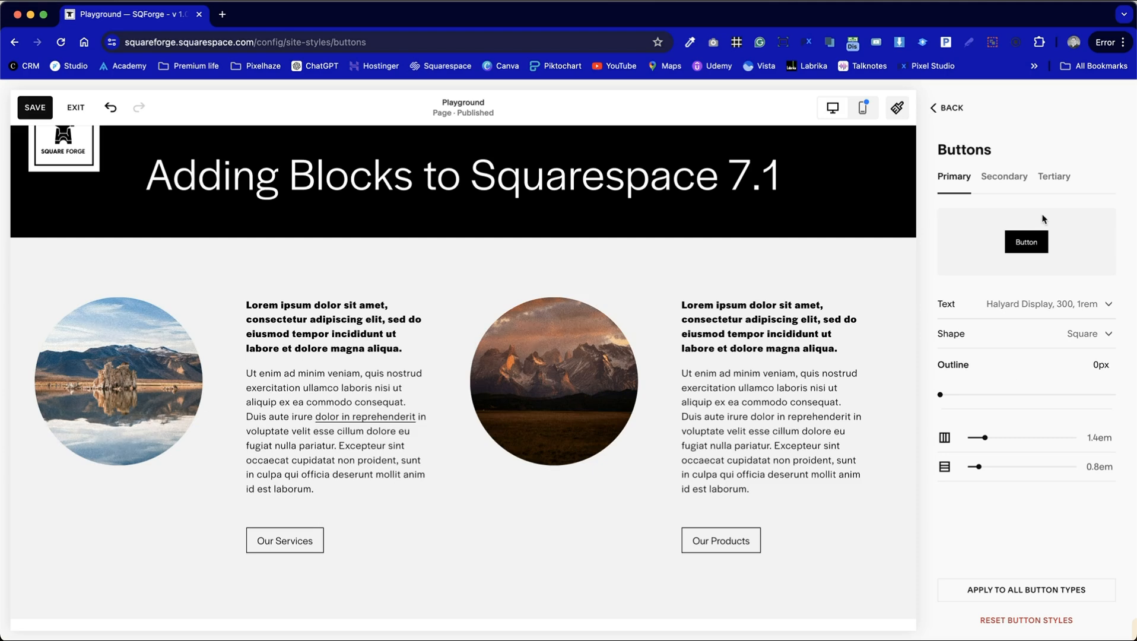
left_click(1057, 174)
left_click(957, 395)
left_click_drag(964, 394, 975, 395)
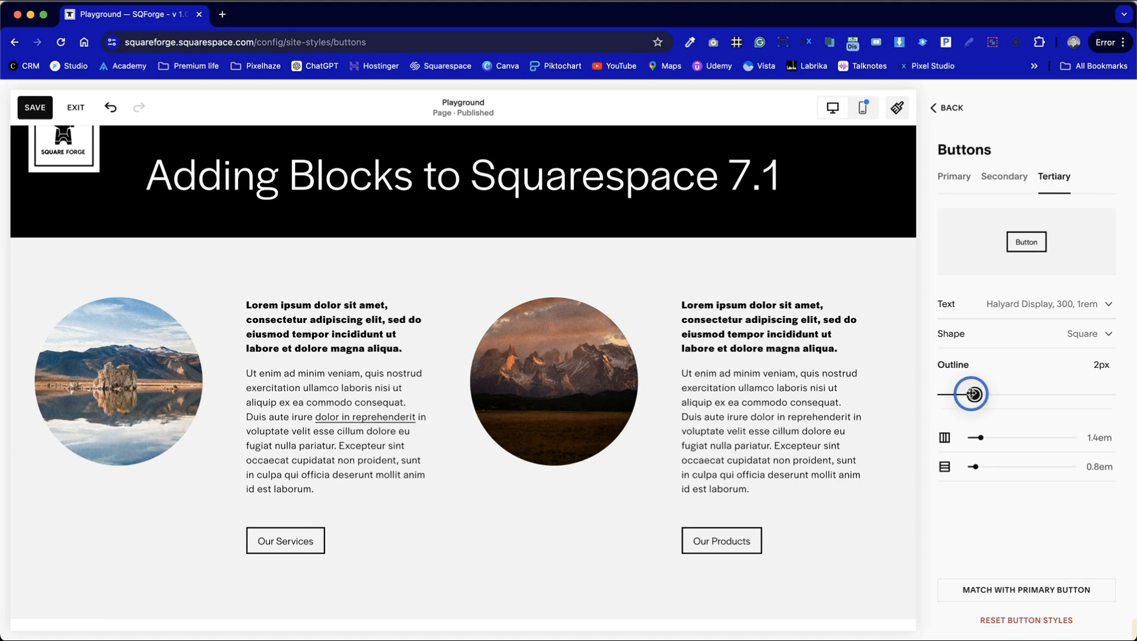
Set the text transform of the Tertiary button style to Uppercase
left_click(1063, 305)
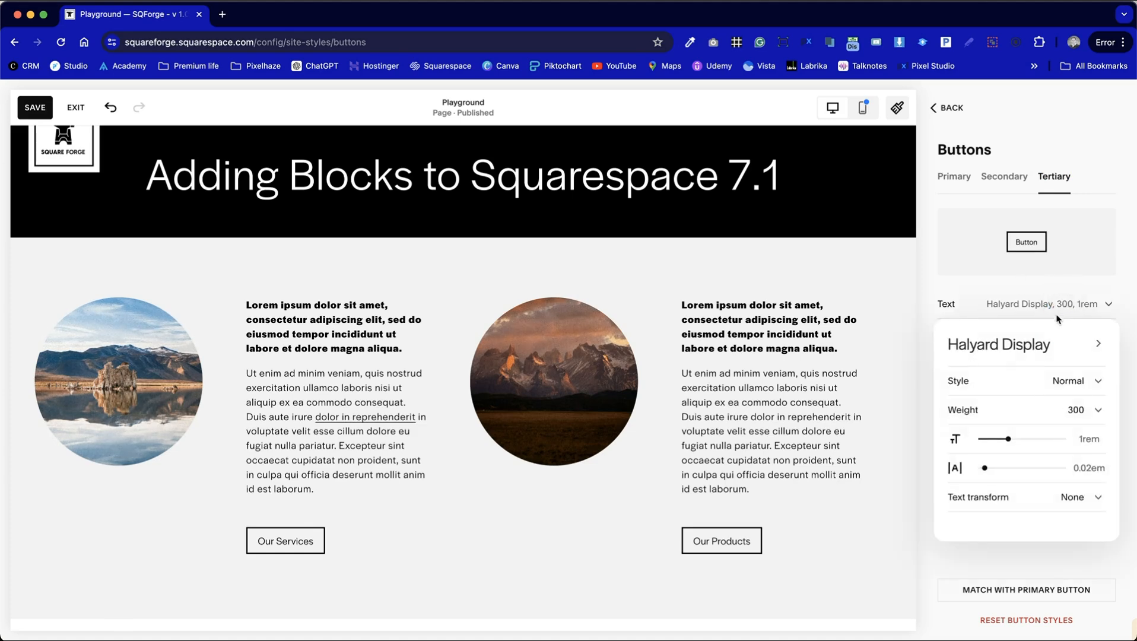
left_click(1077, 504)
left_click(1062, 525)
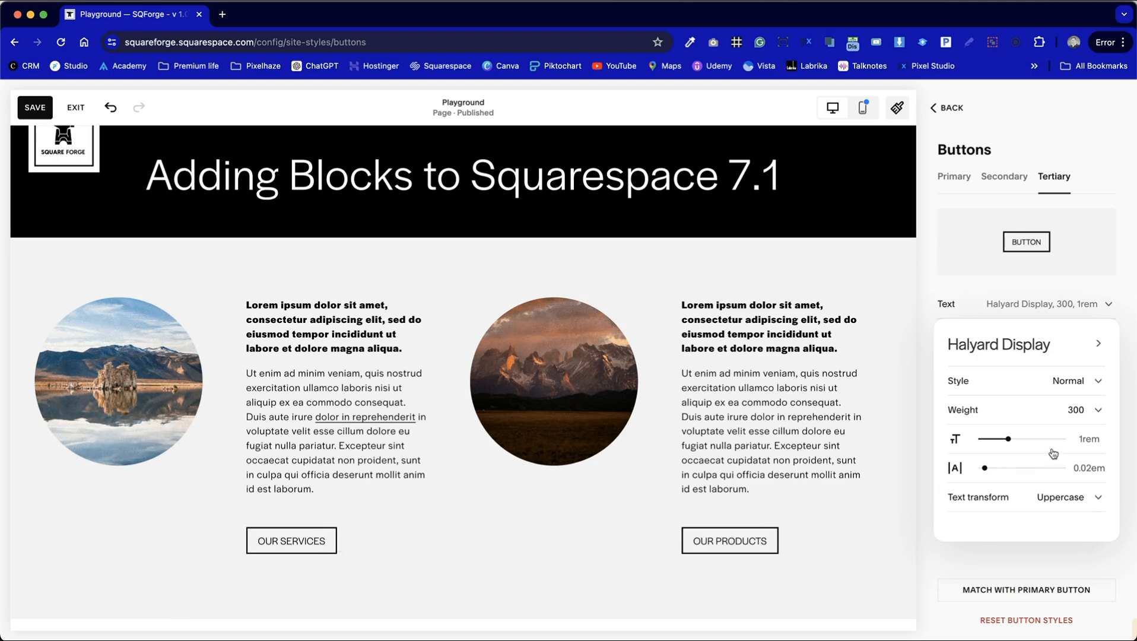
left_click(1011, 548)
Set the Tertiary button outline to 1px and return to editing the page
left_click_drag(975, 395, 957, 395)
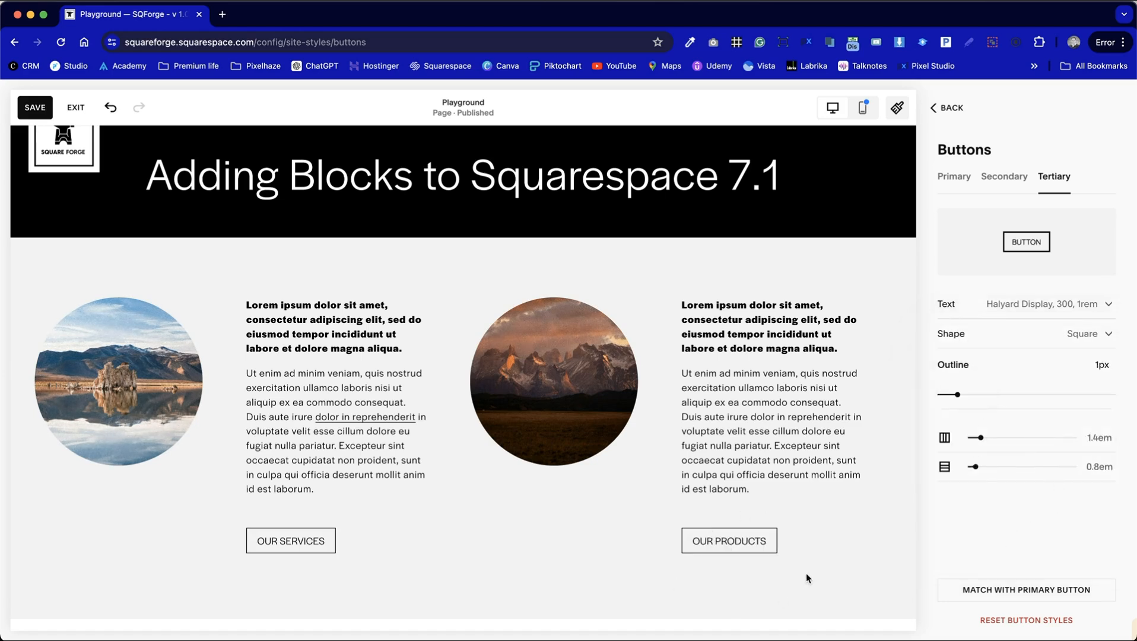
left_click(947, 107)
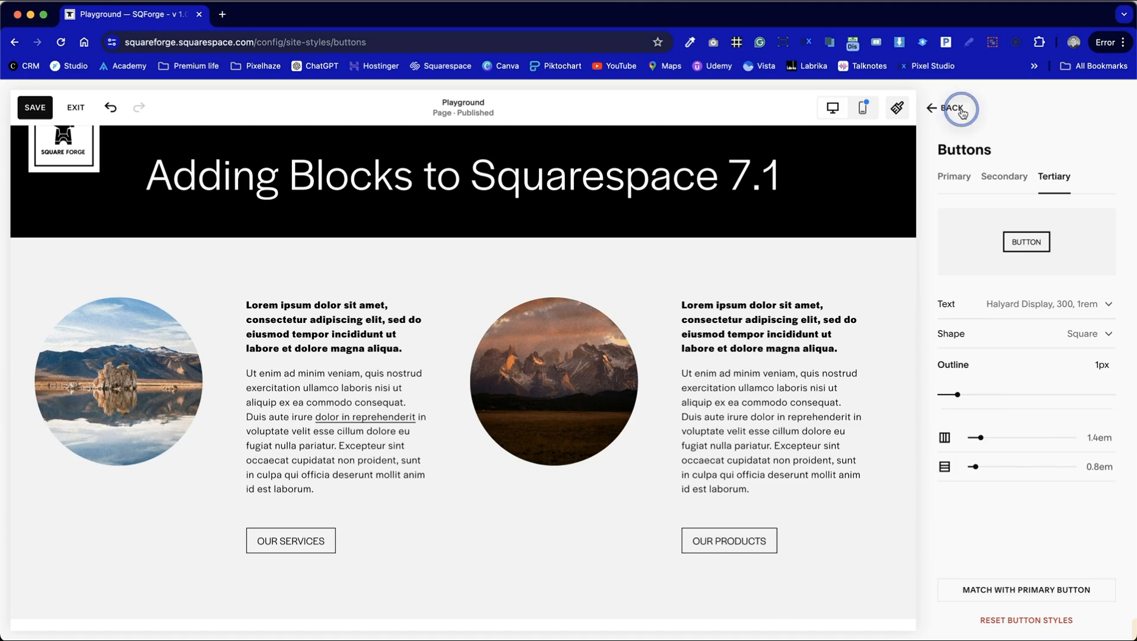
left_click(948, 107)
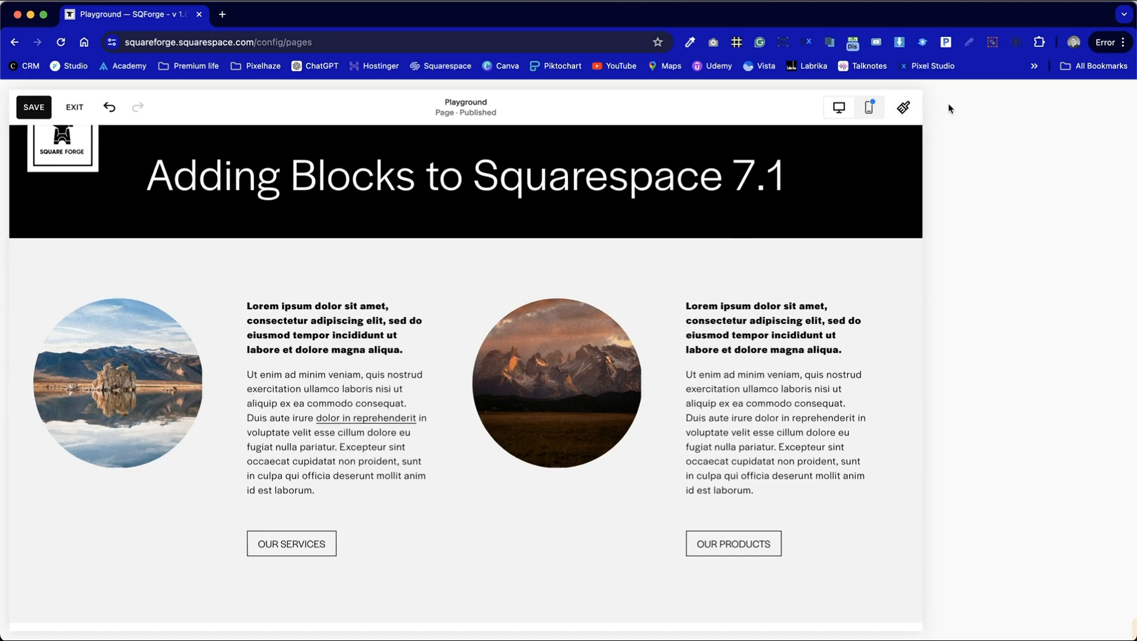
scroll(415, 596, "down", 2)
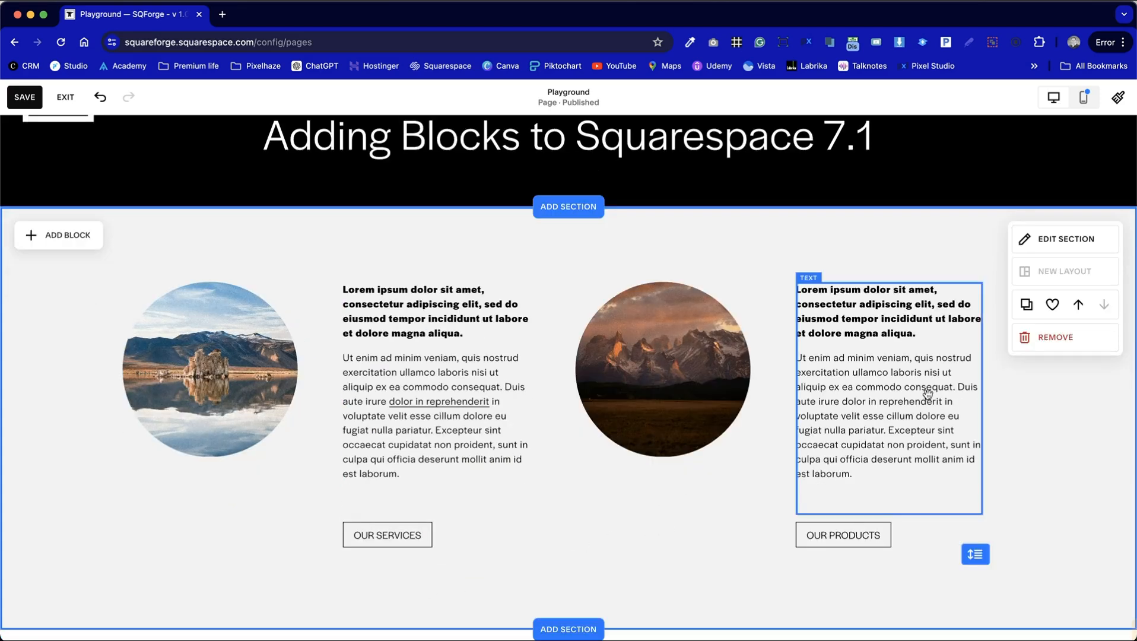
Switch to the mobile layout and move the Our Products button directly beneath the second text column
left_click(1088, 105)
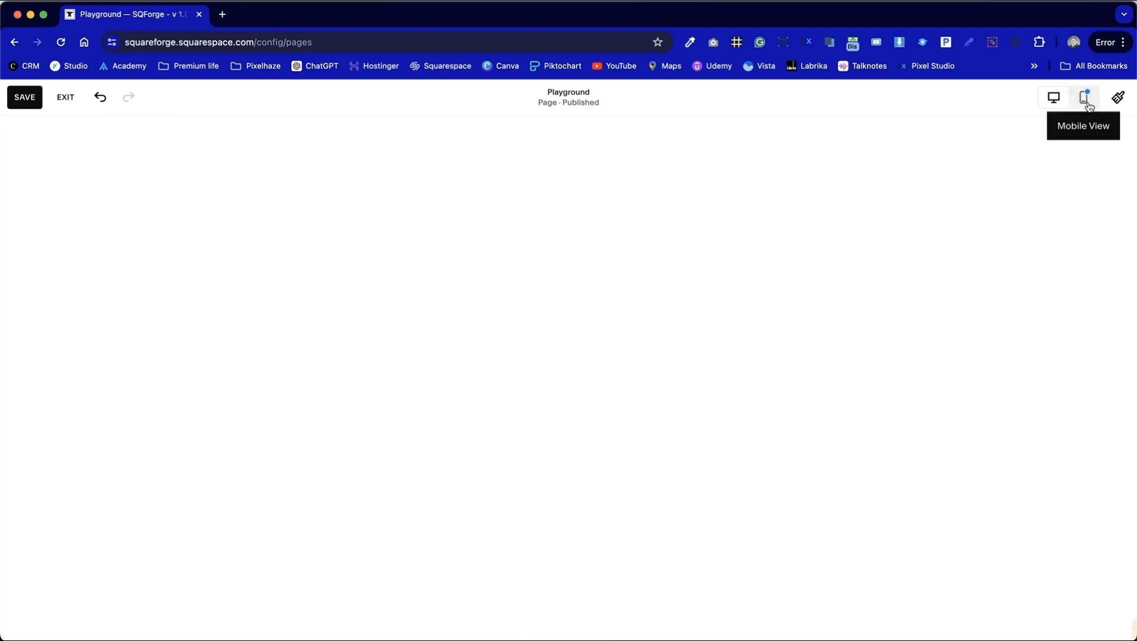
scroll(573, 442, "down", 4)
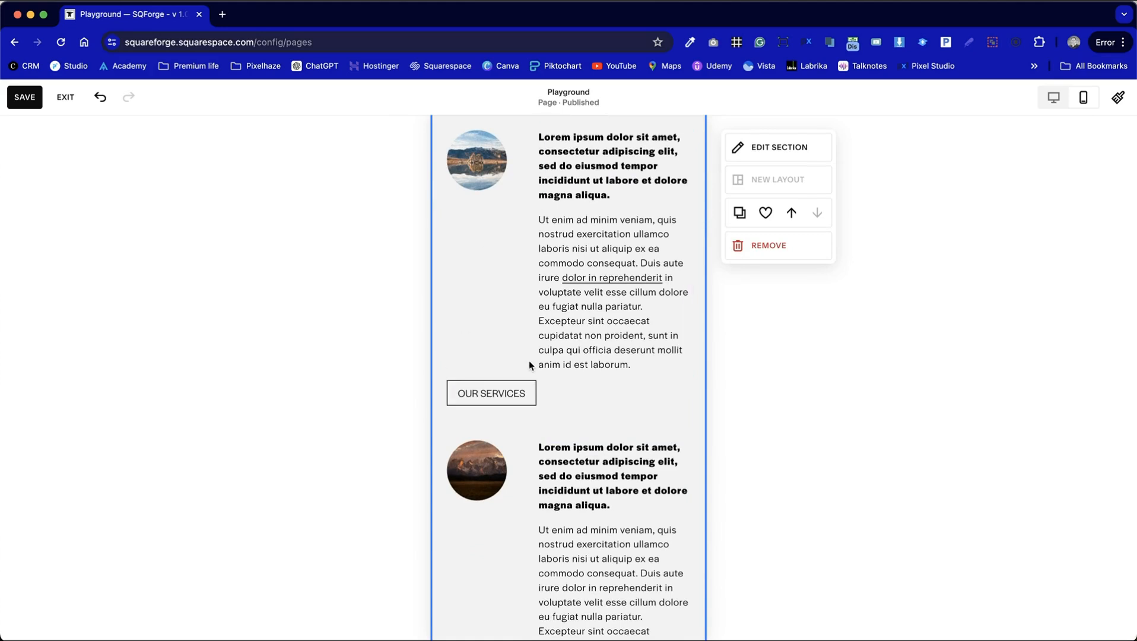
scroll(507, 467, "down", 5)
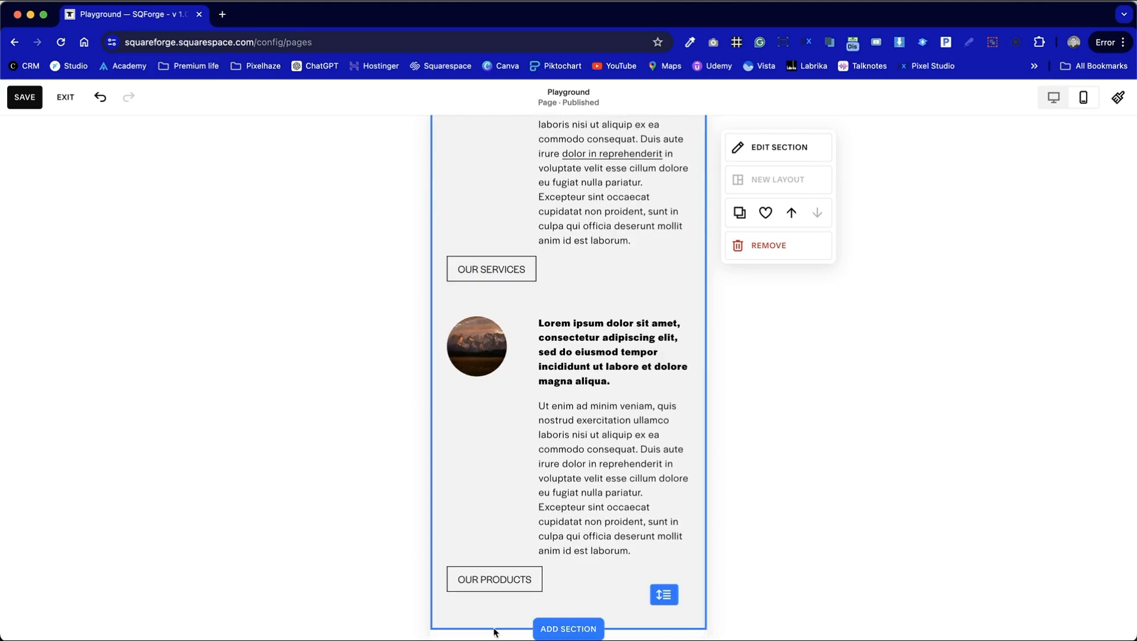
left_click_drag(478, 586, 567, 595)
left_click(494, 564)
left_click(589, 581)
left_click(513, 548)
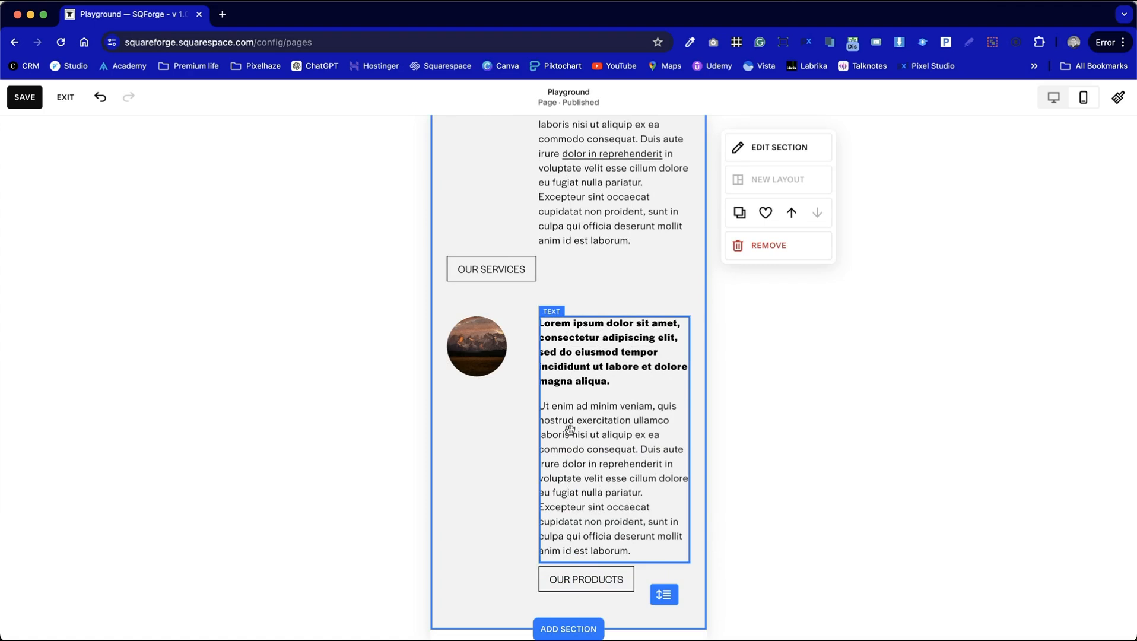
Move the Our Services button beneath the first text column in the mobile layout and lower it by one grid row
left_click_drag(475, 266, 561, 265)
left_click(473, 257)
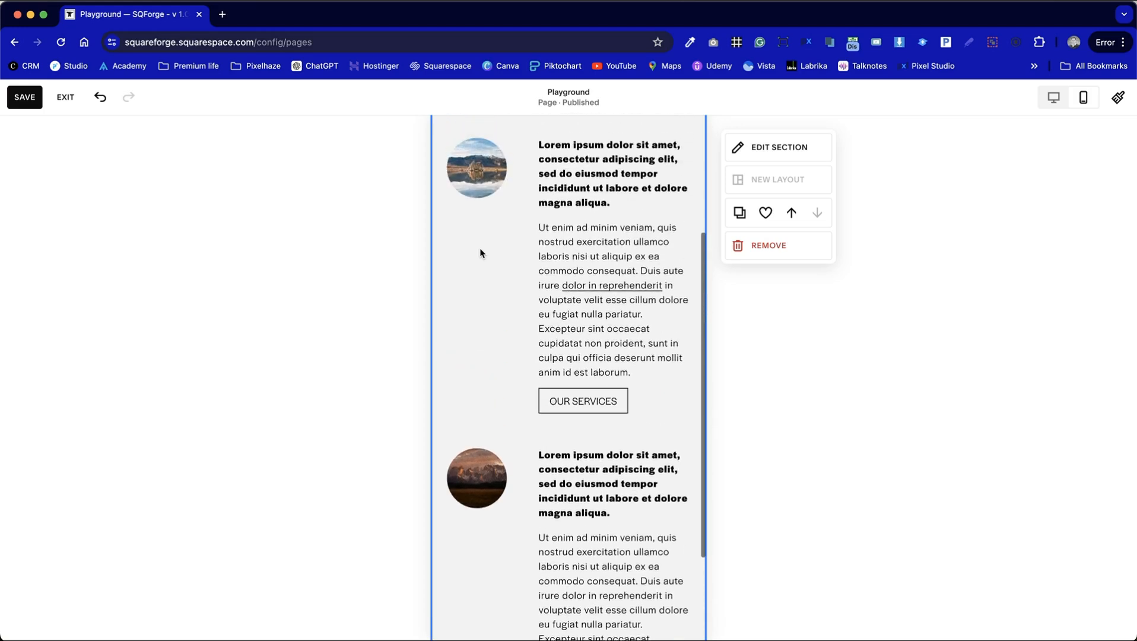
left_click_drag(589, 267, 589, 282)
Select the second image and text block together and move them up one grid row, away from the Our Products button
left_click_drag(439, 321, 635, 546)
scroll(661, 539, "down", 1)
left_click_drag(472, 293, 700, 506)
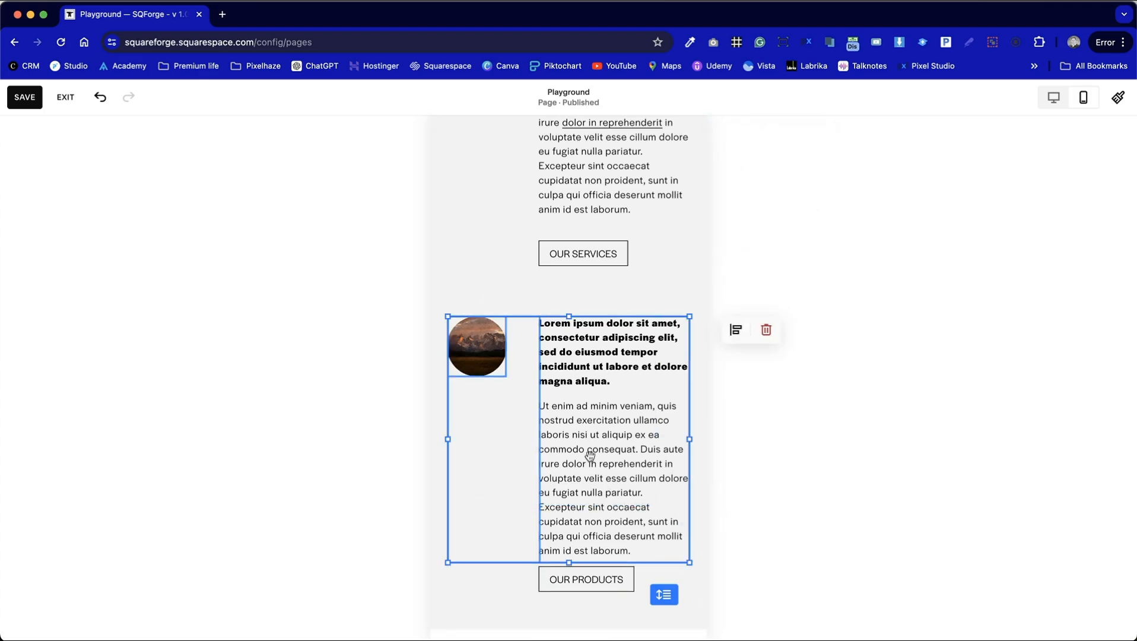
left_click(482, 295)
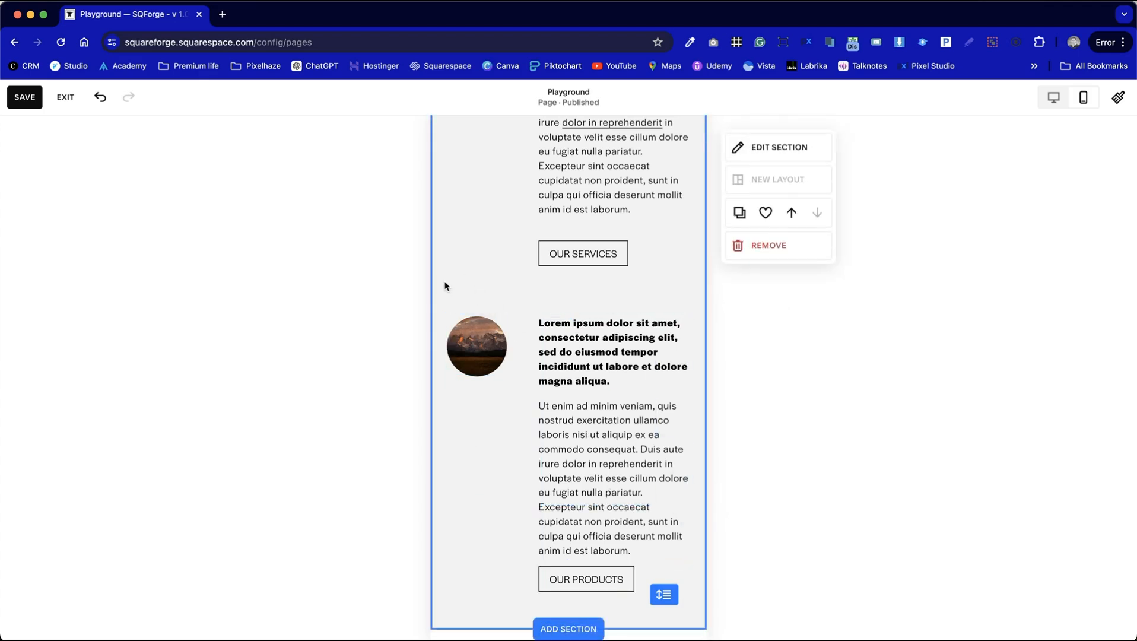
left_click_drag(453, 286, 634, 486)
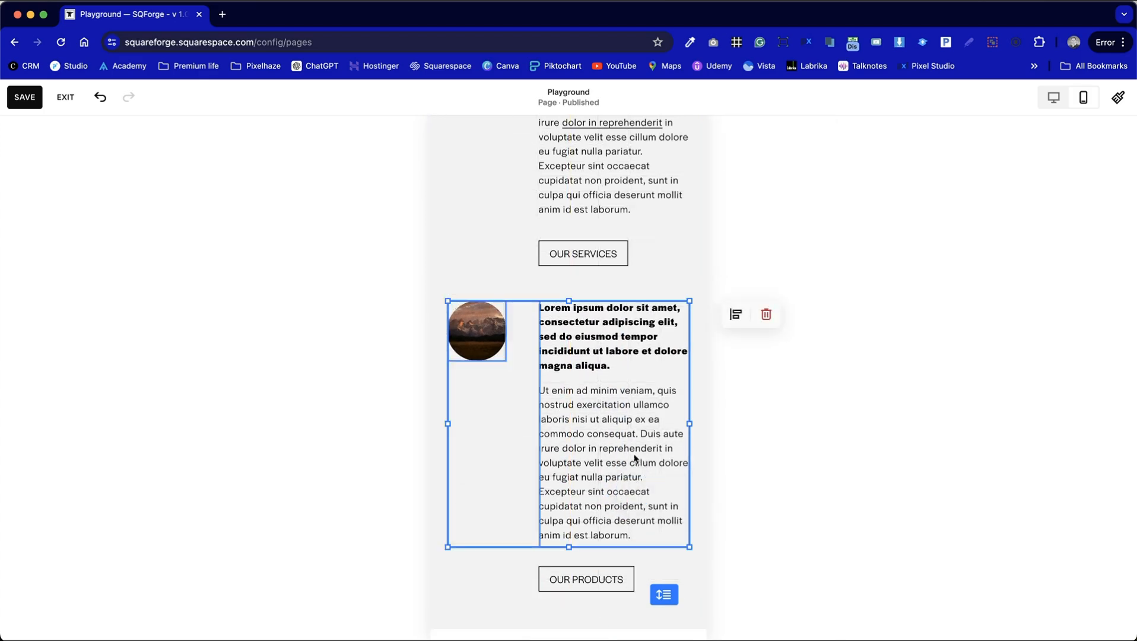
left_click(676, 279)
Review the whole section's mobile layout and switch back to the desktop layout
scroll(615, 472, "up", 6)
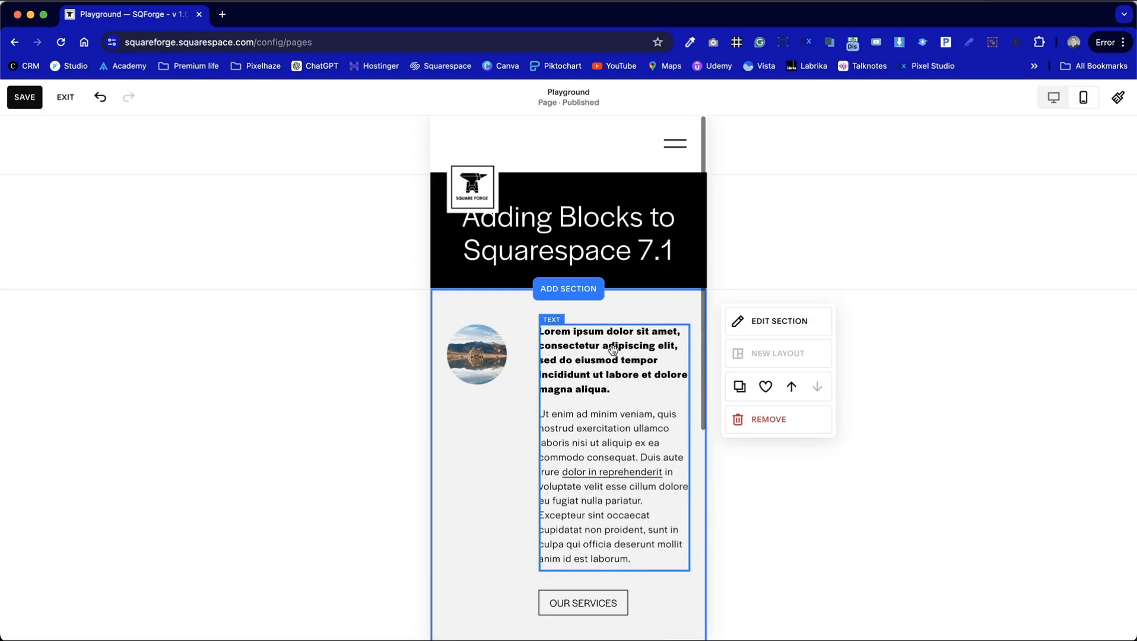
scroll(506, 531, "down", 6)
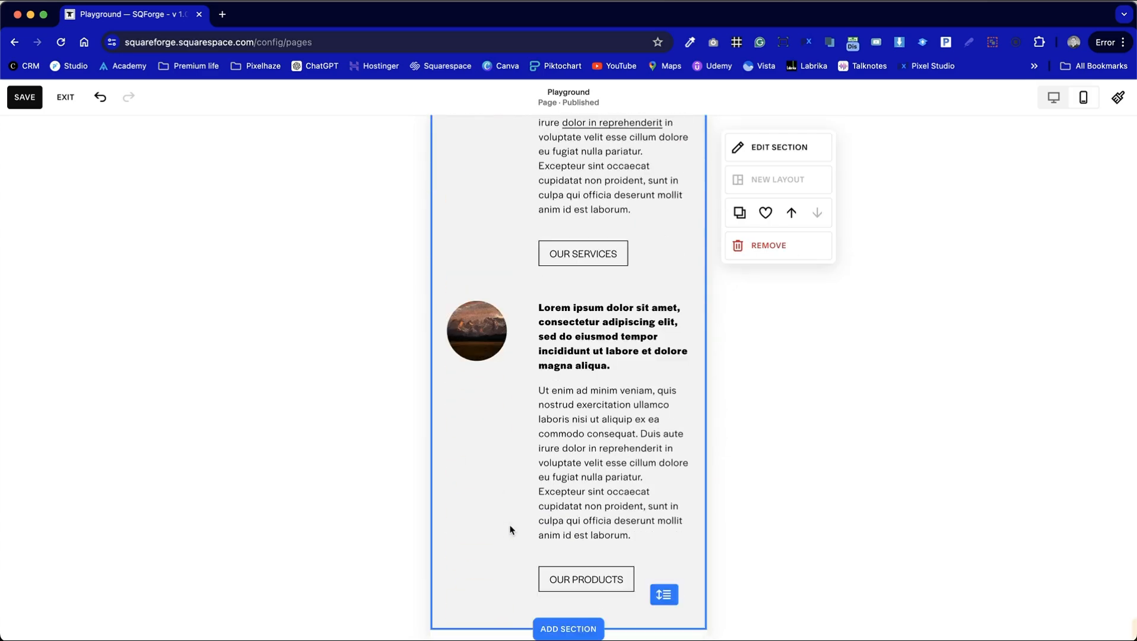
scroll(531, 492, "up", 6)
left_click(1054, 97)
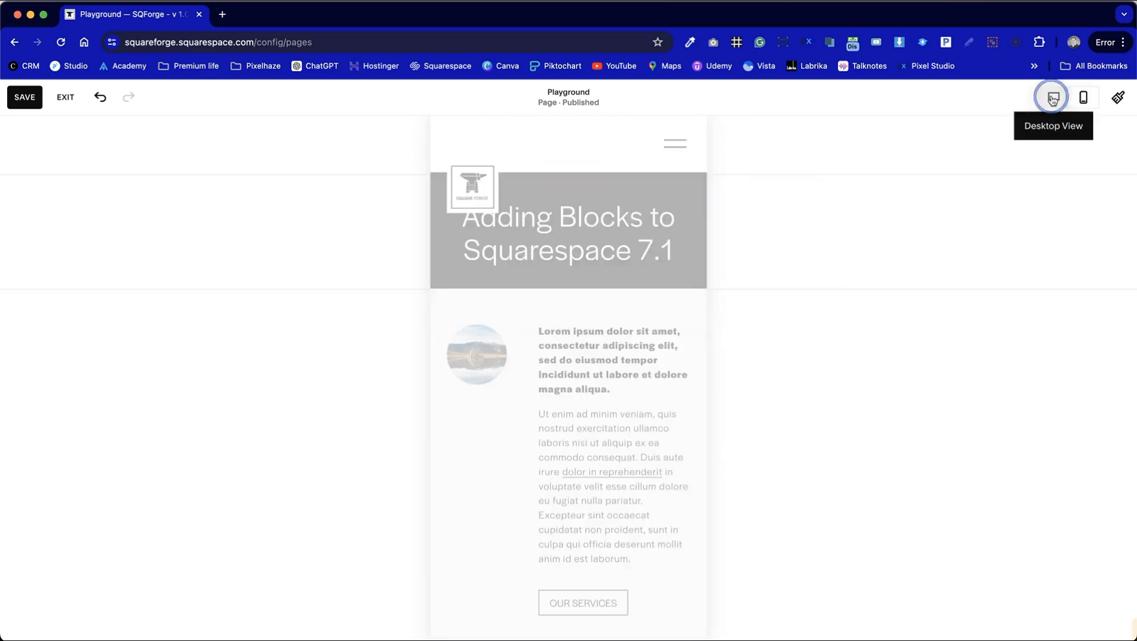
Open the Gallery: Grid page in full preview and examine its gallery grids of different column counts and the text-and-gallery sections
scroll(564, 509, "down", 2)
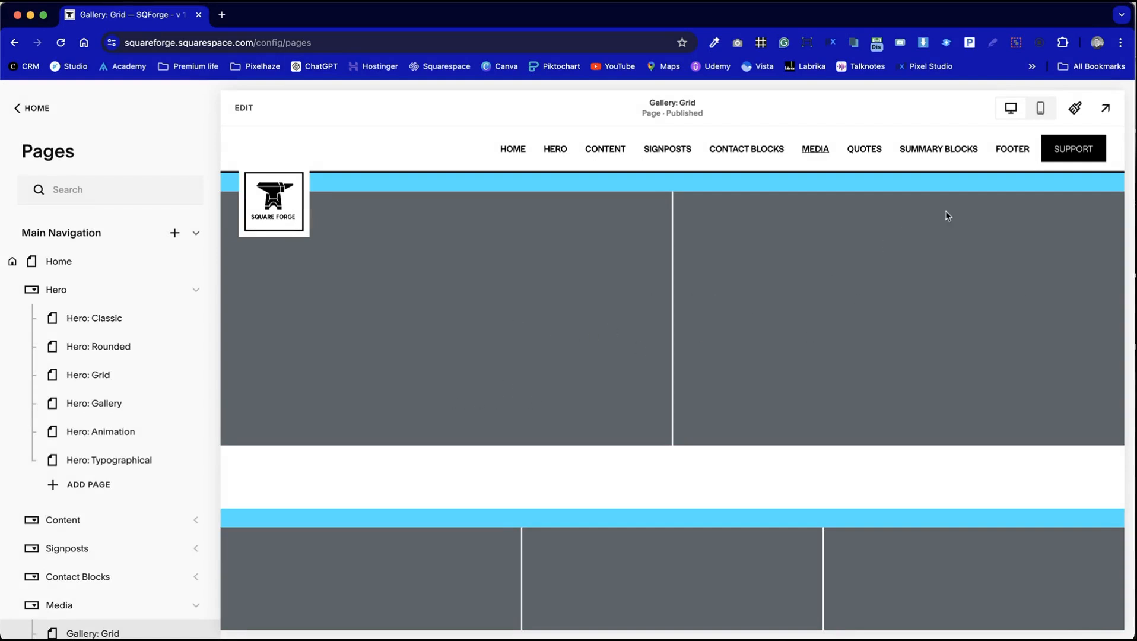
left_click(1105, 107)
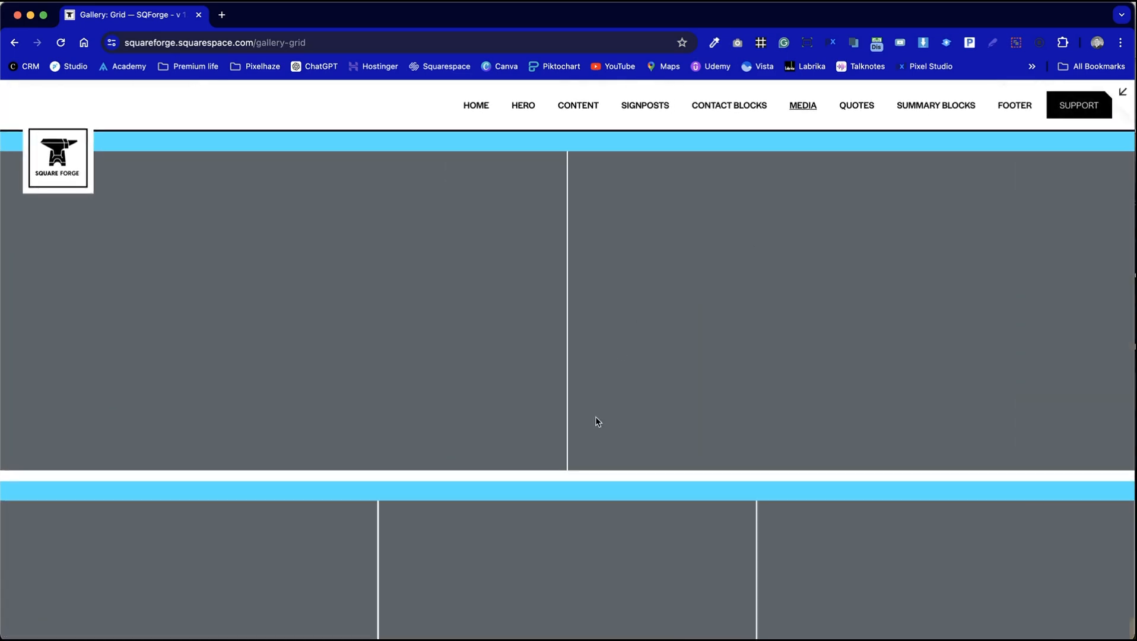
scroll(598, 422, "down", 10)
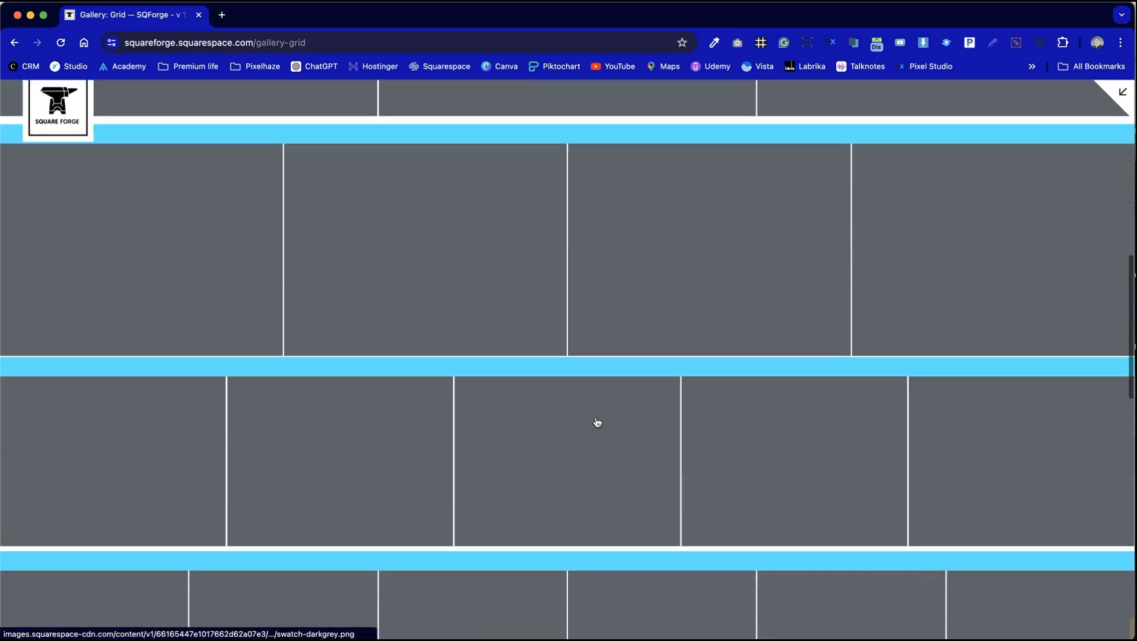
scroll(597, 422, "down", 5)
scroll(601, 452, "up", 15)
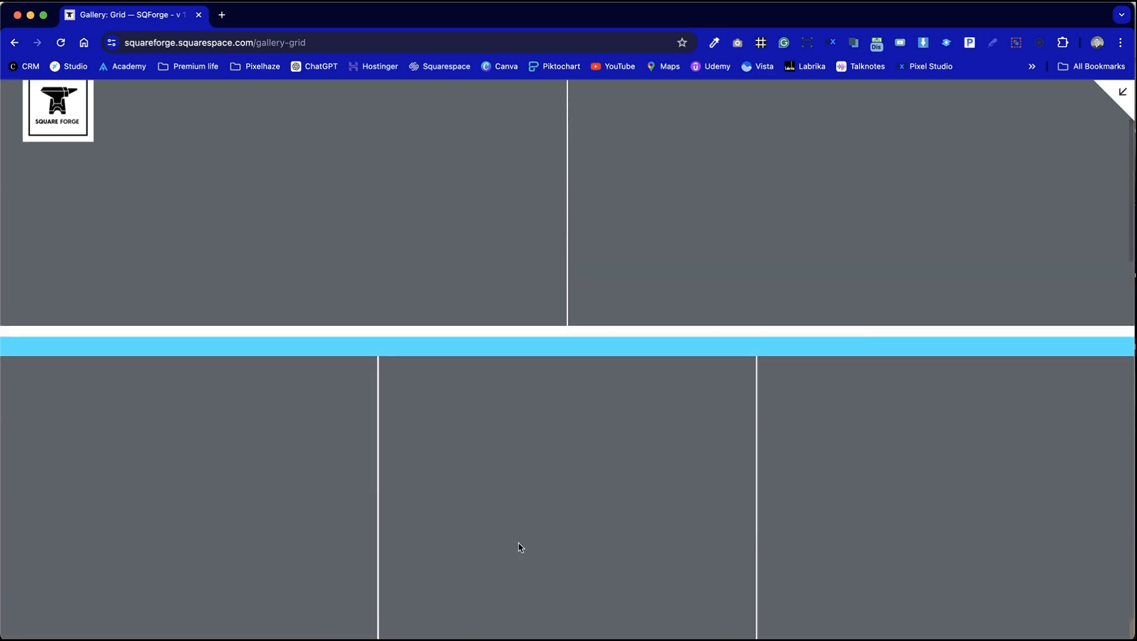
scroll(518, 545, "down", 10)
scroll(516, 548, "up", 1)
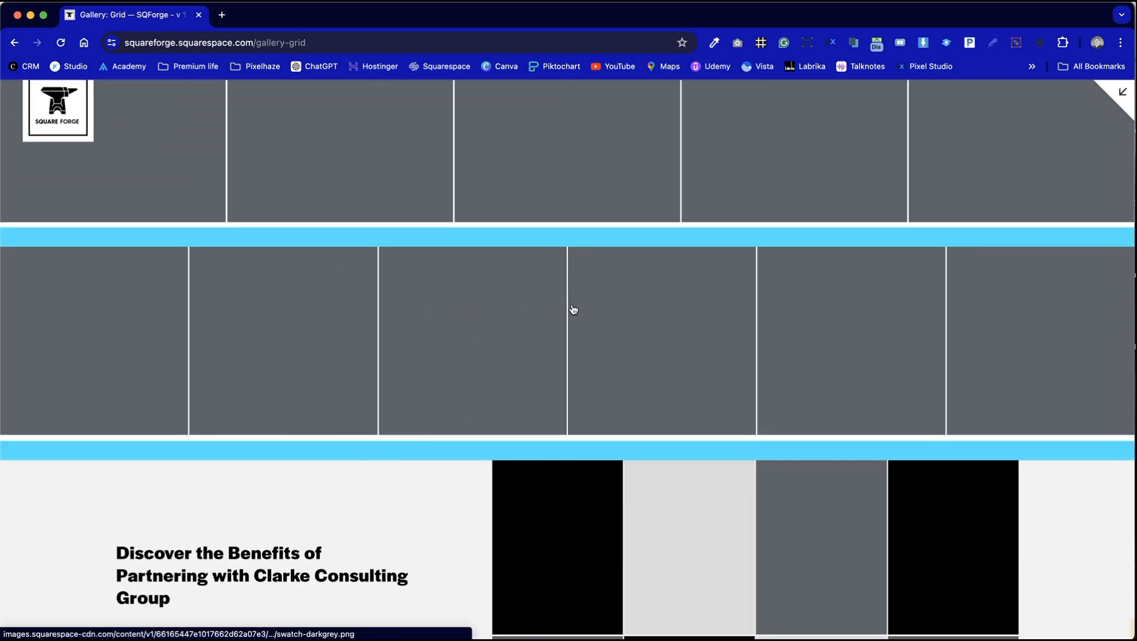
scroll(575, 309, "up", 3)
scroll(665, 535, "down", 10)
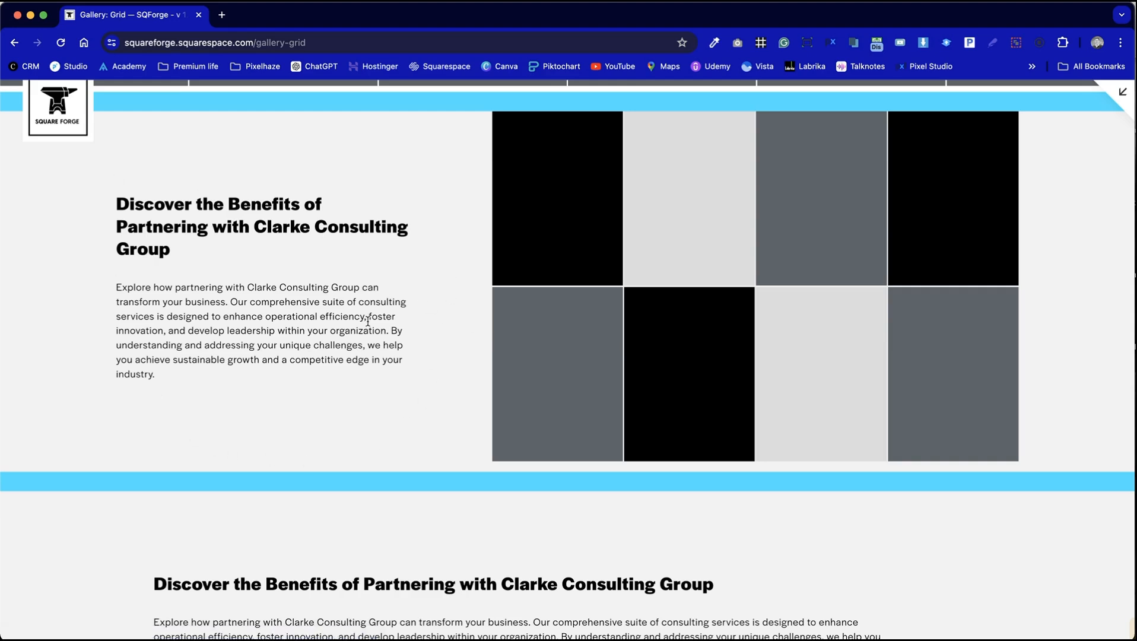
scroll(367, 321, "down", 5)
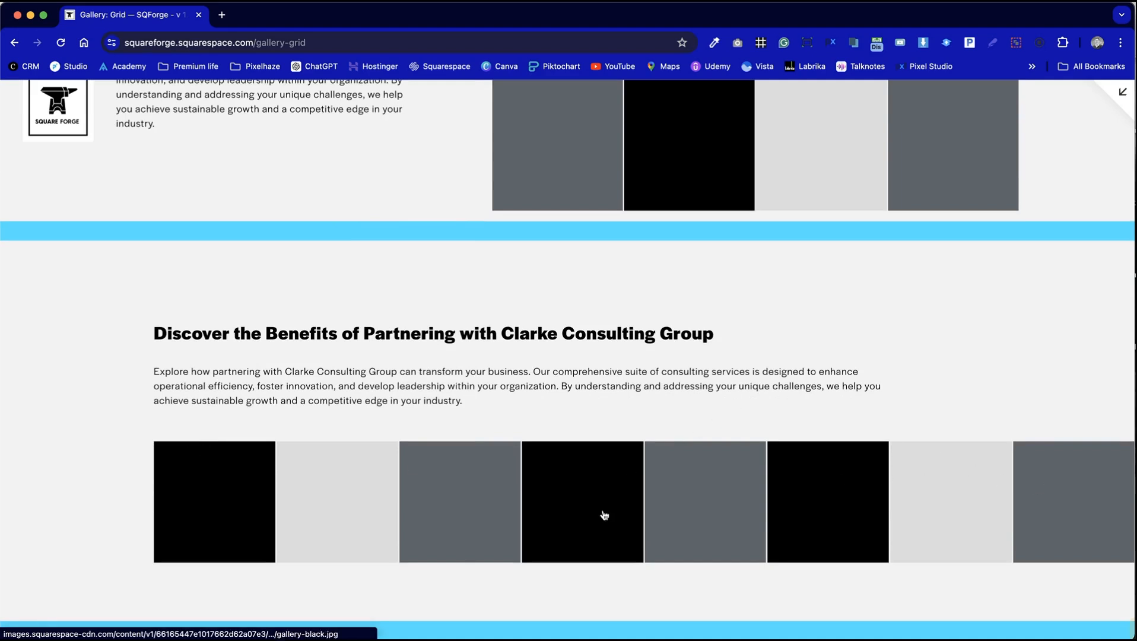
View the first black and first light grey images of the gallery strip in the lightbox, closing each one
left_click(237, 525)
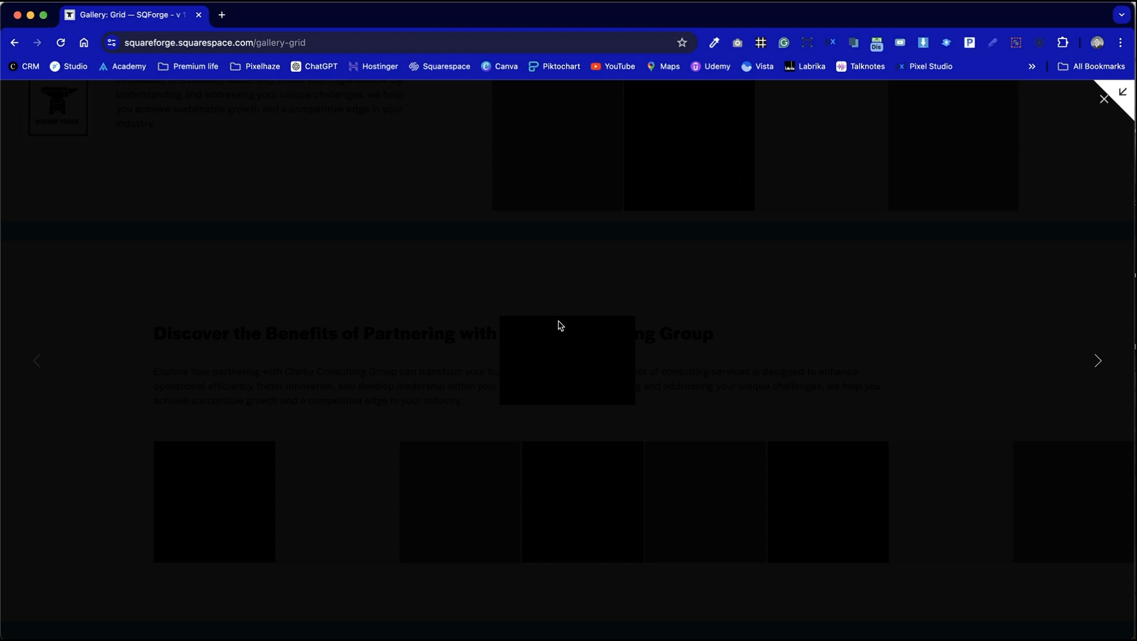
left_click(1121, 94)
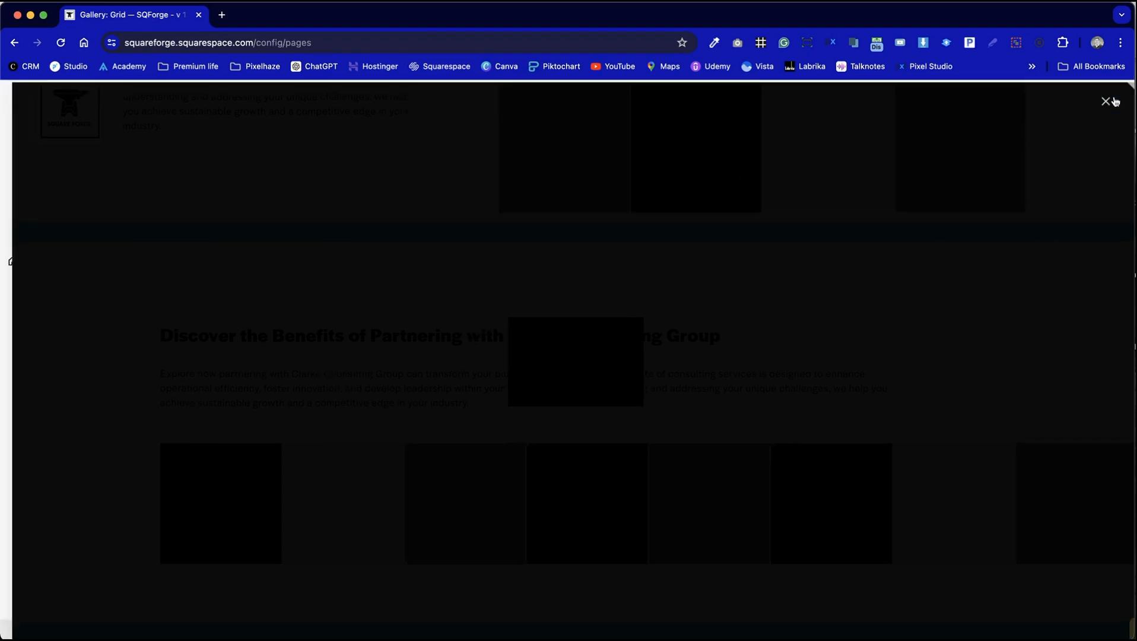
left_click(1107, 107)
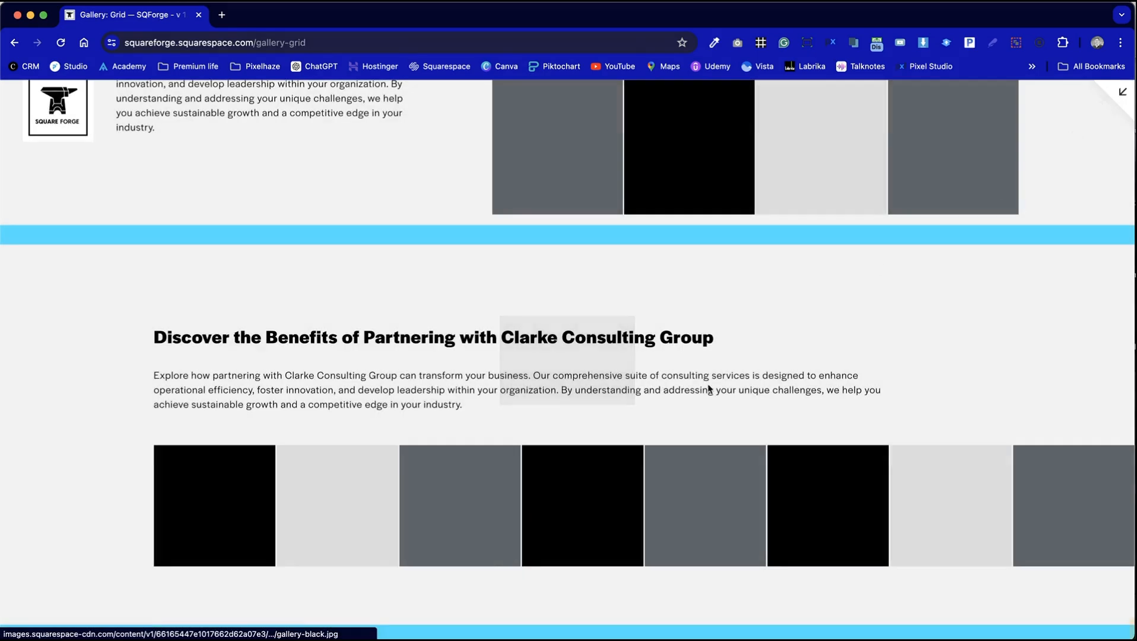
left_click(374, 515)
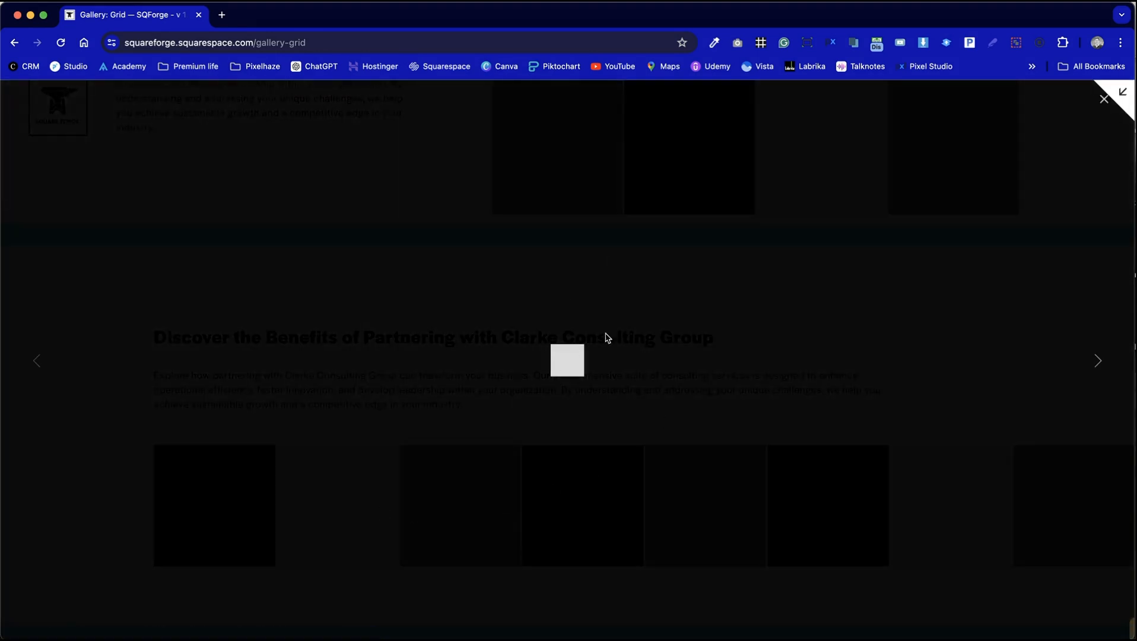
left_click(1108, 107)
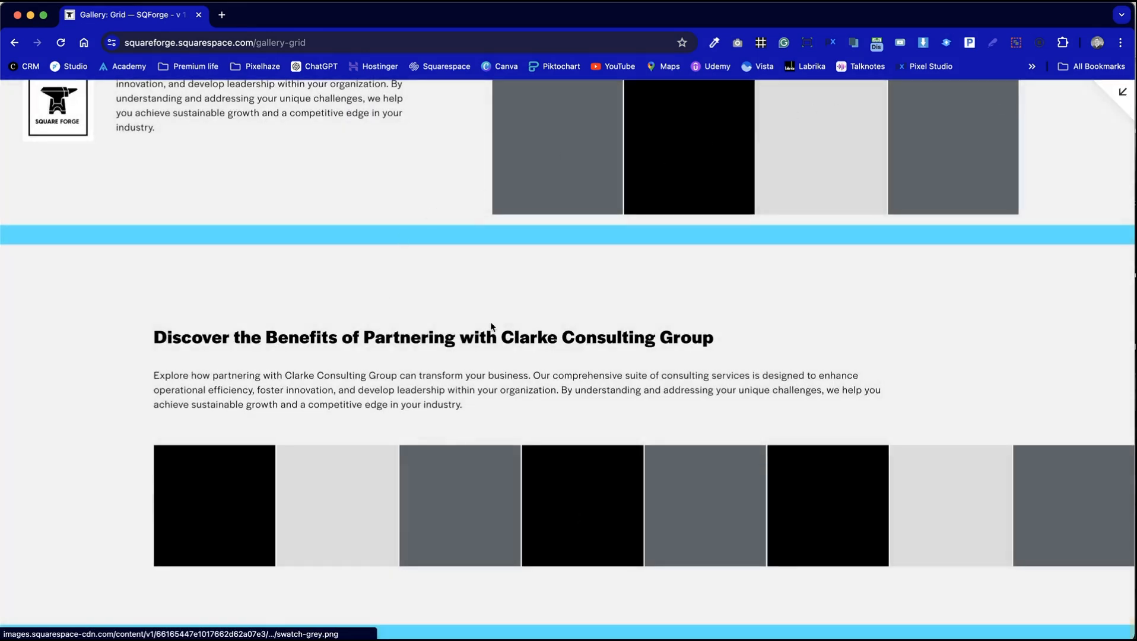
scroll(802, 427, "up", 20)
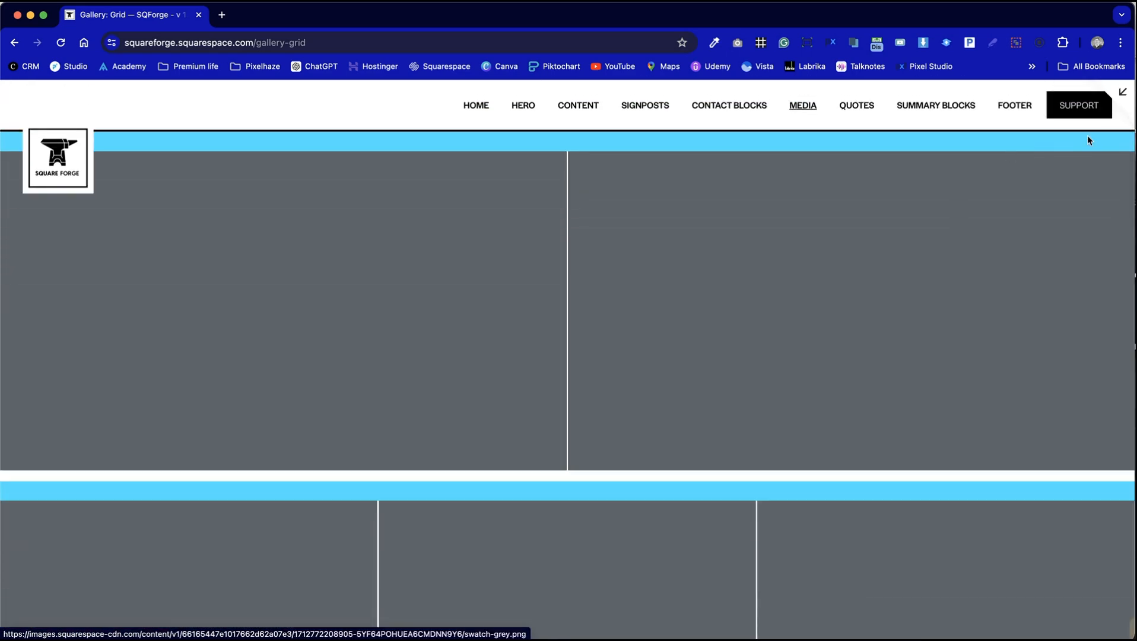
Open the Playground page for editing and duplicate the section containing the two images, text columns and buttons
left_click(1123, 92)
scroll(110, 330, "down", 10)
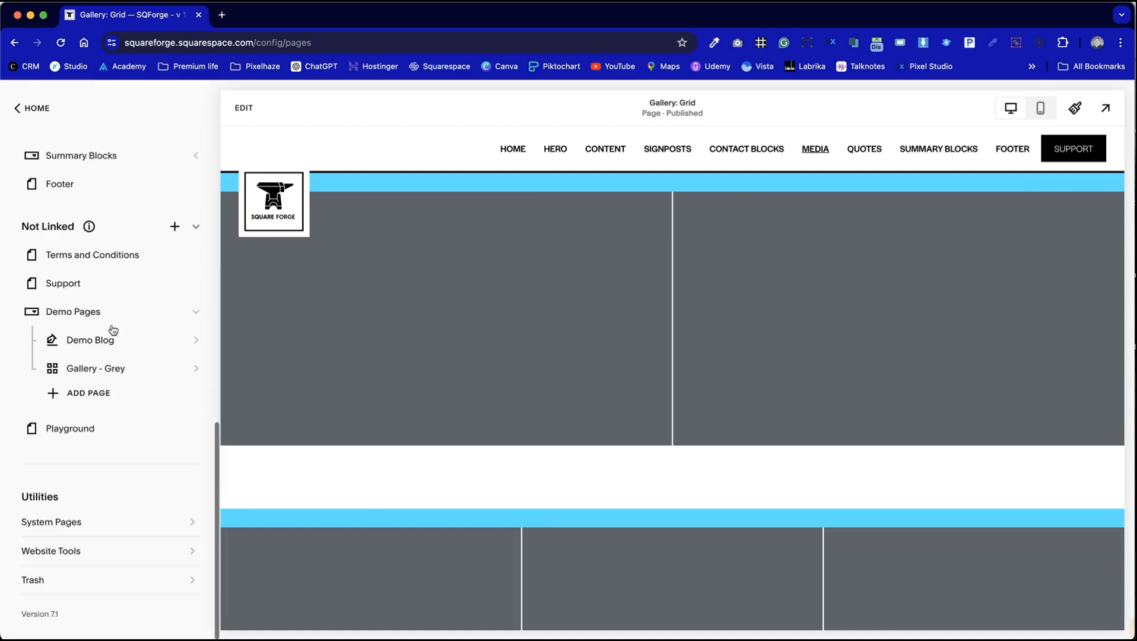
left_click(123, 438)
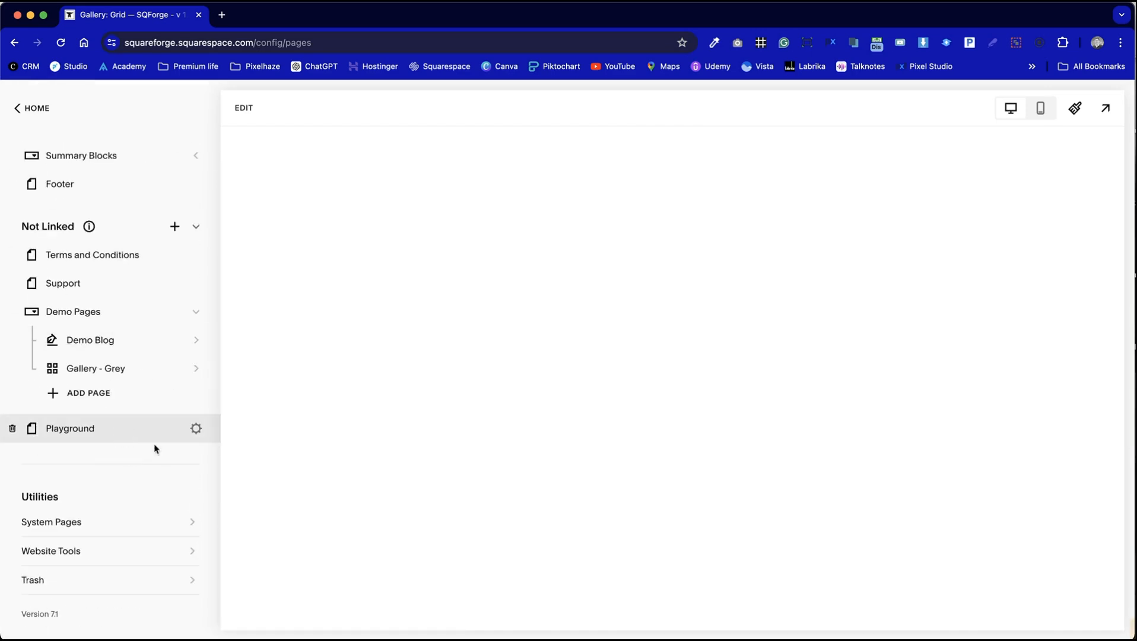
left_click(242, 106)
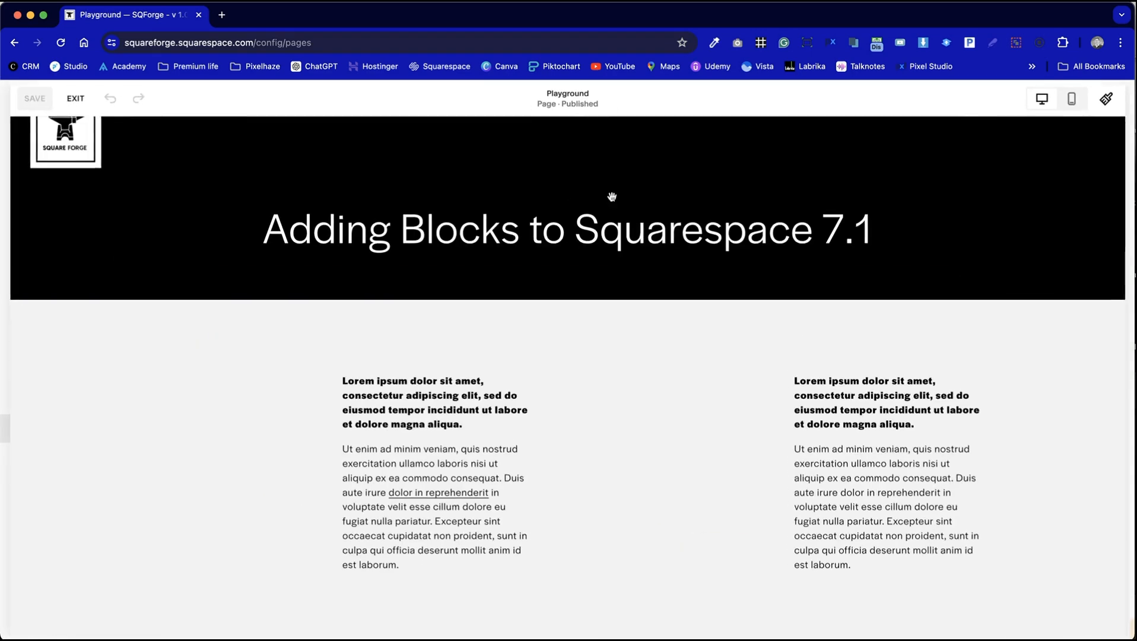
scroll(729, 408, "down", 2)
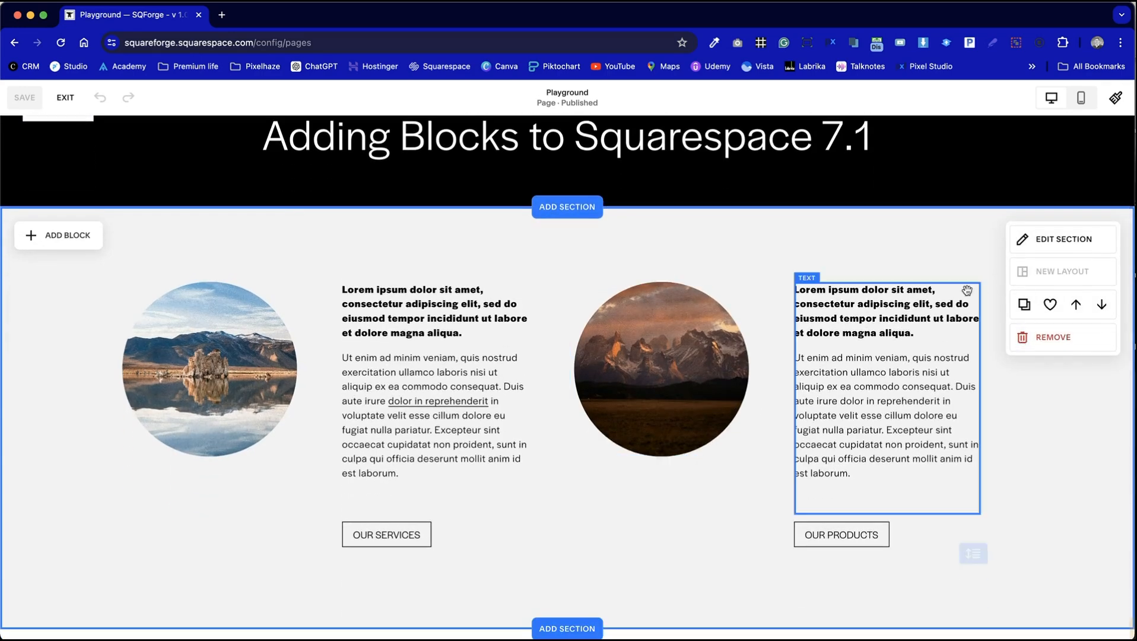
left_click(1025, 305)
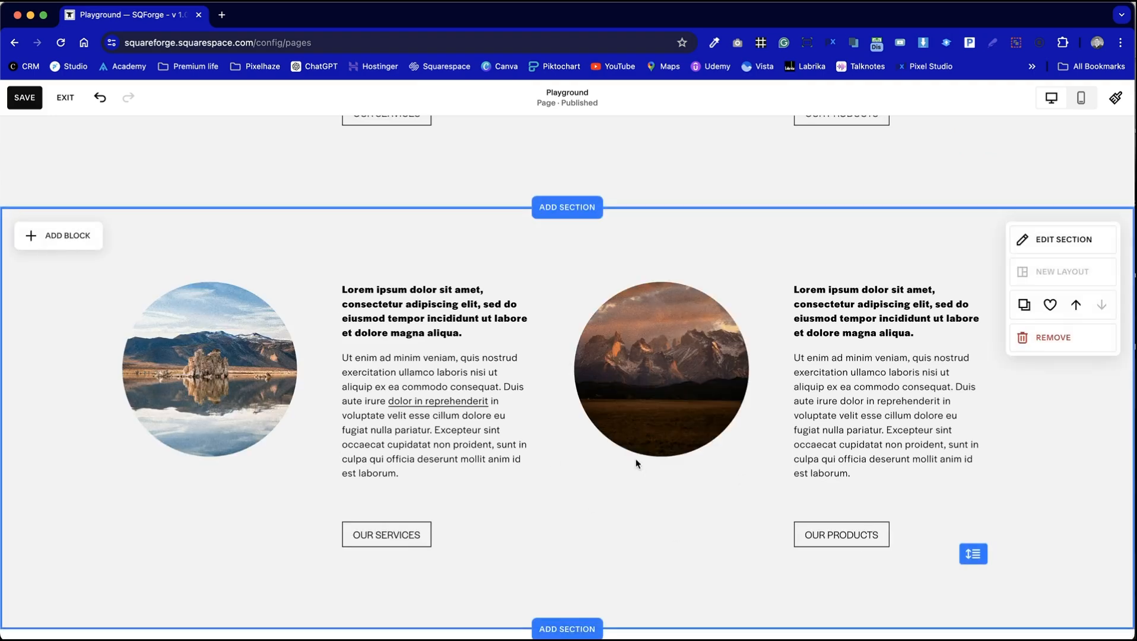
Delete the second image, its text and the Our Products button, plus the first image, from the duplicated section
left_click(899, 586)
left_click_drag(900, 586, 691, 321)
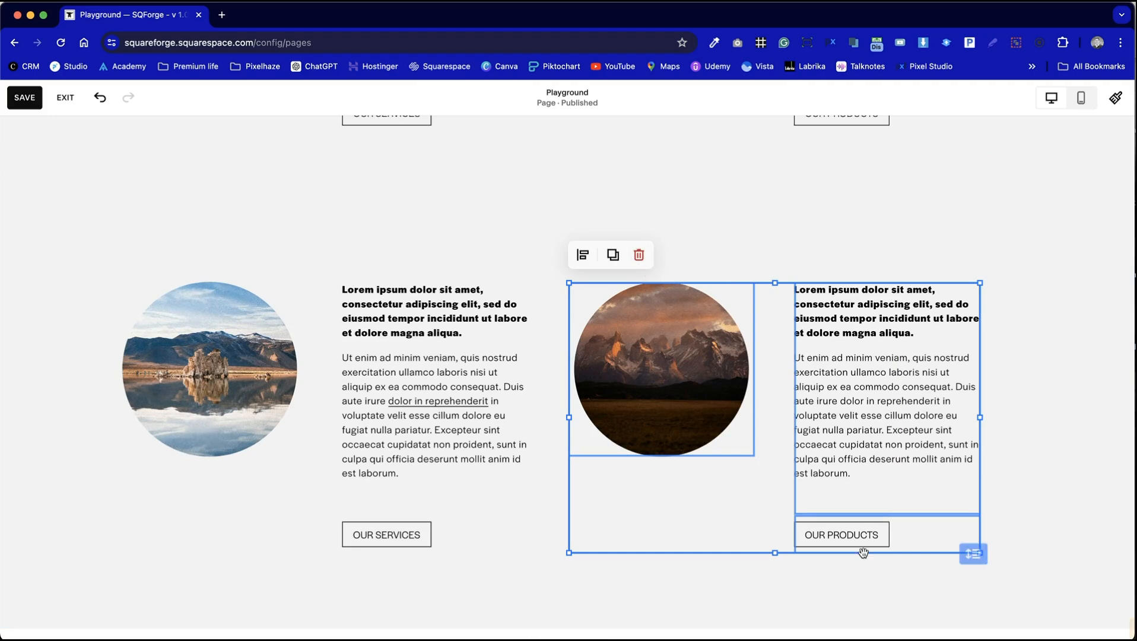
left_click(887, 583)
left_click_drag(887, 583, 663, 331)
left_click(639, 255)
left_click(261, 332)
left_click(293, 254)
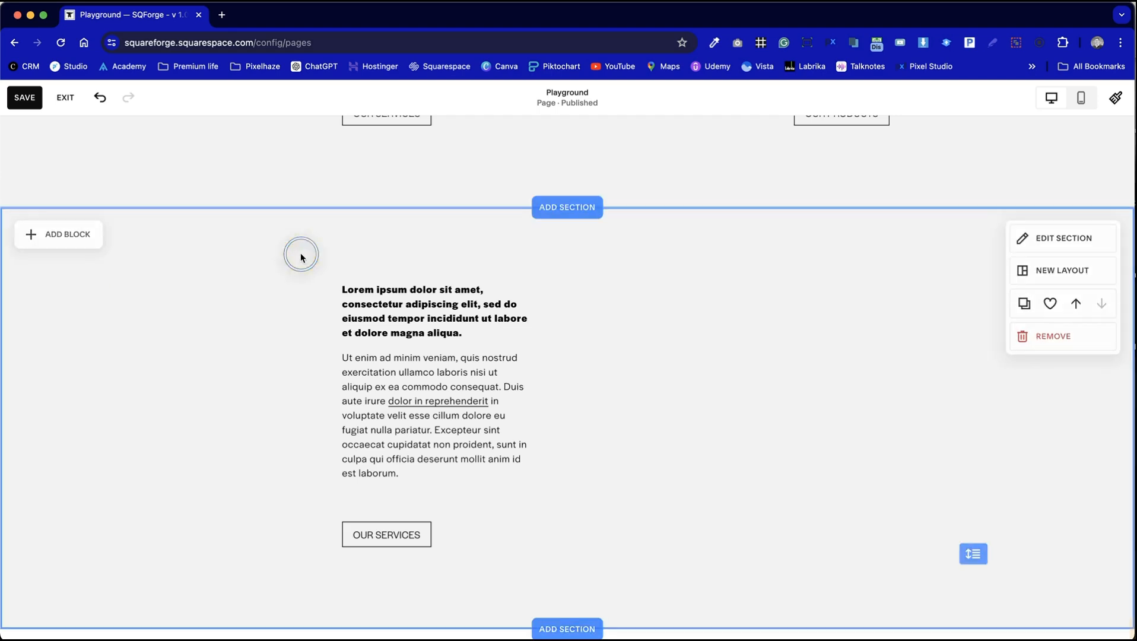
Move the remaining text block and Our Services button together to the left edge of the section's grid
left_click_drag(561, 535, 271, 266)
left_click_drag(504, 442, 282, 425)
left_click(372, 421)
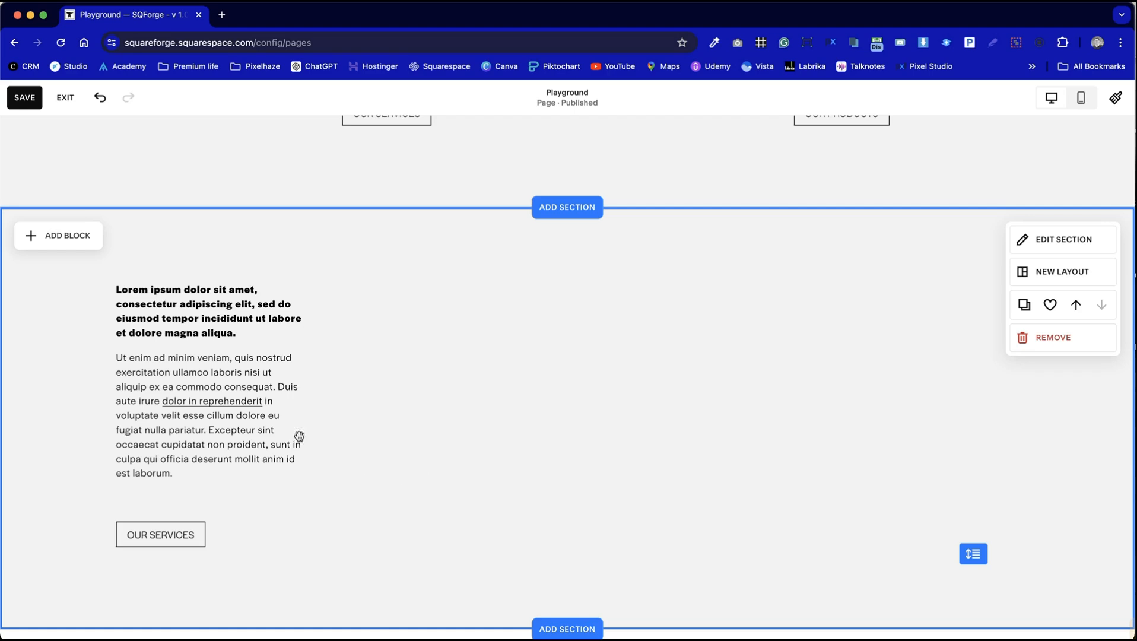
Add a gallery block to the duplicated section and place it in the empty space beside the text column
left_click(90, 235)
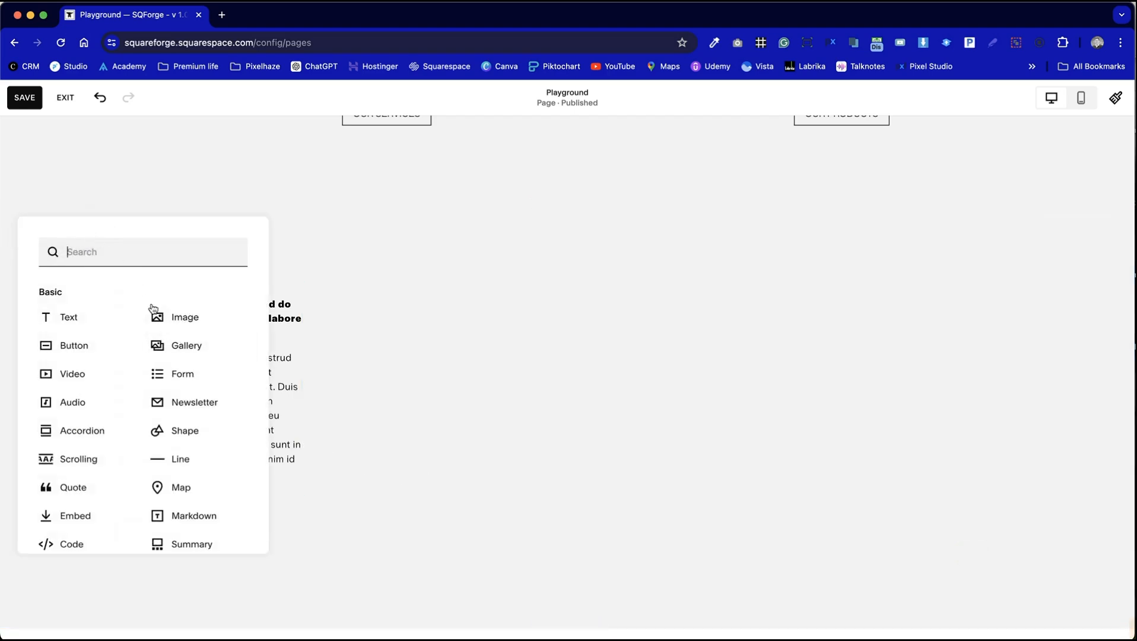
left_click(202, 349)
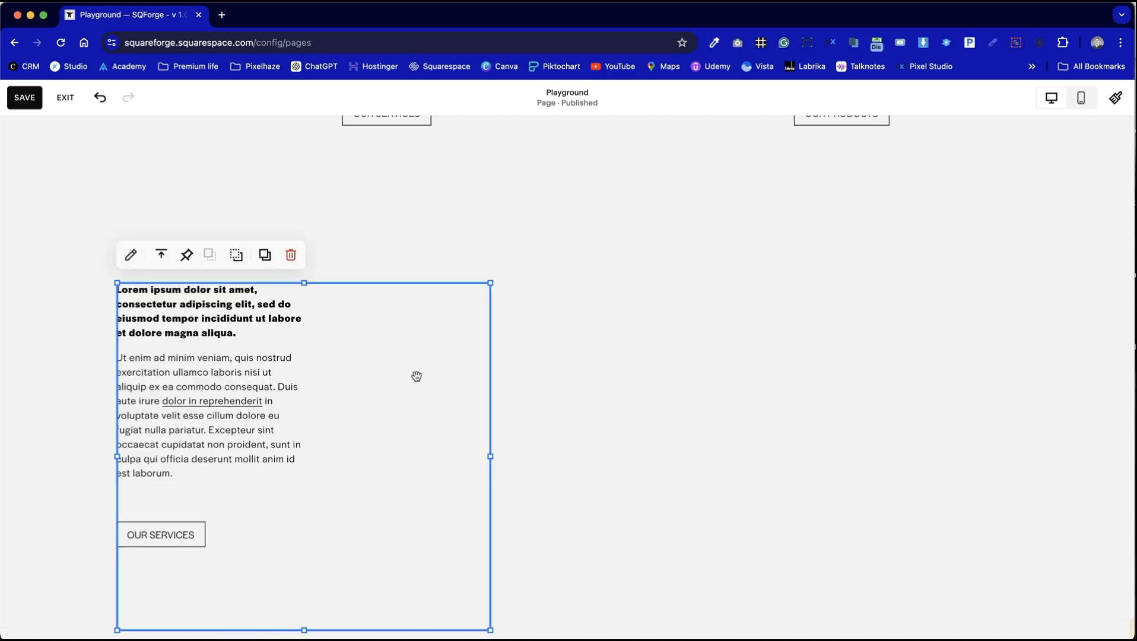
left_click_drag(375, 409, 1125, 442)
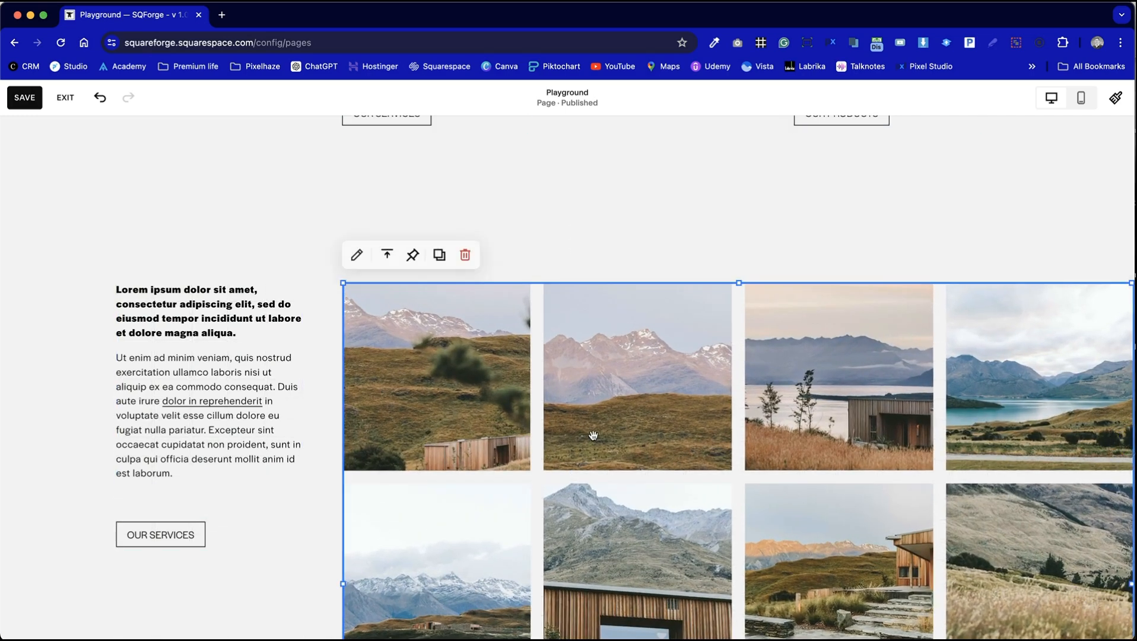
Narrow the gallery block to the grid's right edge, shorten it to fit its three image rows, and reduce the section height to match
left_click_drag(1131, 579, 1017, 579)
scroll(1017, 580, "down", 5)
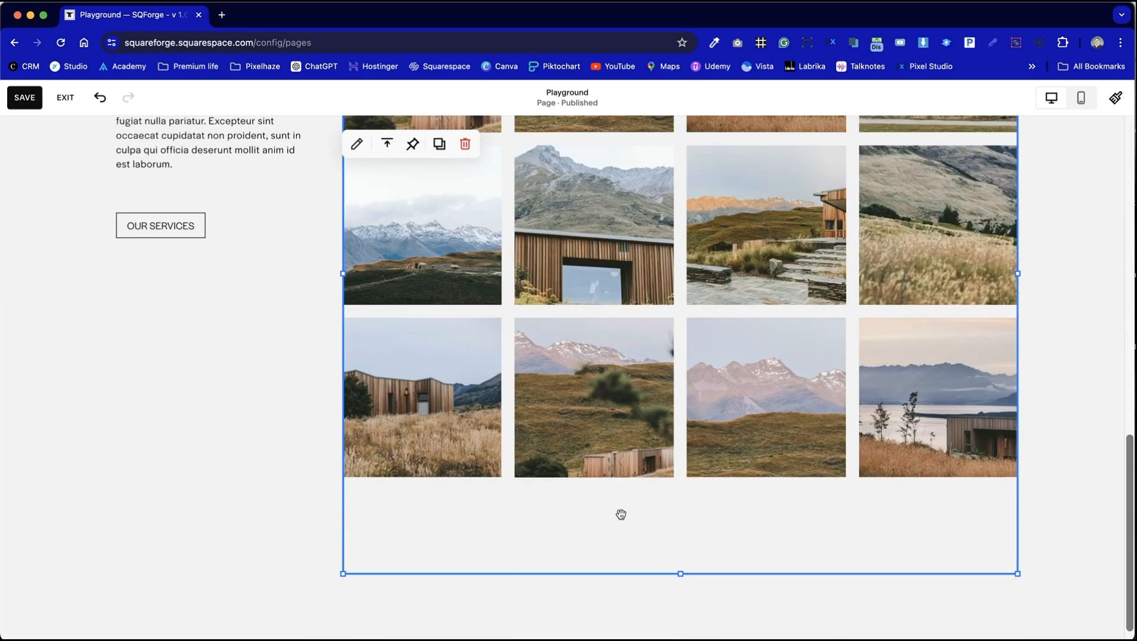
left_click_drag(681, 575, 679, 492)
left_click(526, 532)
left_click_drag(973, 575, 969, 493)
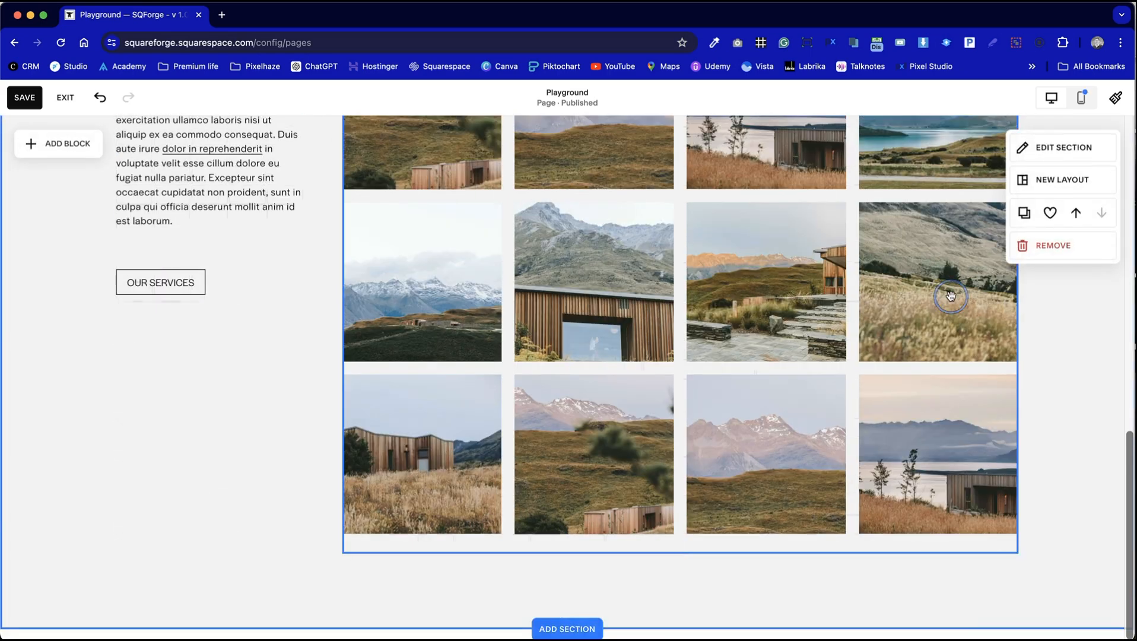
Change the gallery section's color theme to the black background with white text
left_click(948, 298)
scroll(212, 418, "up", 6)
scroll(212, 428, "down", 6)
scroll(211, 428, "up", 3)
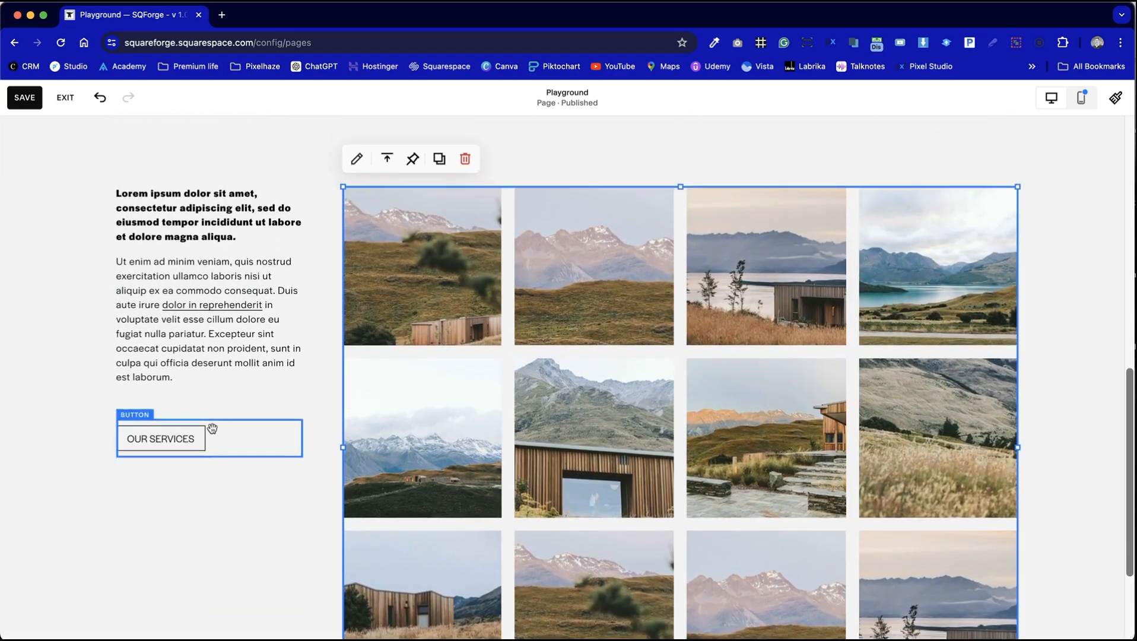
scroll(665, 395, "up", 3)
left_click(668, 259)
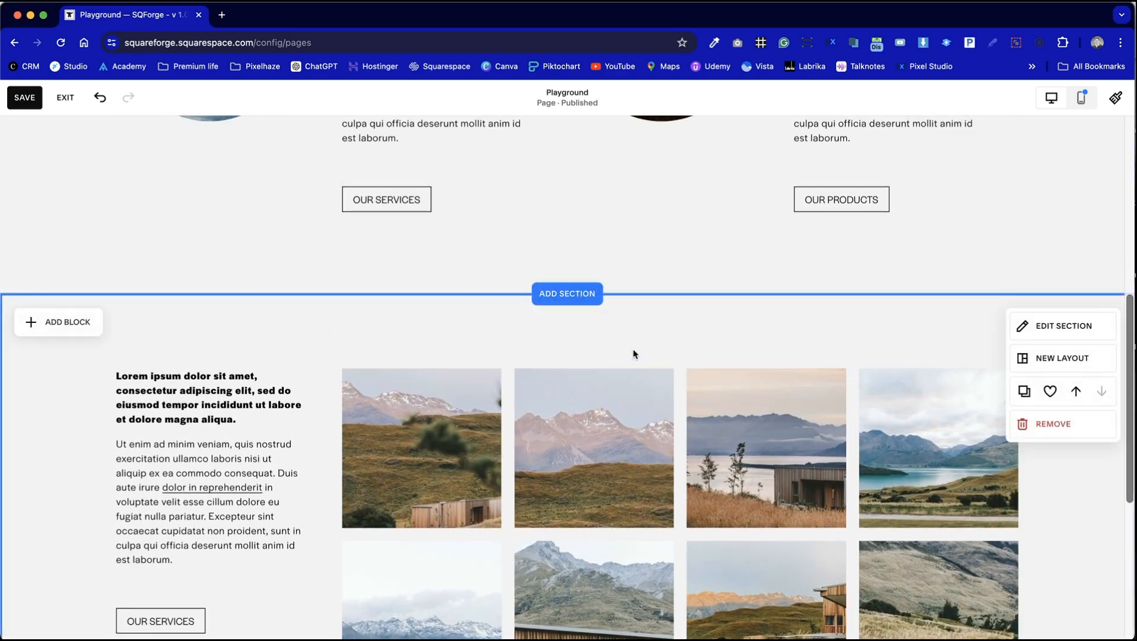
left_click(1041, 324)
left_click(1045, 323)
left_click(1009, 528)
left_click(536, 252)
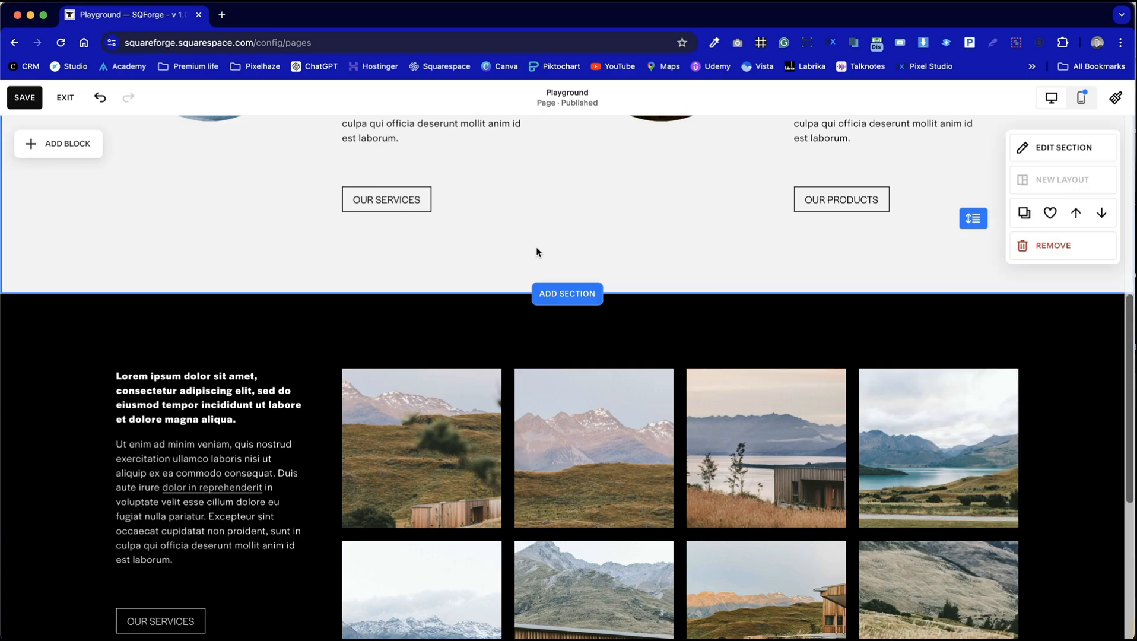
Turn off Fill Screen for the black gallery section, close its settings and select the gallery block
scroll(538, 252, "up", 4)
scroll(536, 251, "down", 7)
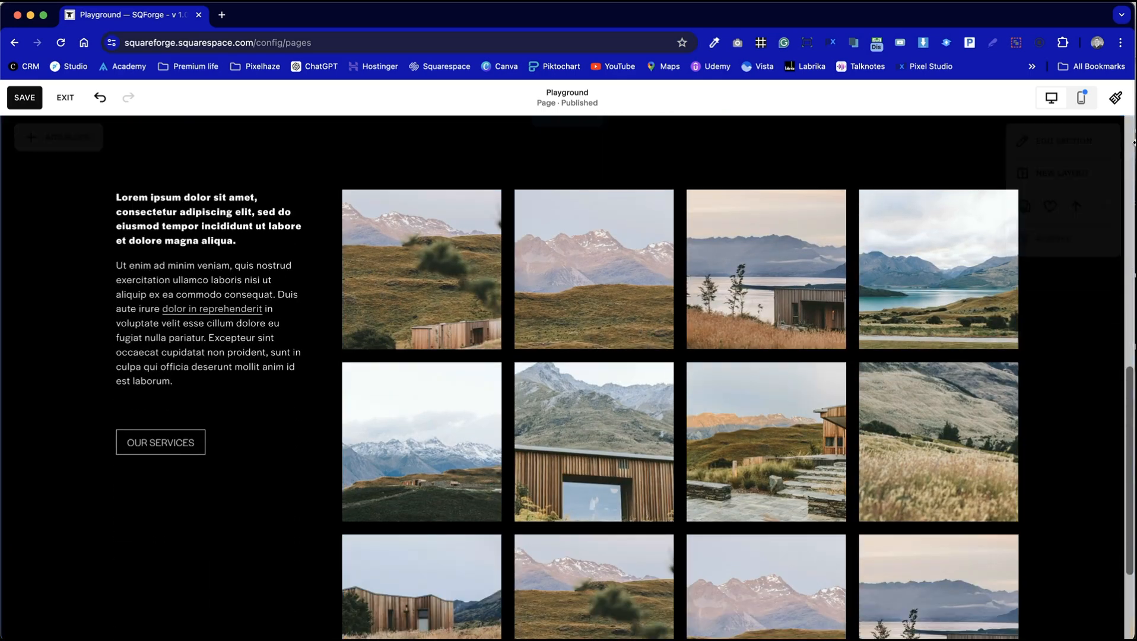
left_click(1045, 148)
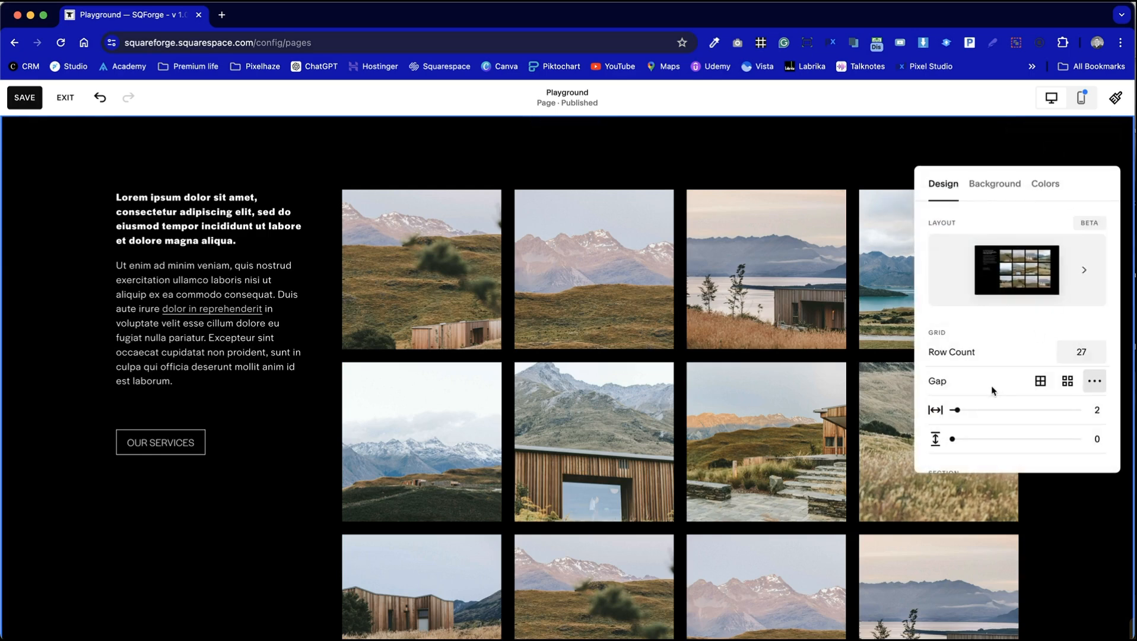
scroll(998, 346, "down", 5)
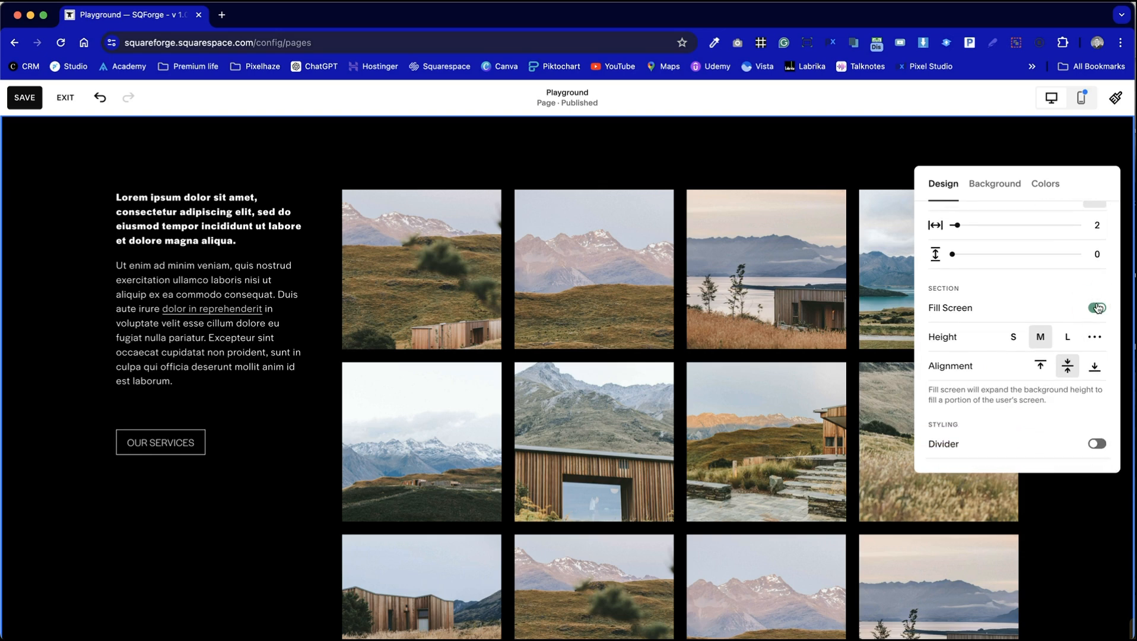
left_click(1097, 307)
scroll(584, 327, "up", 4)
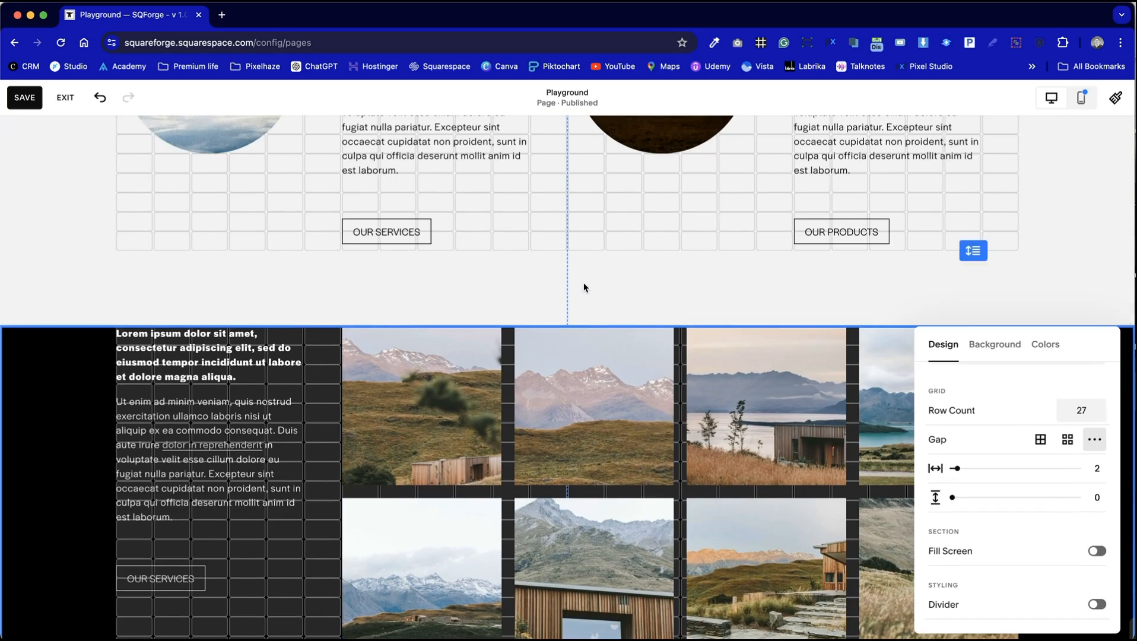
scroll(582, 296, "down", 4)
left_click(312, 500)
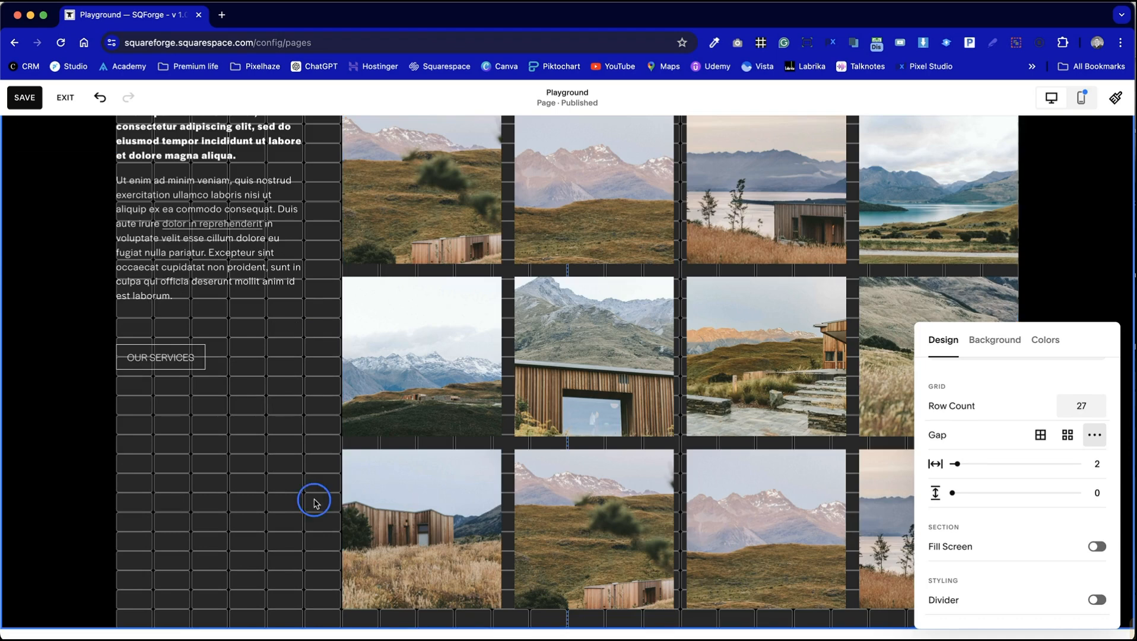
left_click(967, 588)
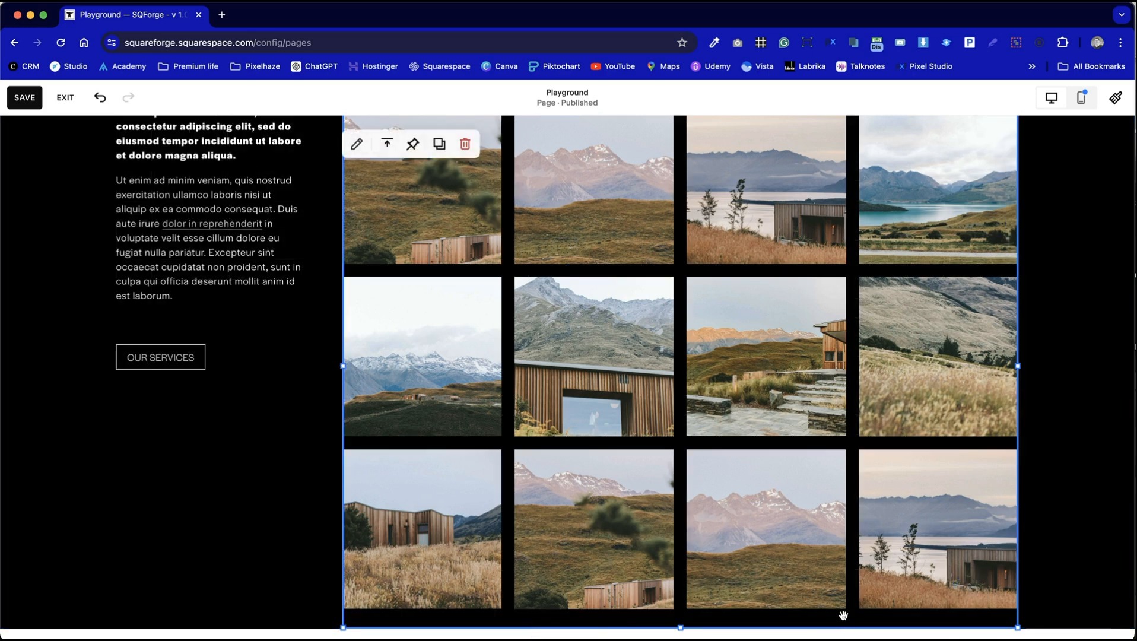
Move the gallery block down one grid row so it clears the black section's upper edge, and deselect it
scroll(856, 473, "up", 3)
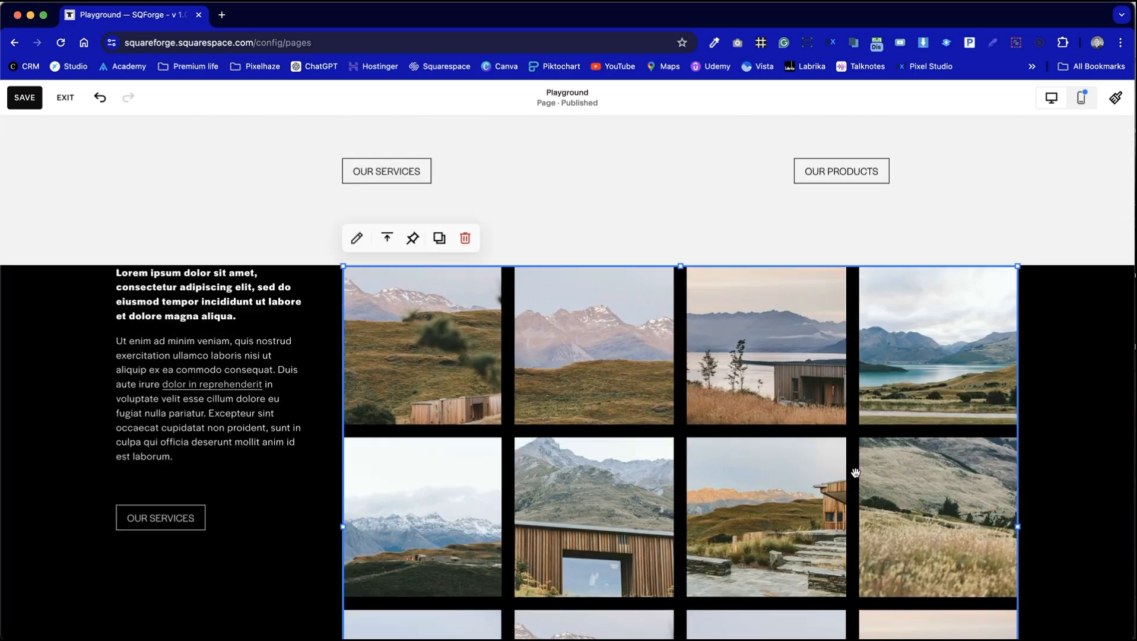
left_click_drag(828, 446, 817, 460)
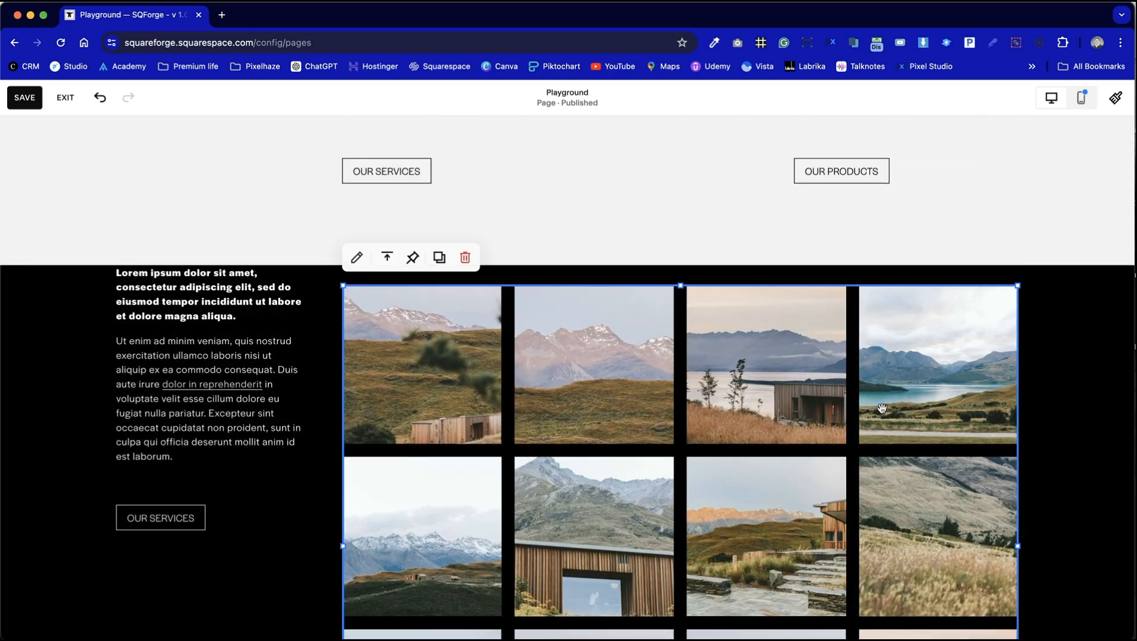
left_click(1073, 411)
Select the text and OUR SERVICES button column together and move it down about three grid rows, keeping its left alignment
scroll(1074, 411, "down", 3)
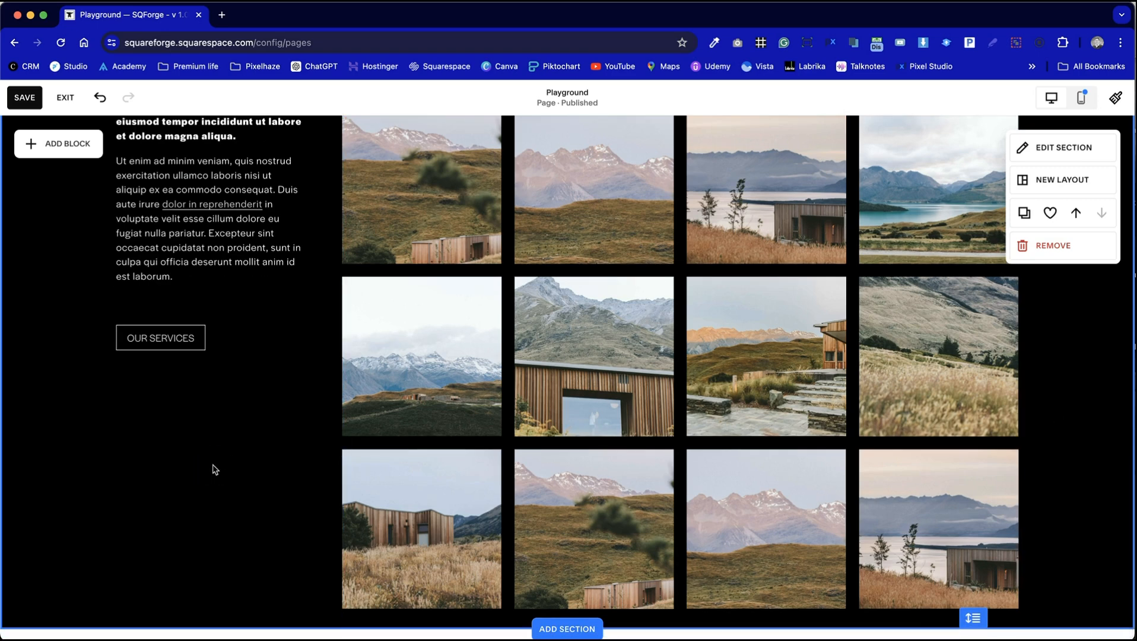
scroll(212, 464, "up", 2)
left_click_drag(254, 553, 184, 322)
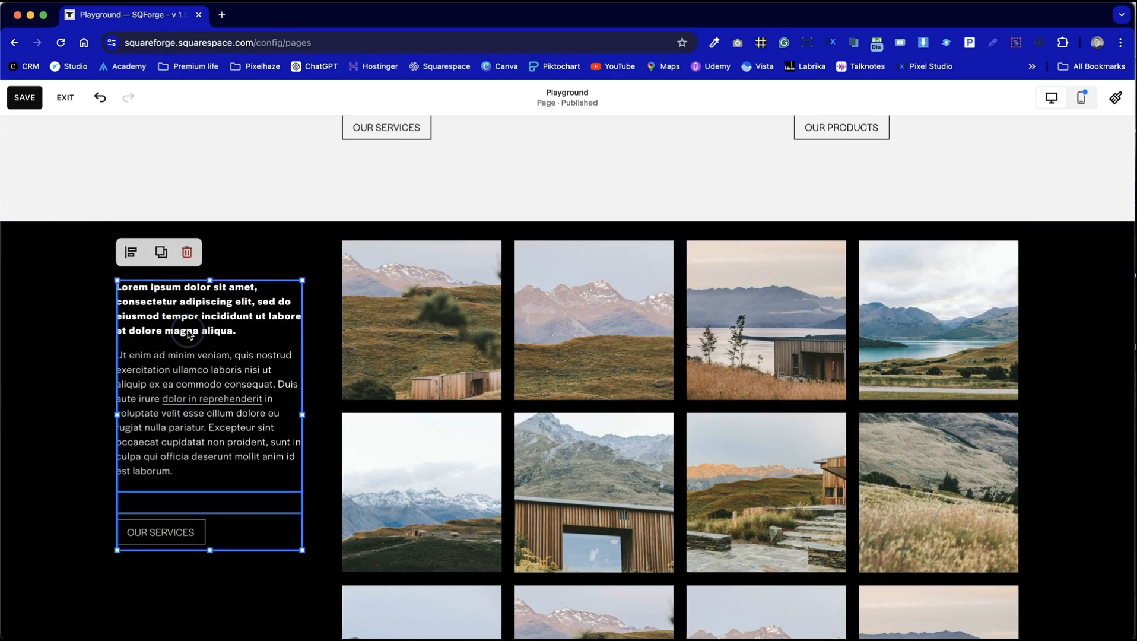
left_click(270, 260)
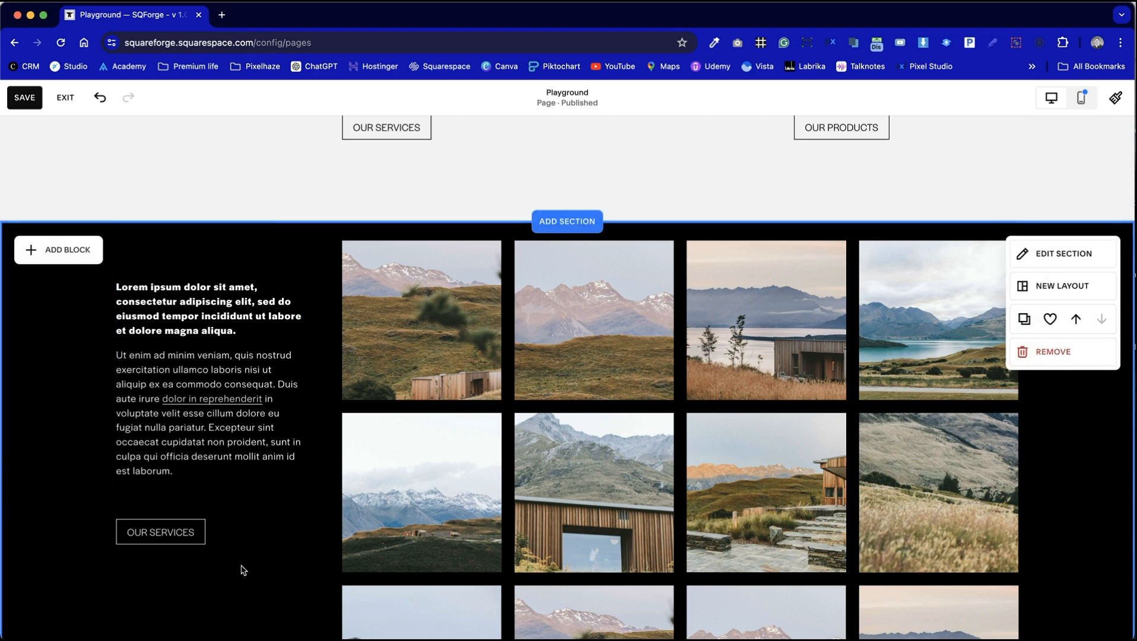
Open the gallery block's design settings and set the grid to 6 thumbnails per row
scroll(316, 583, "down", 3)
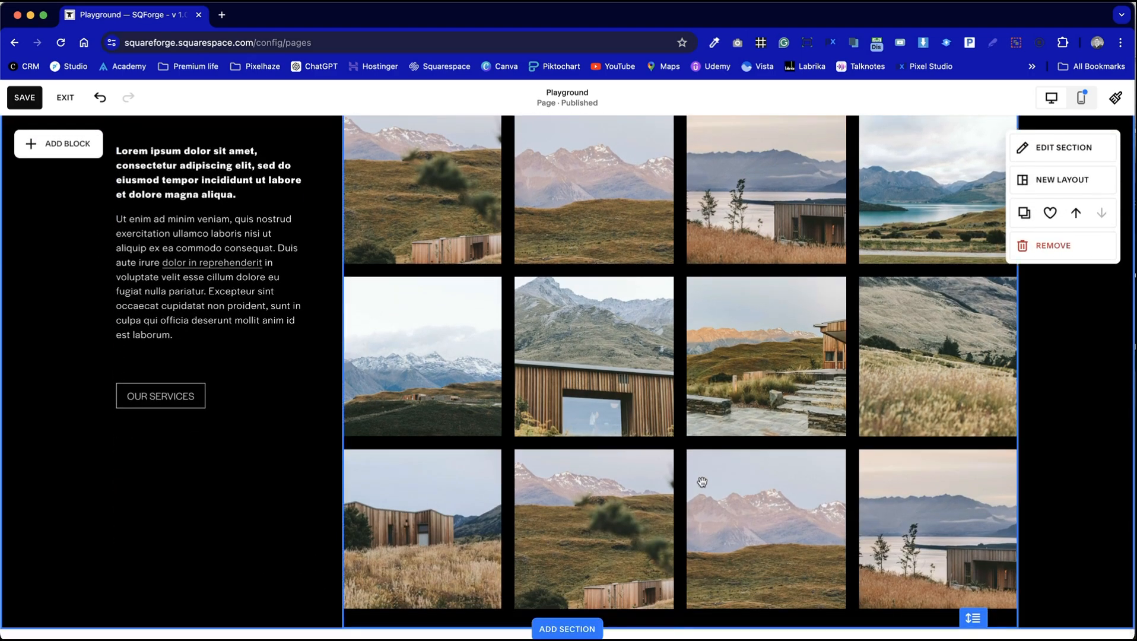
left_click(701, 482)
scroll(703, 482, "up", 2)
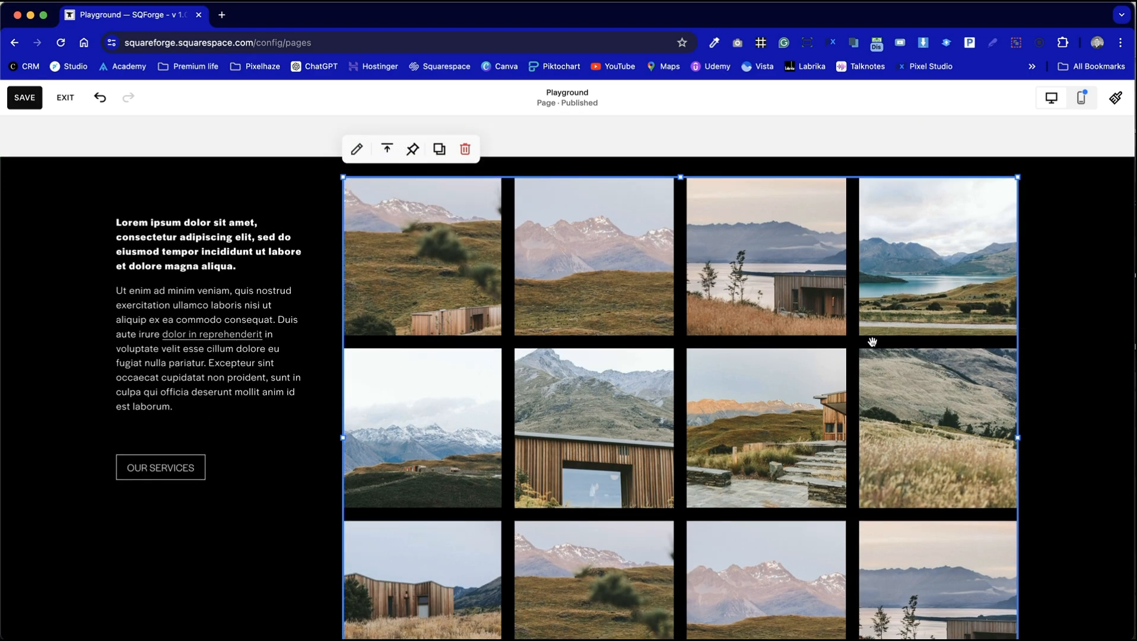
left_click(883, 334)
left_click(357, 149)
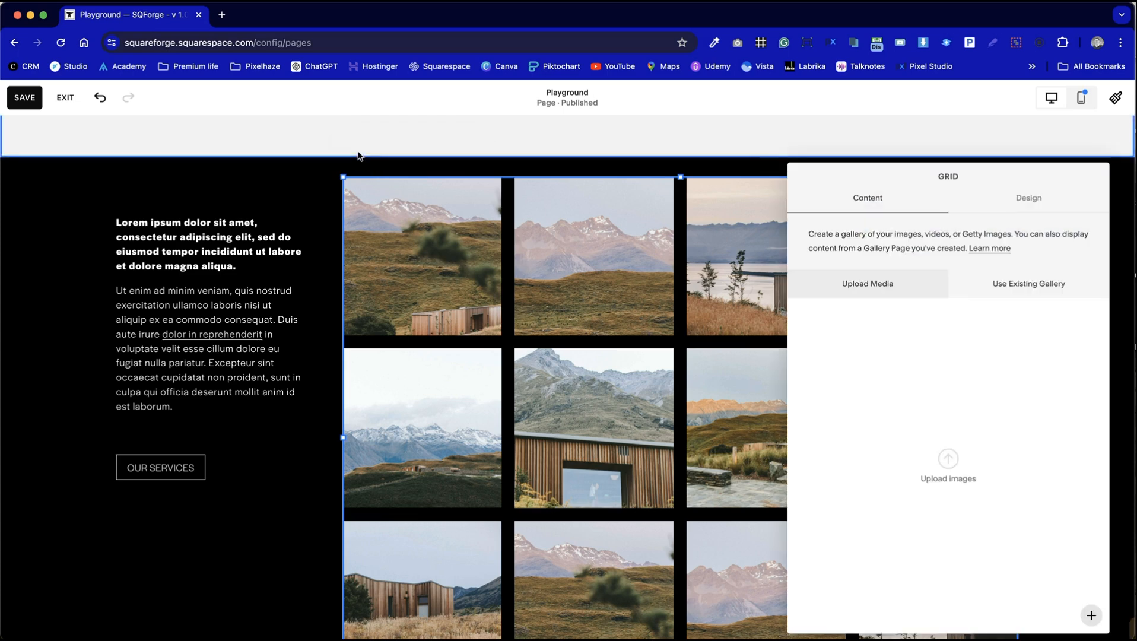
left_click(1054, 205)
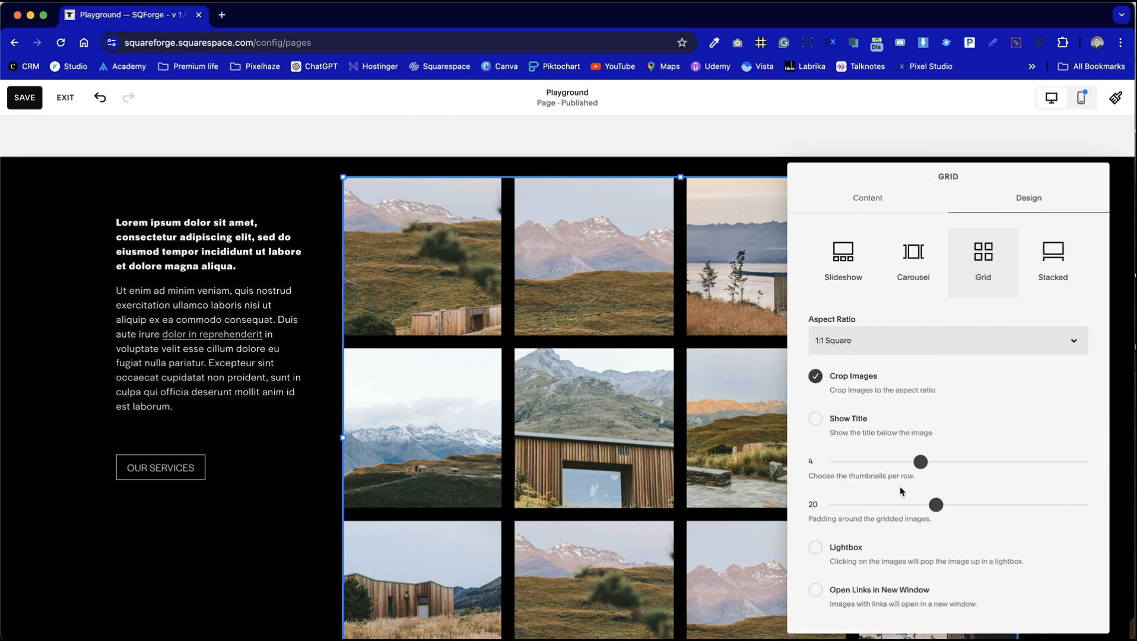
left_click(925, 463)
left_click_drag(924, 464, 980, 463)
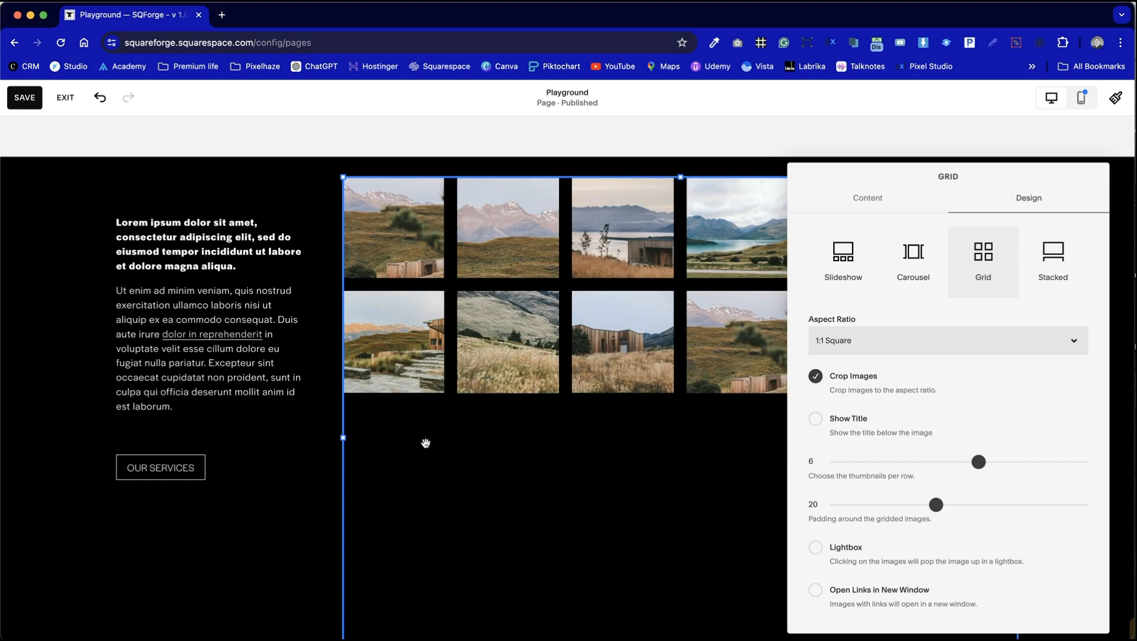
Add the sunset mountain photo with the dark plain from the image library to the gallery
left_click(868, 200)
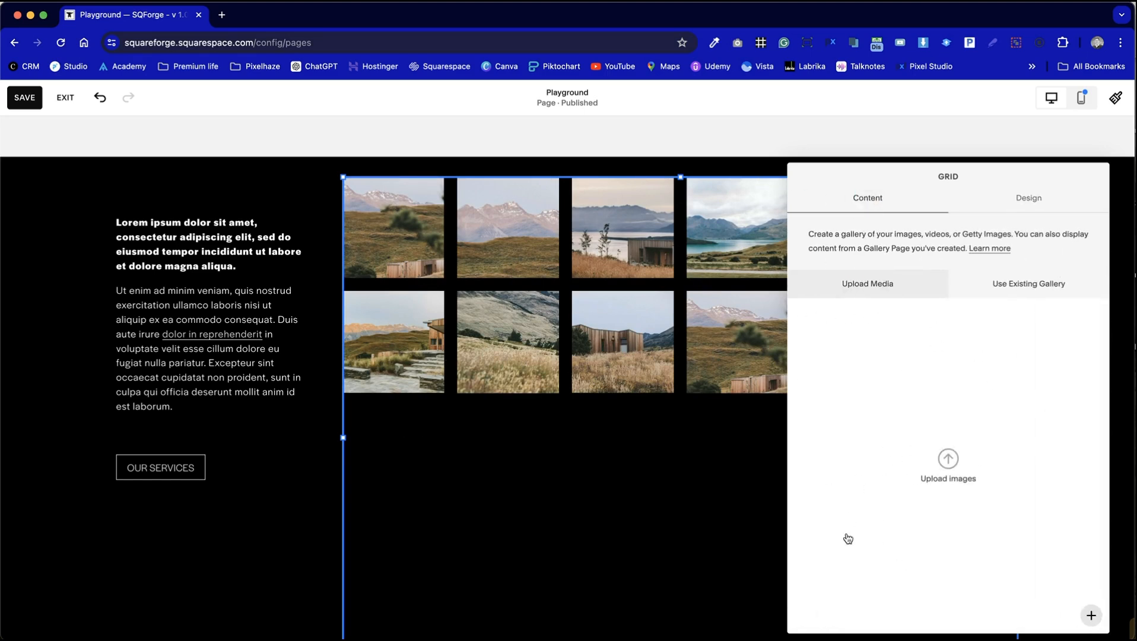
left_click(1090, 614)
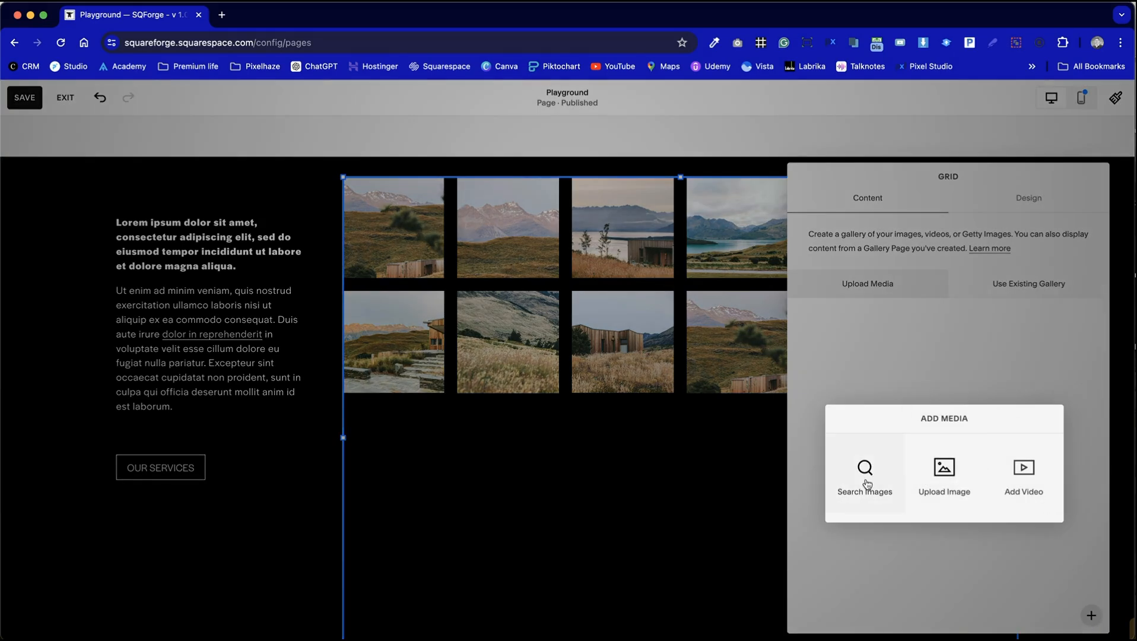
left_click(867, 475)
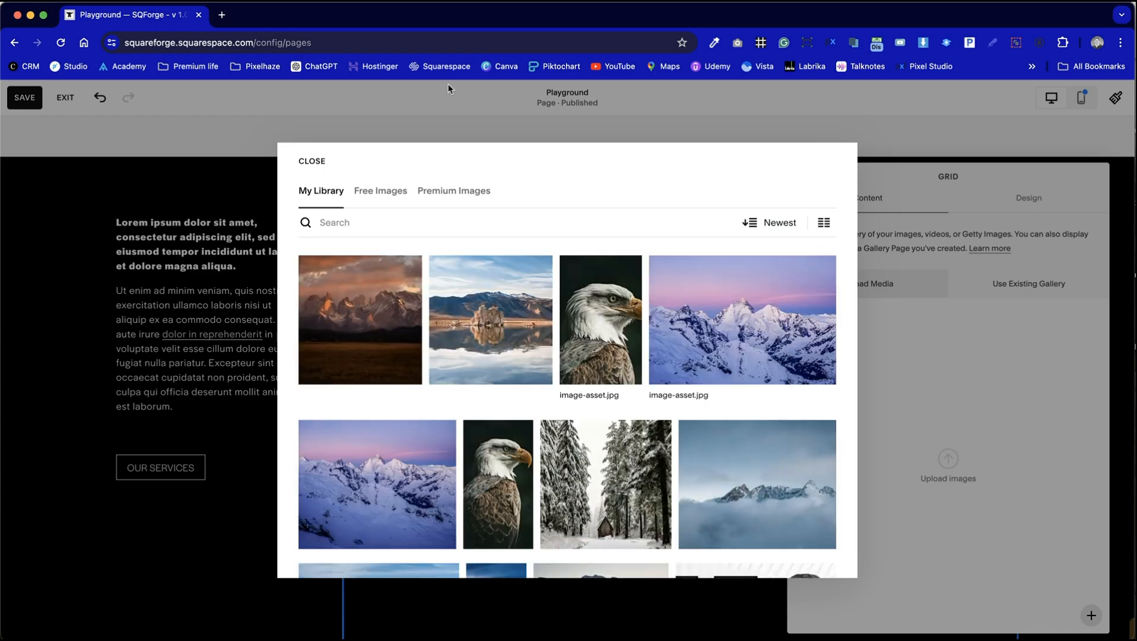
left_click(381, 329)
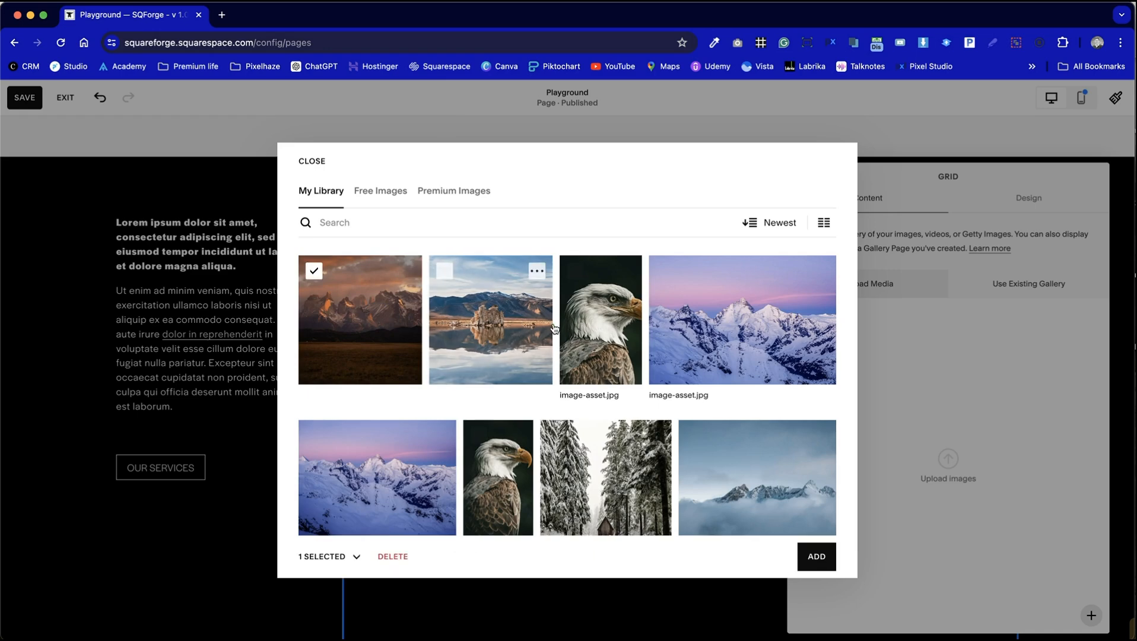
left_click(591, 328)
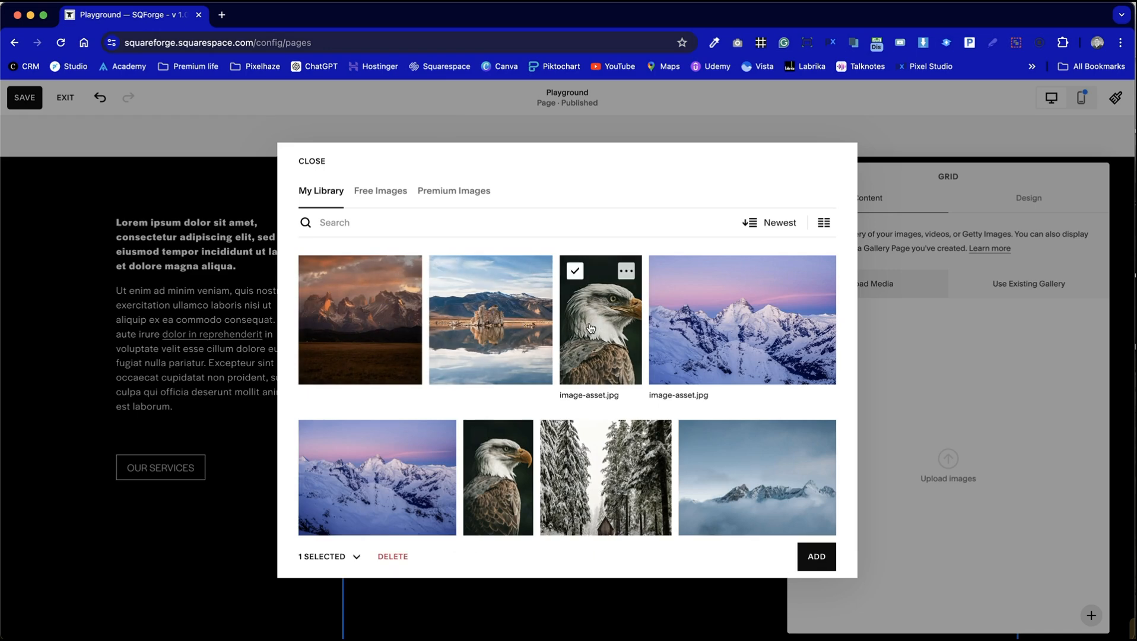
left_click(332, 324)
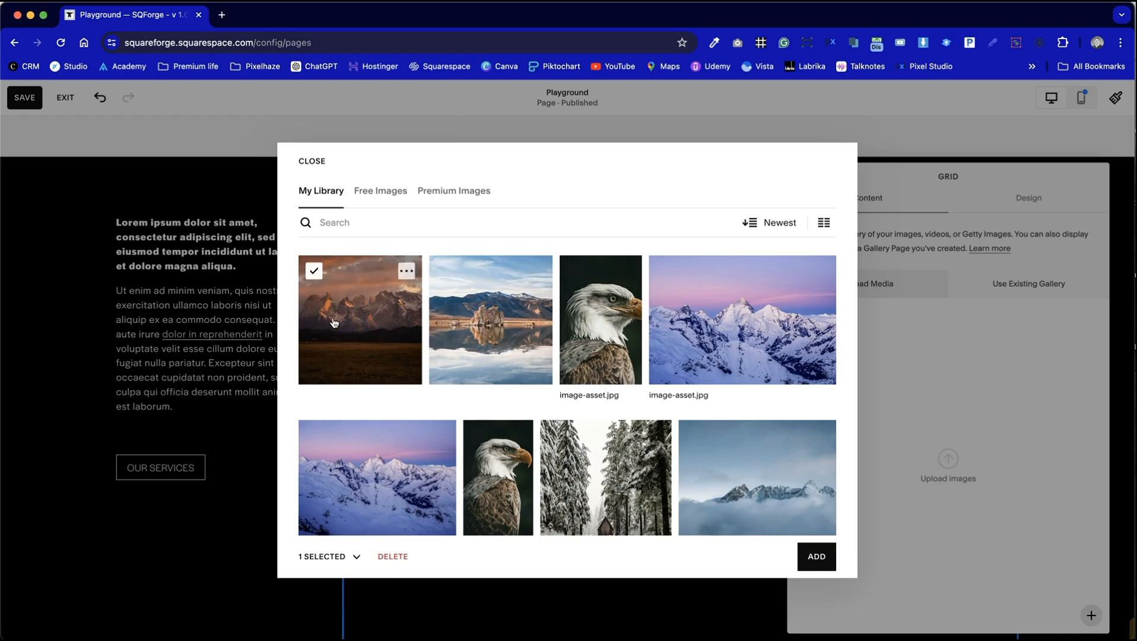
left_click(819, 558)
left_click(829, 563)
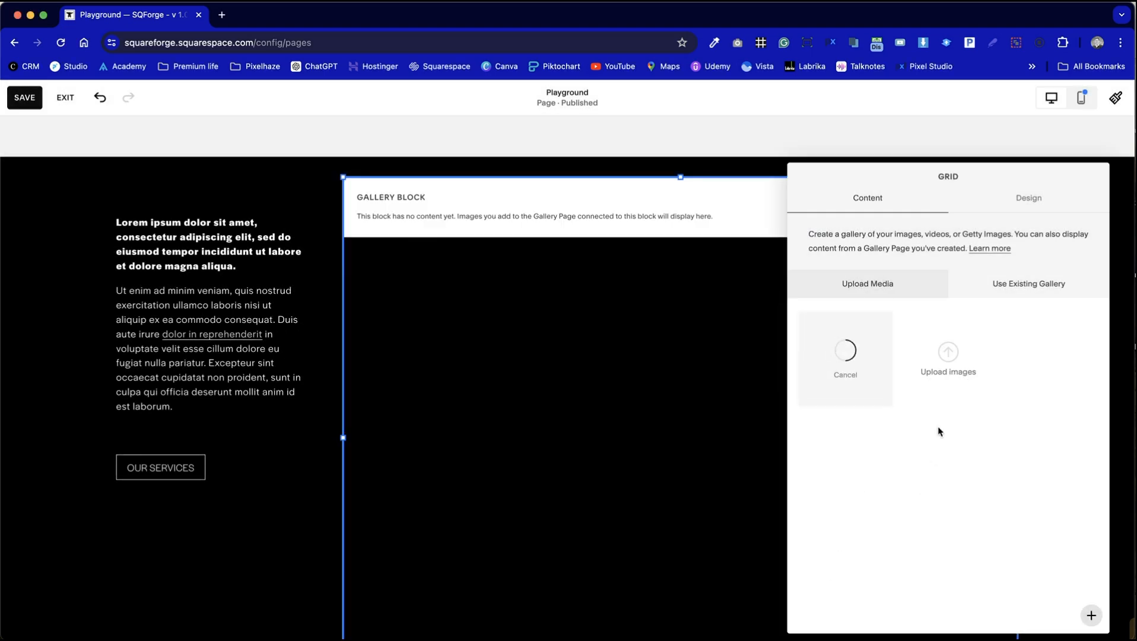
Add the photo of the rock formation reflected in a lake from the image library to the gallery
left_click(1091, 616)
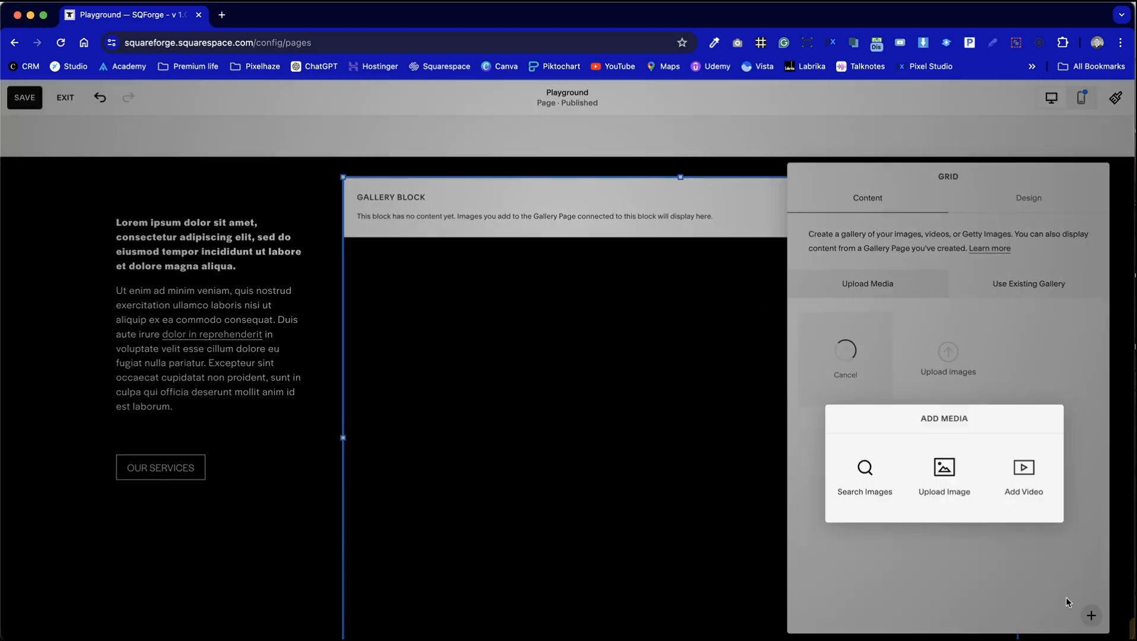
left_click(867, 470)
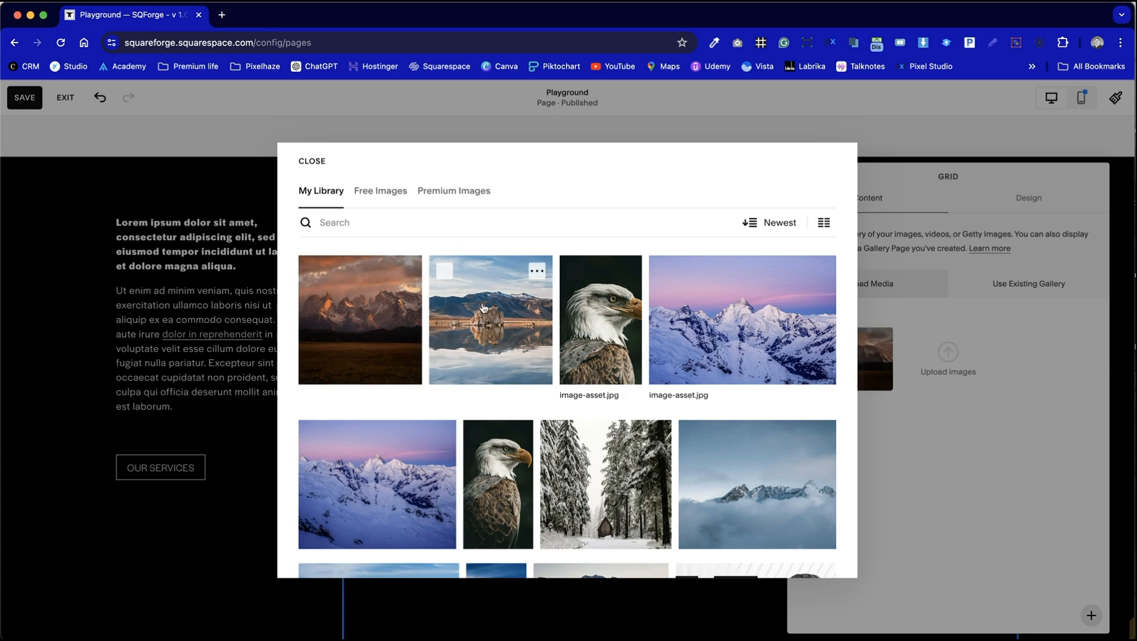
left_click(470, 302)
left_click(828, 555)
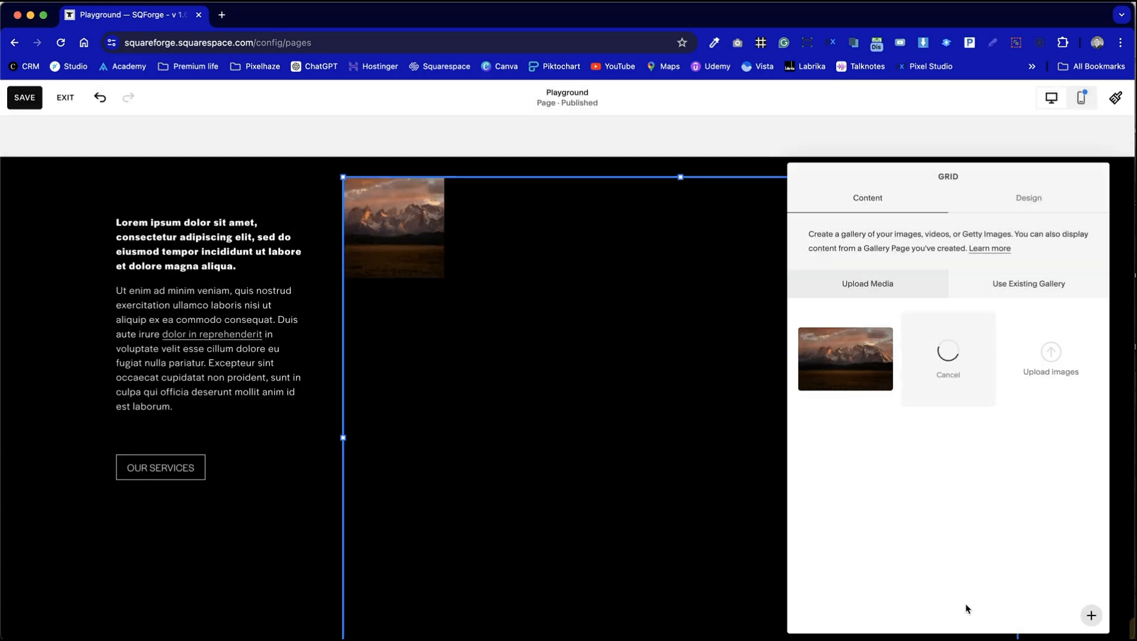
Add the bald eagle photo from the image library to the gallery
left_click(1091, 615)
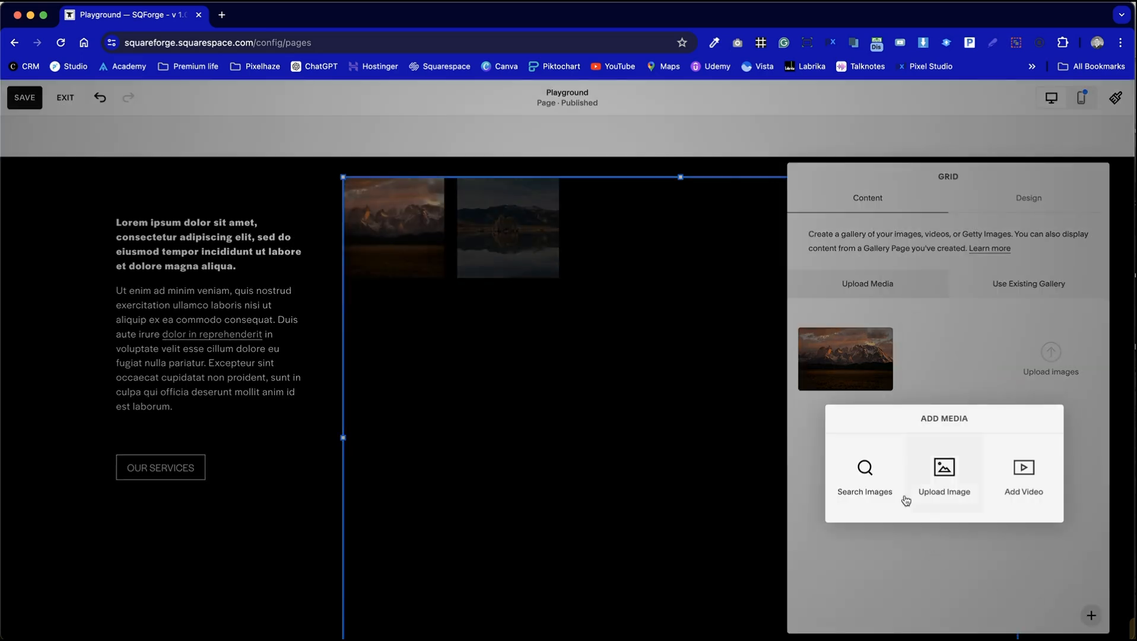
left_click(964, 477)
left_click(380, 193)
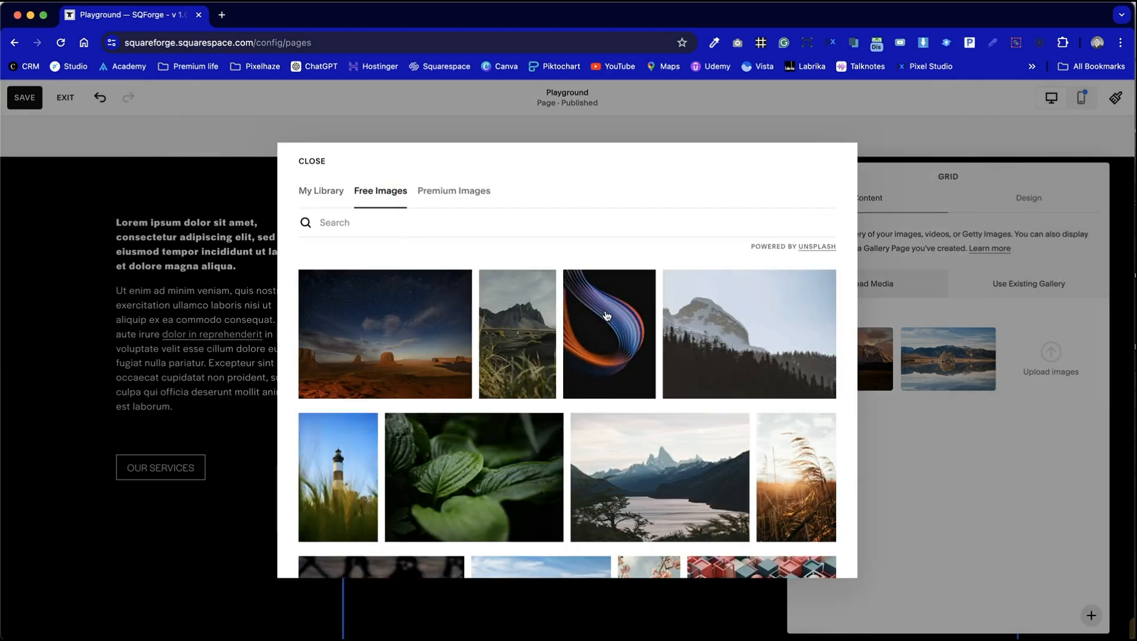
left_click(321, 190)
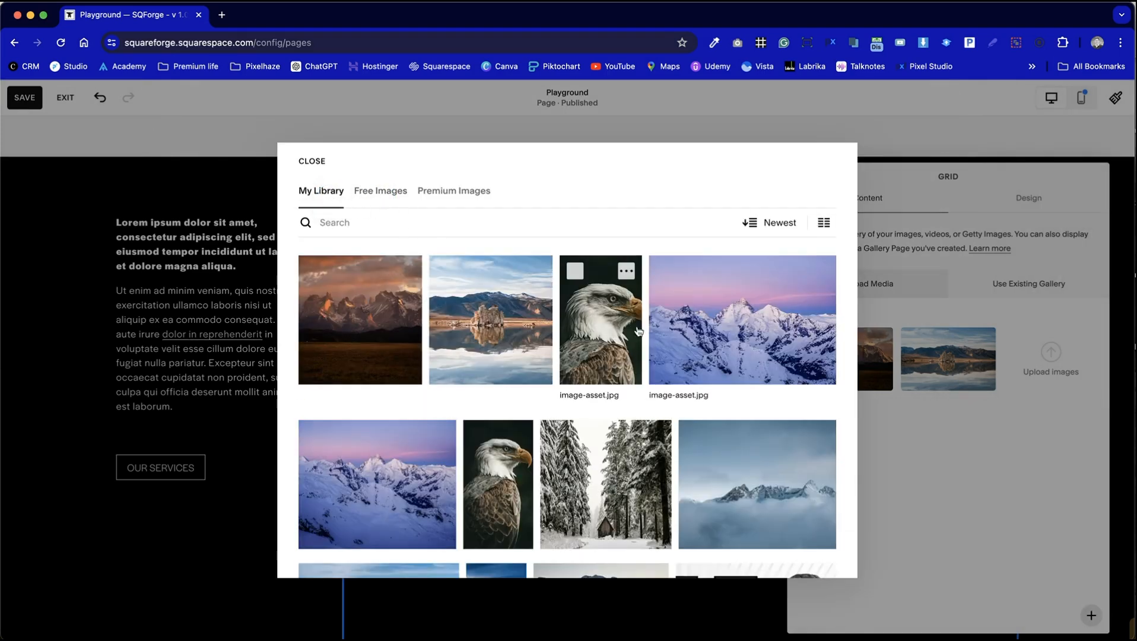
left_click(620, 338)
left_click(828, 561)
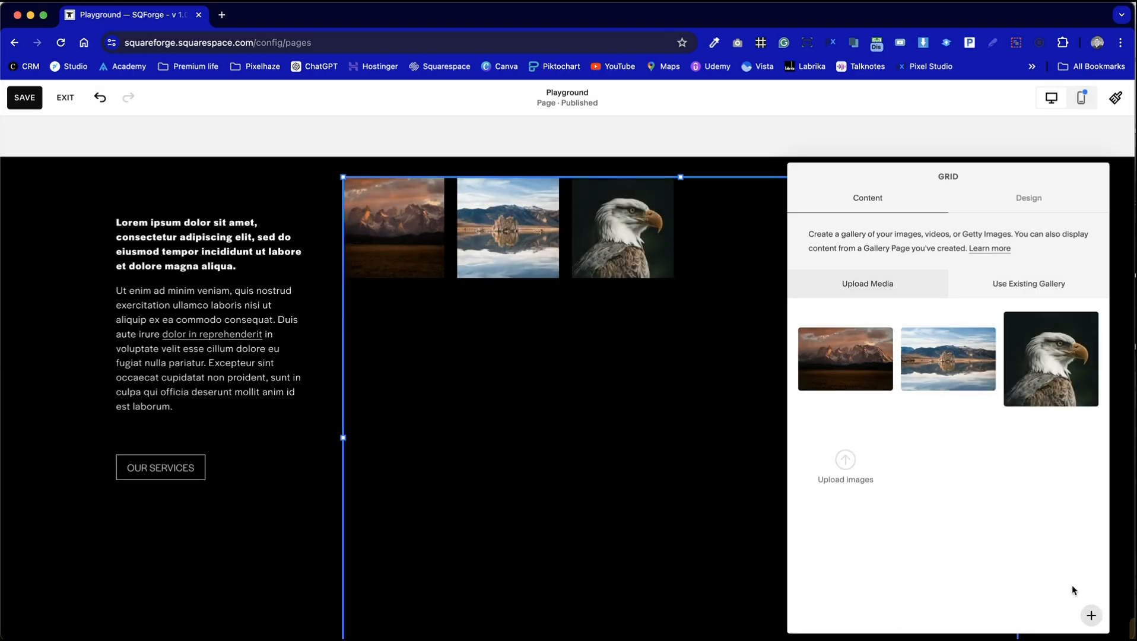
Add the snowy mountain photo with the purple sky from the image library to the gallery
left_click(1091, 616)
left_click(894, 469)
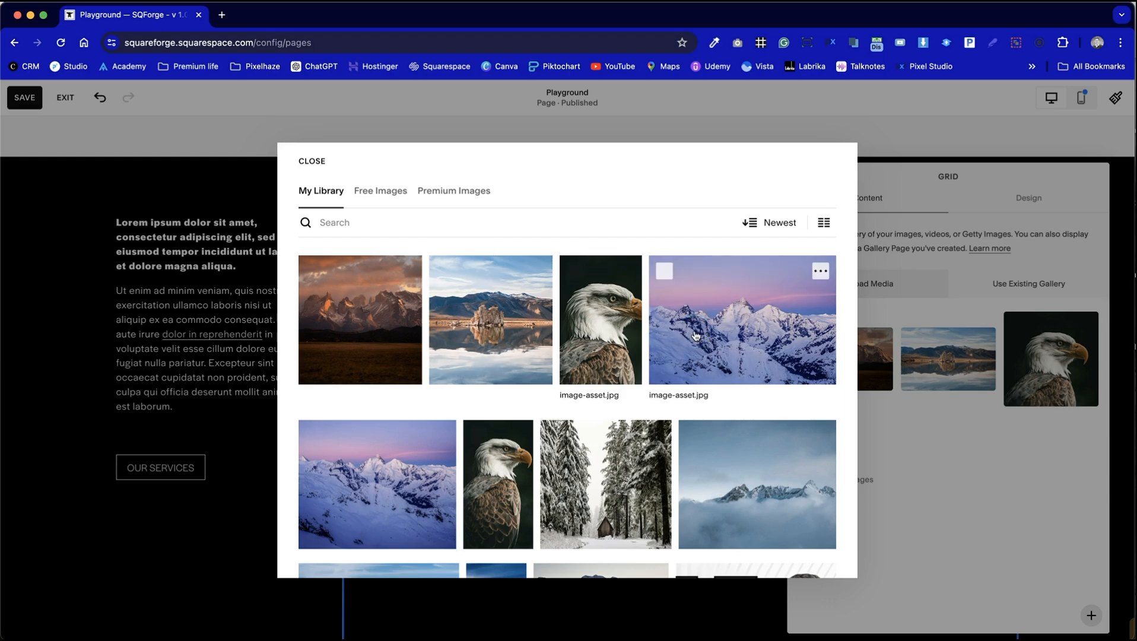
left_click(696, 336)
left_click(824, 557)
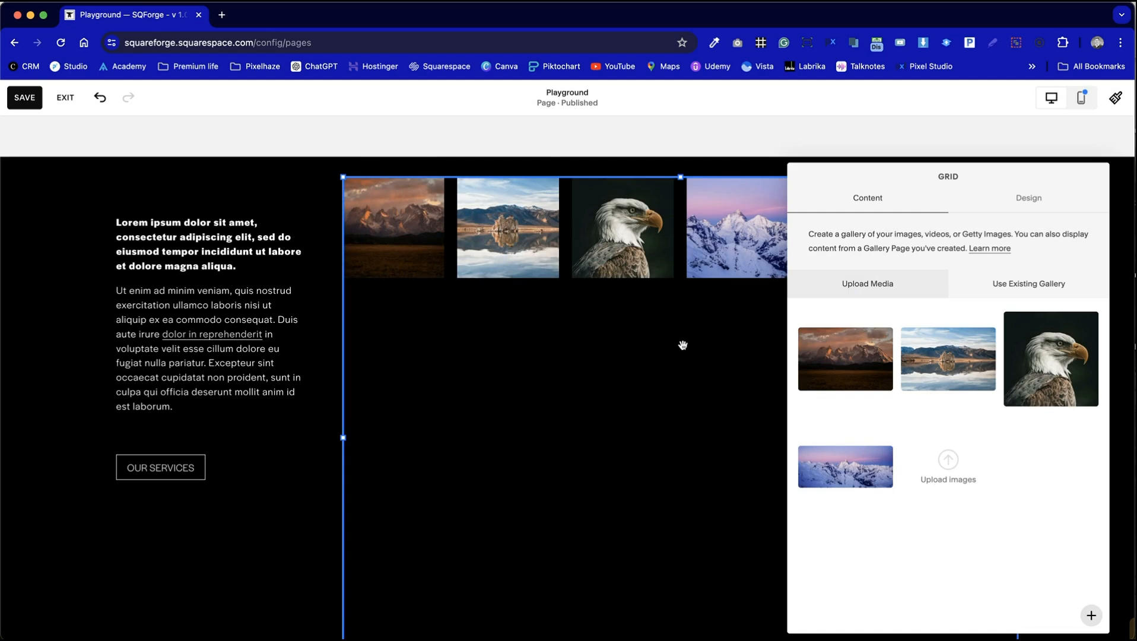
Set the gallery grid to 4 thumbnails per row, keep the padding at 20 and close the block settings
left_click(1016, 198)
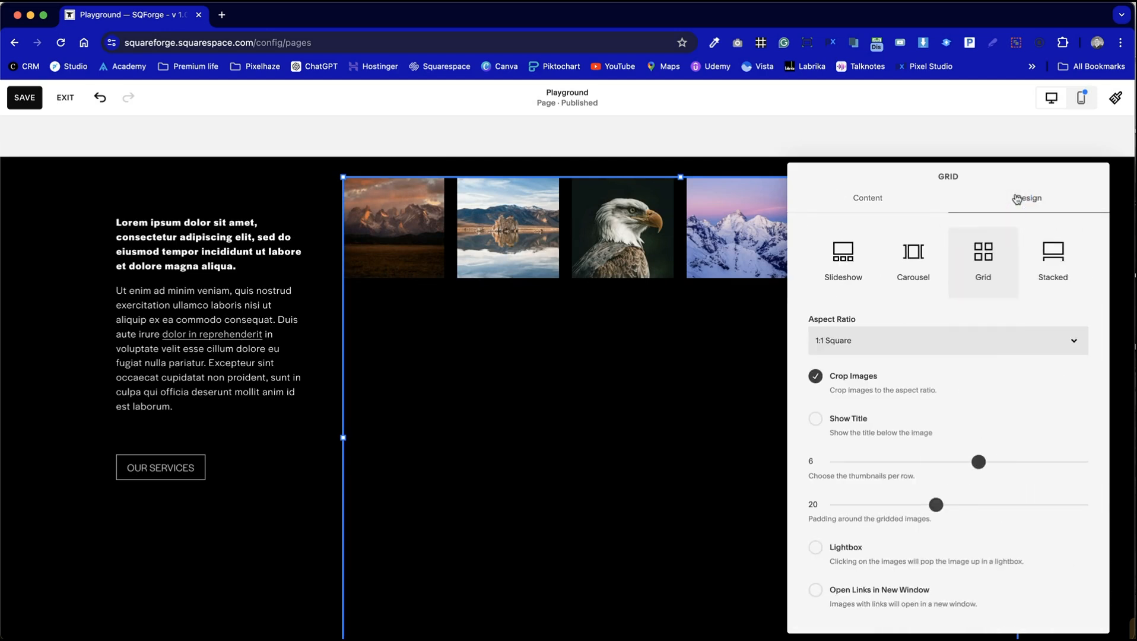
left_click_drag(977, 450, 929, 456)
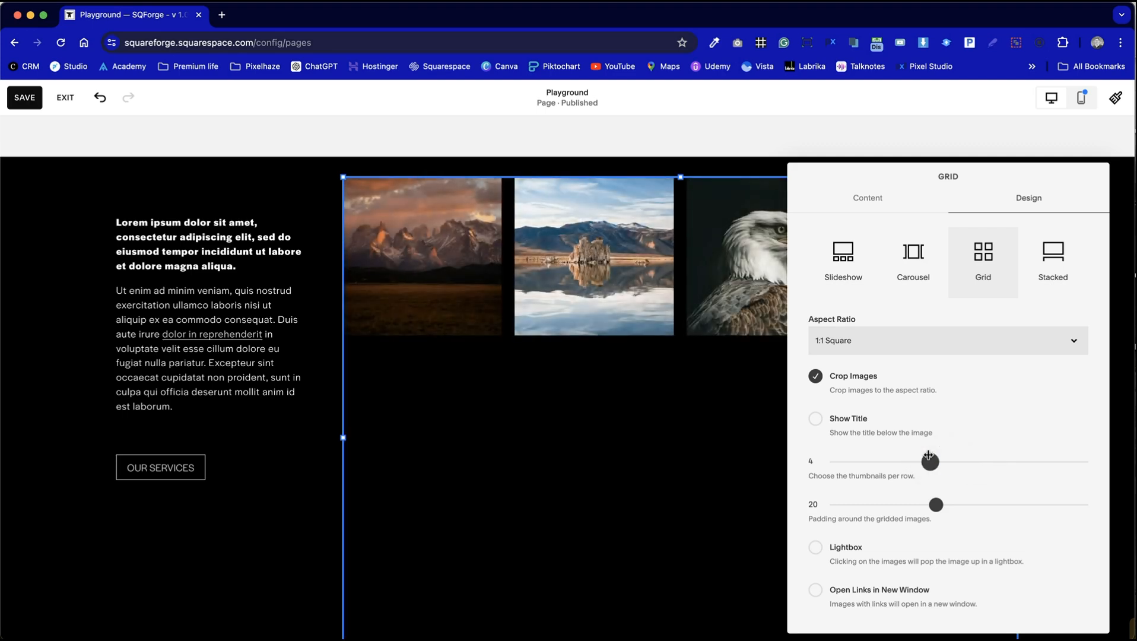
mouse_move(937, 505)
left_mouse_down()
mouse_move(831, 503)
mouse_move(1109, 472)
mouse_move(891, 472)
mouse_move(869, 486)
mouse_move(938, 487)
left_mouse_up()
left_click(536, 519)
Shorten the gallery block from below to fit its single row of images
scroll(535, 517, "down", 2)
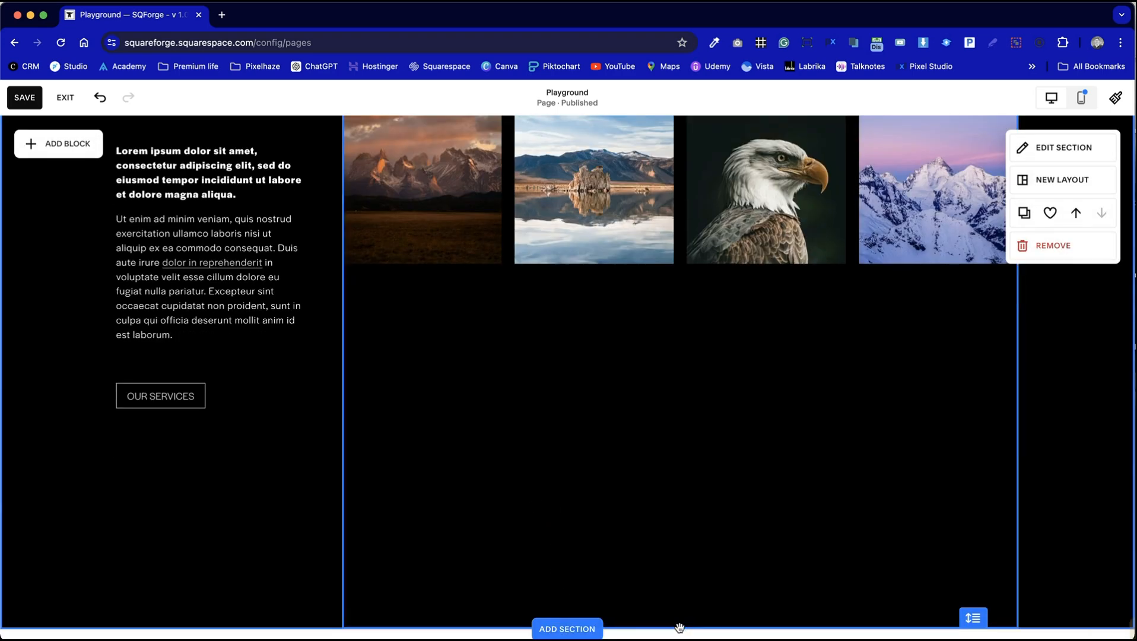
left_click_drag(980, 619, 975, 441)
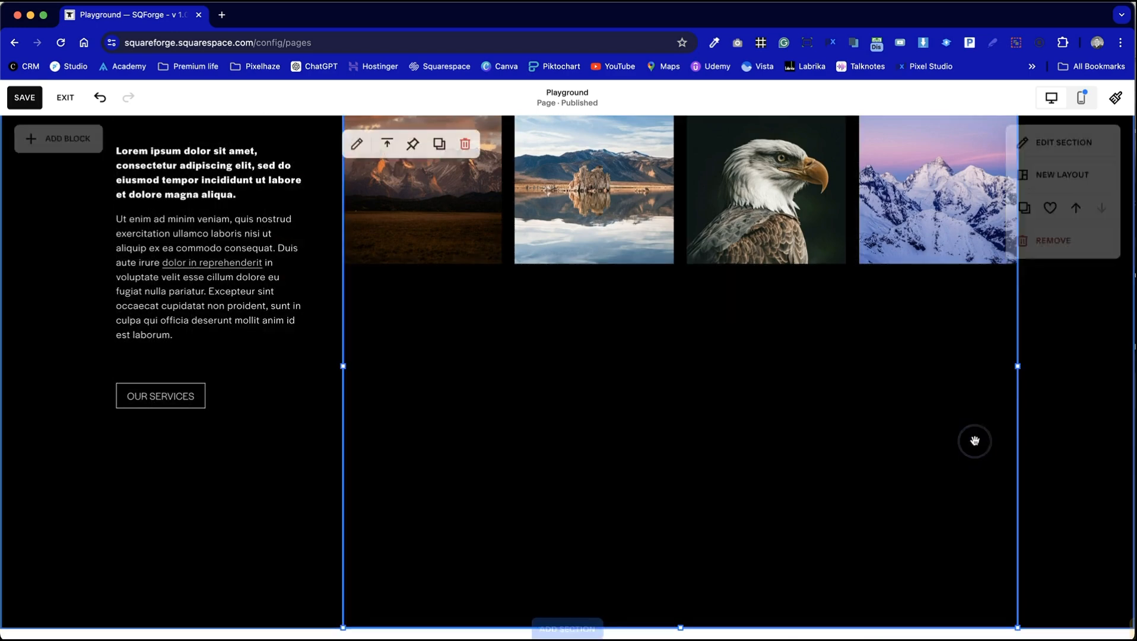
left_click_drag(679, 631, 712, 226)
left_click(709, 410)
Shorten the black section to the lower edge of the OUR SERVICES button, and extend it below the button again
left_click_drag(972, 629, 968, 588)
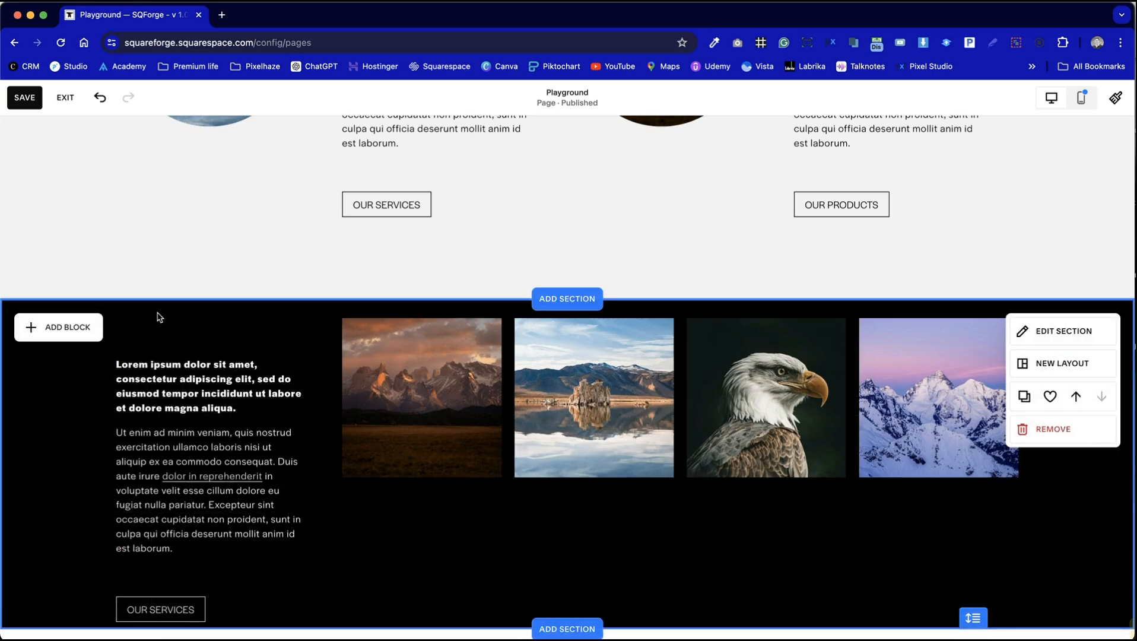
left_click_drag(972, 618, 973, 616)
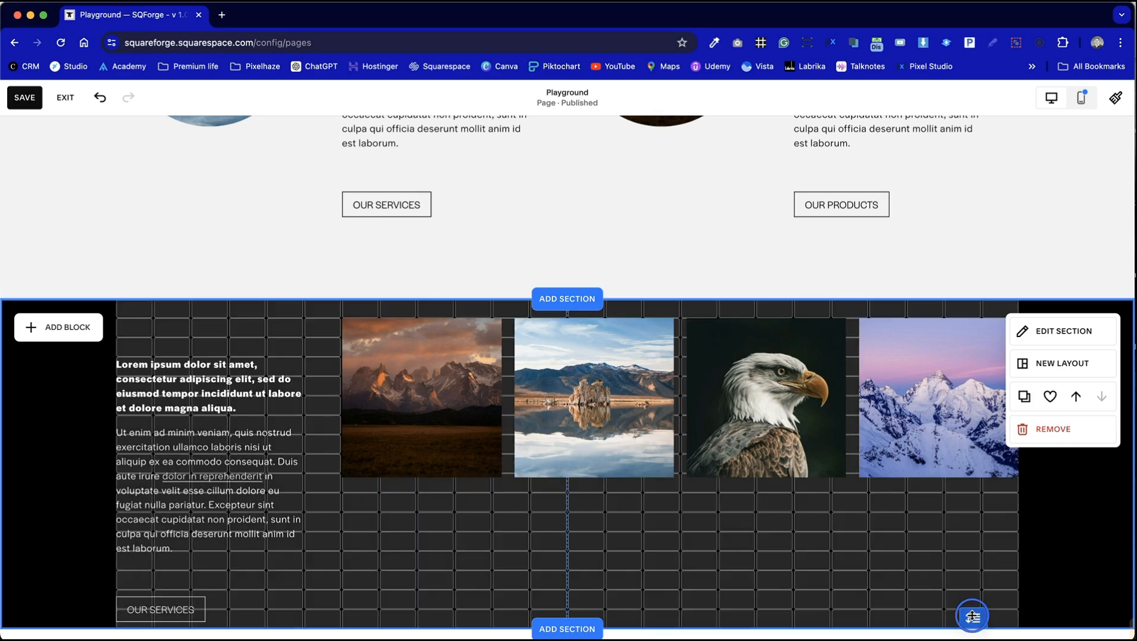
left_click_drag(972, 618, 975, 630)
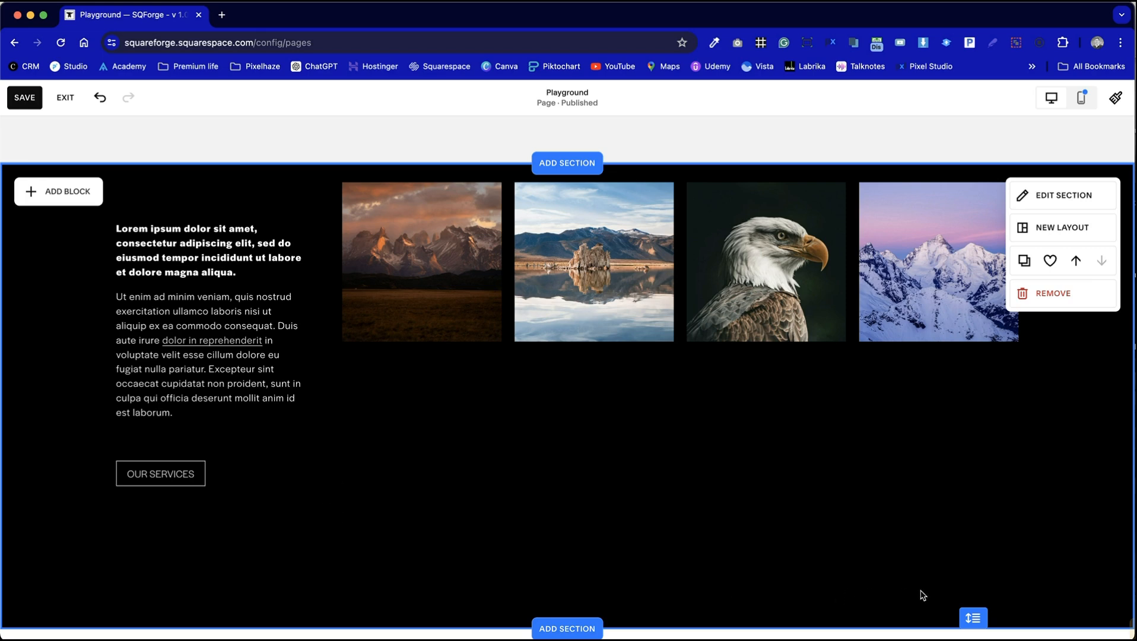
mouse_move(968, 609)
left_mouse_down()
mouse_move(967, 626)
mouse_move(965, 597)
mouse_move(966, 611)
left_mouse_up()
Shorten the black section to the OUR SERVICES button's lower edge, and move the button up beneath the text
left_click_drag(257, 254, 256, 292)
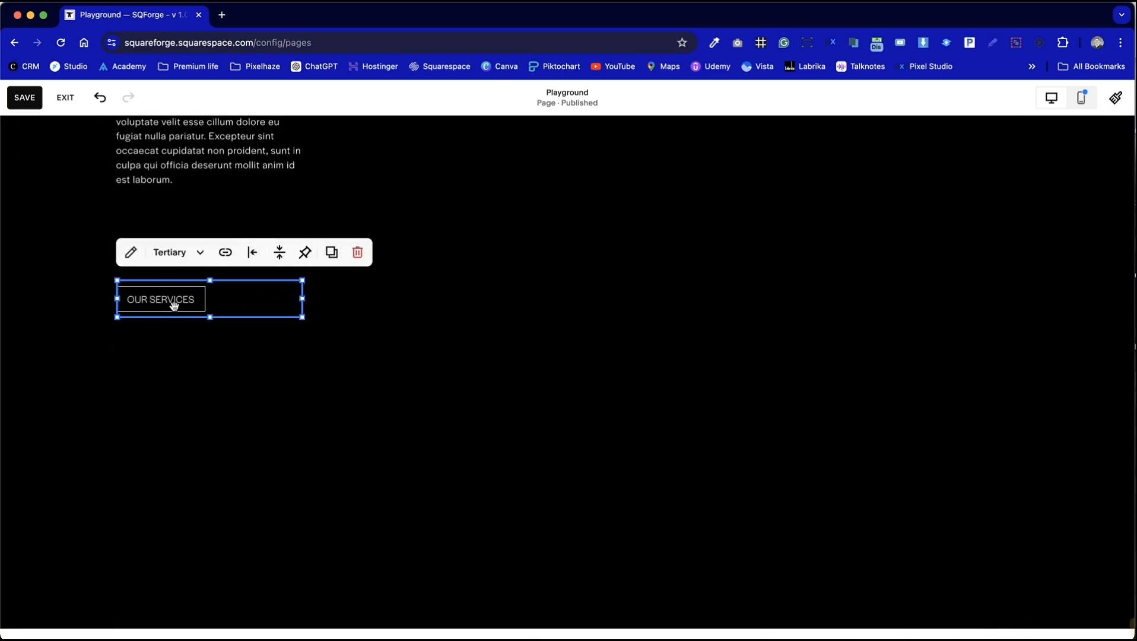
left_click(337, 387)
scroll(977, 605, "up", 5)
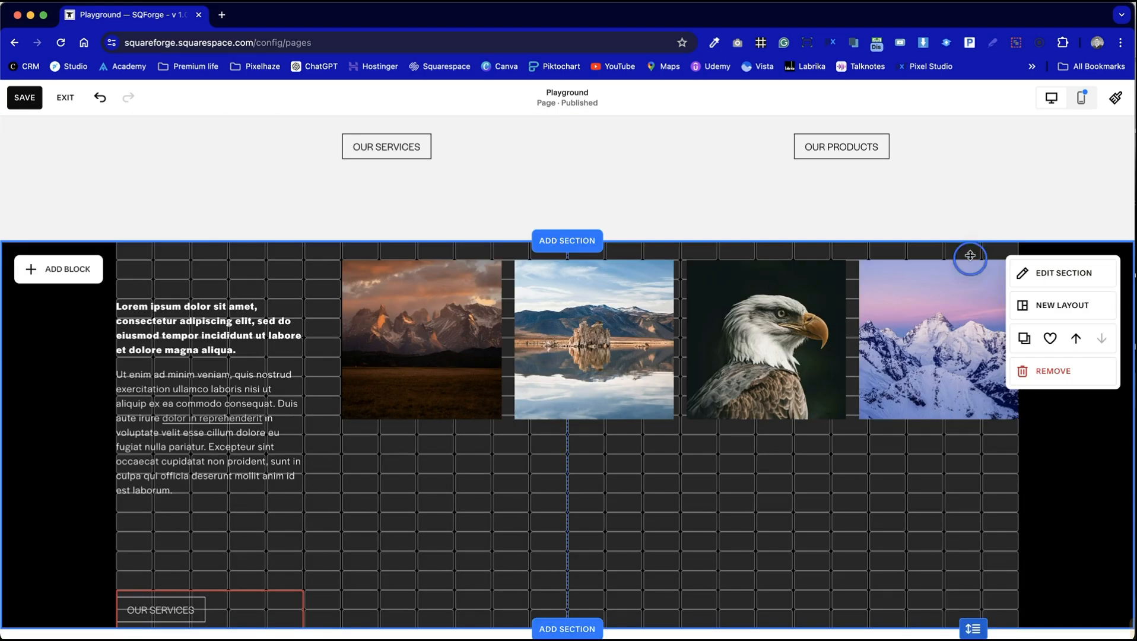
left_click_drag(169, 606, 171, 552)
left_click(396, 602)
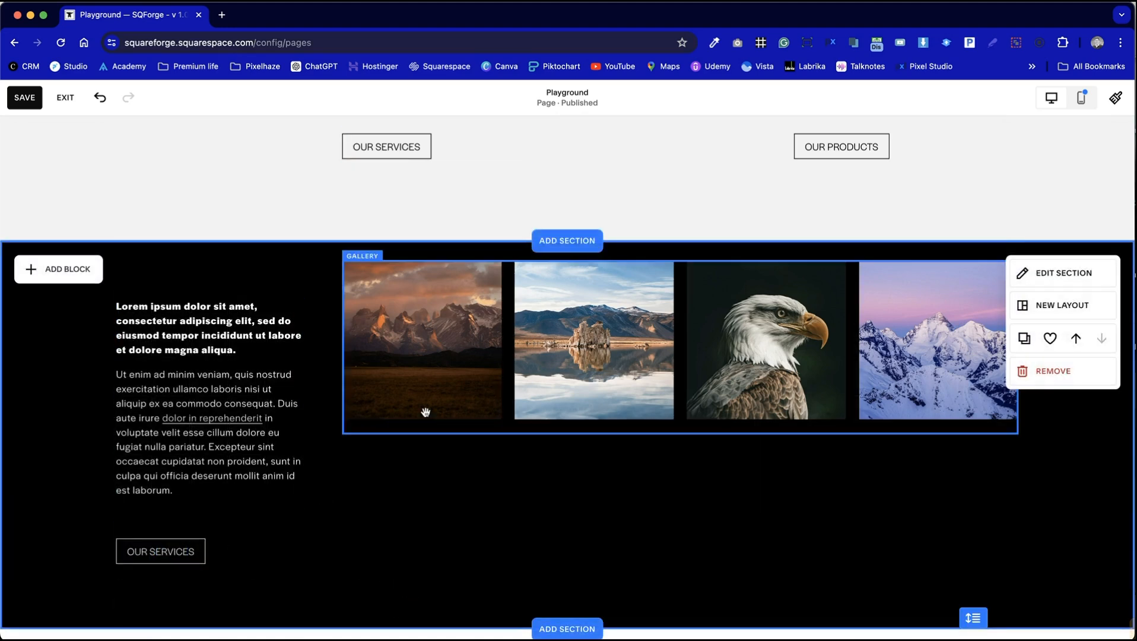
Move the gallery block down level with the top of the text, and enlarge it downward and out to the page's right edge
left_click_drag(714, 355, 714, 389)
left_click(707, 563)
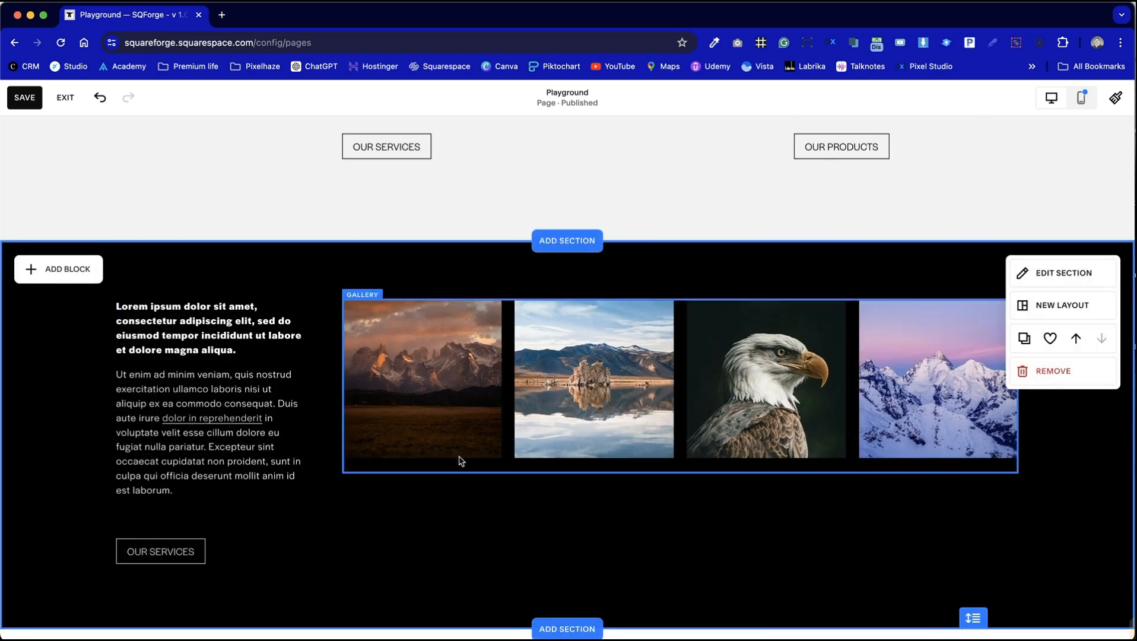
left_click(689, 405)
left_click_drag(681, 472, 682, 525)
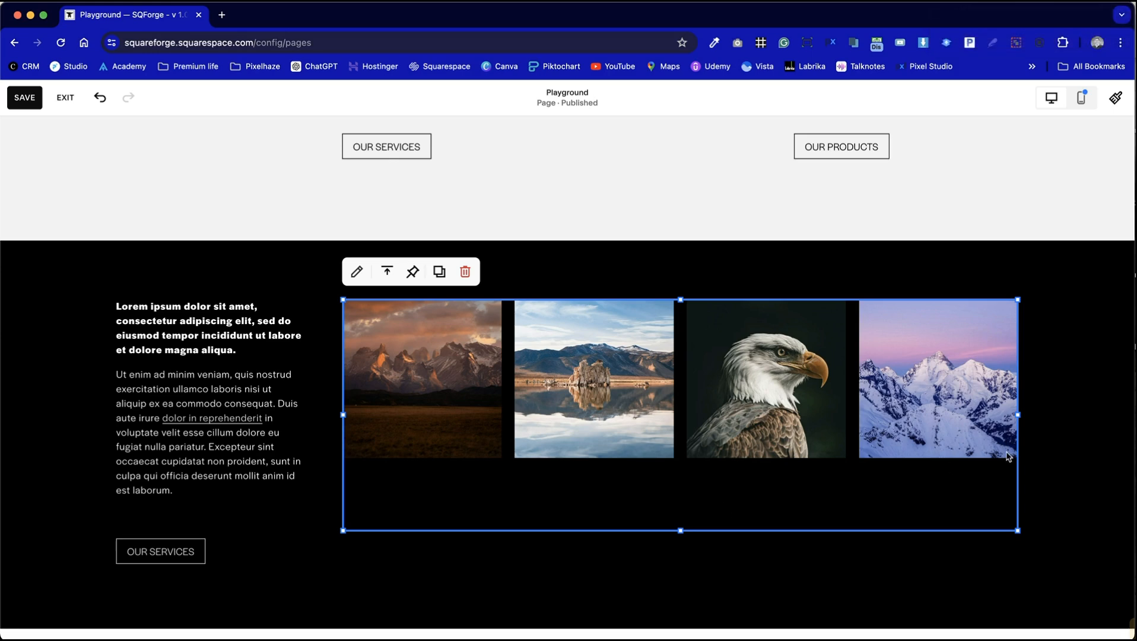
left_click_drag(1020, 415, 1130, 414)
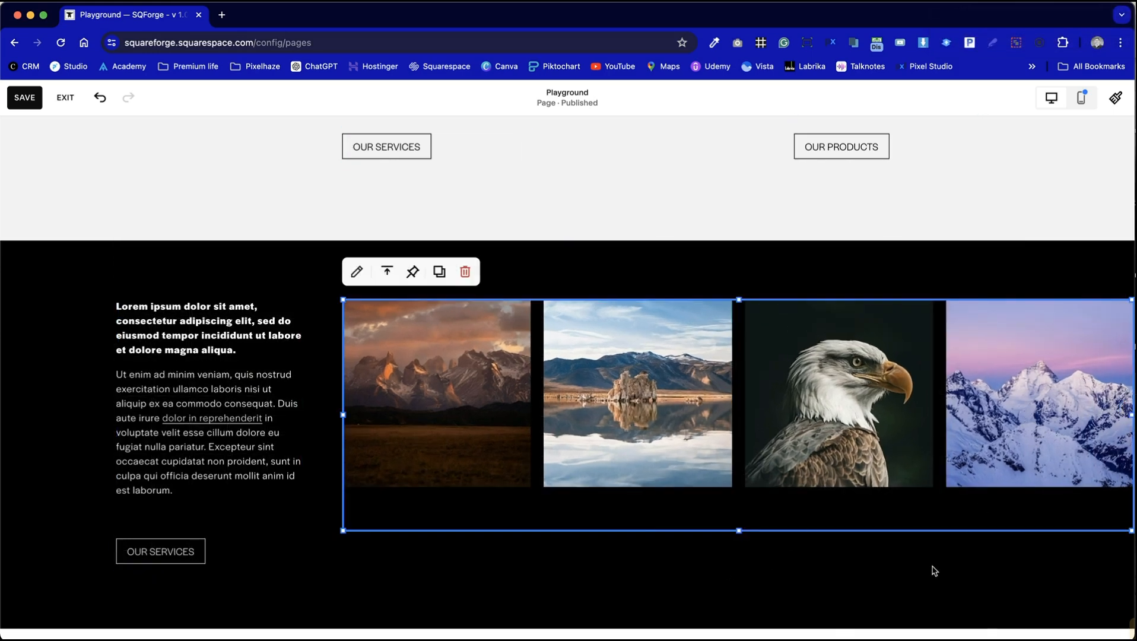
mouse_move(1130, 414)
left_mouse_down()
mouse_move(789, 376)
mouse_move(1119, 430)
left_mouse_up()
Try stretching the black section's text block to the page's left edge, and restore its original width
left_click(216, 386)
left_click_drag(118, 408, 25, 408)
left_click(278, 590)
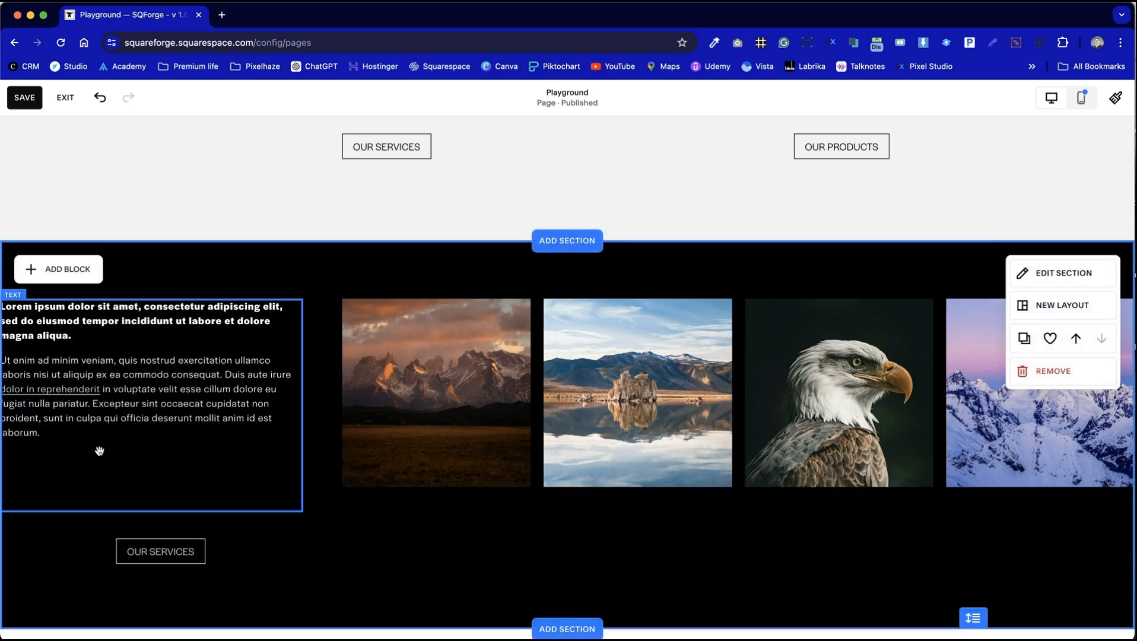
left_click(48, 405)
scroll(5, 410, "up", 1)
left_click_drag(7, 434, 122, 436)
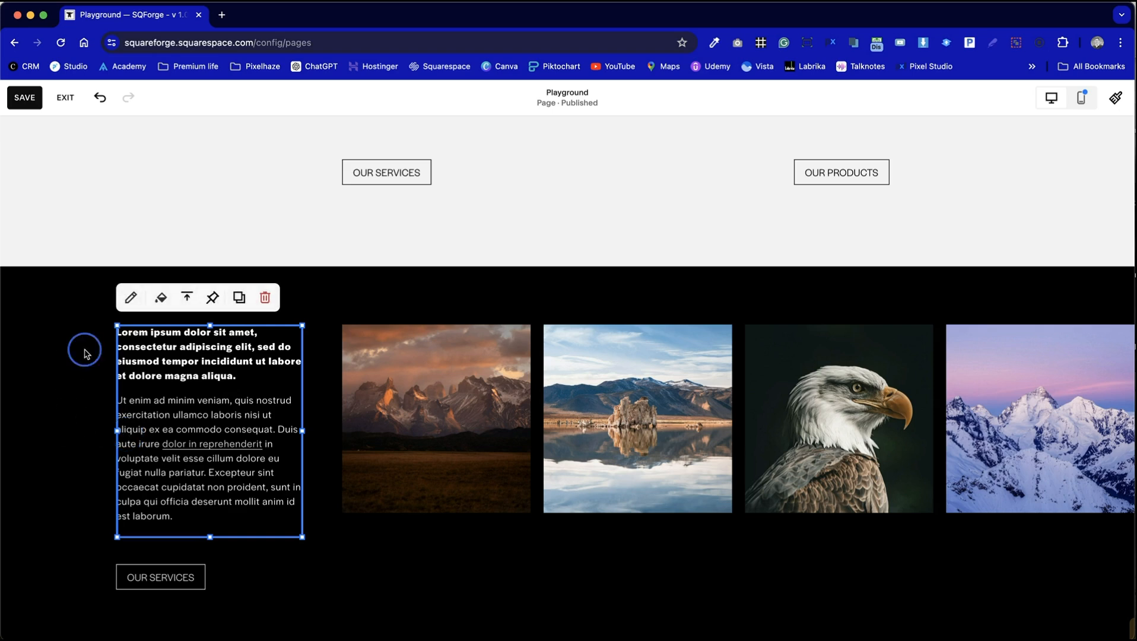
left_click(85, 353)
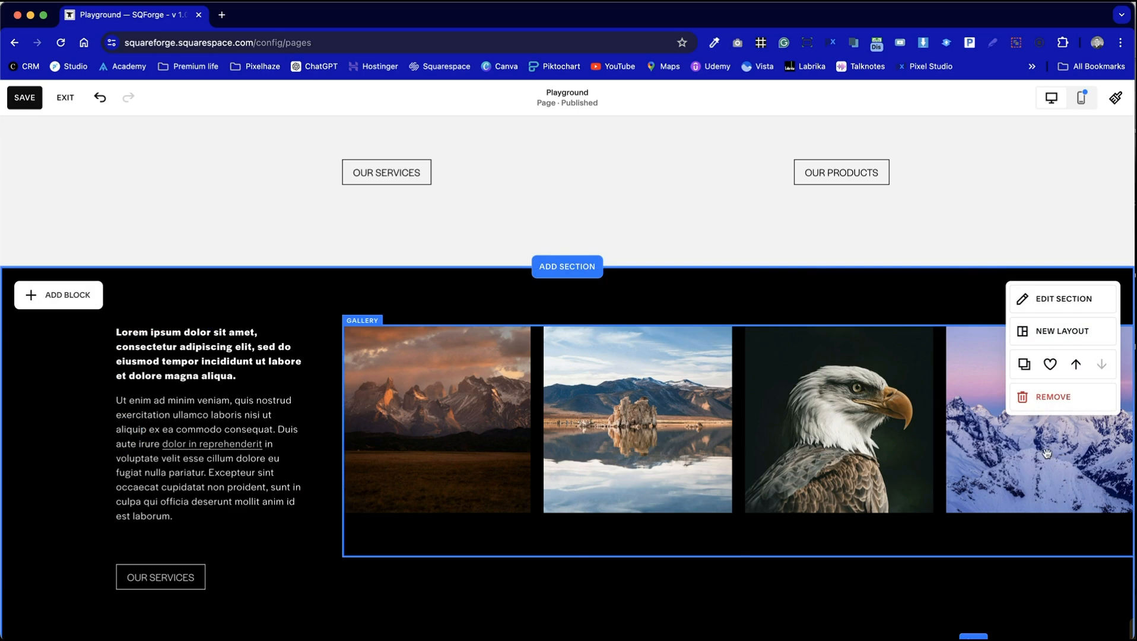
Switch the gallery's design to Slideshow and enable Show Next and Previous Controls
left_click(1016, 440)
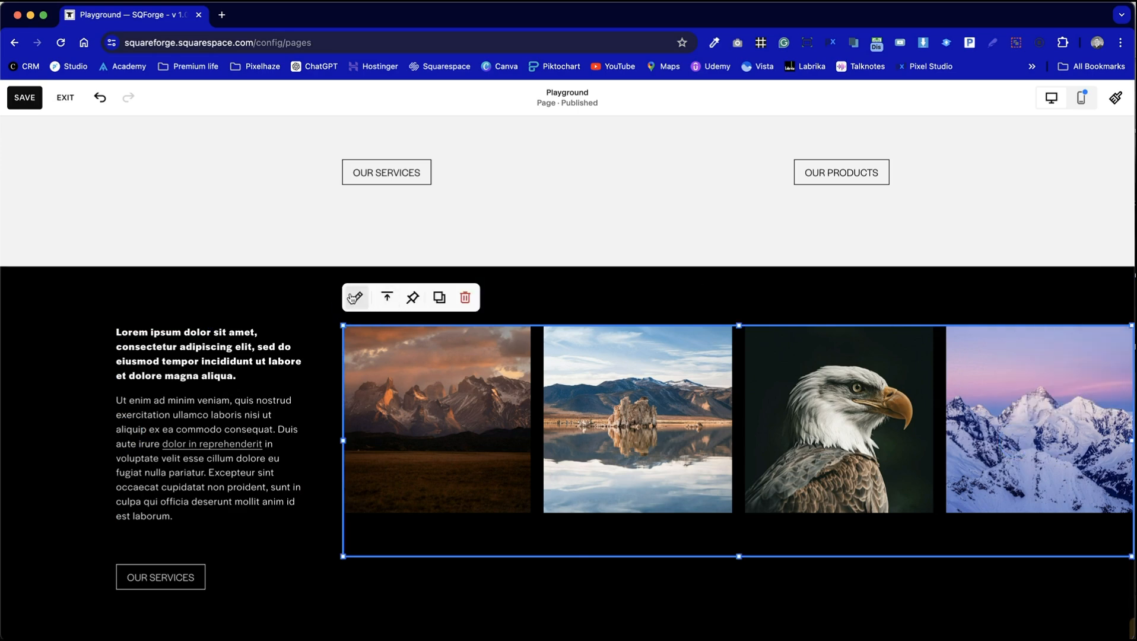
left_click(357, 297)
left_click(1029, 201)
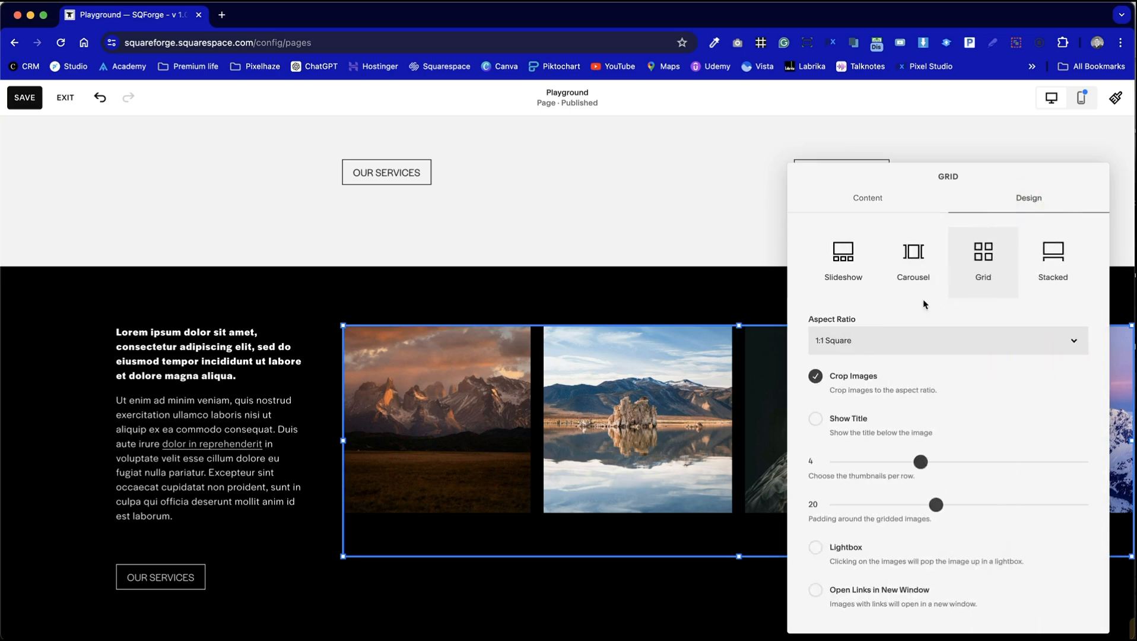
left_click(845, 261)
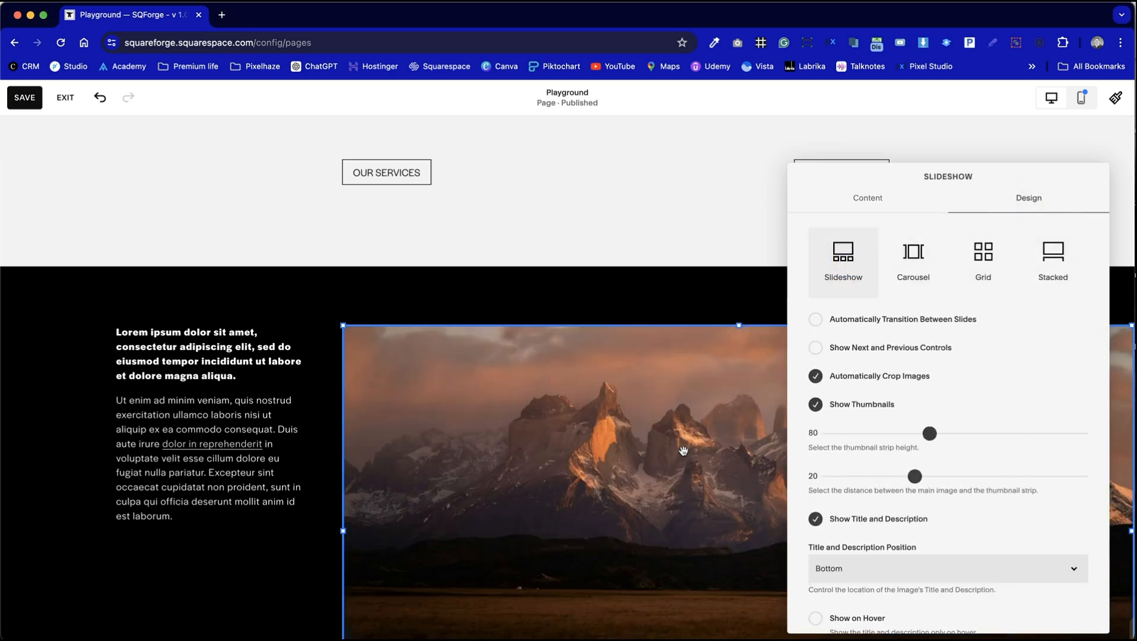
scroll(683, 451, "down", 3)
scroll(684, 451, "up", 2)
scroll(684, 451, "down", 1)
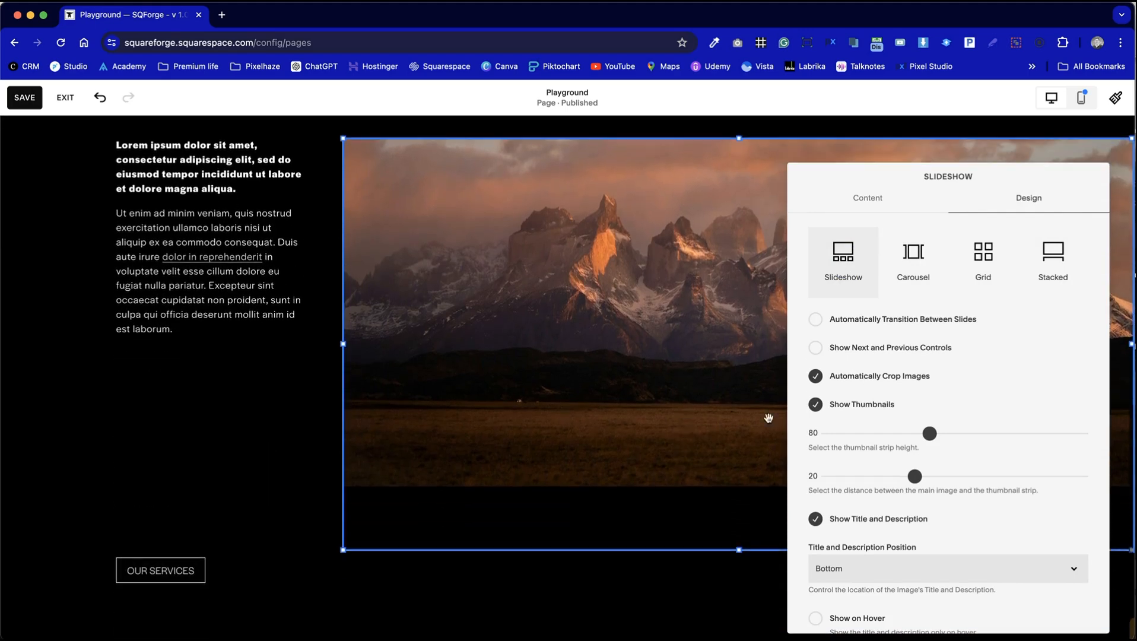
left_click(830, 349)
left_click_drag(1009, 178, 804, 186)
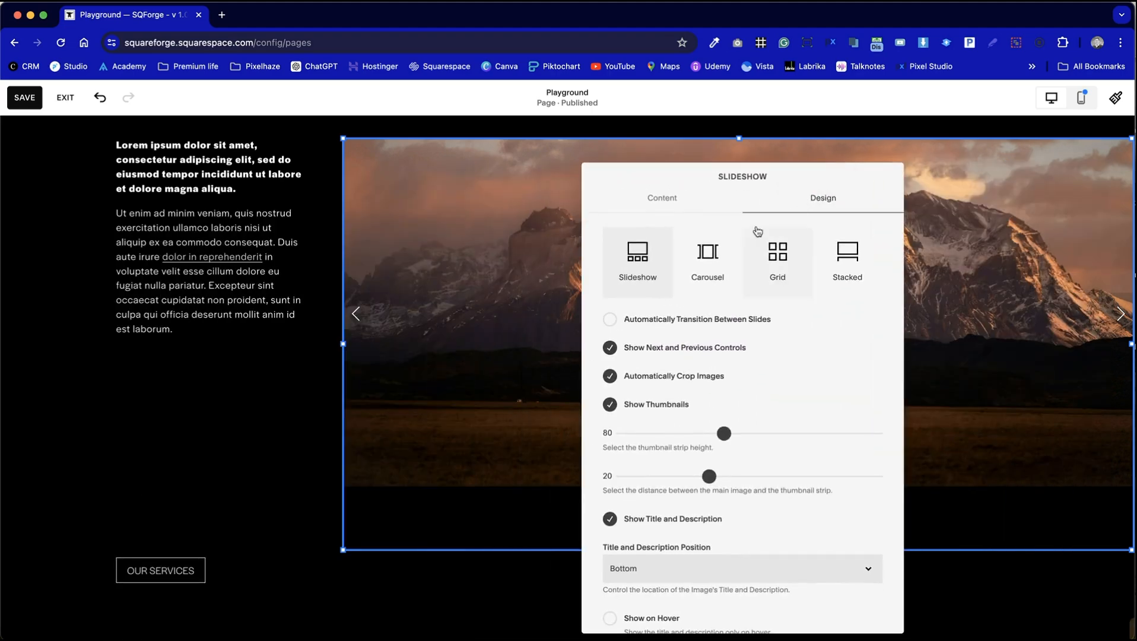
Try the Carousel and Stacked designs for the gallery, return it to Grid and close the block settings
left_click(730, 246)
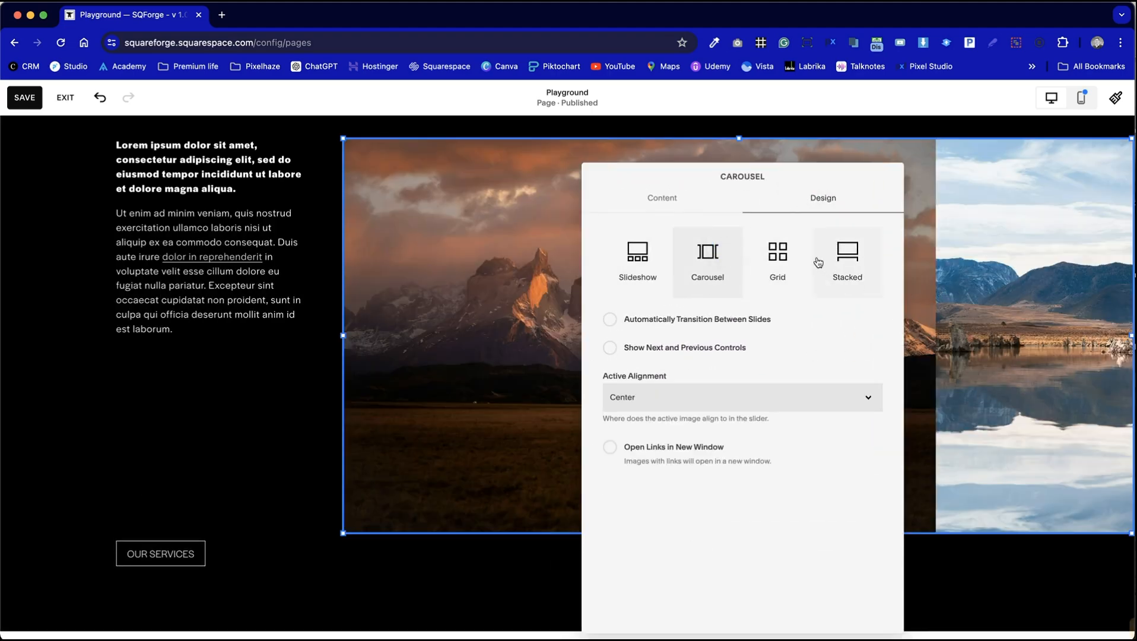
left_click(787, 257)
left_click(865, 261)
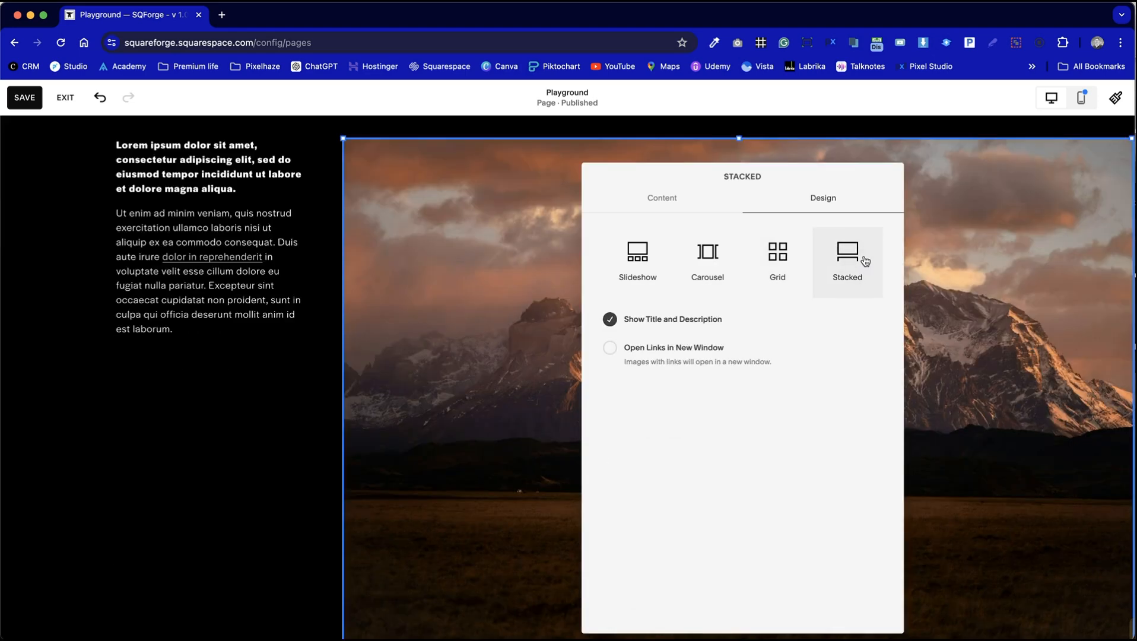
scroll(473, 443, "down", 15)
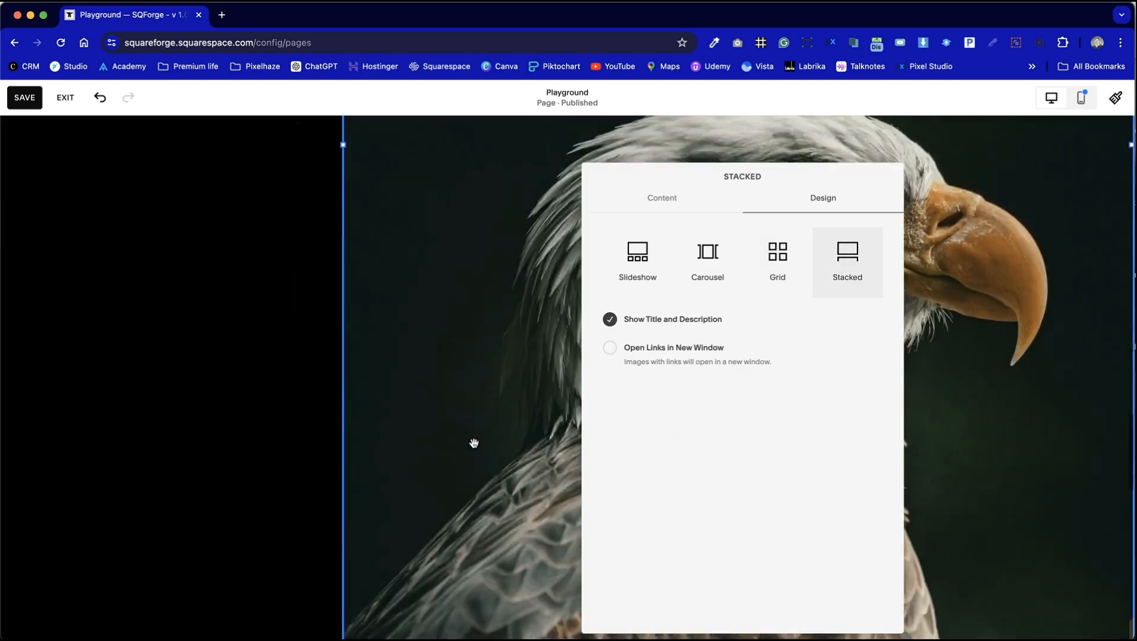
scroll(474, 443, "up", 3)
scroll(474, 443, "up", 15)
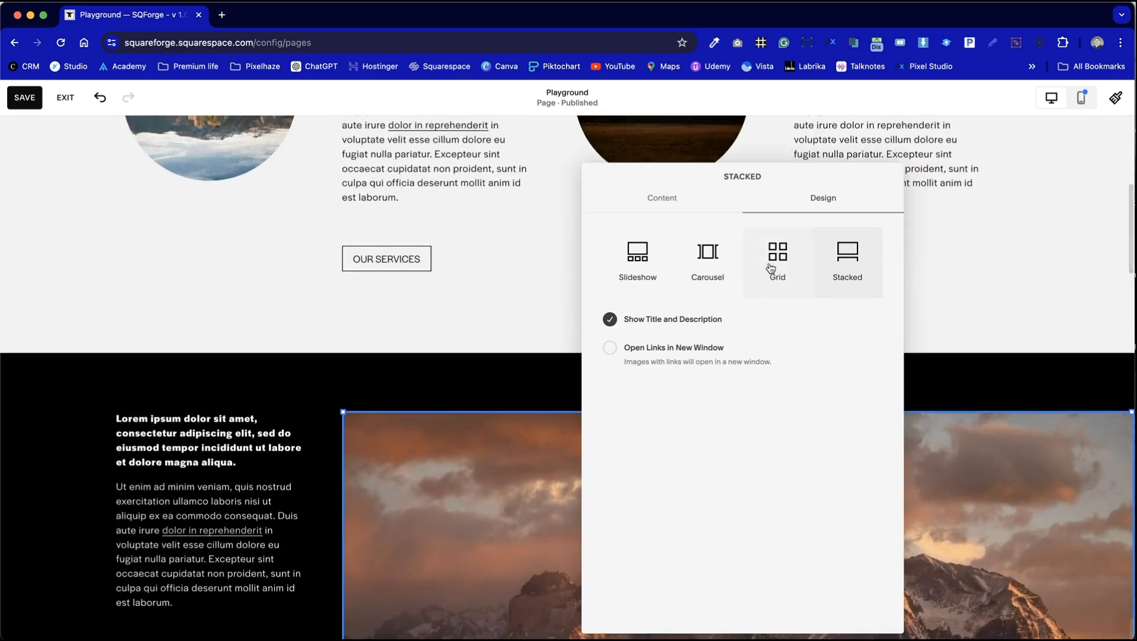
left_click(771, 268)
scroll(331, 570, "down", 3)
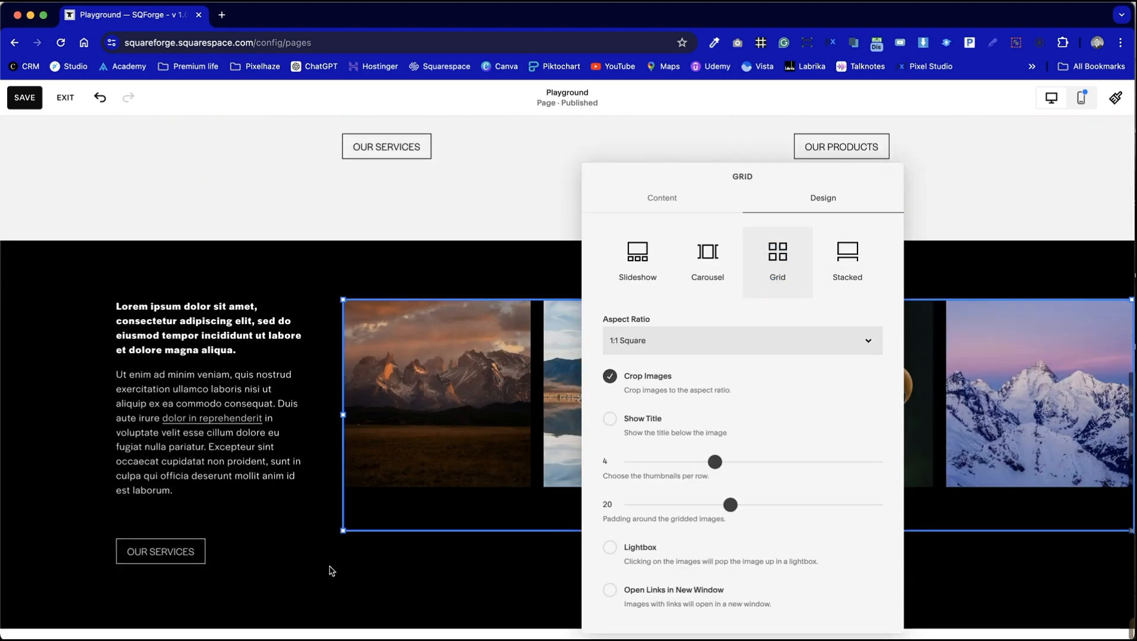
left_click(331, 572)
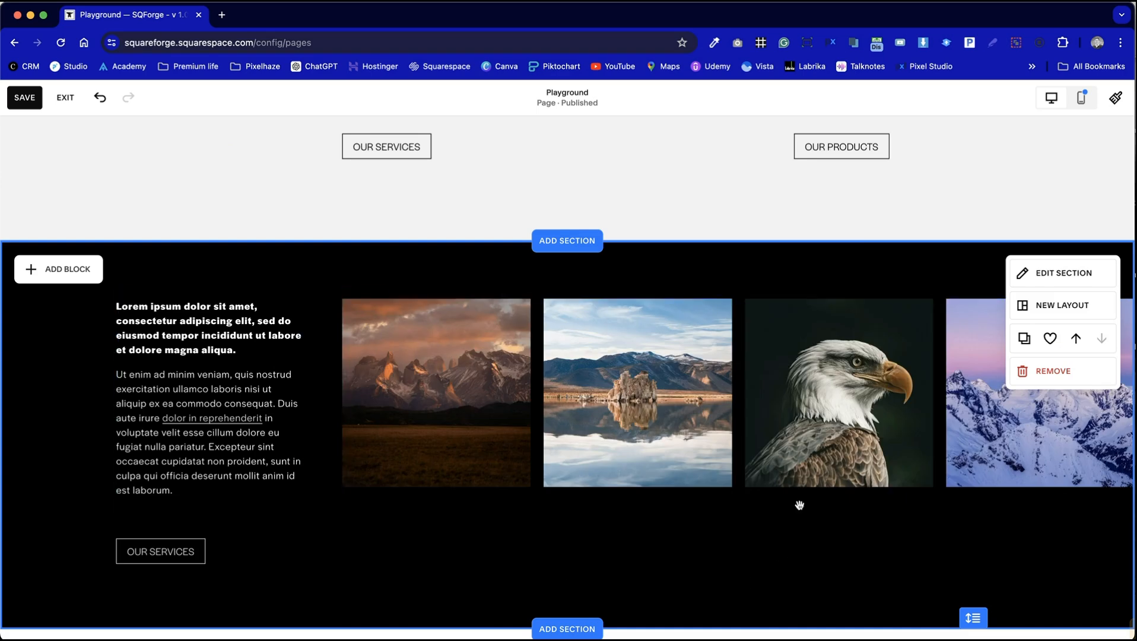
Switch to the mobile layout and move the black section's gallery further down below the OUR SERVICES button
left_click(1084, 98)
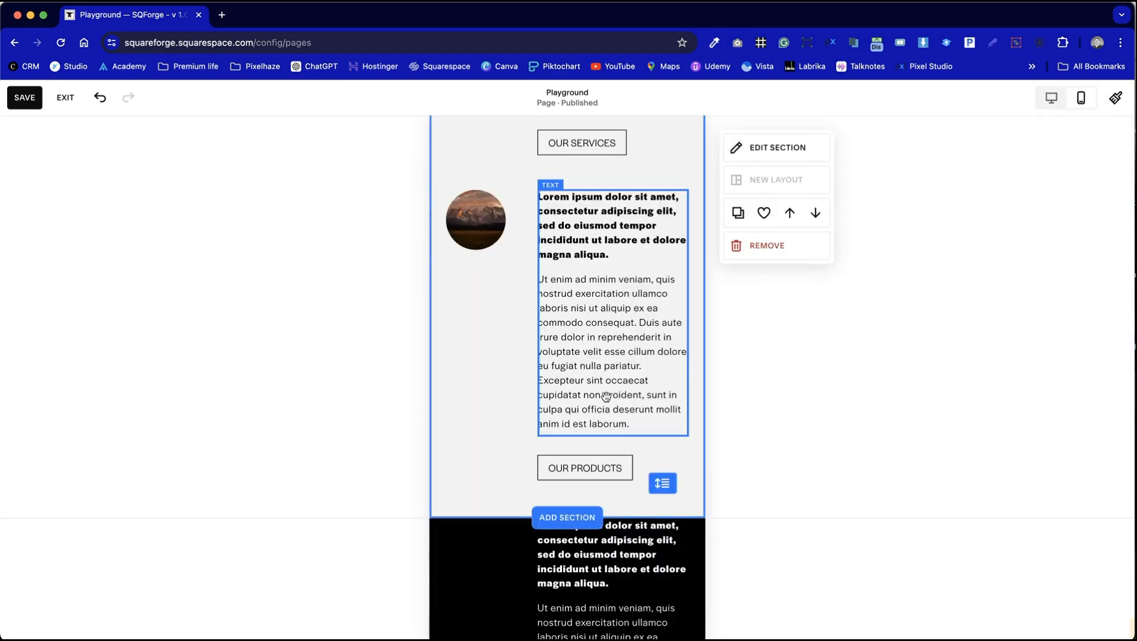
scroll(602, 399, "down", 3)
scroll(606, 399, "down", 5)
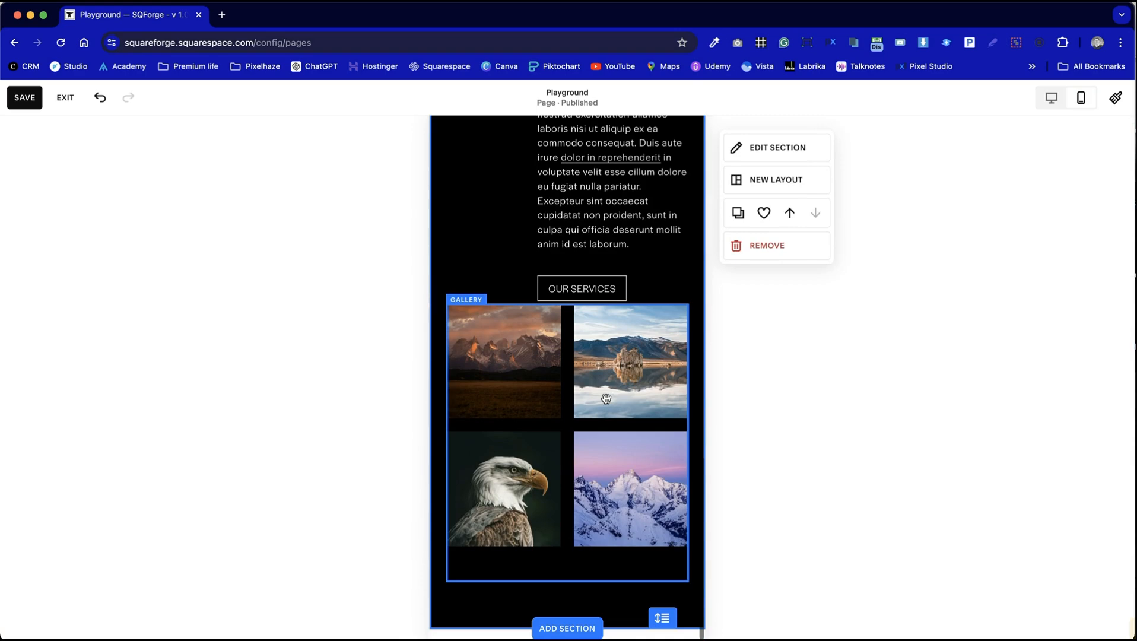
left_click_drag(606, 399, 612, 484)
Widen the mobile text block to the full content width and lower it, and align the OUR SERVICES button beneath its left edge
scroll(611, 484, "up", 2)
left_click(539, 338)
left_click_drag(539, 338, 447, 340)
left_click_drag(567, 213, 569, 275)
left_click_drag(594, 504, 506, 497)
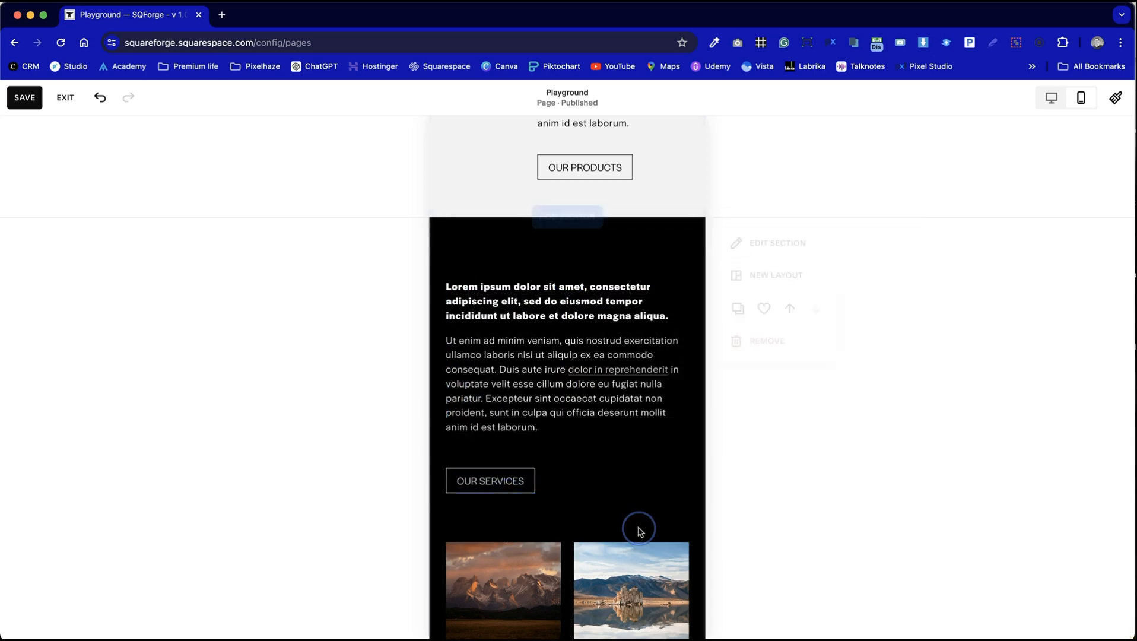
Clear the text and OUR SERVICES button downward in the mobile layout, and place the gallery at the top of the black section
scroll(629, 523, "down", 4)
scroll(617, 540, "up", 2)
left_click_drag(613, 546, 615, 211)
left_click_drag(598, 263, 599, 376)
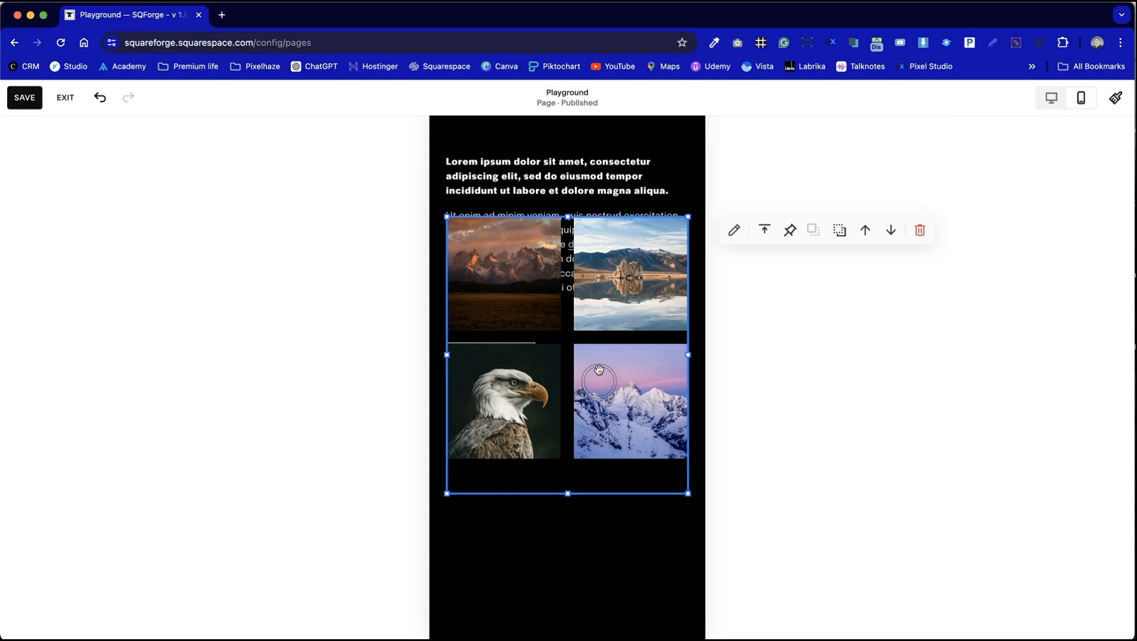
left_click_drag(549, 168, 567, 523)
left_click_drag(576, 337, 586, 506)
left_click_drag(454, 359, 455, 482)
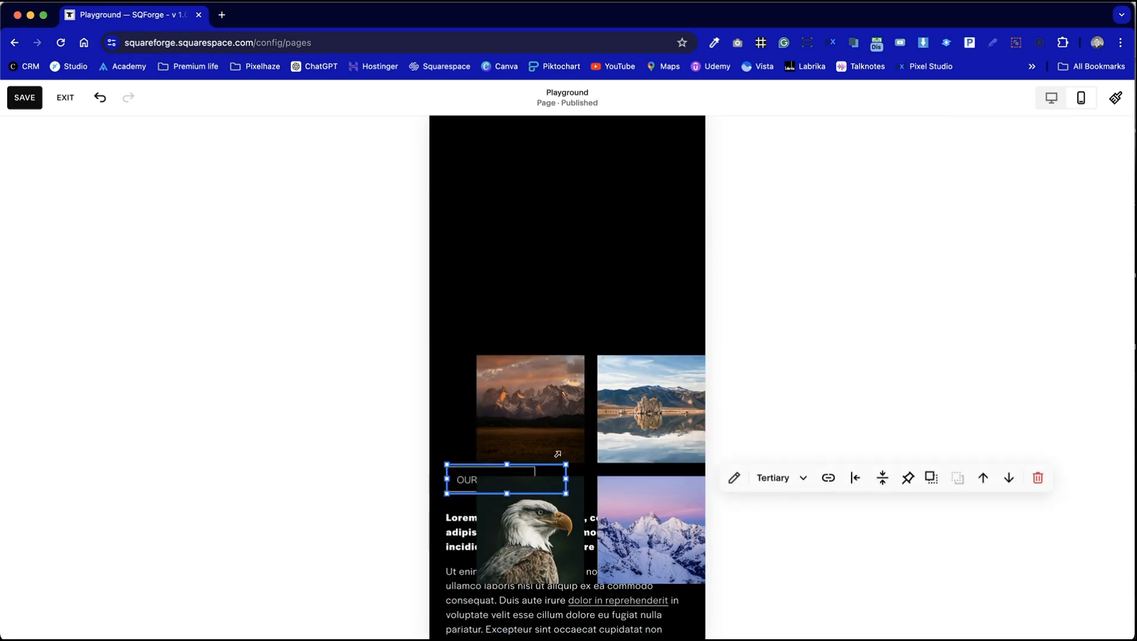
left_click_drag(569, 421, 539, 191)
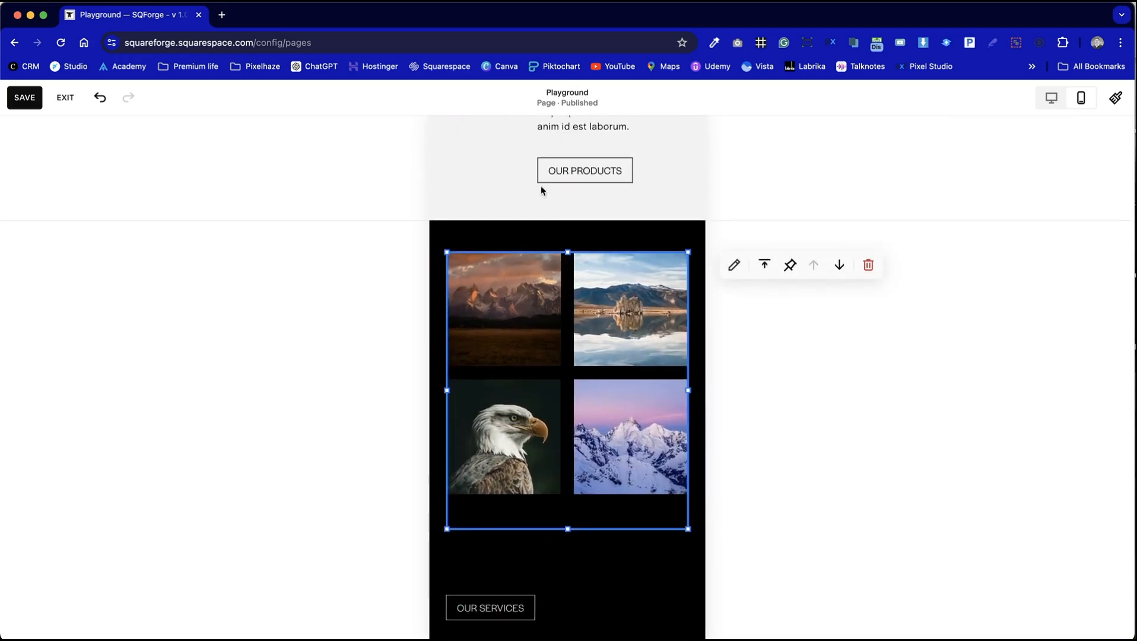
Place the text block directly below the mobile gallery, with the OUR SERVICES button just beneath the text
scroll(602, 465, "down", 4)
left_click_drag(490, 433, 493, 608)
left_click_drag(521, 511, 526, 410)
left_click_drag(521, 611, 526, 490)
left_click(557, 540)
left_click_drag(537, 423, 541, 439)
left_click(554, 556)
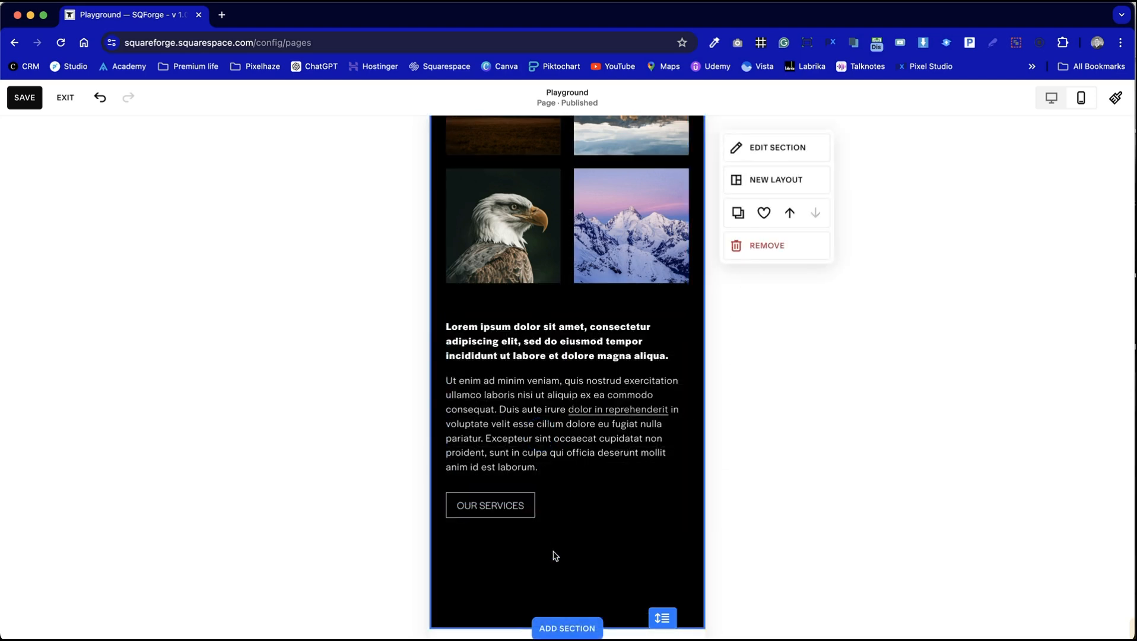
Shorten the mobile black section to just below the OUR SERVICES button, and trim the gallery block's lower edge
left_click_drag(652, 618, 662, 603)
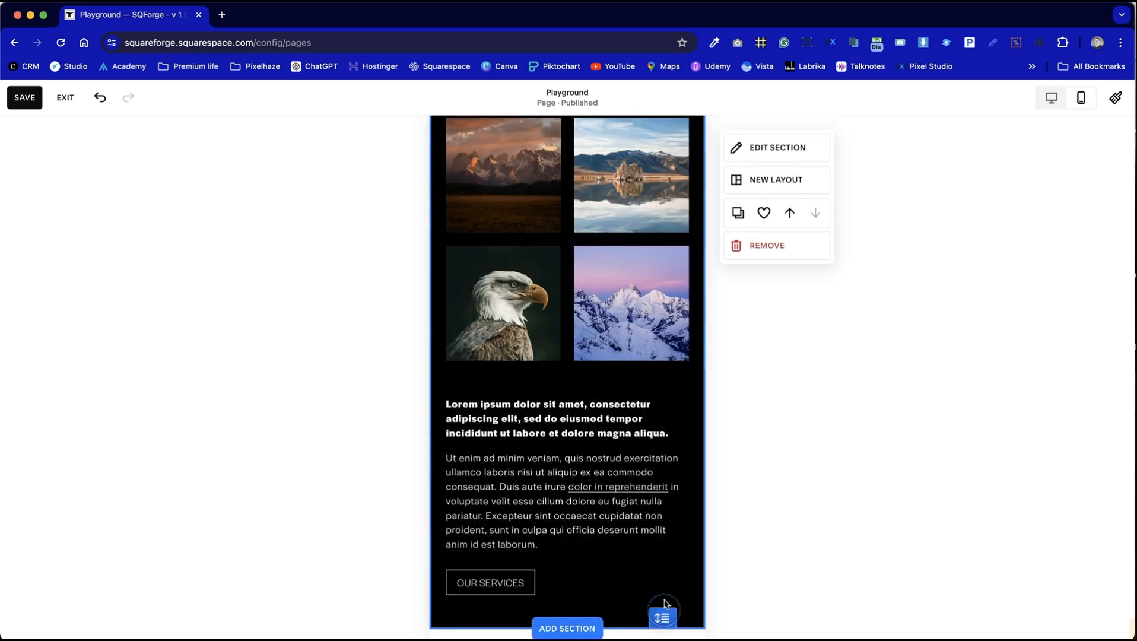
left_click(664, 558)
left_click(653, 382)
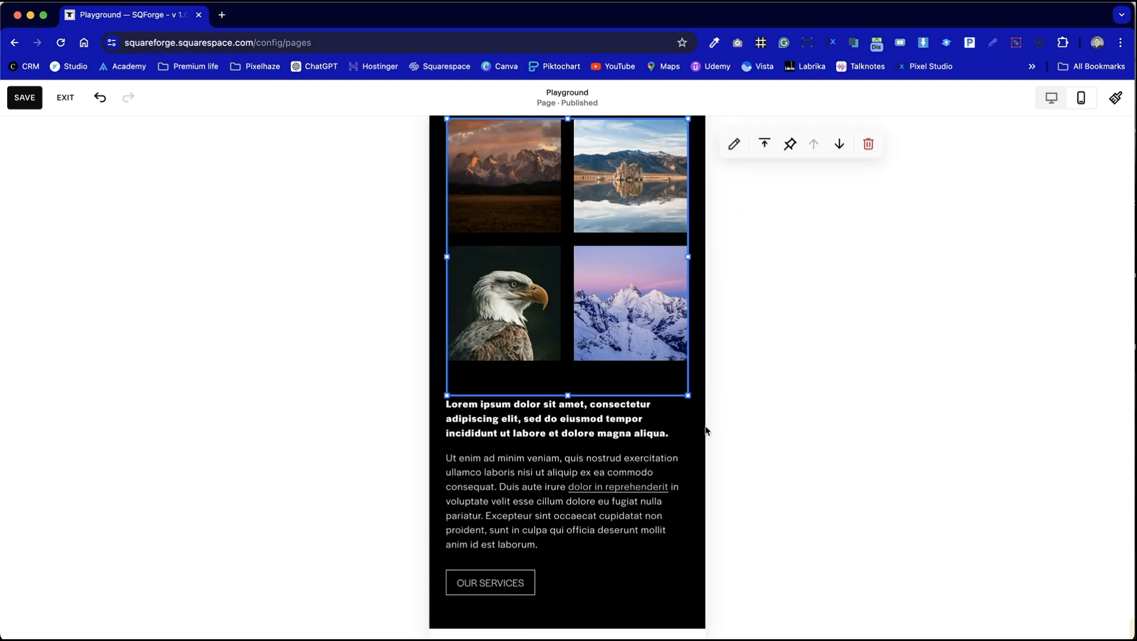
left_click(702, 407)
scroll(702, 408, "up", 5)
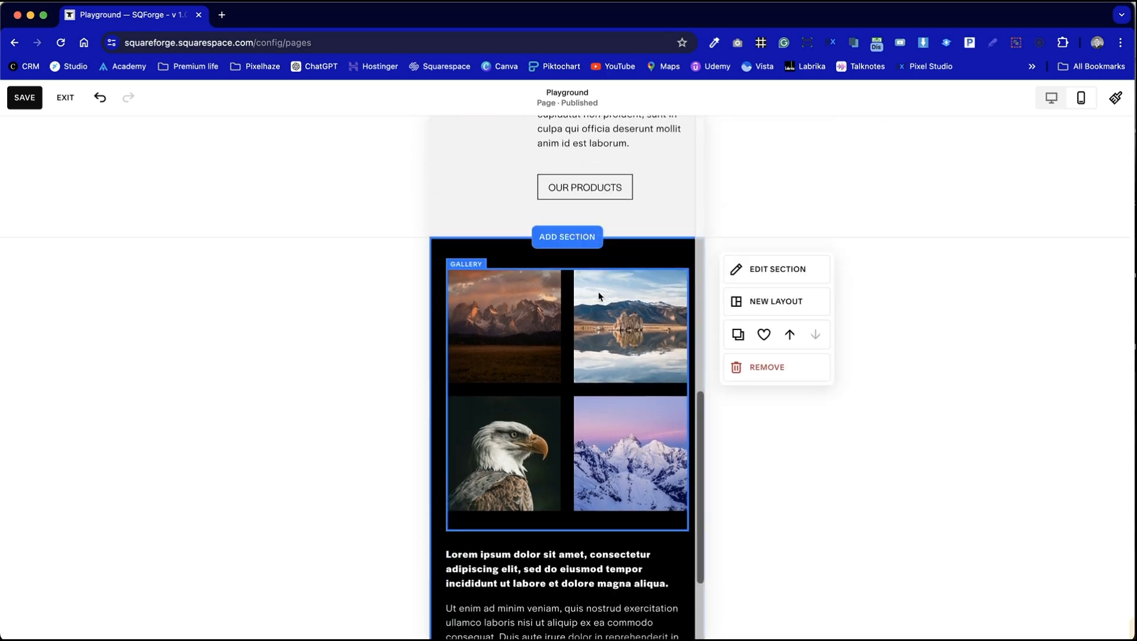
Compare the black section's arrangement in the desktop and mobile layouts, finishing in the desktop layout
left_click(1051, 98)
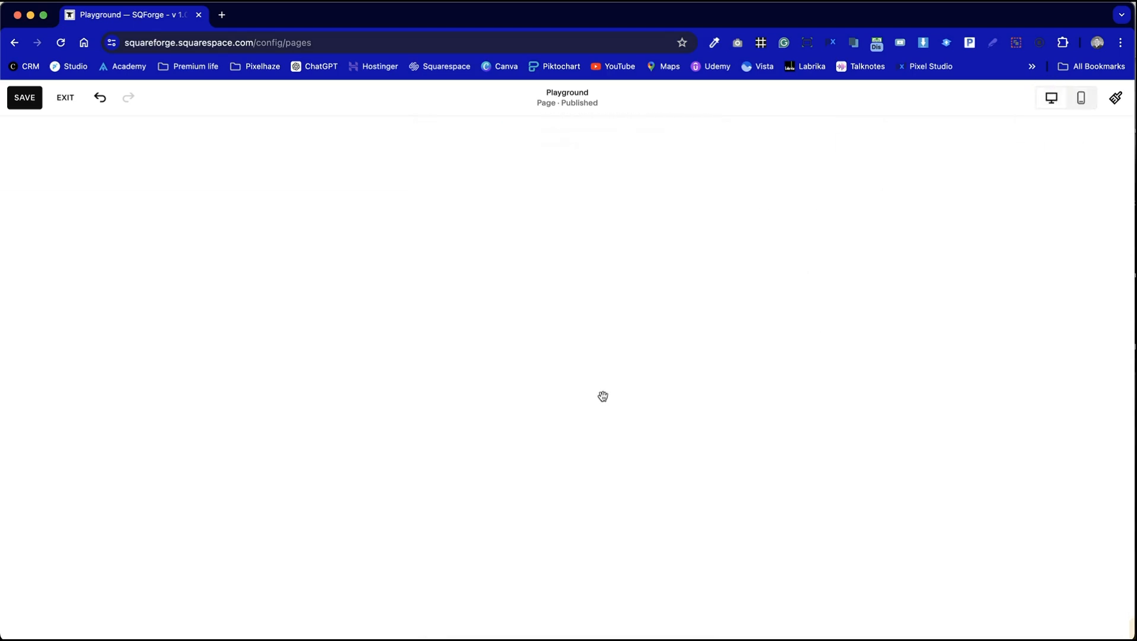
scroll(557, 405, "down", 1)
left_click(541, 523)
left_click(556, 581)
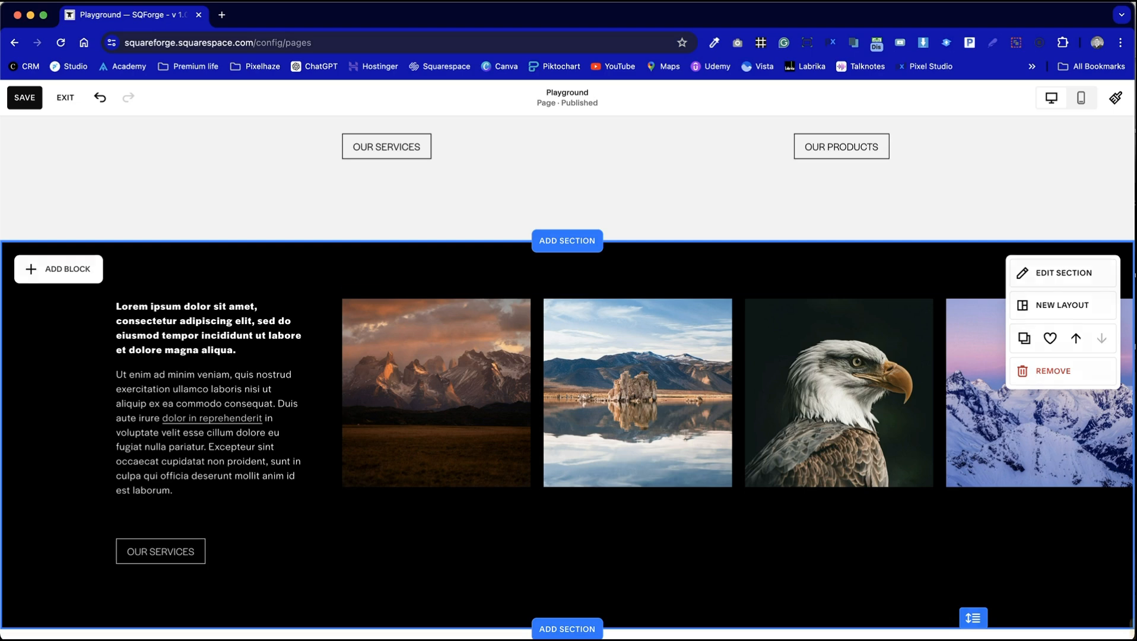
left_click(1081, 97)
scroll(683, 368, "down", 7)
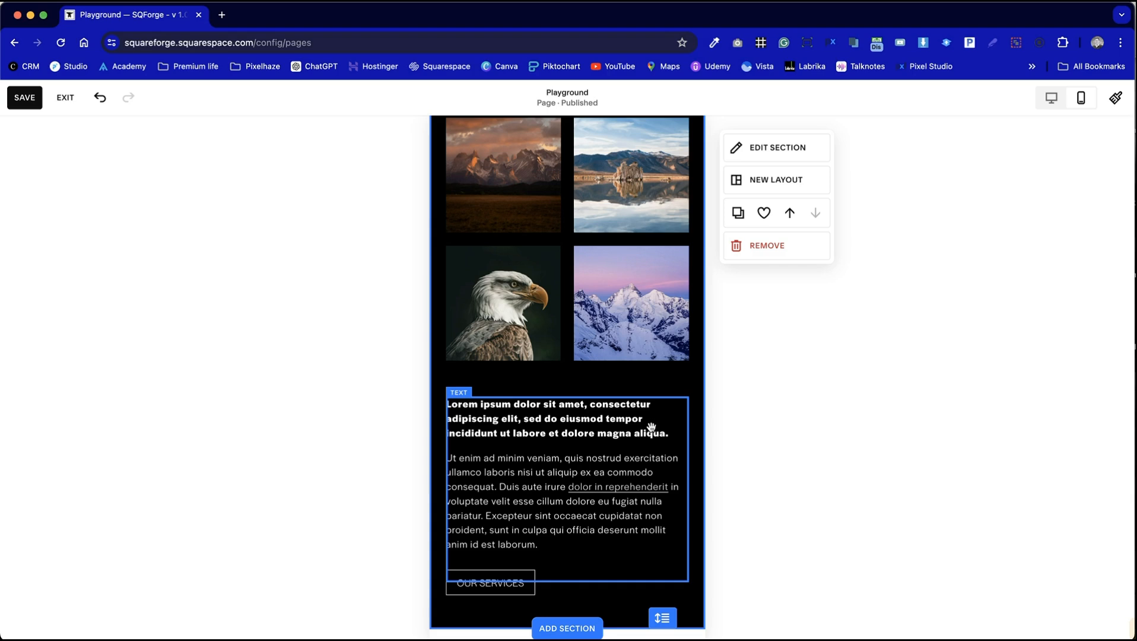
left_click(1051, 98)
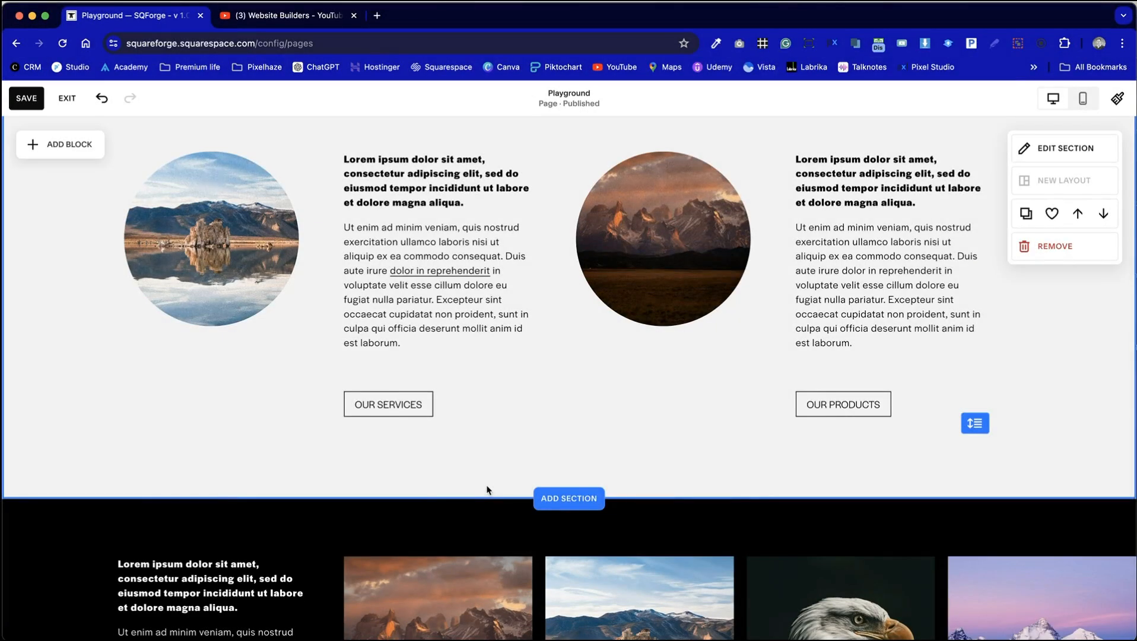
scroll(486, 491, "down", 5)
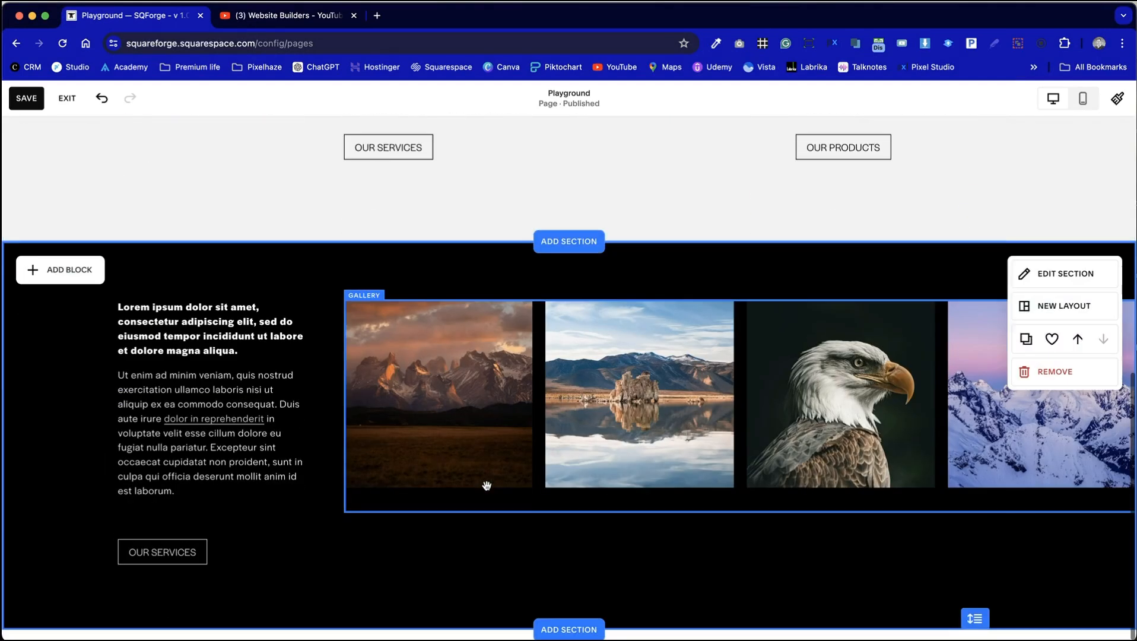
Delete both circular images from the light grey section above the black gallery section
scroll(484, 484, "up", 8)
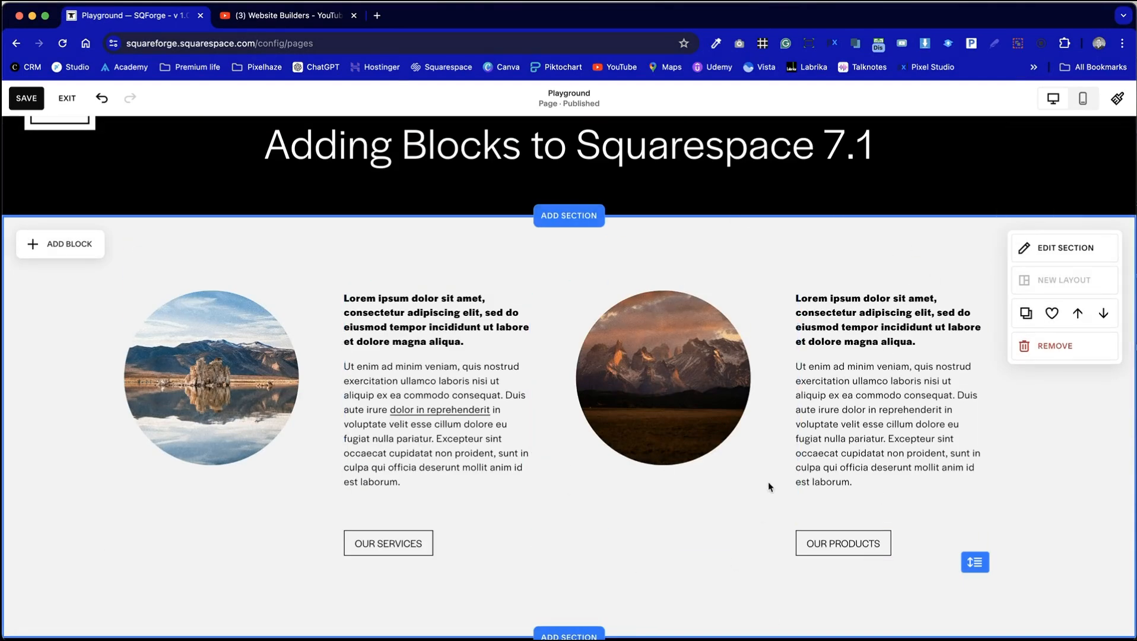
left_click(692, 383)
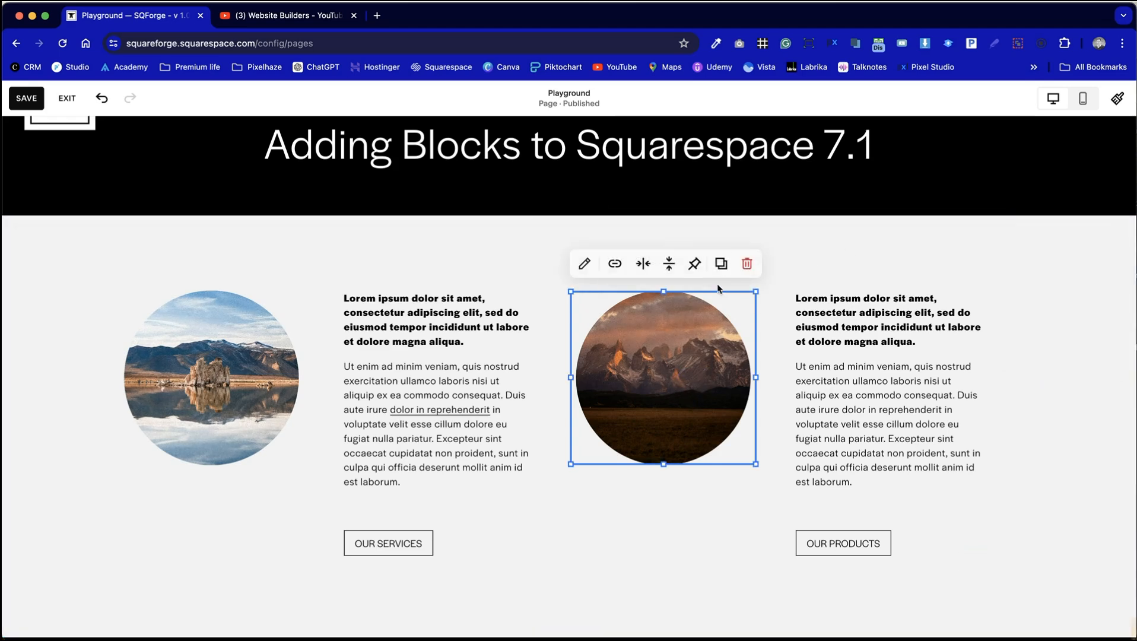
left_click(749, 265)
left_click(284, 305)
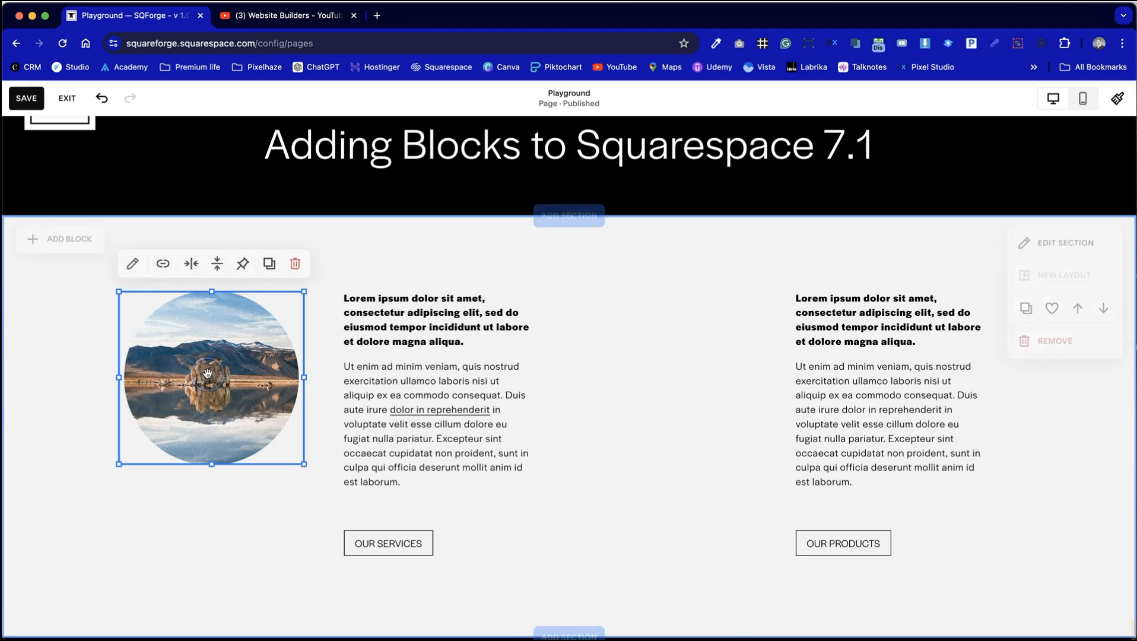
left_click(295, 264)
Shift both text blocks and their OUR SERVICES and OUR PRODUCTS buttons one grid column to the right
left_click(348, 414)
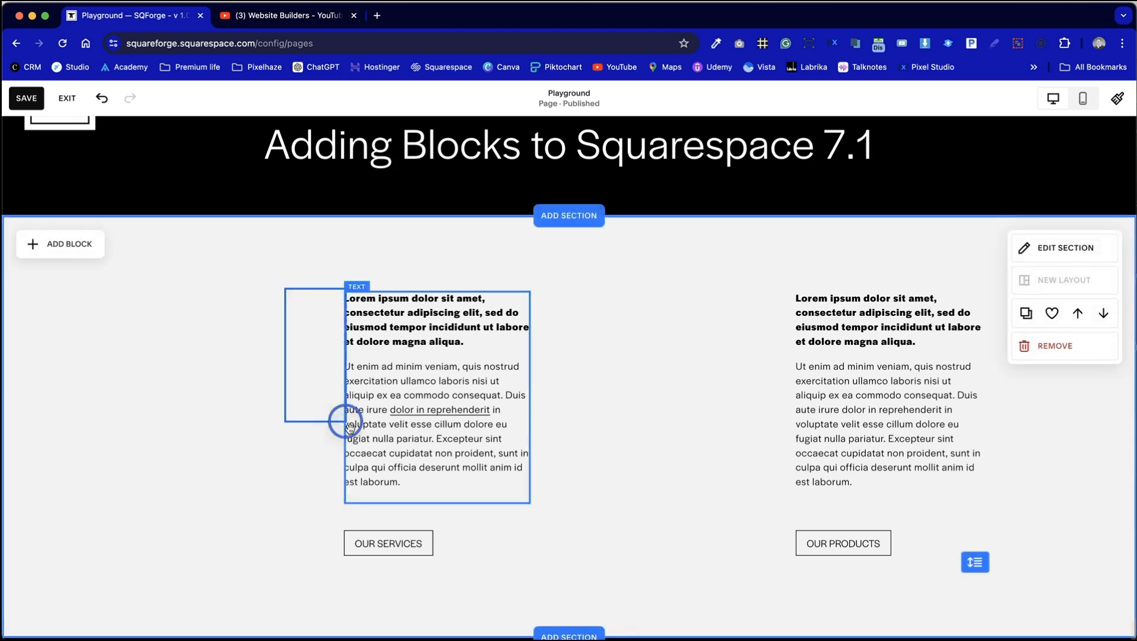
left_click_drag(419, 386, 453, 385)
left_click(887, 567)
left_click_drag(857, 409, 882, 415)
left_click(758, 329)
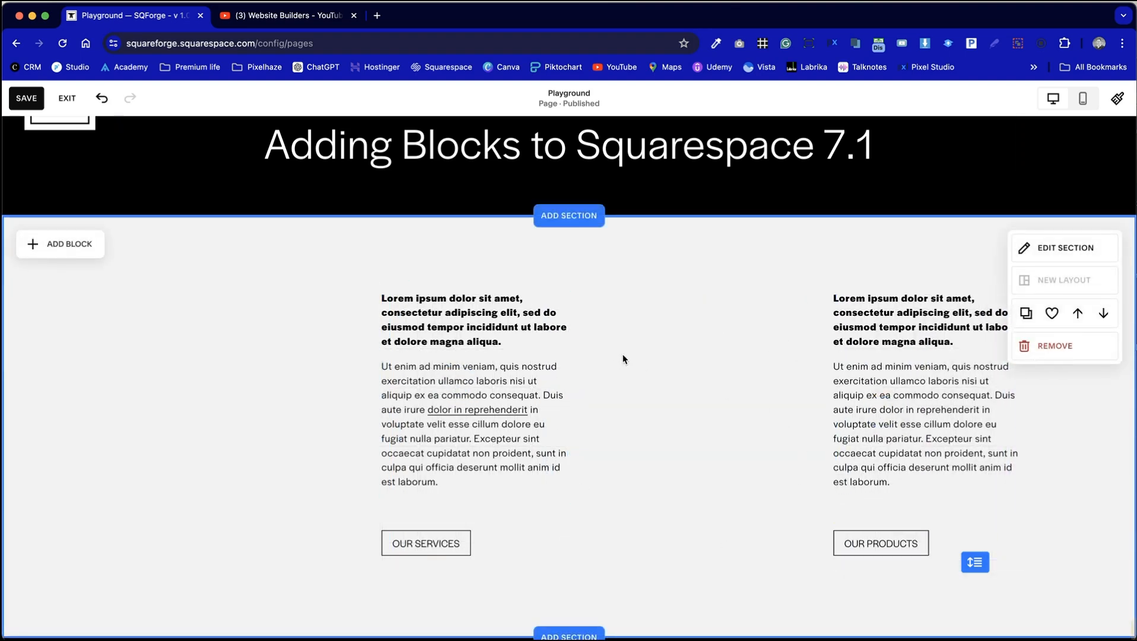
Narrow the first text block by one column from its left edge, and place the OUR SERVICES button aligned beneath it
left_click(420, 363)
left_click_drag(382, 396, 419, 397)
left_click(421, 581)
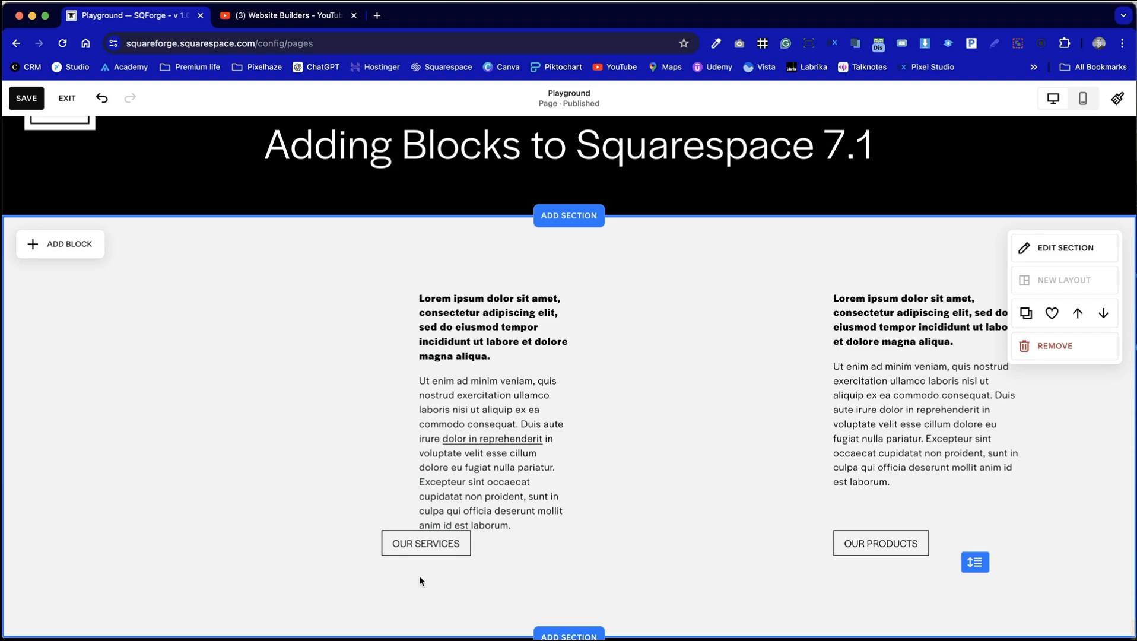
left_click_drag(414, 553, 453, 572)
left_click_drag(609, 565, 581, 561)
Narrow the second text block by one column from its left edge, and align the OUR PRODUCTS button beneath it
left_click(901, 542)
left_click_drag(841, 544, 910, 544)
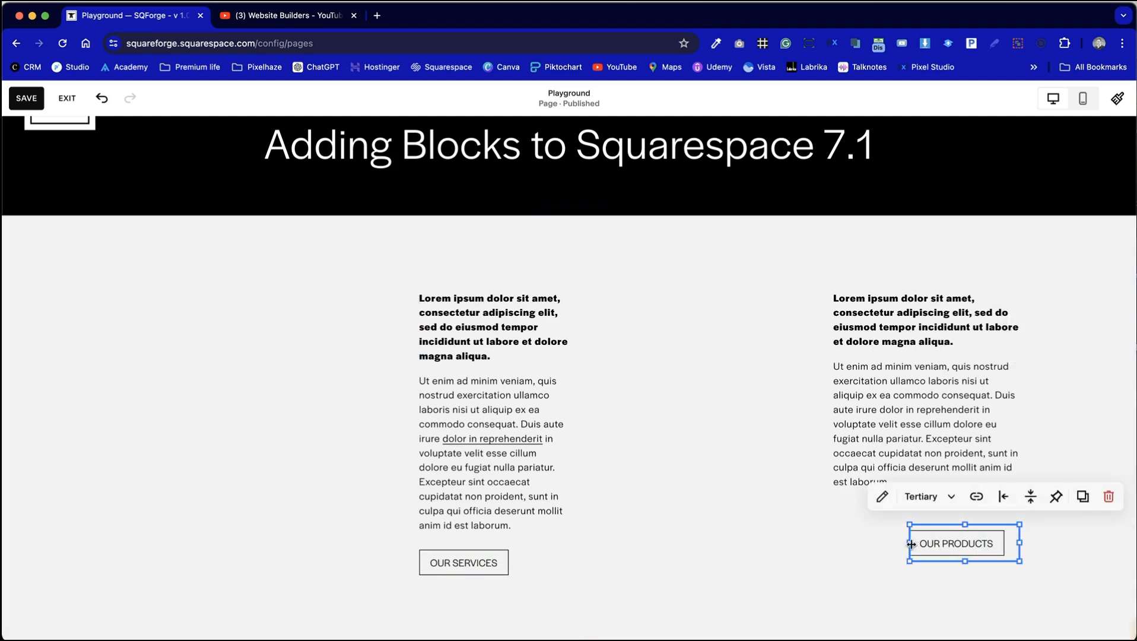
left_click(831, 386)
left_click_drag(831, 388, 872, 408)
left_click(890, 573)
left_click_drag(918, 551, 918, 574)
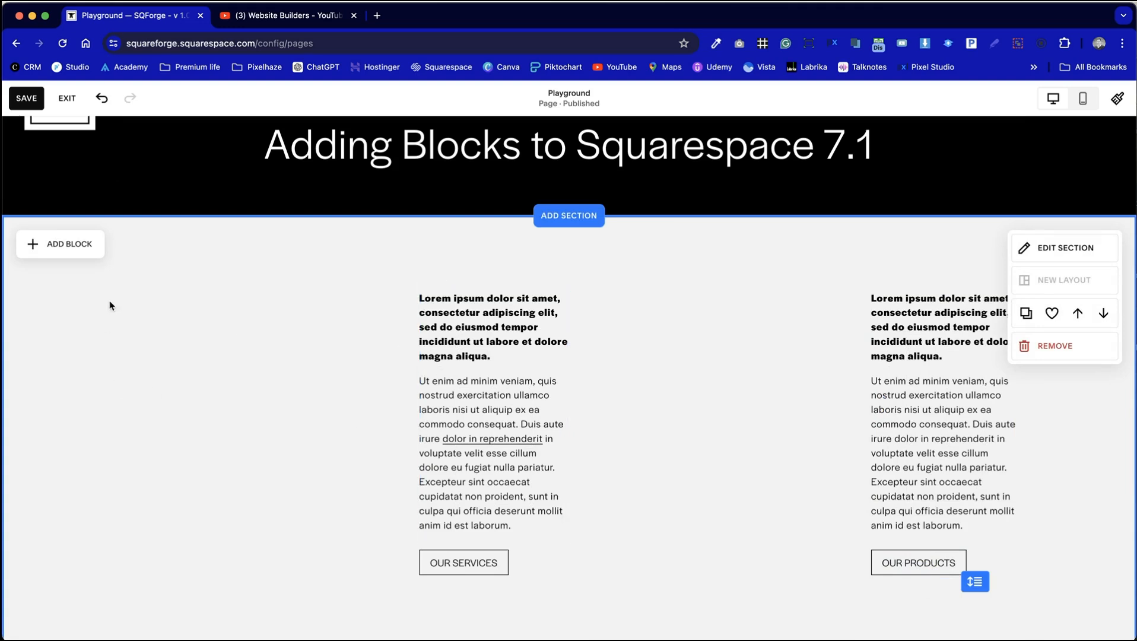
Add a Video block in the empty space to the left of the first text block
left_click(52, 249)
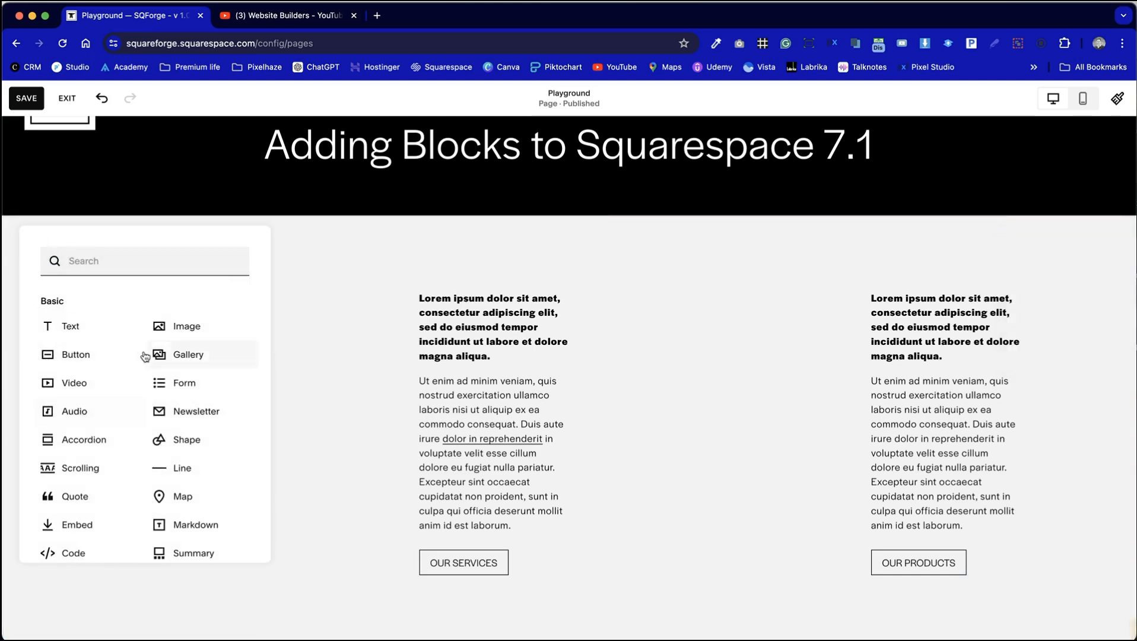
left_click(85, 390)
mouse_move(390, 416)
left_mouse_down()
mouse_move(335, 418)
mouse_move(391, 416)
left_mouse_up()
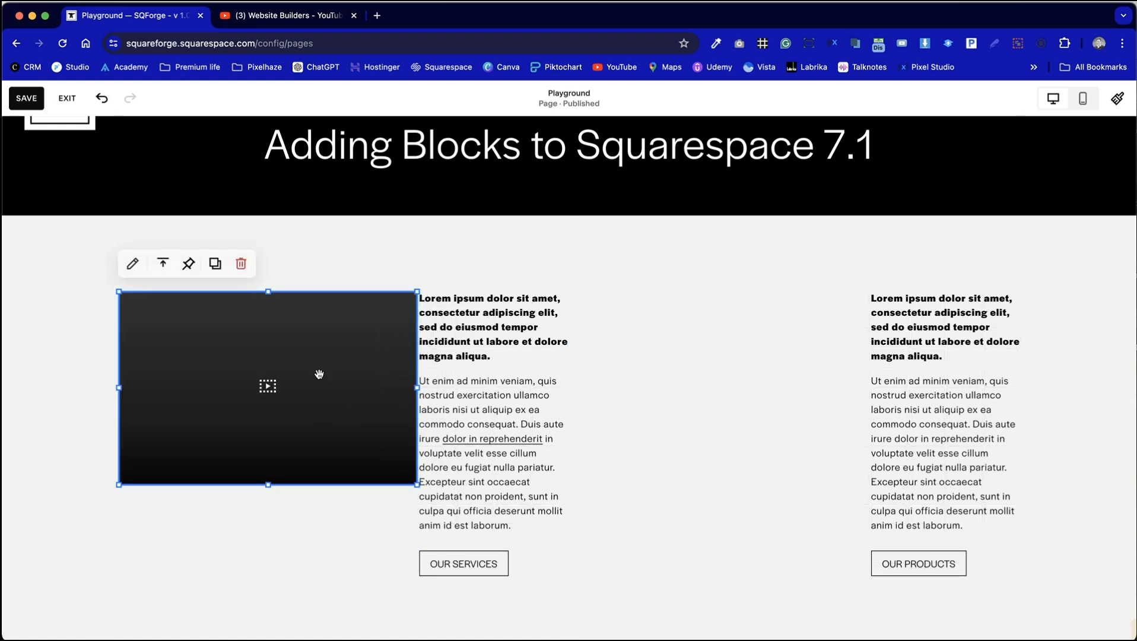
left_click(637, 434)
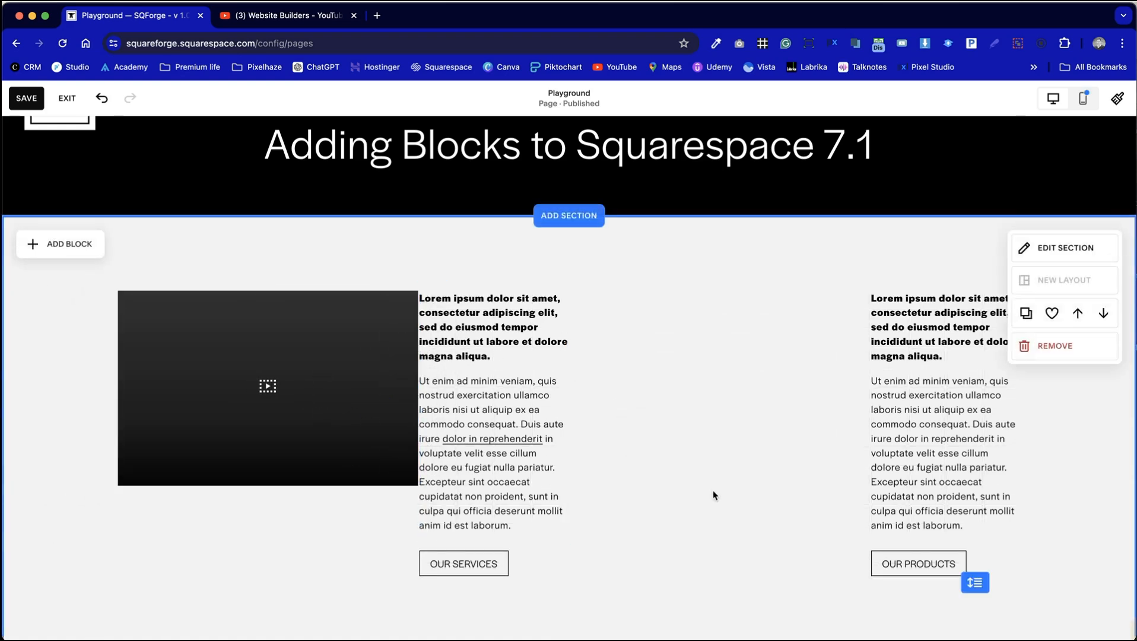
Try the video block one column narrower, and widen it back to the first text block's edge with a slightly taller frame
left_click(407, 396)
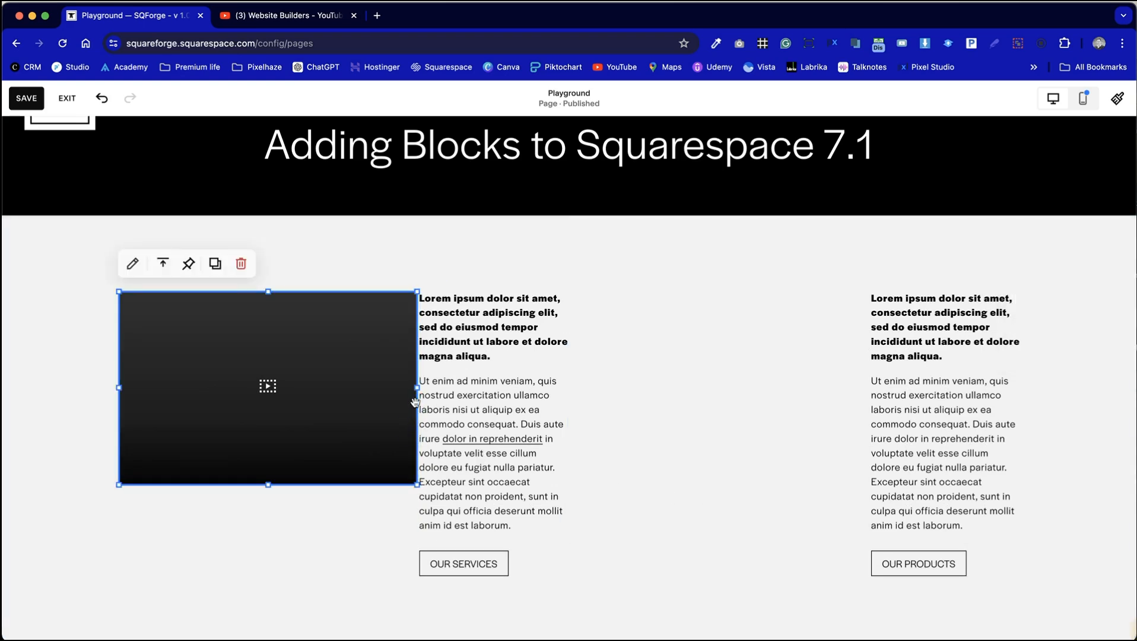
left_click_drag(405, 392, 380, 398)
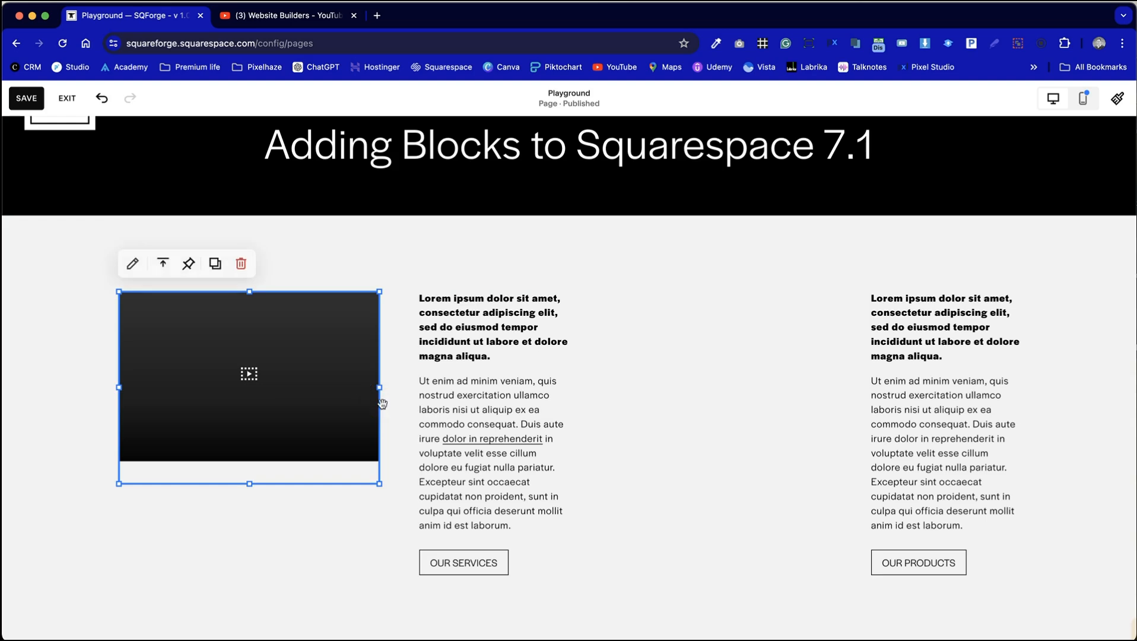
left_click(387, 595)
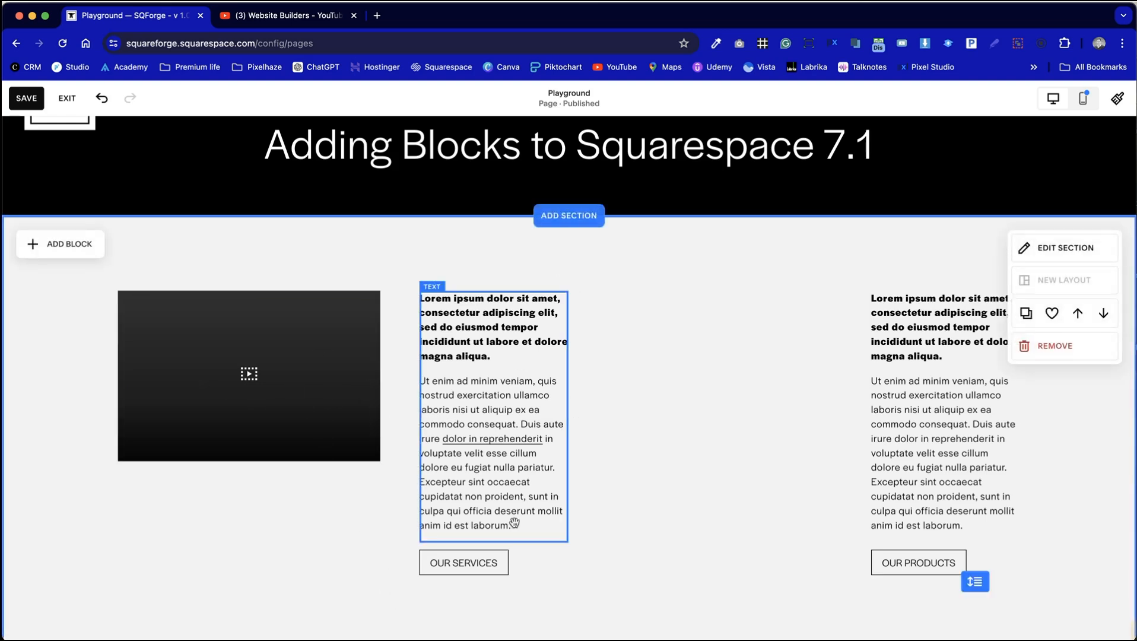
left_click(362, 389)
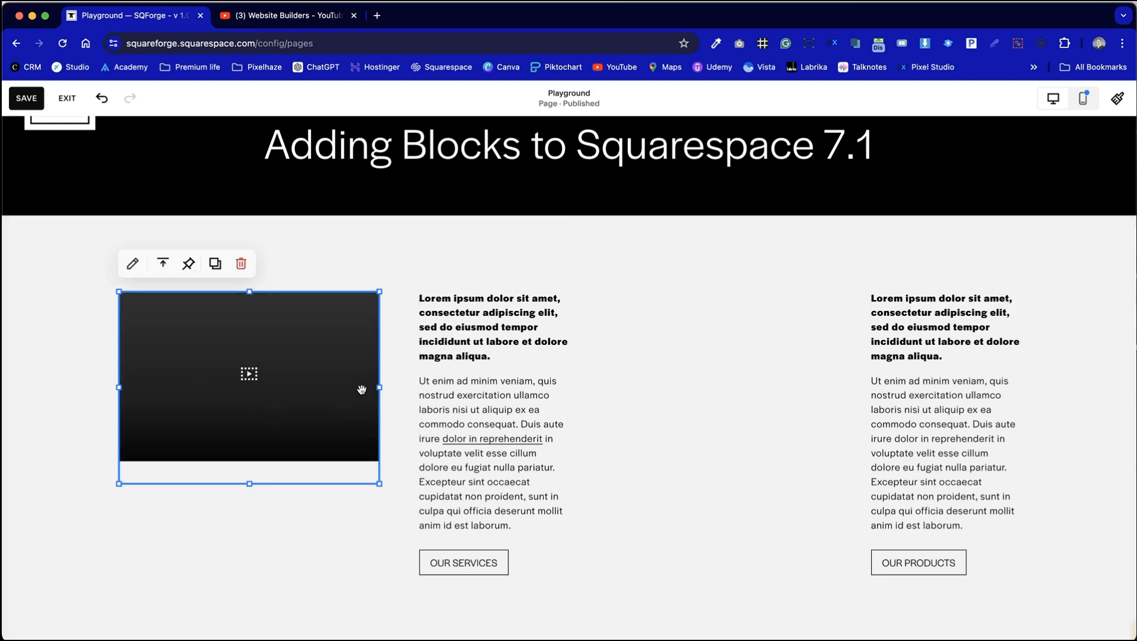
left_click_drag(373, 389, 406, 411)
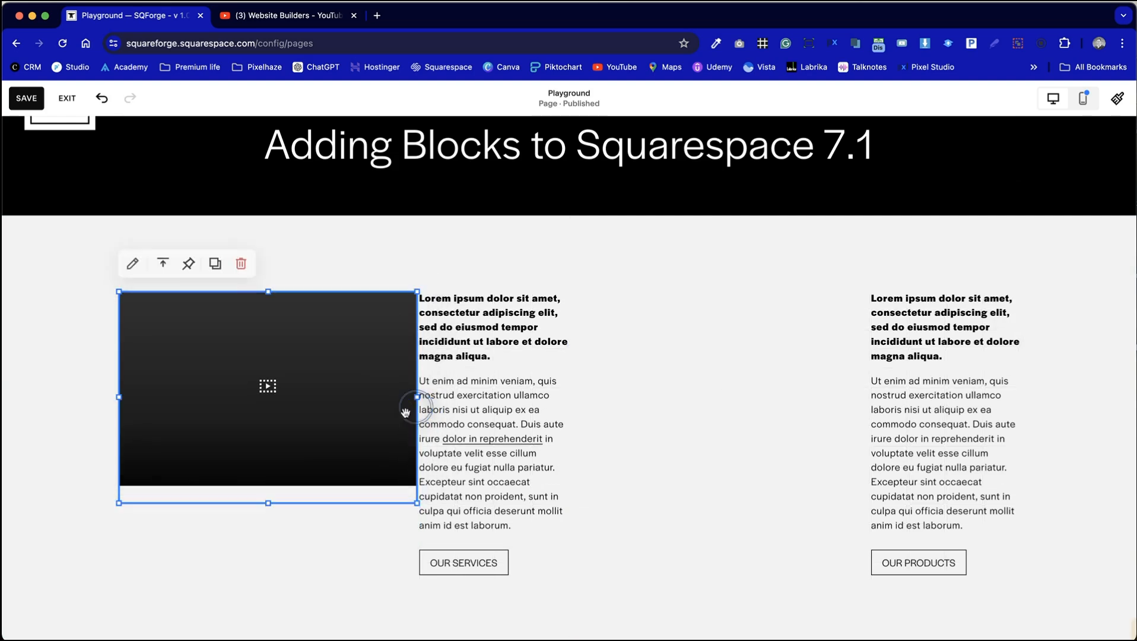
left_click(664, 454)
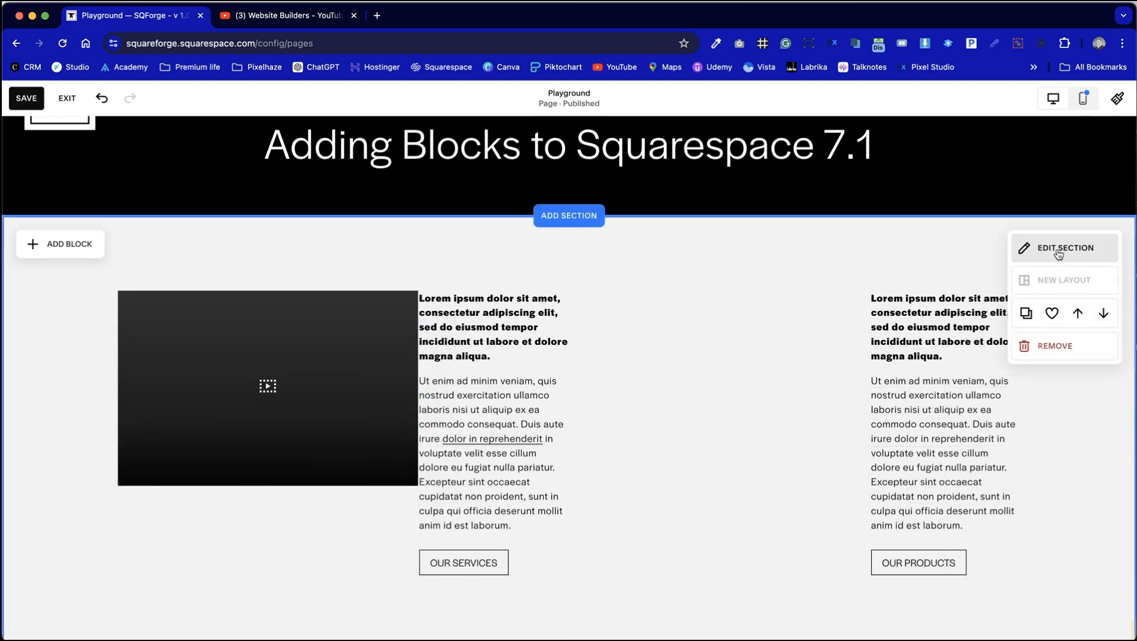
Increase the light grey section's horizontal grid gap to about 30
left_click(1057, 254)
left_click_drag(1096, 322, 867, 260)
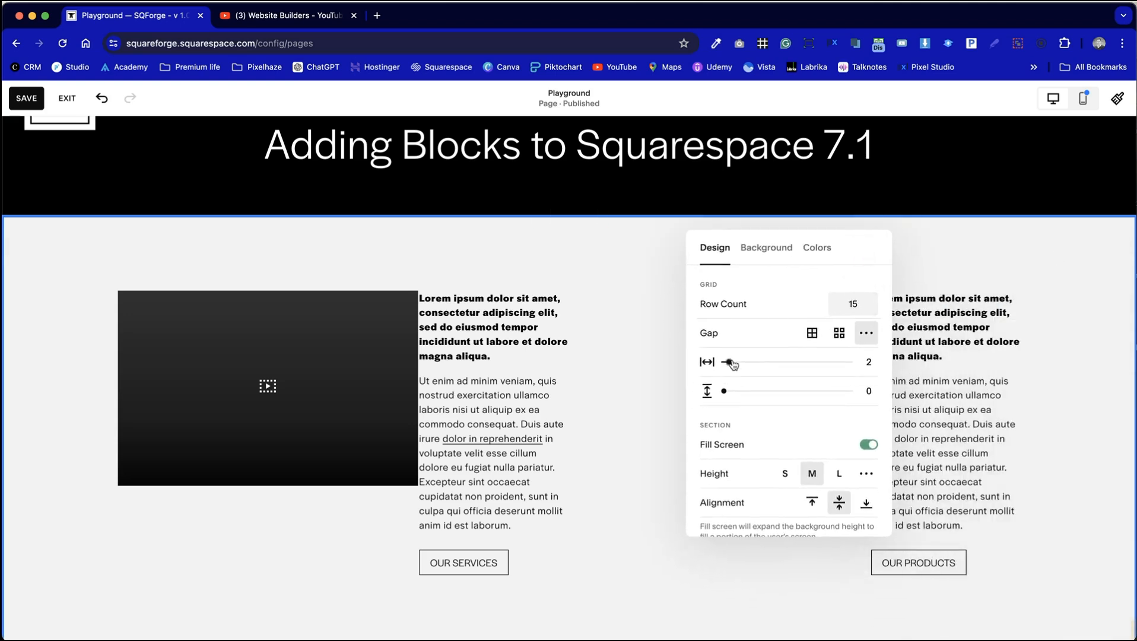
left_click_drag(728, 362, 799, 361)
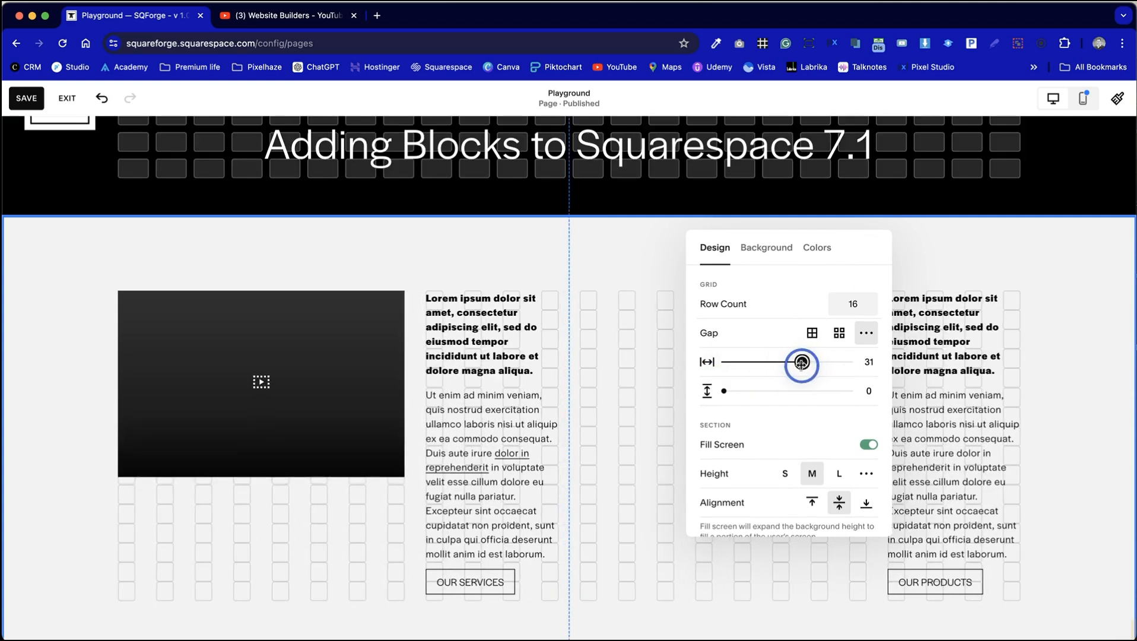
left_click(610, 333)
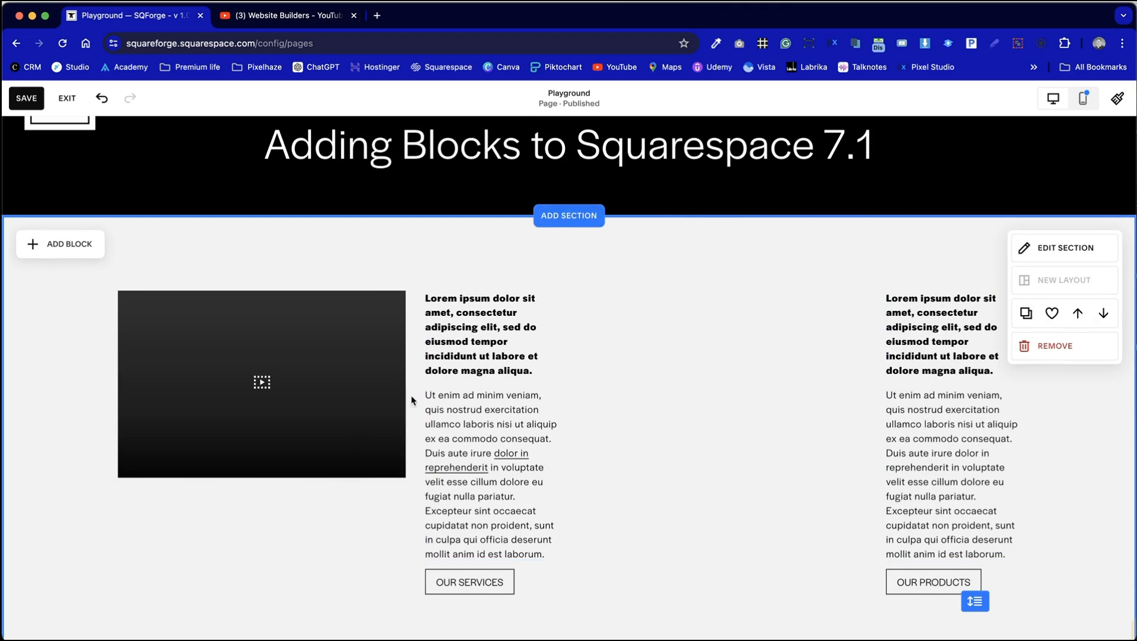
Duplicate the video block and place the copy in the empty space left of the second text block
left_click(252, 381)
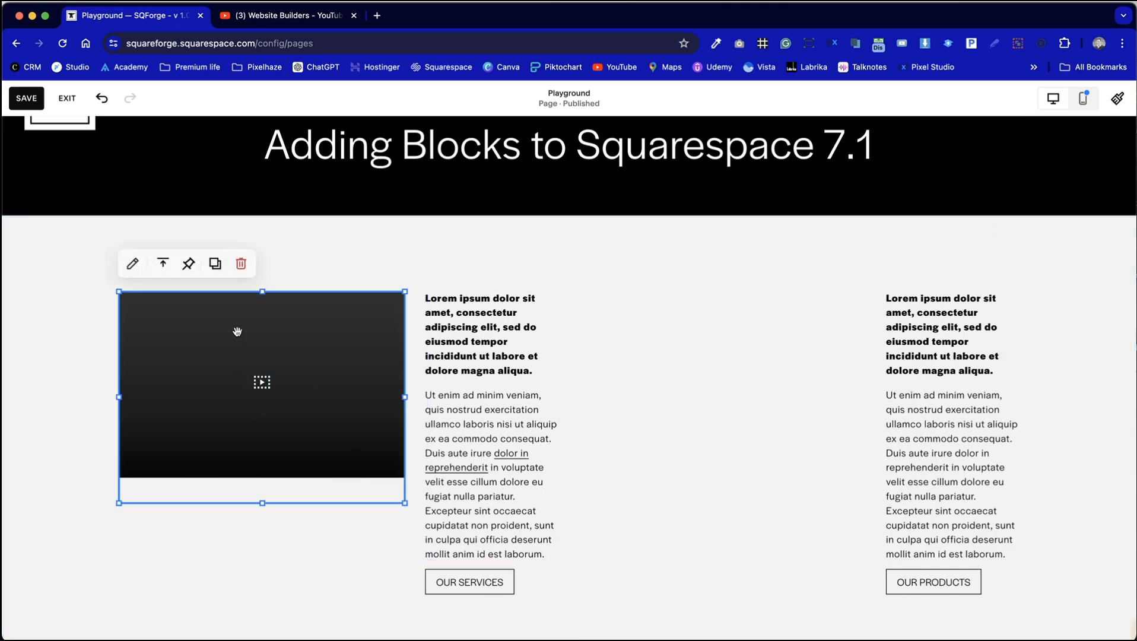
left_click(221, 262)
left_click_drag(213, 444, 639, 428)
left_click(659, 599)
Duplicate the light grey section containing the two video blocks
scroll(659, 599, "down", 7)
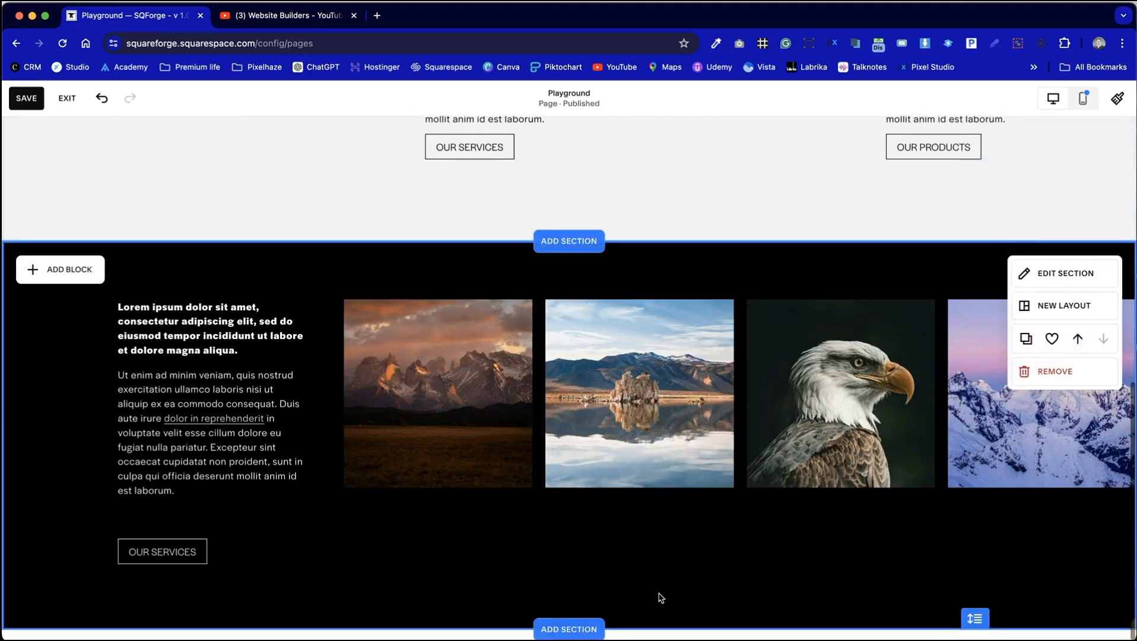
scroll(659, 595, "up", 4)
scroll(659, 593, "up", 4)
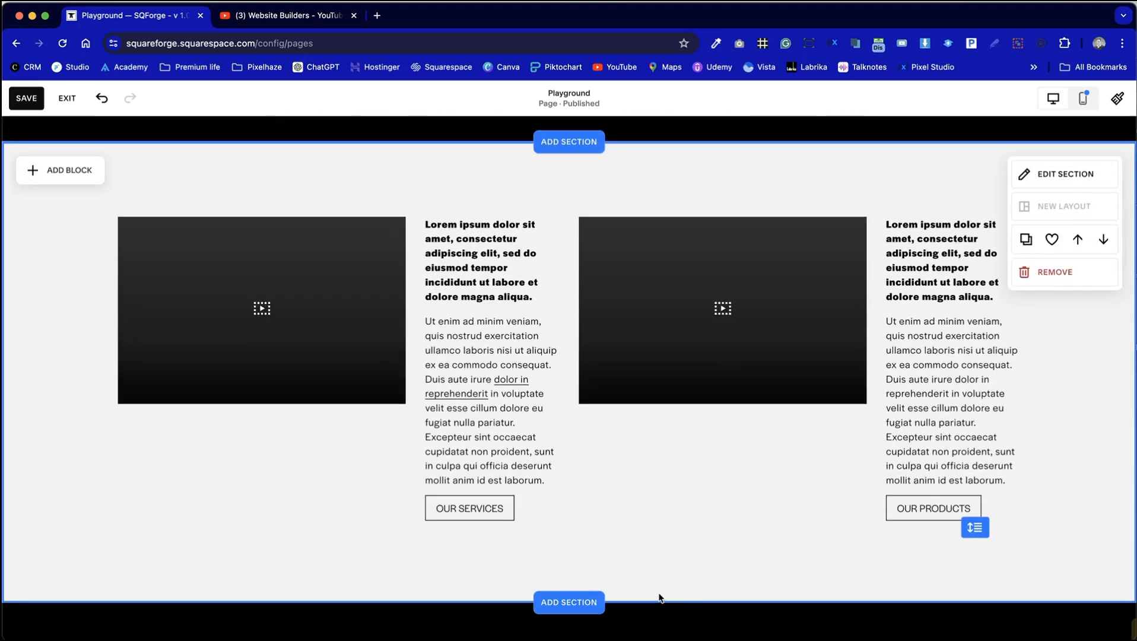
left_click(1028, 238)
scroll(698, 359, "up", 7)
scroll(698, 361, "down", 7)
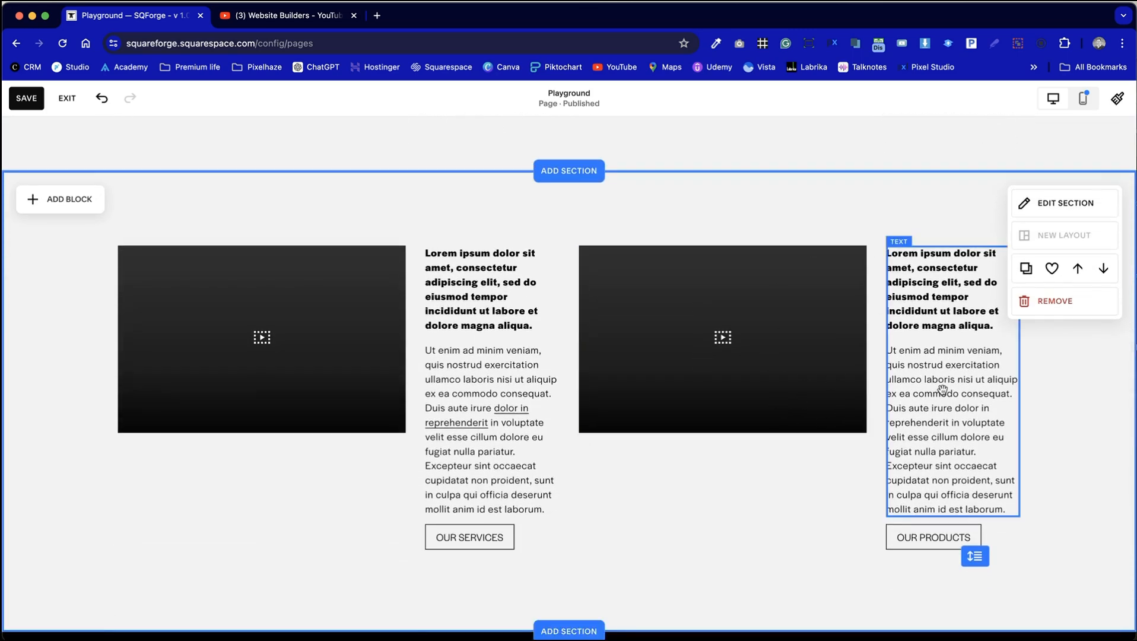
Apply the Dark 1 color theme to the lower of the two identical video sections
left_click(1050, 202)
left_click(1060, 239)
scroll(1027, 445, "down", 3)
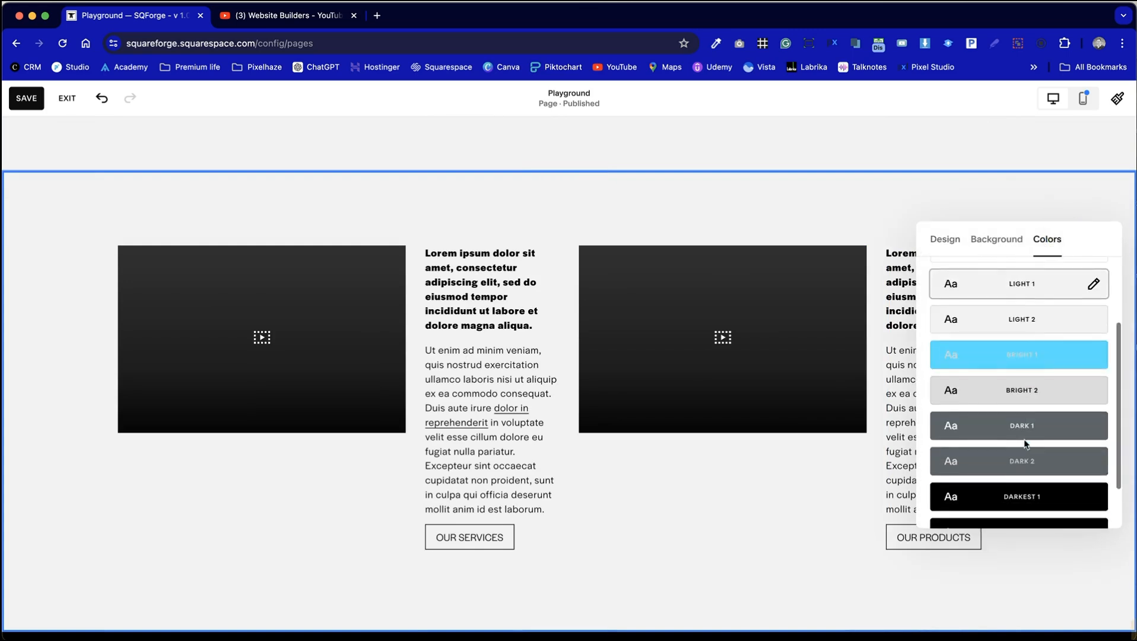
left_click(1026, 413)
left_click(673, 552)
Move the first text block and its OUR SERVICES button under the left video in the dark grey section
scroll(674, 553, "down", 1)
scroll(672, 547, "down", 10)
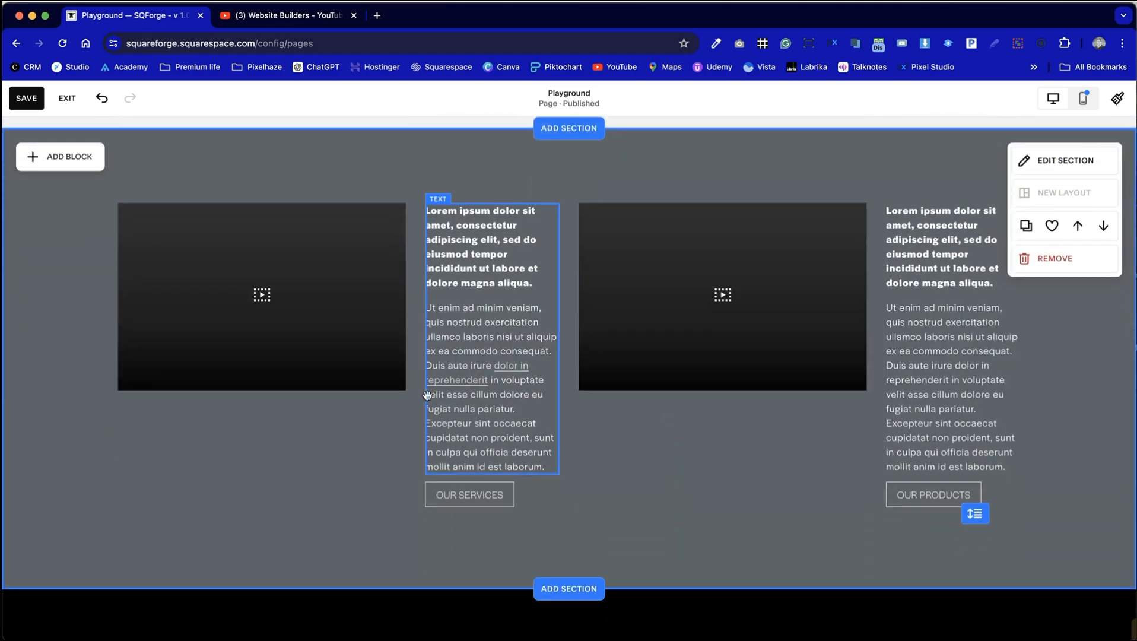
left_click_drag(447, 398, 176, 316)
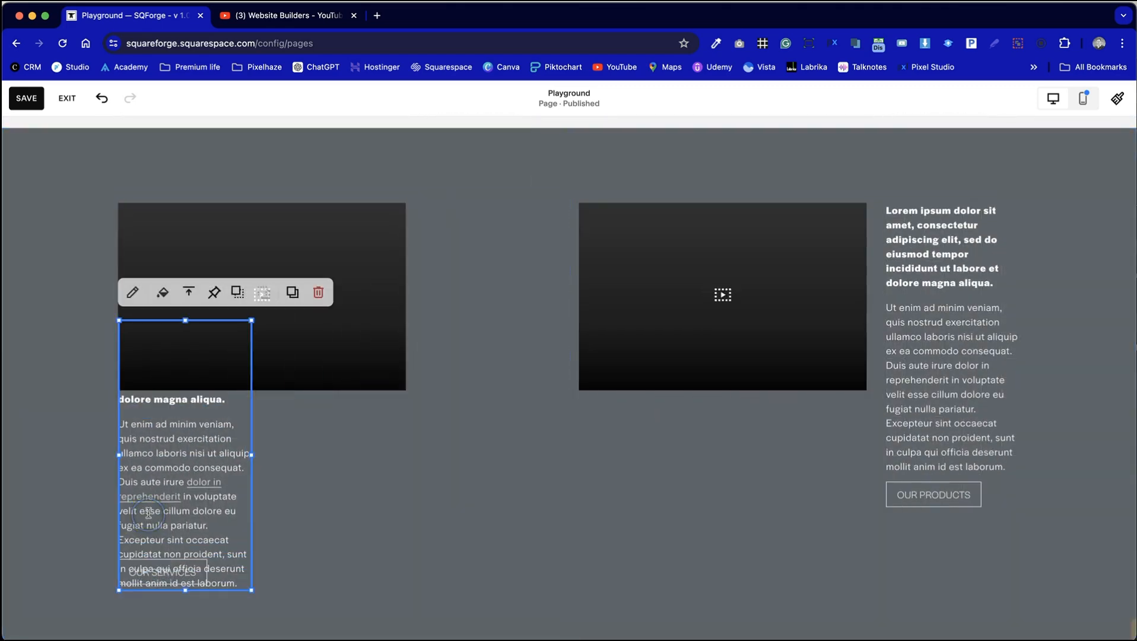
Trim the first text block's height, place it directly below the left video, and widen it almost to the second video
left_click(181, 332)
left_click_drag(251, 454, 504, 430)
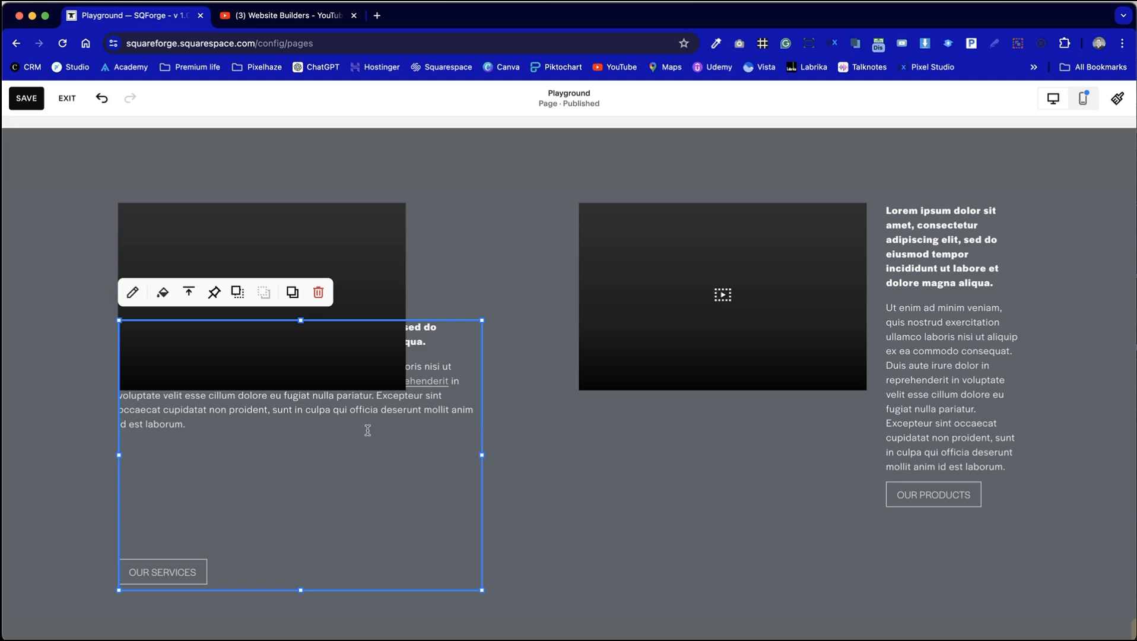
left_click_drag(295, 592, 300, 434)
left_click(368, 484)
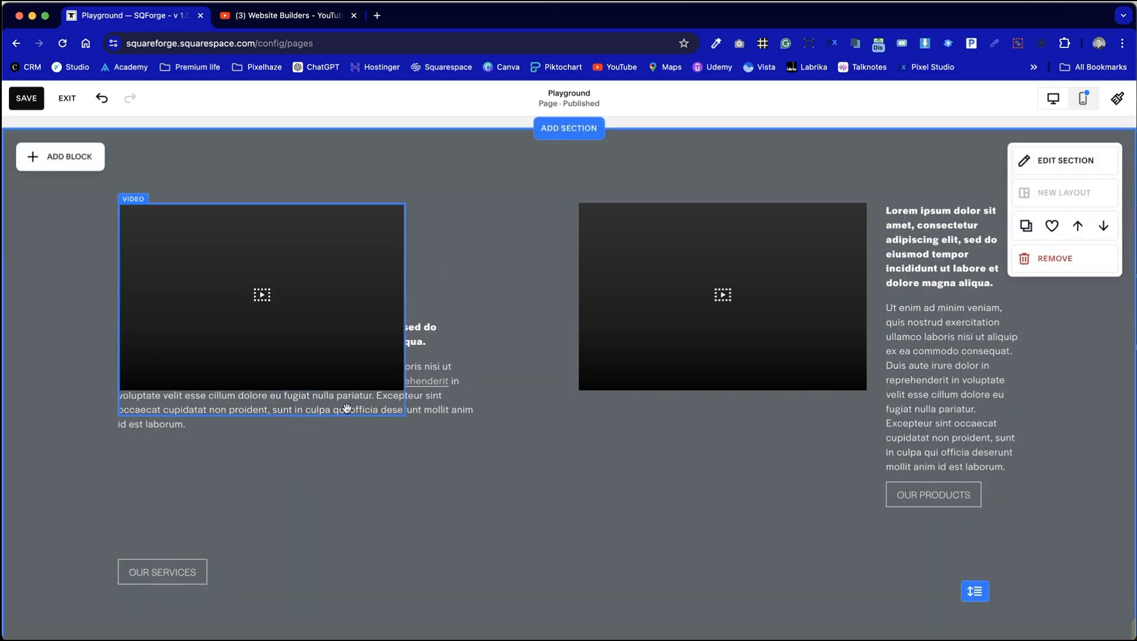
left_click_drag(381, 417, 381, 494)
left_click_drag(483, 455, 560, 456)
left_click(630, 483)
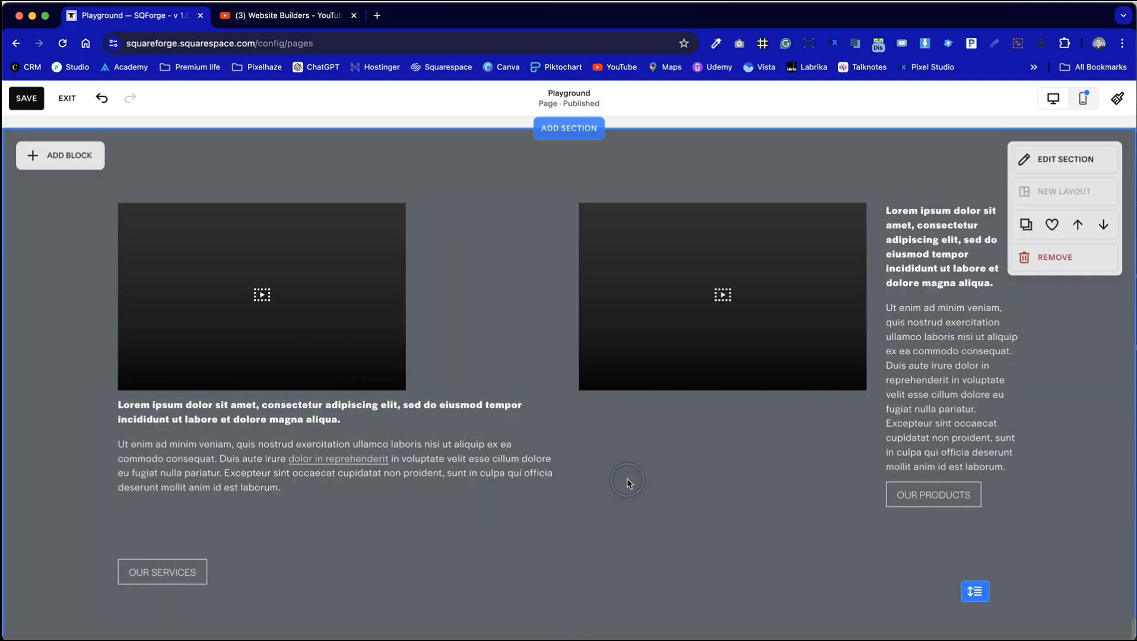
Enlarge the left video to nearly the width of the text, and move the text block down below it
left_click(259, 324)
left_click_drag(411, 304, 526, 323)
left_click_drag(392, 504, 392, 588)
left_click(716, 510)
Move the OUR SERVICES button below the first text block, and lower the text slightly to leave space under the video
scroll(716, 511, "down", 3)
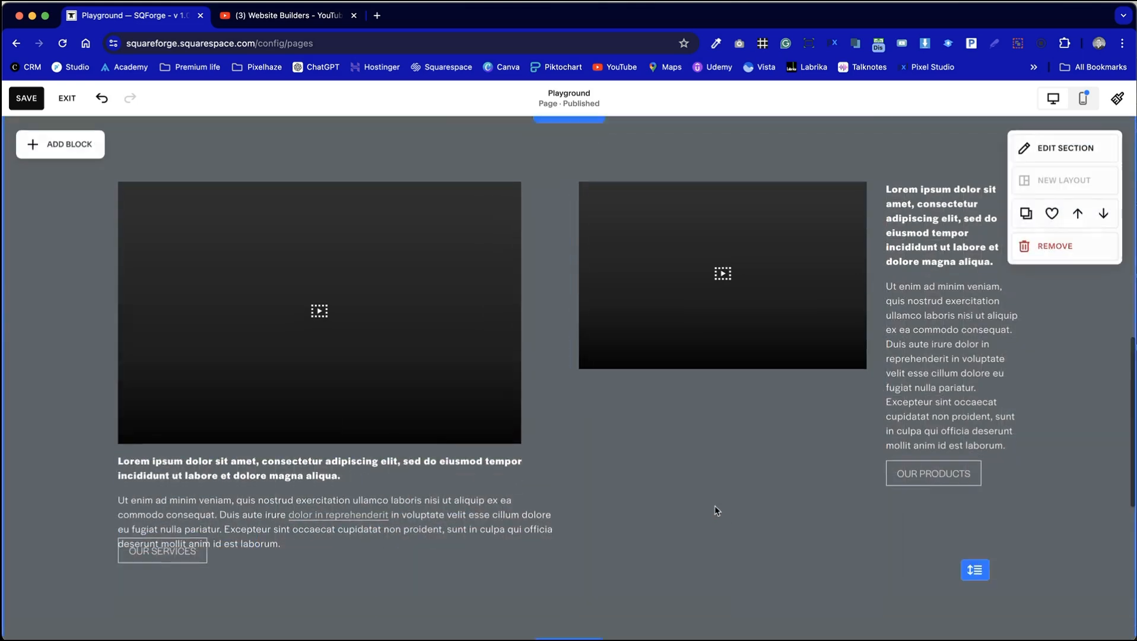
left_click_drag(175, 497, 173, 538)
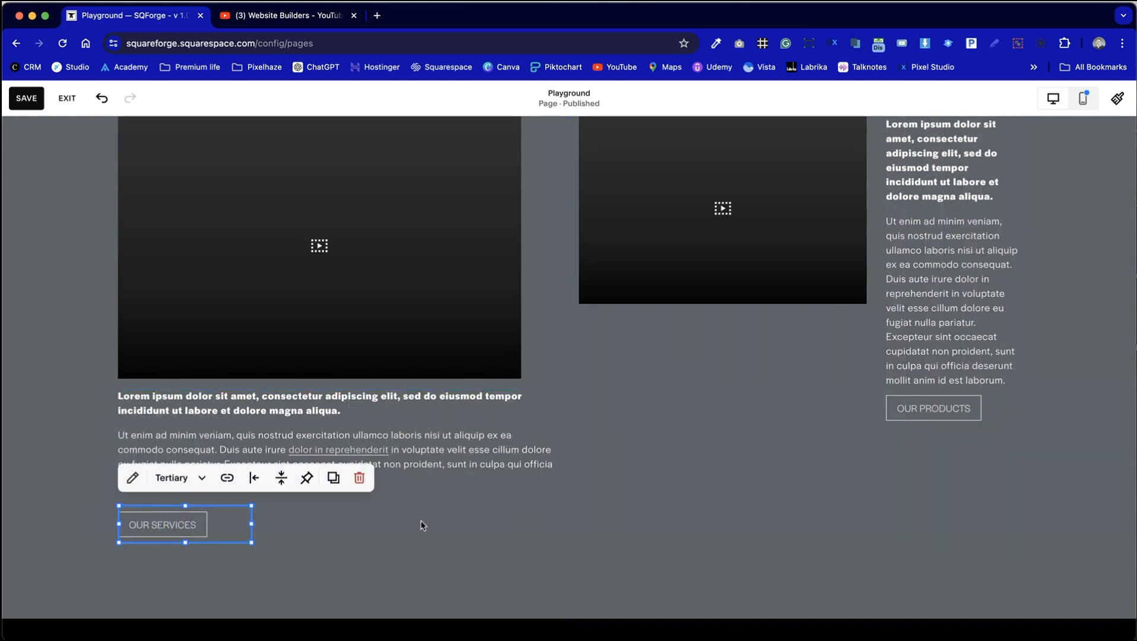
left_click(640, 456)
left_click_drag(250, 438, 248, 458)
left_click(633, 445)
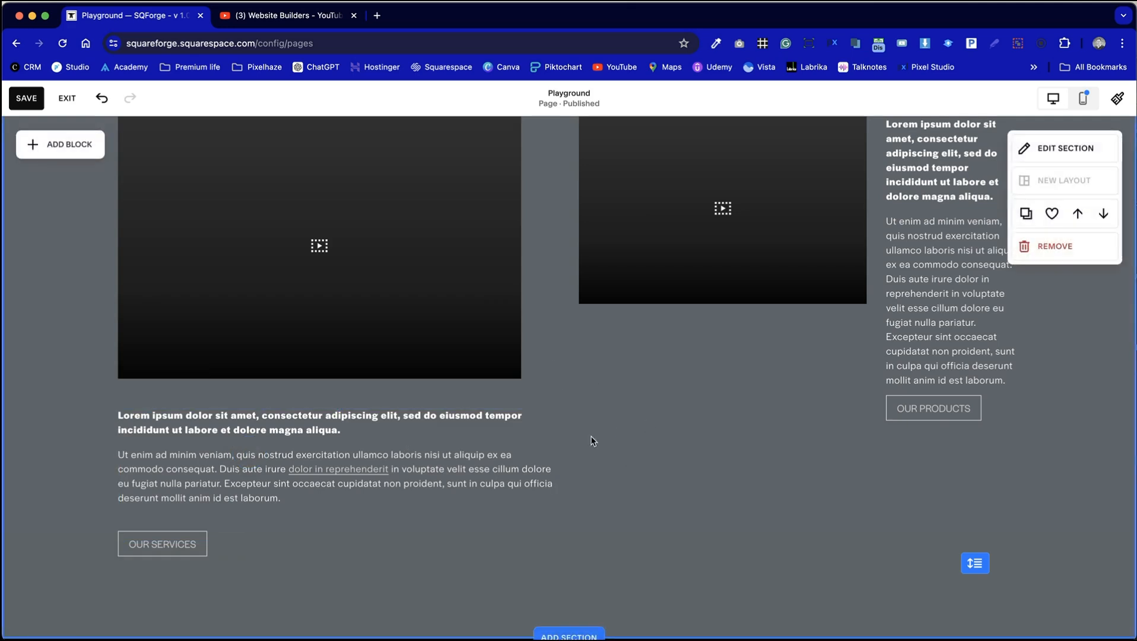
scroll(592, 439, "up", 4)
scroll(592, 439, "down", 4)
scroll(592, 439, "up", 2)
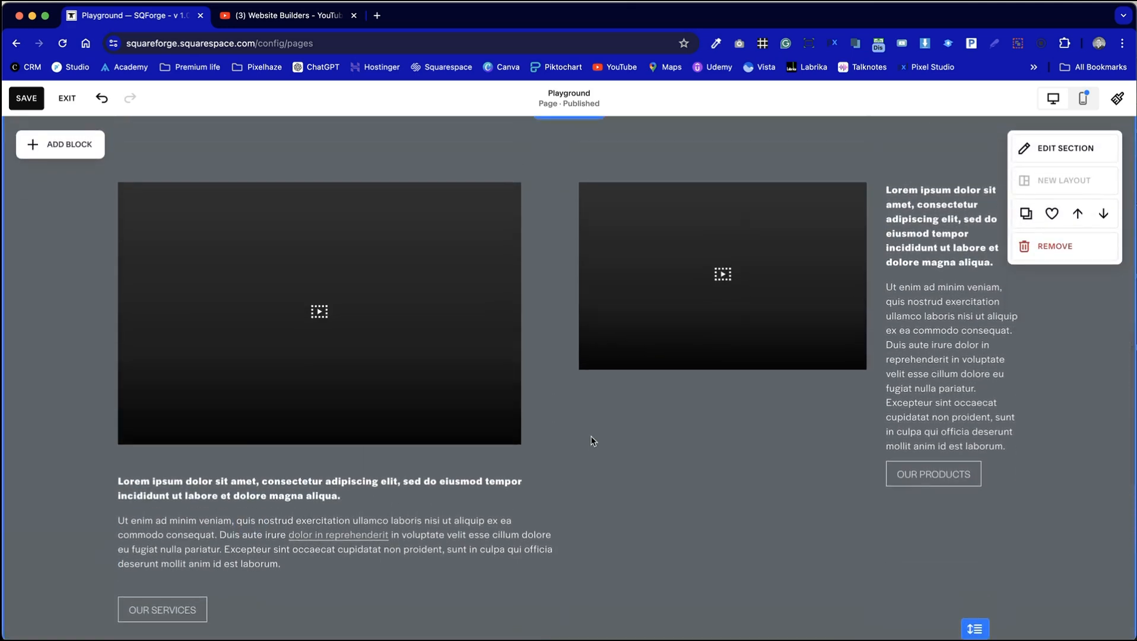
scroll(596, 462, "down", 2)
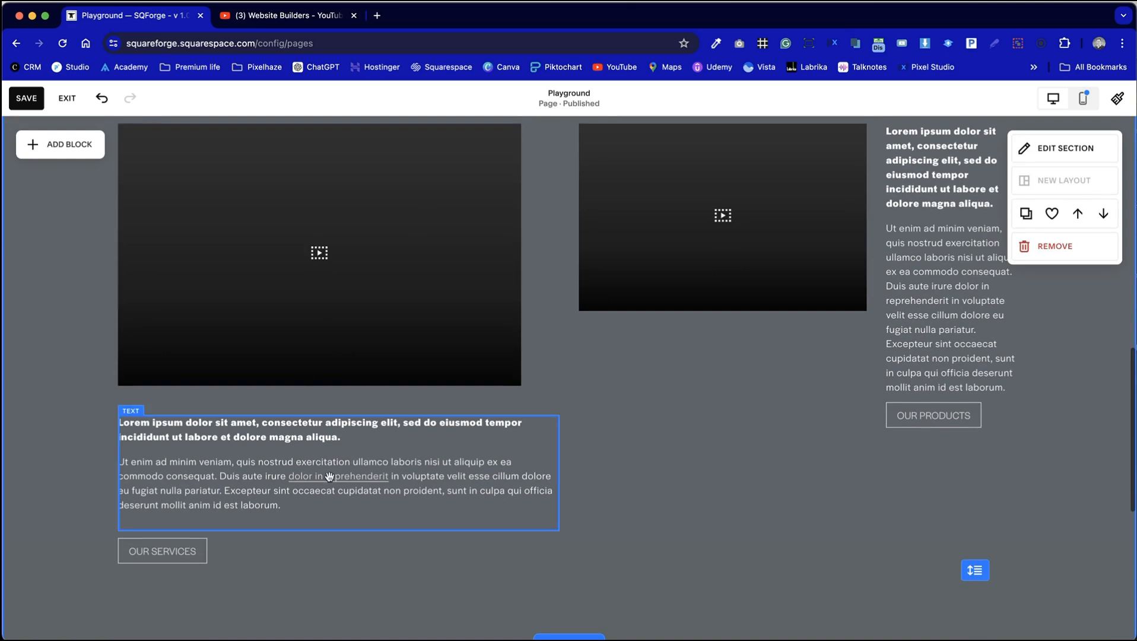
Delete the second video, its text block and the OUR PRODUCTS button from the dark grey section
left_click_drag(734, 500, 923, 314)
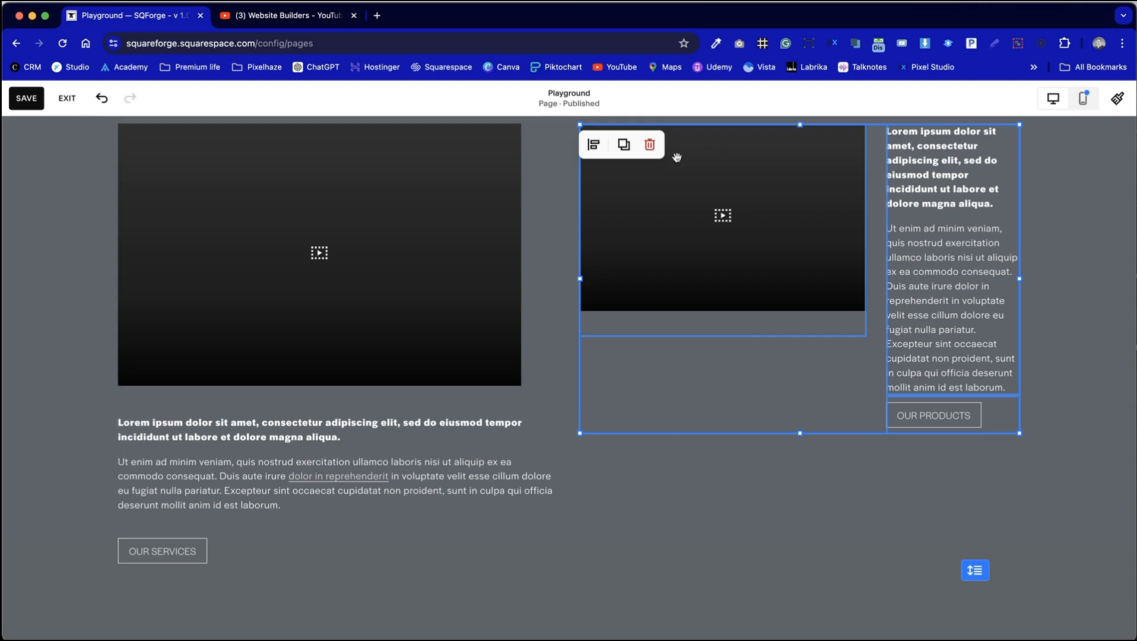
left_click(650, 144)
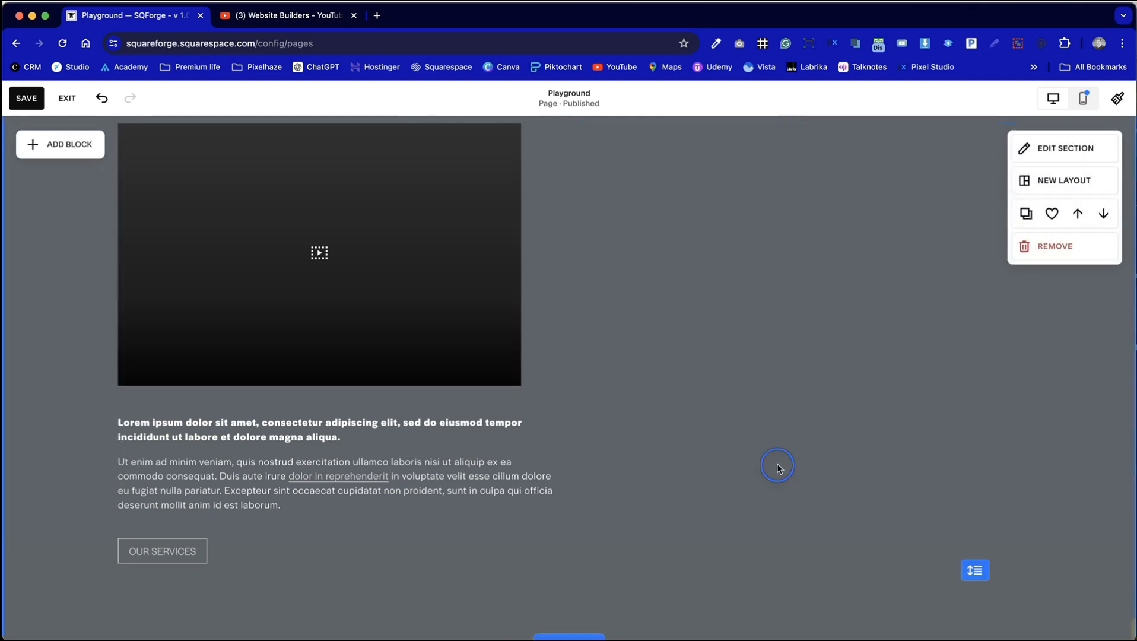
scroll(776, 463, "down", 2)
scroll(777, 463, "up", 3)
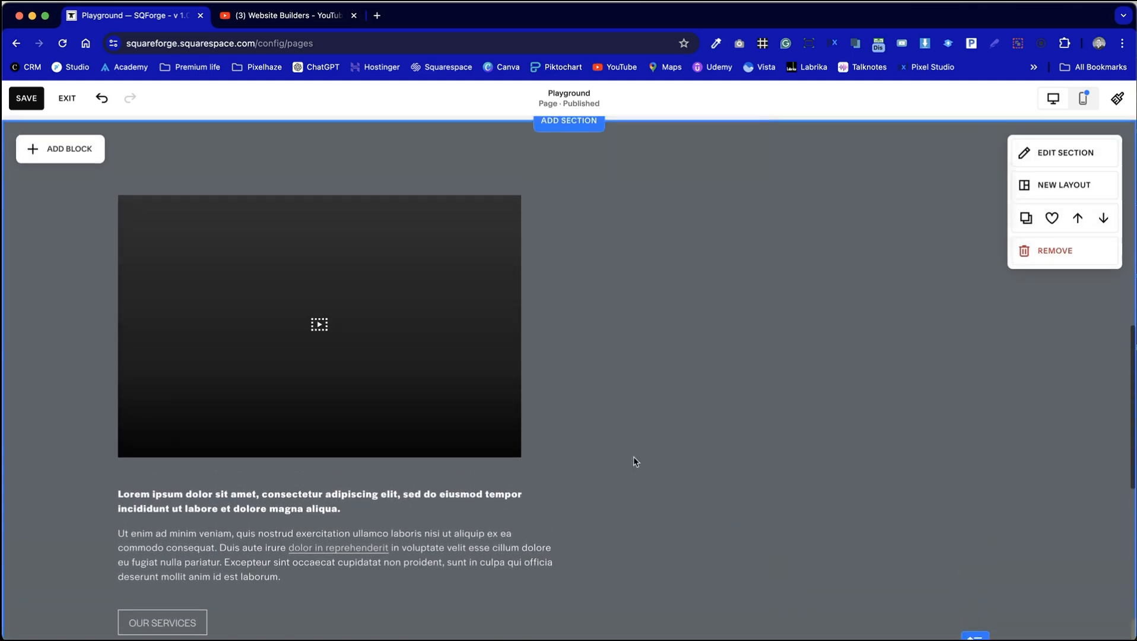
scroll(772, 402, "down", 2)
scroll(772, 401, "up", 4)
scroll(772, 401, "down", 6)
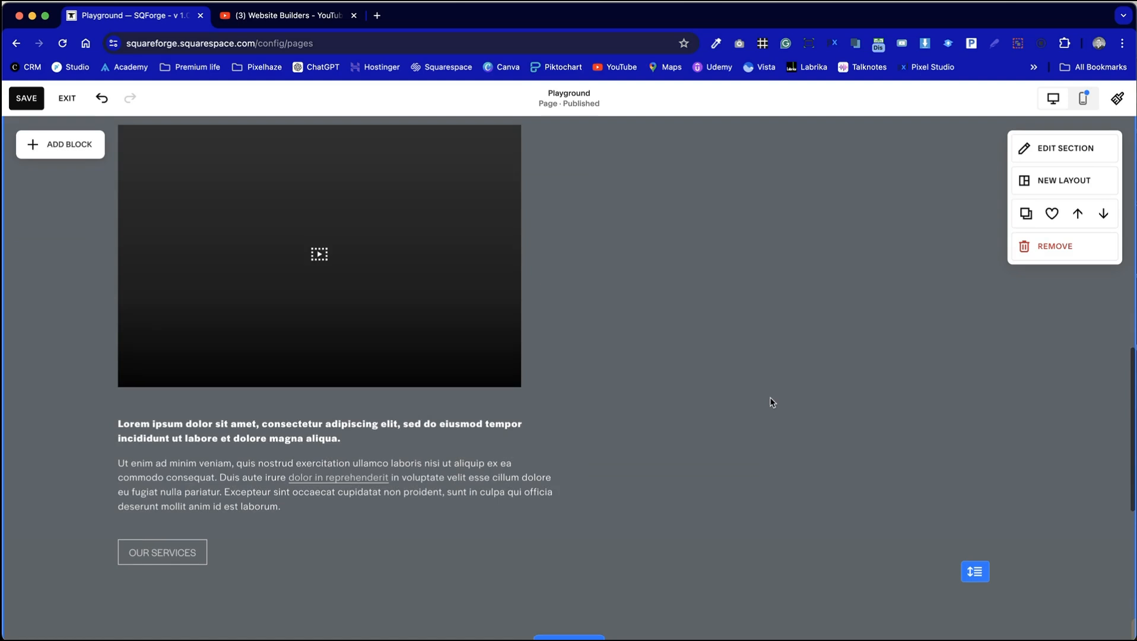
In the mobile layout, widen the dark section's text block to the video's width, trim its height, and leave a small gap below the video
left_click(1084, 98)
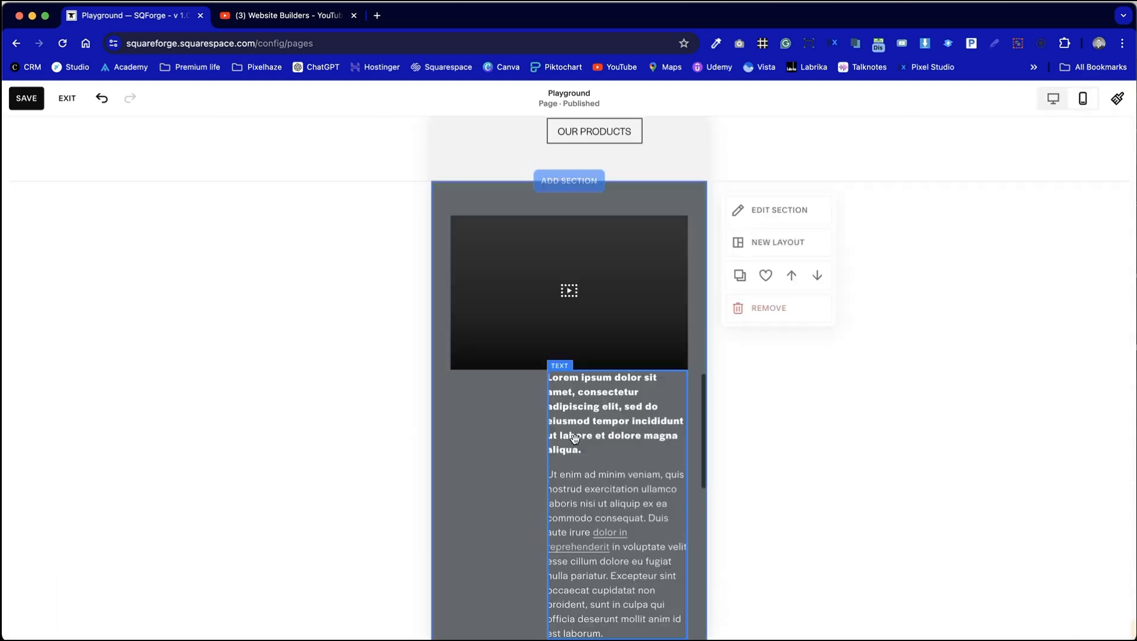
scroll(544, 469, "down", 4)
scroll(592, 399, "up", 4)
left_click(545, 383)
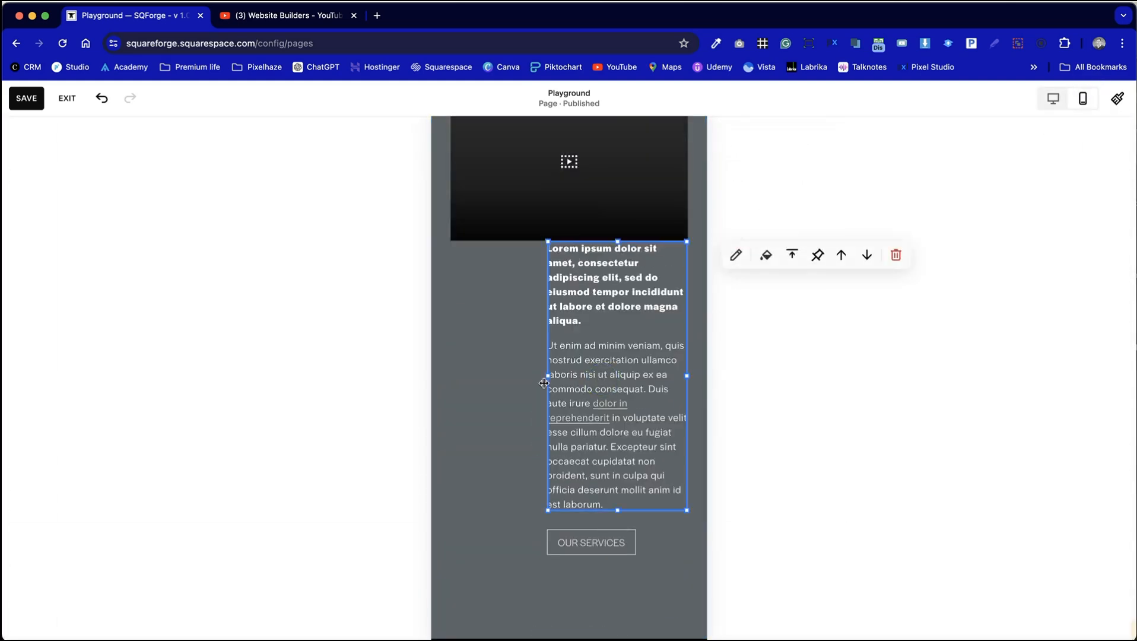
left_click_drag(509, 375, 449, 380)
left_click(514, 387)
left_click(563, 297)
left_click_drag(570, 522, 570, 398)
mouse_move(553, 318)
left_mouse_down()
mouse_move(558, 337)
mouse_move(554, 329)
left_mouse_up()
Left-align the OUR SERVICES button below the dark section's text, and shorten the section to end just under the button
left_click(570, 499)
left_click_drag(564, 536, 483, 449)
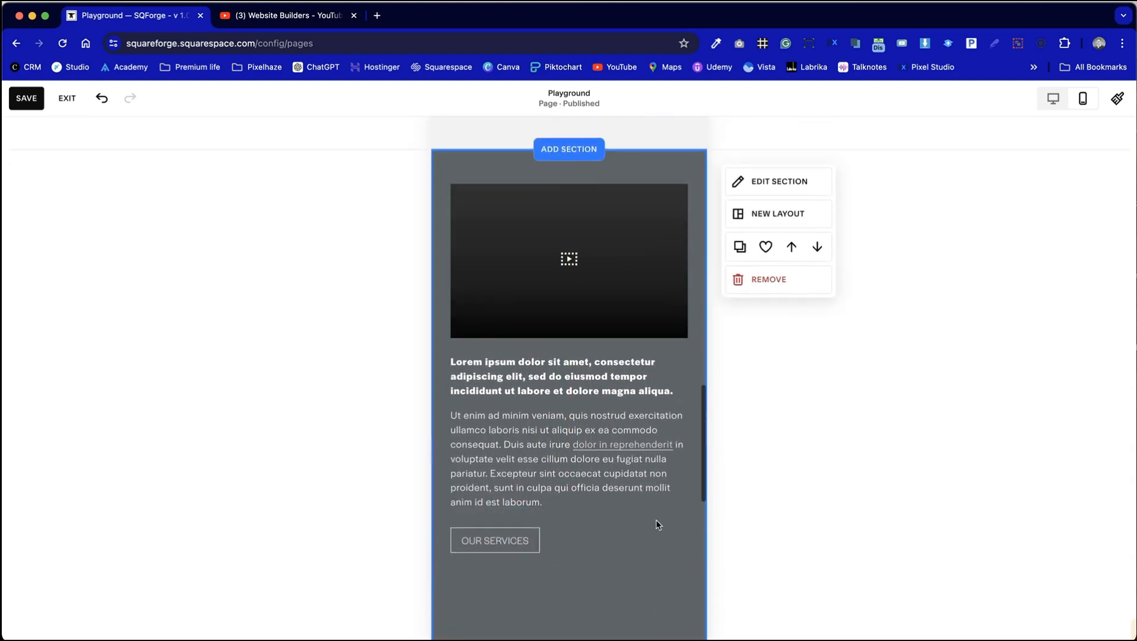
left_click_drag(667, 585, 666, 412)
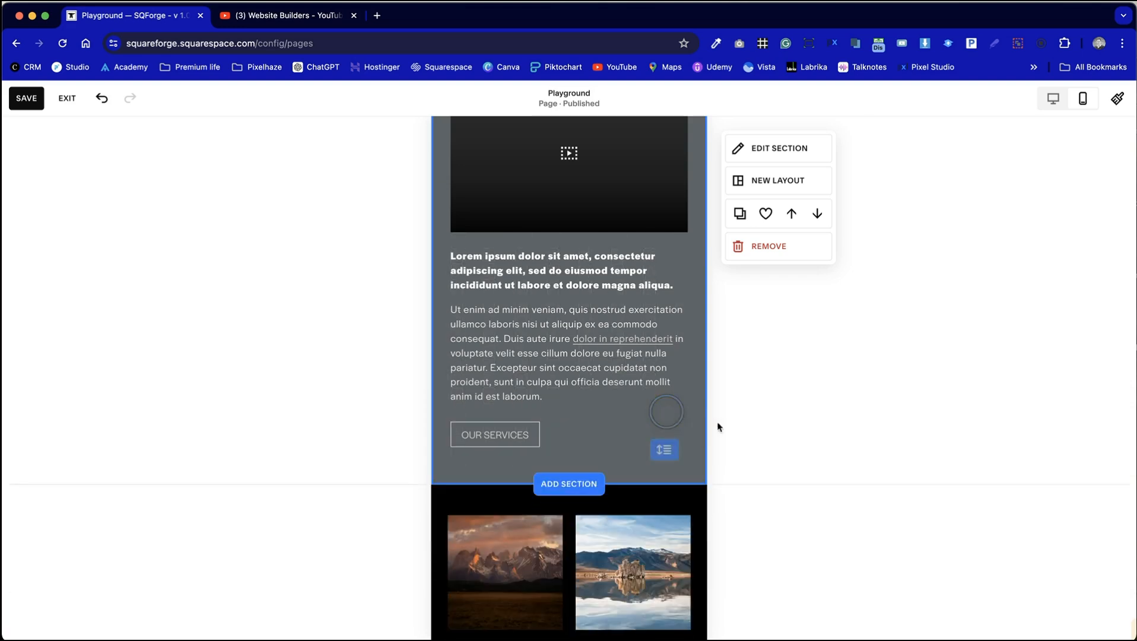
scroll(548, 372, "up", 5)
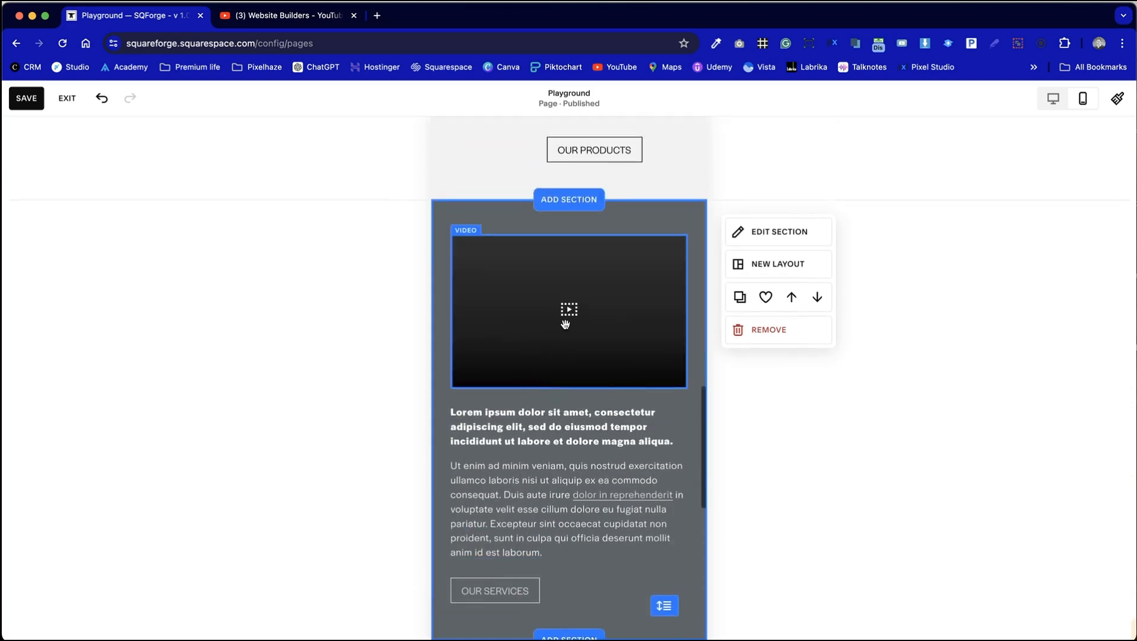
In the light section, widen and shorten the first text block to match the video above it, and left-align the OUR SERVICES button below it
scroll(631, 272, "down", 4)
scroll(586, 284, "up", 5)
scroll(585, 284, "down", 10)
scroll(585, 284, "up", 6)
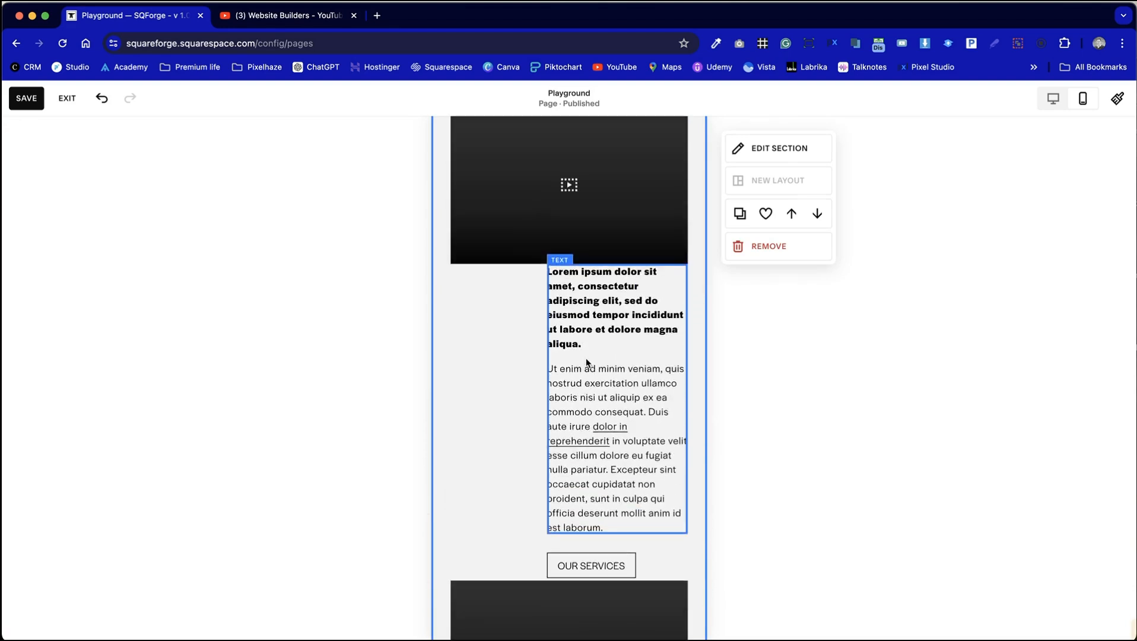
scroll(586, 363, "up", 3)
scroll(583, 362, "down", 3)
left_click(556, 398)
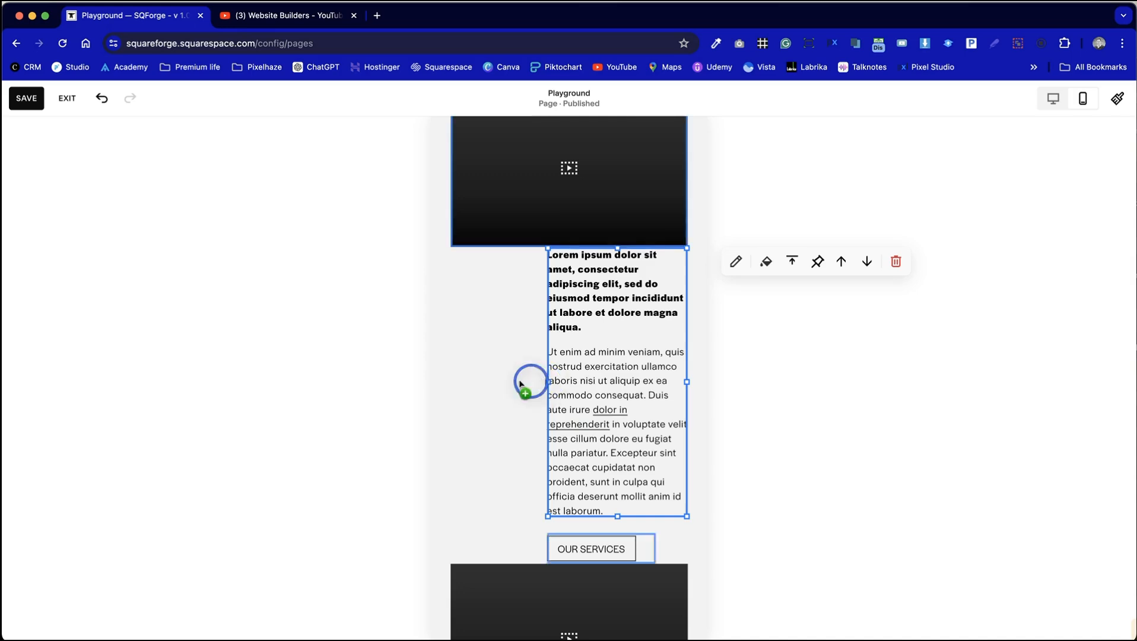
left_click_drag(520, 384, 452, 373)
left_click_drag(569, 524, 559, 356)
scroll(575, 456, "down", 2)
left_click_drag(584, 491, 484, 392)
Move the light section's second video up to sit a short distance below the OUR SERVICES button
scroll(592, 432, "up", 3)
scroll(593, 432, "up", 1)
scroll(593, 434, "down", 7)
left_click_drag(579, 352, 581, 312)
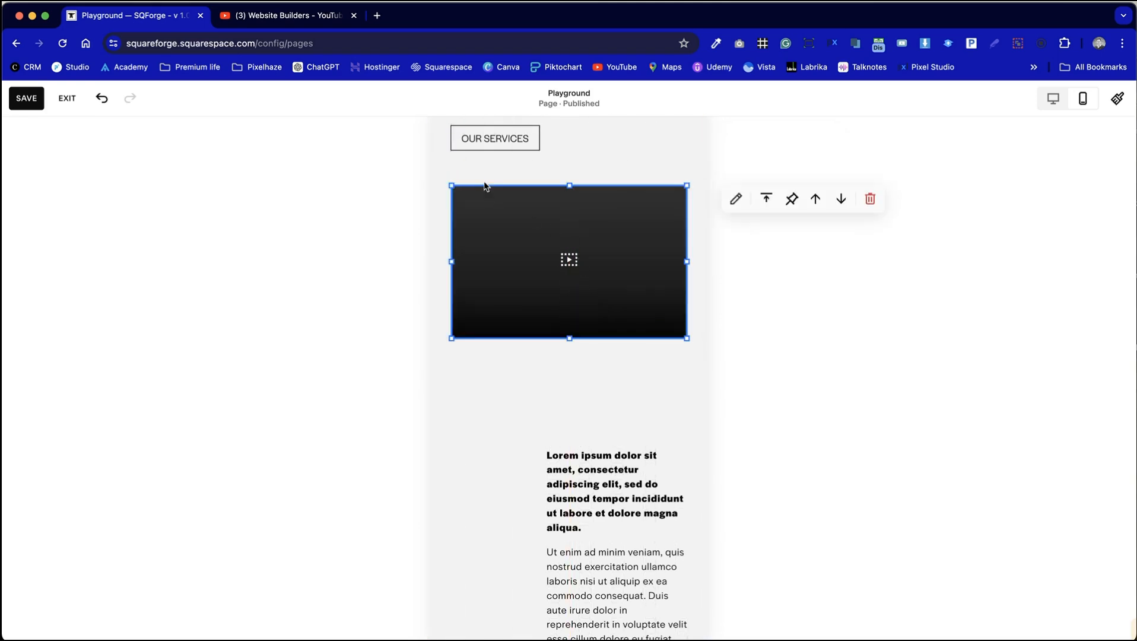
Widen the light section's second text block to the video's width, trim its height, and position it just below the second video
left_click(566, 389)
scroll(606, 480, "down", 2)
left_click_drag(601, 479, 537, 401)
scroll(538, 402, "up", 3)
left_click_drag(589, 566, 562, 440)
scroll(653, 555, "down", 3)
left_click(571, 561)
scroll(571, 561, "down", 4)
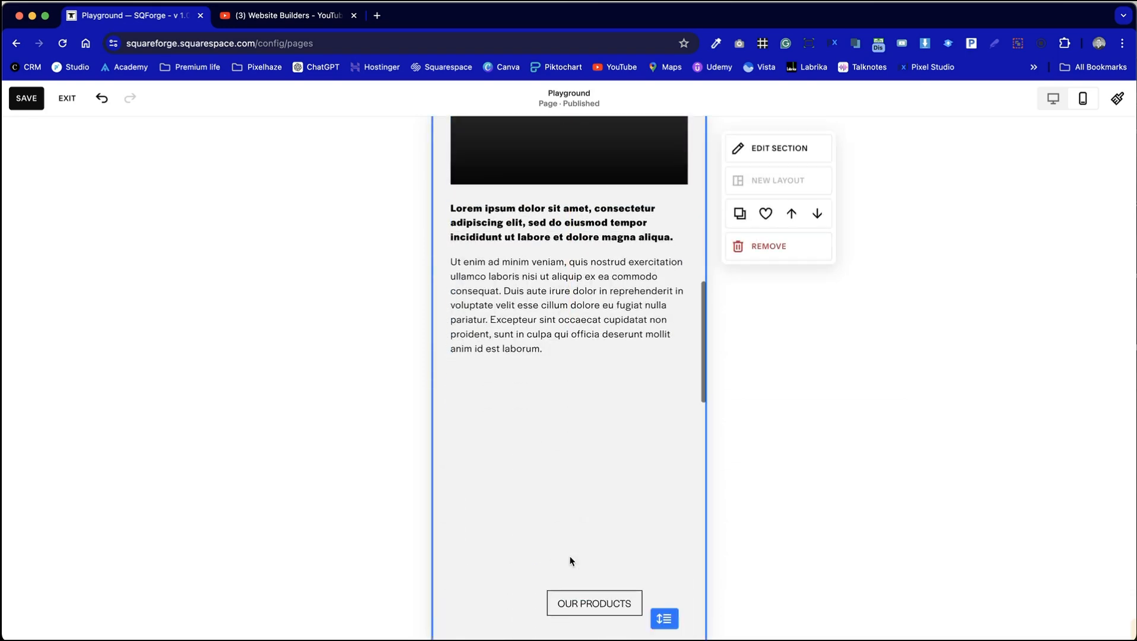
Left-align the OUR PRODUCTS button below the second text block, and shorten the light section to end just under it
left_click_drag(580, 576, 483, 359)
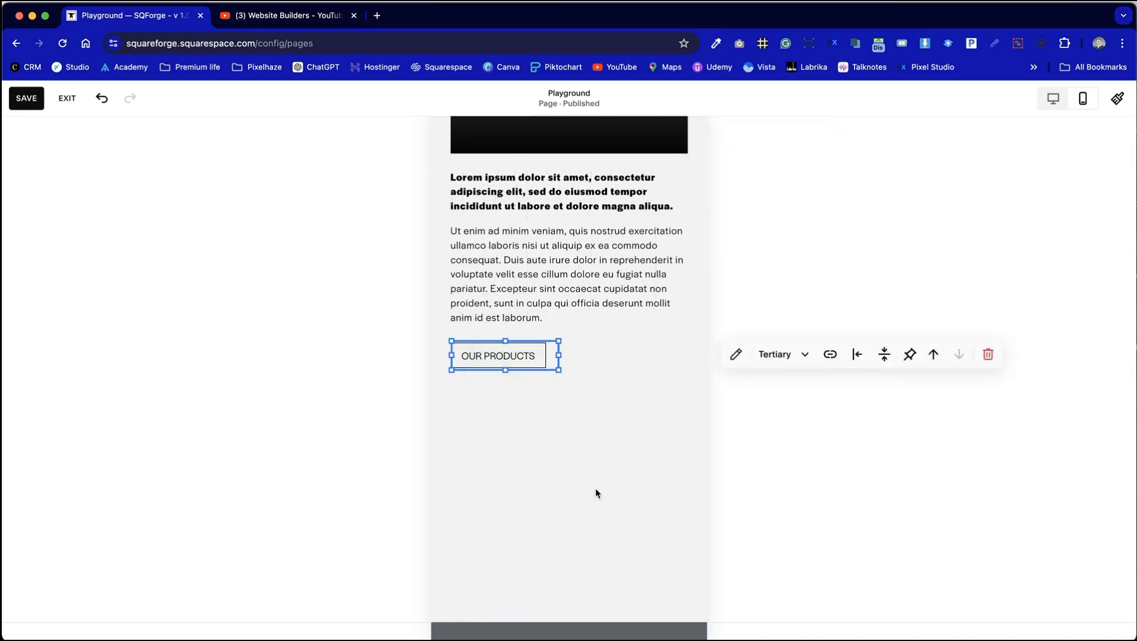
left_click(682, 579)
left_click_drag(665, 587, 648, 359)
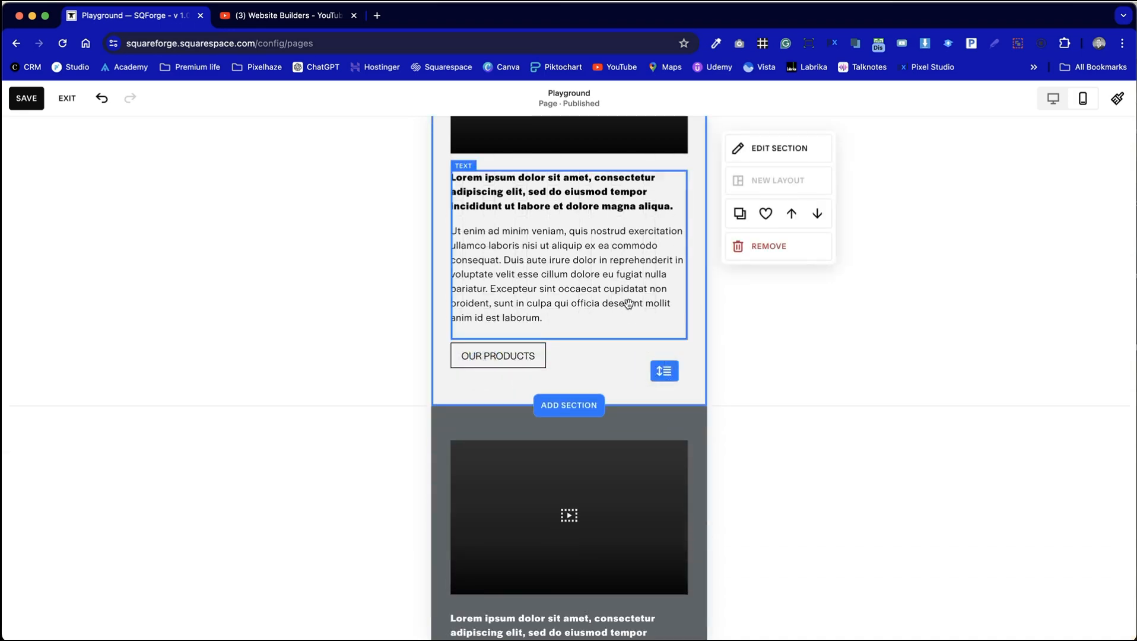
Stretch the light section's second video edge to edge across the mobile layout
scroll(627, 304, "up", 12)
scroll(626, 303, "down", 12)
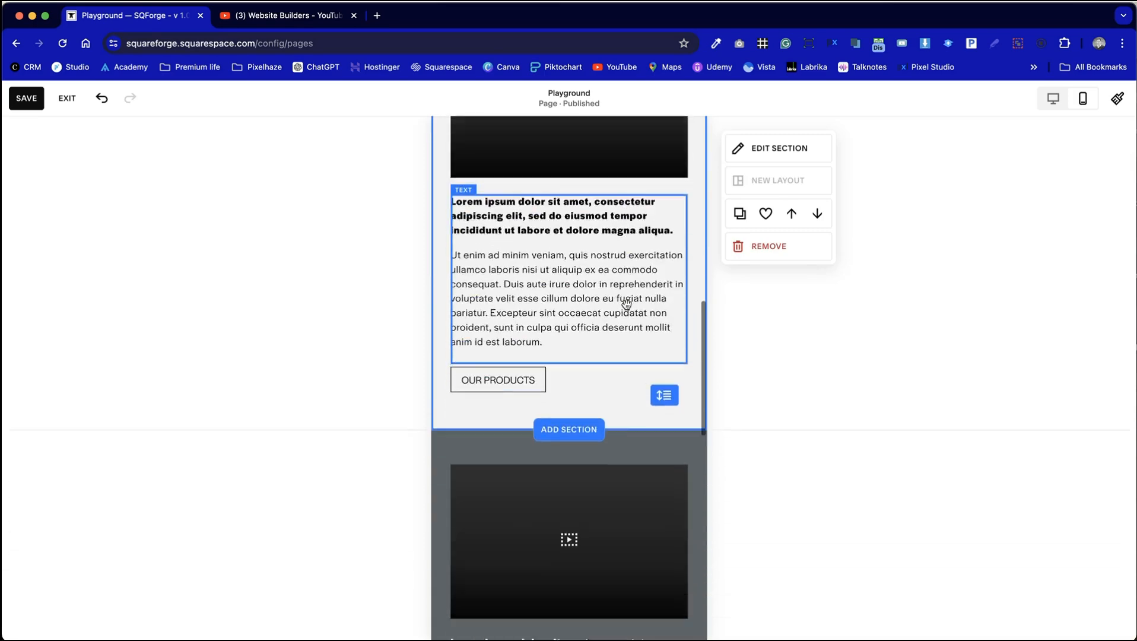
scroll(628, 303, "down", 5)
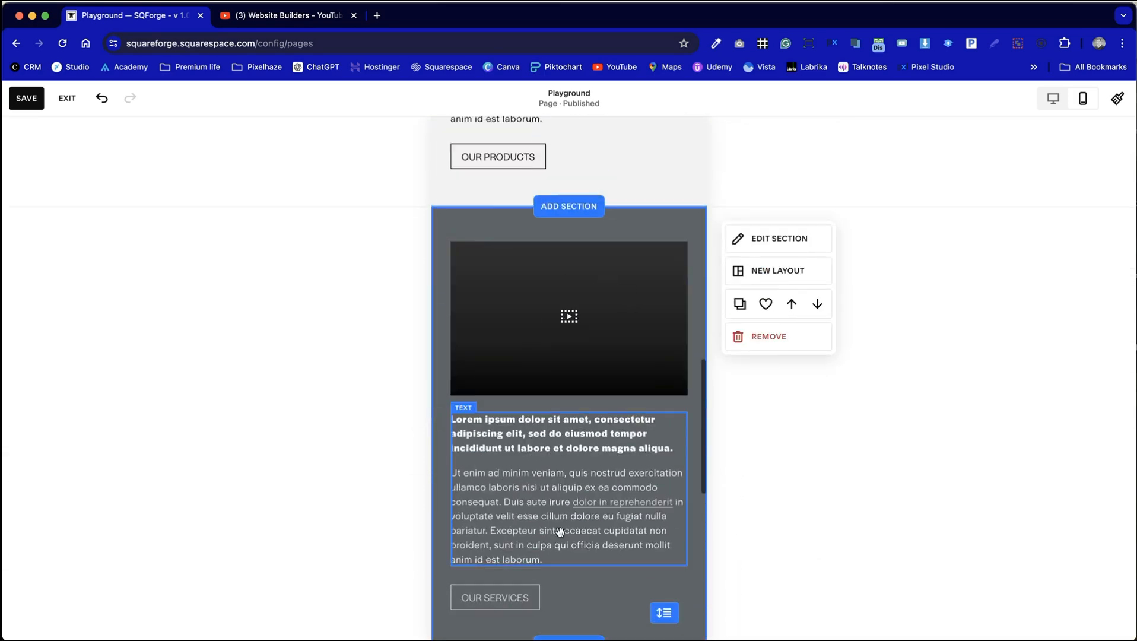
scroll(627, 508, "up", 11)
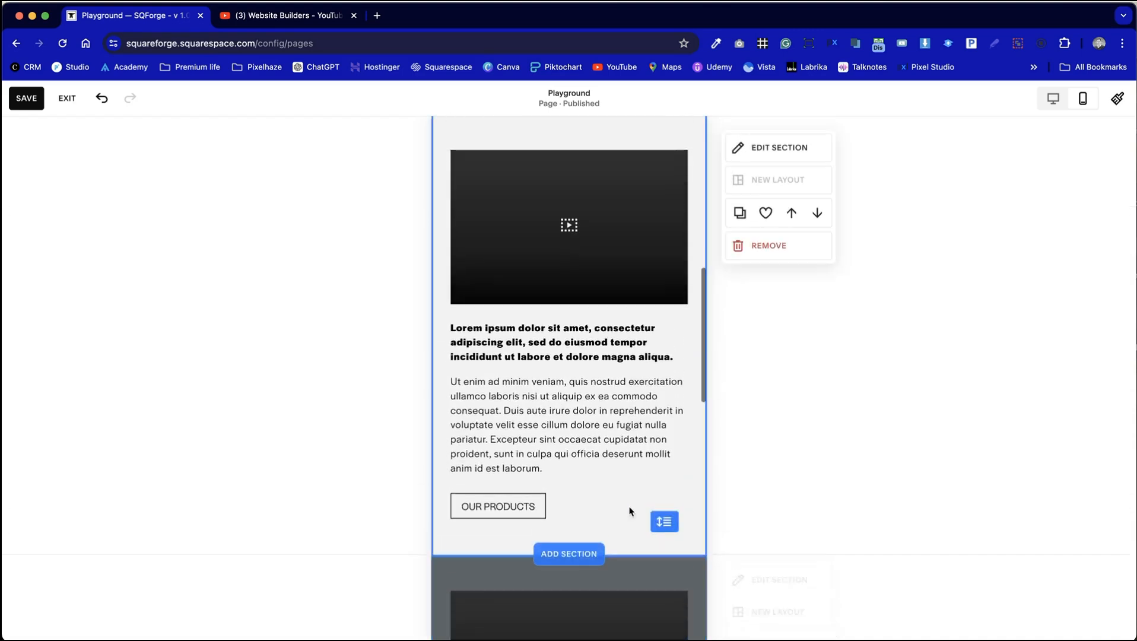
scroll(629, 507, "down", 2)
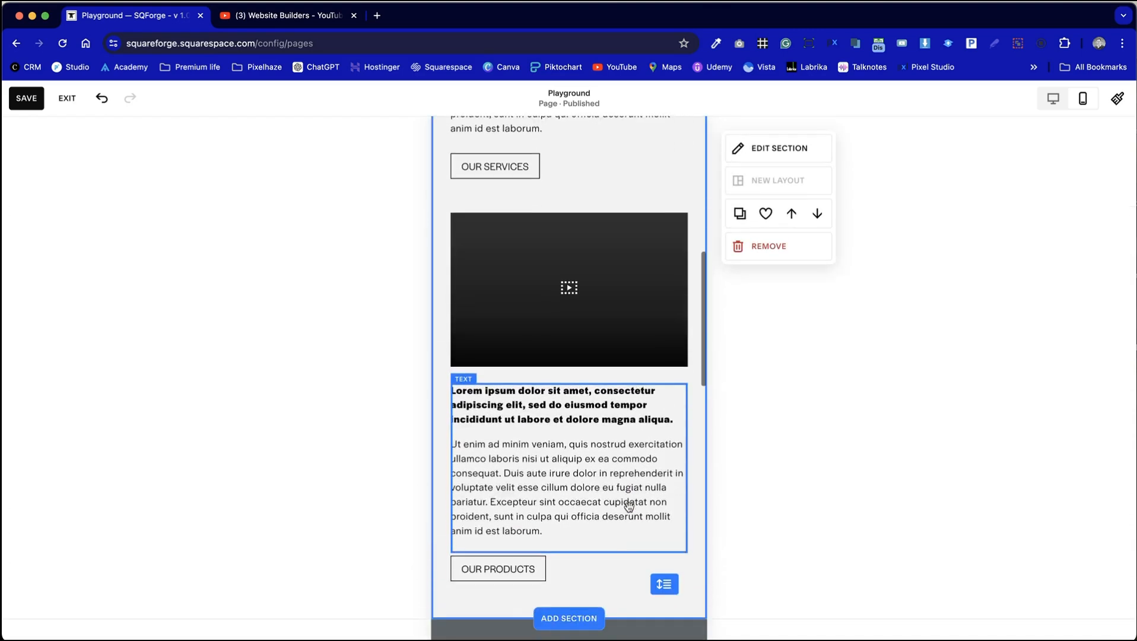
left_click(552, 318)
left_click_drag(451, 287, 434, 287)
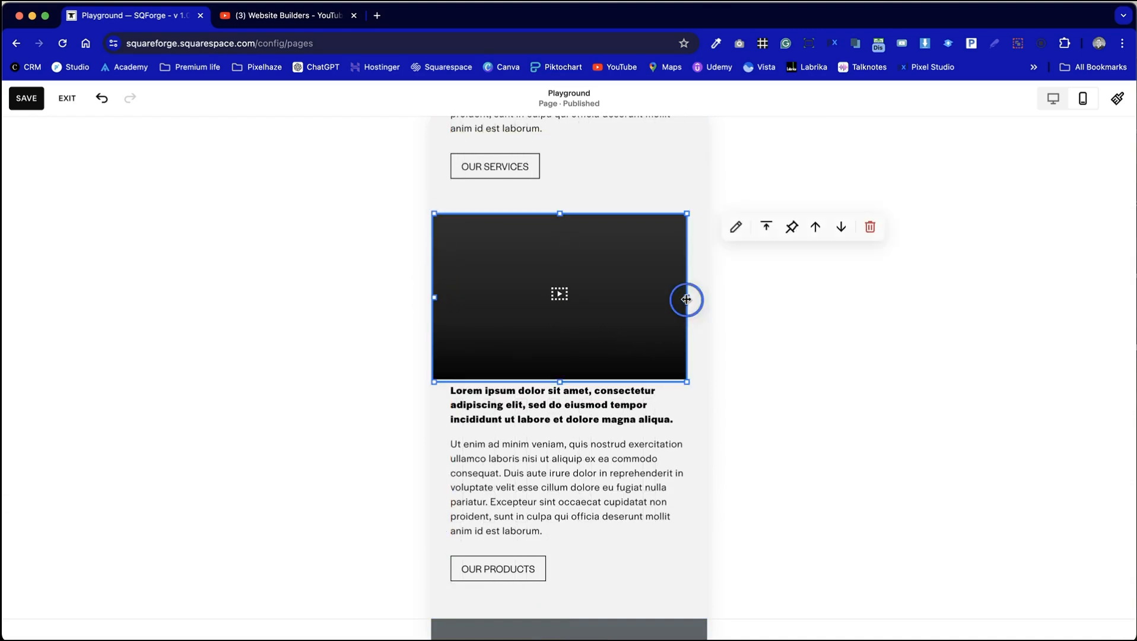
left_click_drag(686, 300, 708, 305)
Move the second text block and the OUR PRODUCTS button down together to leave a gap under the full-width video
left_click(660, 471)
scroll(635, 493, "down", 2)
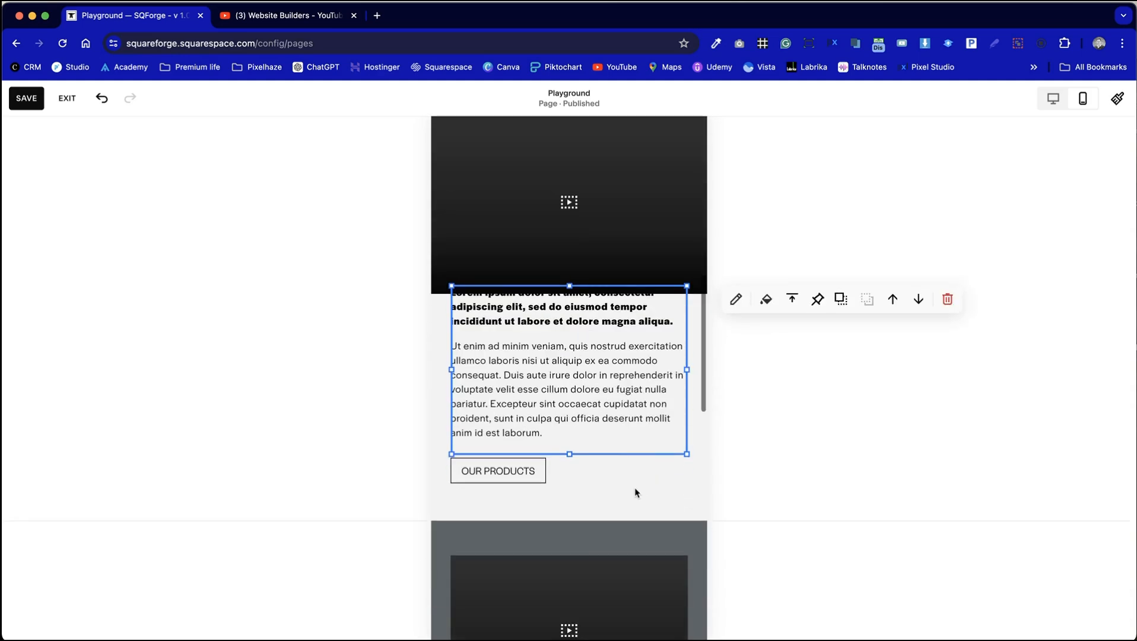
left_click_drag(510, 386, 575, 419)
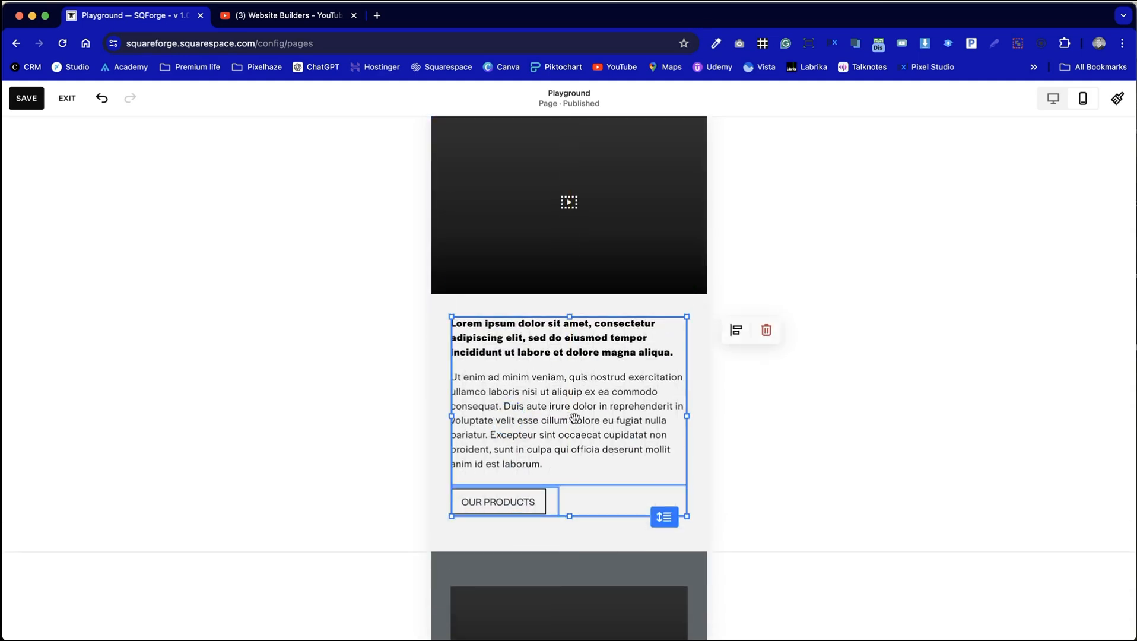
left_click(697, 374)
Stretch the light section's first video edge to edge across the mobile layout
scroll(698, 374, "down", 5)
left_click(610, 279)
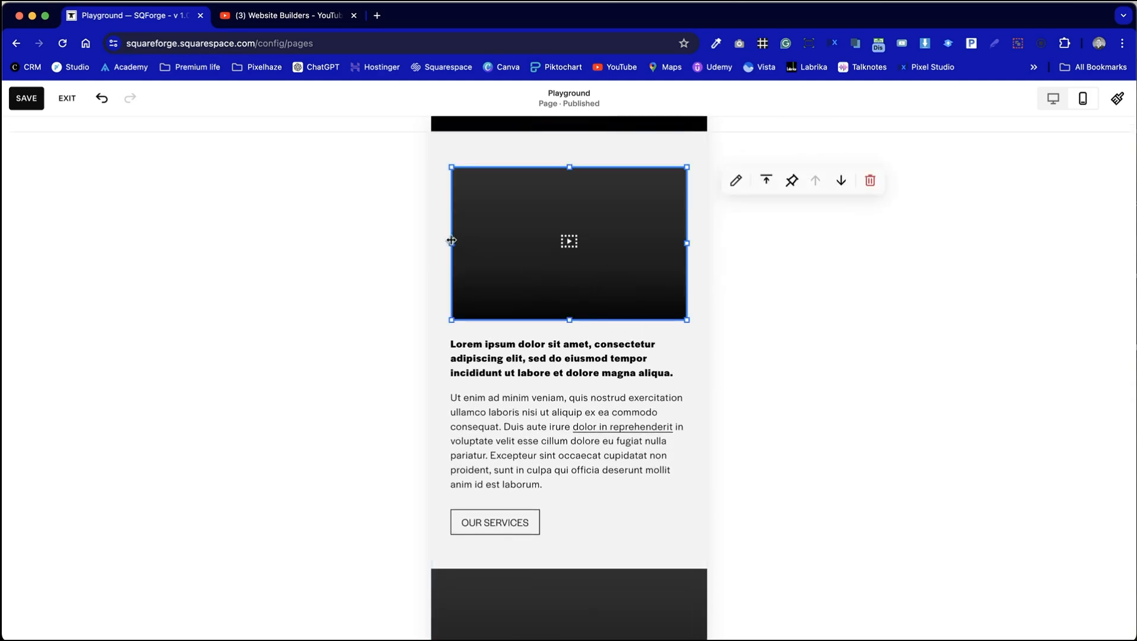
left_click_drag(451, 240, 424, 240)
left_click_drag(687, 248, 709, 251)
Move the first text block and the OUR SERVICES button down together to leave a gap under the first video
left_click(678, 353)
scroll(679, 353, "down", 5)
scroll(679, 353, "down", 3)
left_click_drag(523, 254, 508, 247)
left_click(599, 487)
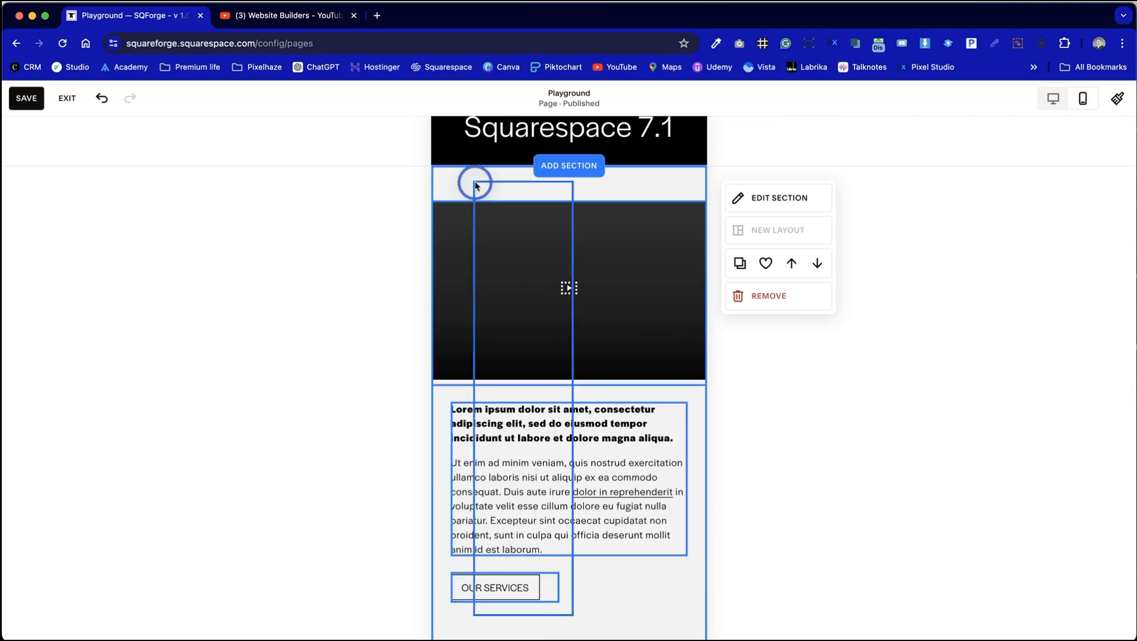
In the desktop layout, duplicate the dark section's video, text and OUR SERVICES button, and align the copy level with the original on its right
left_click(1053, 98)
scroll(706, 424, "down", 8)
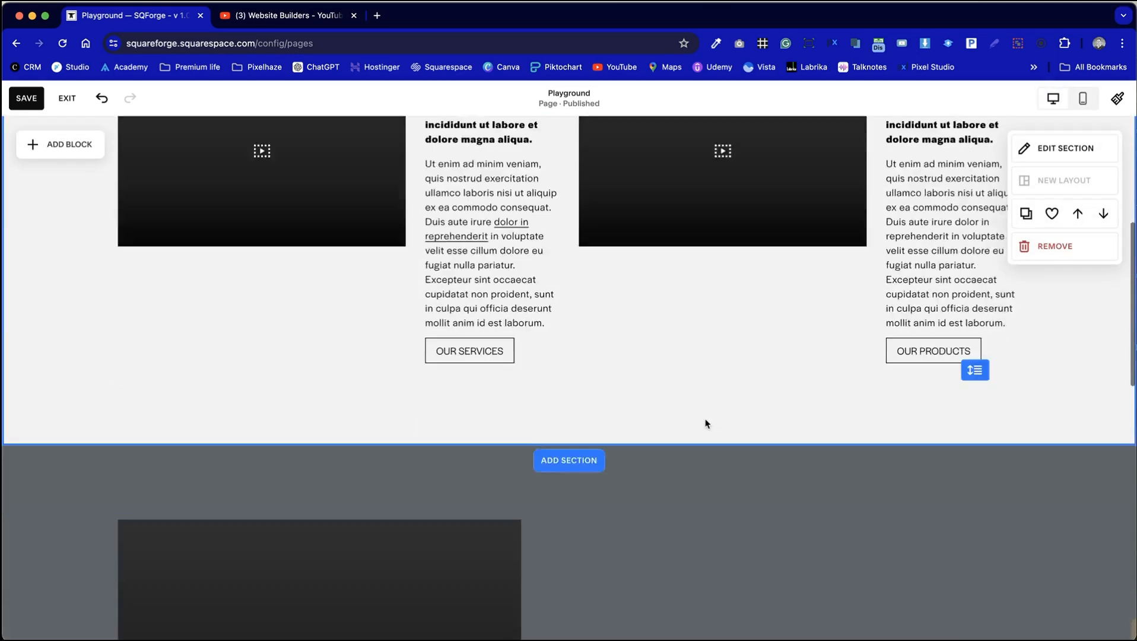
left_click_drag(544, 569, 138, 217)
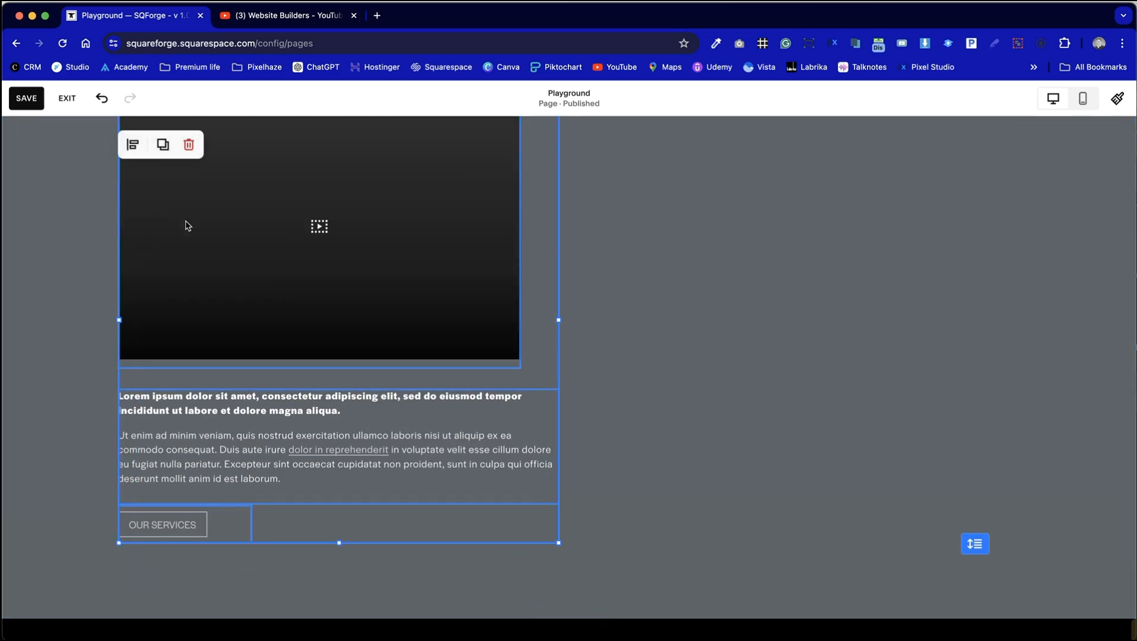
left_click(163, 146)
left_click_drag(303, 302, 737, 292)
left_click(556, 324)
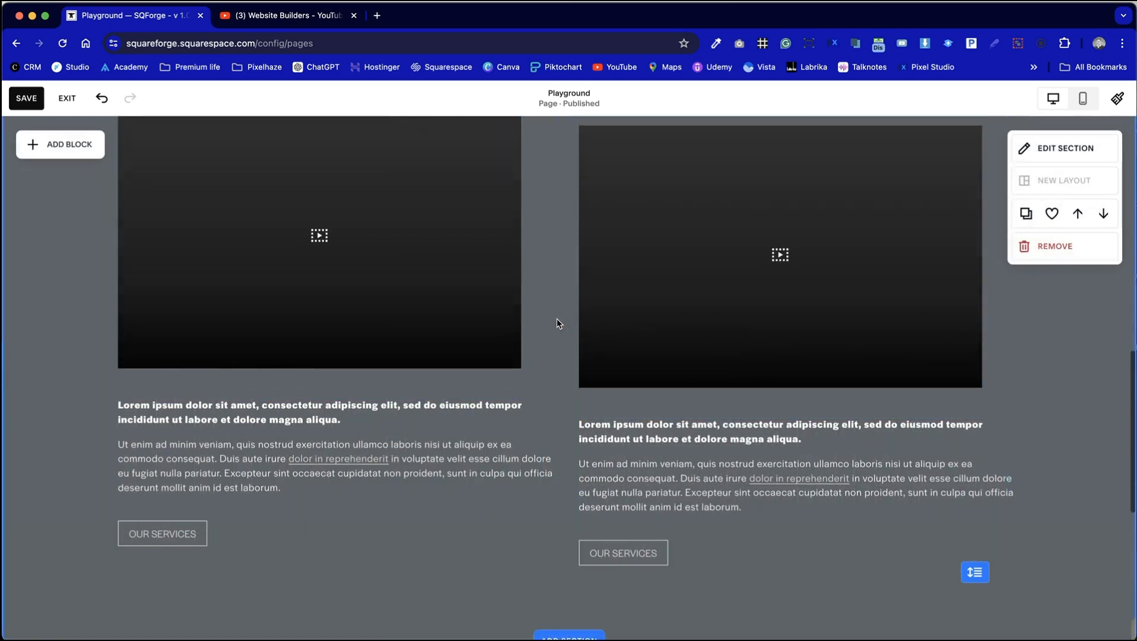
left_click_drag(609, 340, 673, 307)
left_click(543, 205)
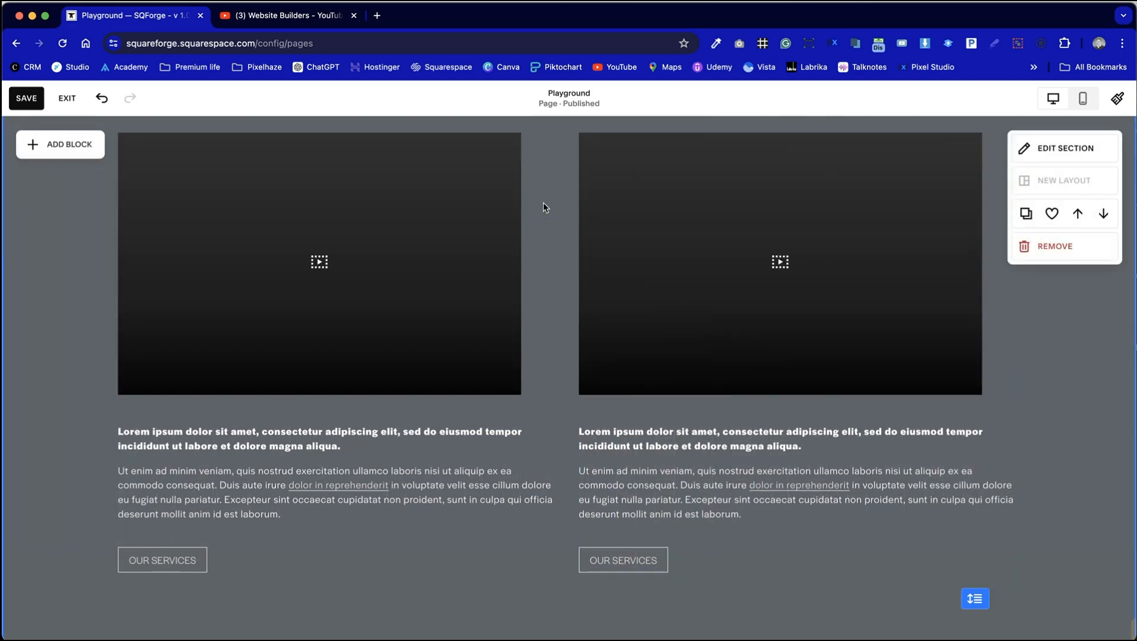
Narrow both text blocks in the dark section to the width of the videos above them
left_click(548, 487)
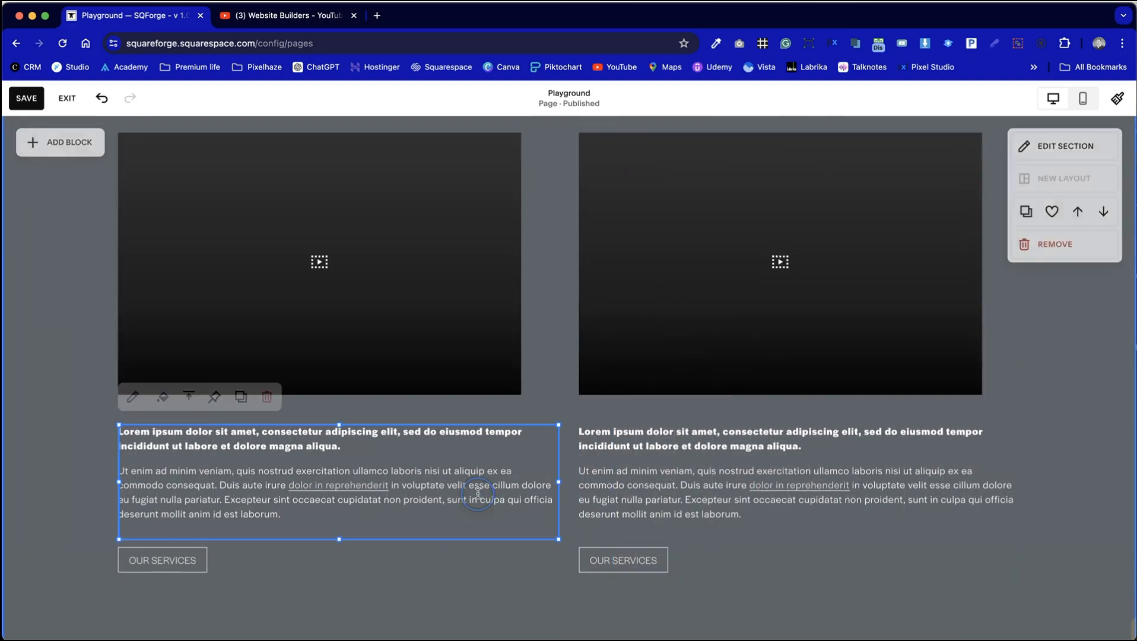
left_click_drag(559, 482, 522, 478)
left_click(551, 508)
left_click(792, 514)
left_click_drag(1022, 479, 985, 478)
left_click(1017, 495)
Widen the video and text block together in each column of the dark section, leaving only a narrow gap between the columns
left_click(662, 340)
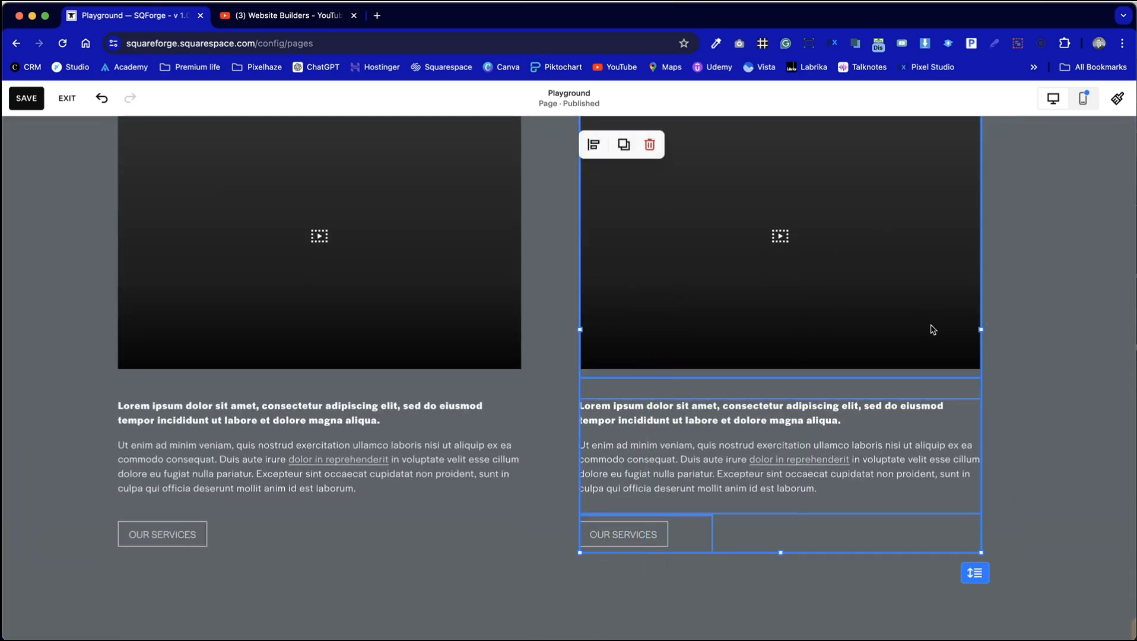
left_click_drag(982, 329, 1022, 331)
left_click(1054, 343)
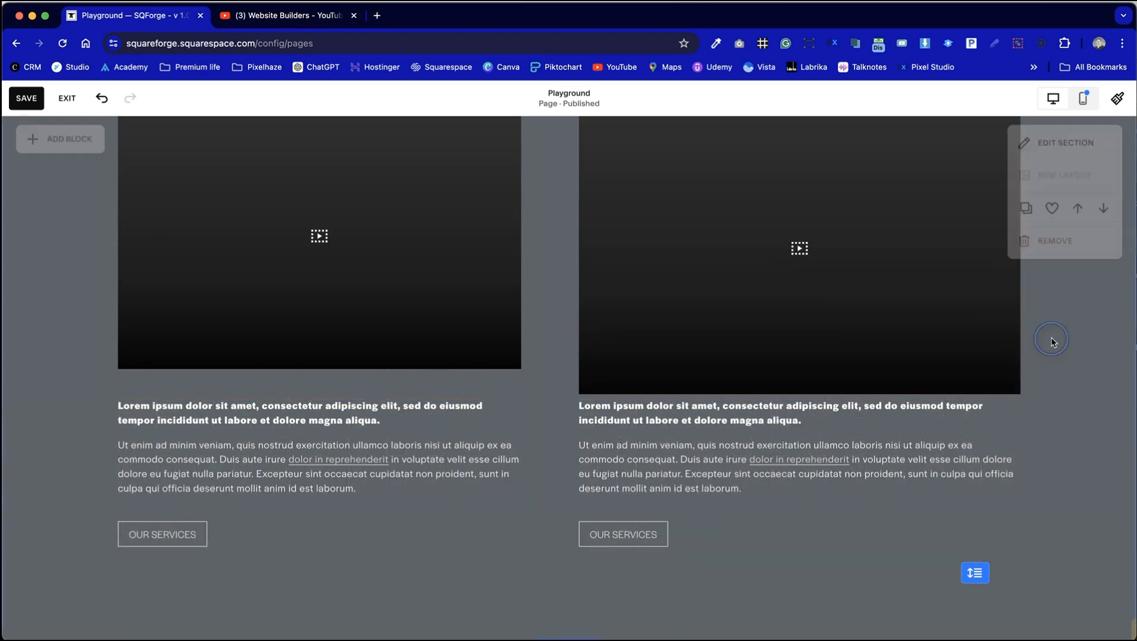
left_click_drag(475, 573, 173, 213)
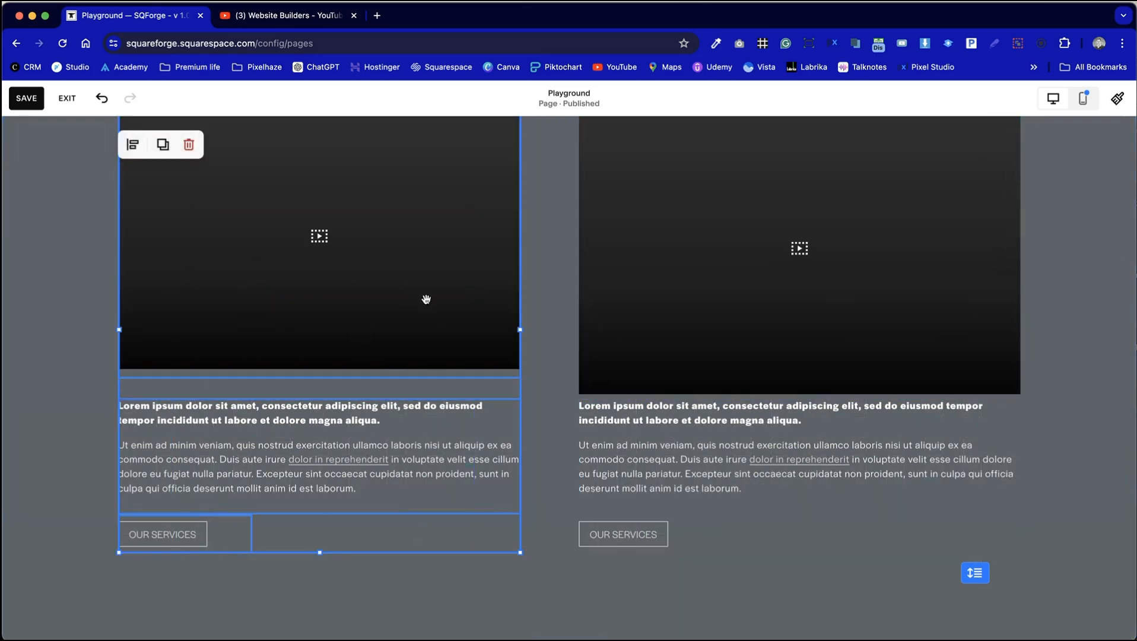
left_click_drag(520, 327, 559, 328)
left_click(381, 595)
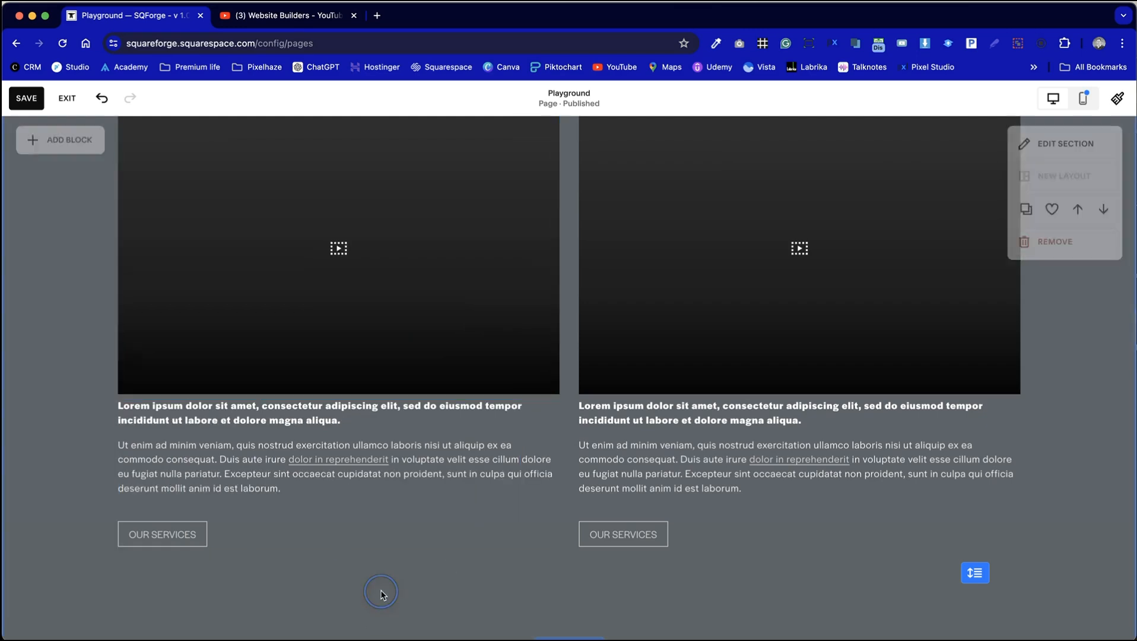
Move both text blocks and both OUR SERVICES buttons down together to leave space under the dark section's videos
scroll(380, 595, "down", 2)
left_click_drag(697, 572, 183, 389)
left_click_drag(268, 402, 271, 421)
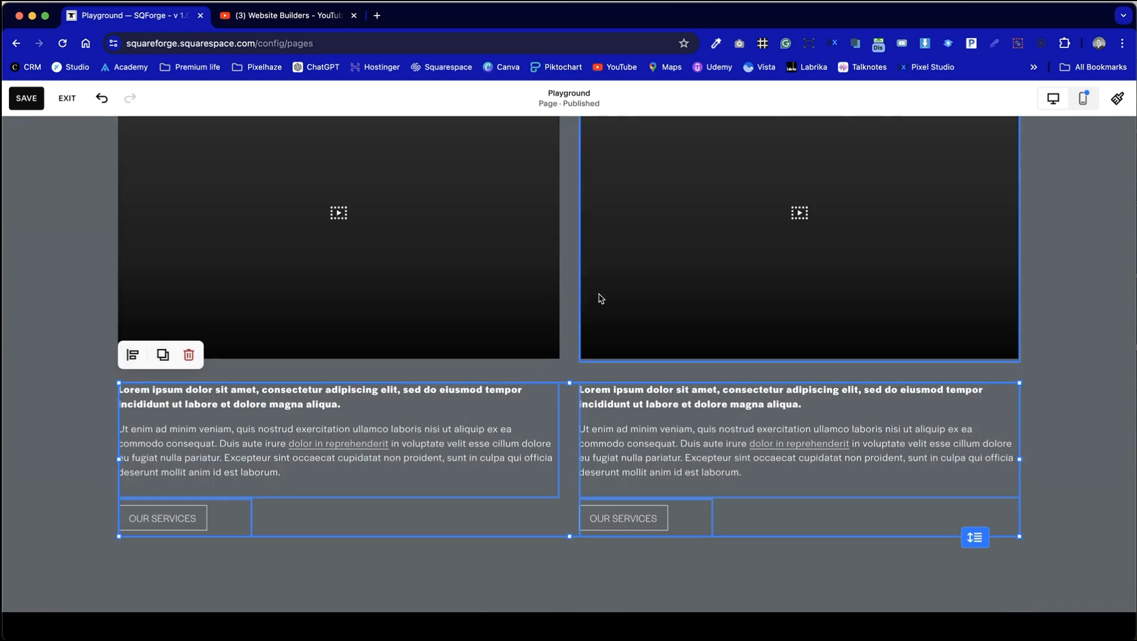
left_click(573, 333)
Set the dark section's horizontal grid gap to 40, check the spacing of its blocks, and save the page
left_click(1066, 150)
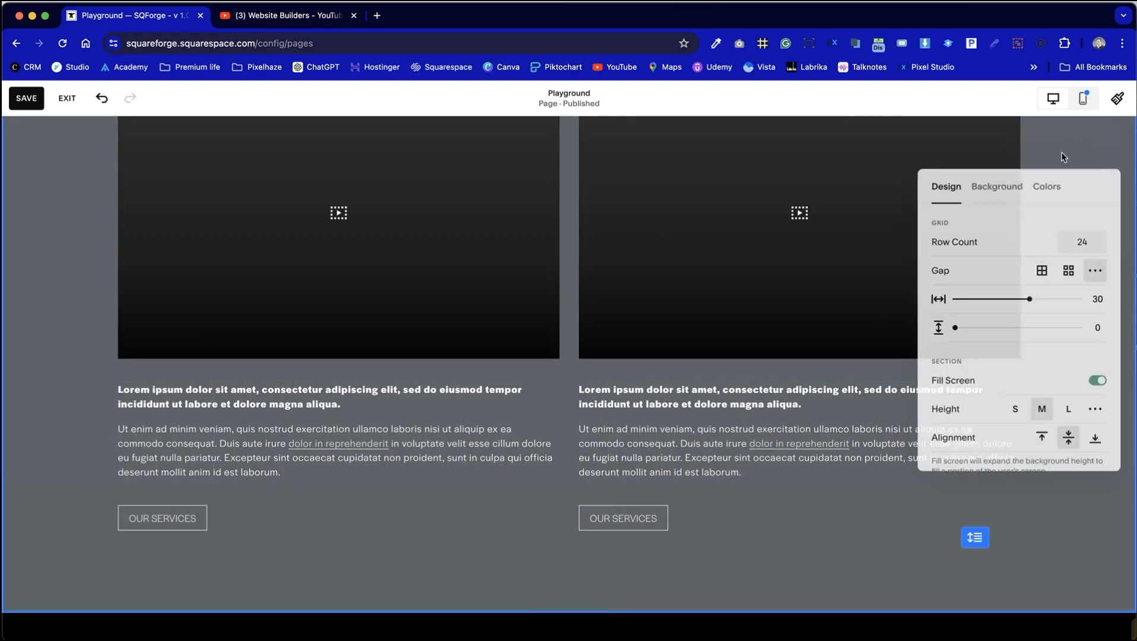
left_click_drag(1035, 297, 1055, 297)
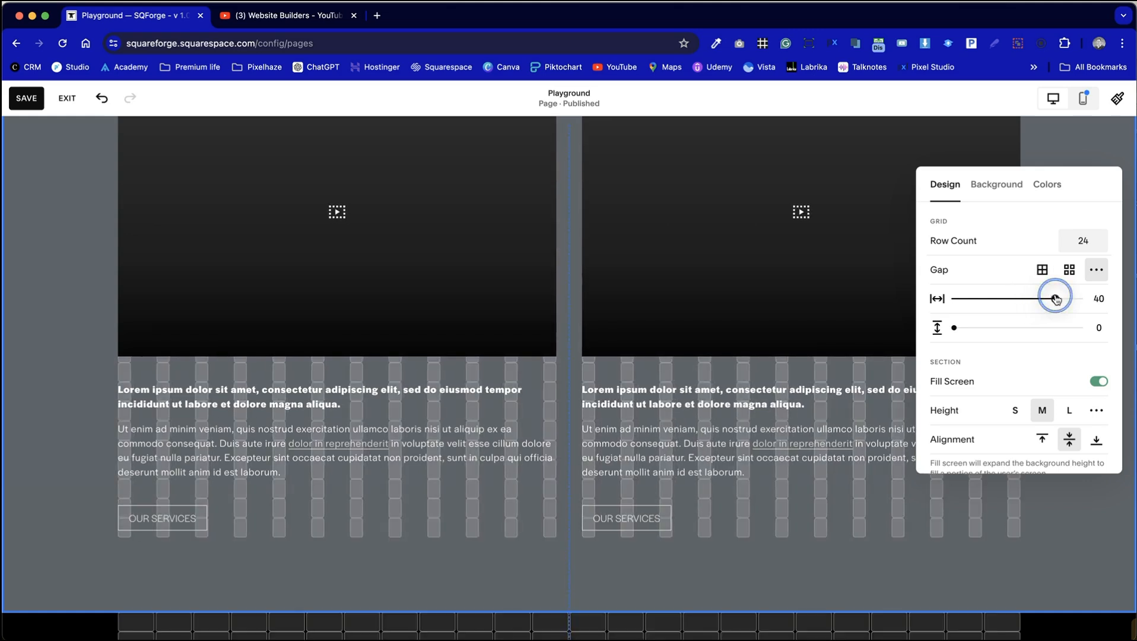
left_click(546, 452)
left_click(922, 517)
scroll(922, 517, "up", 4)
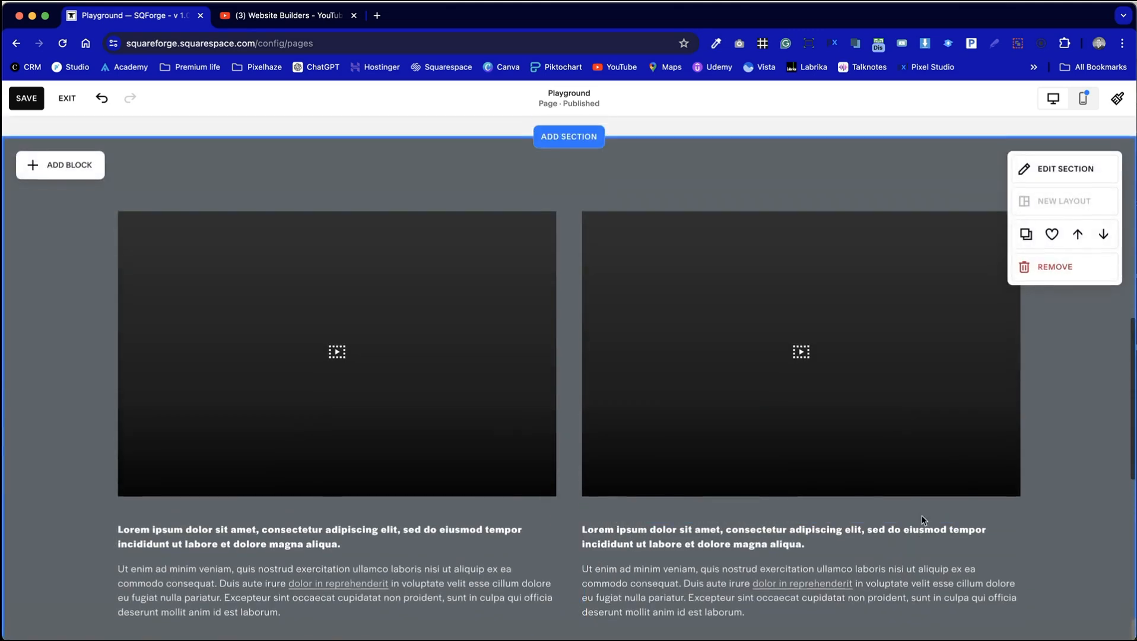
scroll(643, 480, "down", 7)
scroll(642, 479, "up", 4)
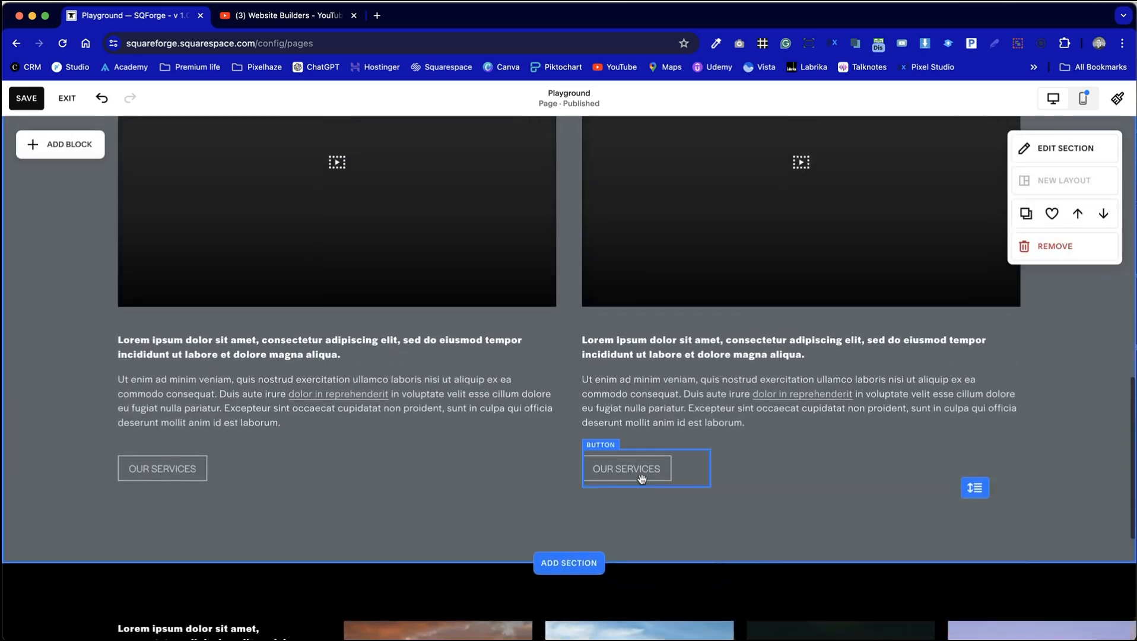
left_click(28, 100)
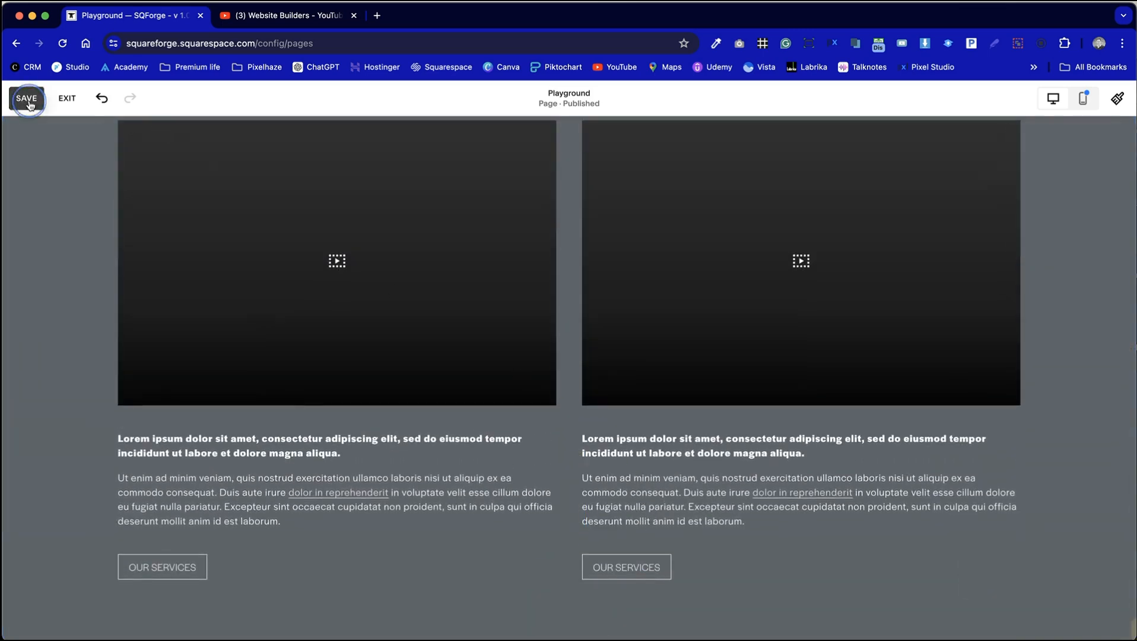
In the mobile layout, move the dark section's second video group down below the first button, and lower its text and button beneath the video
left_click(1084, 98)
scroll(602, 472, "down", 5)
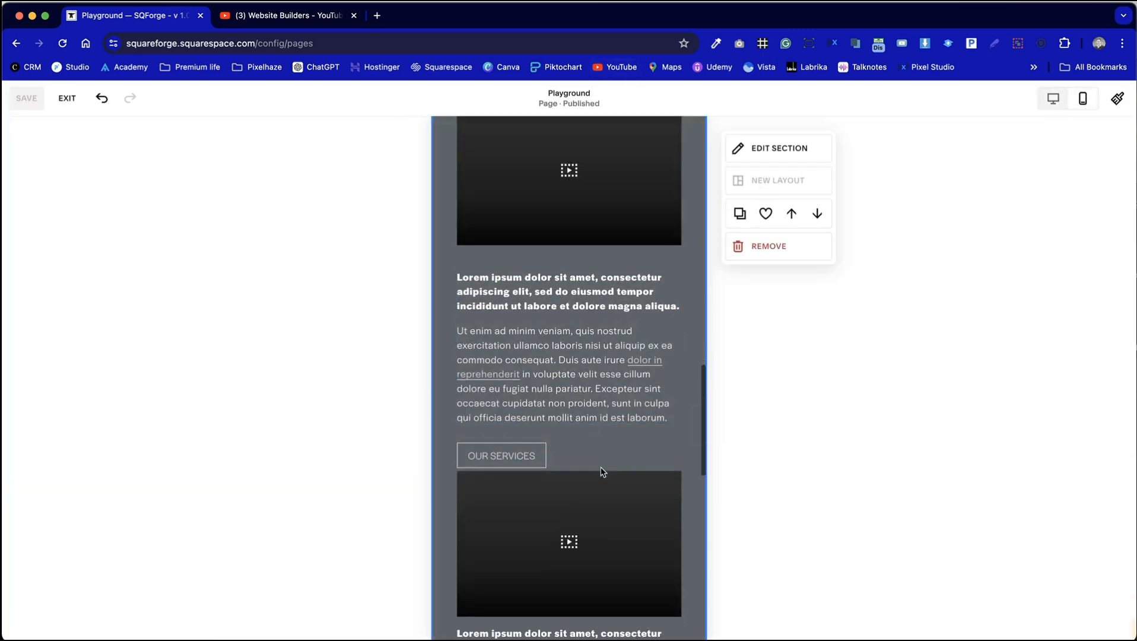
left_click_drag(582, 510, 495, 263)
scroll(496, 264, "up", 2)
scroll(641, 282, "down", 4)
left_click_drag(534, 340, 532, 365)
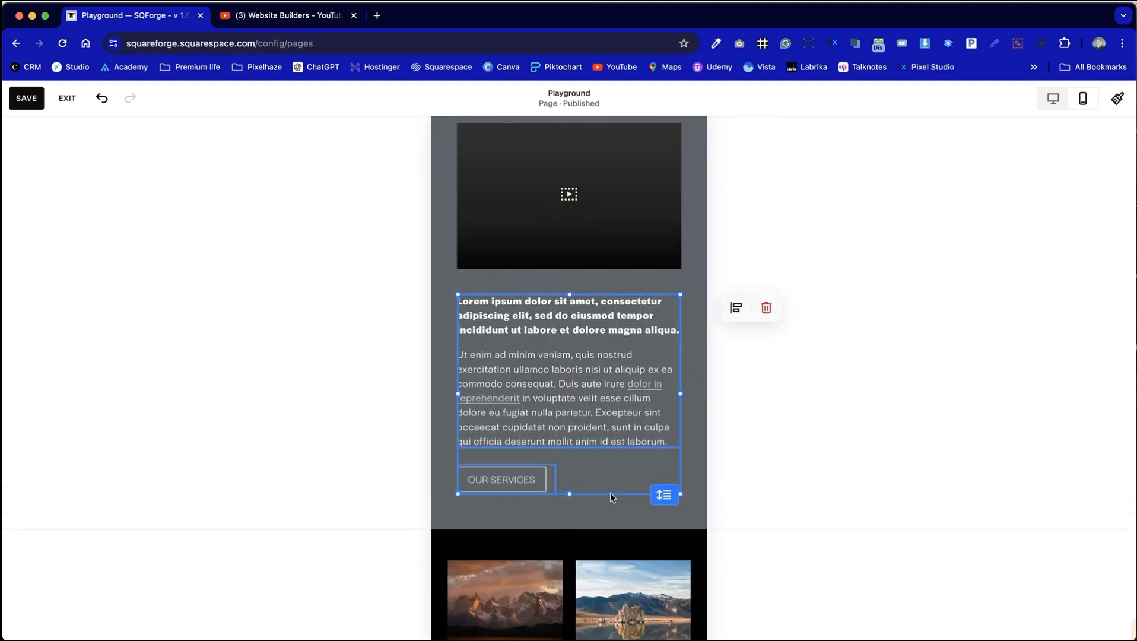
left_click(612, 499)
Review the block spacing throughout the mobile layout, return to the desktop layout, and save the page
scroll(615, 504, "up", 3)
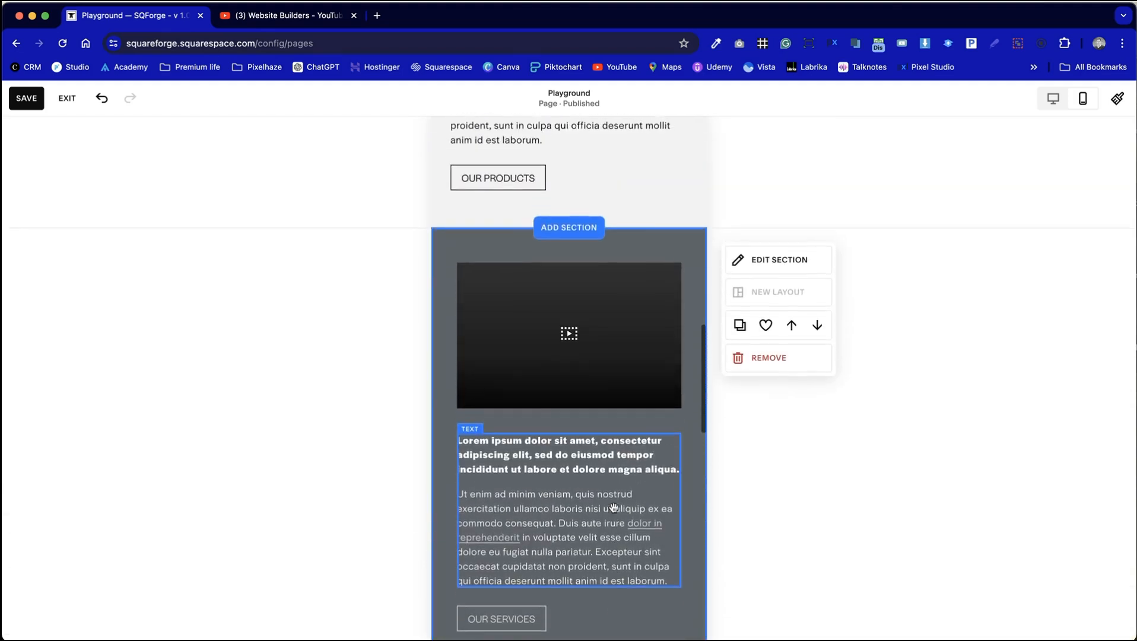
scroll(614, 509, "down", 10)
scroll(614, 508, "up", 7)
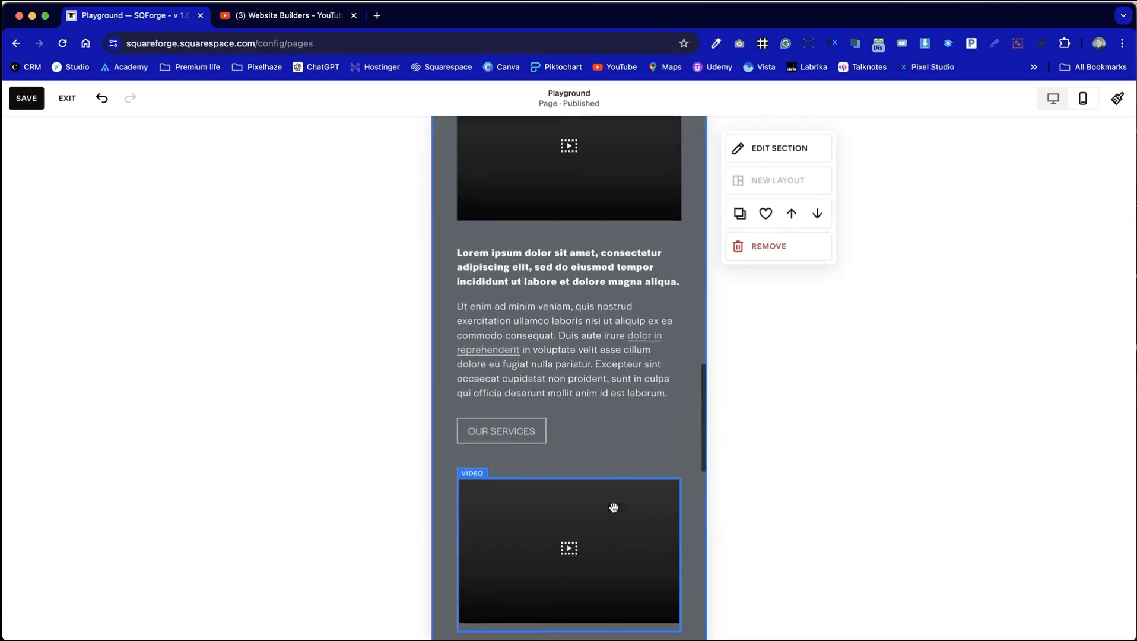
scroll(613, 508, "down", 5)
scroll(615, 509, "up", 9)
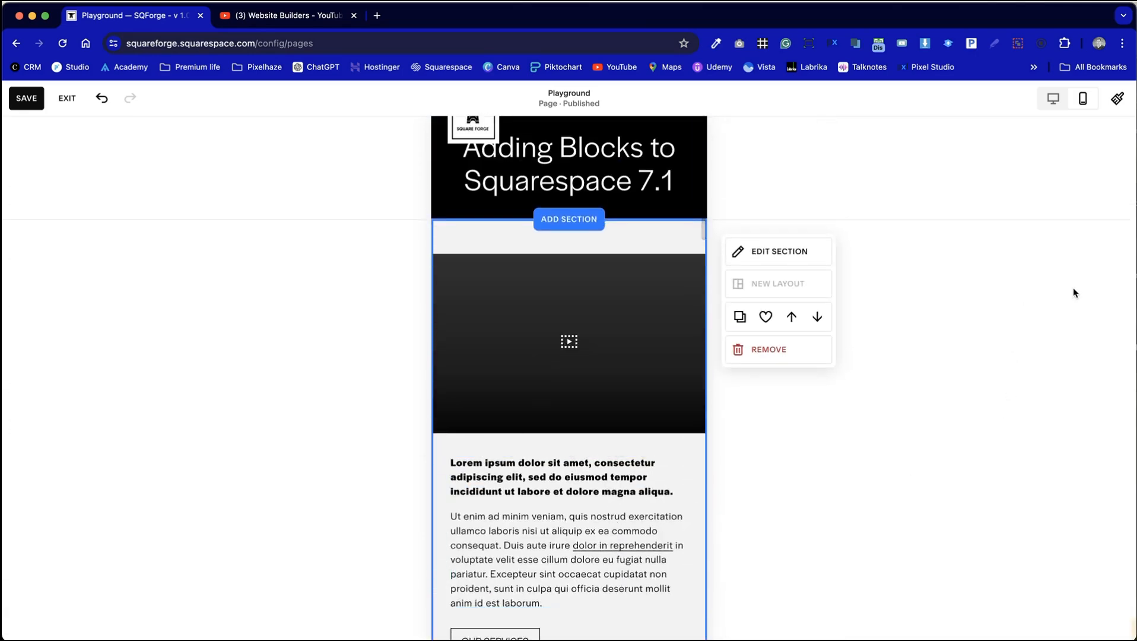
left_click(1054, 98)
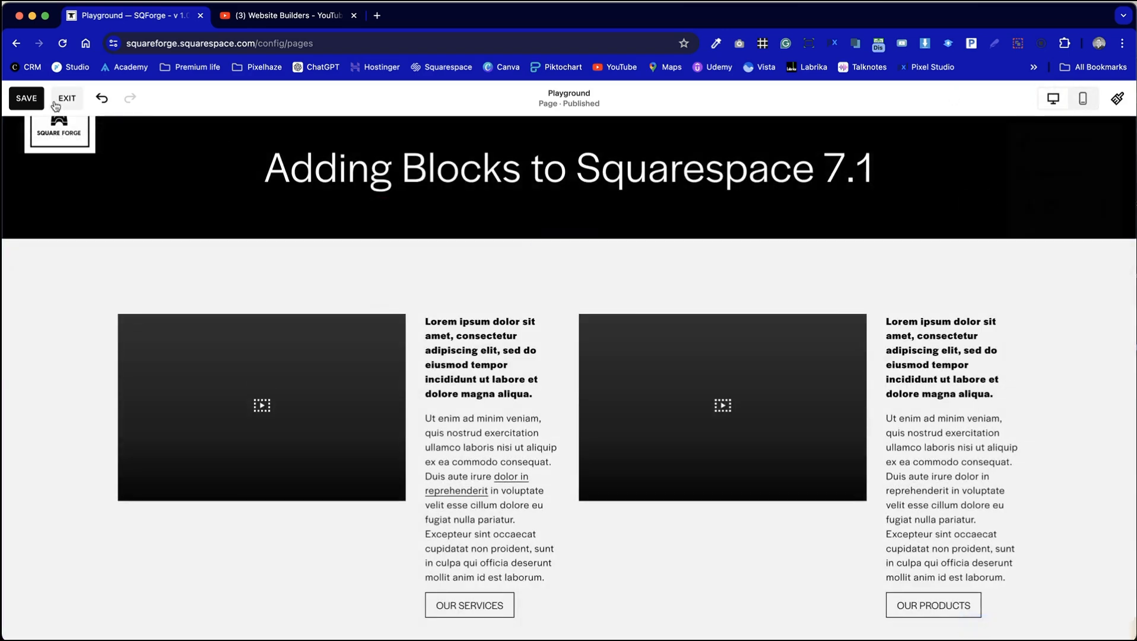
Switch to the Website Builders YouTube channel and copy the share link of "Create Eye-Popping Designs in Hostinger with Shapes"
left_click(284, 16)
scroll(596, 373, "down", 2)
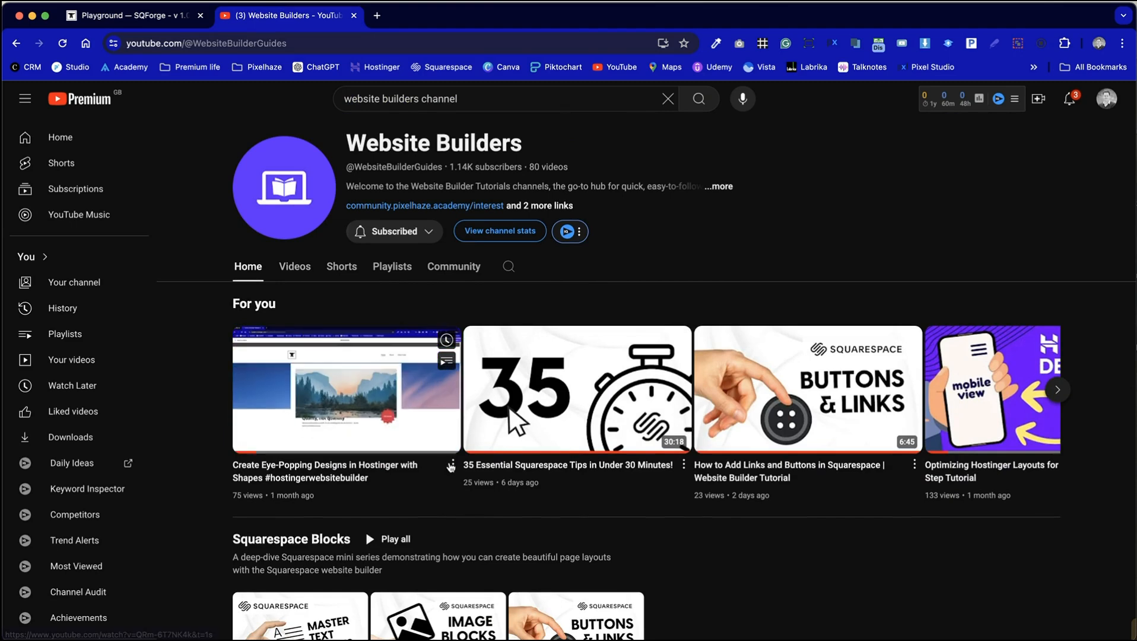
left_click(452, 466)
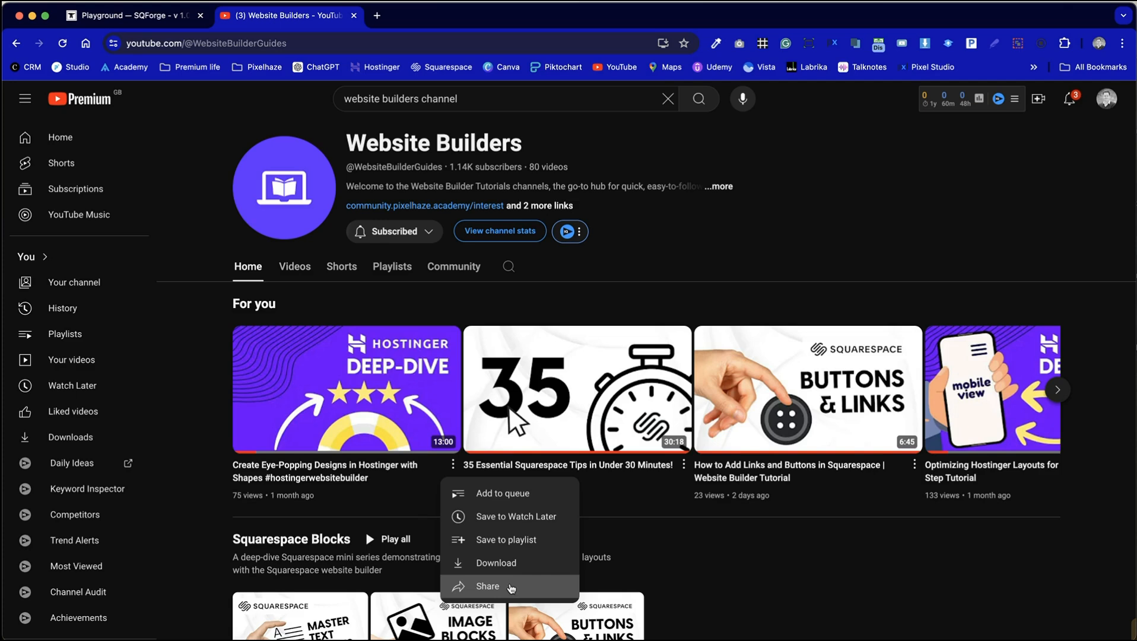
left_click(511, 588)
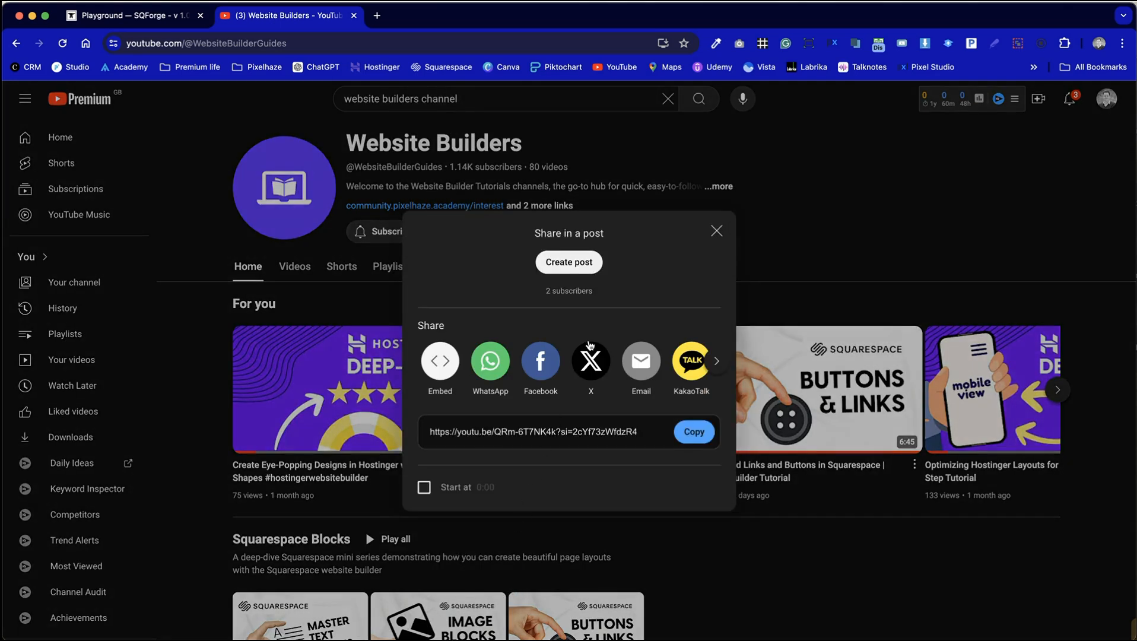
left_click(684, 433)
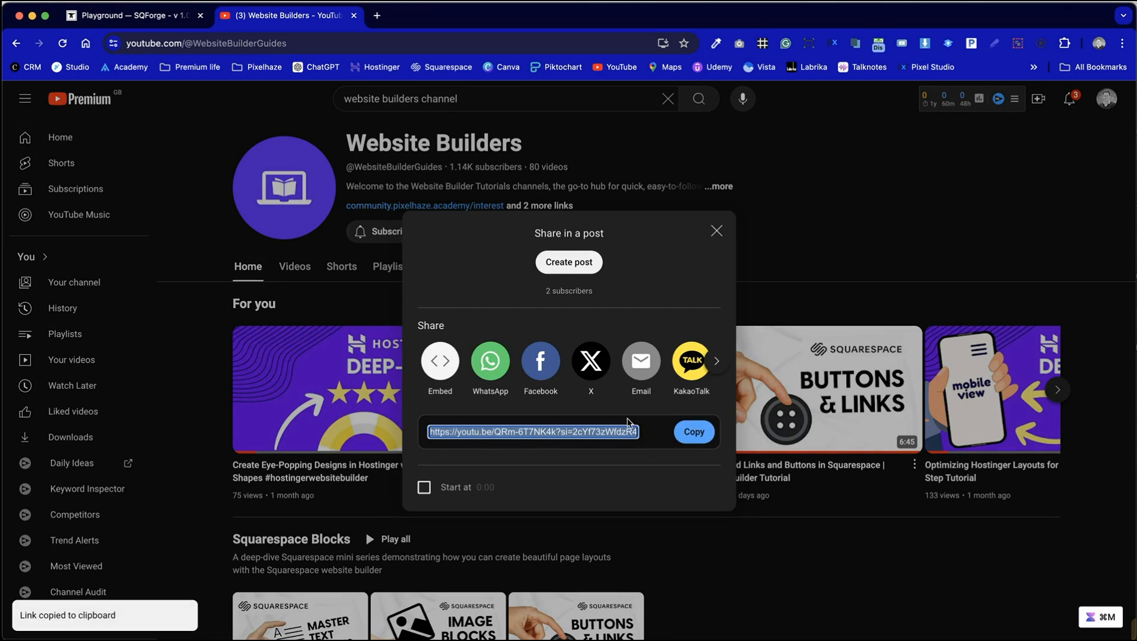
Return to Squarespace and add the copied Hostinger video link to the first video block of the light section
key("ctrl+shift+Tab")
double_click(257, 381)
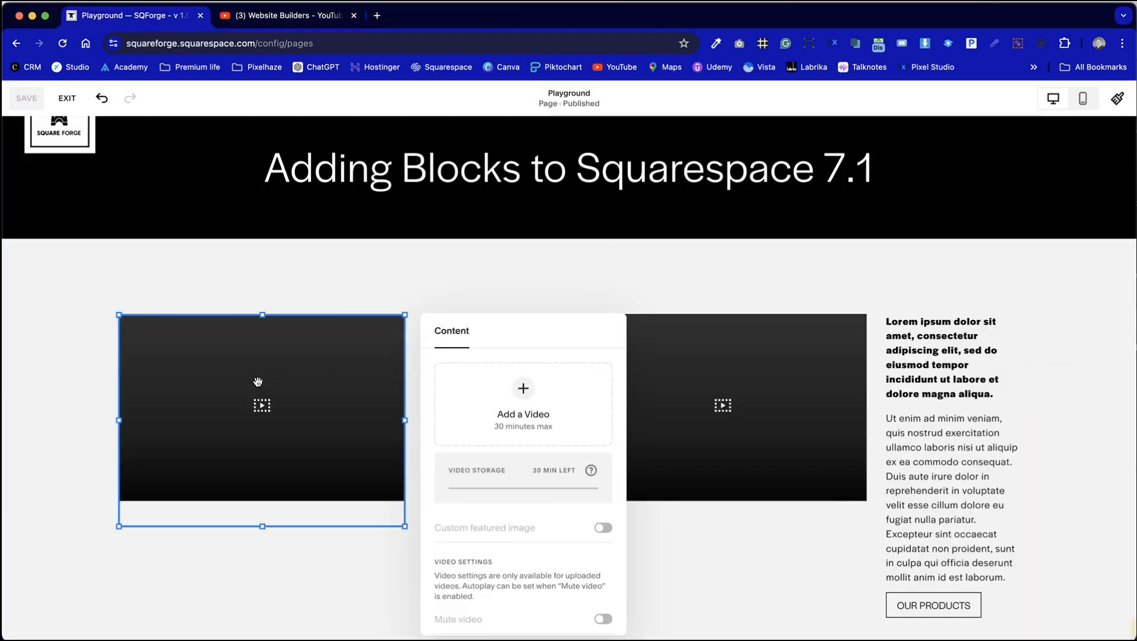
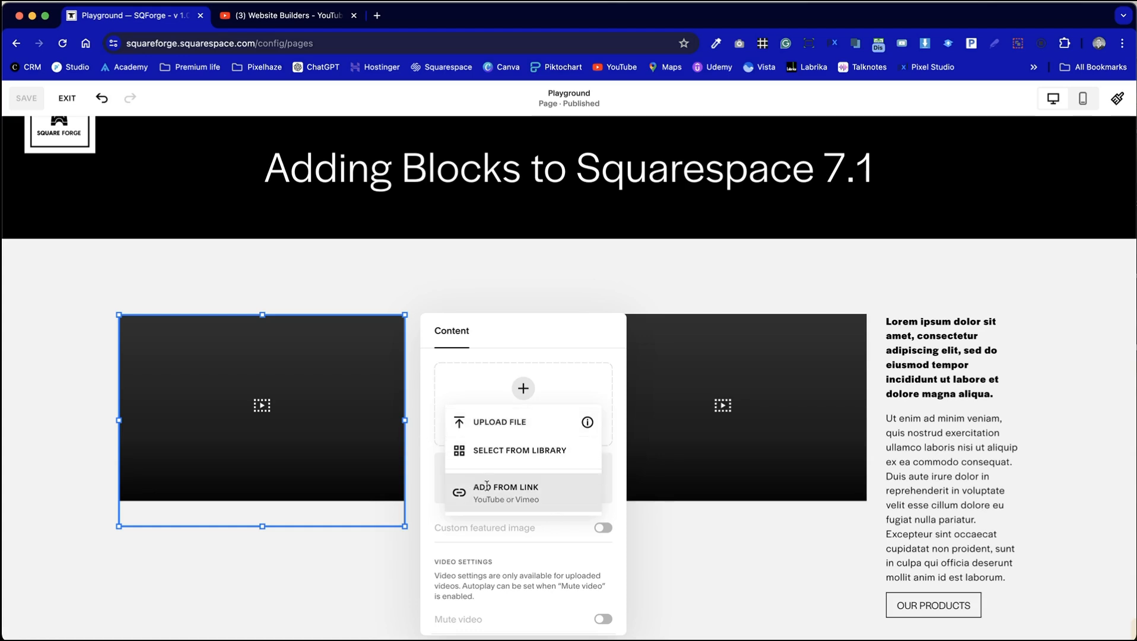
left_click(517, 493)
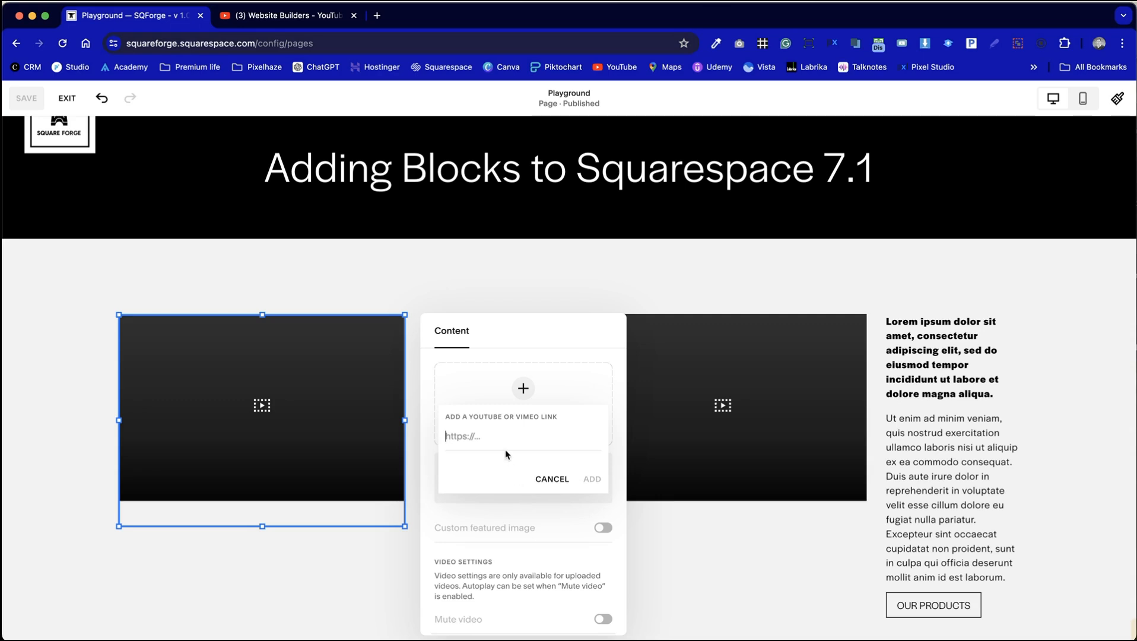
type("QRm-6T7NK4k?si=2cYf73zWfdzR45_v")
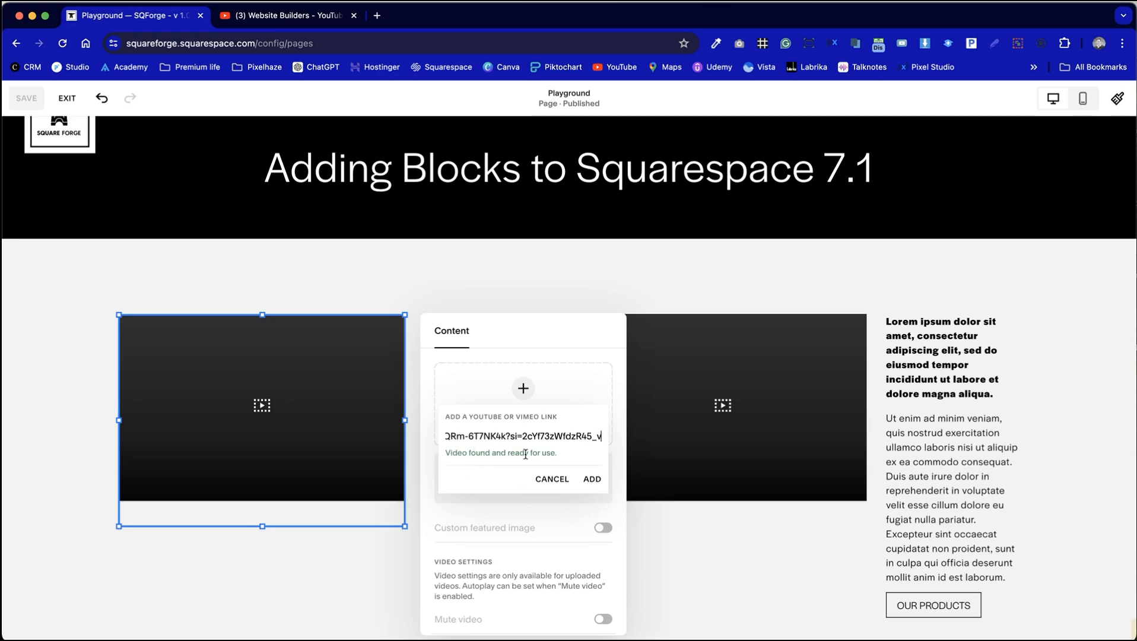
left_click_drag(446, 453, 555, 453)
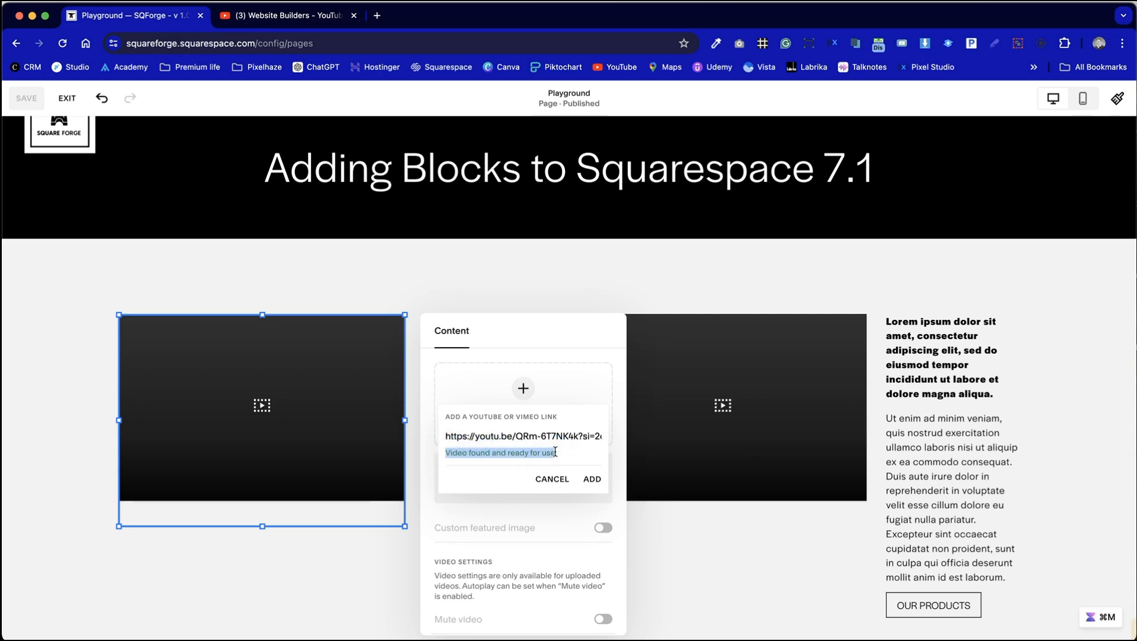
left_click(572, 452)
left_click(590, 481)
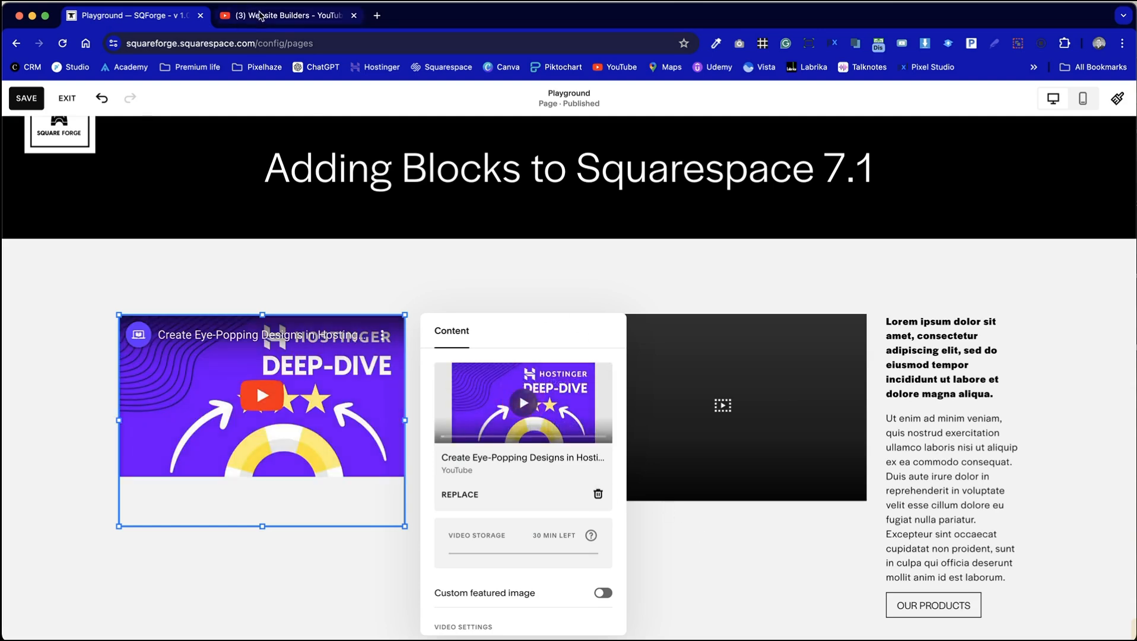
Close the share window still open on the YouTube channel, return to Squarespace, and close the first video block's settings
left_click(259, 15)
left_click(775, 242)
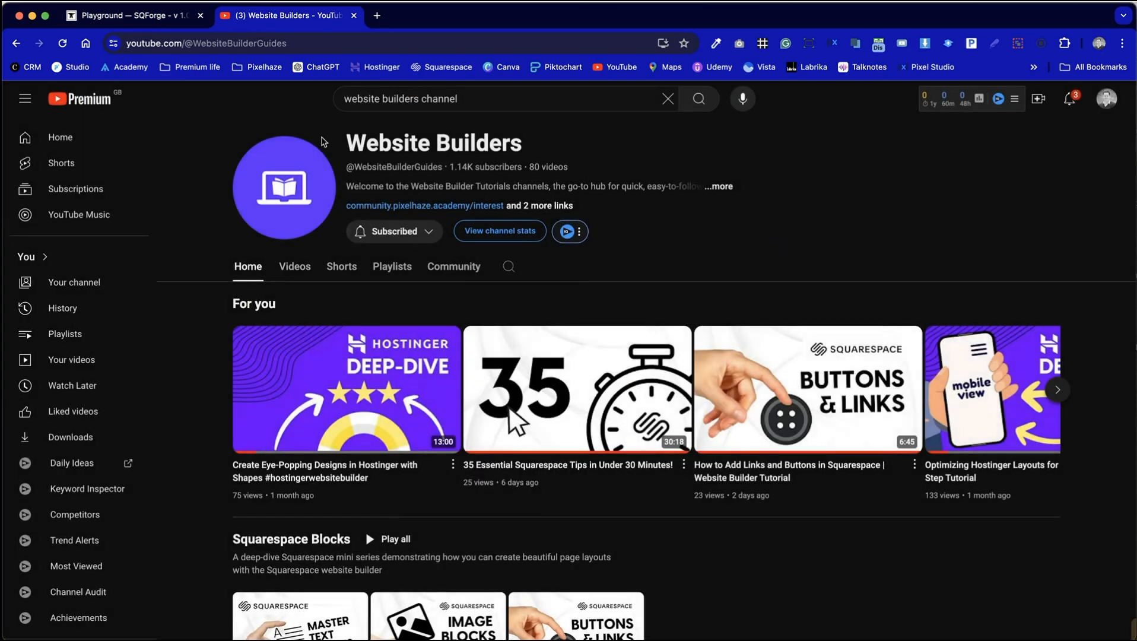
left_click(152, 22)
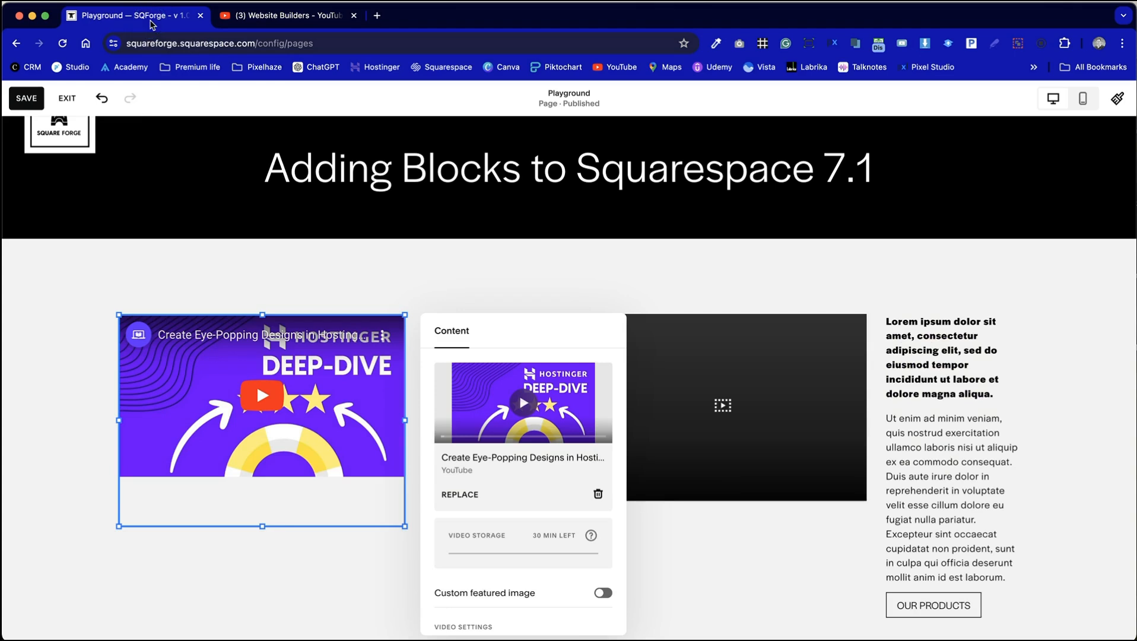
left_click(508, 286)
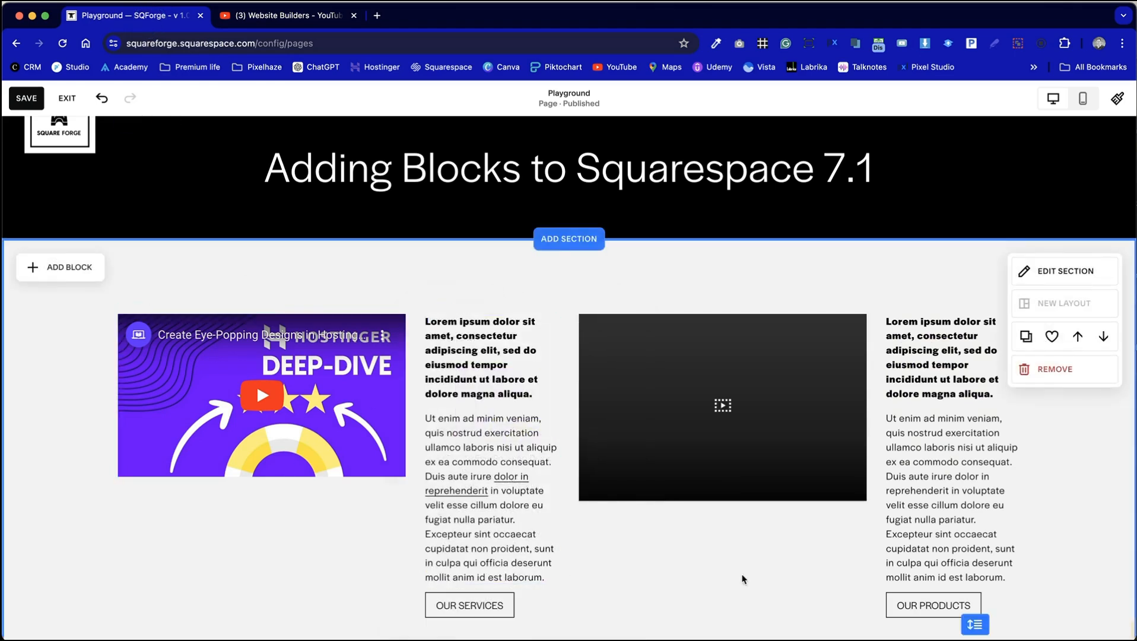
Open the YouTube or Vimeo link entry for the light section's second video block
scroll(742, 579, "down", 1)
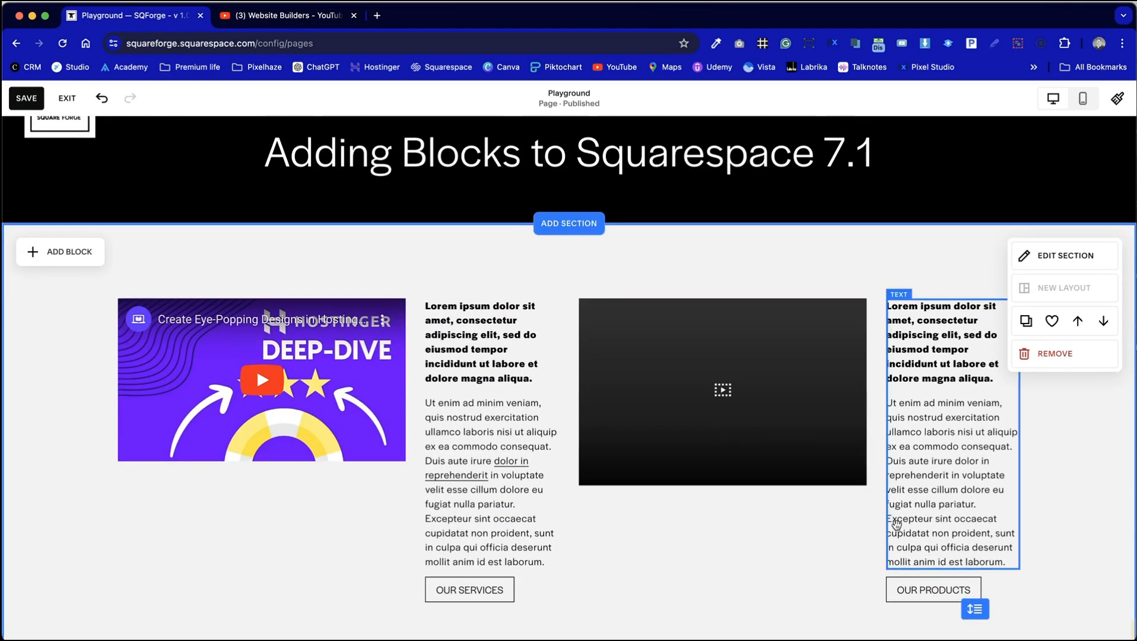
double_click(784, 423)
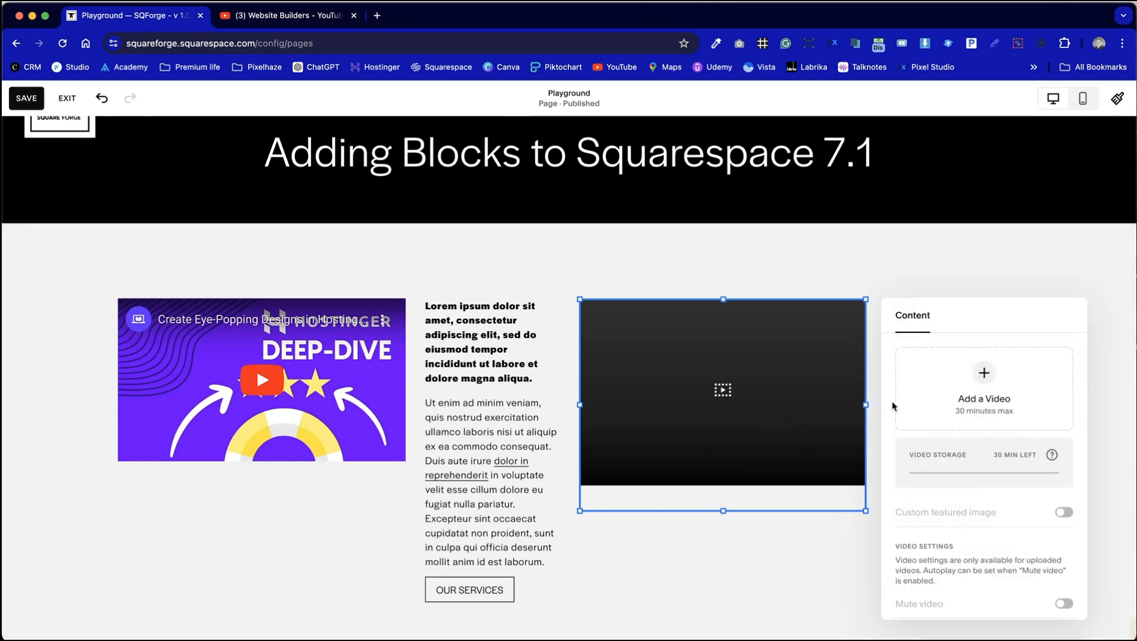
left_click(997, 376)
left_click(976, 468)
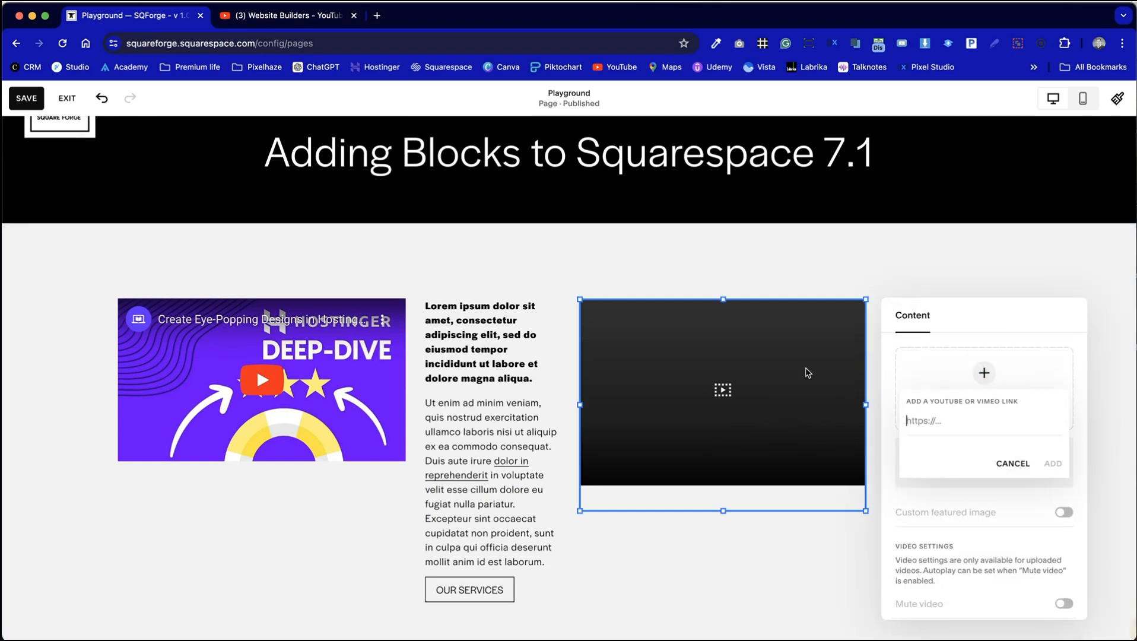
Switch to the YouTube channel and copy the share link of "35 Essential Squarespace Tips in Under 30 Minutes!"
key("ctrl+Tab")
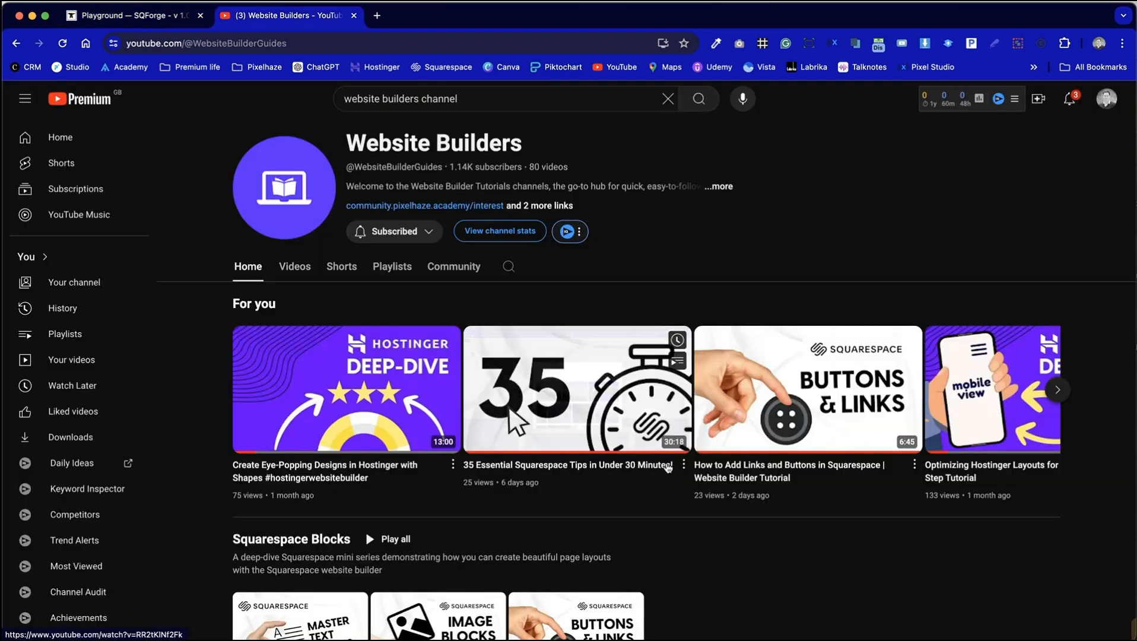
left_click(682, 465)
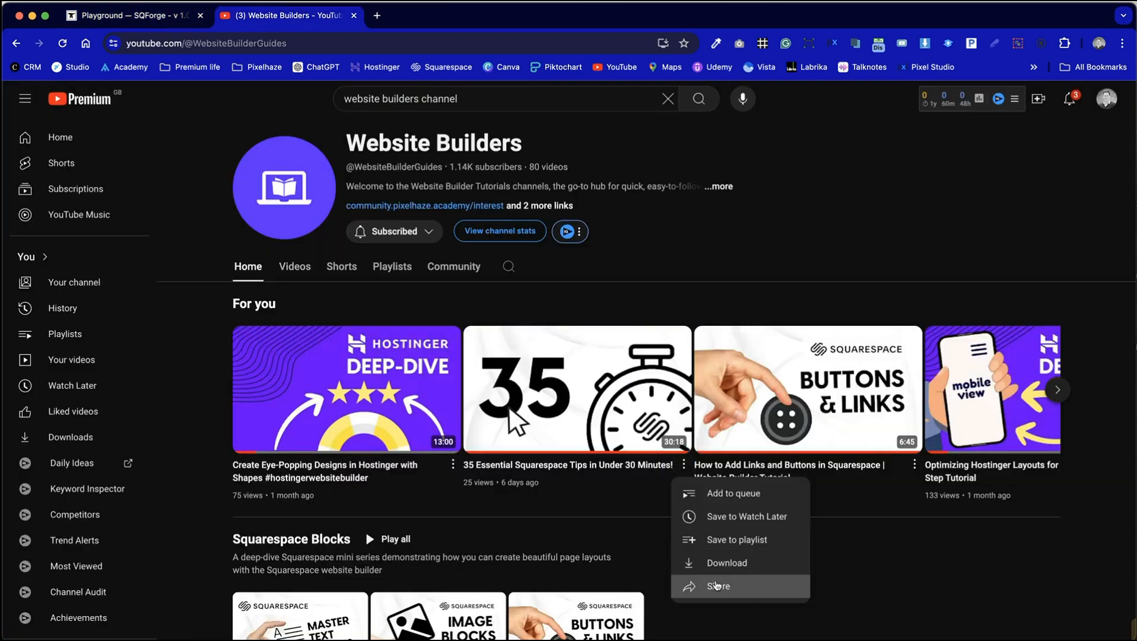
left_click(701, 587)
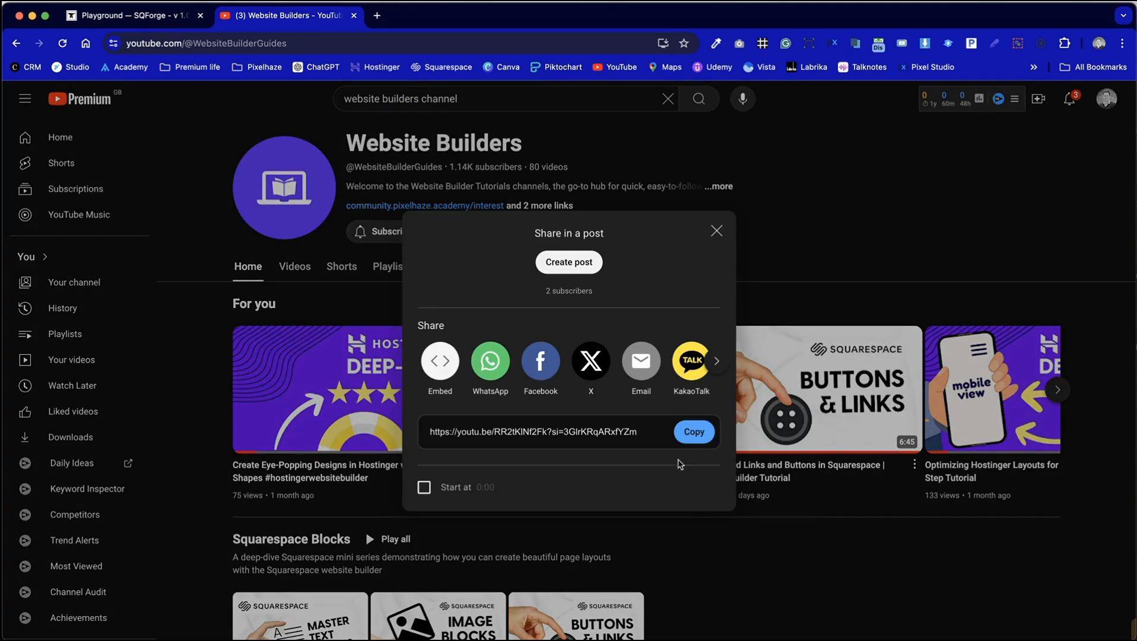
left_click(683, 438)
Back in Squarespace, add the copied Squarespace tips video link to the second video block and close its settings
key("ctrl+Tab")
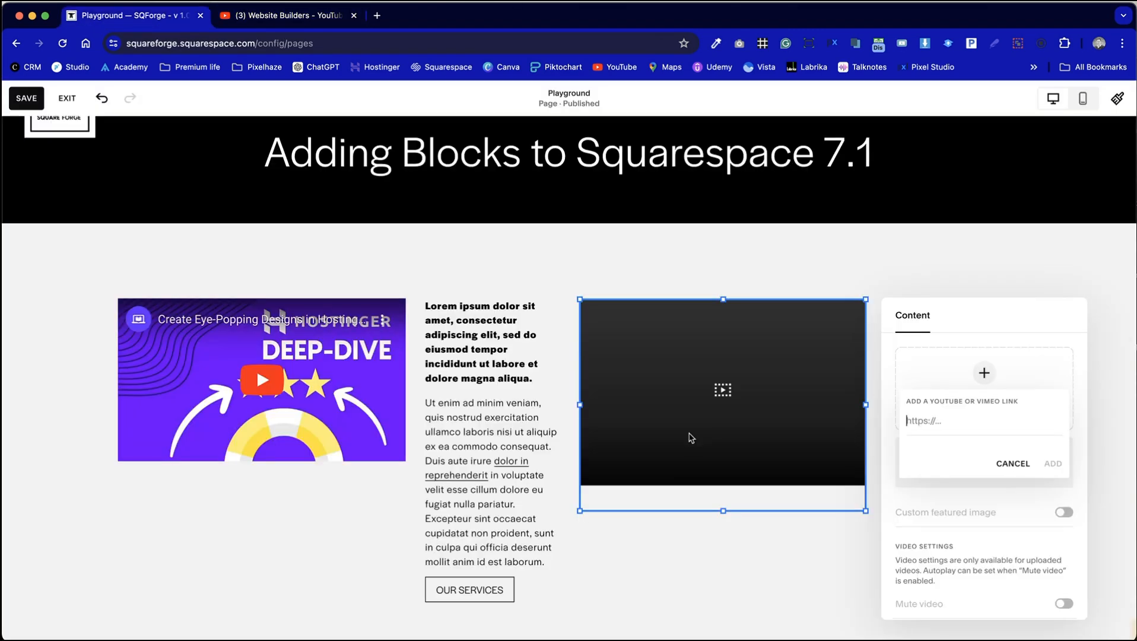
key("super+v")
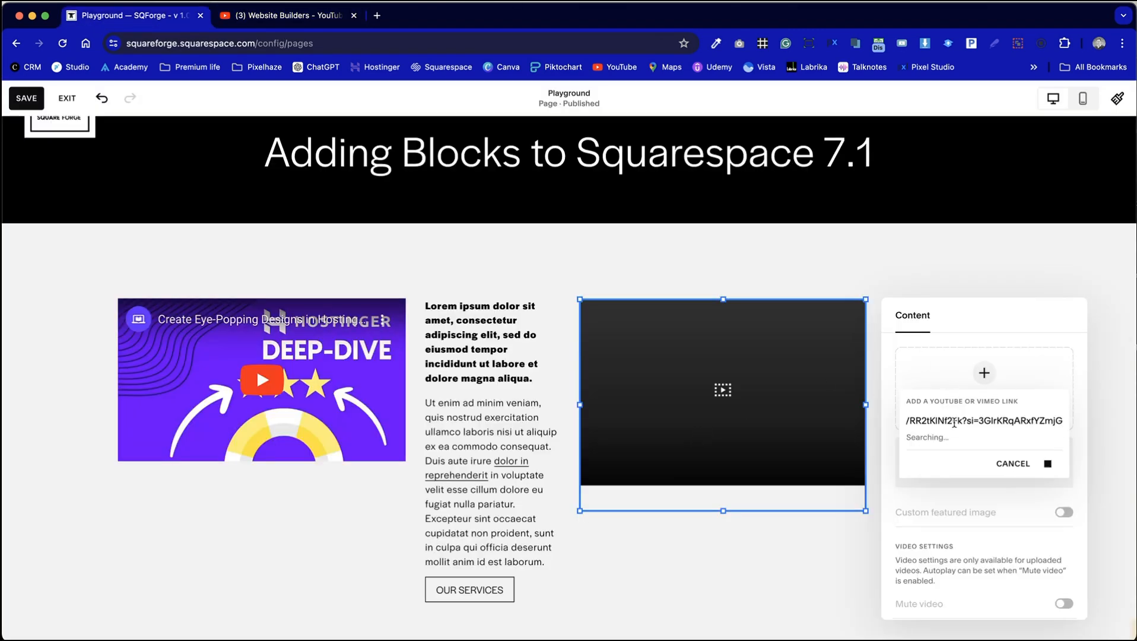
left_click(1053, 463)
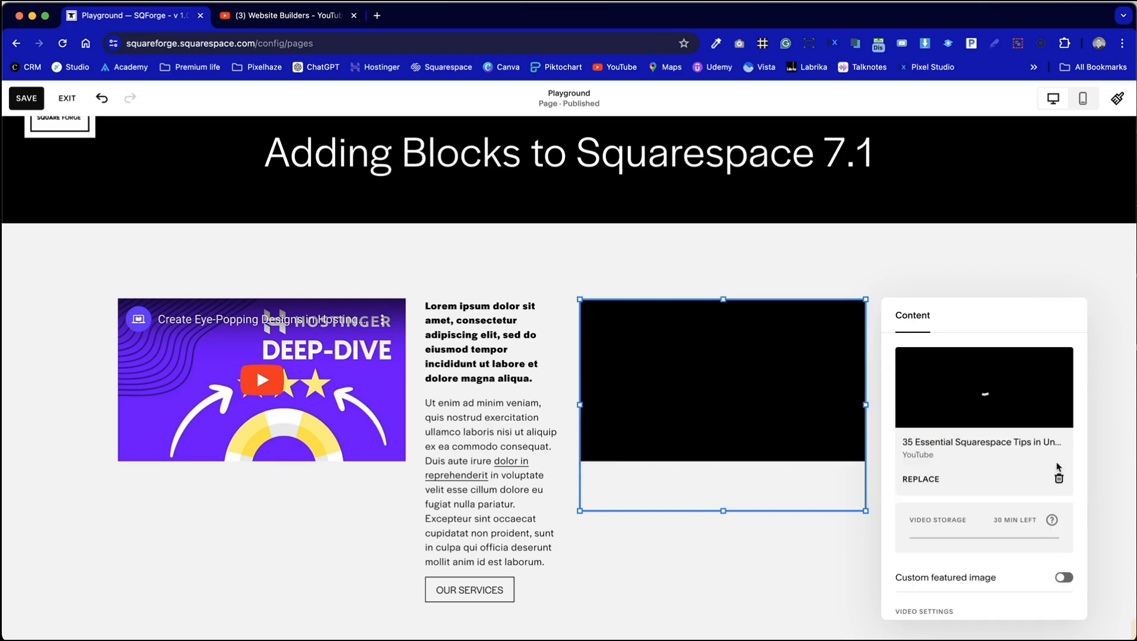
left_click(706, 579)
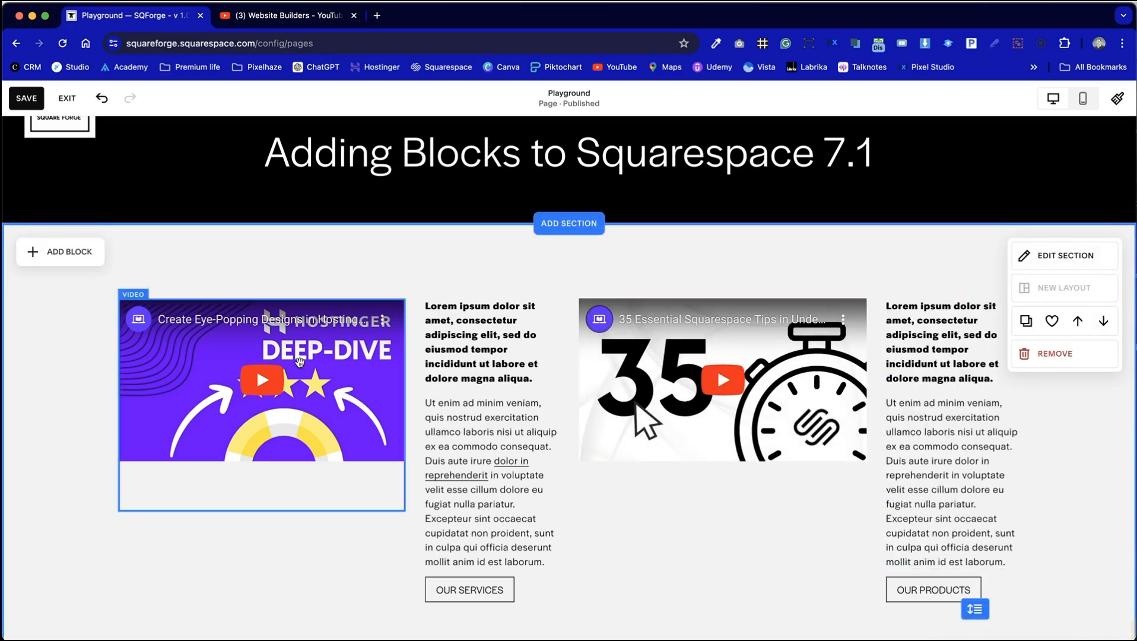
Add the copied Squarespace tips video link to the second video block in the dark grey section
scroll(768, 553, "down", 10)
scroll(736, 580, "up", 4)
scroll(739, 584, "down", 2)
left_click(749, 419)
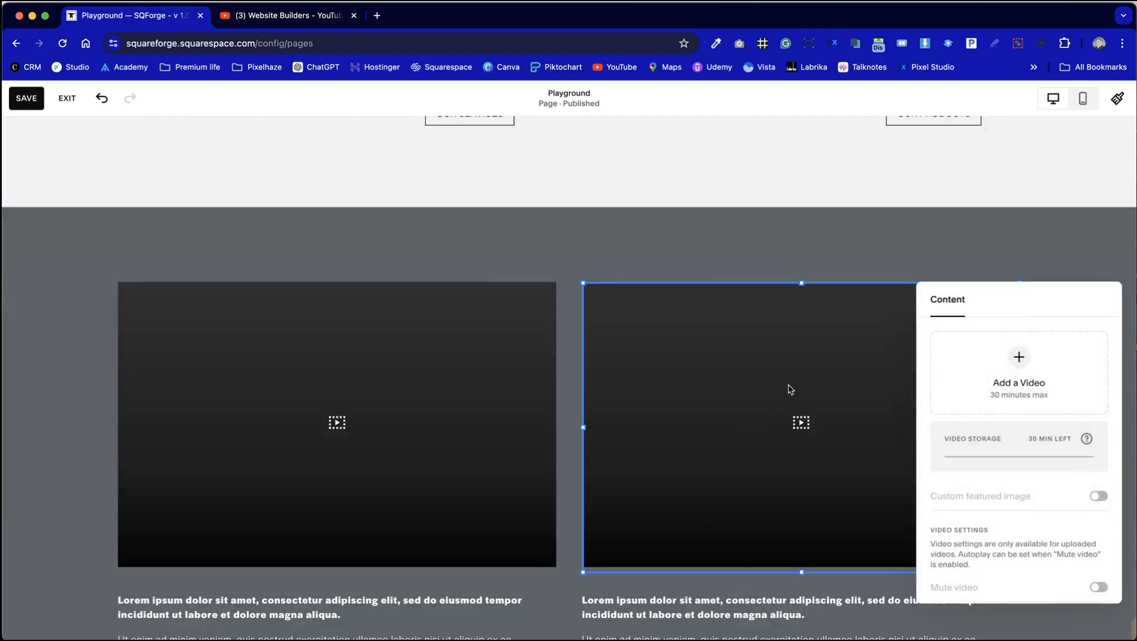
left_click(1017, 362)
left_click(1027, 443)
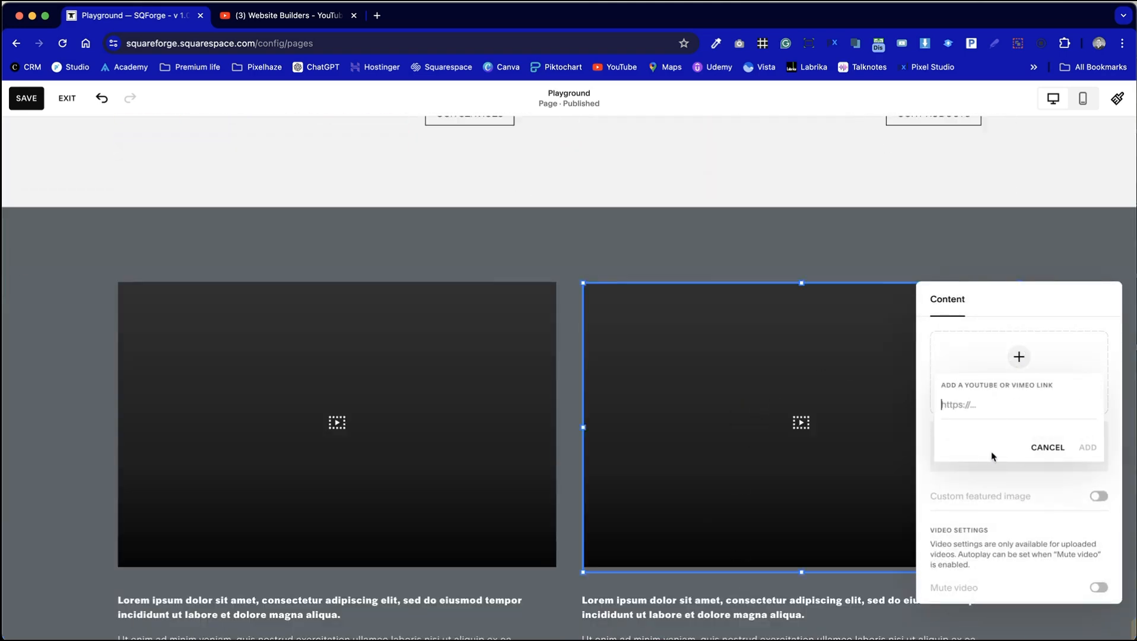
key("super+v")
left_click(1087, 449)
Add the same Squarespace tips video link to the dark section's first video block and close its settings
scroll(449, 375, "down", 4)
left_click(414, 272)
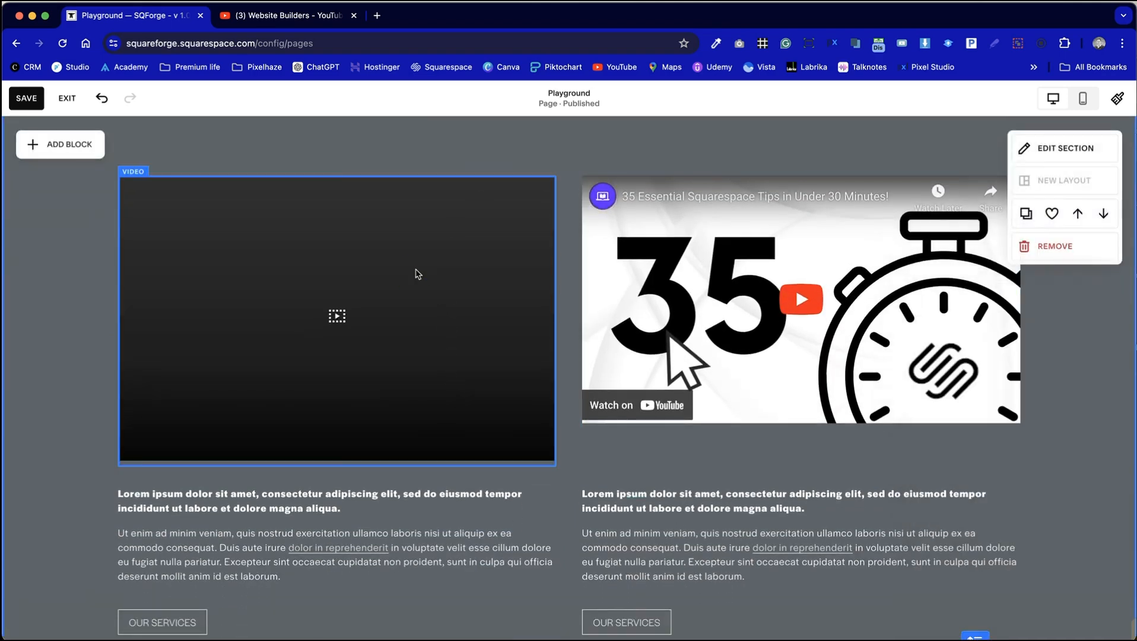
left_click(678, 241)
left_click(704, 355)
key("super+v")
left_click(740, 342)
left_click(69, 265)
Shorten both video blocks in the dark section so their frames fit the video thumbnails
left_click(352, 345)
left_click_drag(337, 465, 344, 392)
left_click(711, 427)
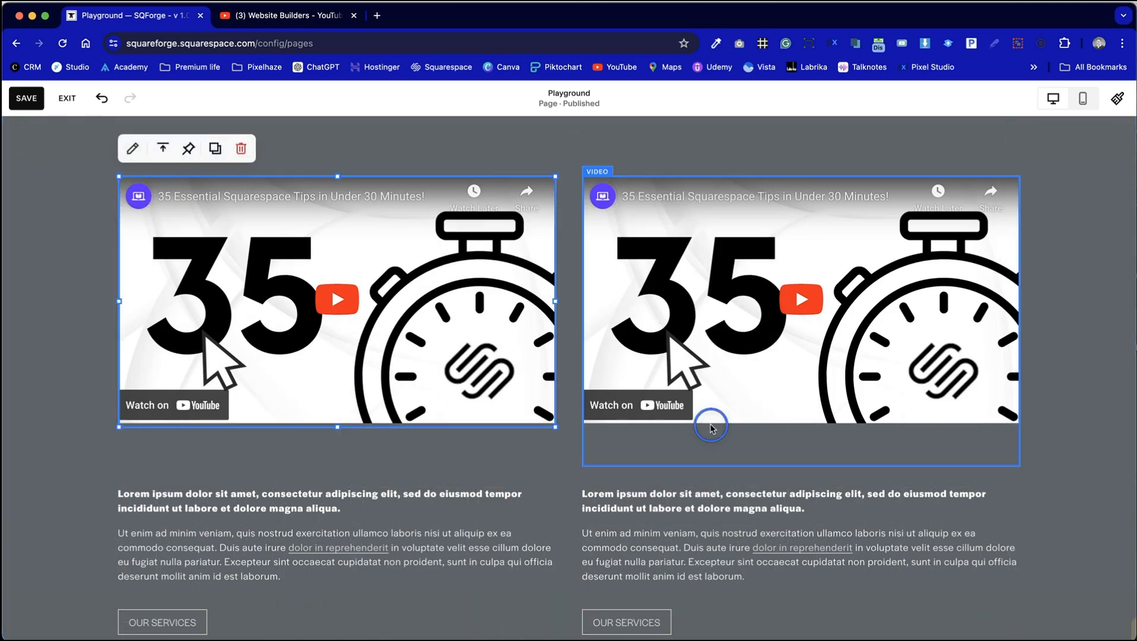
left_click_drag(801, 466, 781, 401)
left_click(458, 459)
Select both text blocks and their Our Services buttons and move them up closer beneath the videos
scroll(456, 459, "down", 2)
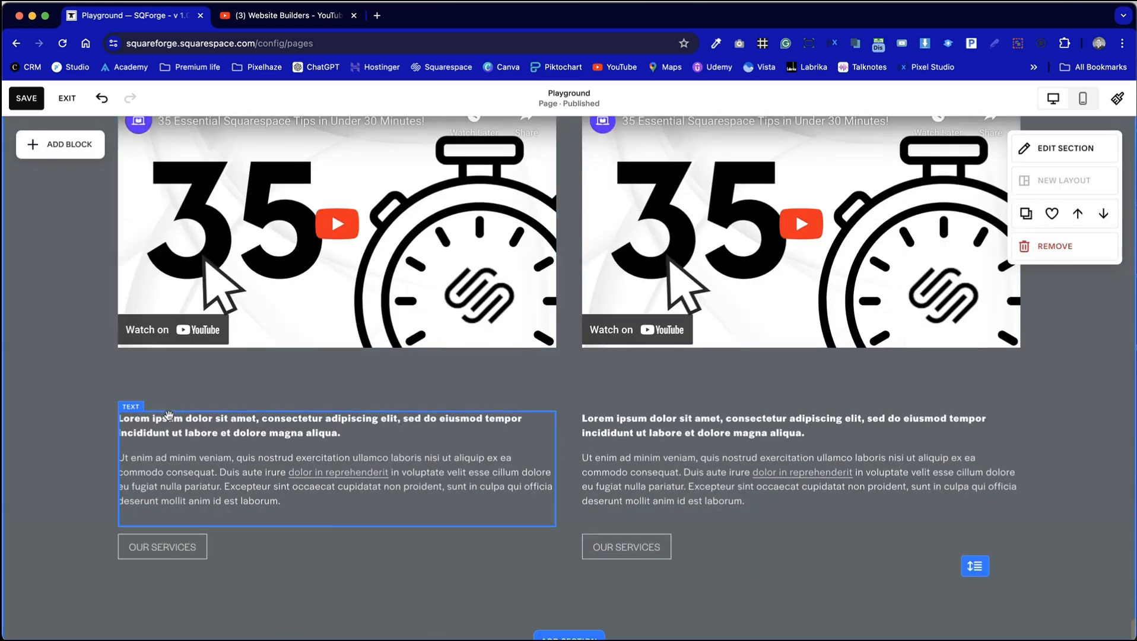
left_click(155, 412)
left_click(309, 394)
left_click_drag(128, 380, 739, 552)
left_click_drag(700, 500, 701, 463)
left_click(715, 585)
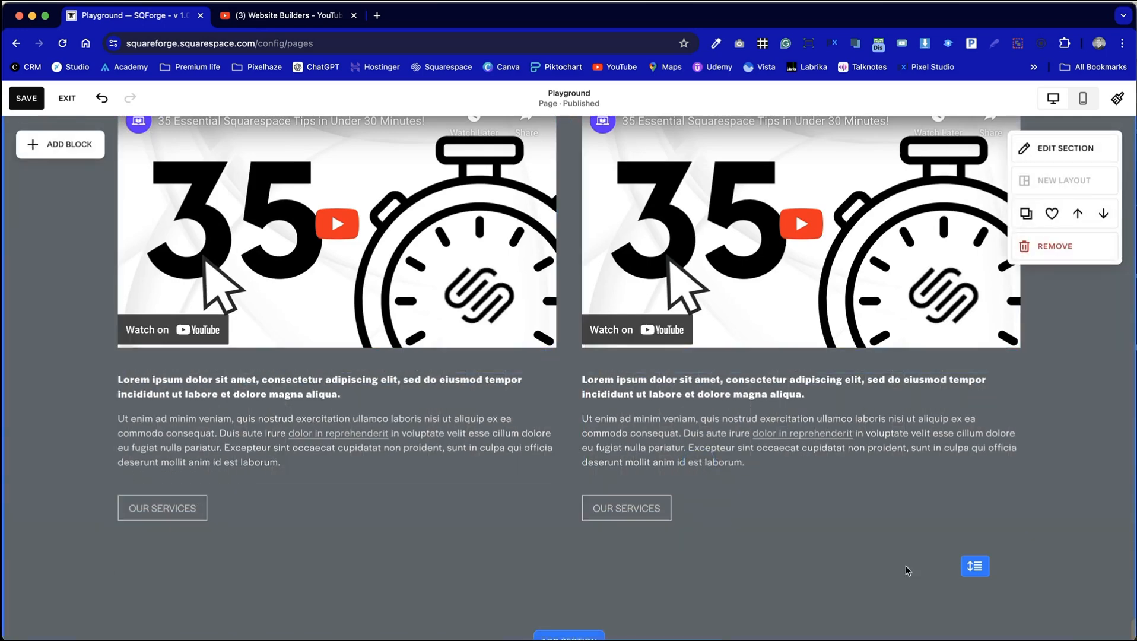
Switch the page editor to the mobile layout and go to the dark video section
scroll(1035, 509, "up", 5)
scroll(1035, 509, "up", 6)
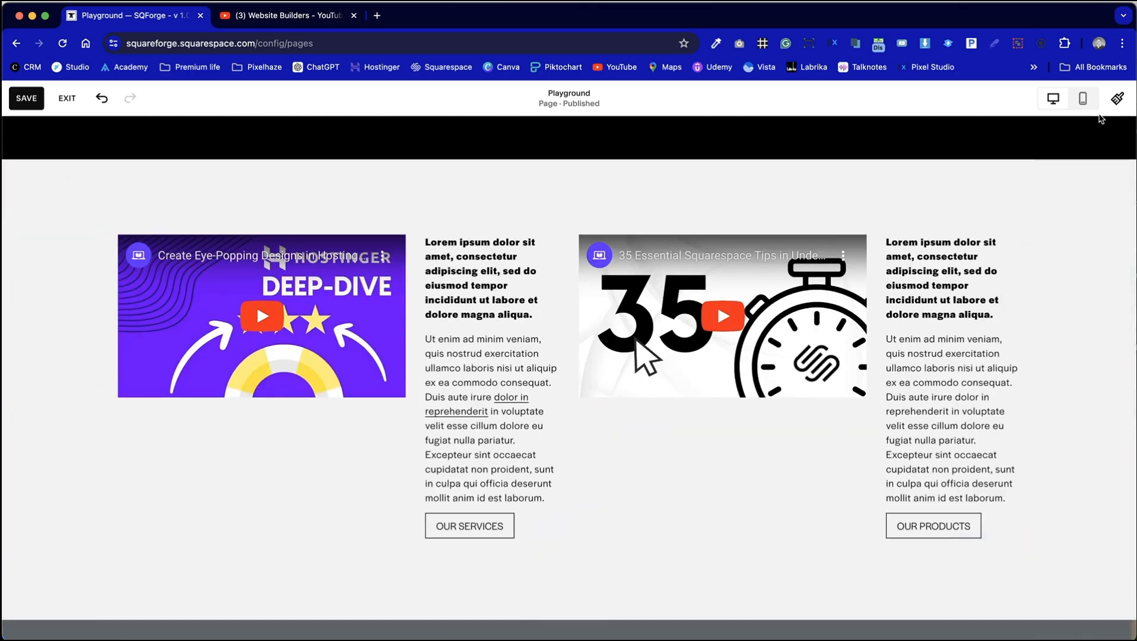
left_click(1083, 99)
scroll(580, 419, "down", 1)
scroll(580, 419, "down", 12)
scroll(580, 419, "down", 4)
In the dark section's mobile layout, move each text block and its Our Services button up closer to the video above
left_click(608, 399)
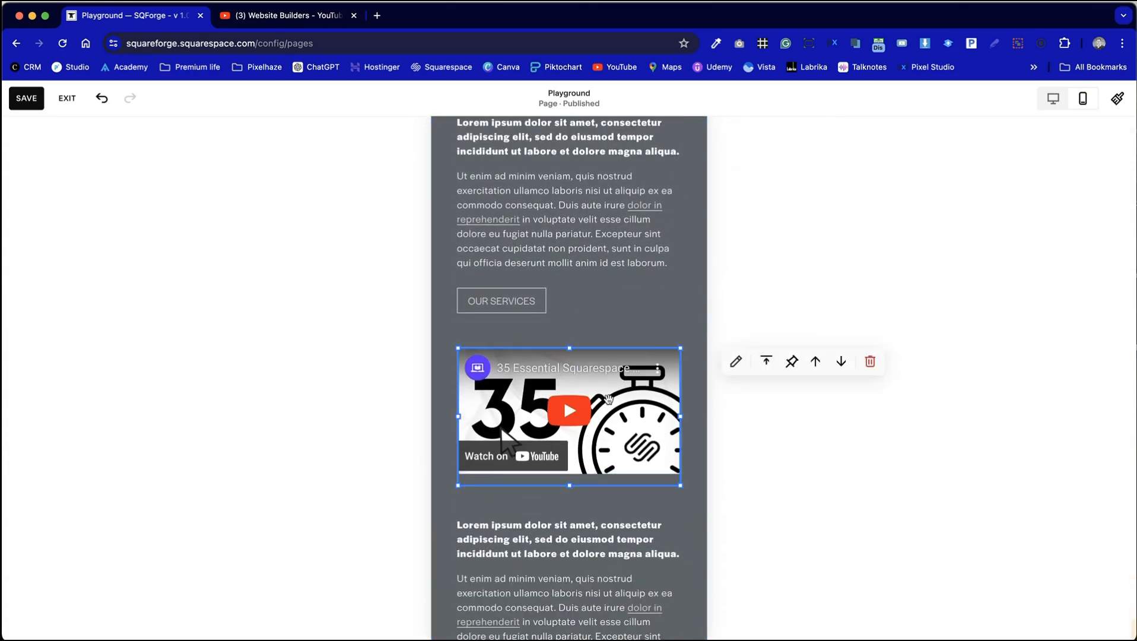
scroll(537, 428, "up", 4)
left_click_drag(566, 254, 565, 255)
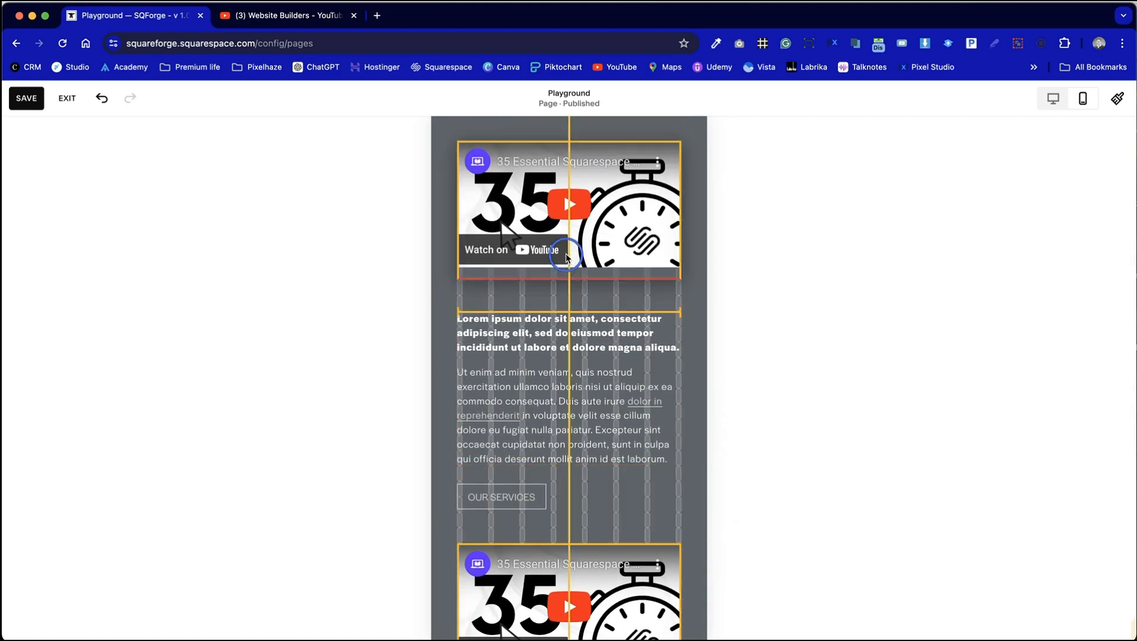
left_click(601, 343)
scroll(601, 343, "down", 2)
left_click(617, 430)
scroll(642, 434, "down", 1)
scroll(641, 434, "up", 2)
left_click_drag(643, 432, 515, 284)
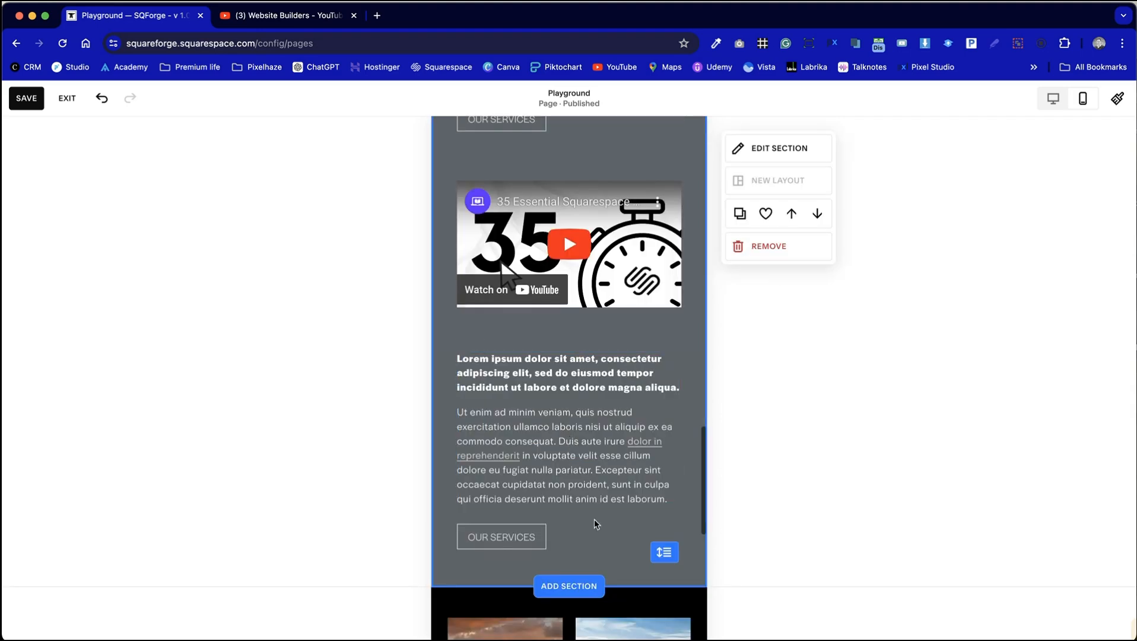
left_click_drag(595, 529, 512, 358)
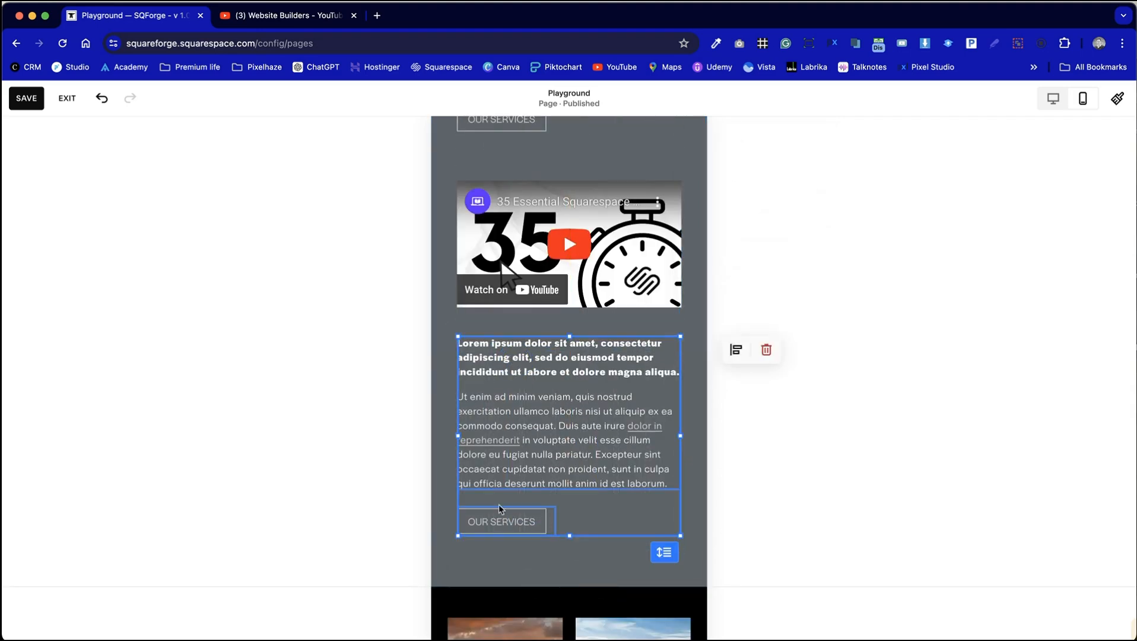
left_click(513, 567)
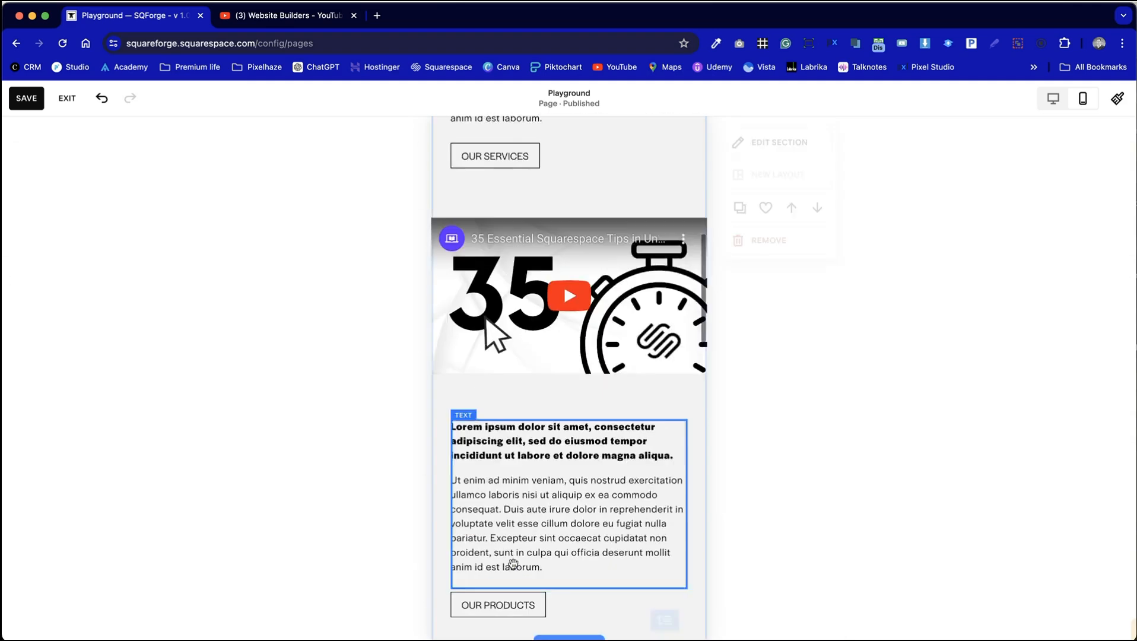
In the light section's mobile layout, move the first text block and its Our Services button up closer to the video
scroll(534, 561, "down", 1)
left_click_drag(579, 553, 500, 351)
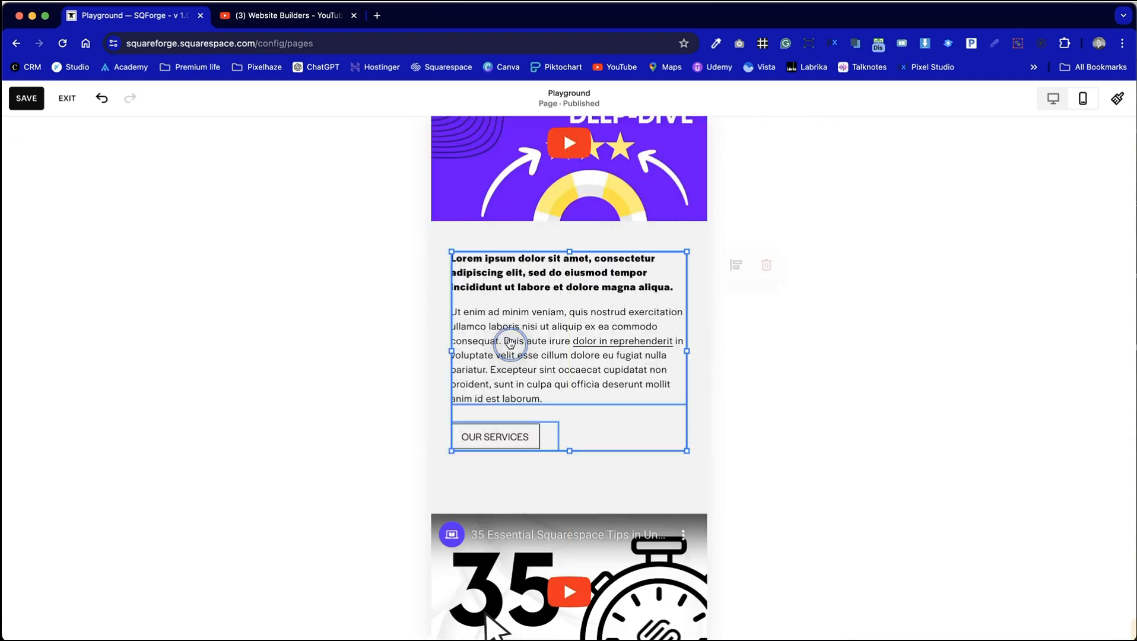
Return the page to desktop view and duplicate the grey section holding two videos with text and buttons
left_click(590, 467)
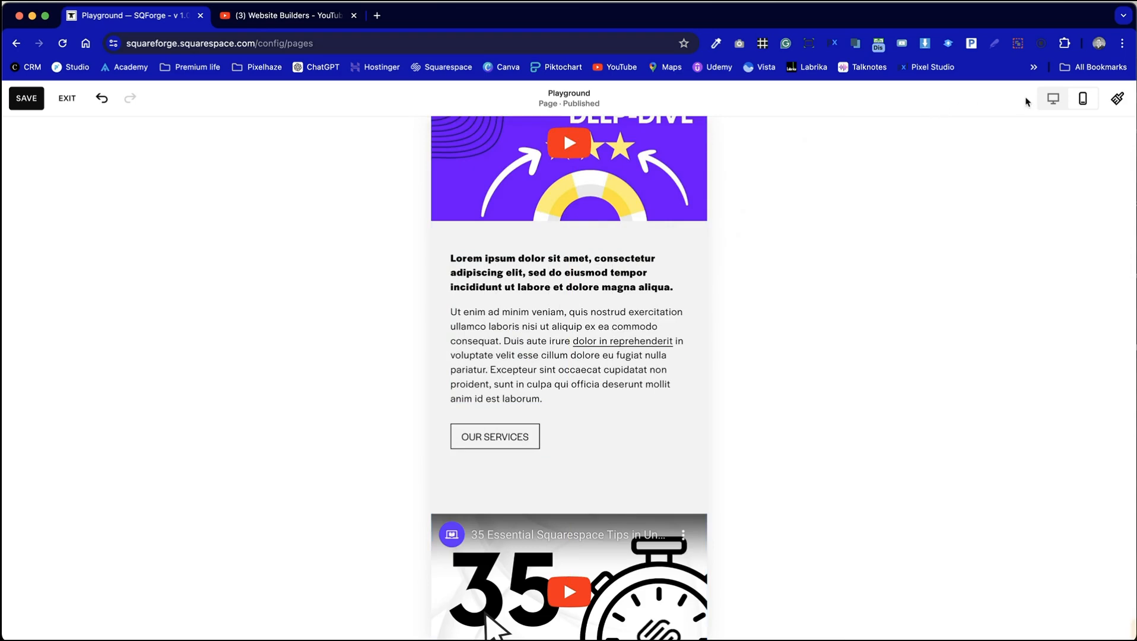
left_click(1053, 101)
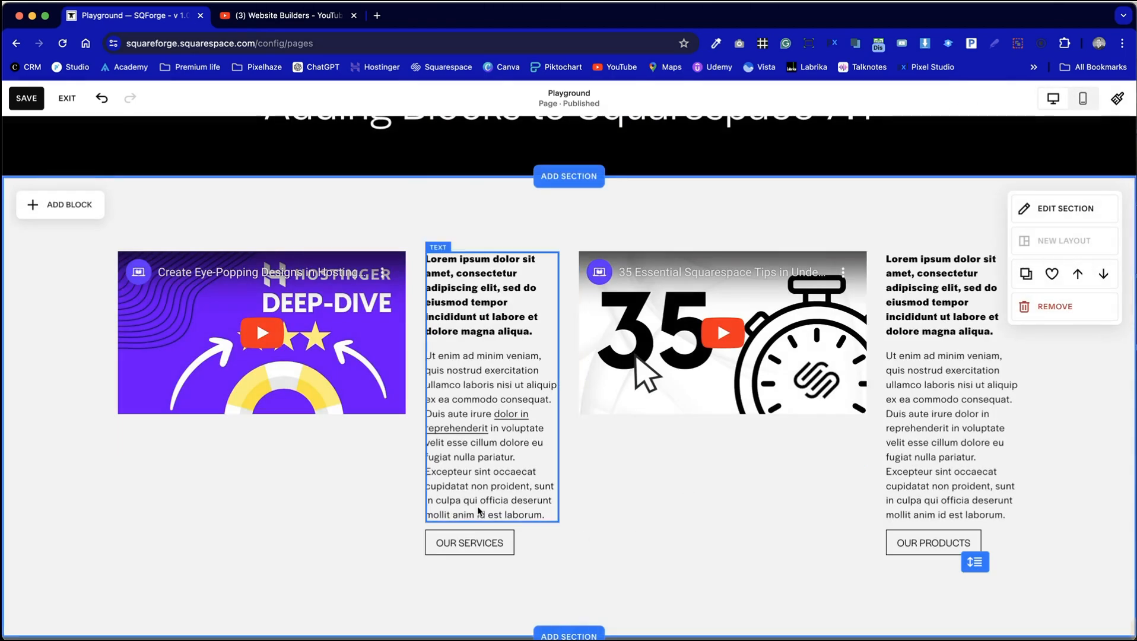
scroll(479, 511, "down", 10)
scroll(478, 511, "up", 4)
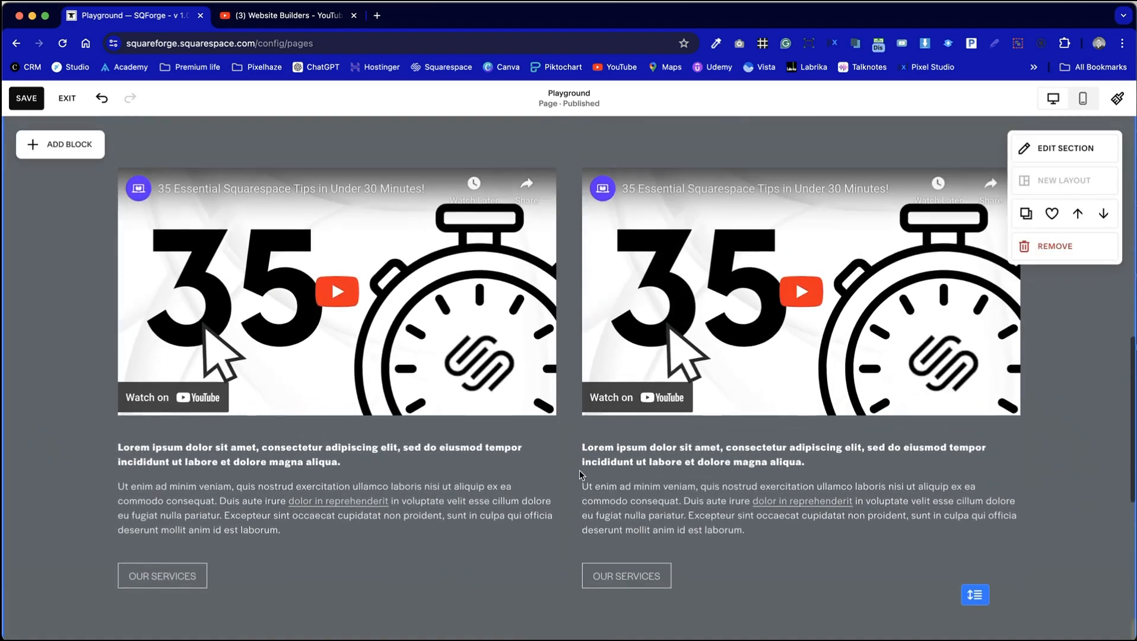
left_click(840, 358)
left_click(503, 315, "shift")
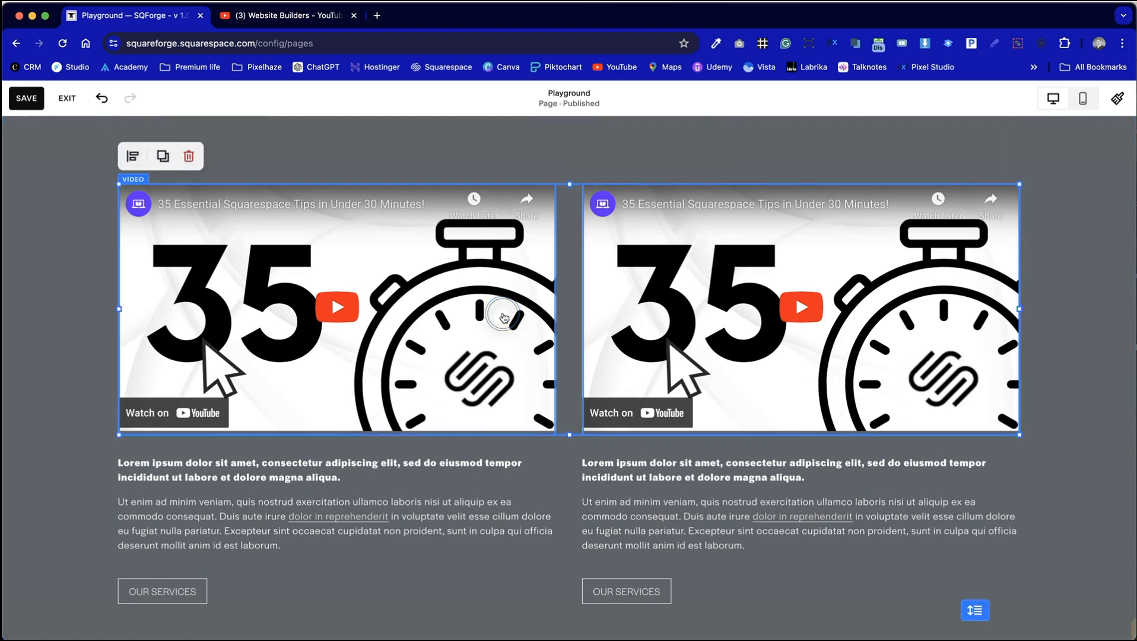
left_click(774, 160)
left_click(1026, 214)
Delete the two text blocks and the two Our Services buttons from the duplicated grey section
scroll(653, 378, "down", 4)
scroll(653, 378, "up", 1)
left_click_drag(779, 475, 183, 344)
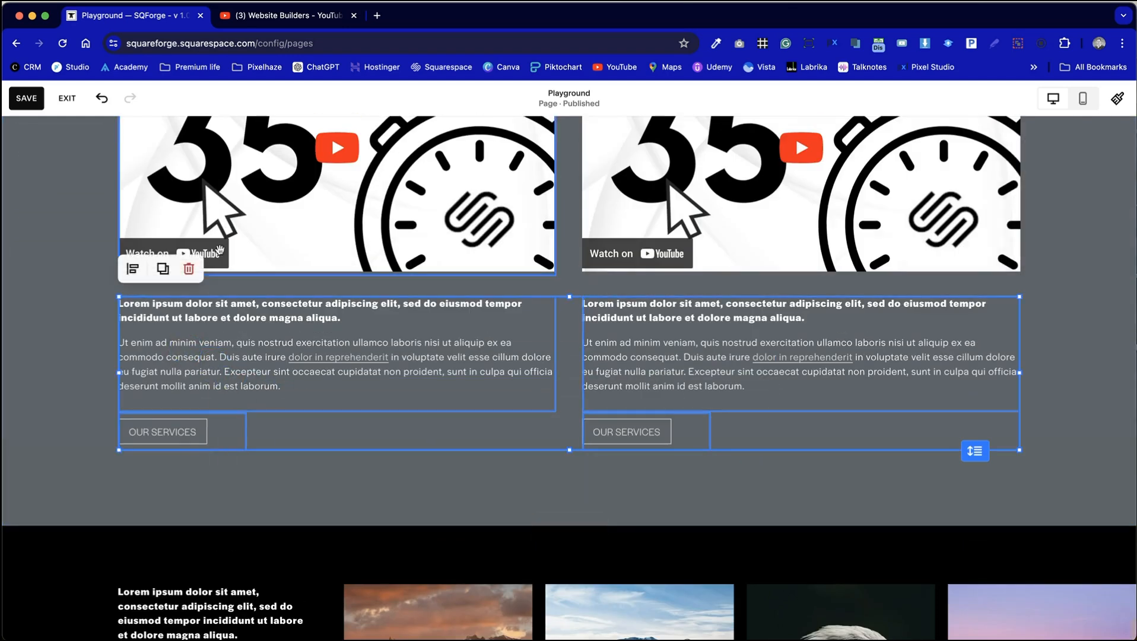
left_click(189, 269)
Narrow the two remaining videos together so the pair spans about two thirds of the content width
scroll(335, 305, "up", 4)
left_click_drag(756, 570, 317, 297)
left_click_drag(1025, 471, 707, 488)
left_click(514, 301)
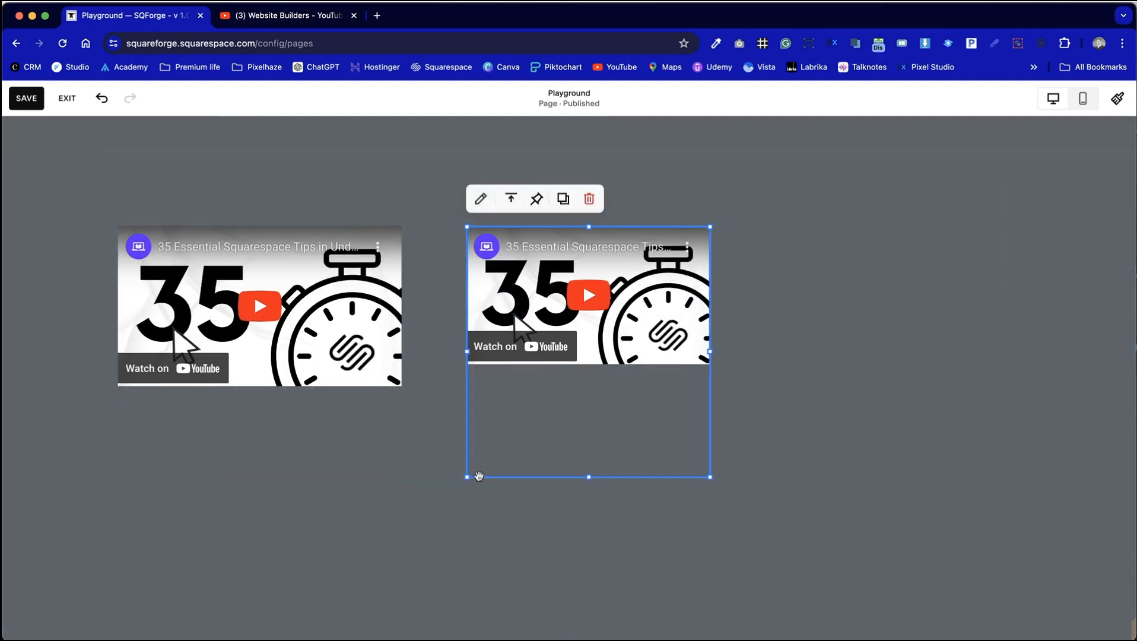
Widen the second video block to match the first and reduce its height to fit the thumbnail
left_click_drag(465, 479, 423, 479)
left_click_drag(535, 292, 558, 391)
left_click_drag(573, 481, 574, 398)
left_click_drag(261, 314, 265, 316)
left_click(664, 308)
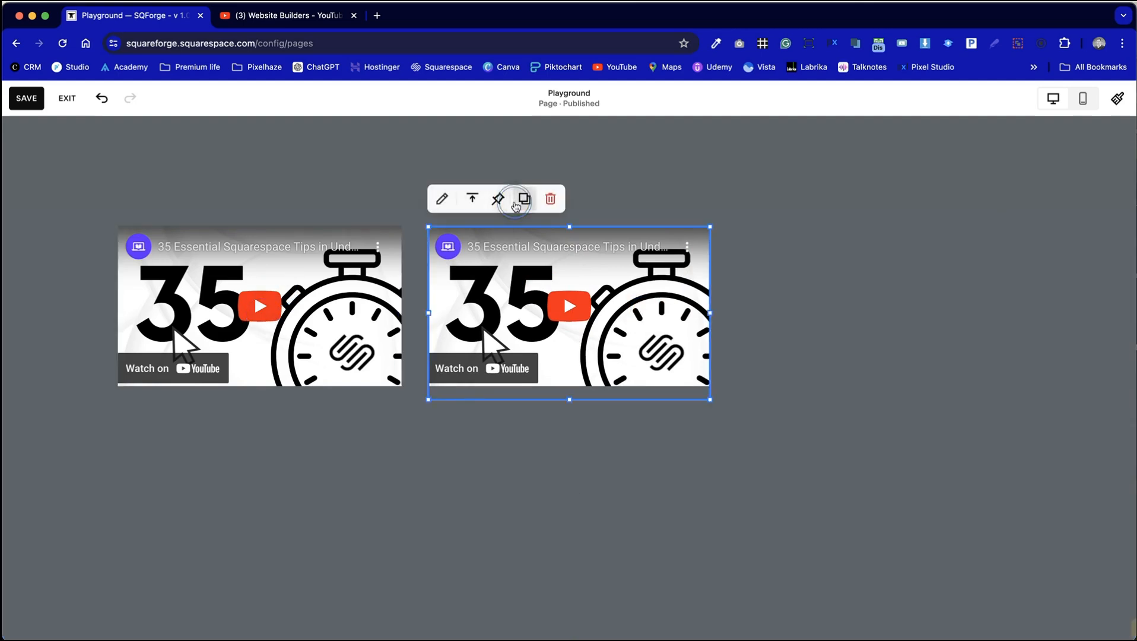
Duplicate the second video and place the copy beside it as the third video in the row
left_click(516, 205)
left_click_drag(547, 364, 846, 514)
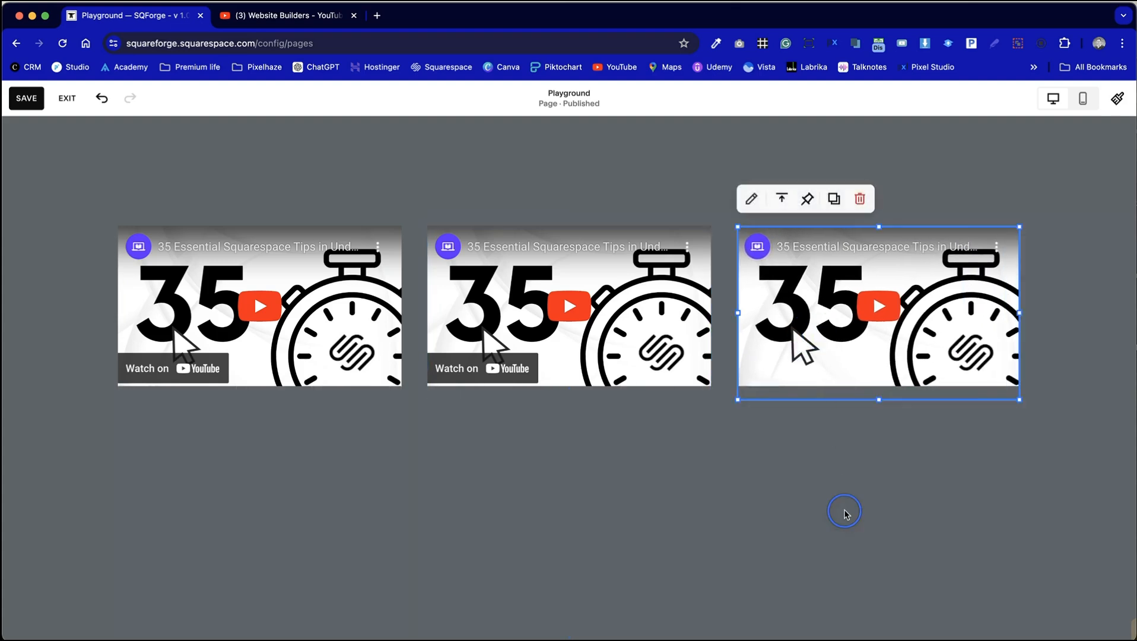
left_click(846, 513)
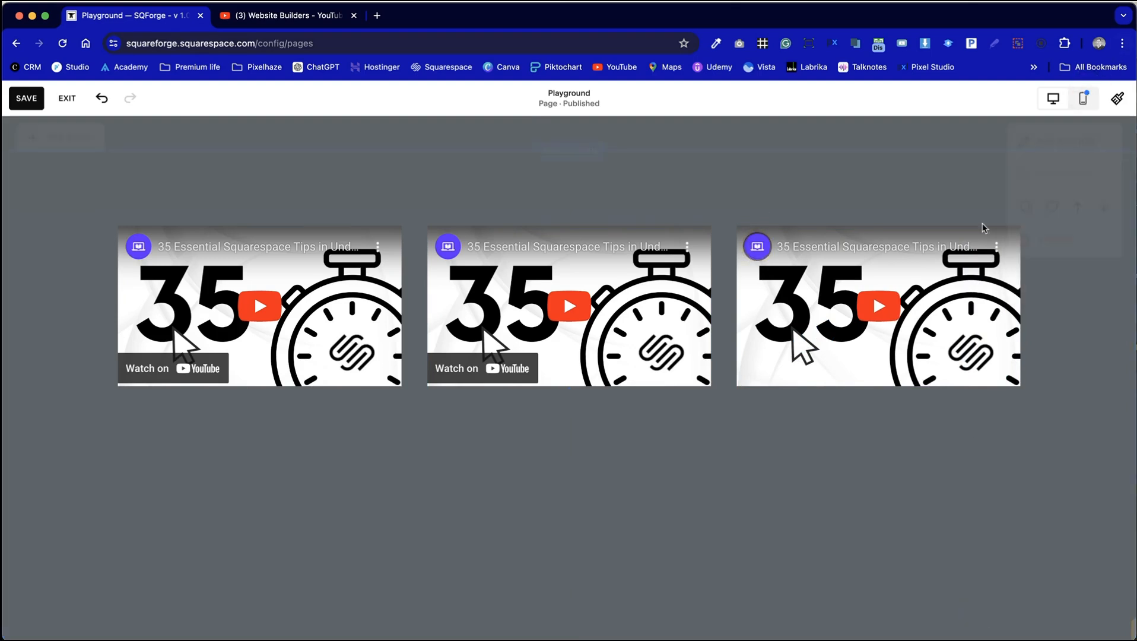
Duplicate the row of three videos and place the copies as a second row directly underneath
left_click_drag(872, 457, 250, 314)
left_click(163, 198)
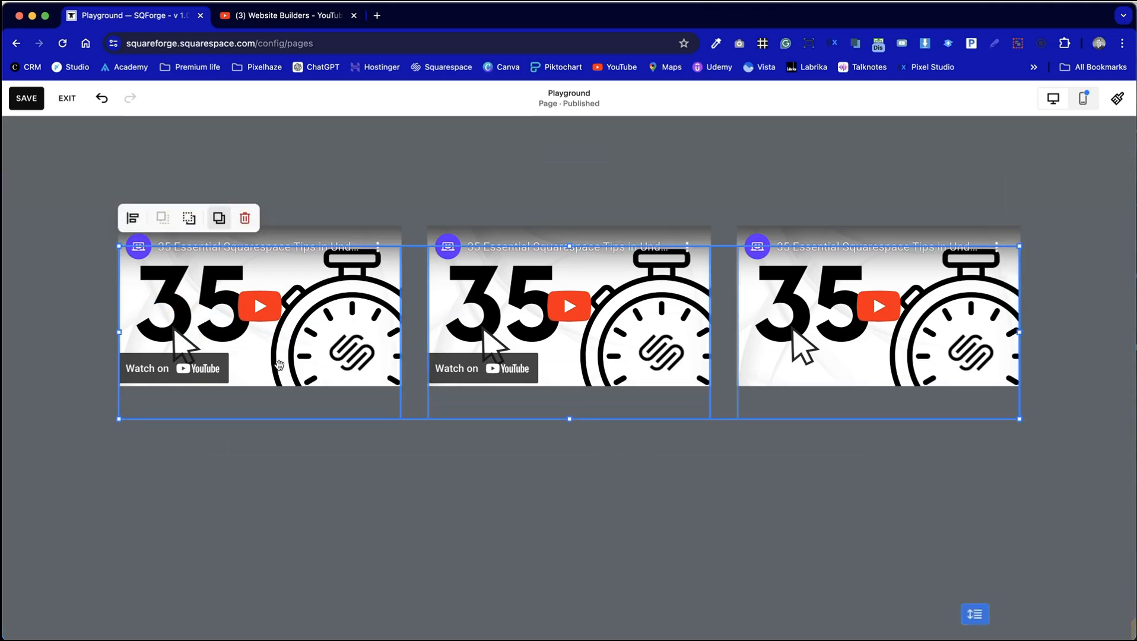
left_click_drag(337, 315, 333, 493)
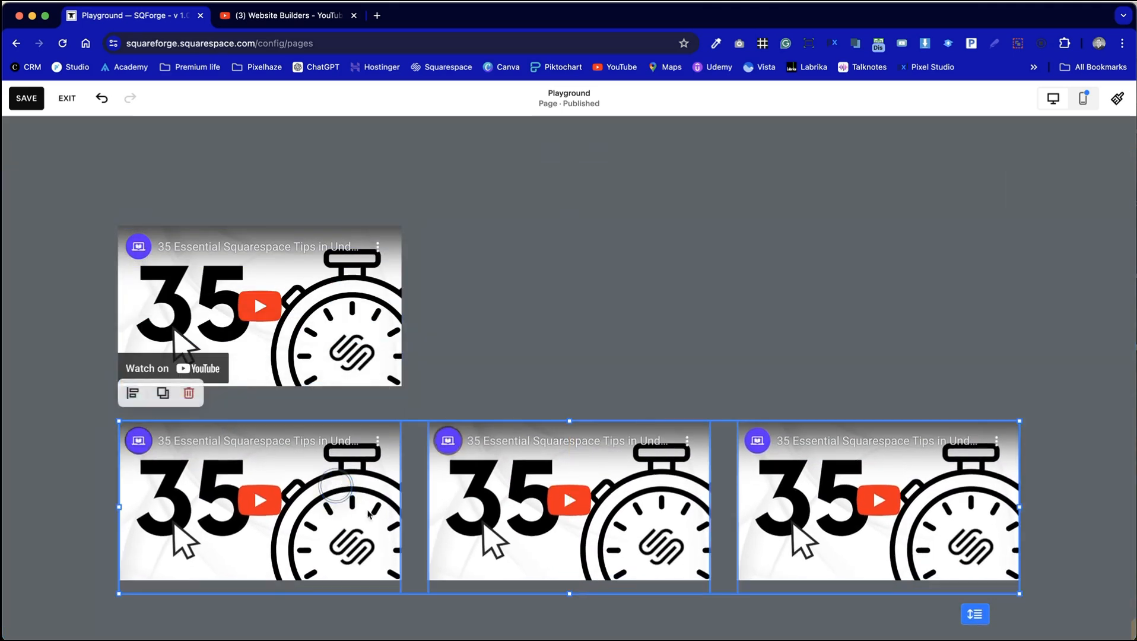
left_click(613, 612)
Enable a custom featured image for the last video in the second row, using SQUARE FORGE.png from the library
scroll(614, 611, "down", 3)
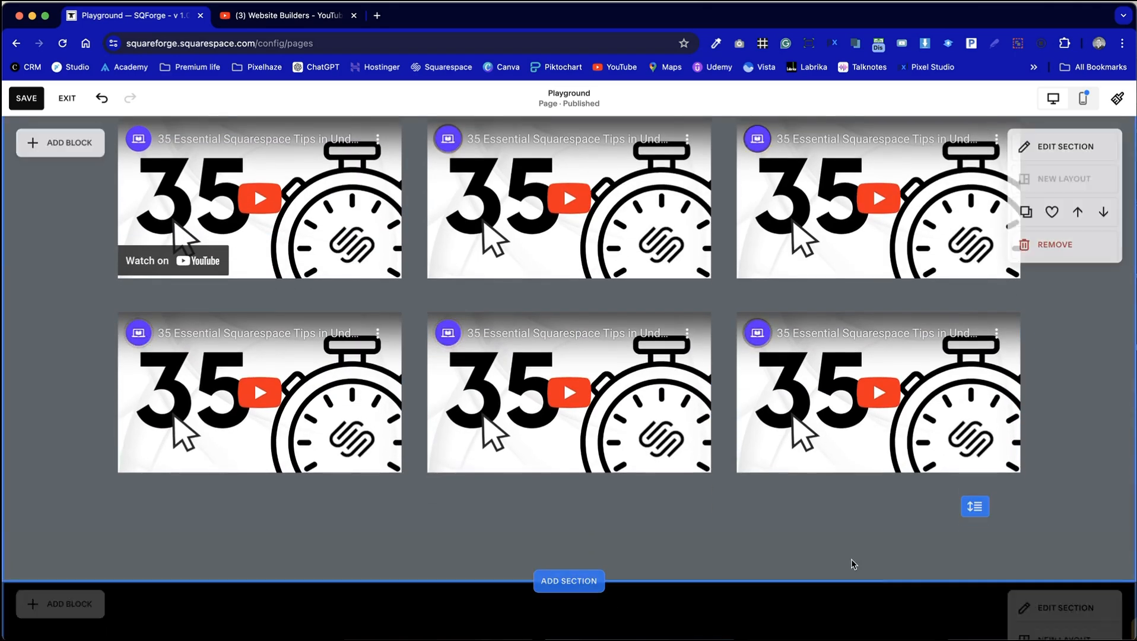
double_click(835, 417)
left_click_drag(1063, 320, 655, 109)
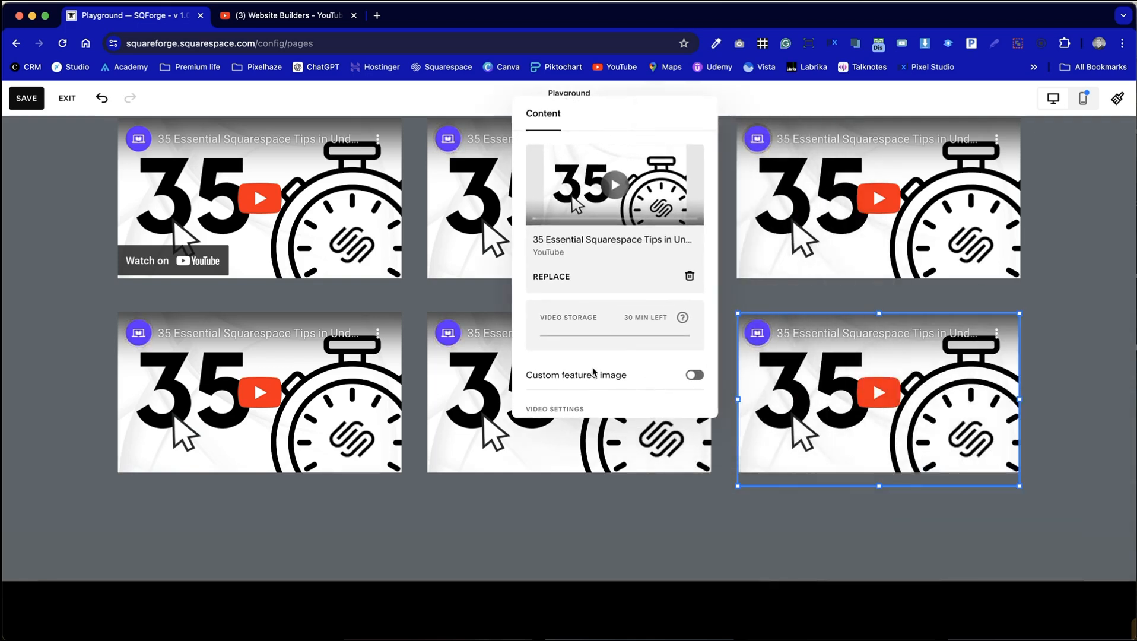
scroll(592, 366, "down", 5)
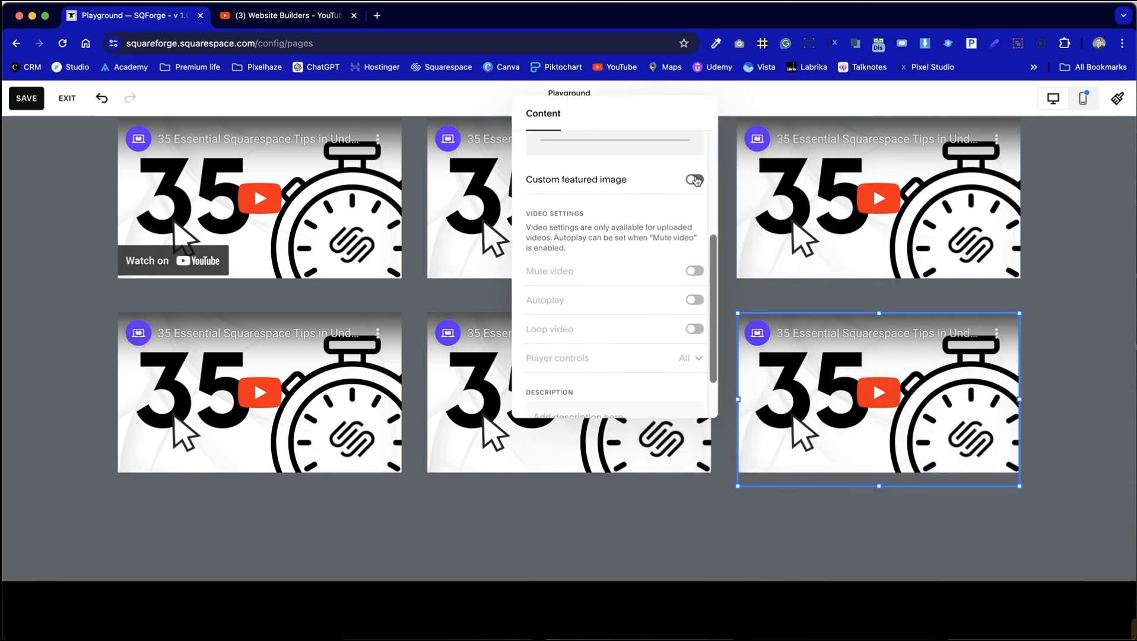
left_click(696, 180)
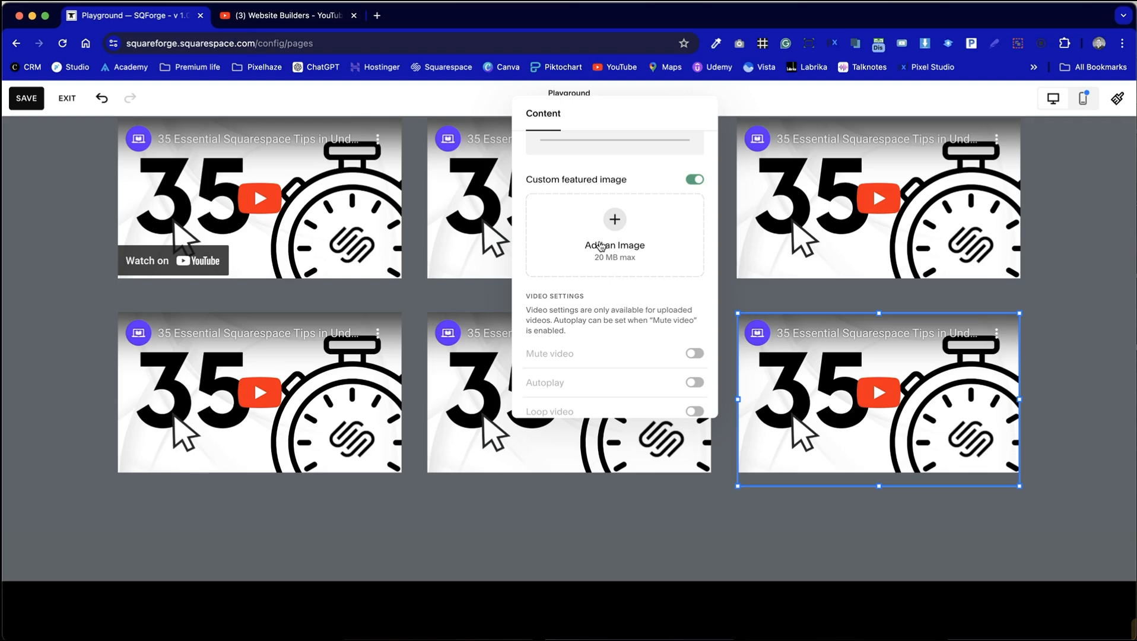
left_click(610, 226)
left_click(614, 281)
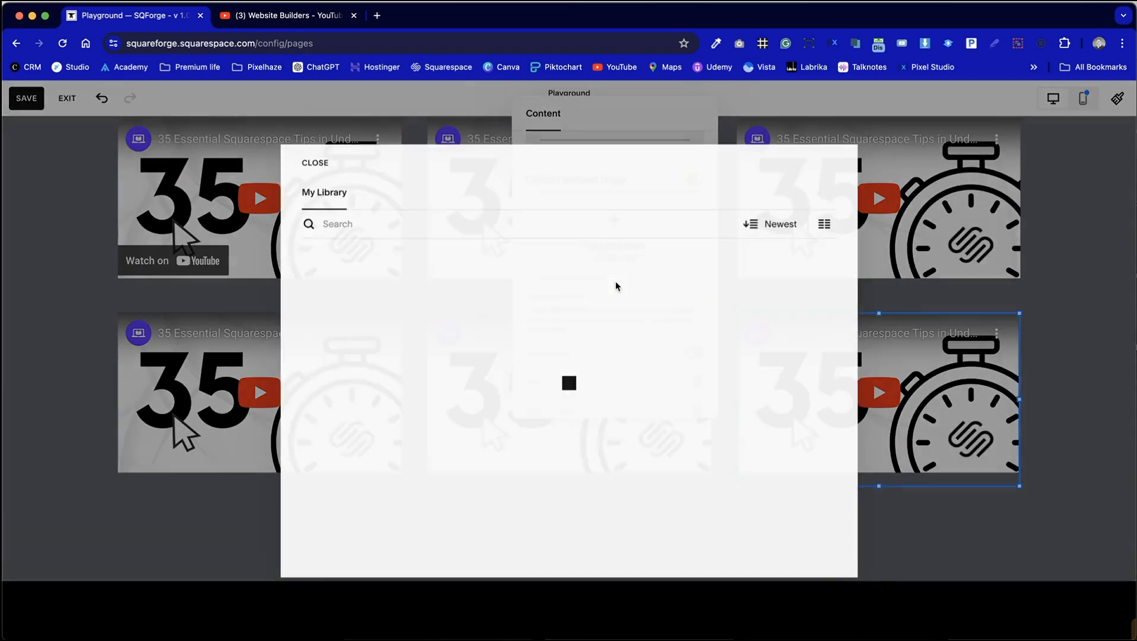
scroll(655, 405, "down", 5)
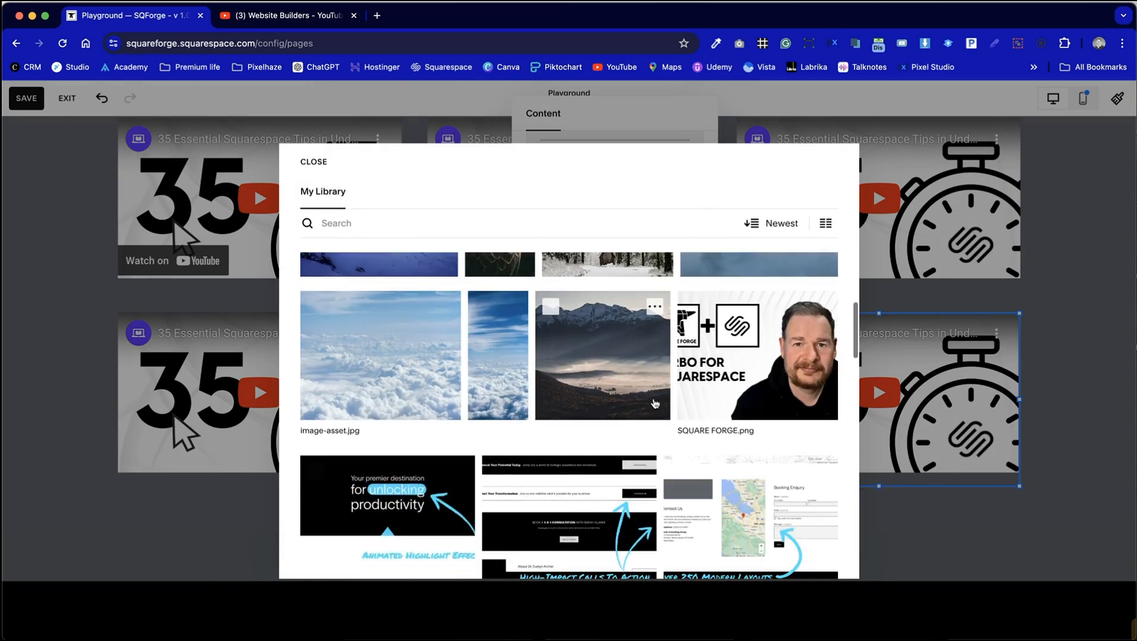
left_click(755, 419)
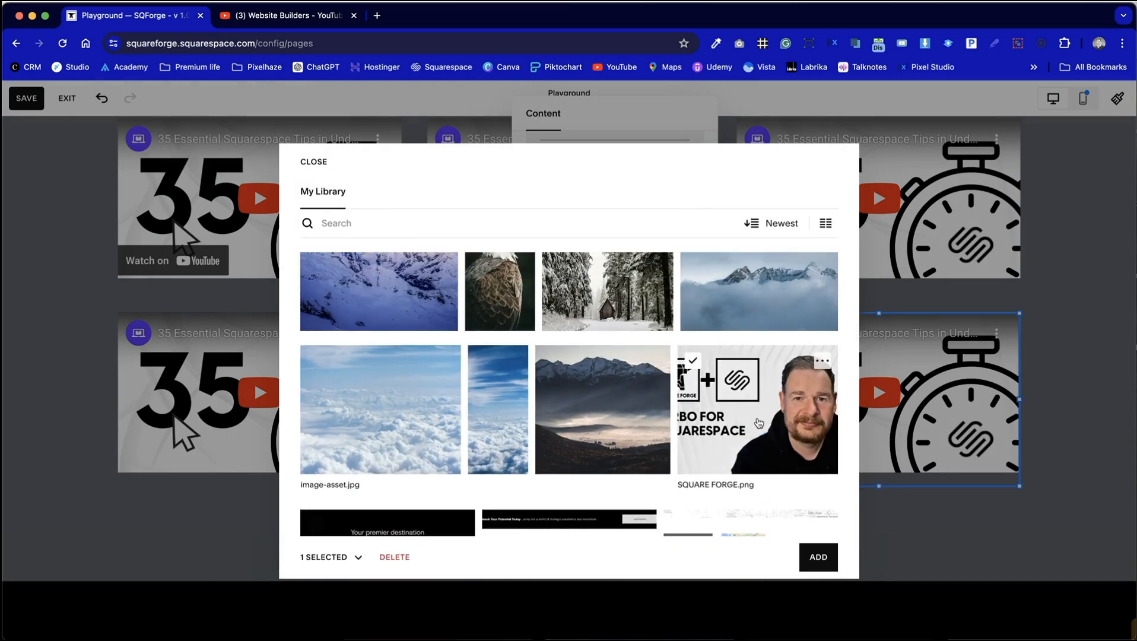
left_click(817, 555)
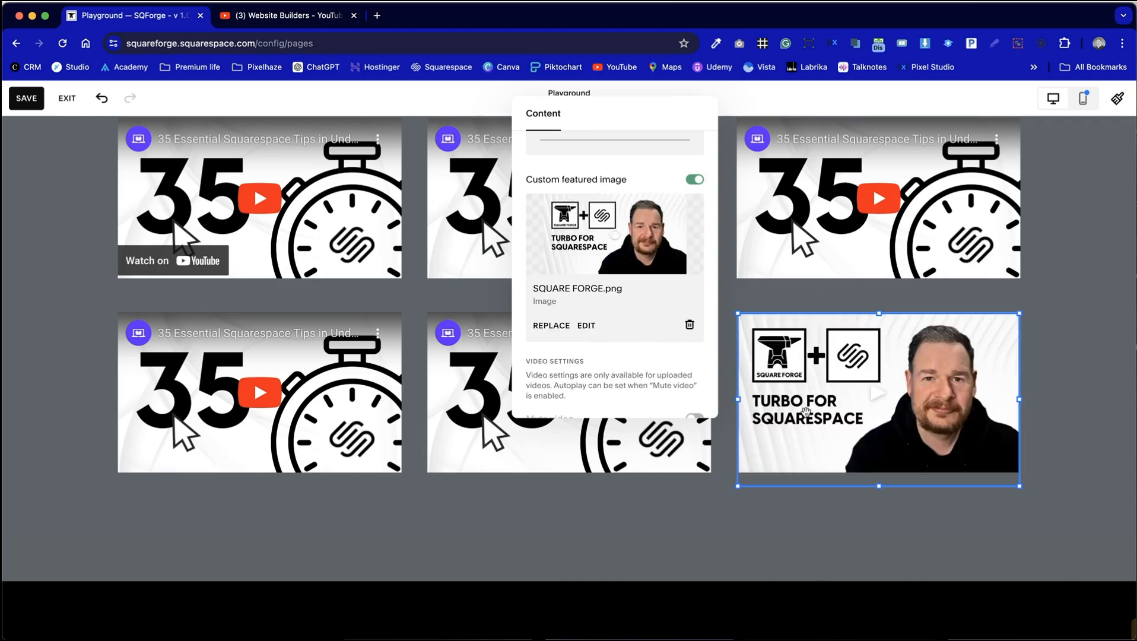
left_click(1039, 381)
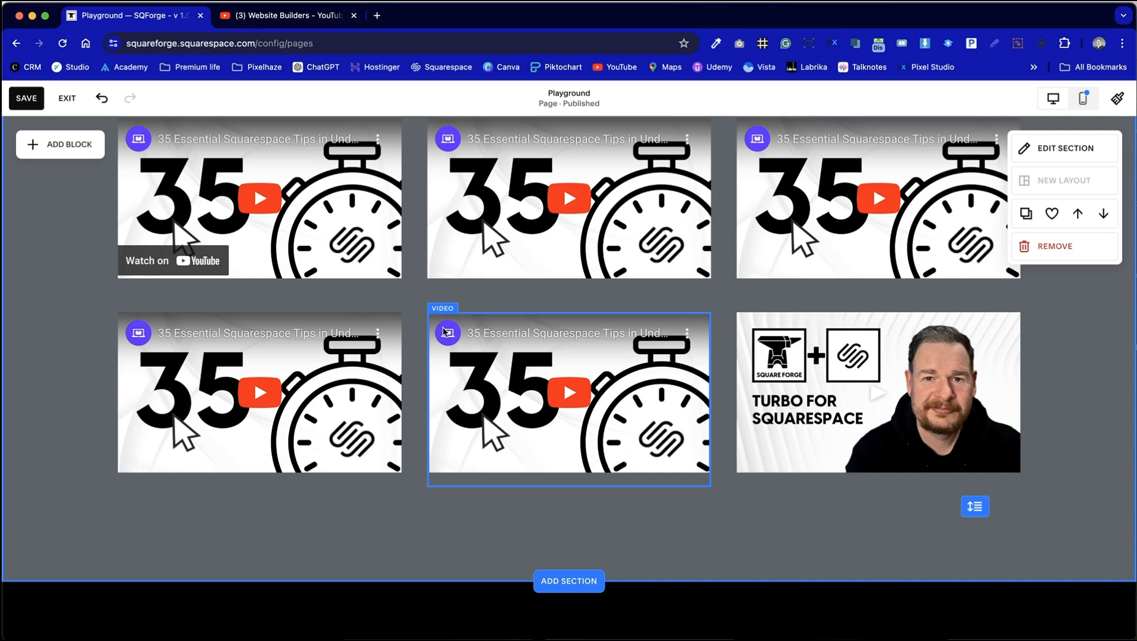
Leave the page editor and examine the video sections in full-screen preview, including the YouTube channel overlays
left_click(67, 98)
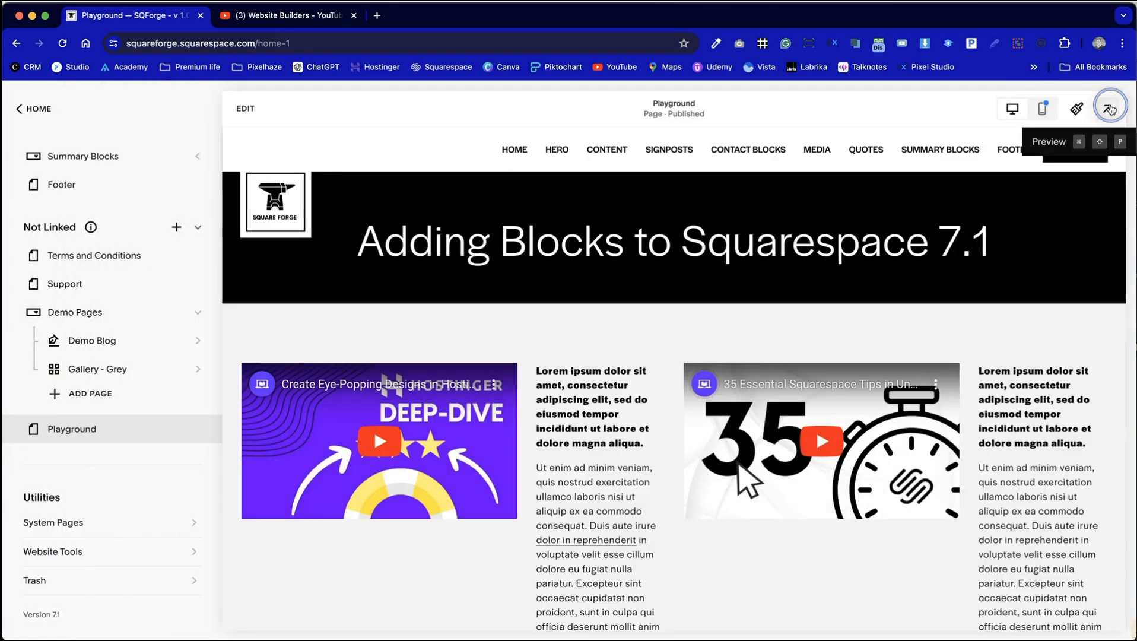
left_click(1108, 108)
scroll(715, 381, "down", 5)
scroll(716, 382, "down", 4)
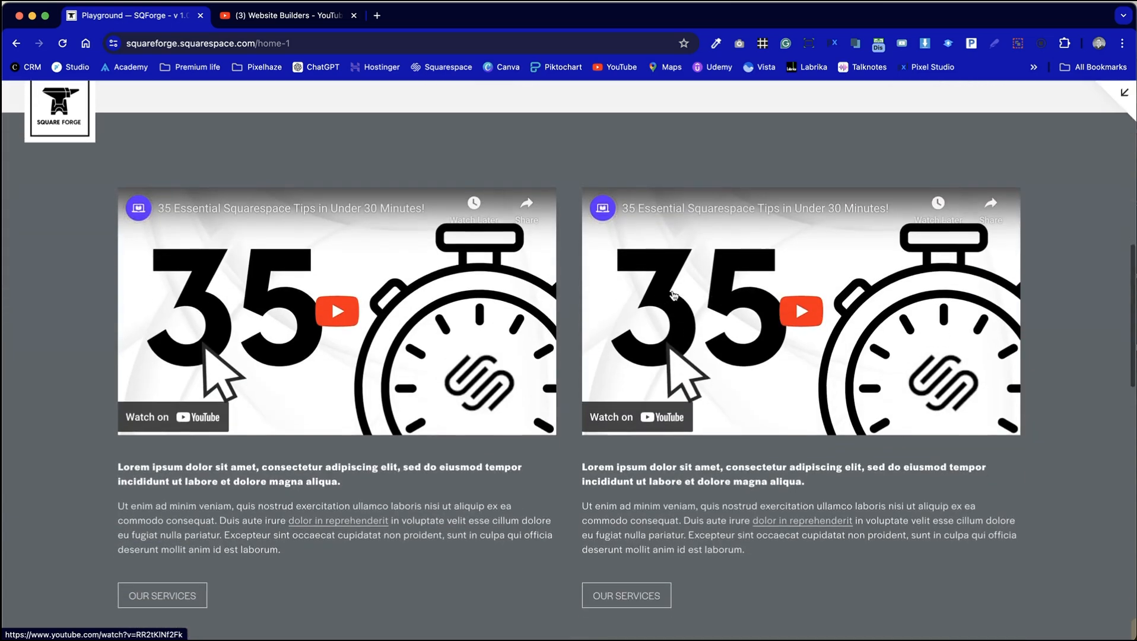
mouse_move(607, 218)
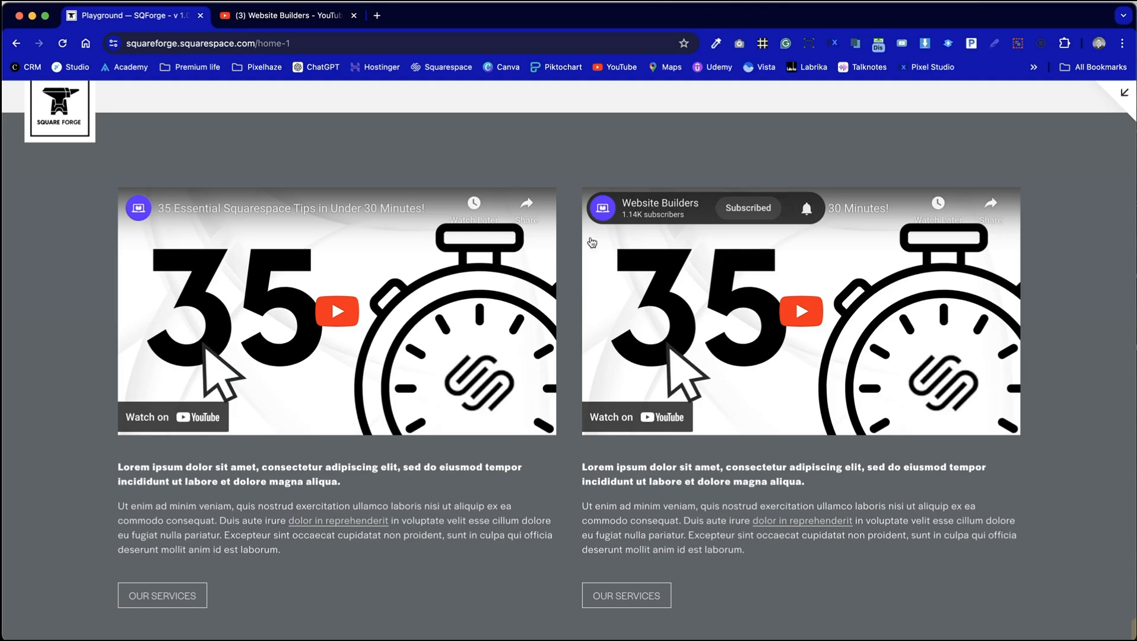
mouse_move(141, 219)
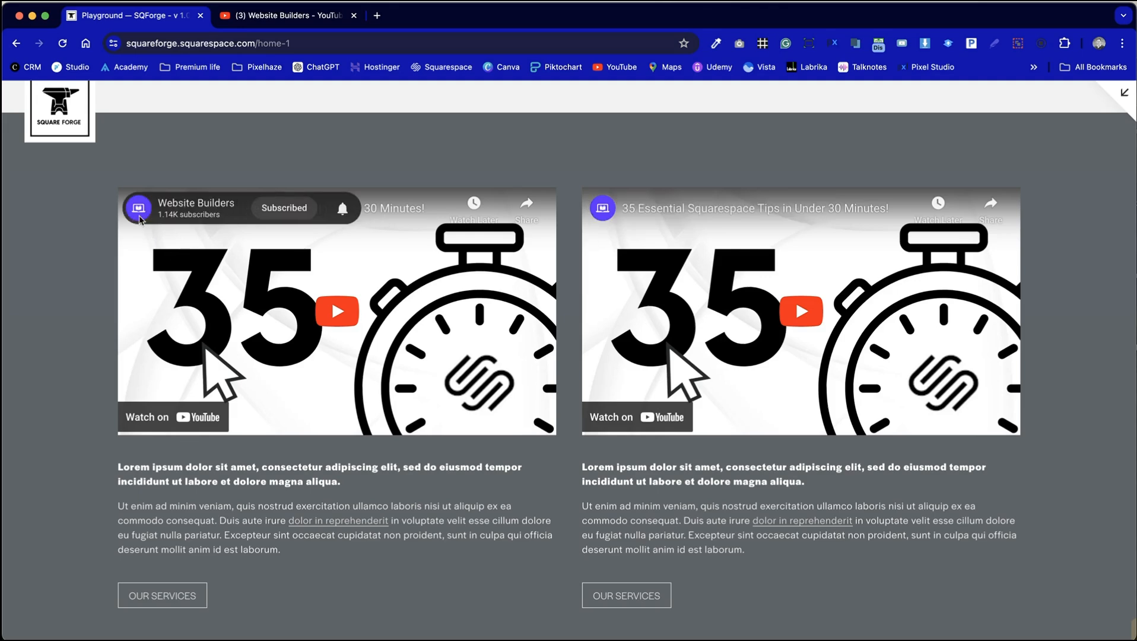
scroll(260, 144, "up", 10)
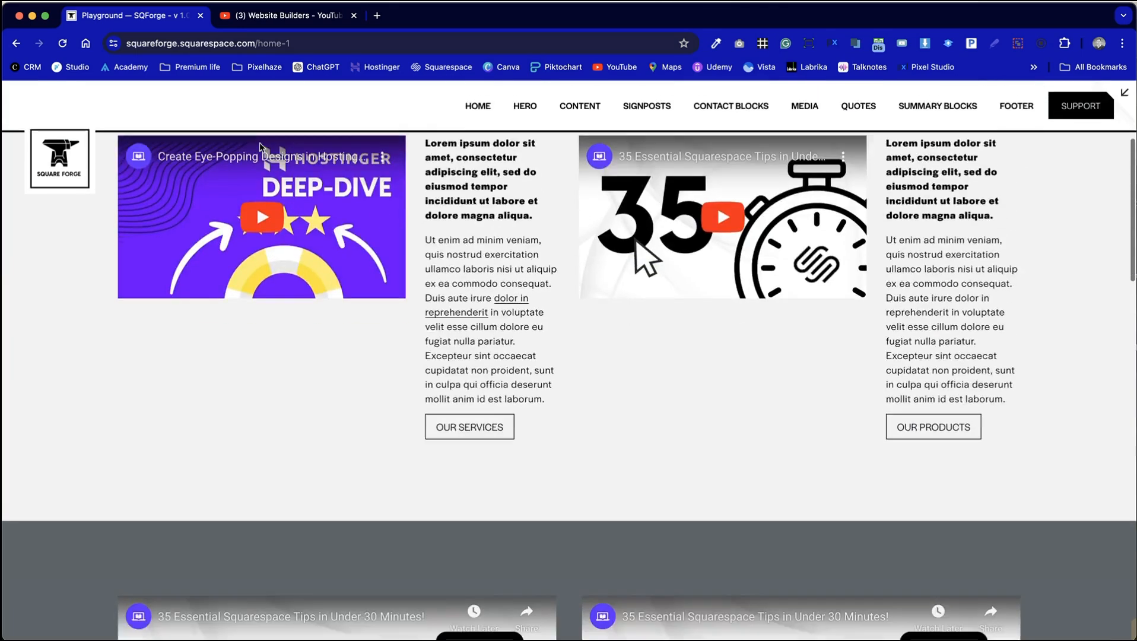
scroll(260, 143, "down", 20)
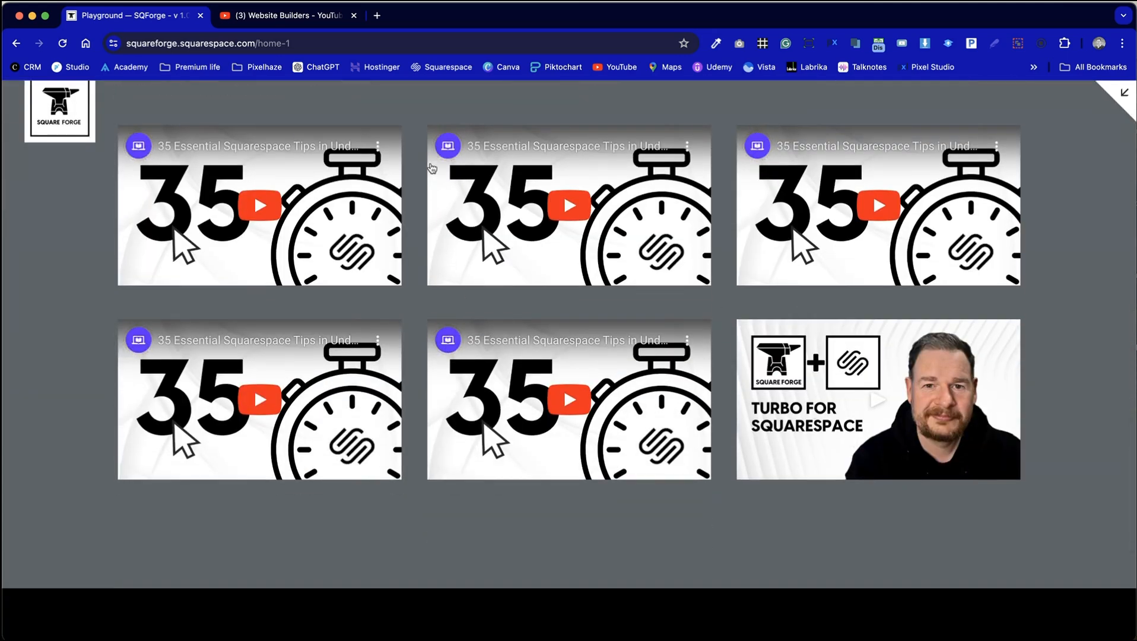
scroll(478, 261, "up", 15)
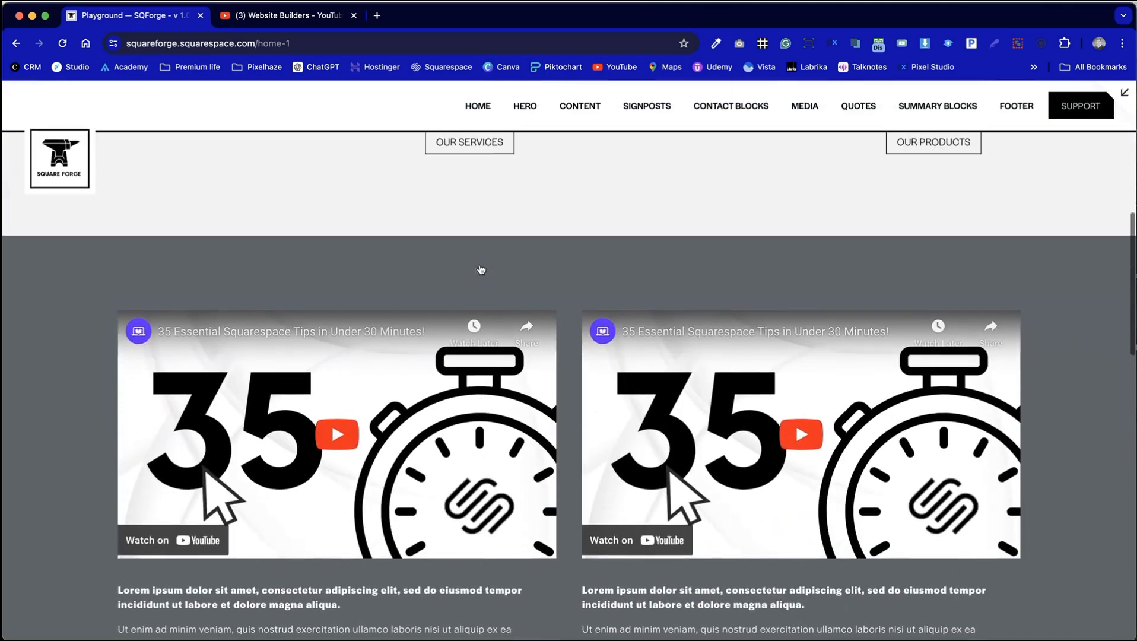
scroll(481, 268, "up", 5)
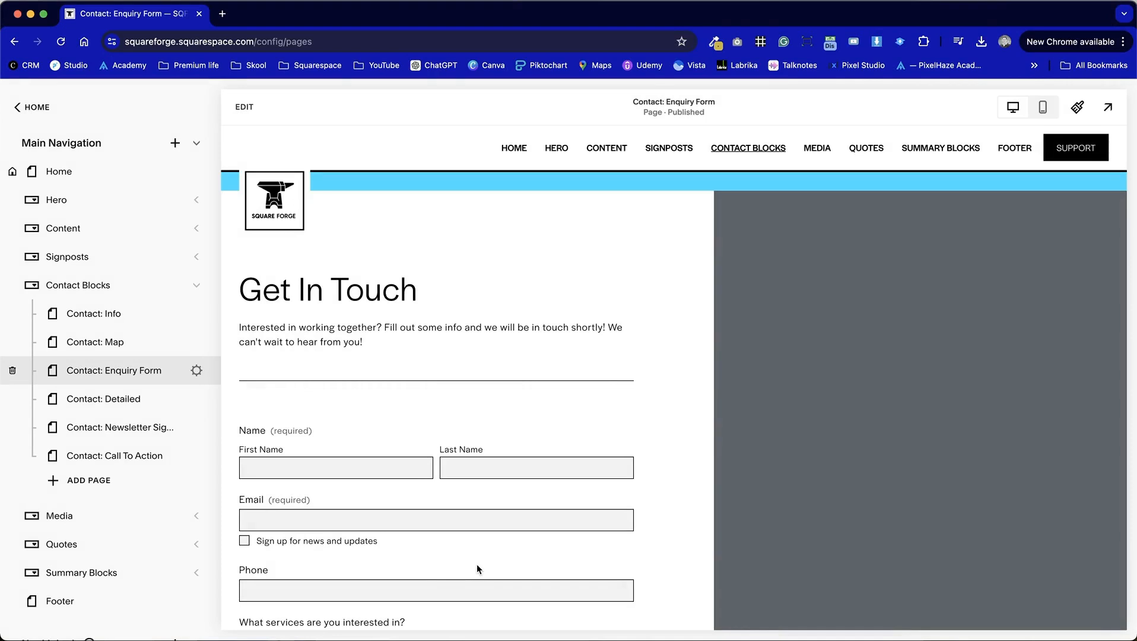
Review the form layouts on the Contact: Enquiry Form page and open that page for editing
scroll(542, 470, "down", 15)
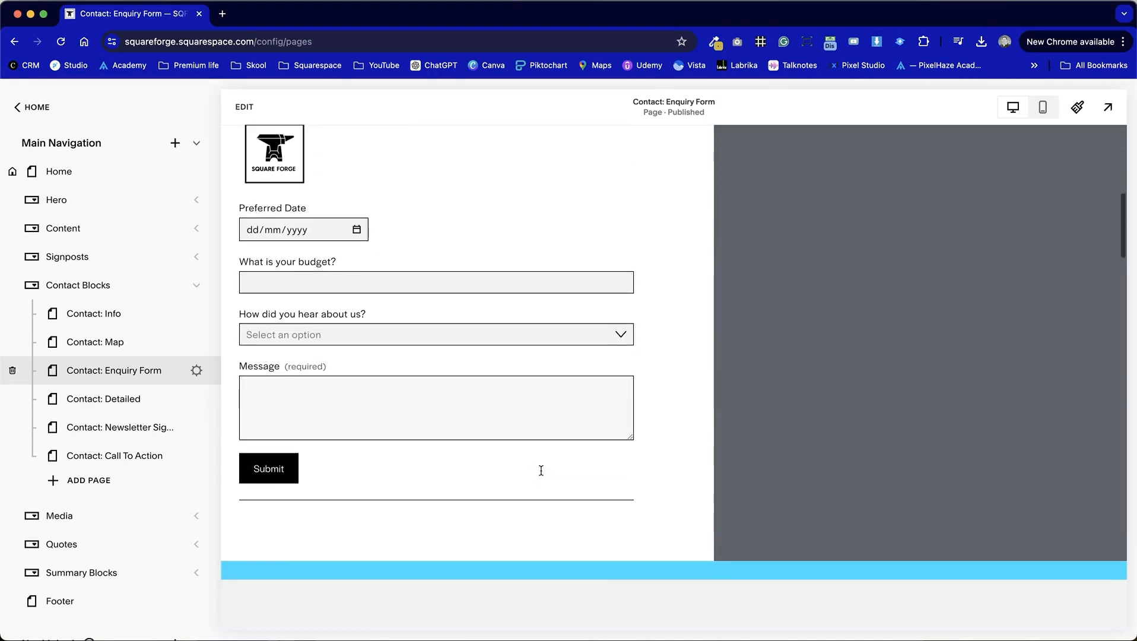
scroll(541, 470, "down", 5)
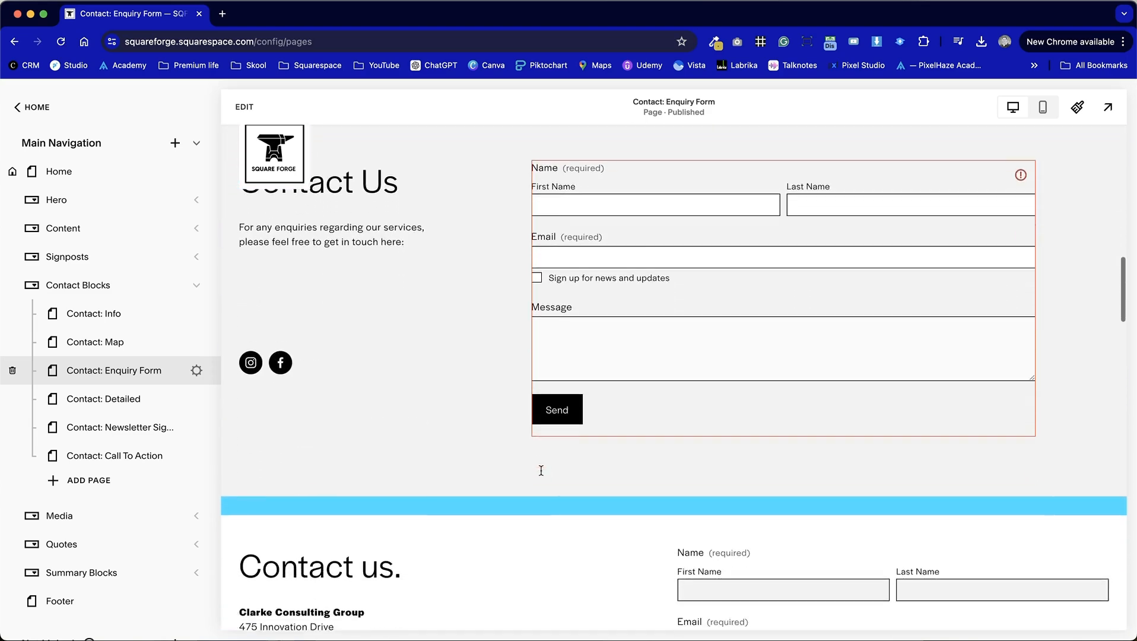
scroll(737, 500, "down", 12)
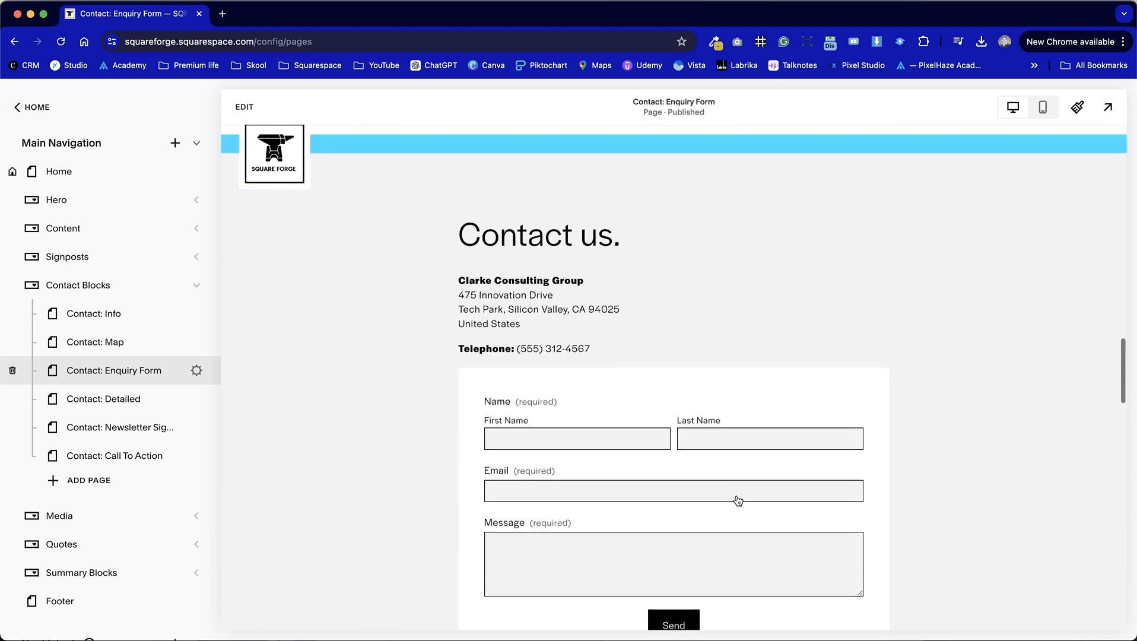
scroll(736, 500, "down", 20)
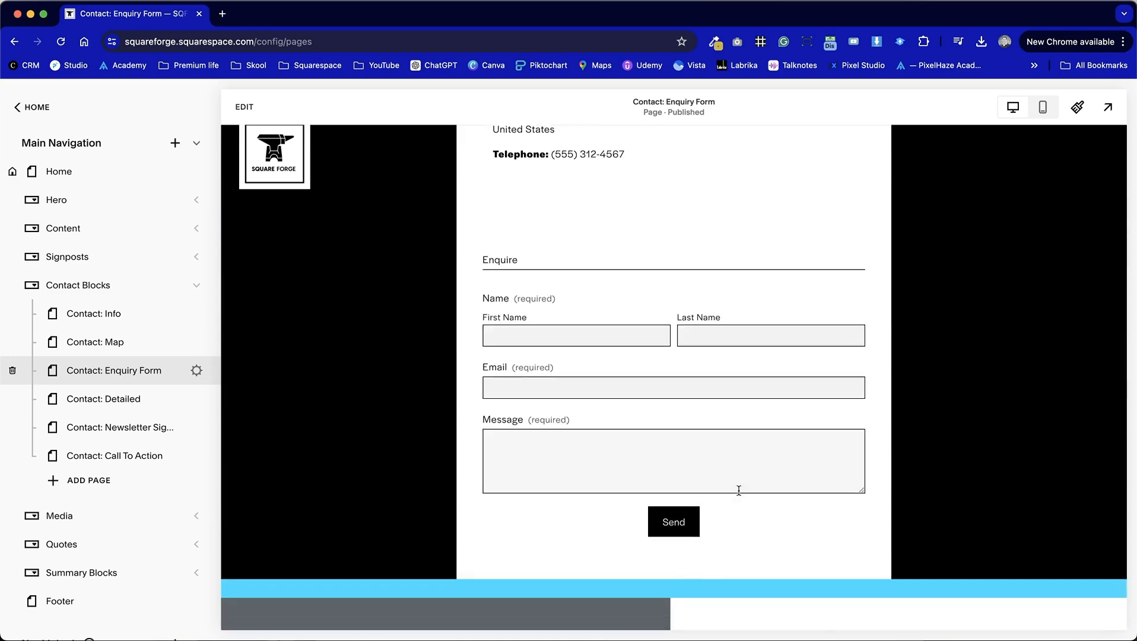
scroll(739, 494, "down", 4)
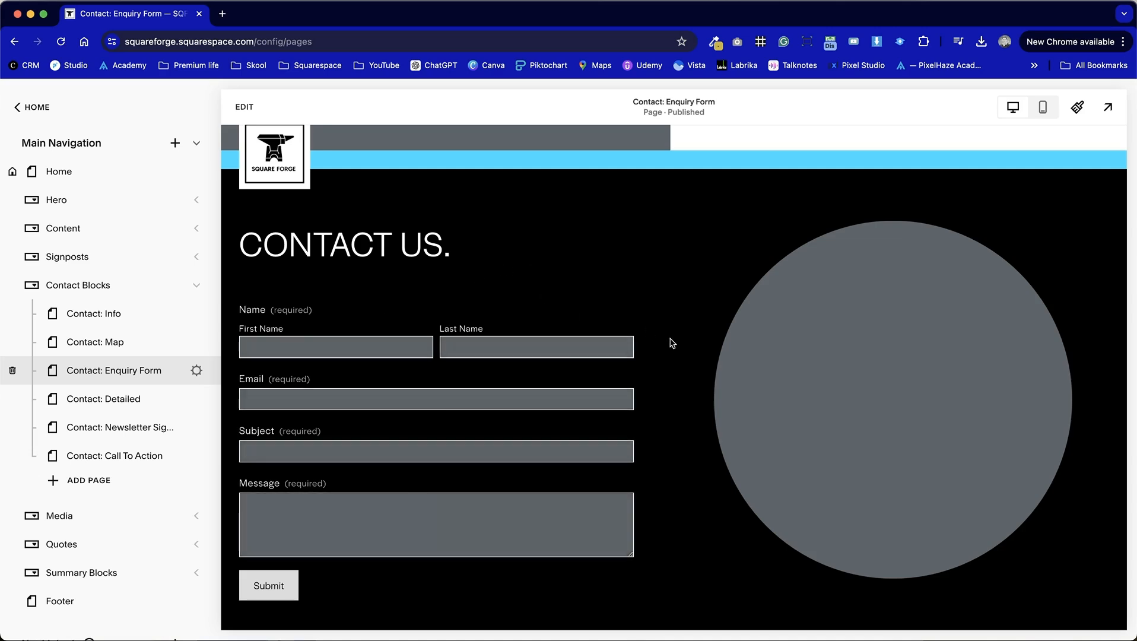
scroll(672, 343, "up", 8)
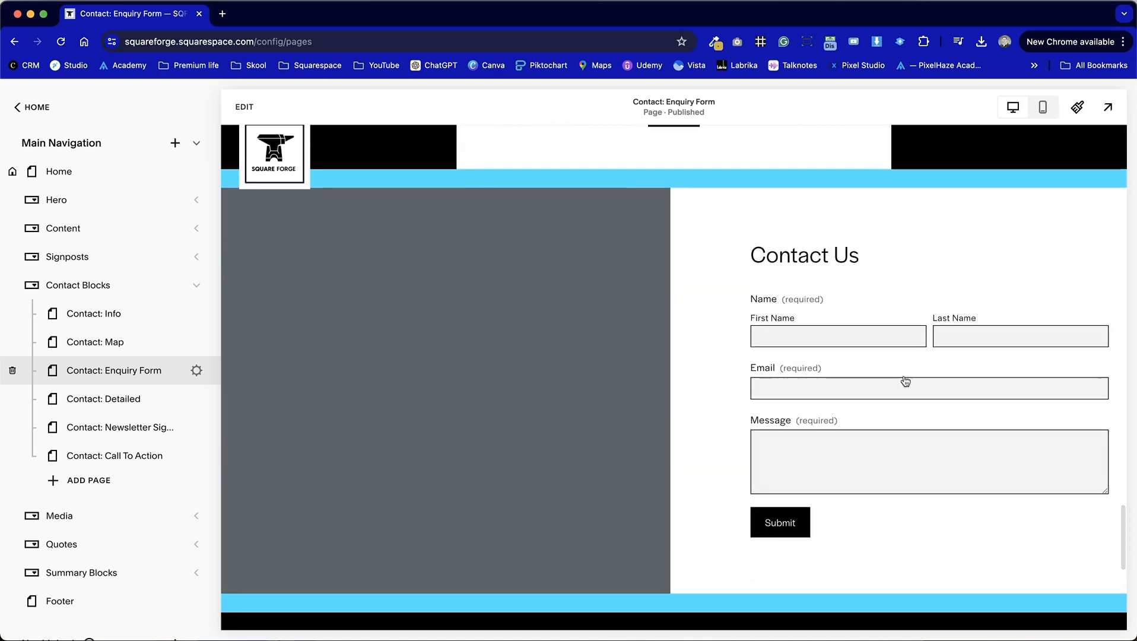
left_click(244, 108)
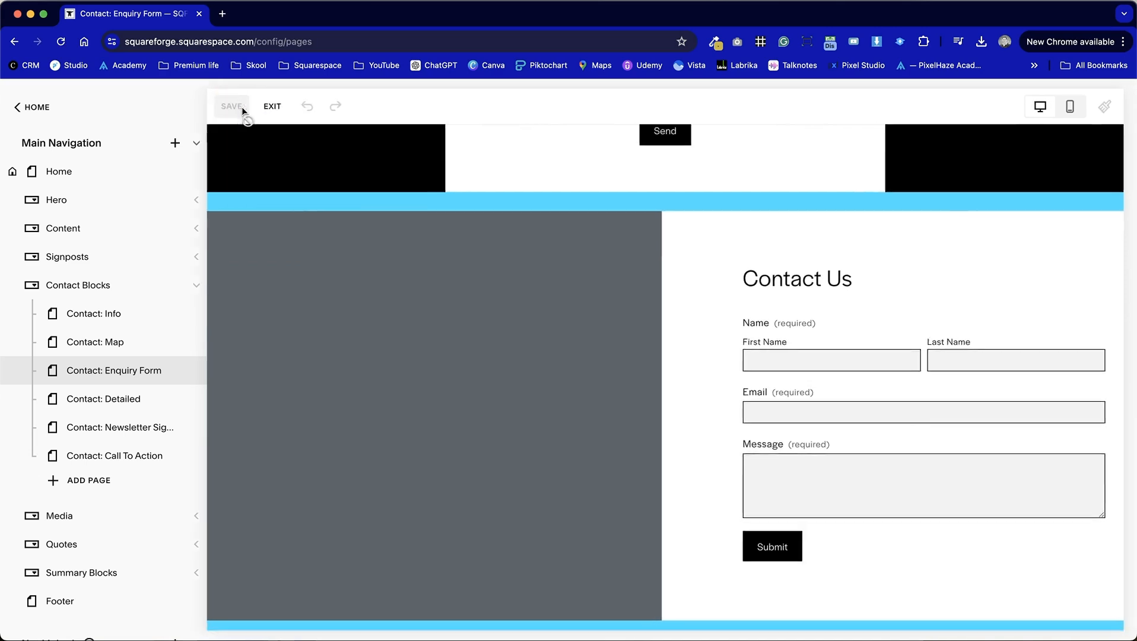
Add the split Contact Us form section and the boxed Contact us. enquiry section to the saved sections
scroll(521, 460, "down", 15)
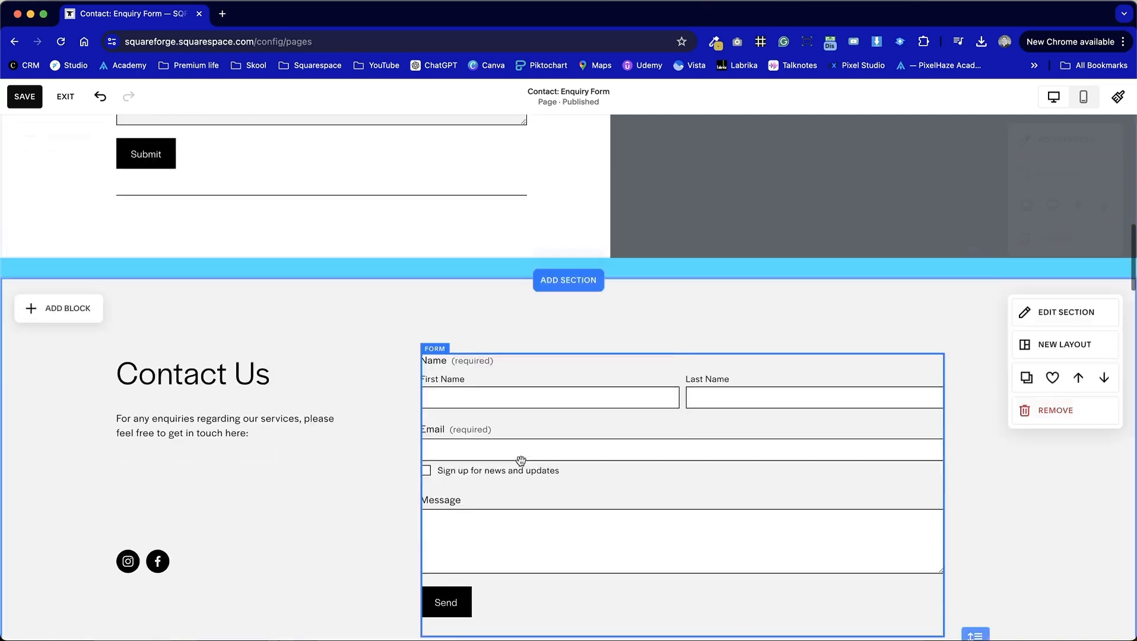
scroll(521, 463, "down", 20)
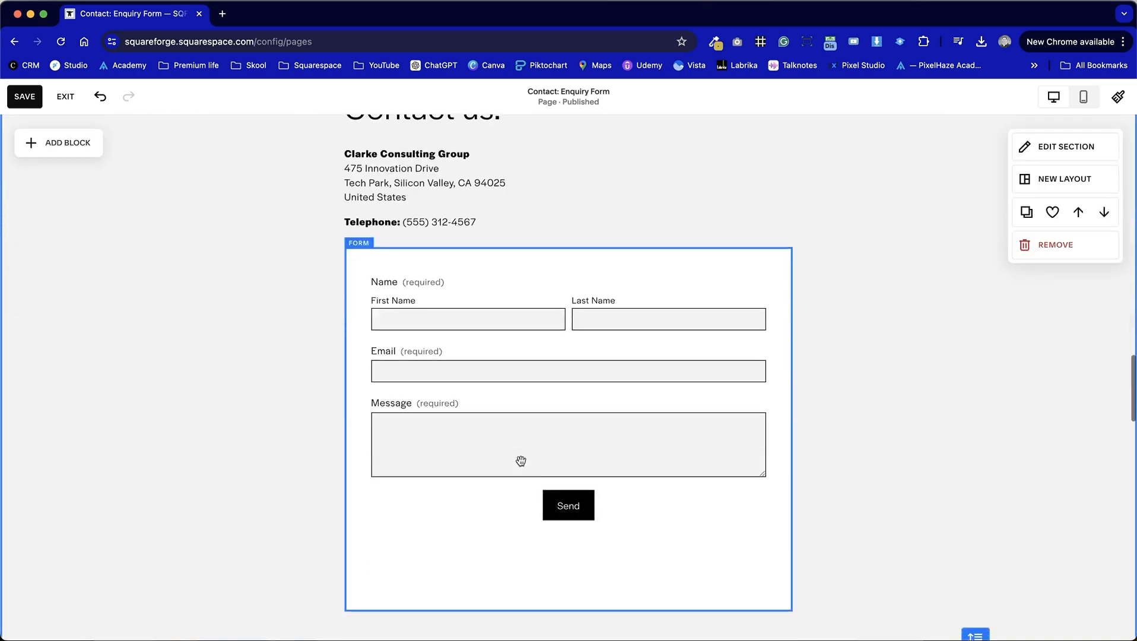
scroll(520, 461, "down", 4)
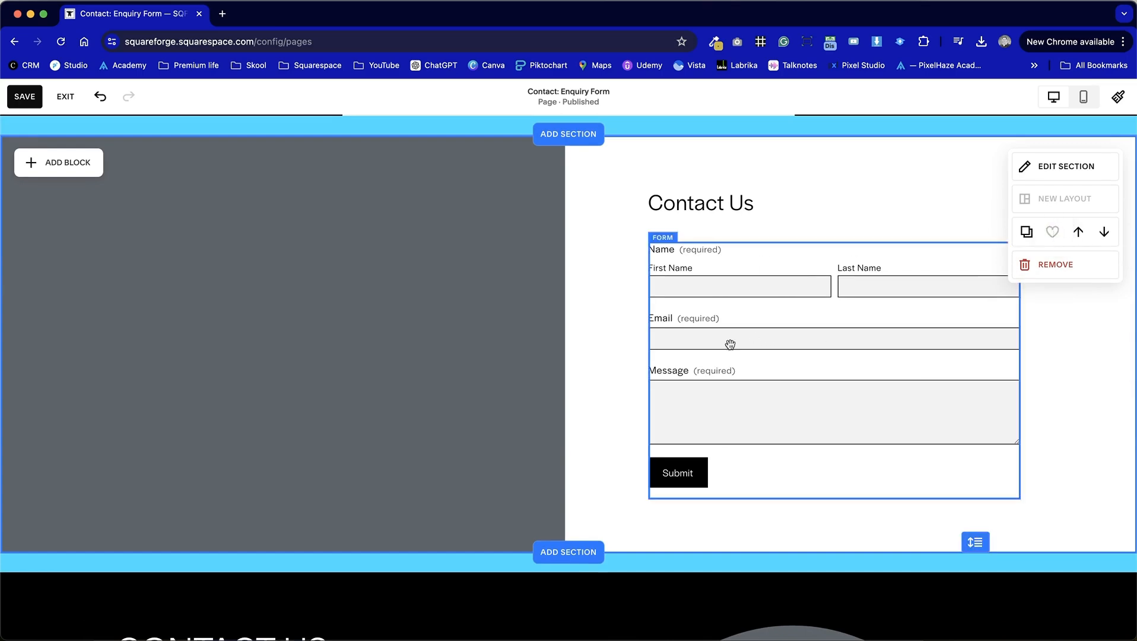
scroll(430, 303, "up", 12)
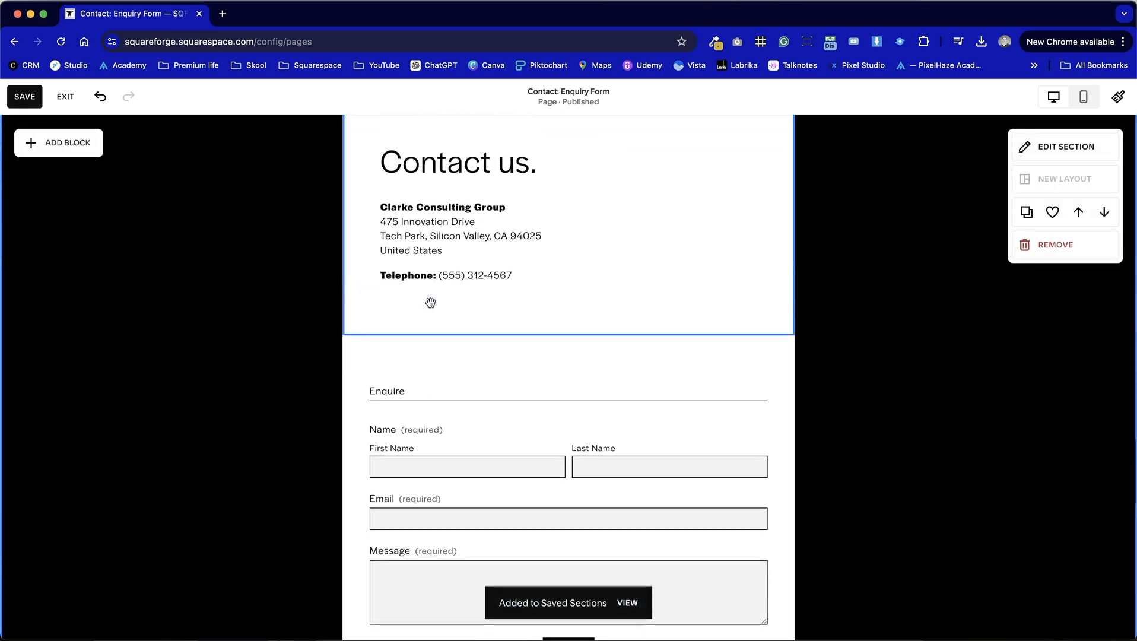
left_click(1053, 213)
scroll(643, 377, "down", 1)
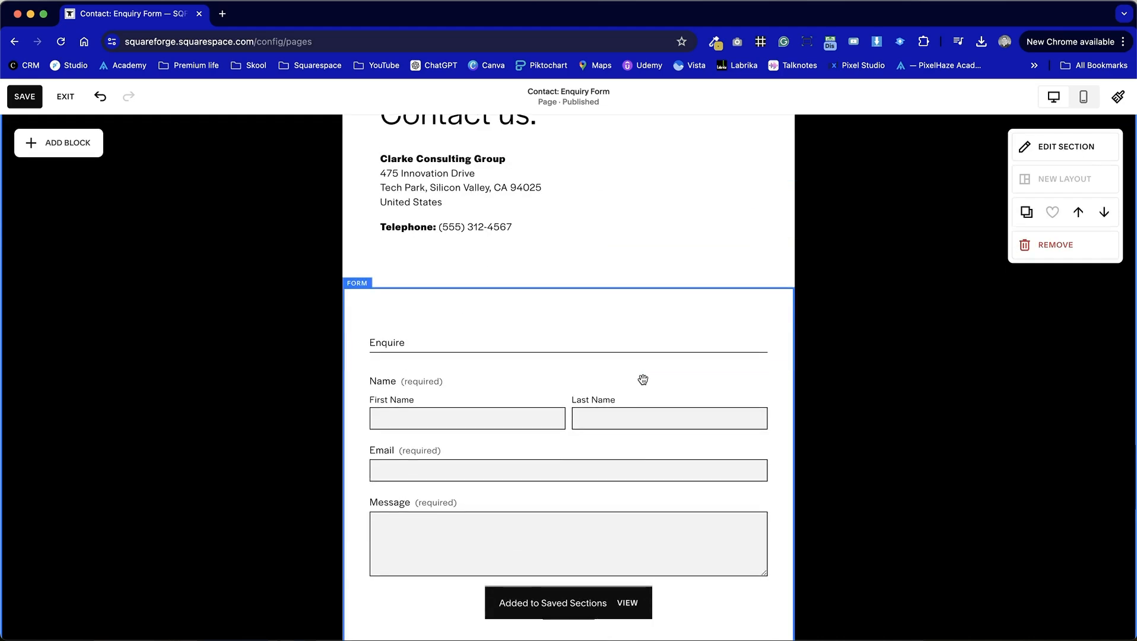
Exit the enquiry form page without saving and open the unlinked Playground page for editing
left_click(66, 99)
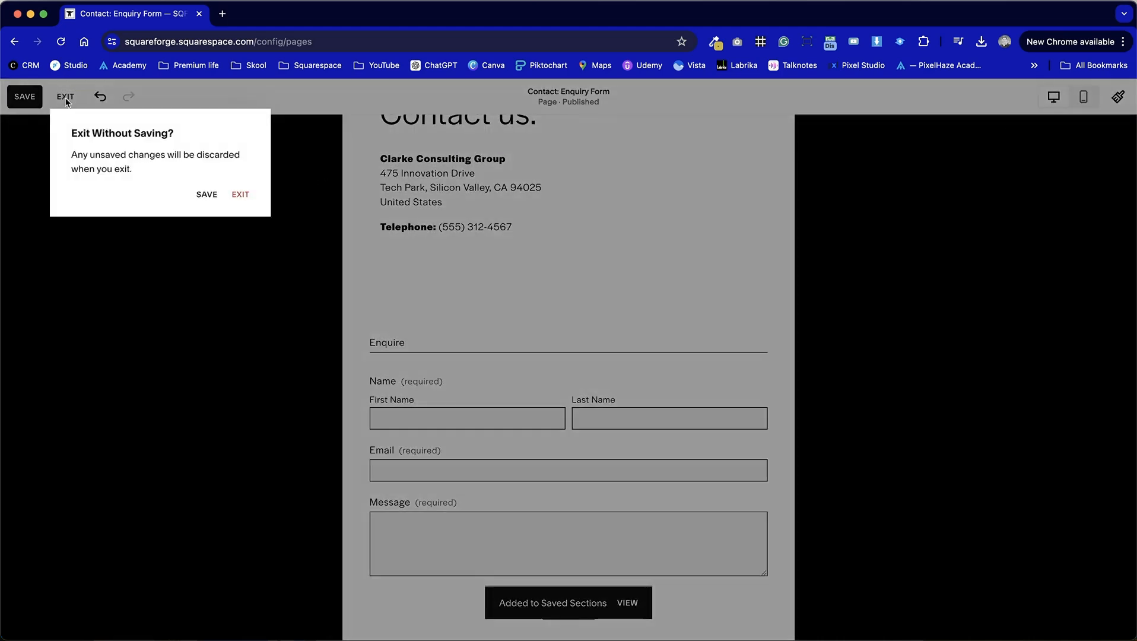
left_click(239, 194)
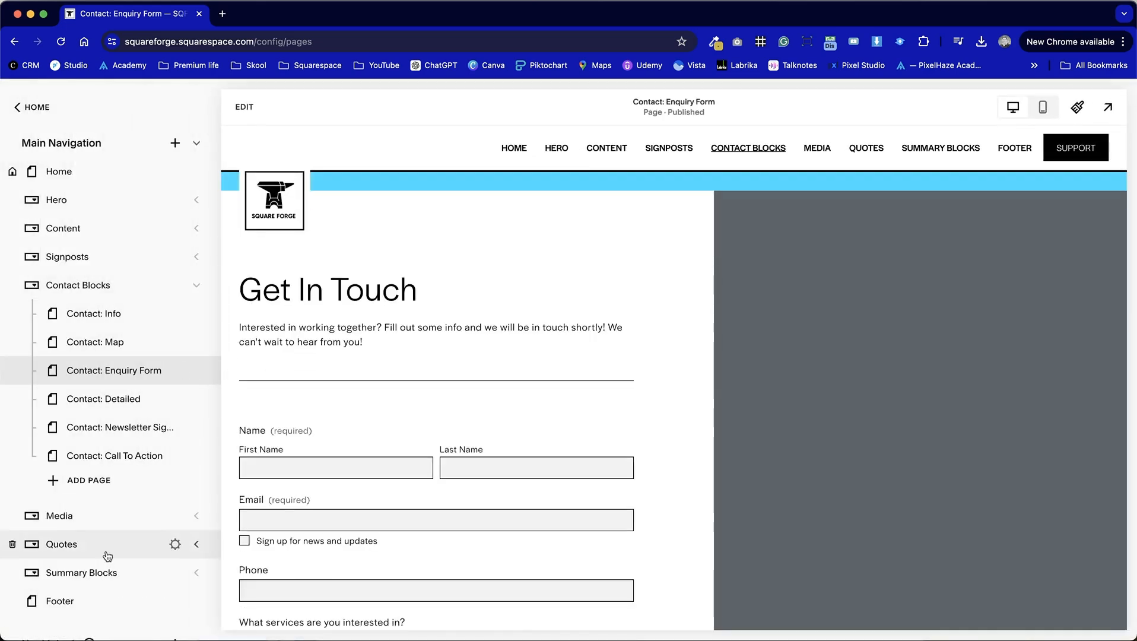
scroll(104, 553, "down", 7)
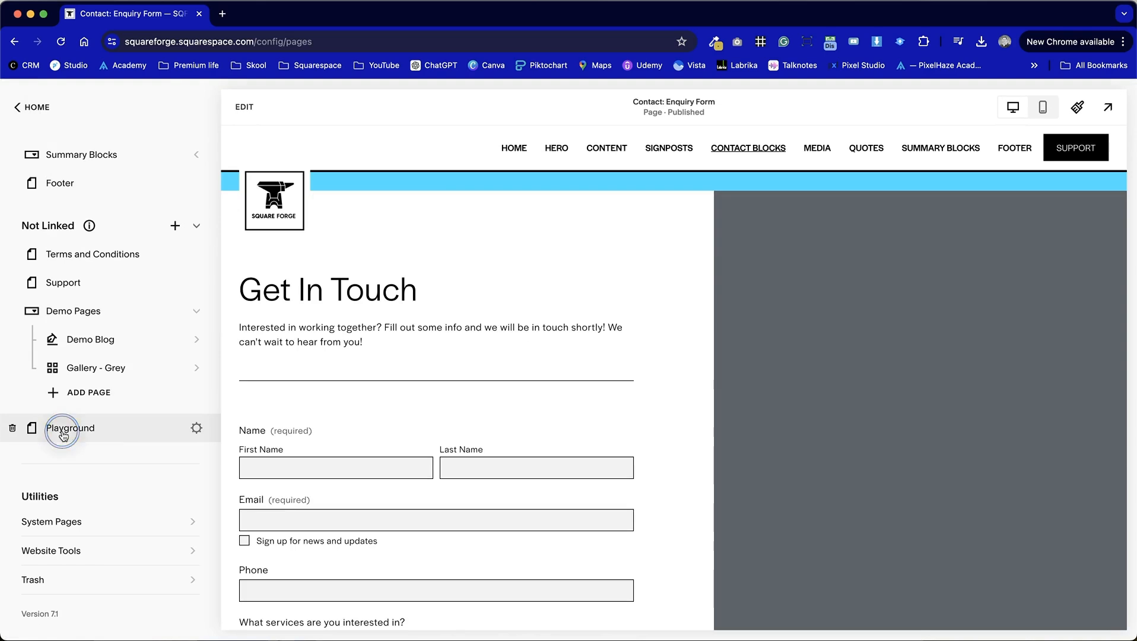
left_click(63, 436)
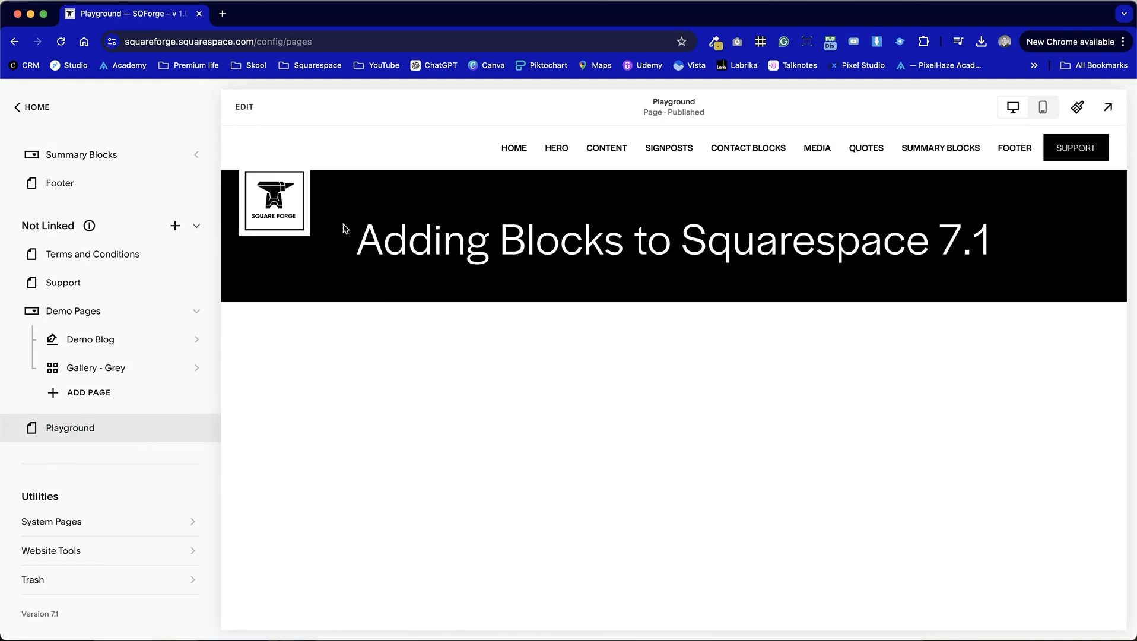
left_click(252, 107)
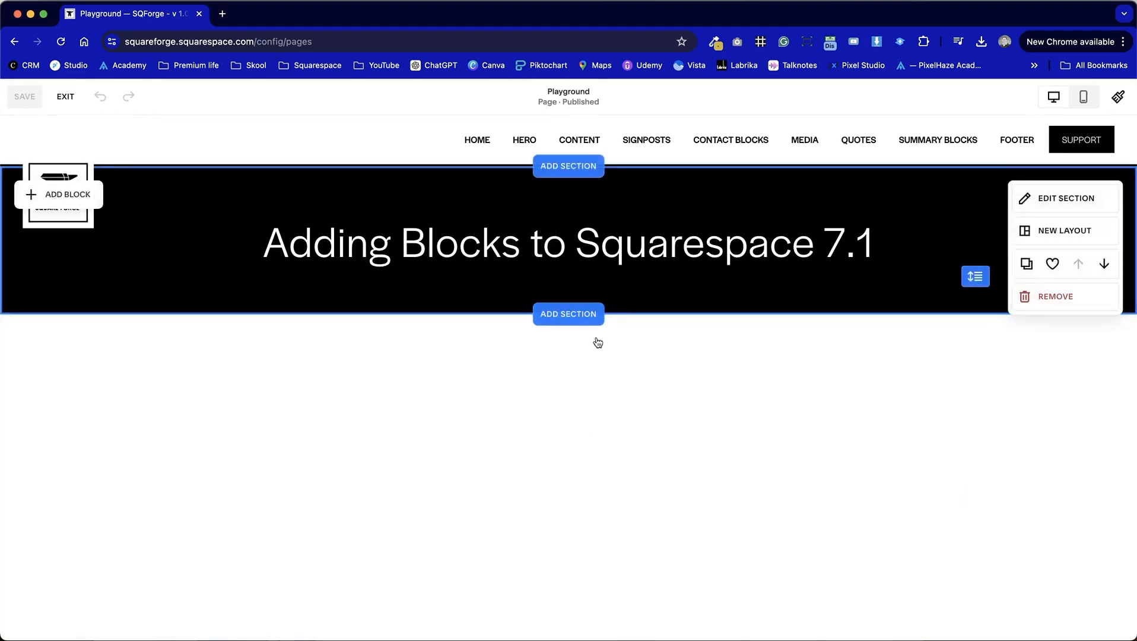
Insert the saved split Contact Us form section and the boxed Contact us. section below the Playground page's title banner
left_click(568, 315)
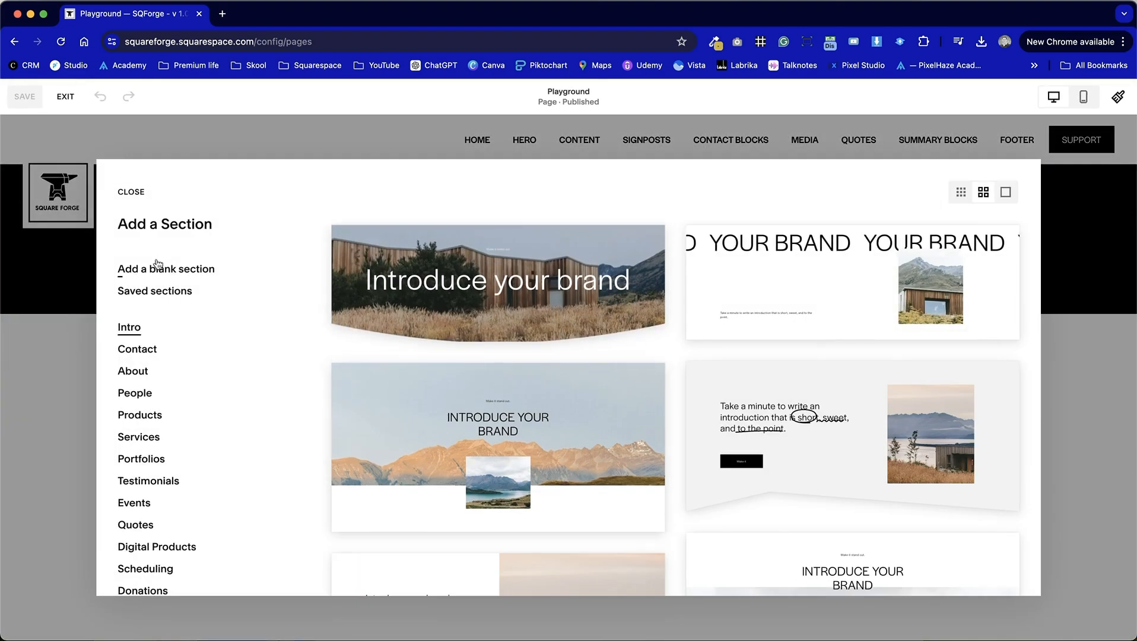
left_click(150, 292)
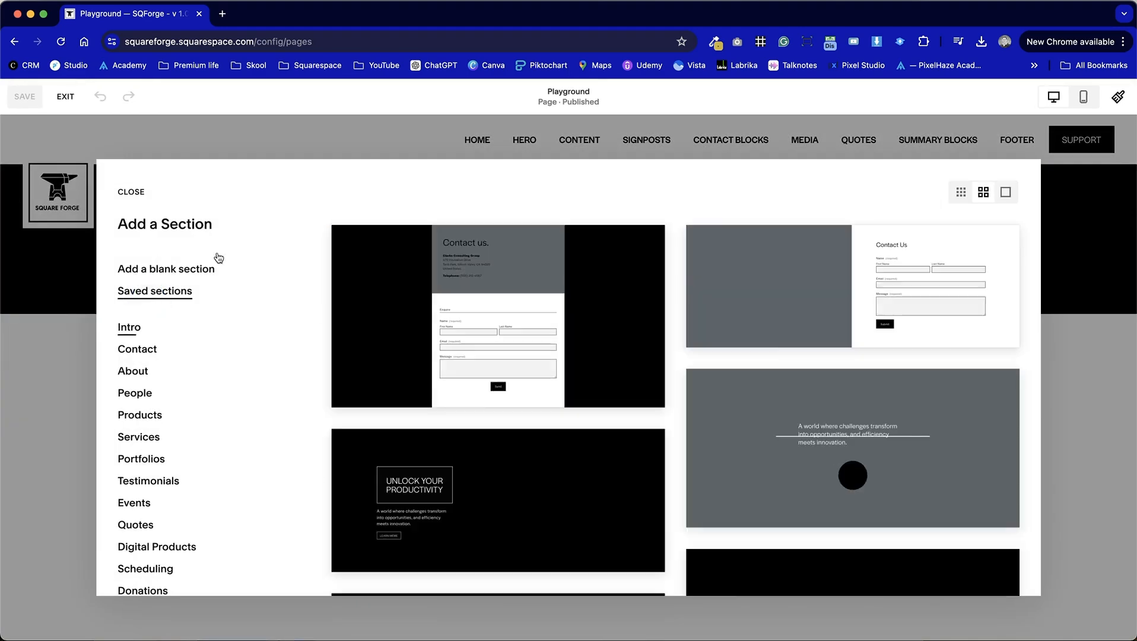
left_click(814, 300)
scroll(554, 427, "down", 5)
left_click(581, 286)
left_click(584, 292)
scroll(592, 429, "down", 5)
scroll(592, 434, "up", 2)
scroll(593, 428, "up", 10)
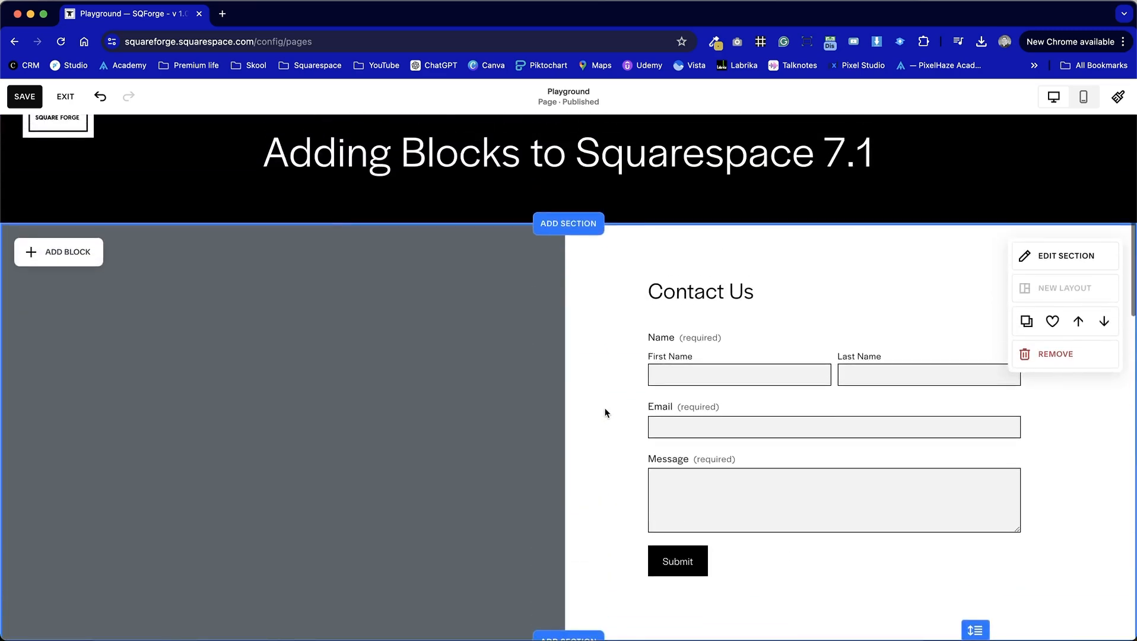
Examine how both contact form sections stack in mobile view, and compare them with their desktop layout
left_click(1083, 96)
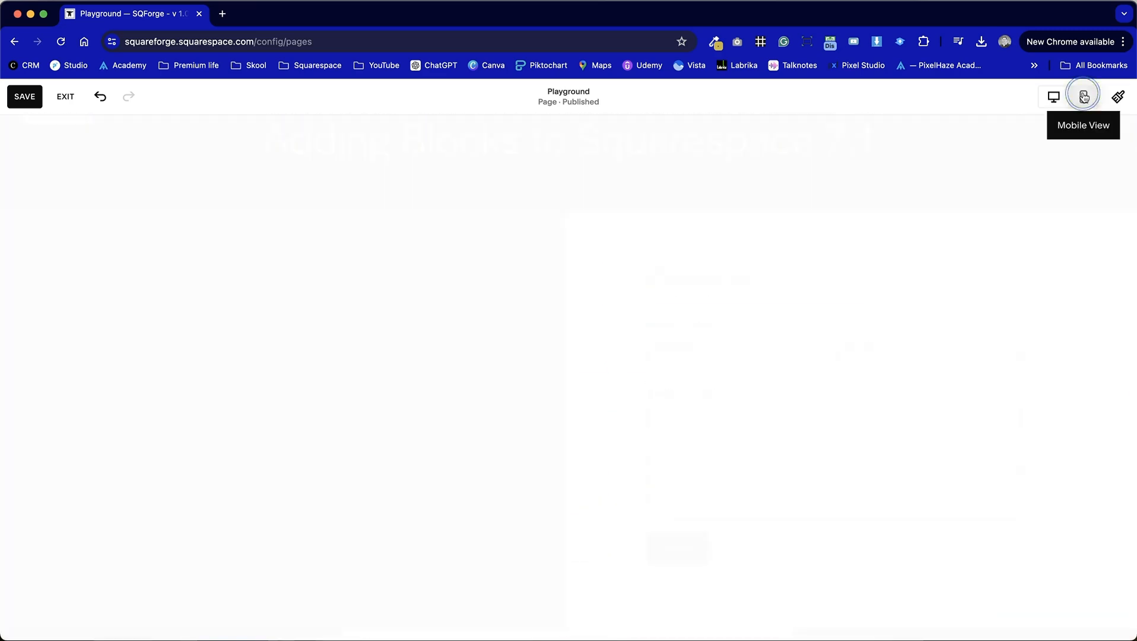
scroll(596, 354, "down", 3)
scroll(596, 356, "up", 2)
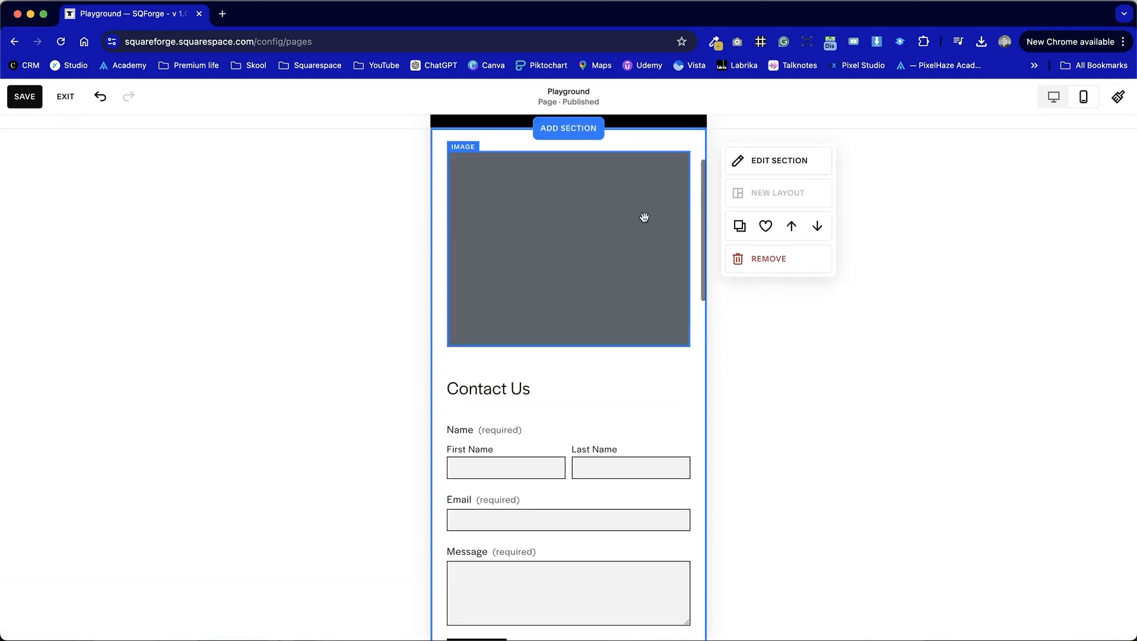
scroll(569, 501, "down", 5)
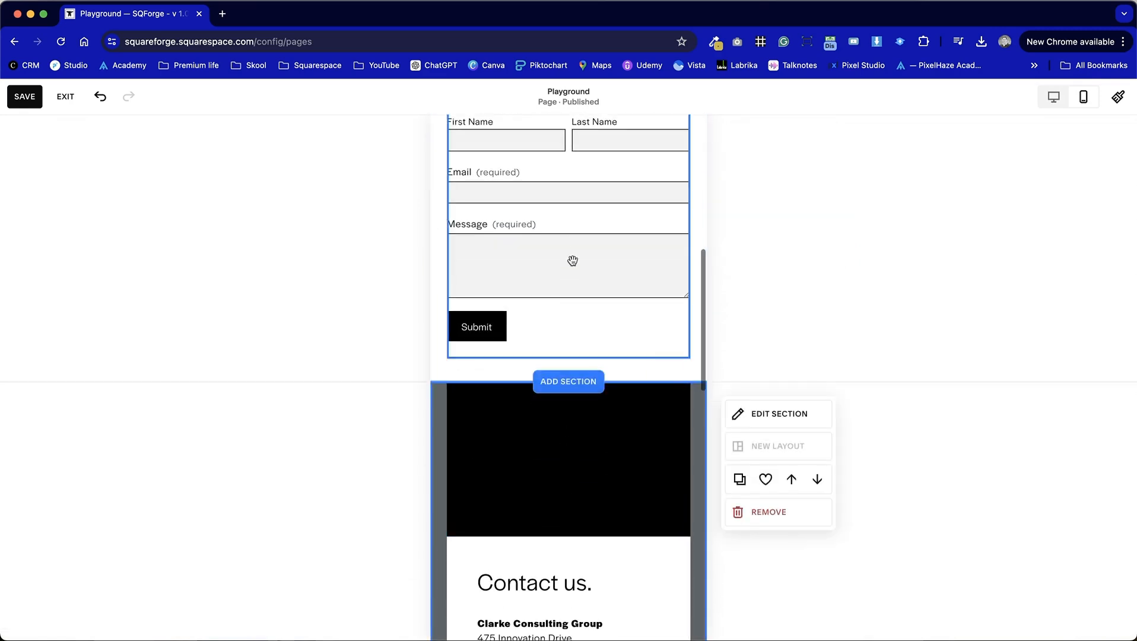
scroll(537, 562, "down", 5)
scroll(478, 491, "down", 4)
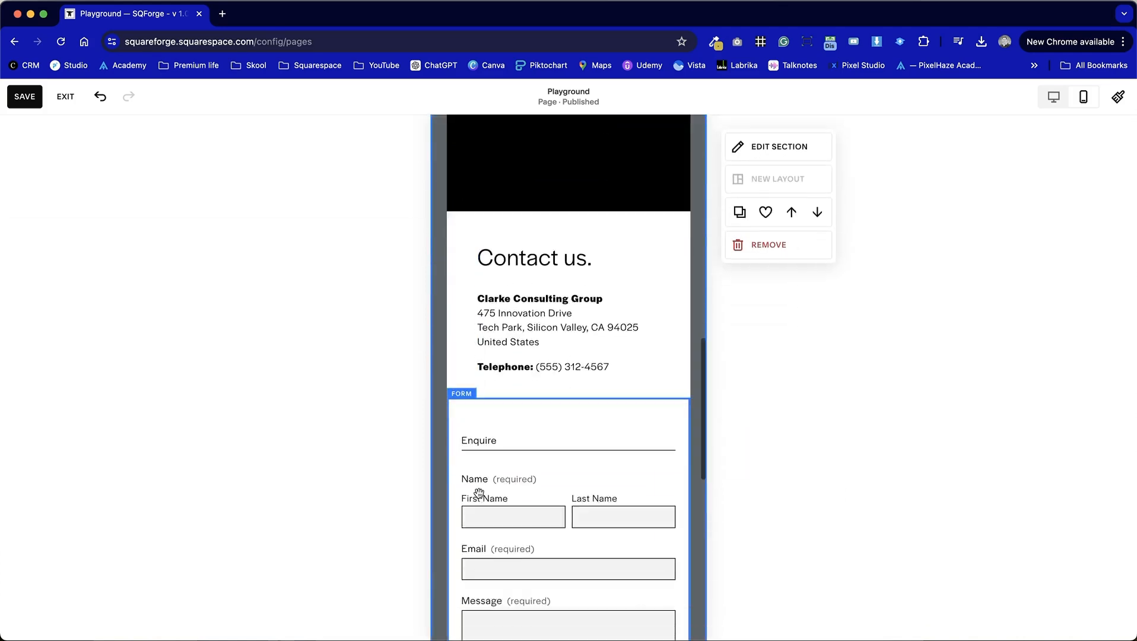
scroll(479, 494, "down", 4)
scroll(581, 512, "up", 1)
scroll(581, 512, "up", 7)
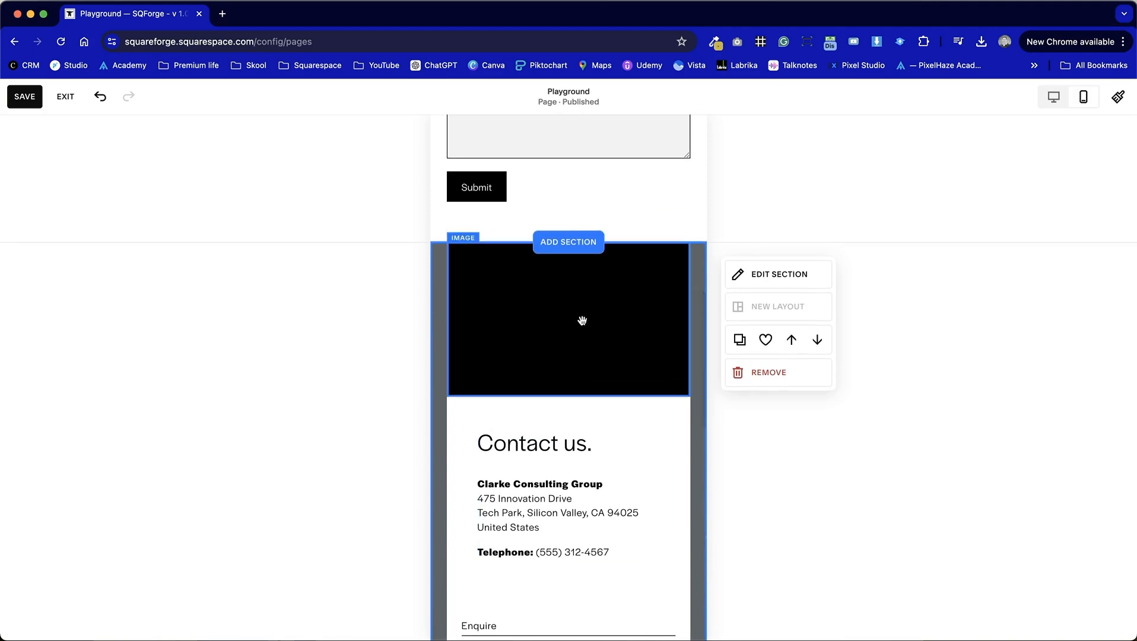
left_click(1054, 97)
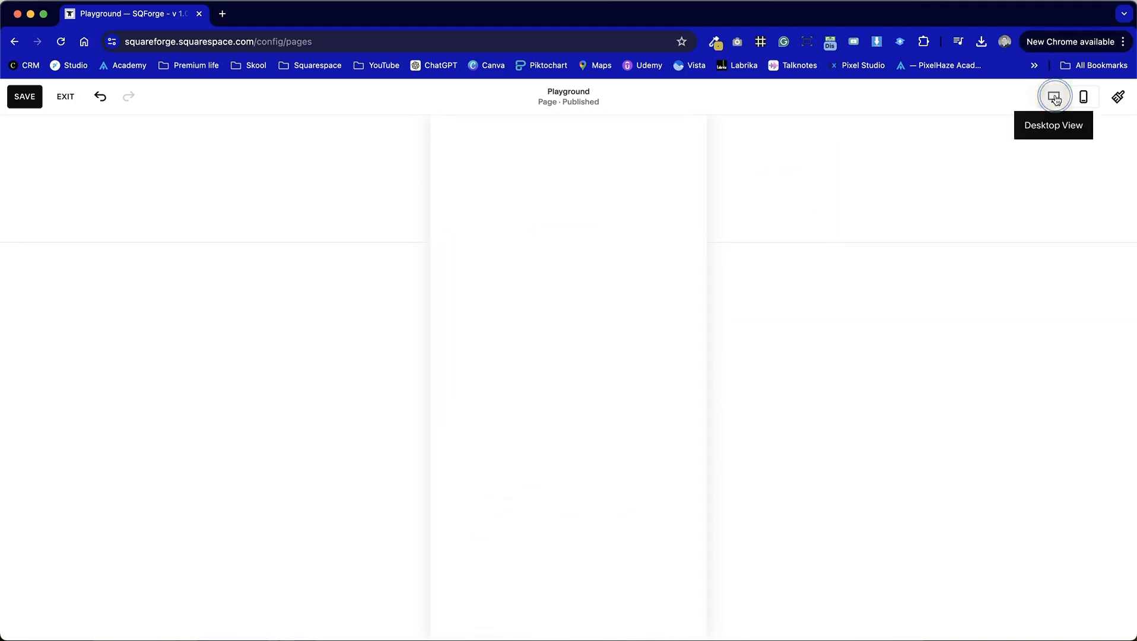
scroll(534, 396, "down", 2)
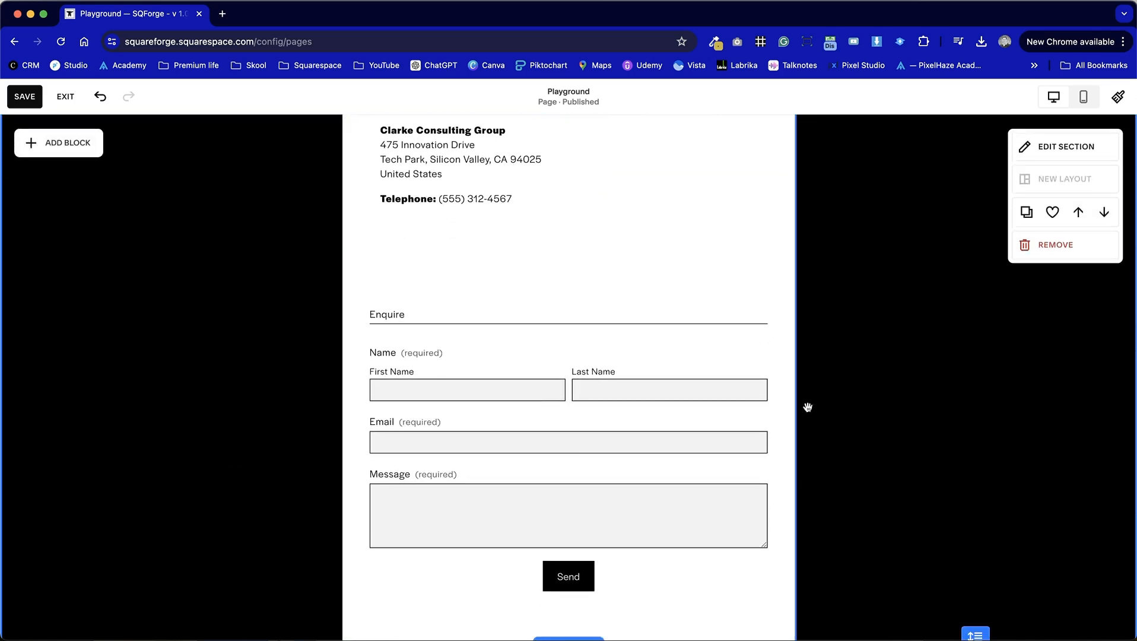
scroll(888, 372, "up", 10)
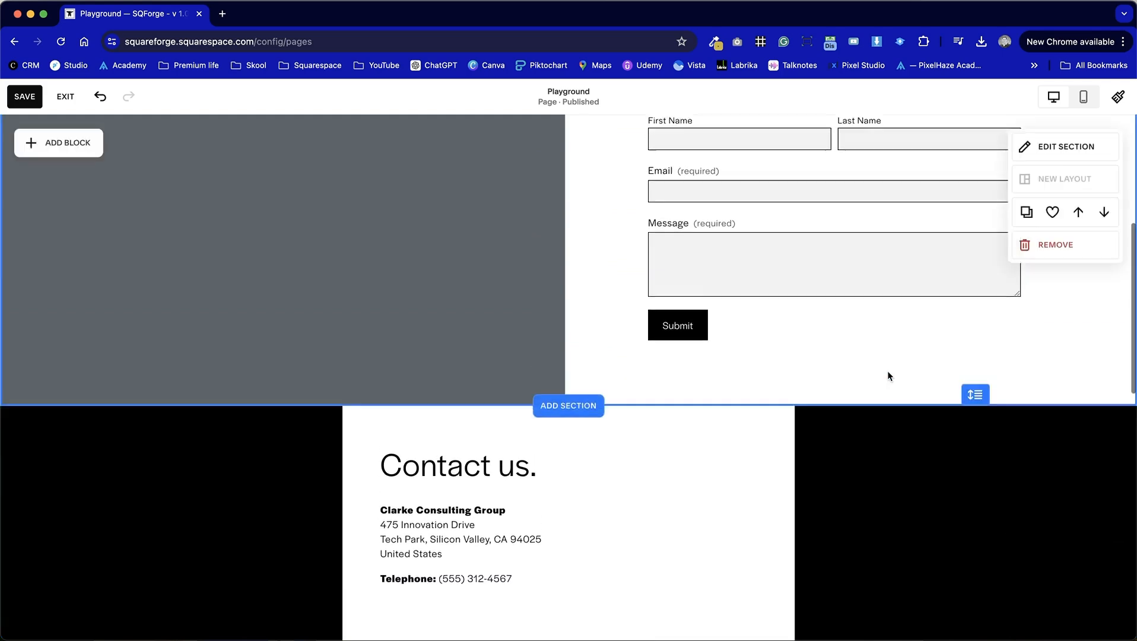
Insert a blank section between the split Contact Us section and the boxed Contact us. section
scroll(887, 372, "down", 2)
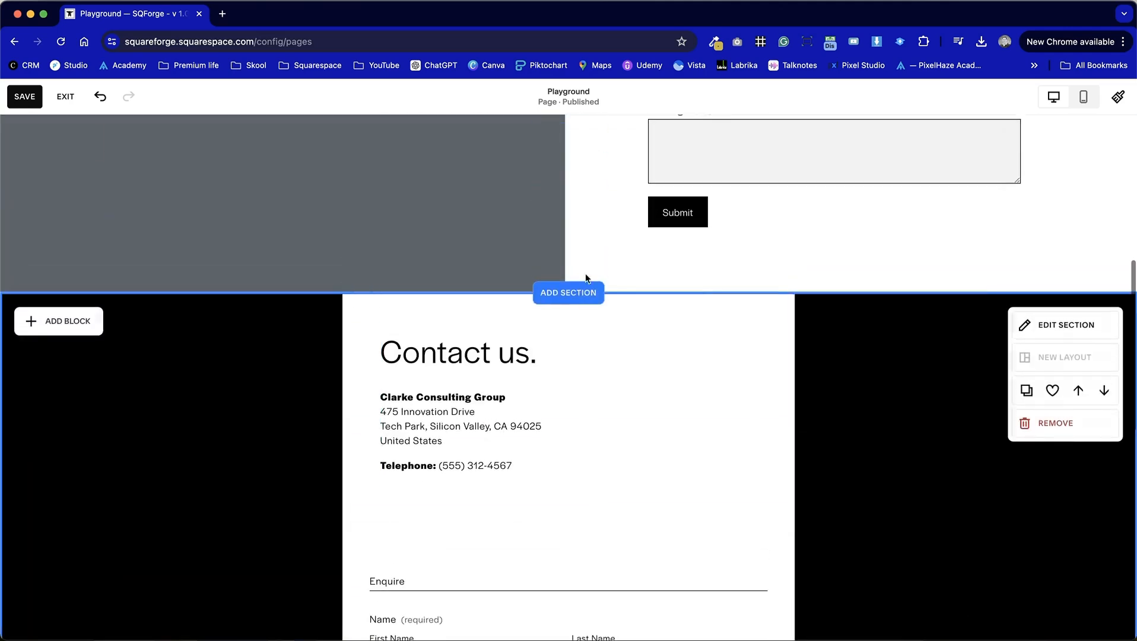
left_click(574, 292)
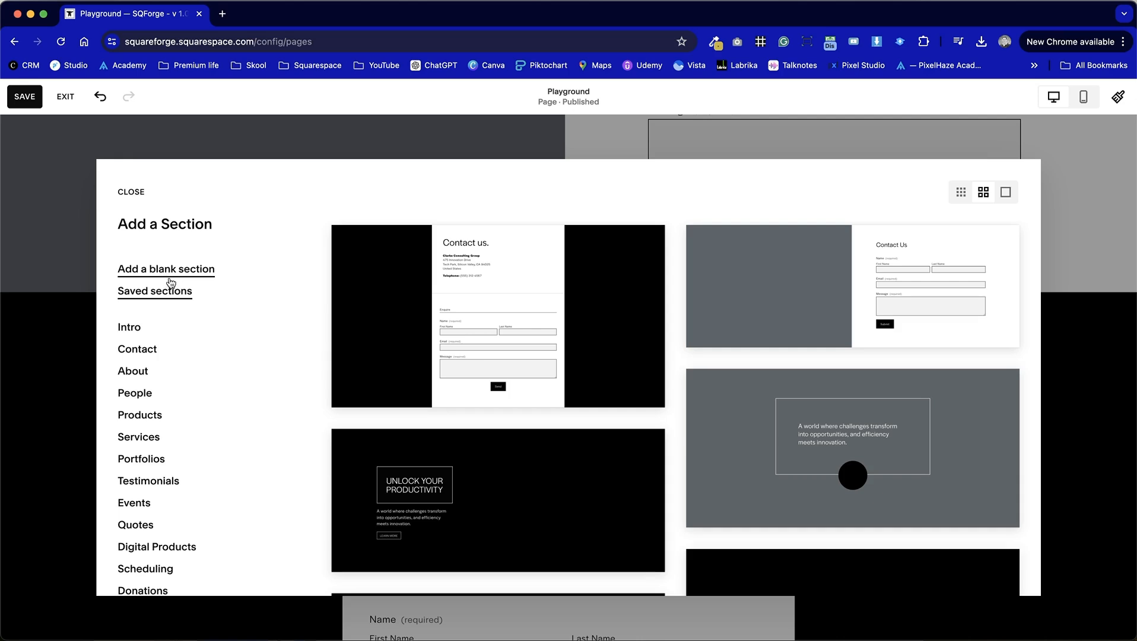
left_click(167, 275)
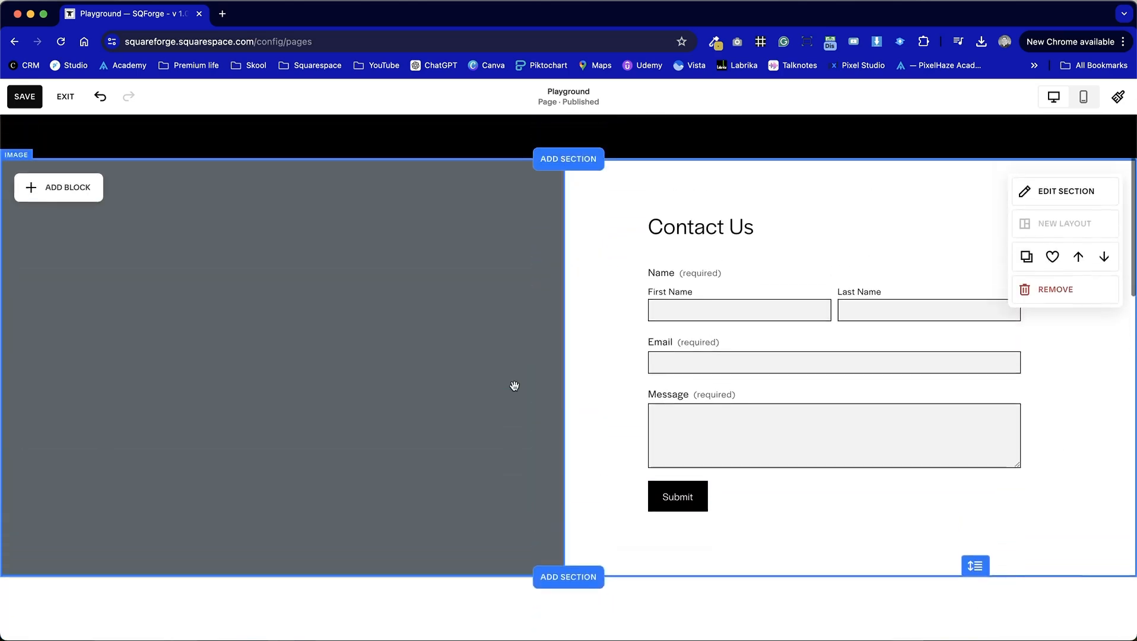
left_click(322, 329)
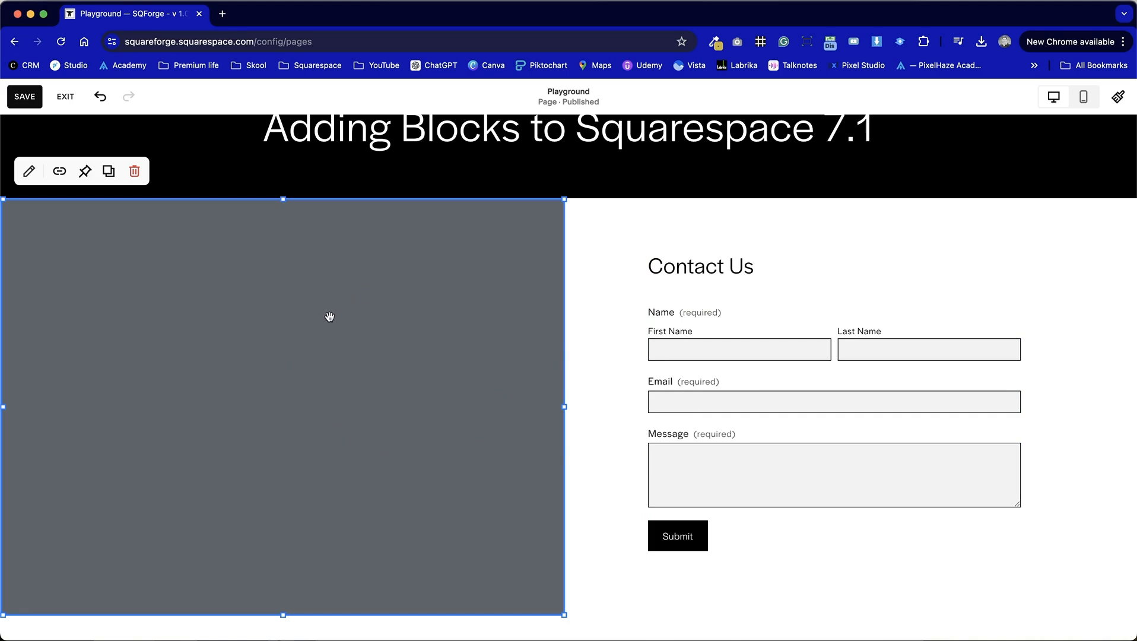
scroll(477, 340, "up", 3)
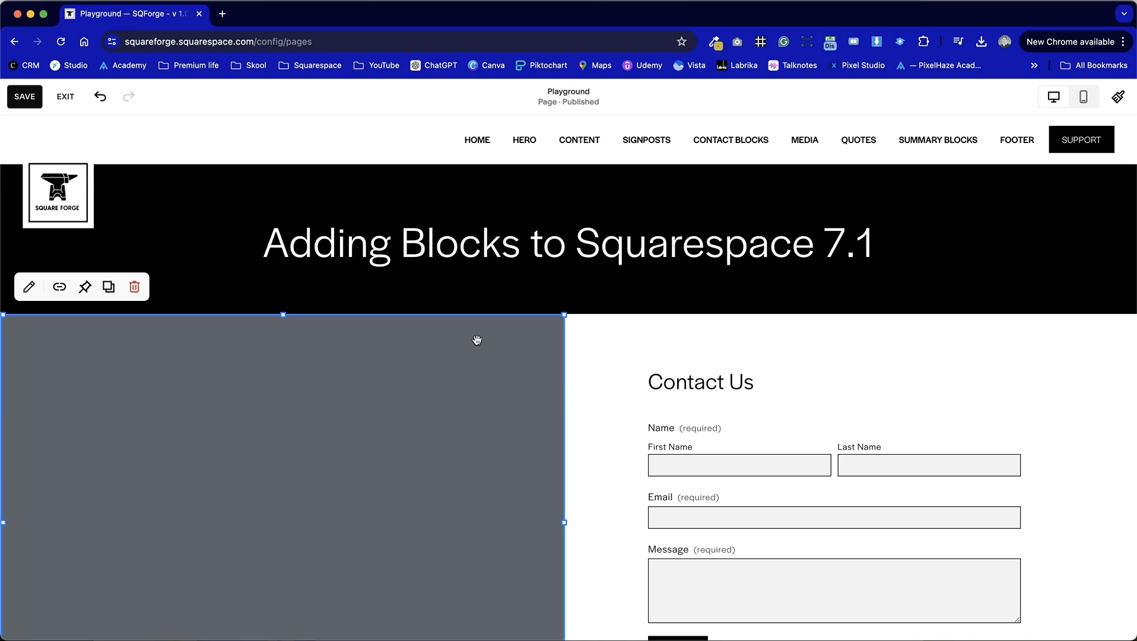
left_click(609, 381)
scroll(612, 383, "down", 10)
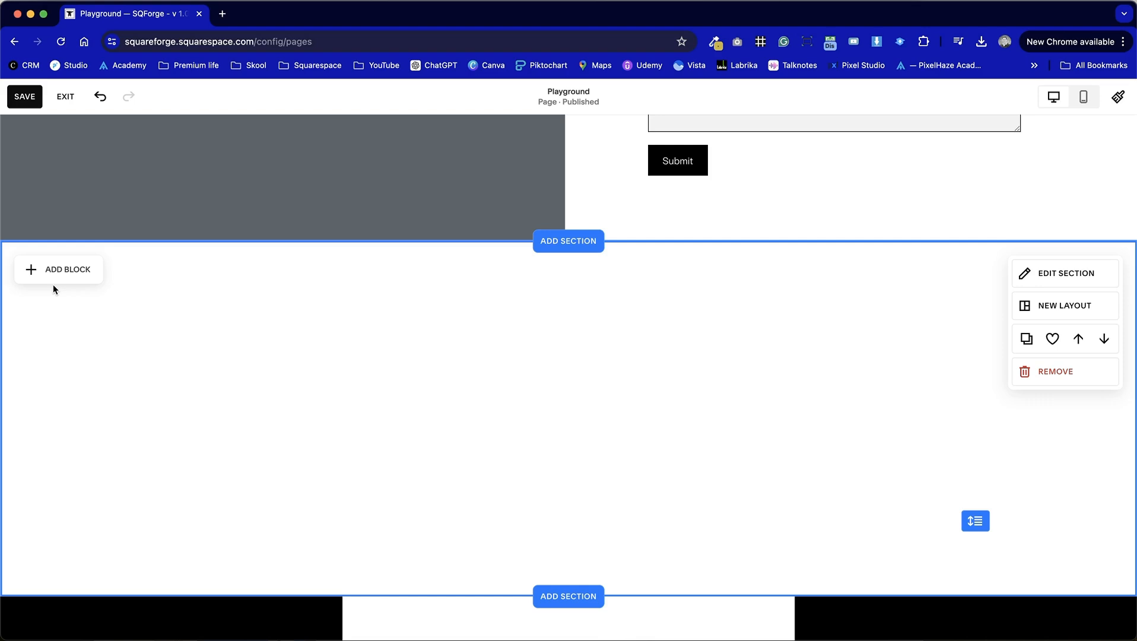
Add a form block to the blank section, place it in the right half, widen it and reduce its height
left_click(68, 270)
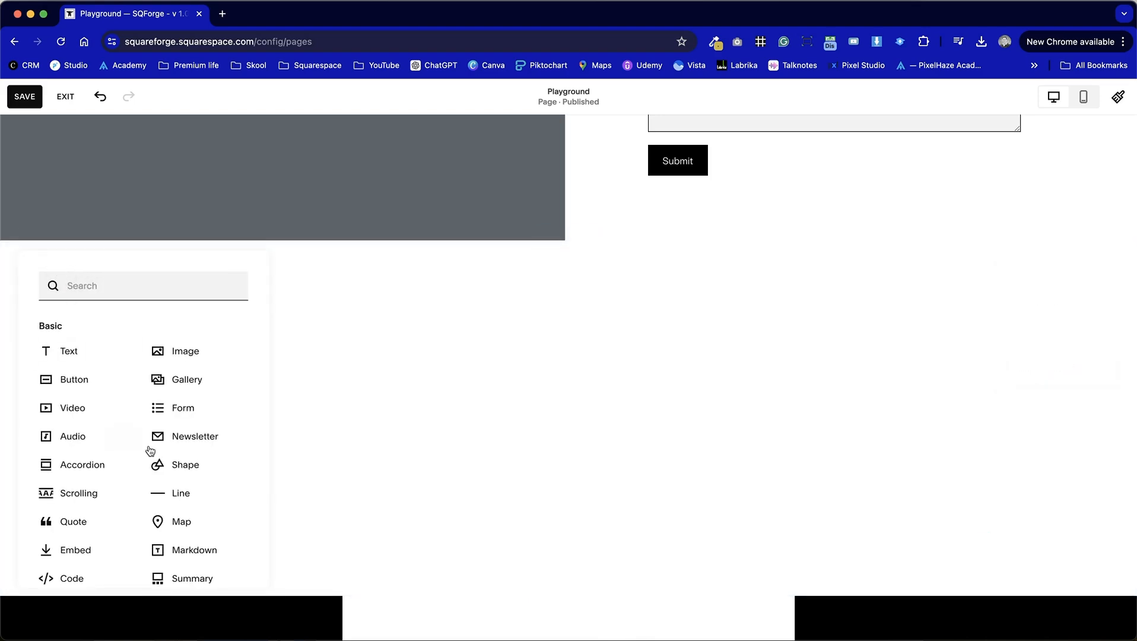
left_click(184, 409)
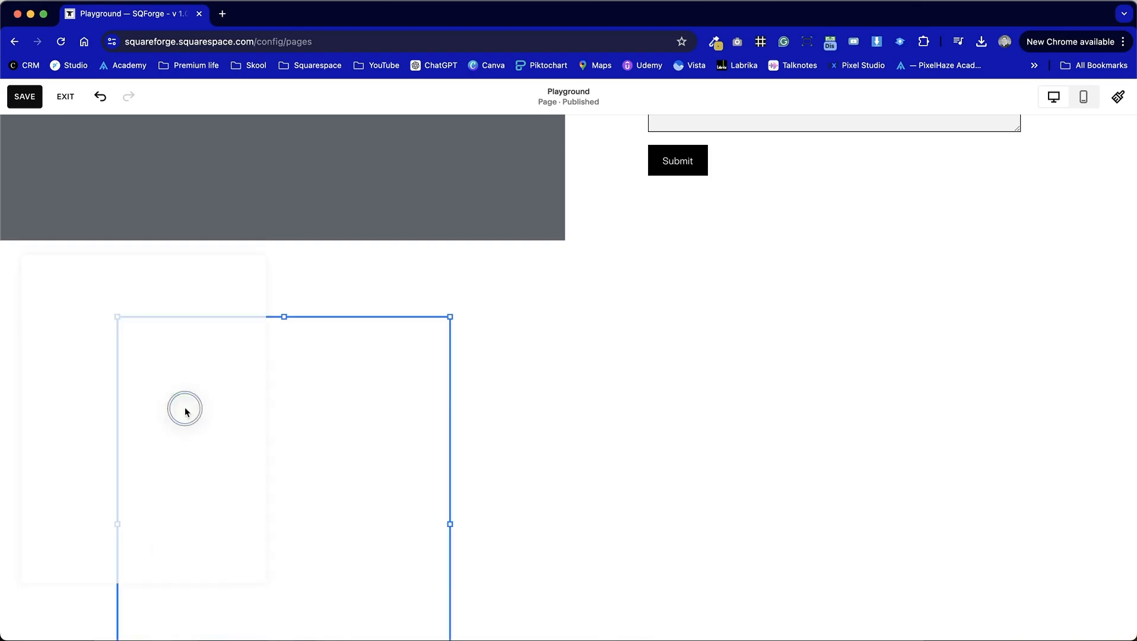
scroll(371, 437, "down", 3)
left_click_drag(284, 390, 743, 330)
left_click_drag(937, 435, 1020, 431)
scroll(860, 508, "down", 3)
left_click_drag(790, 518, 805, 329)
Reduce the height of the new form's section to fit the form, and compare it with the split section above
left_click(466, 383)
scroll(490, 411, "down", 2)
left_click_drag(975, 586, 975, 466)
left_click(825, 445)
scroll(826, 445, "up", 3)
left_click(409, 389)
scroll(408, 386, "up", 3)
scroll(407, 386, "up", 4)
scroll(408, 386, "down", 8)
scroll(408, 389, "up", 7)
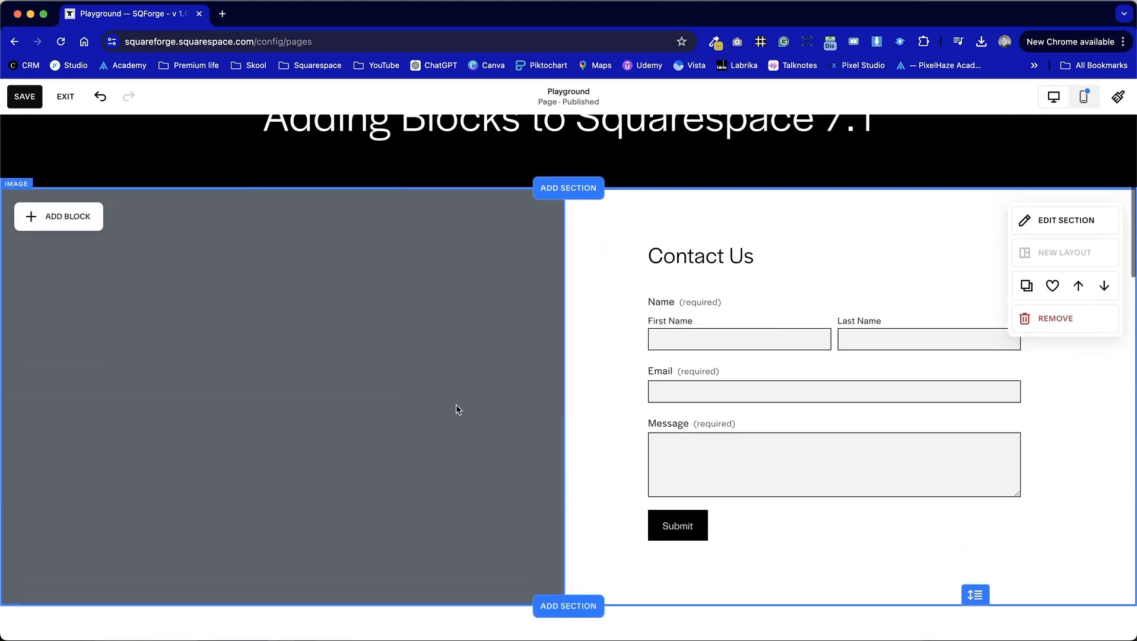
Align the new form's left edge with the form in the section above and shift it down, leaving space for a heading
scroll(594, 380, "down", 6)
left_click(621, 436)
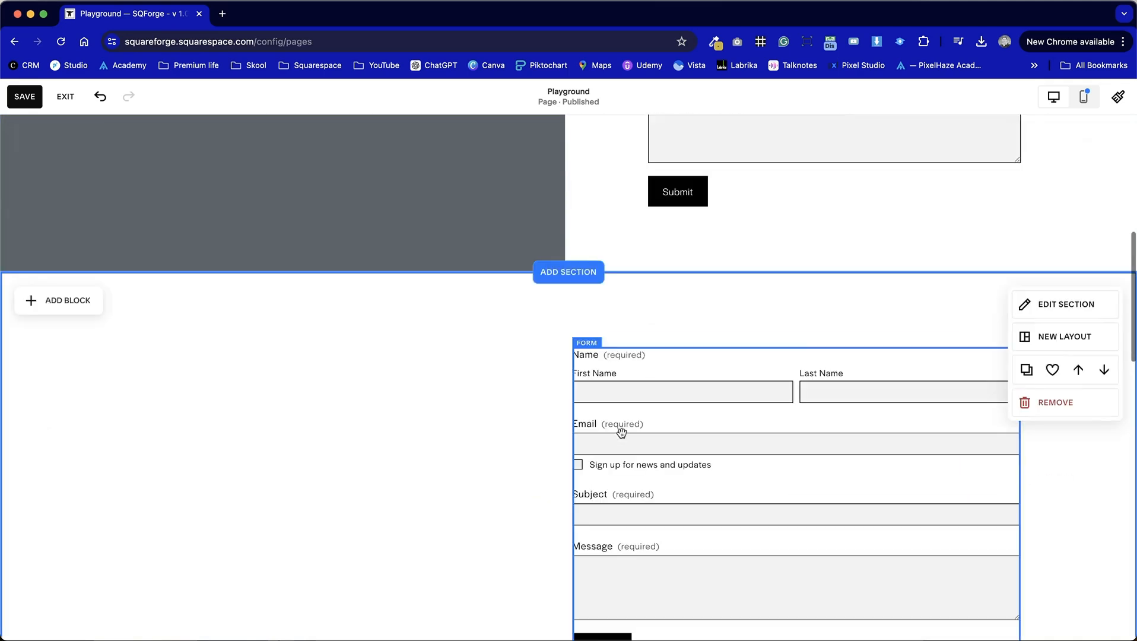
left_click_drag(572, 516, 652, 514)
left_click(605, 428)
scroll(604, 429, "up", 4)
scroll(604, 429, "down", 5)
left_click_drag(741, 393, 741, 452)
left_click(571, 431)
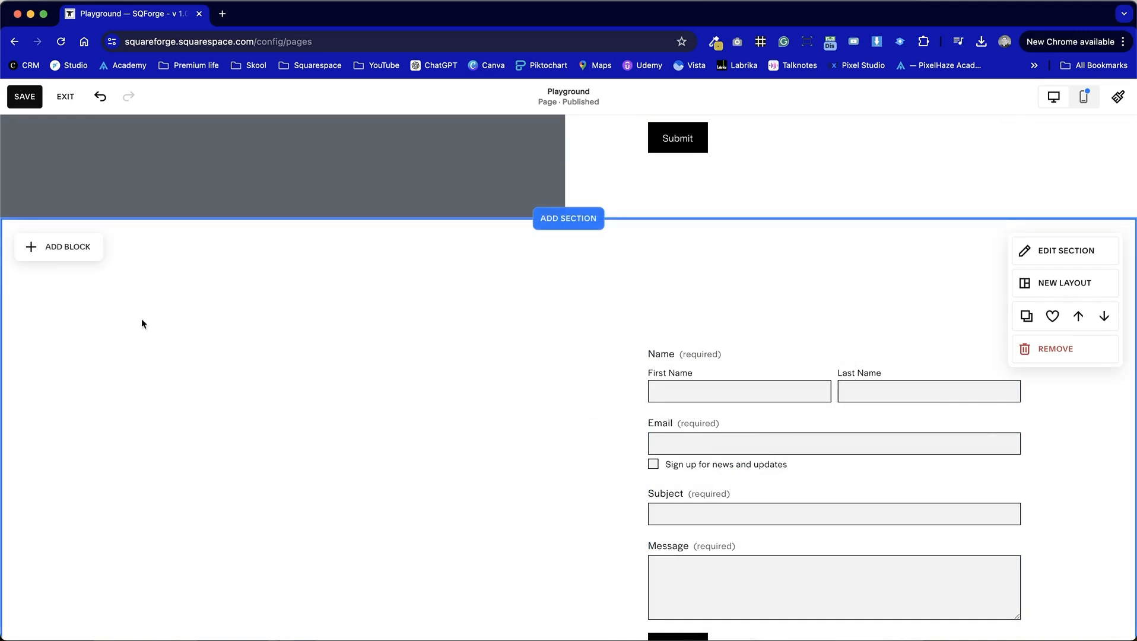
Add a text block directly above the new form, enter "Contact Us" and format it as Heading 2
left_click(65, 247)
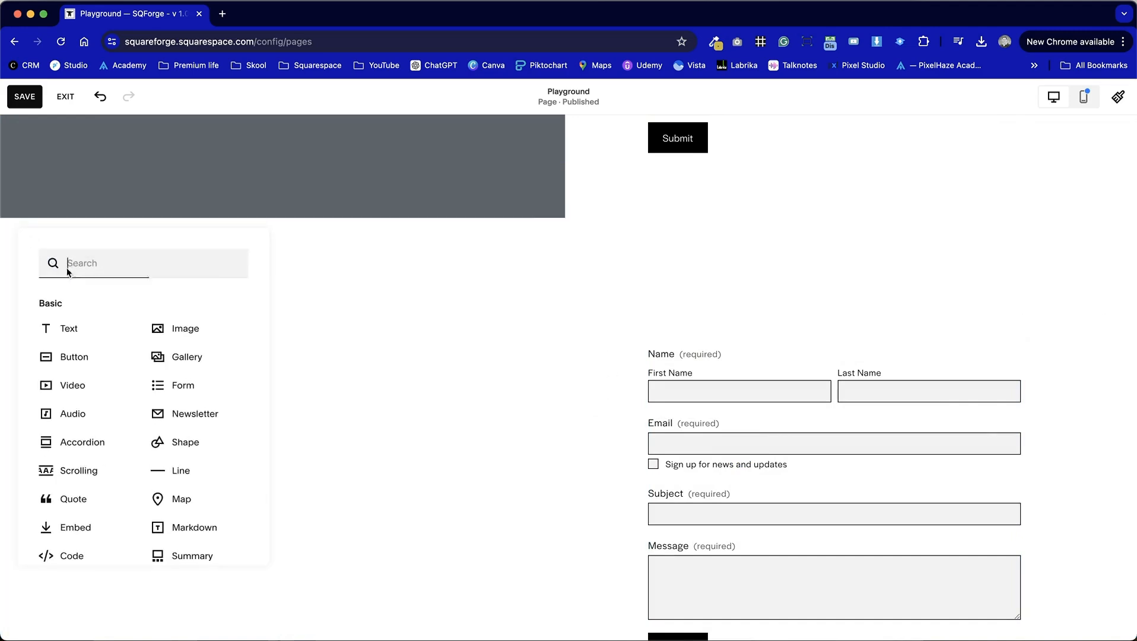
left_click(66, 330)
left_click_drag(176, 327, 712, 333)
left_click(680, 302)
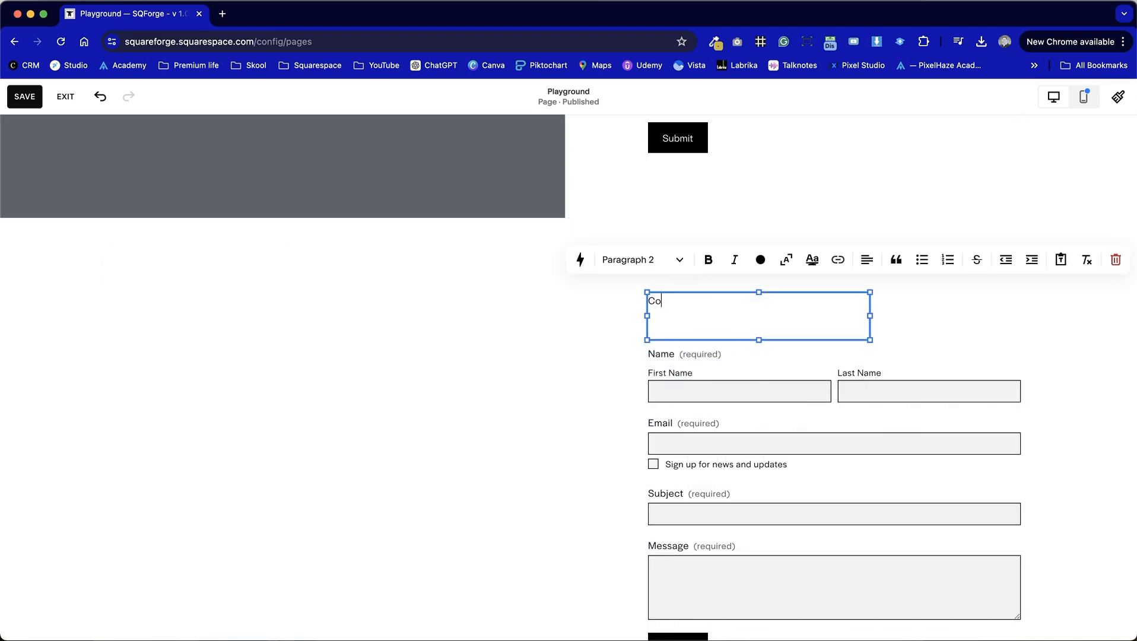
left_click(628, 263)
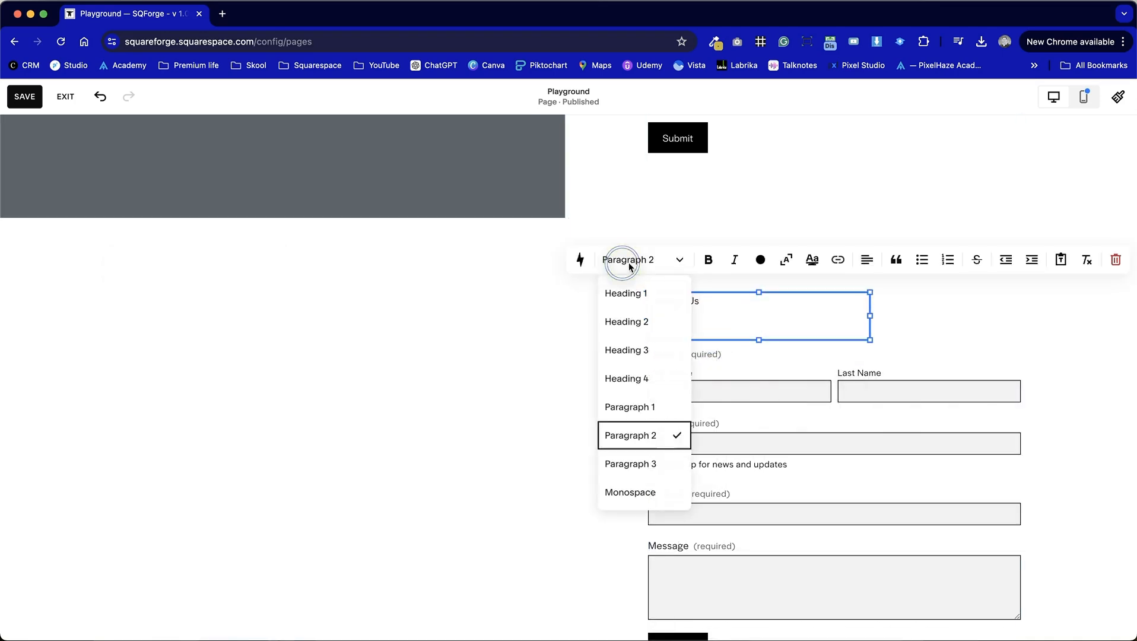
left_click(648, 330)
left_click(450, 319)
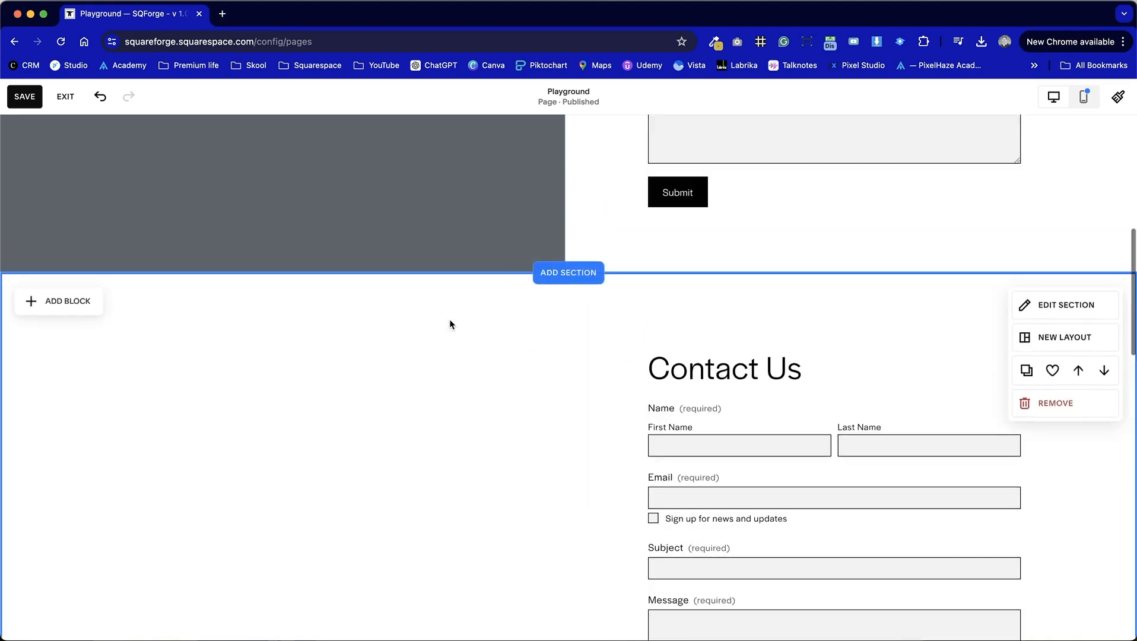
Check the heading style in the split section above and change the new Contact Us heading to Heading 3
scroll(449, 319, "up", 5)
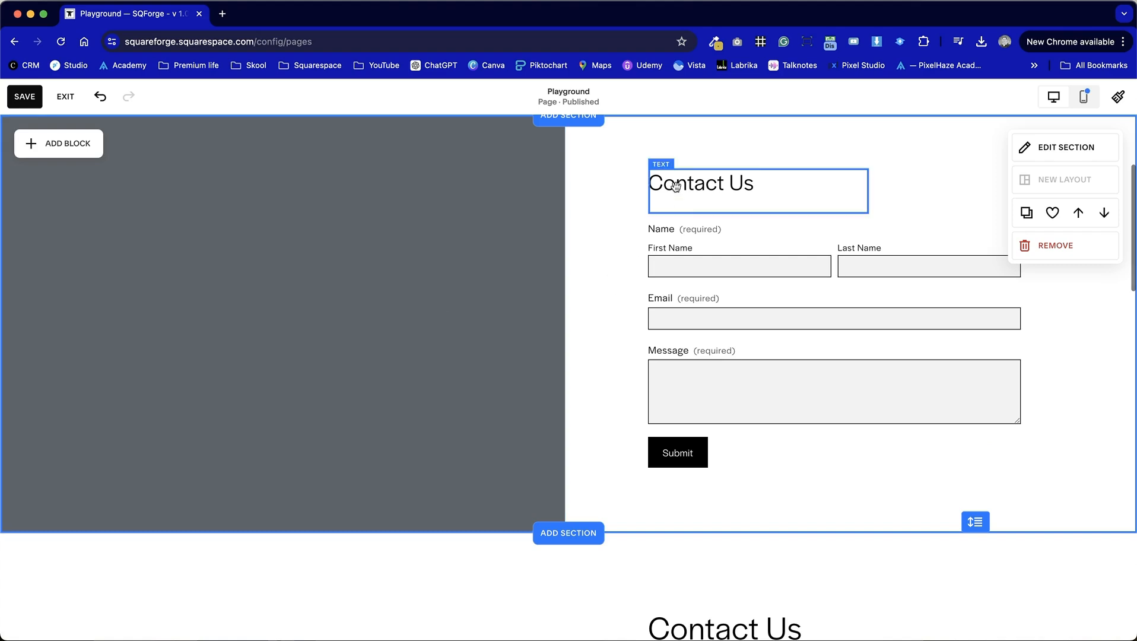
left_click(679, 184)
double_click(783, 216)
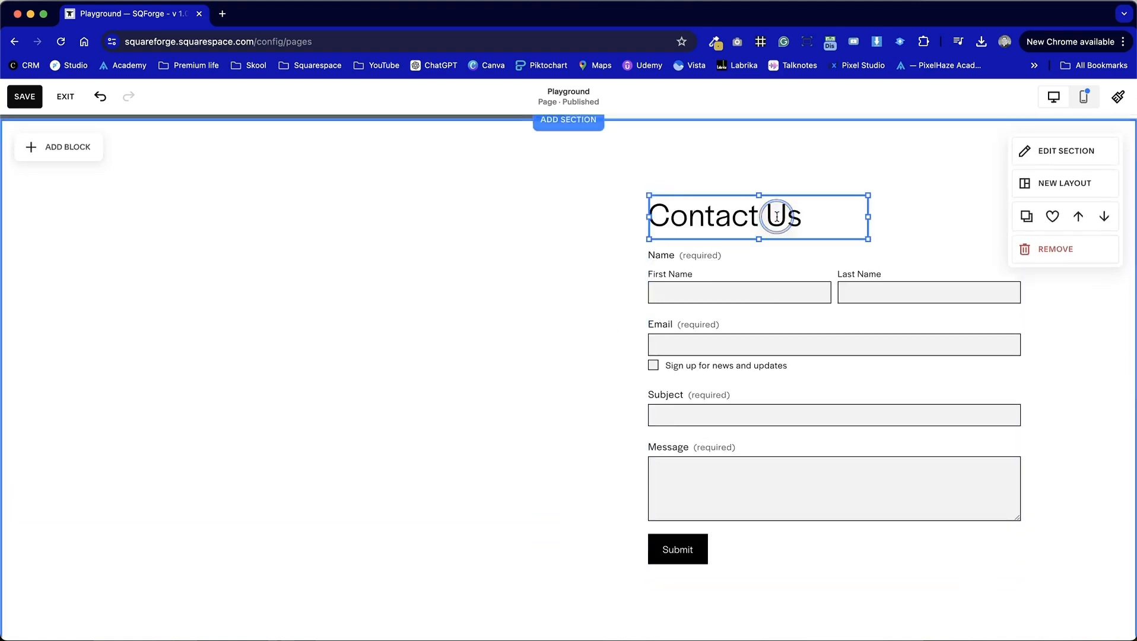
left_click(624, 152)
left_click(634, 252)
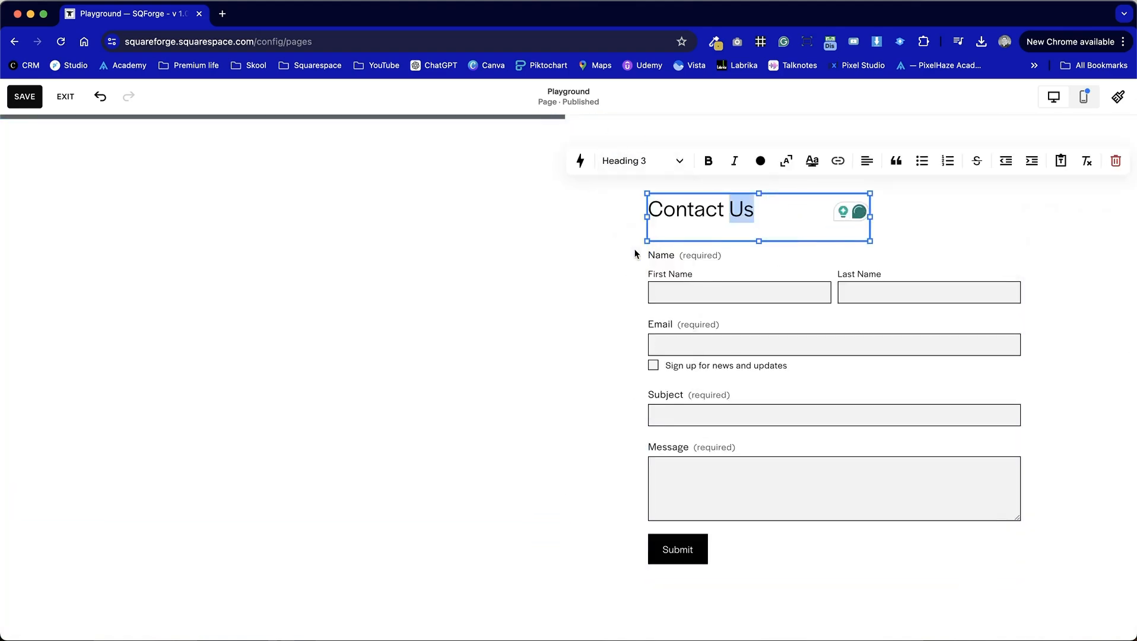
left_click(534, 234)
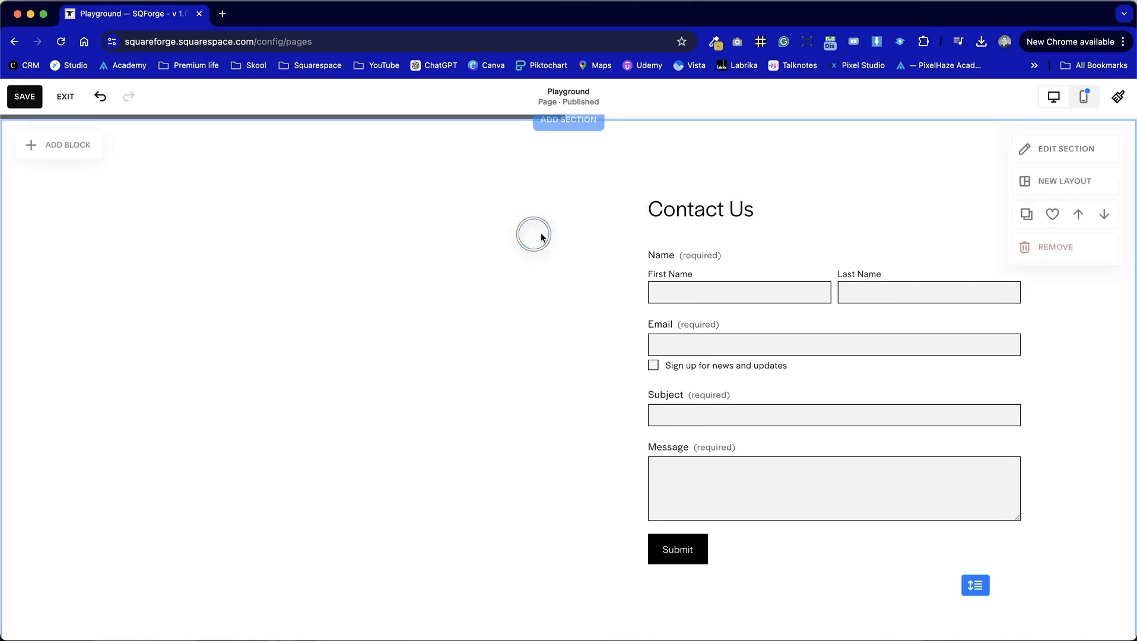
Vertically centre the new Contact Us heading within its text block and compare it with the section above
left_click(666, 221)
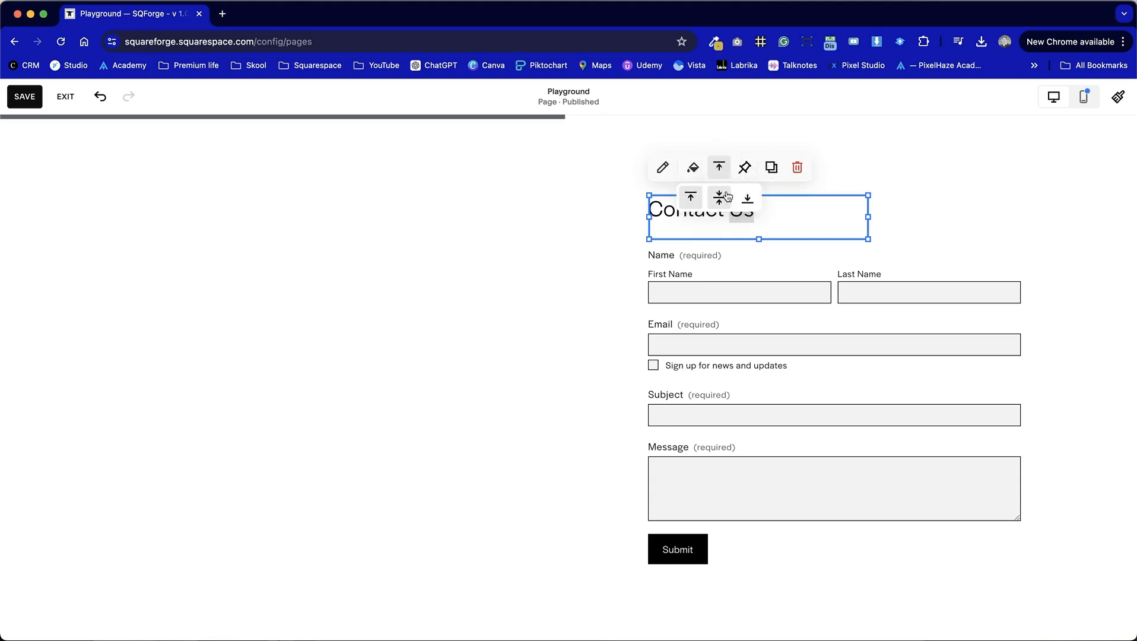
left_click(539, 313)
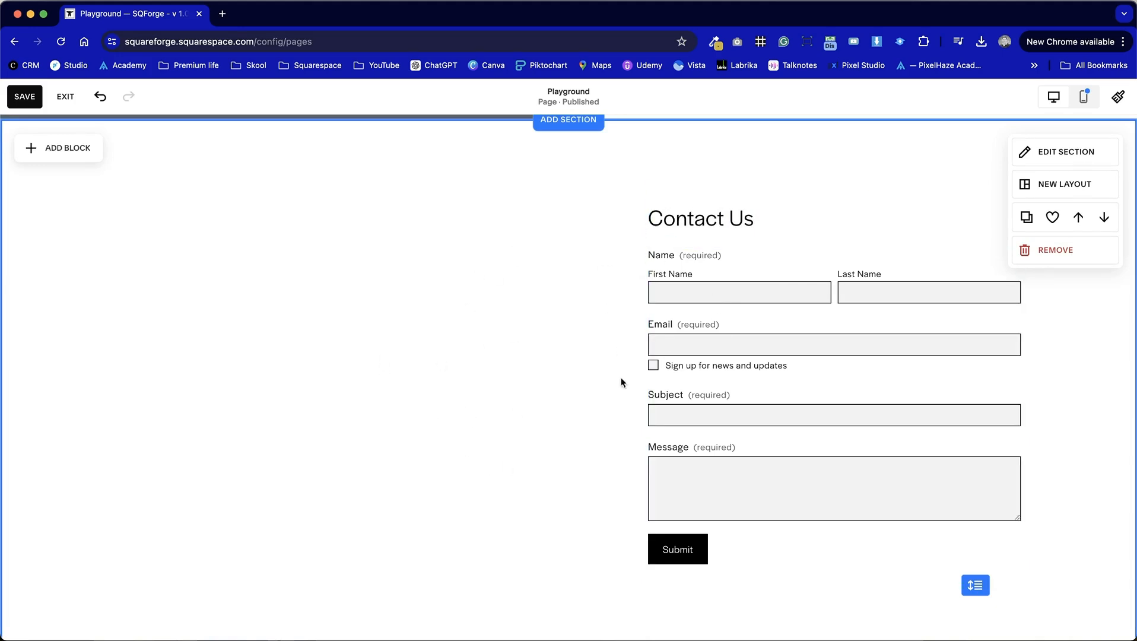
scroll(390, 407, "down", 2)
scroll(389, 407, "up", 12)
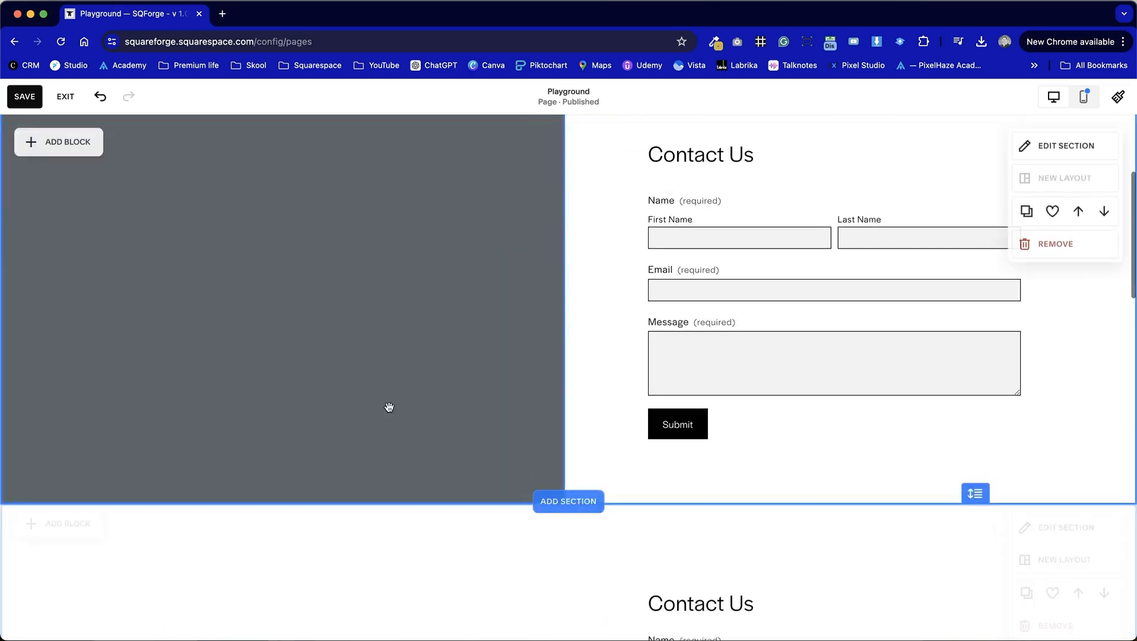
scroll(389, 408, "down", 5)
scroll(389, 408, "up", 2)
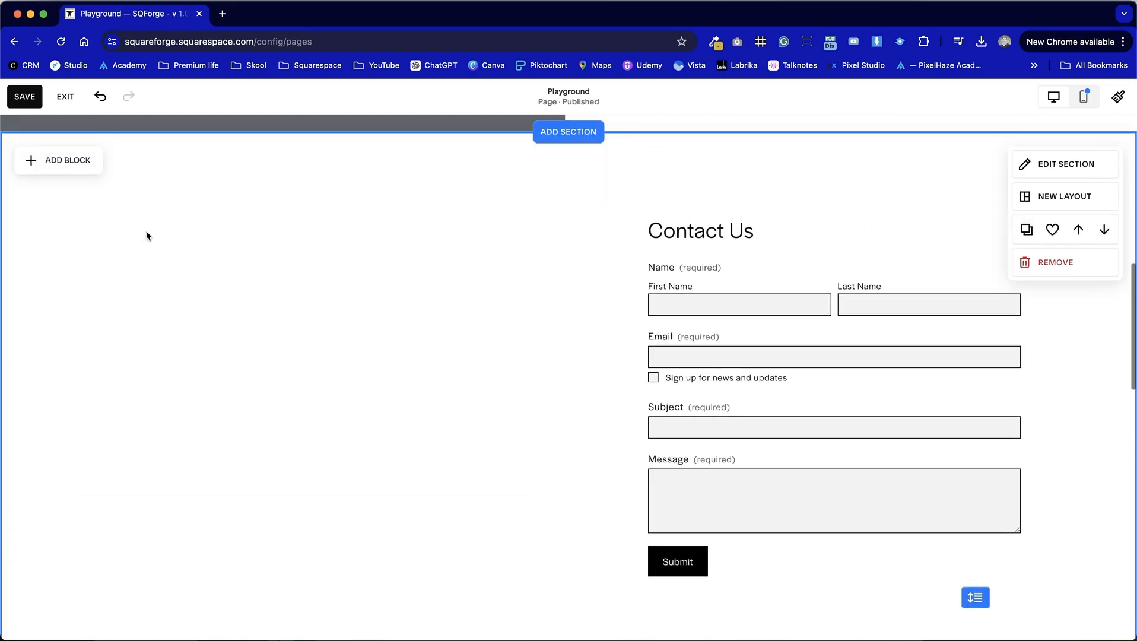
Add an image block to the new section and stretch it to fill the left half from heading to form bottom
left_click(67, 160)
left_click(178, 268)
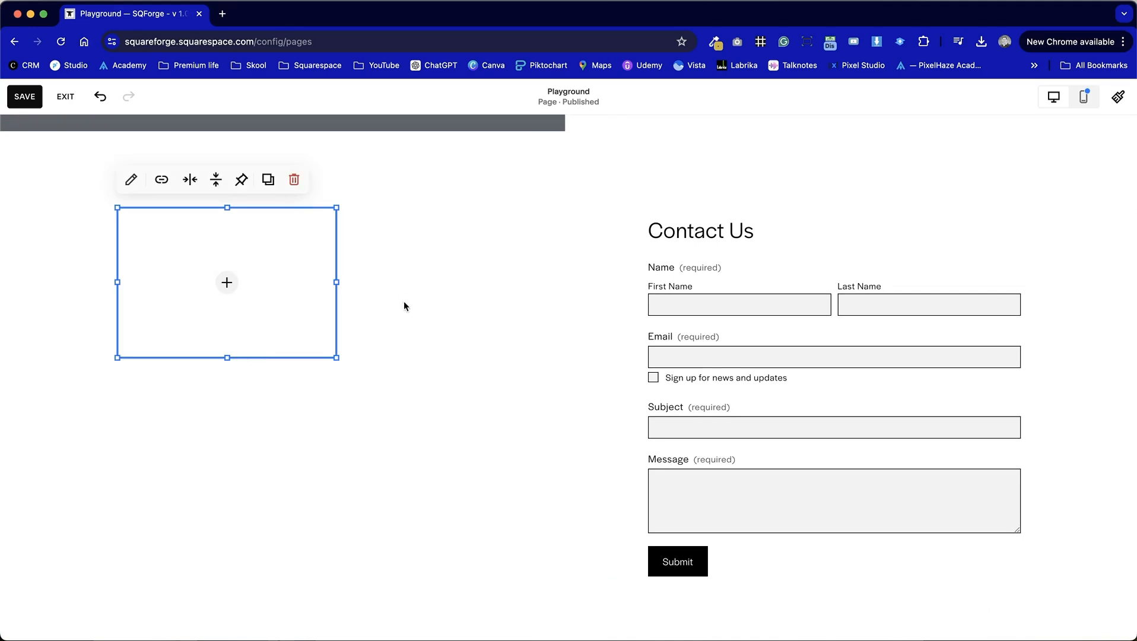
left_click_drag(322, 323, 655, 319)
scroll(504, 445, "down", 3)
left_click_drag(282, 215, 283, 453)
scroll(502, 311, "up", 2)
scroll(502, 311, "up", 2)
left_click(589, 188)
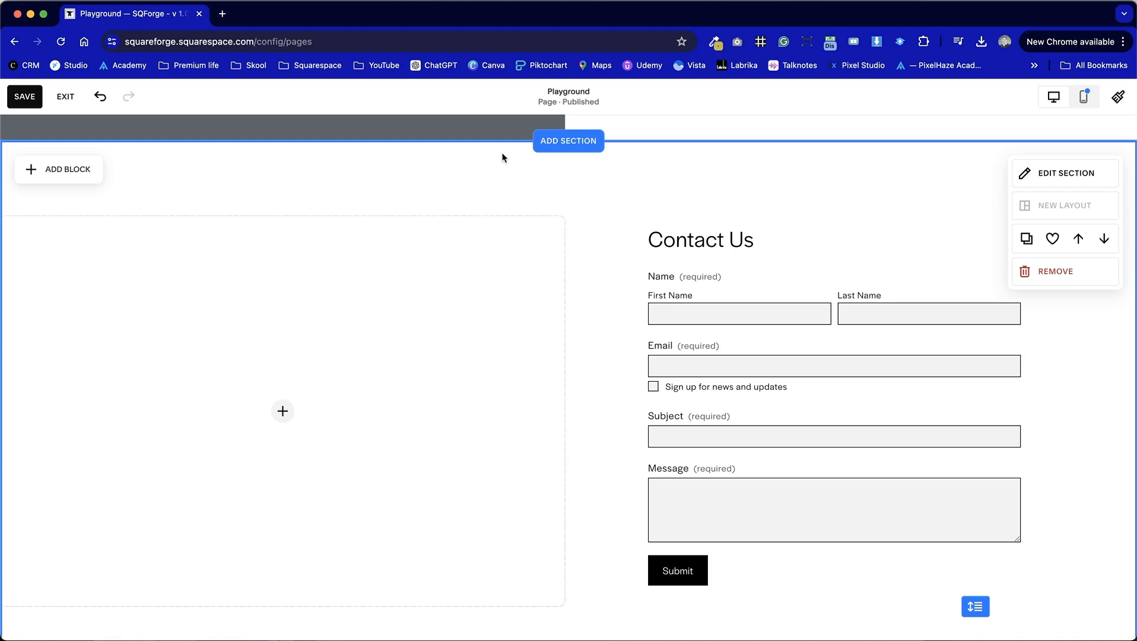
Try the small section height, then turn off Fill Screen for the new contact section to remove its extra vertical space
scroll(476, 528, "down", 3)
scroll(475, 490, "up", 10)
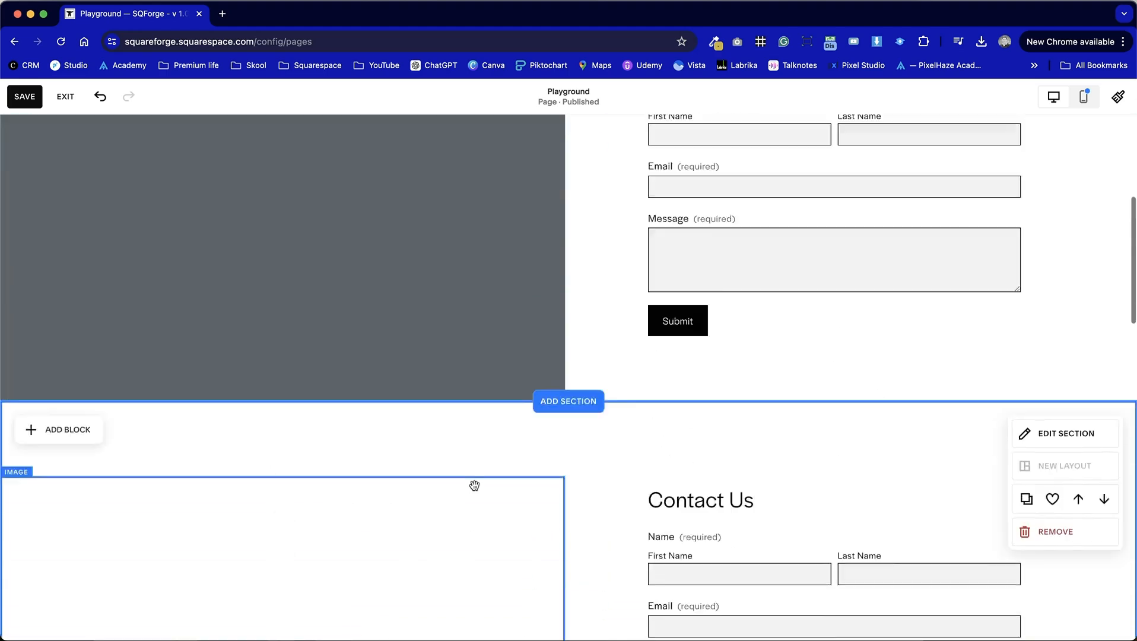
scroll(492, 437, "down", 9)
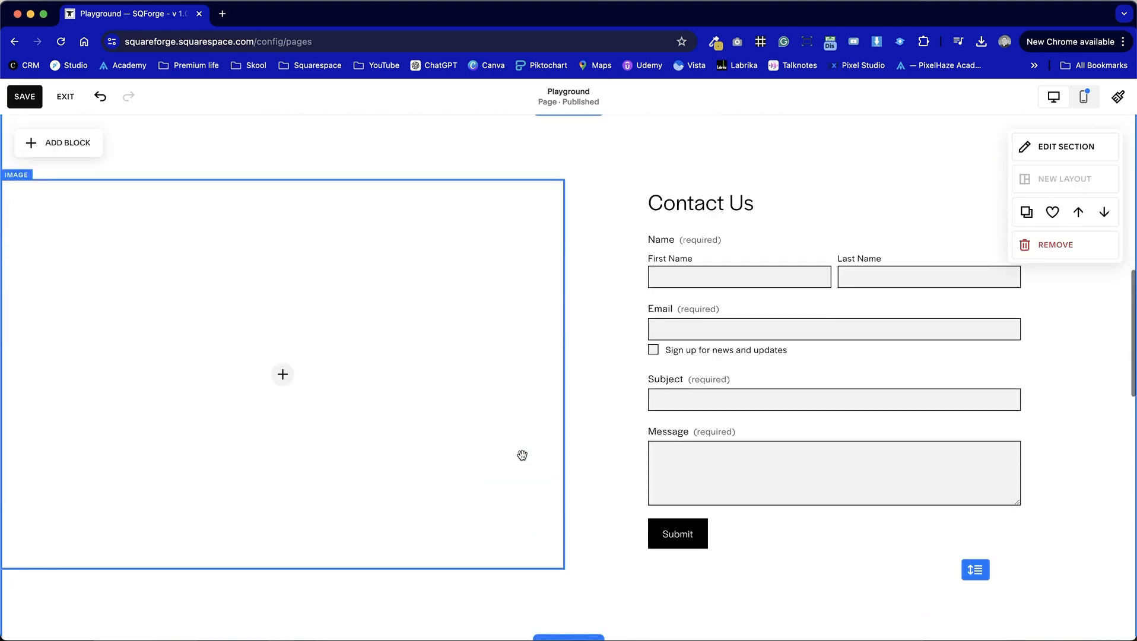
left_click(1041, 144)
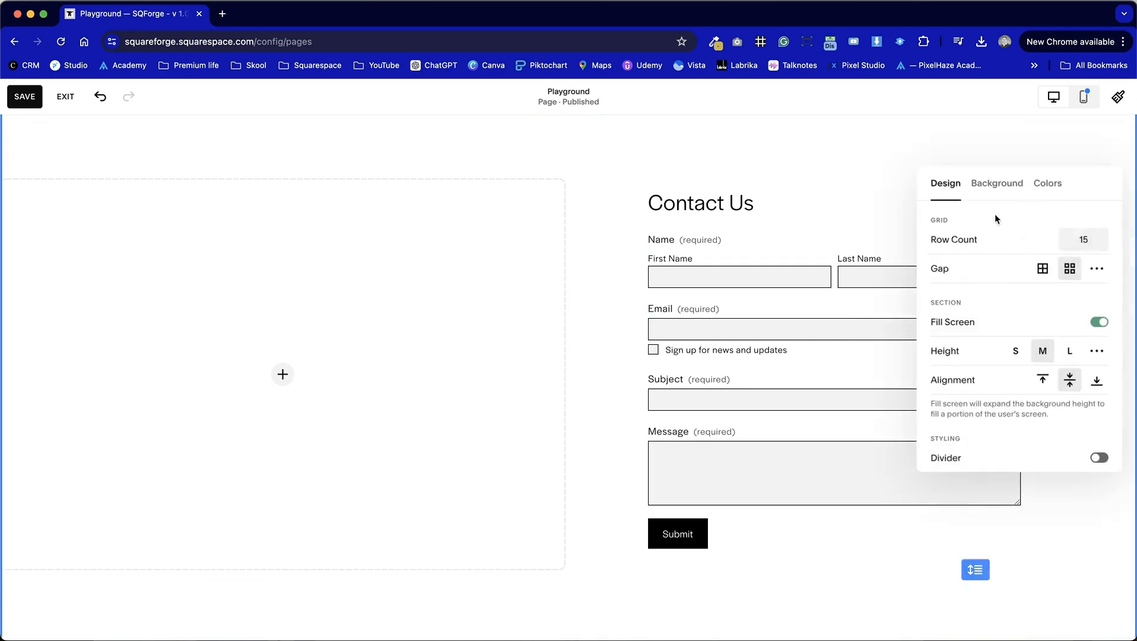
left_click(1099, 323)
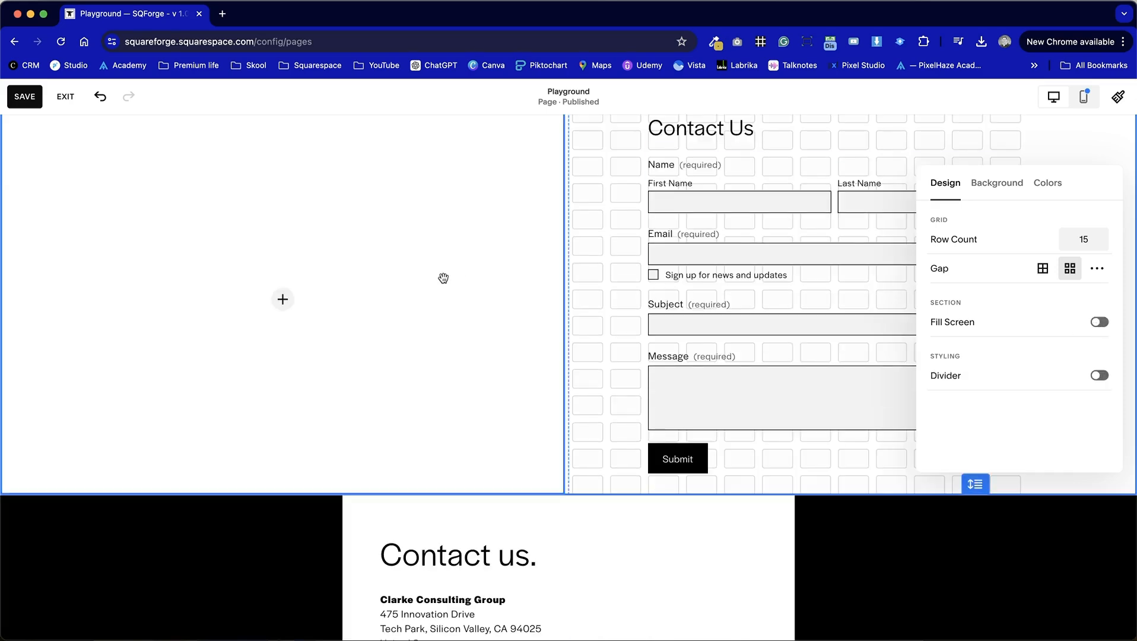
left_click(1100, 322)
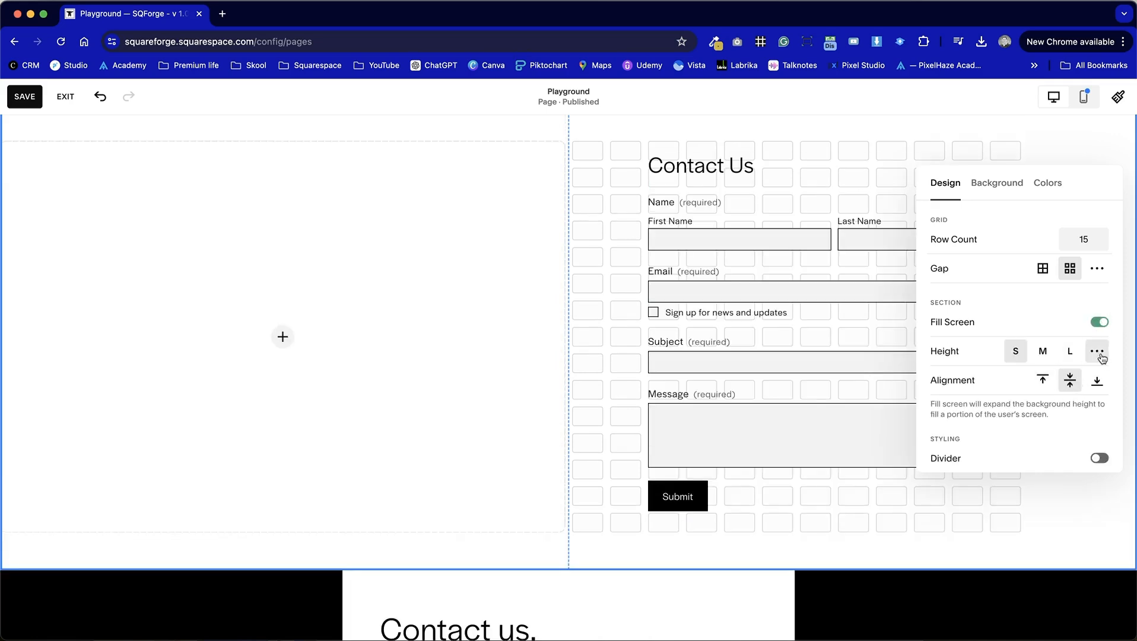
scroll(432, 222, "up", 2)
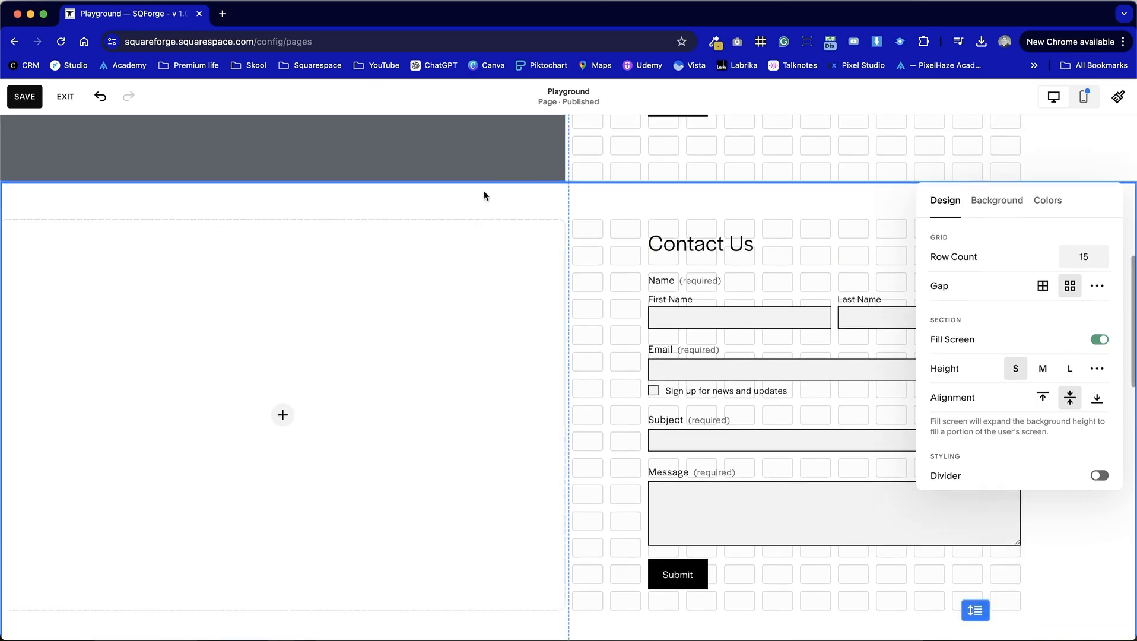
left_click(1101, 337)
left_click(615, 362)
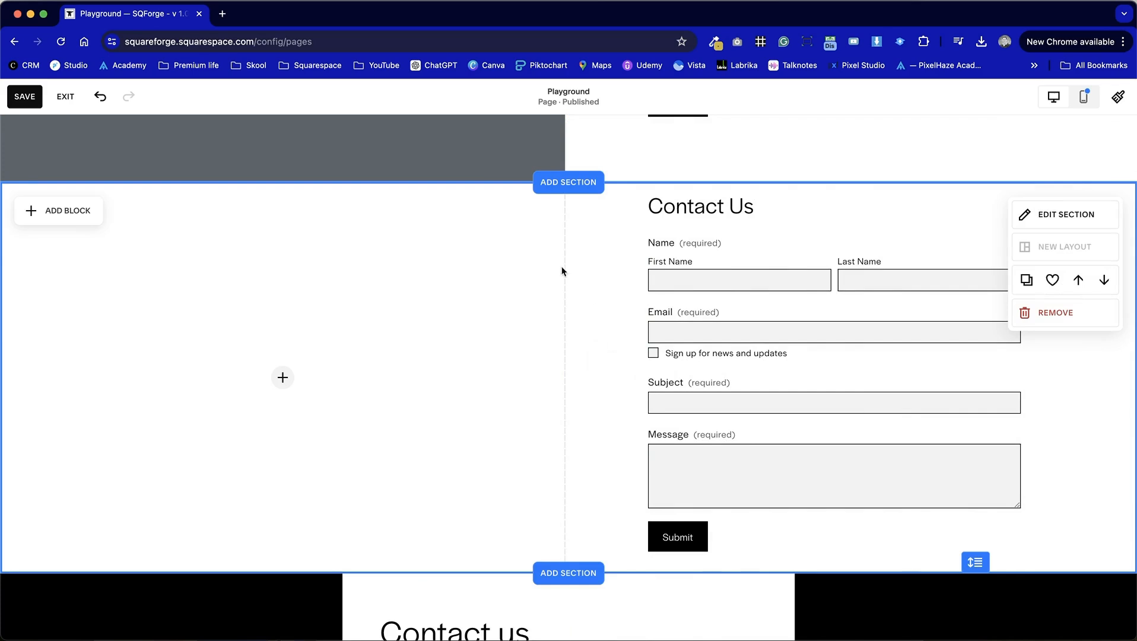
Fill the empty image block with the sunset mountain photo from the image library
left_click(272, 389)
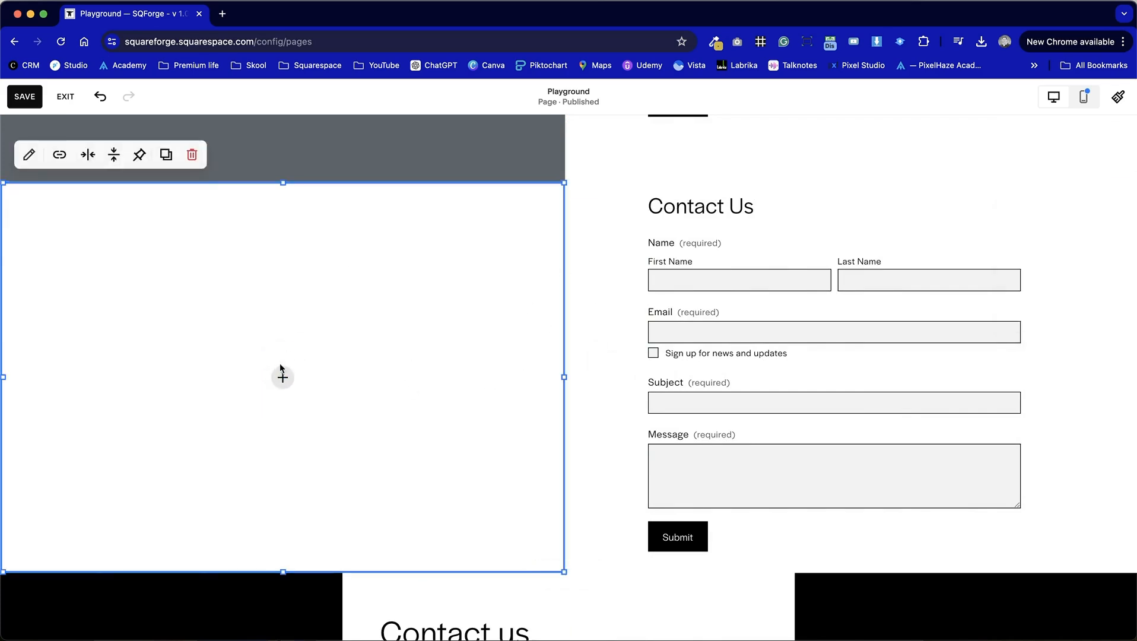
left_click(283, 378)
left_click(291, 402)
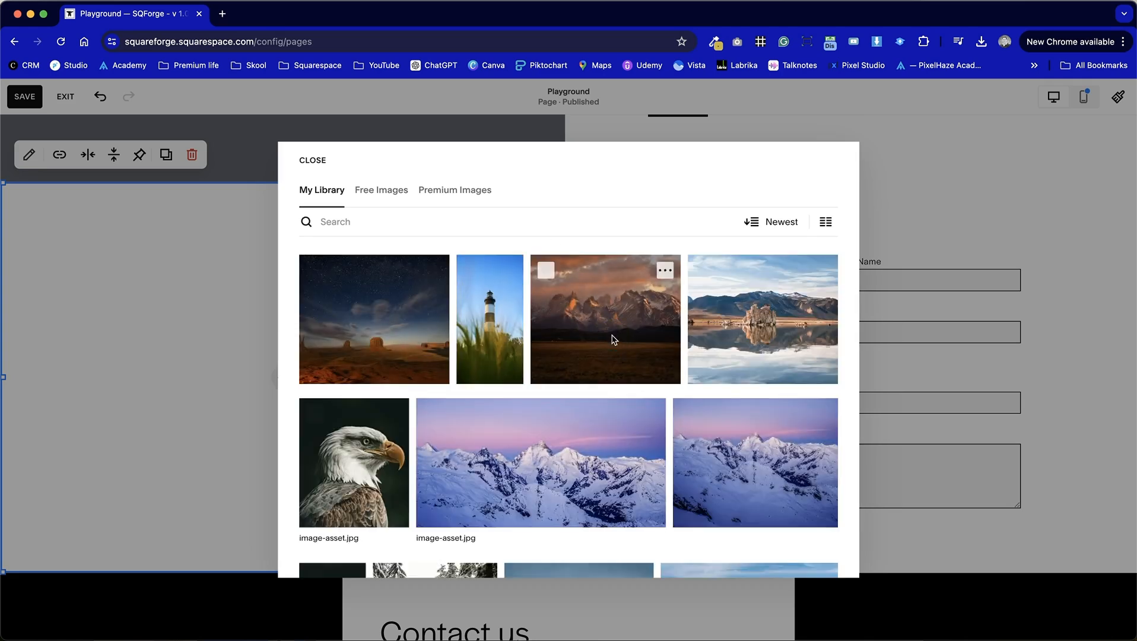
left_click(612, 336)
left_click(825, 561)
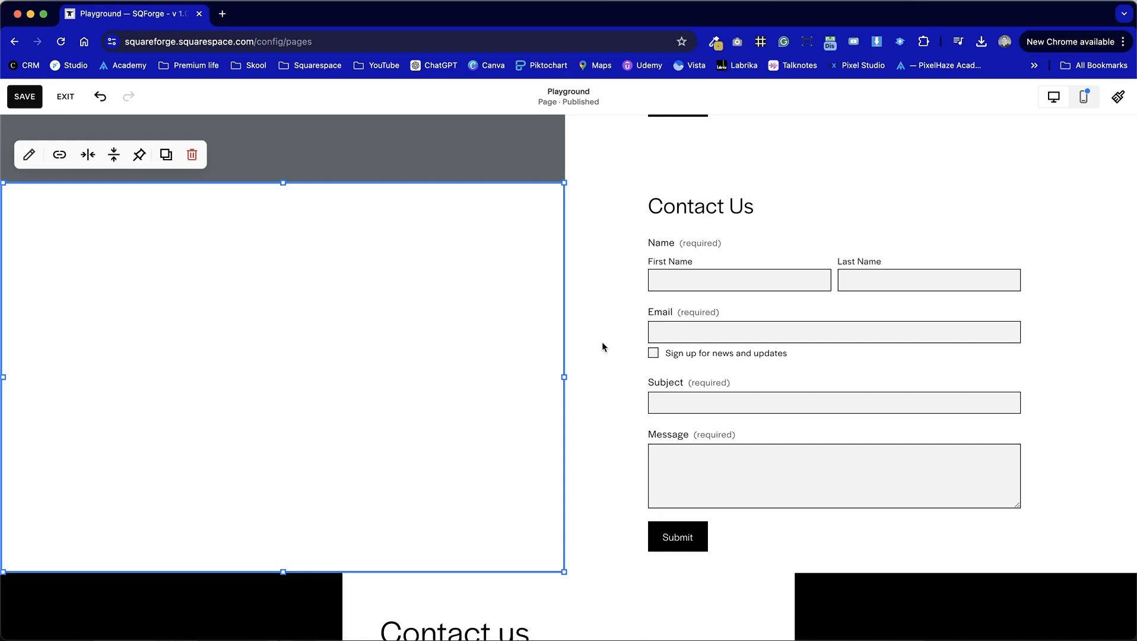
left_click(602, 343)
scroll(601, 347, "up", 1)
scroll(602, 347, "down", 1)
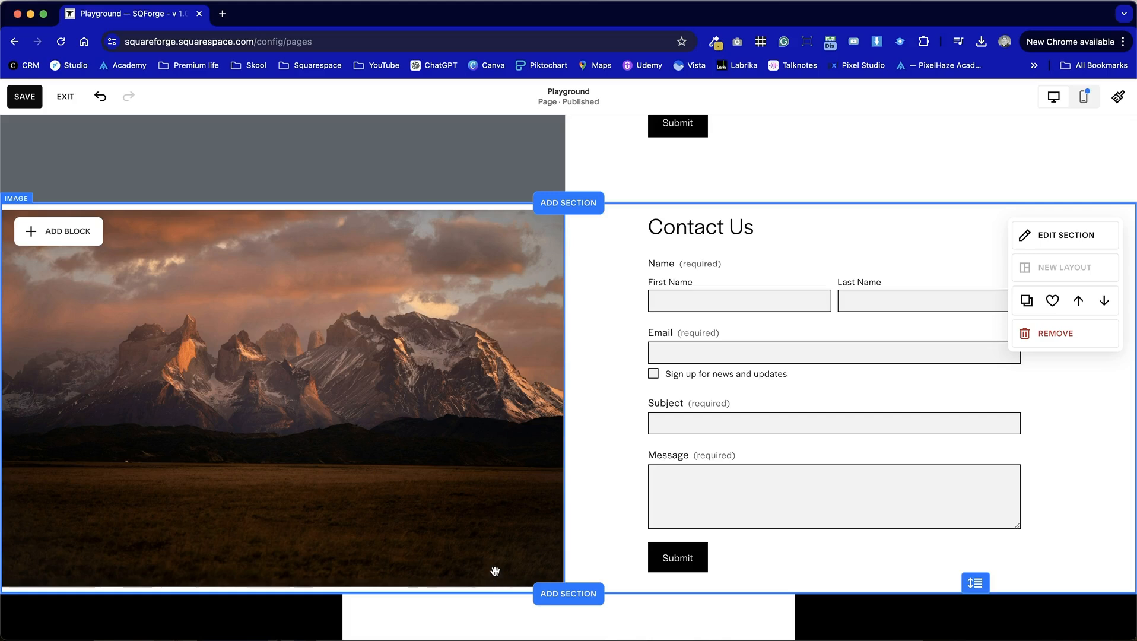
scroll(607, 442, "down", 3)
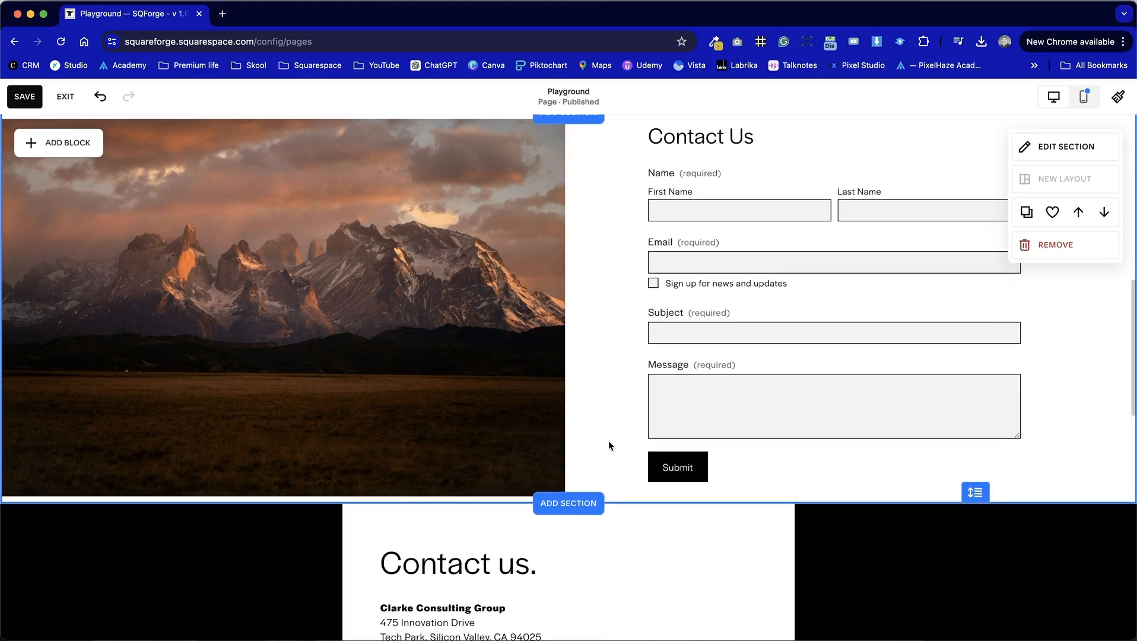
Try the Shape design on the mountain image, then set the image to Fill so it covers the whole block
left_click(436, 343)
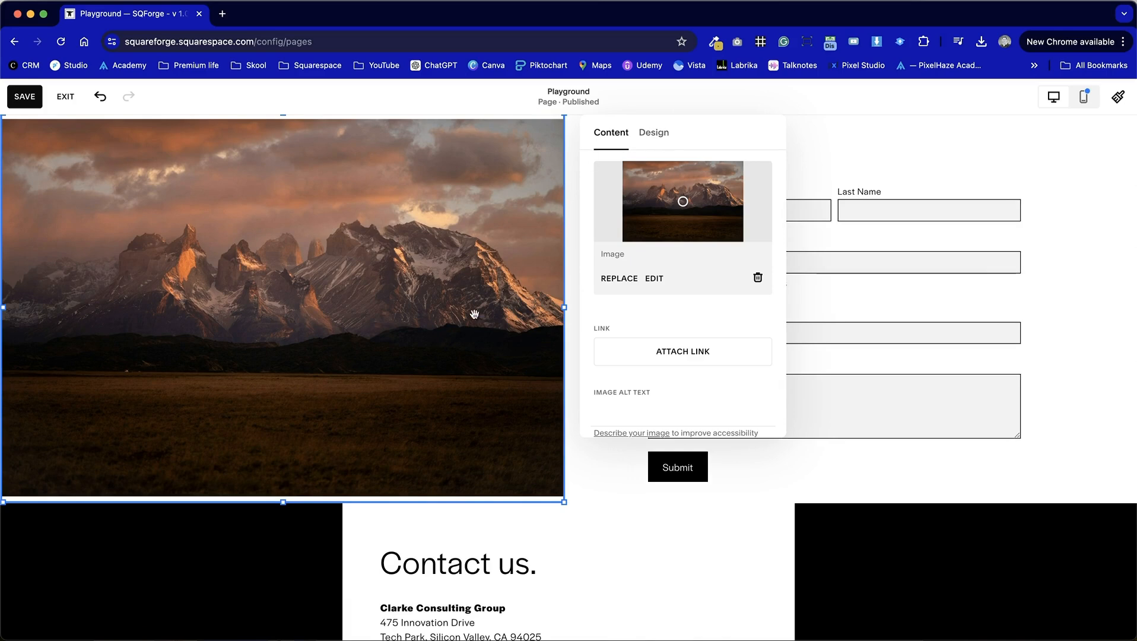
scroll(472, 311, "up", 1)
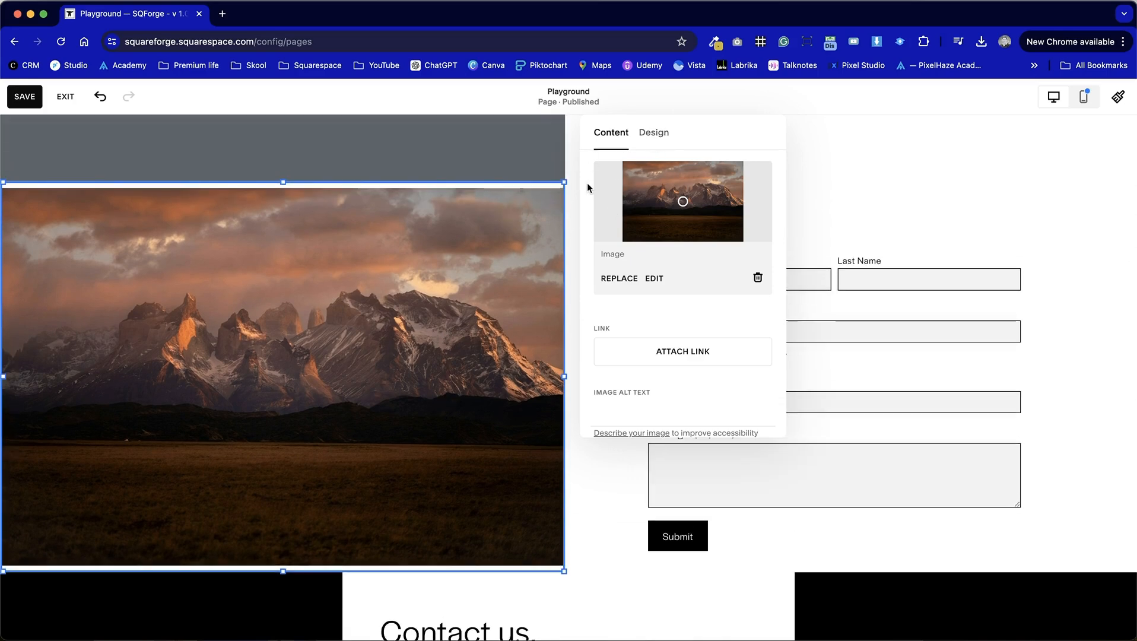
left_click(663, 134)
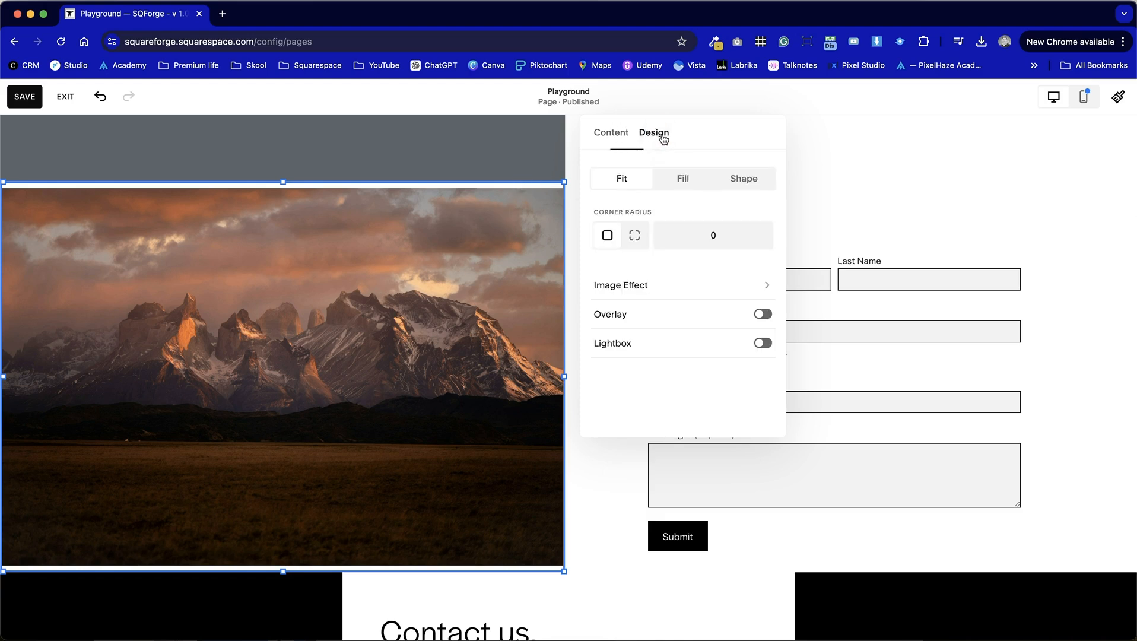
left_click(684, 179)
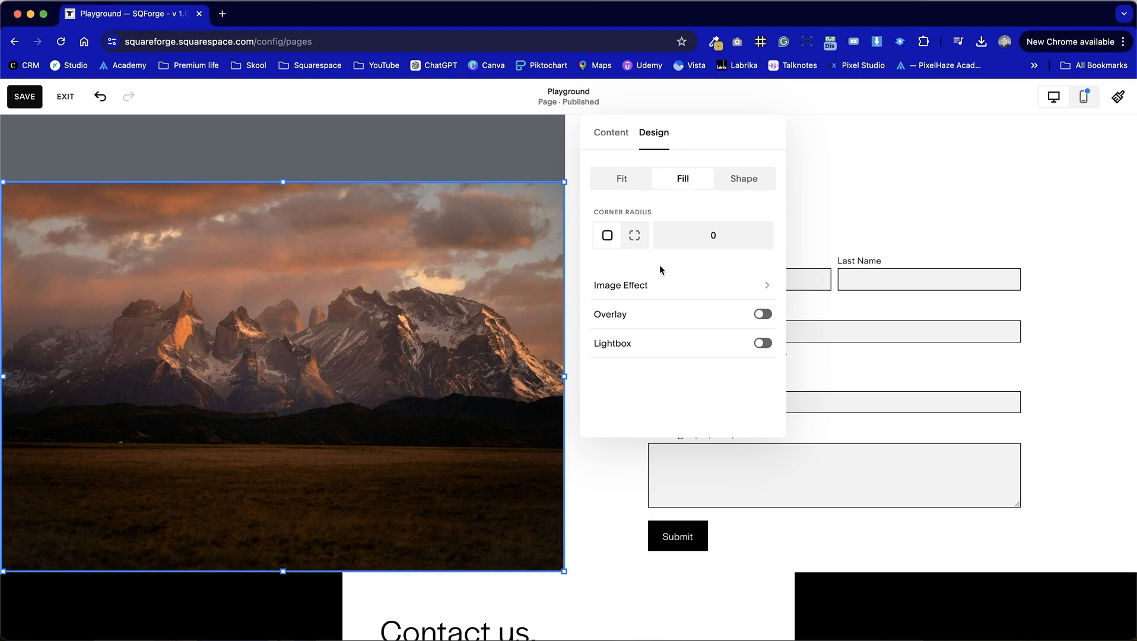
left_click(744, 186)
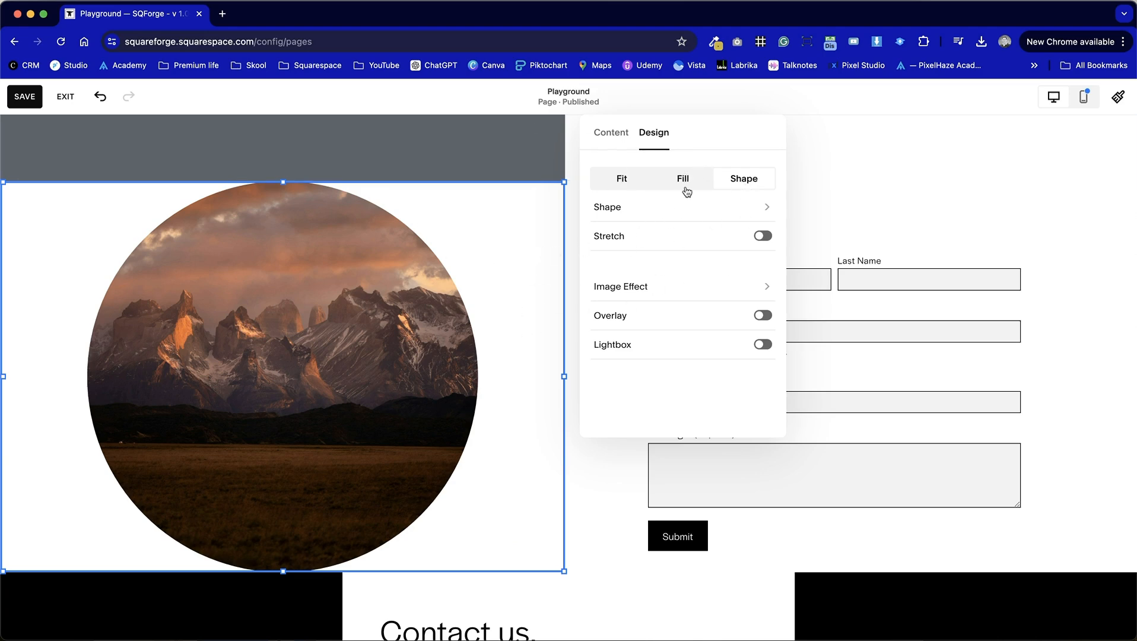
left_click(684, 184)
left_click(602, 536)
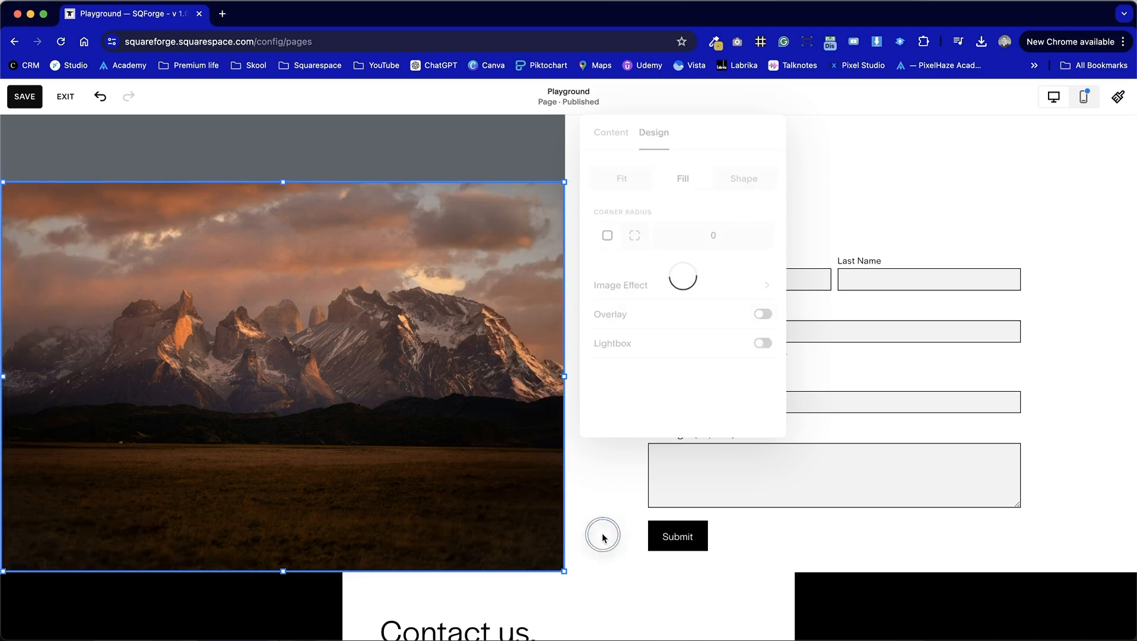
Compare the rebuilt contact section with the original split section and inspect the original's Contact Us heading block
scroll(604, 538, "up", 3)
scroll(605, 539, "down", 4)
scroll(604, 539, "up", 9)
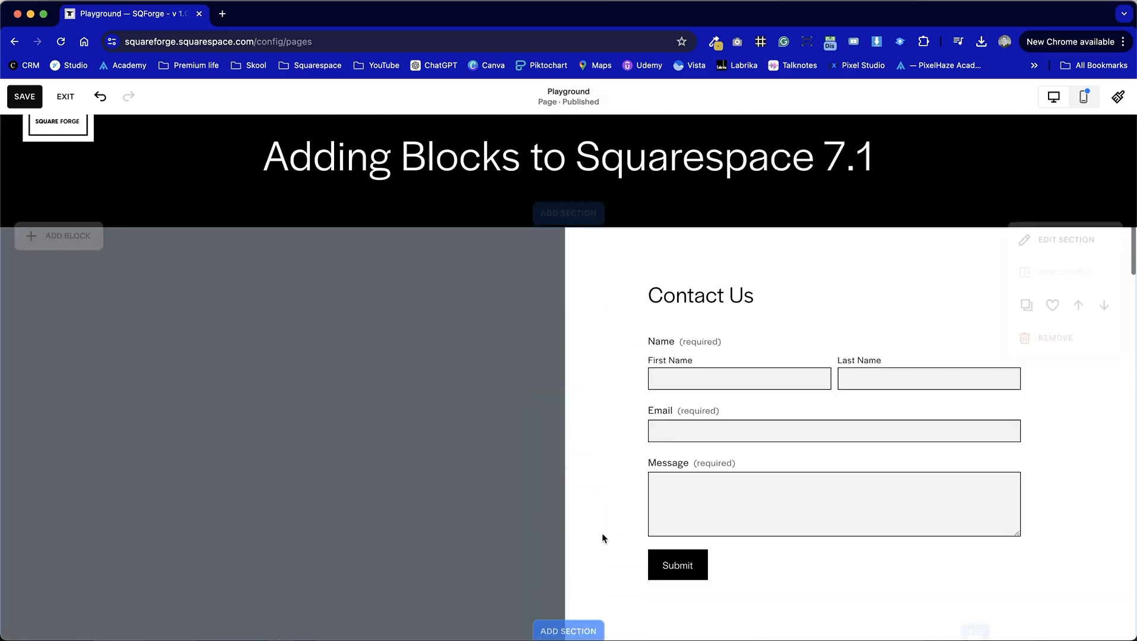
scroll(603, 538, "down", 3)
scroll(603, 538, "up", 4)
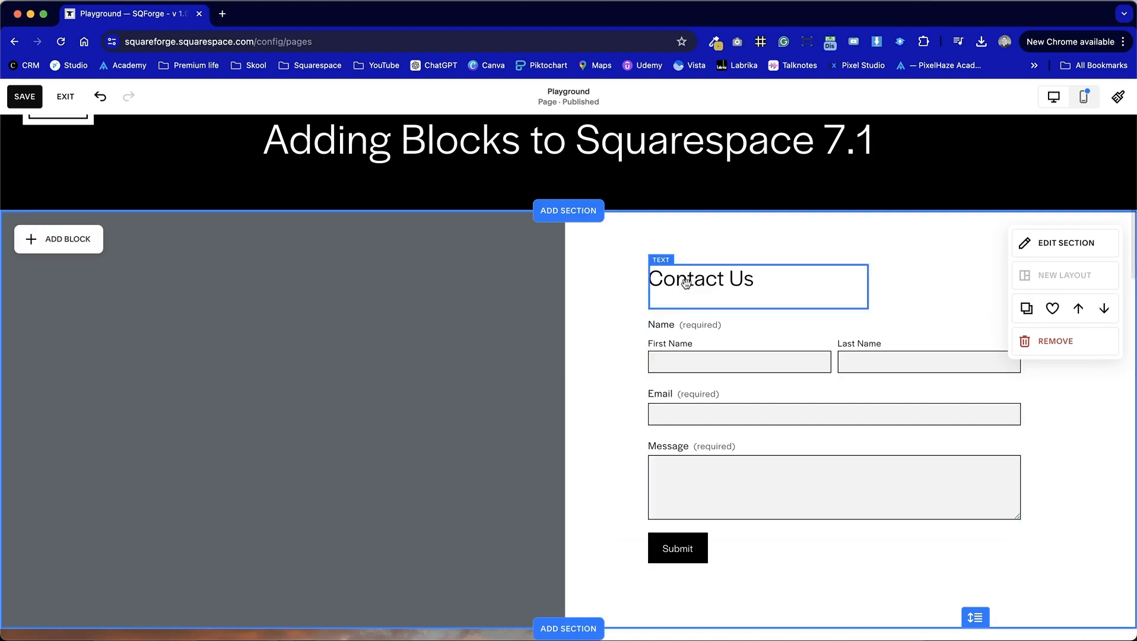
left_click(686, 285)
left_click(628, 329)
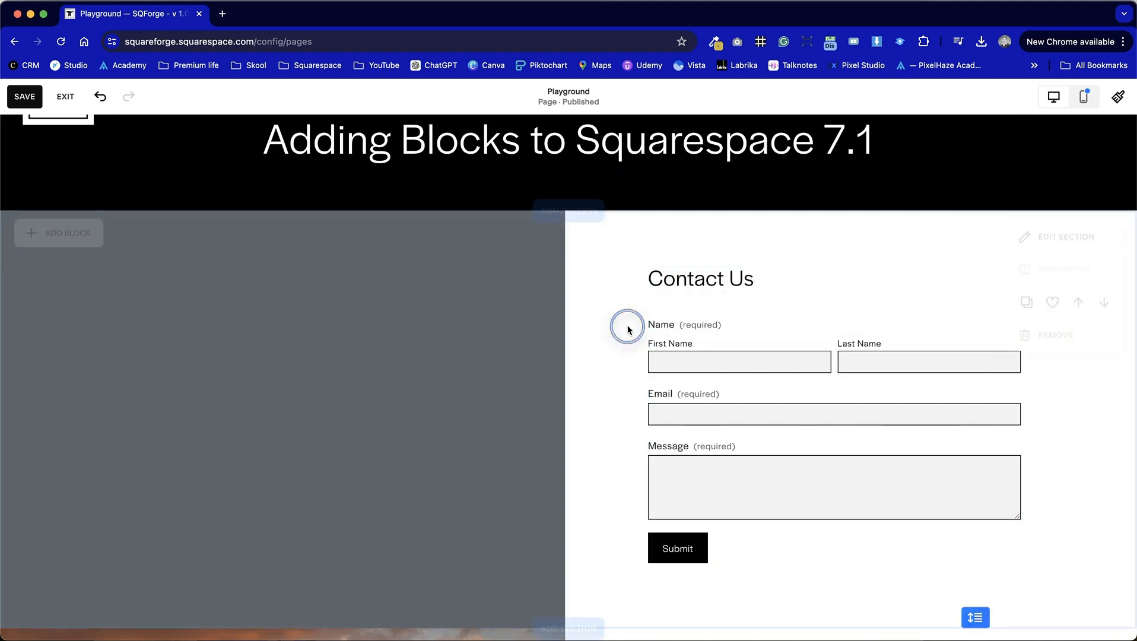
Select the rebuilt section's Contact Us heading and form together and move both down to leave more space above them
scroll(627, 330, "down", 2)
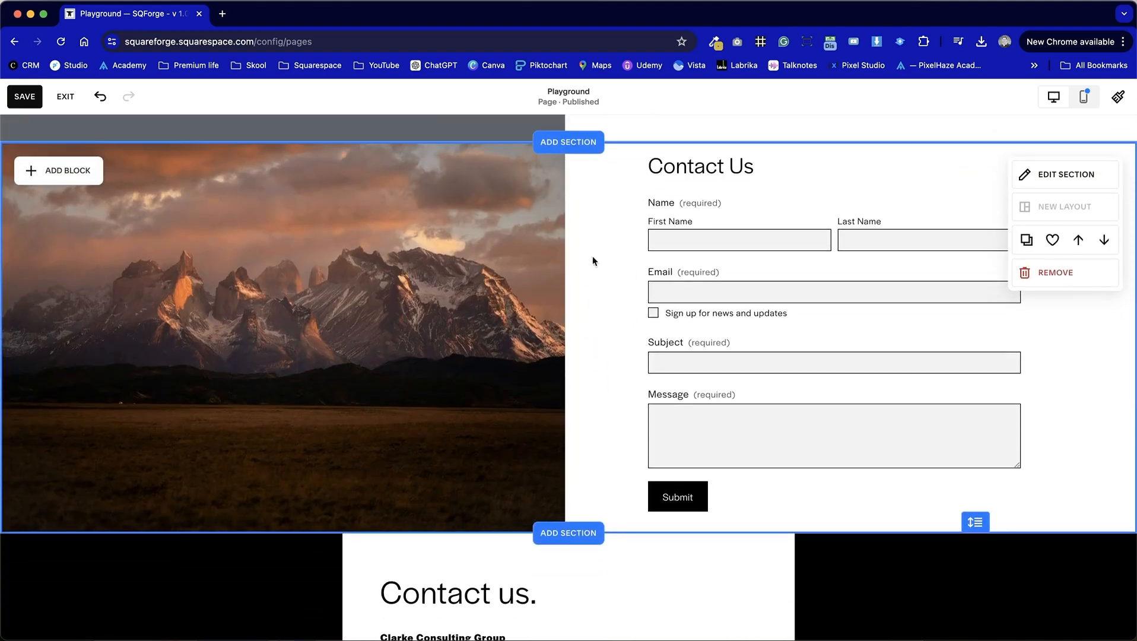
left_click(650, 167)
left_click(719, 306)
left_click_drag(720, 306, 724, 359)
left_click(607, 209)
Extend the rebuilt contact section's height downward, stretch the mountain image to its new bottom edge, and compare it with the original section
scroll(605, 284, "down", 3)
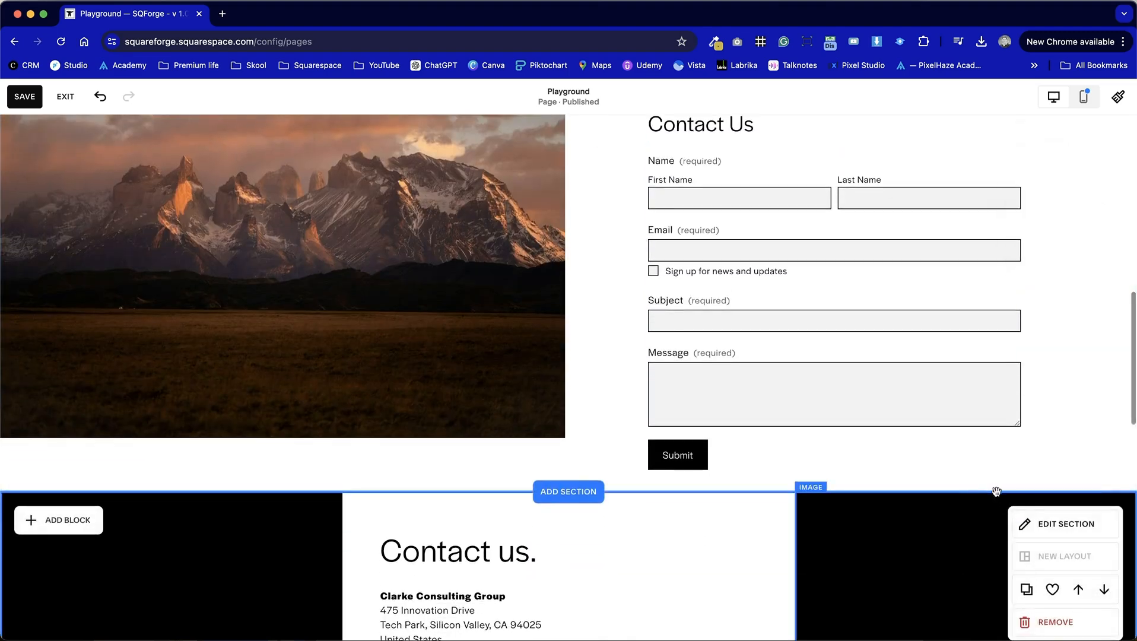
left_click_drag(978, 482, 978, 535)
left_click(486, 432)
left_click_drag(282, 440, 282, 543)
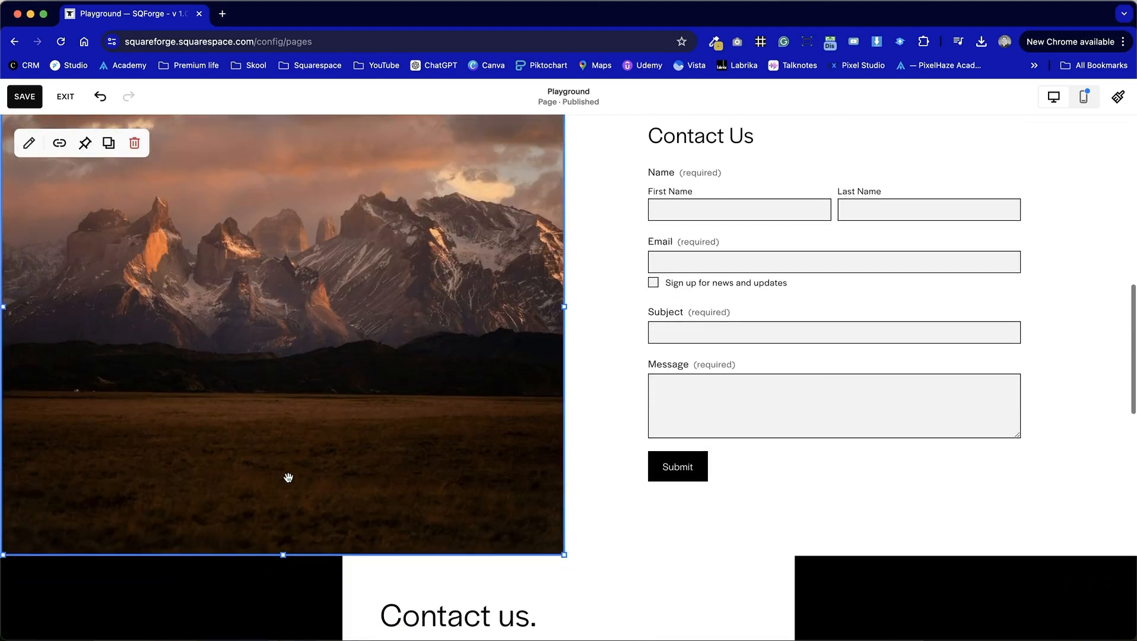
left_click(591, 396)
scroll(593, 398, "up", 3)
scroll(592, 398, "down", 1)
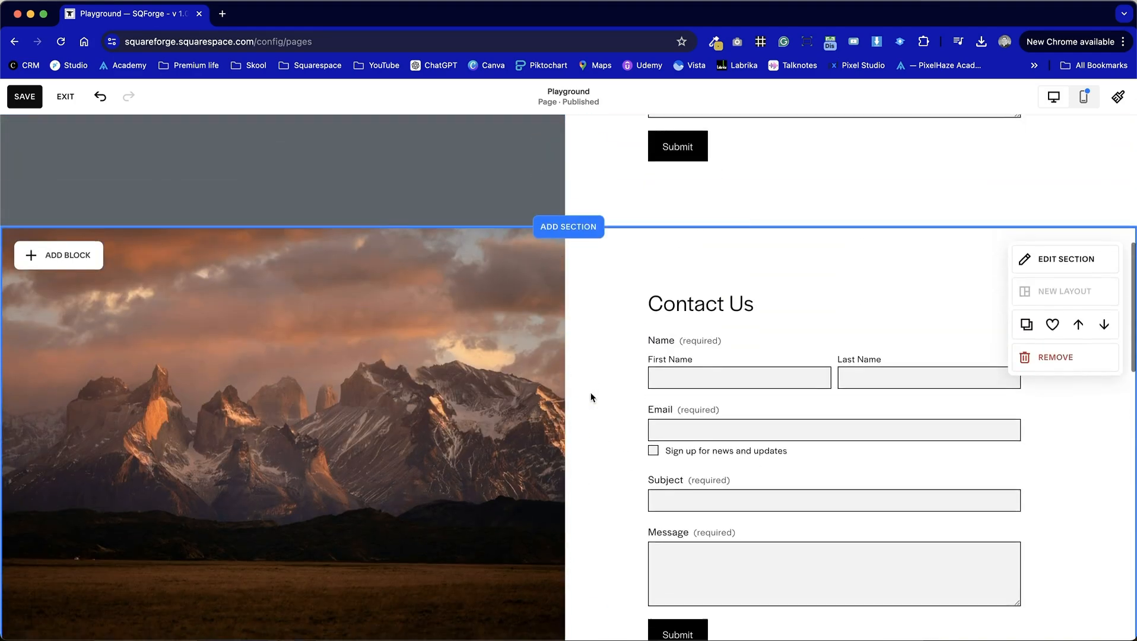
left_click(613, 226)
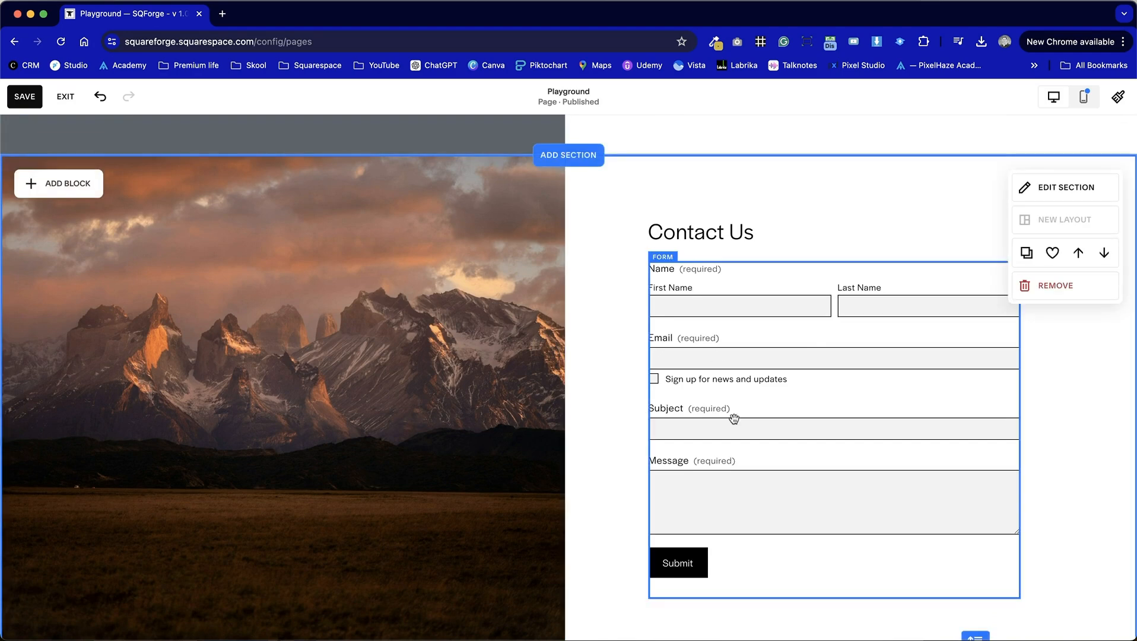
Open the rebuilt contact form for editing, select its form name, and go to its list of form fields
scroll(739, 445, "down", 2)
double_click(757, 330)
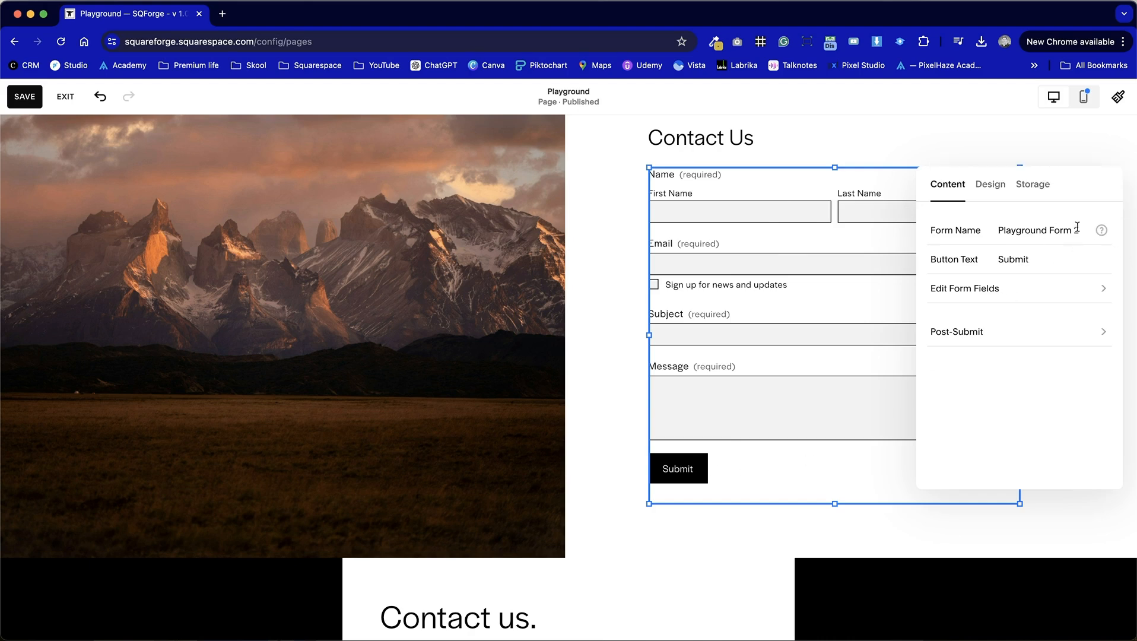
triple_click(1084, 235)
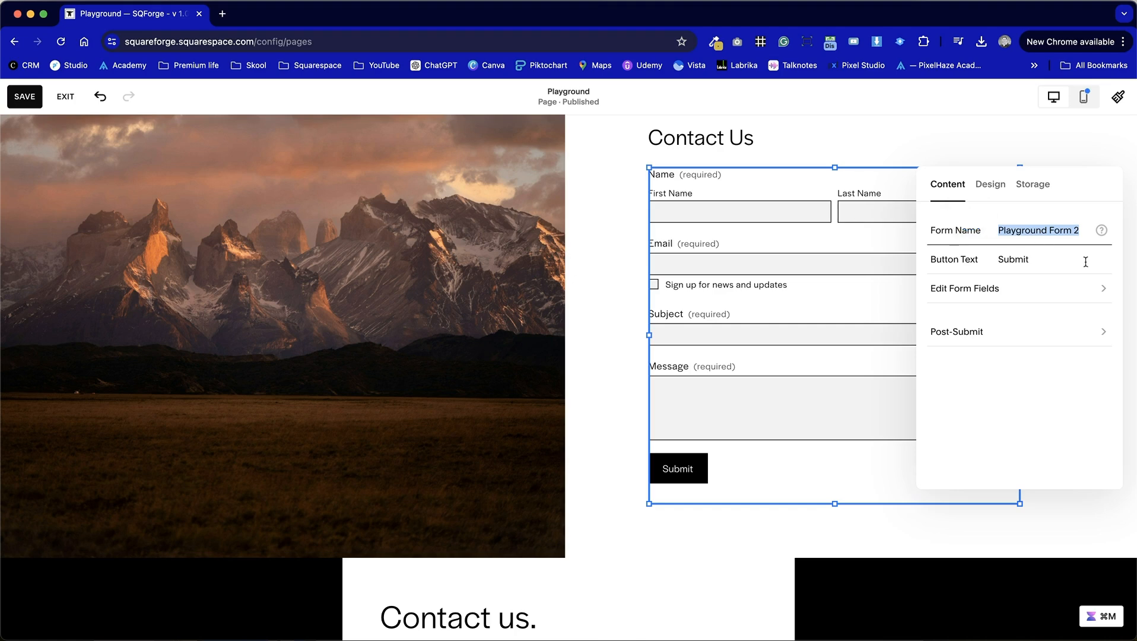
left_click(1037, 289)
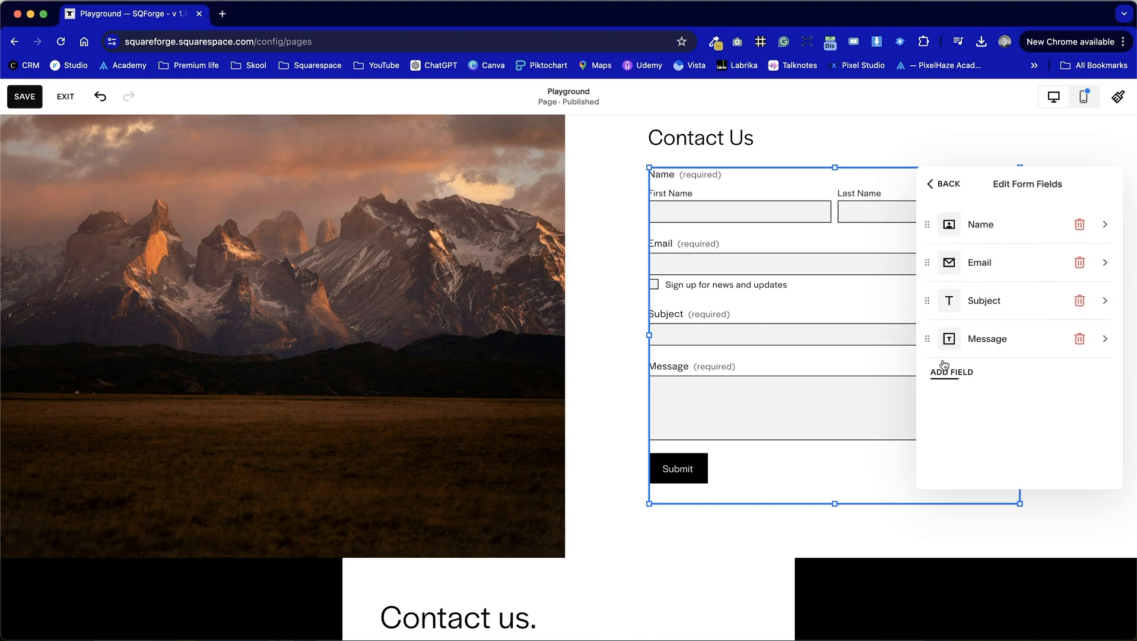
Try adding a File Upload field to the contact form, then delete it
left_click(948, 374)
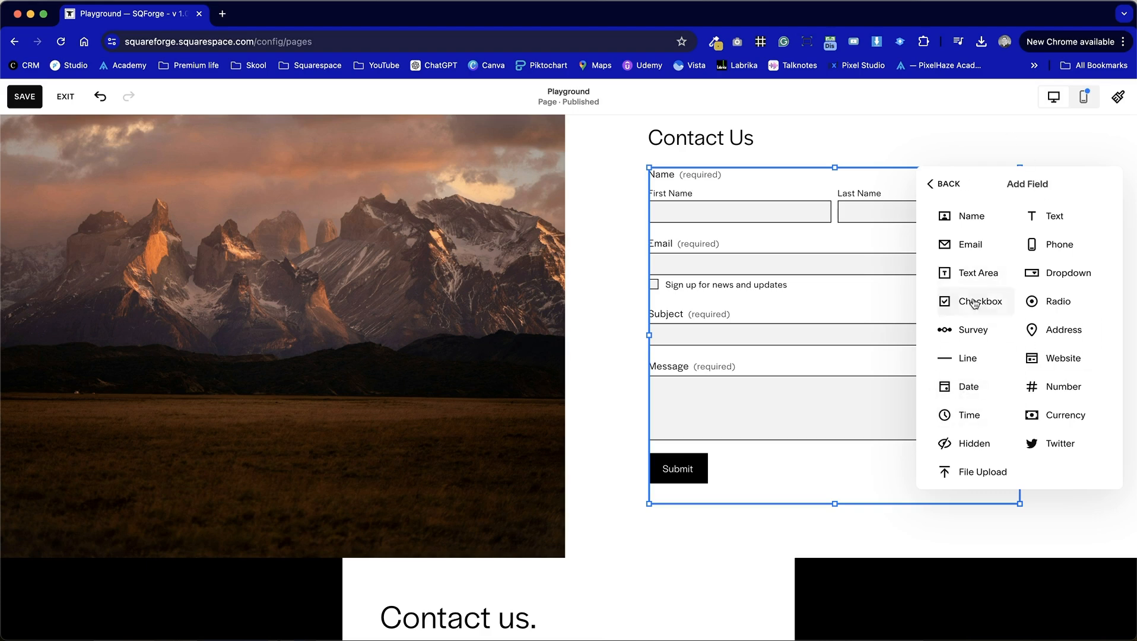
left_click(979, 477)
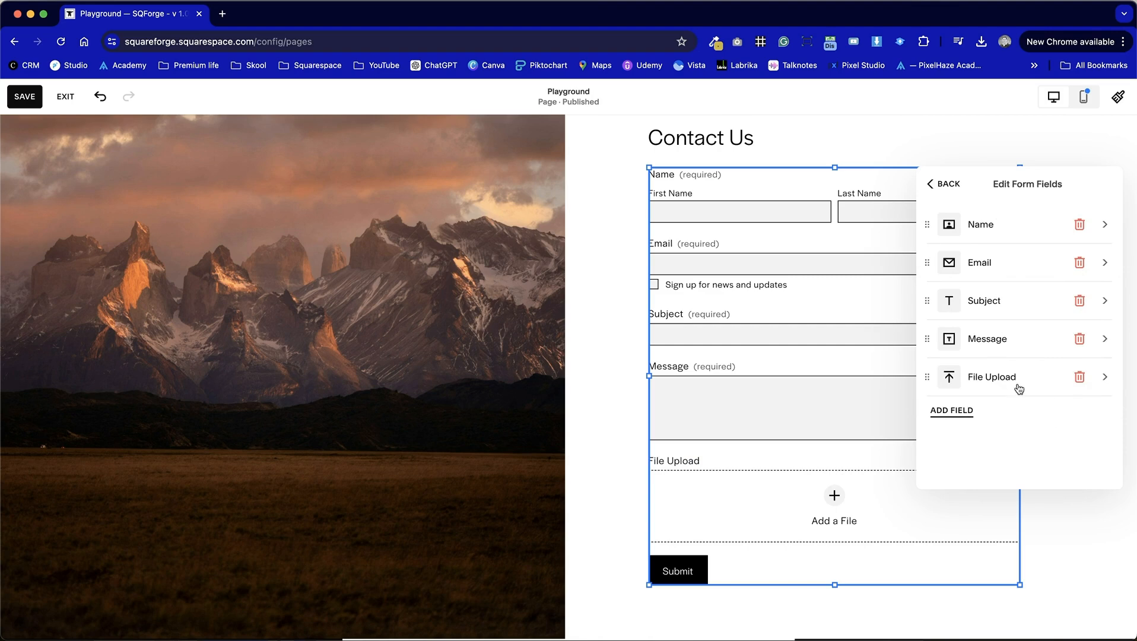
left_click(1080, 377)
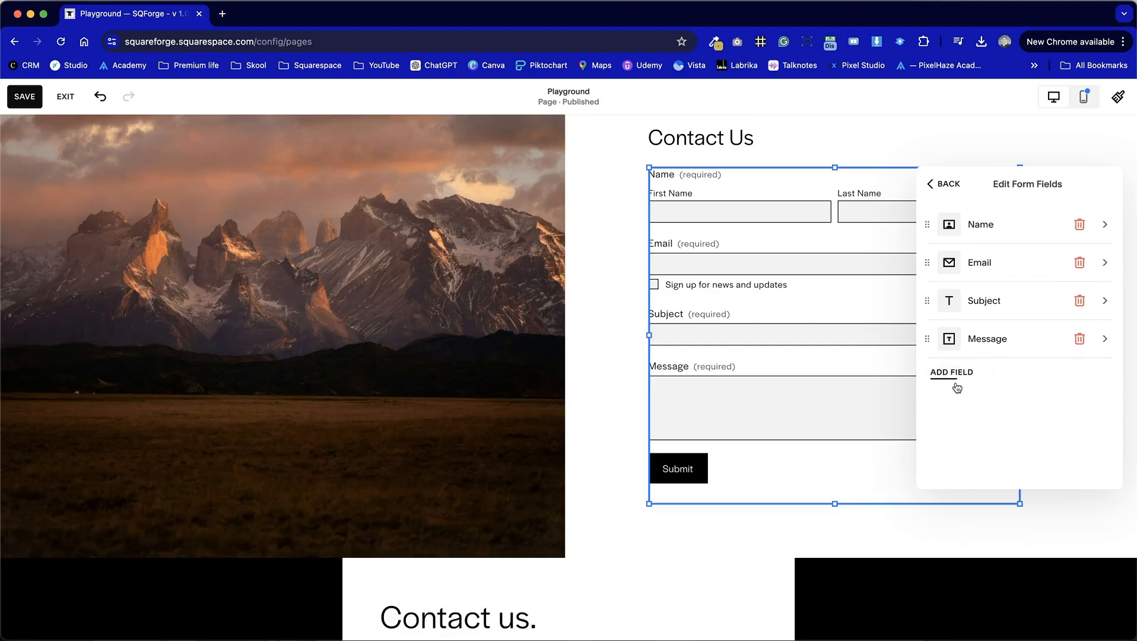
Add a Line field and a Survey field to the contact form
left_click(952, 378)
left_click(973, 358)
left_click(956, 412)
left_click(988, 328)
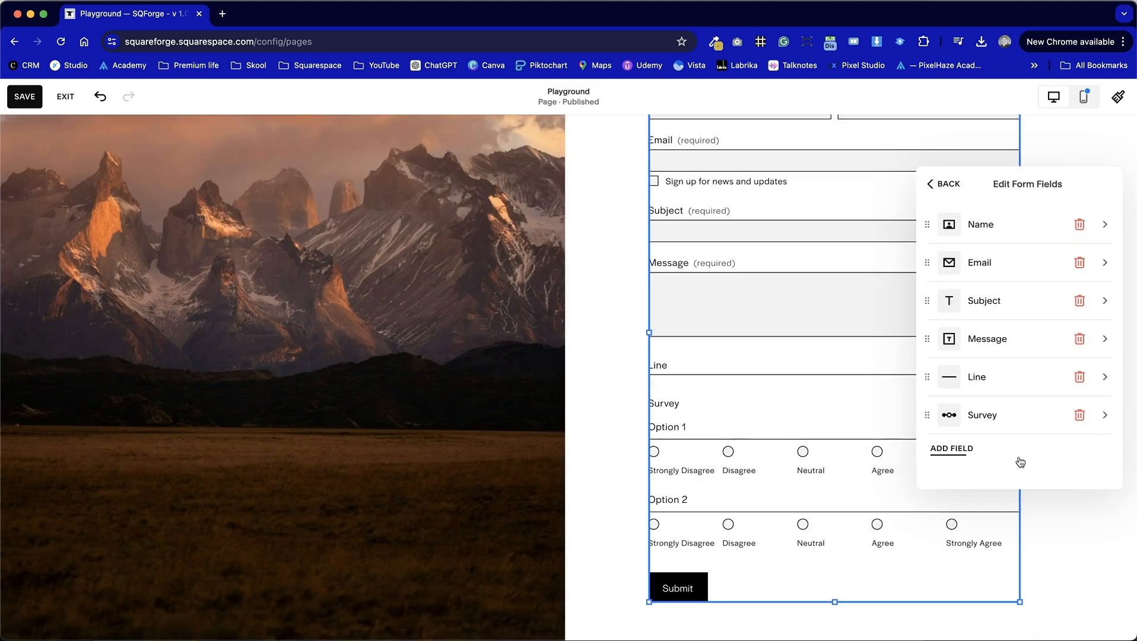
Inspect the Survey field's options, try its Required setting on and off, and return to the field list
left_click(986, 414)
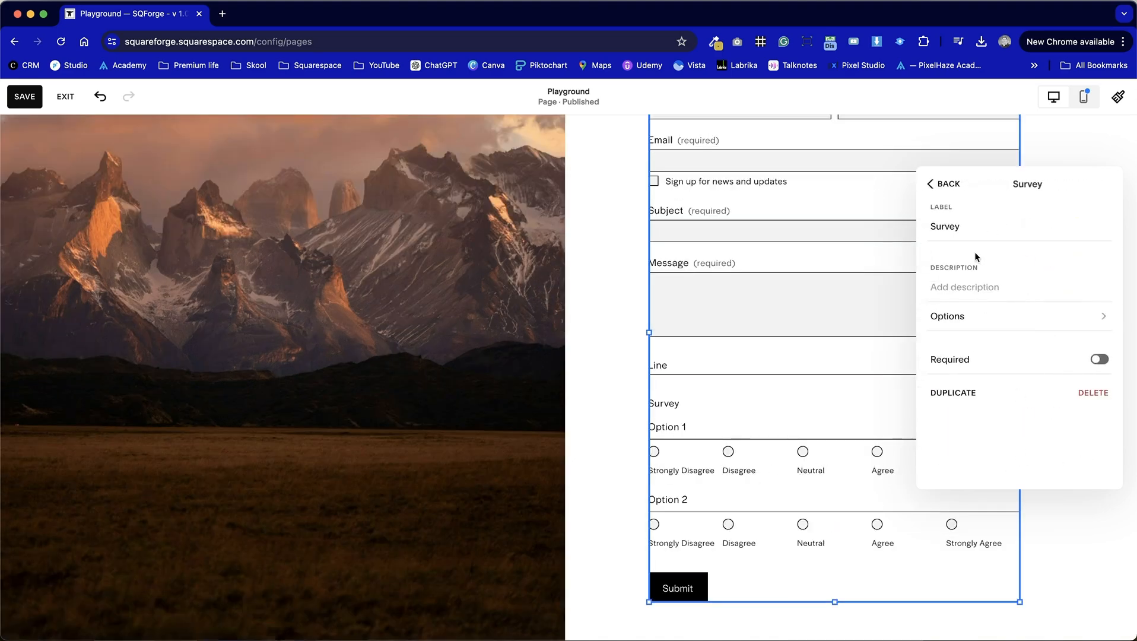
left_click(1039, 323)
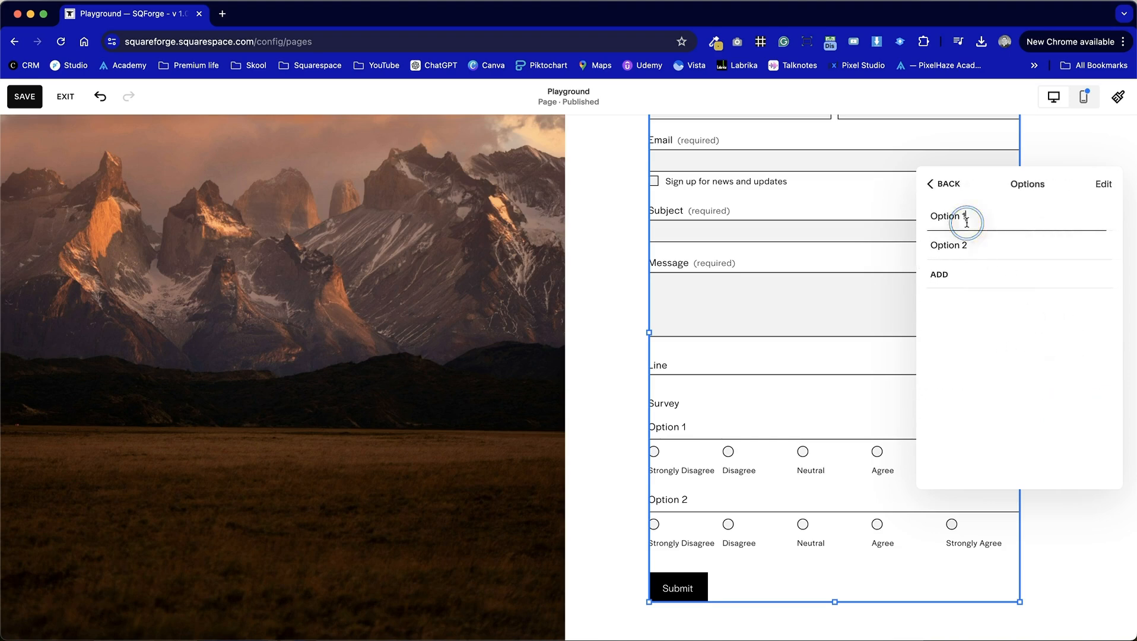
left_click(945, 184)
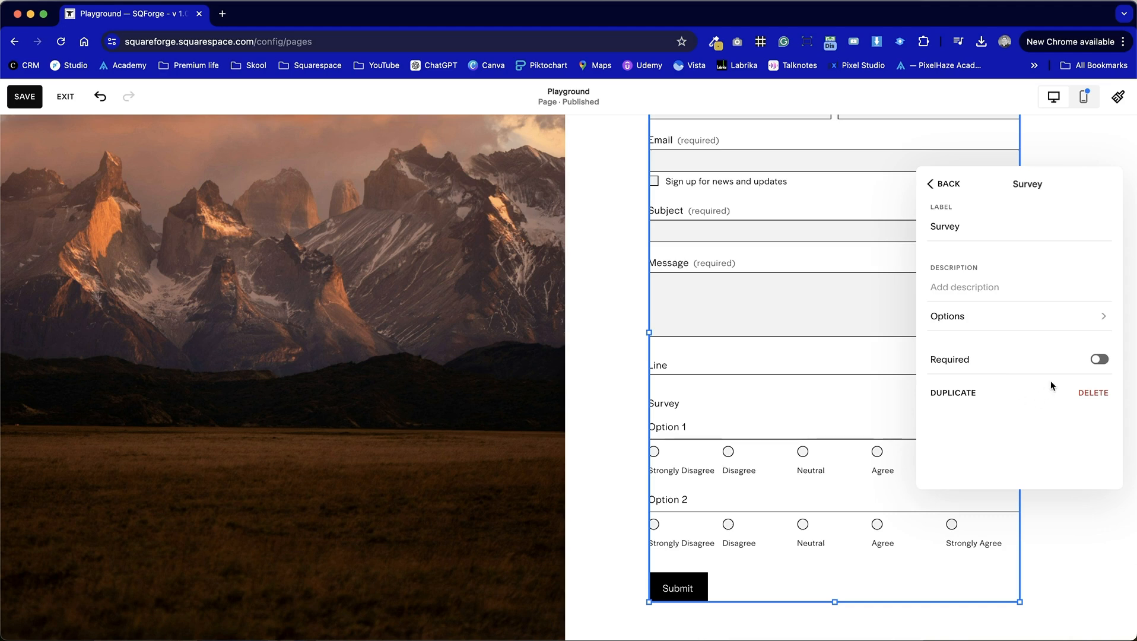
left_click(1100, 361)
left_click(1100, 360)
left_click(1099, 360)
left_click(1099, 359)
left_click(948, 184)
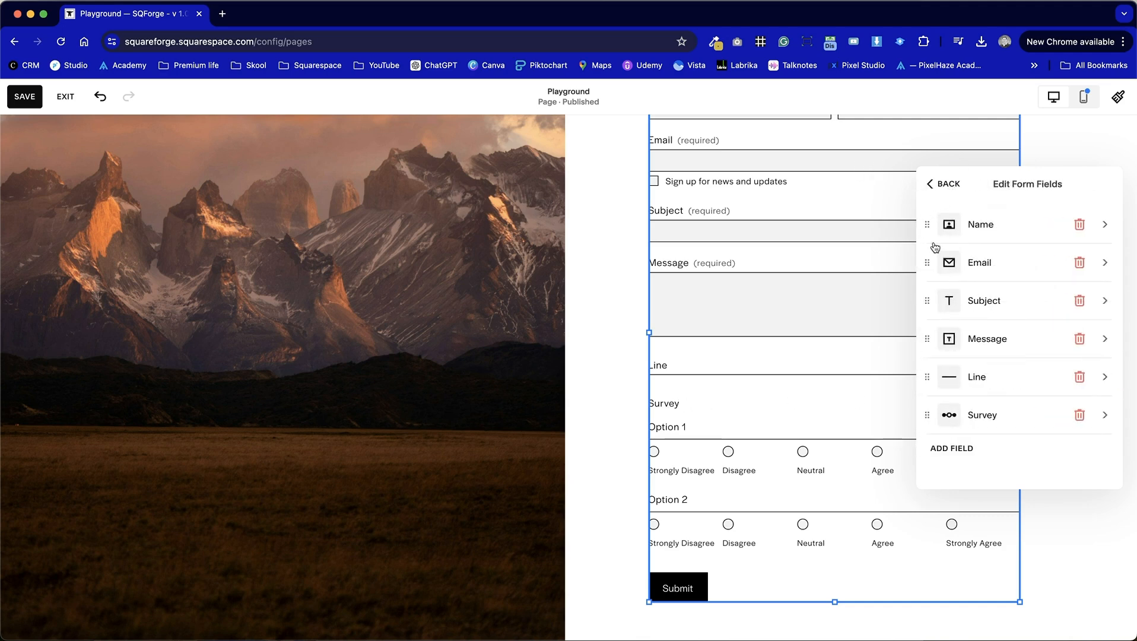
Remove the Survey and Line fields from the form and return to its content settings
scroll(726, 256, "up", 3)
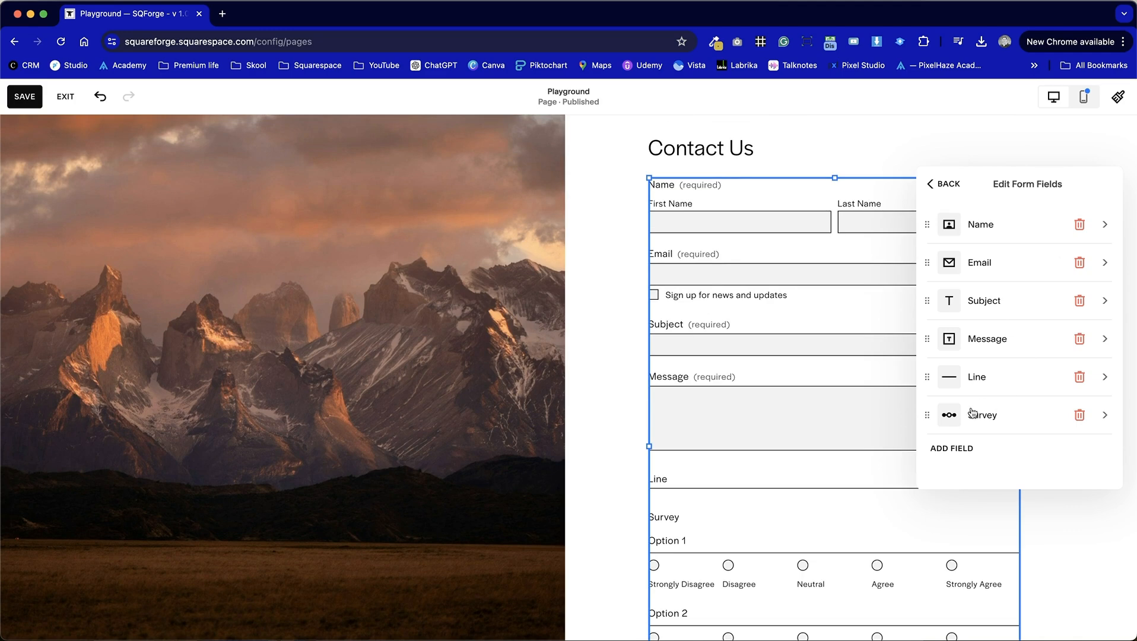
mouse_move(925, 415)
left_mouse_down()
mouse_move(929, 278)
mouse_move(926, 417)
left_mouse_up()
left_click(1080, 415)
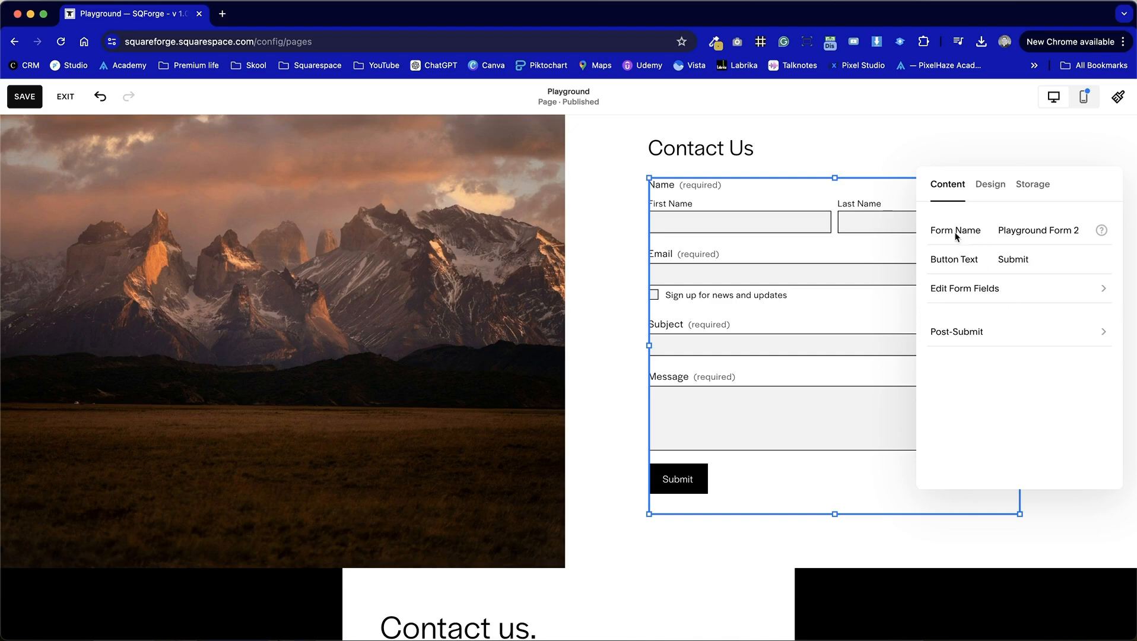
Review the form's post-submit message, alignment and HTML settings, then switch the after-submission action to Redirect
left_click(977, 324)
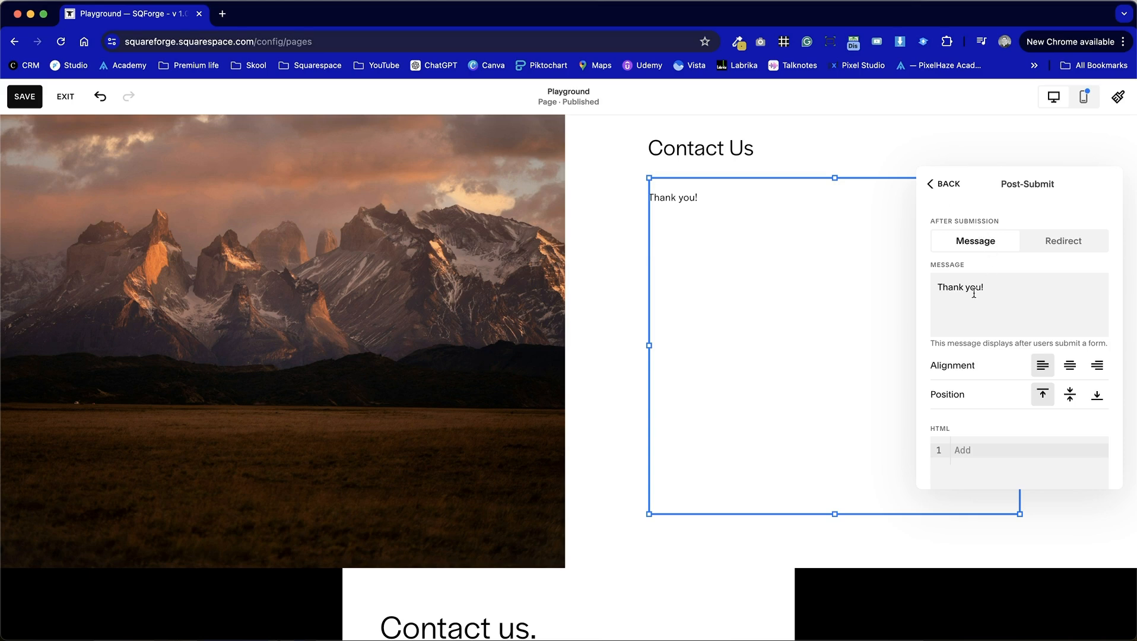
left_click_drag(1010, 299, 929, 287)
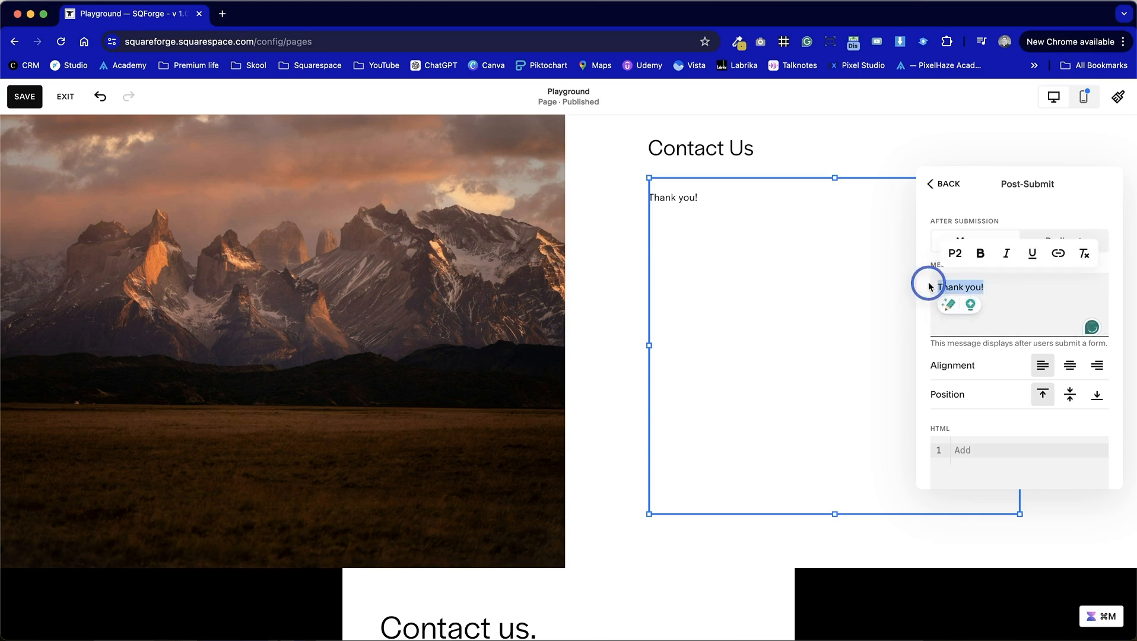
left_click(968, 340)
scroll(967, 344, "down", 3)
scroll(967, 357, "up", 3)
scroll(966, 413, "down", 3)
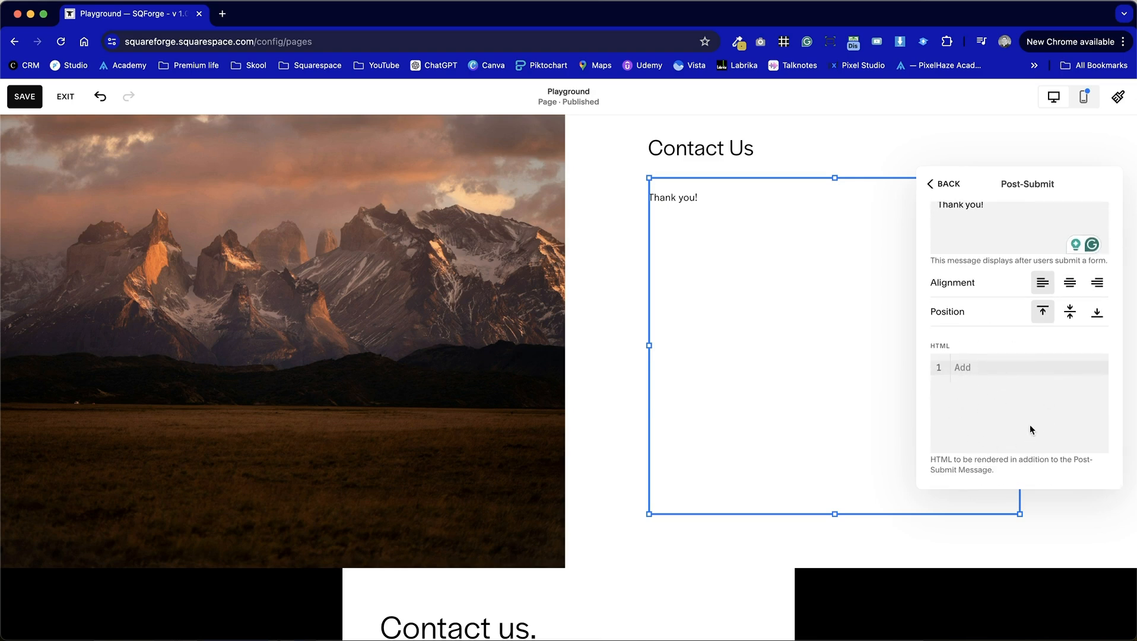
scroll(980, 407, "up", 3)
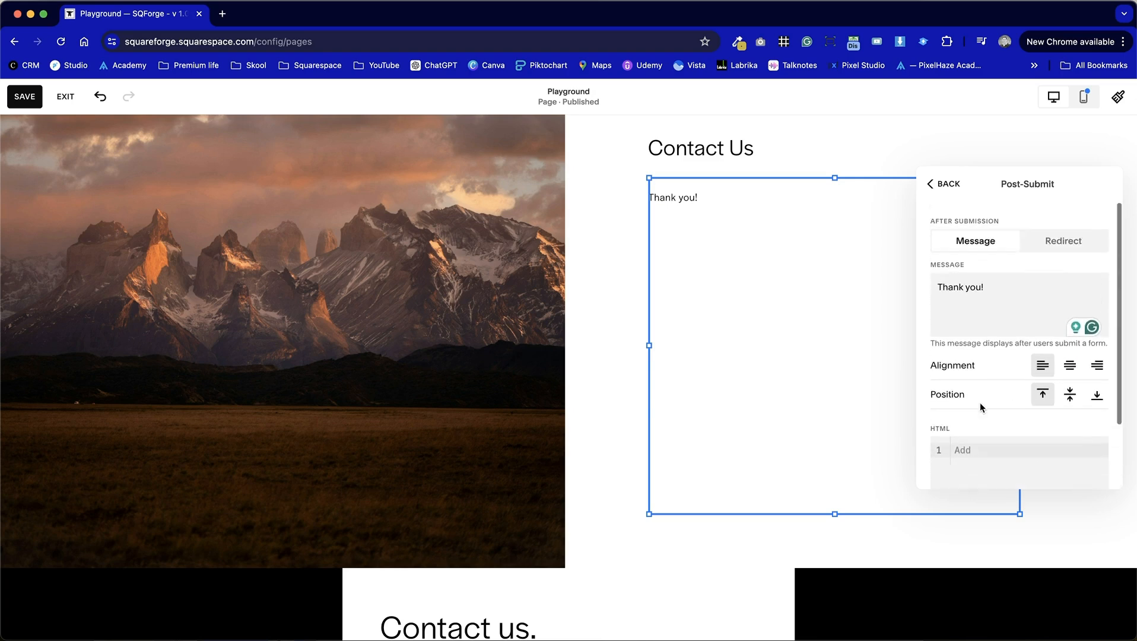
left_click(1052, 244)
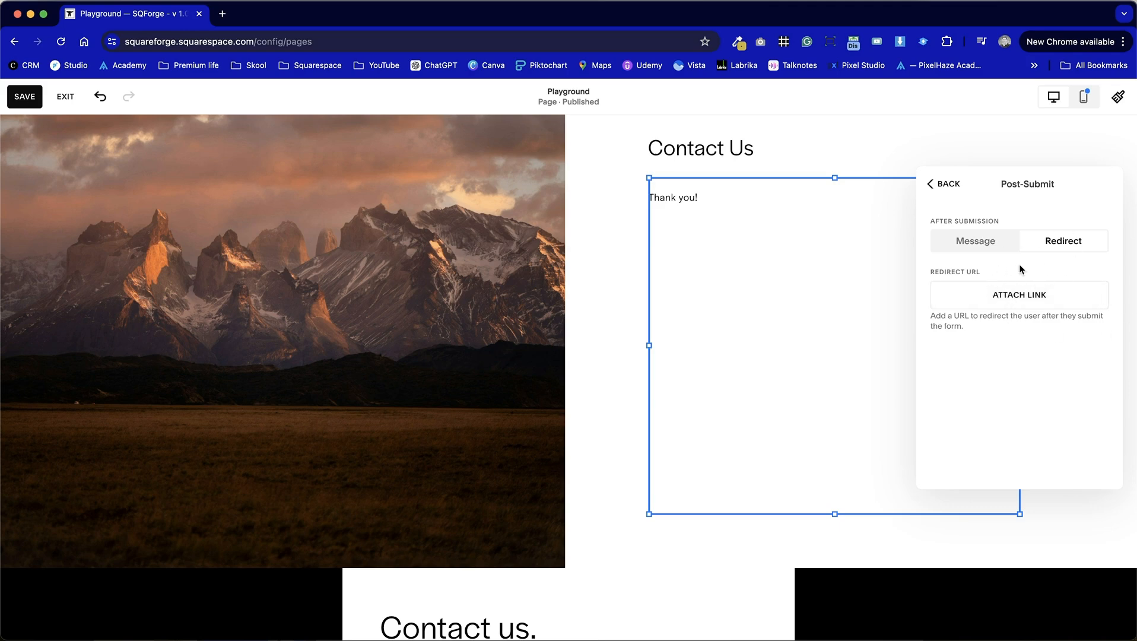
left_click(941, 184)
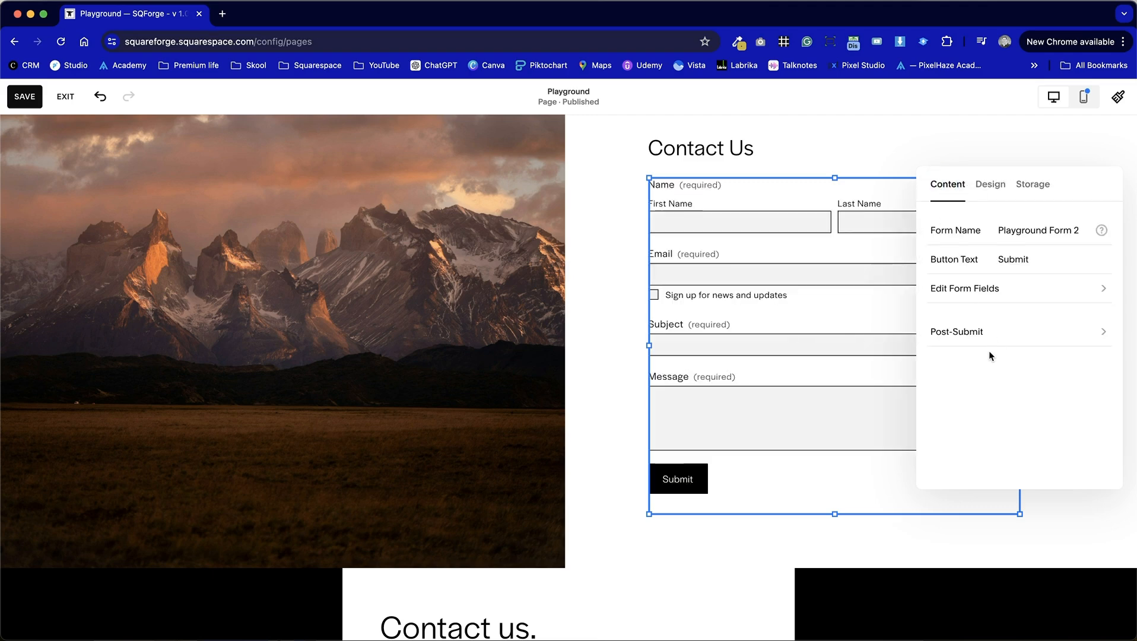
Open the form's design settings and try the Lightbox option, then turn it off
left_click(991, 184)
scroll(962, 363, "down", 3)
scroll(962, 363, "down", 2)
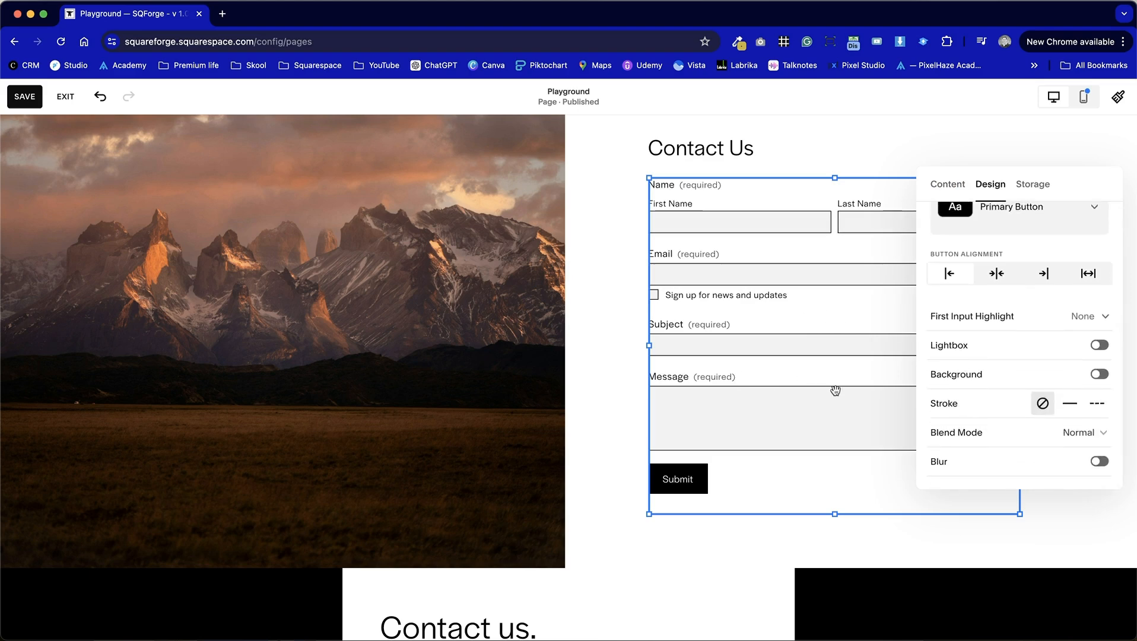
left_click(1099, 345)
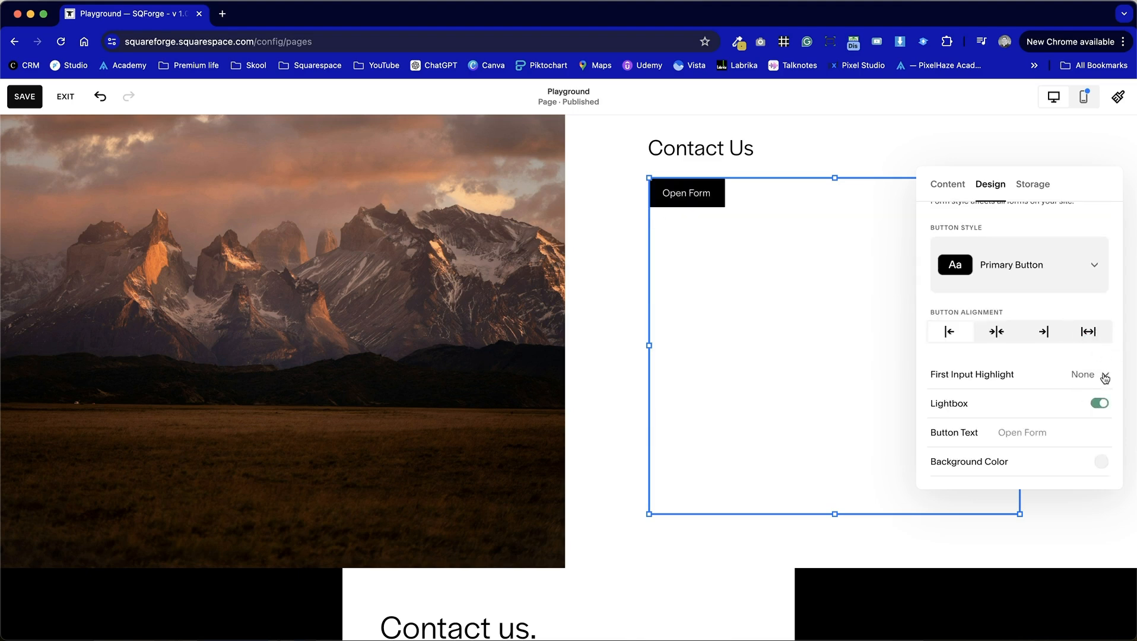
left_click(1098, 403)
Try the Wave, Double Wave and None first input highlights on the form, then set the highlight to Glow
left_click(1090, 377)
left_click(1031, 441)
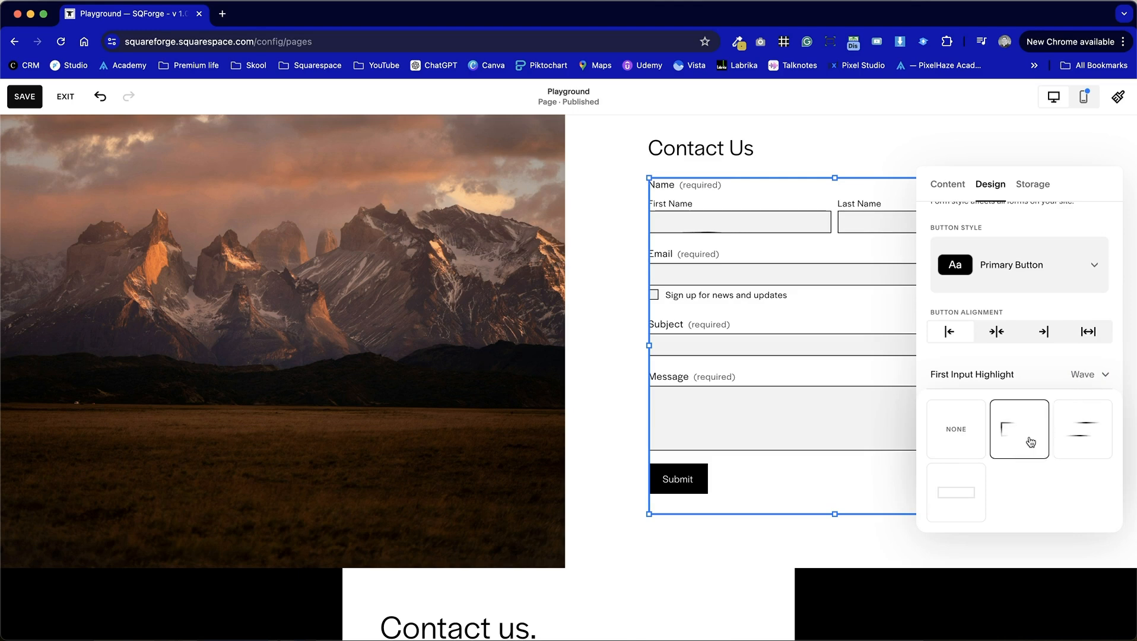
left_click(1085, 435)
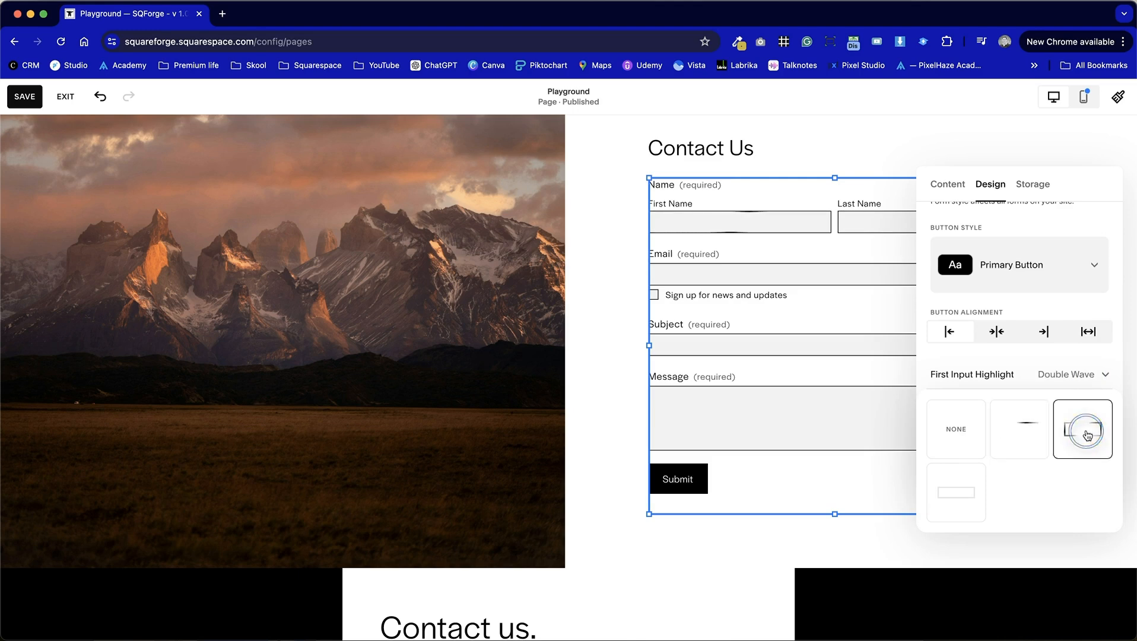
left_click(1024, 433)
left_click(964, 427)
left_click(969, 494)
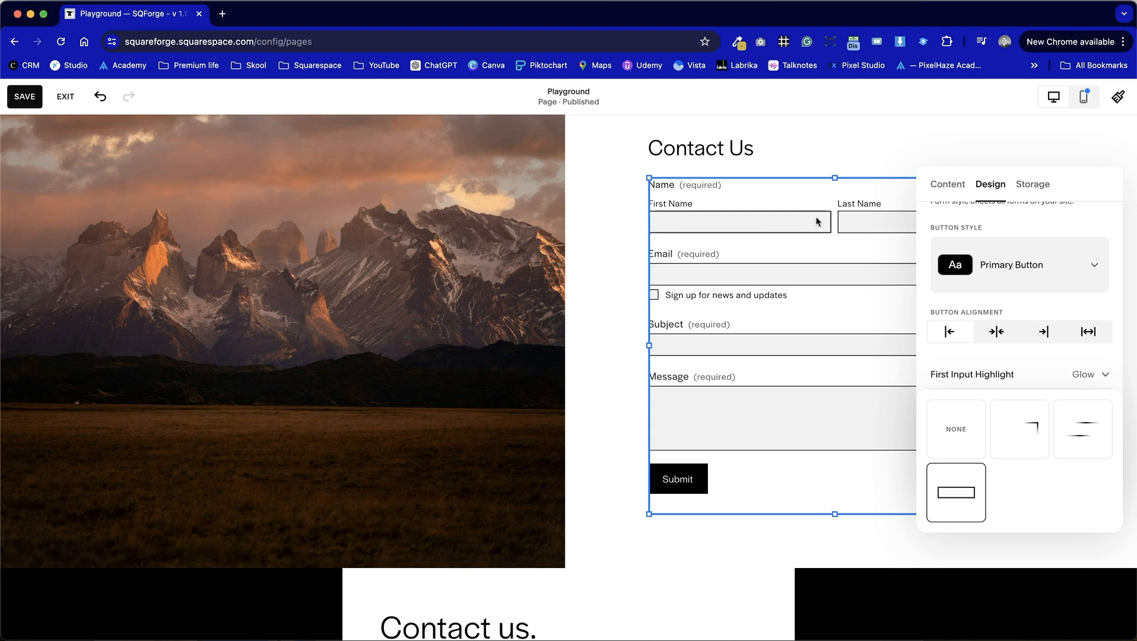
left_click(769, 236)
Try a dashed stroke around the form, then set a solid stroke with thickness S
scroll(987, 420, "down", 3)
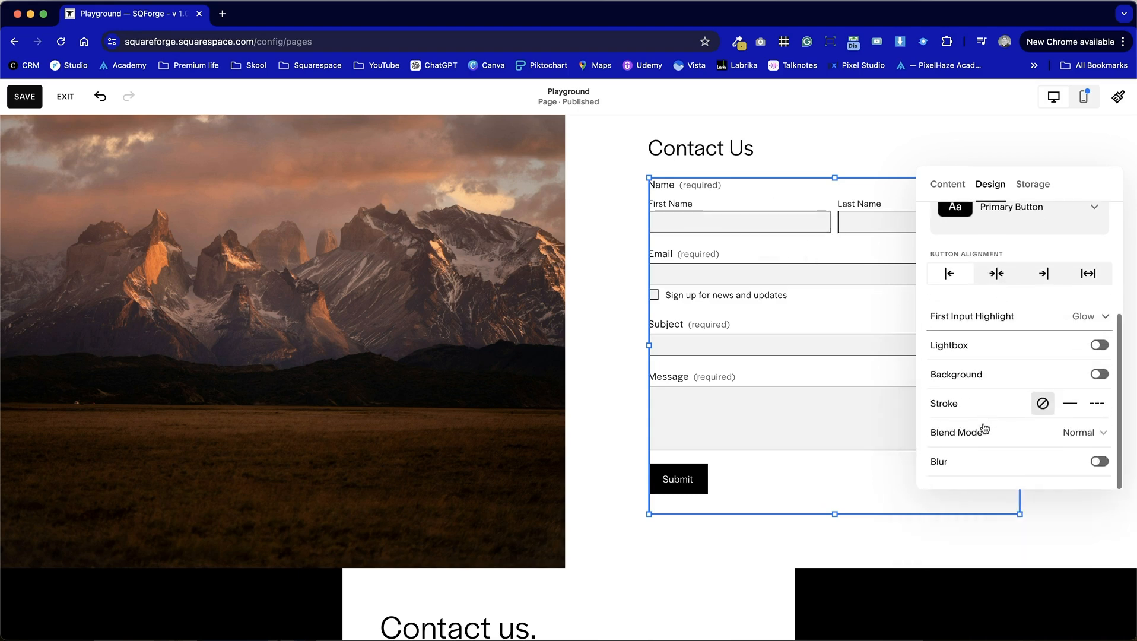
left_click(1100, 405)
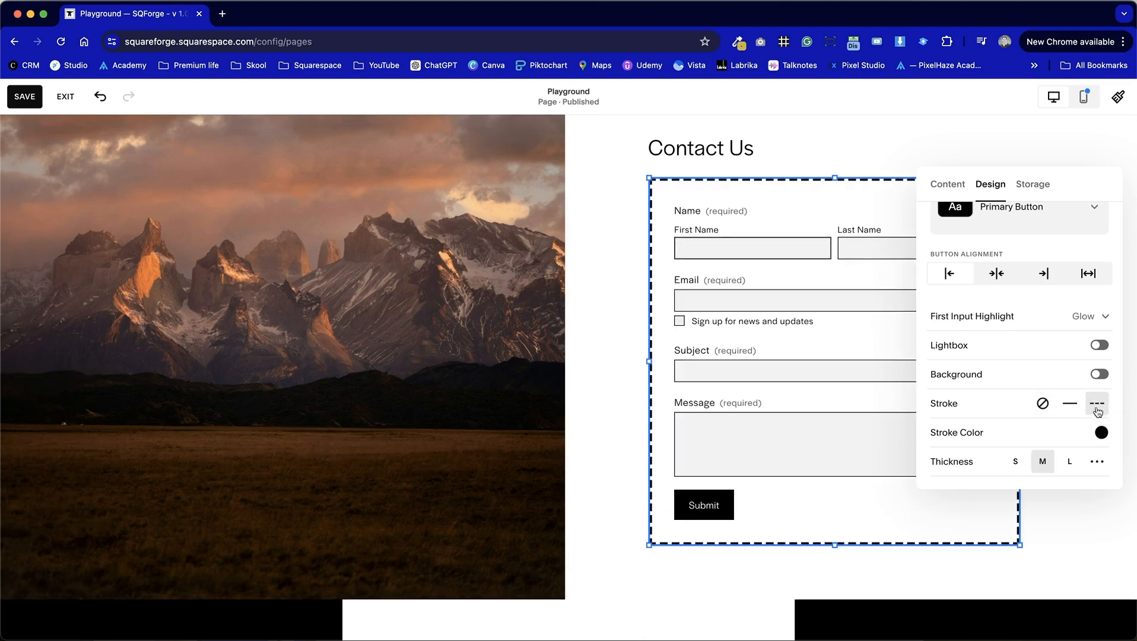
left_click(1070, 403)
scroll(1056, 410, "down", 3)
left_click(1015, 395)
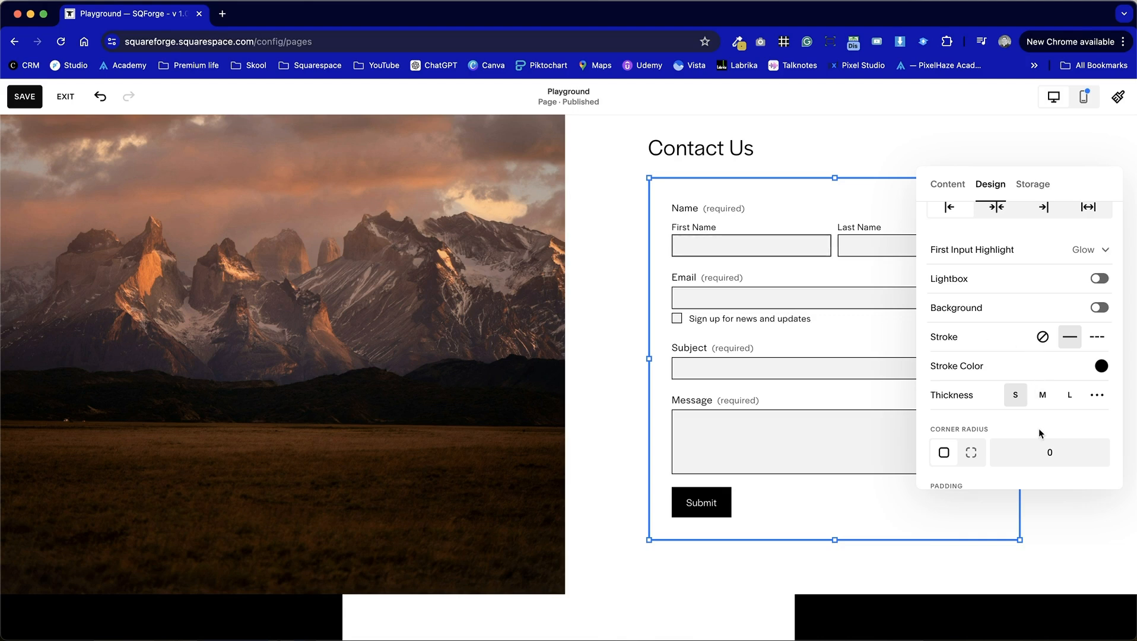
Compare the S, M and L padding sizes for the form and set the padding to S
scroll(1039, 434, "down", 3)
left_click(965, 411)
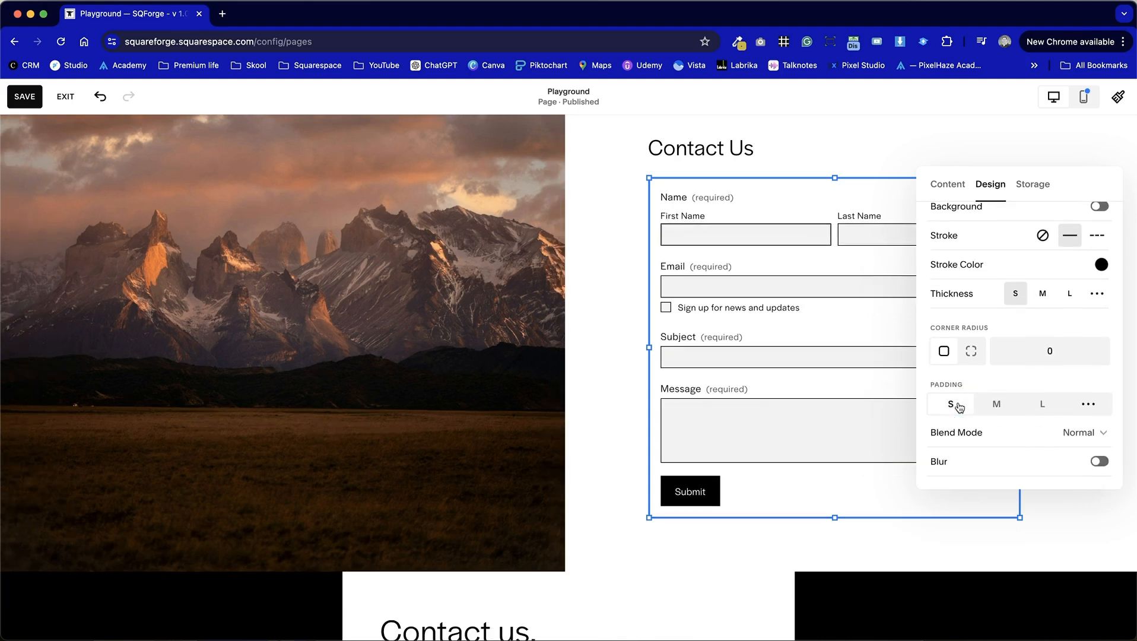
left_click(997, 405)
left_click(1041, 406)
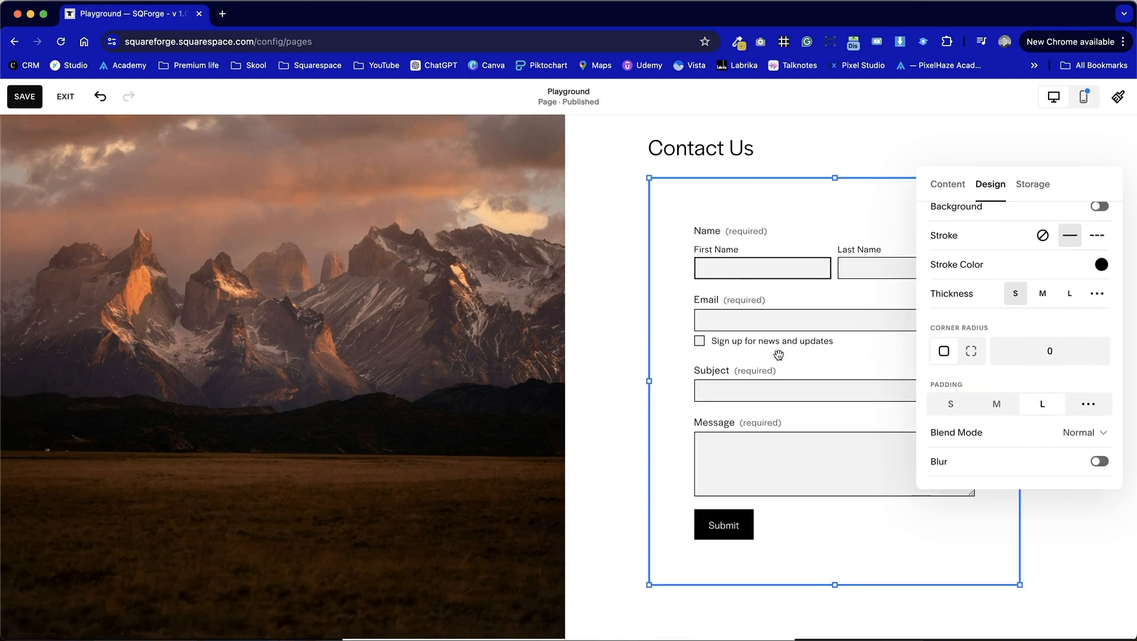
left_click(951, 403)
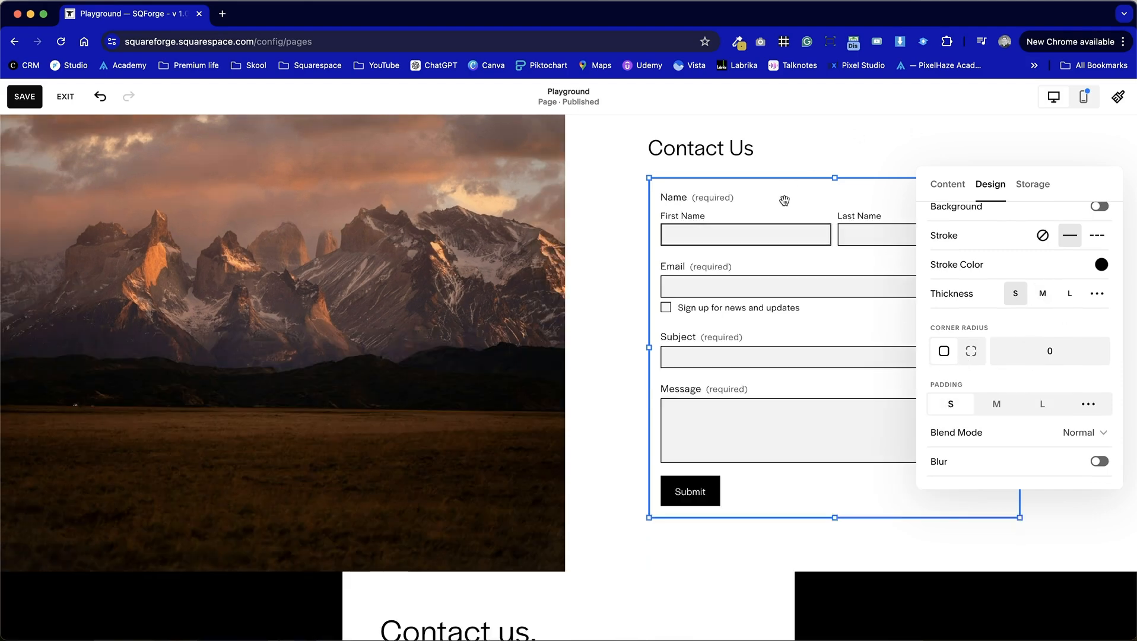
Remove the form's stroke, then try the Secondary and Tertiary button styles before restoring Primary Button
left_click(1045, 237)
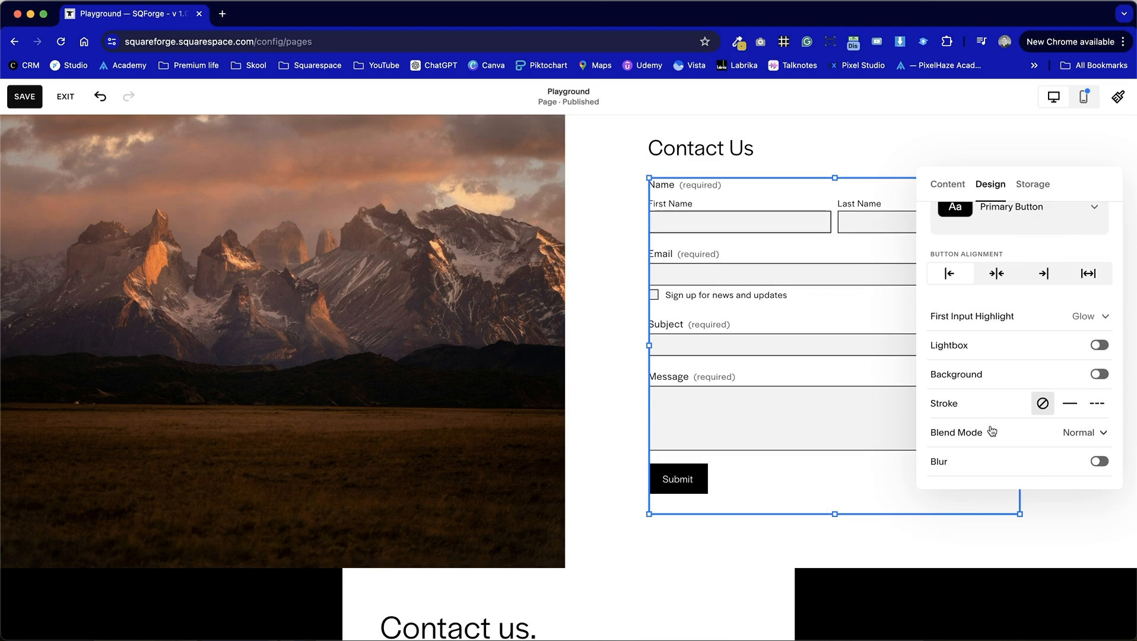
scroll(1031, 432, "up", 5)
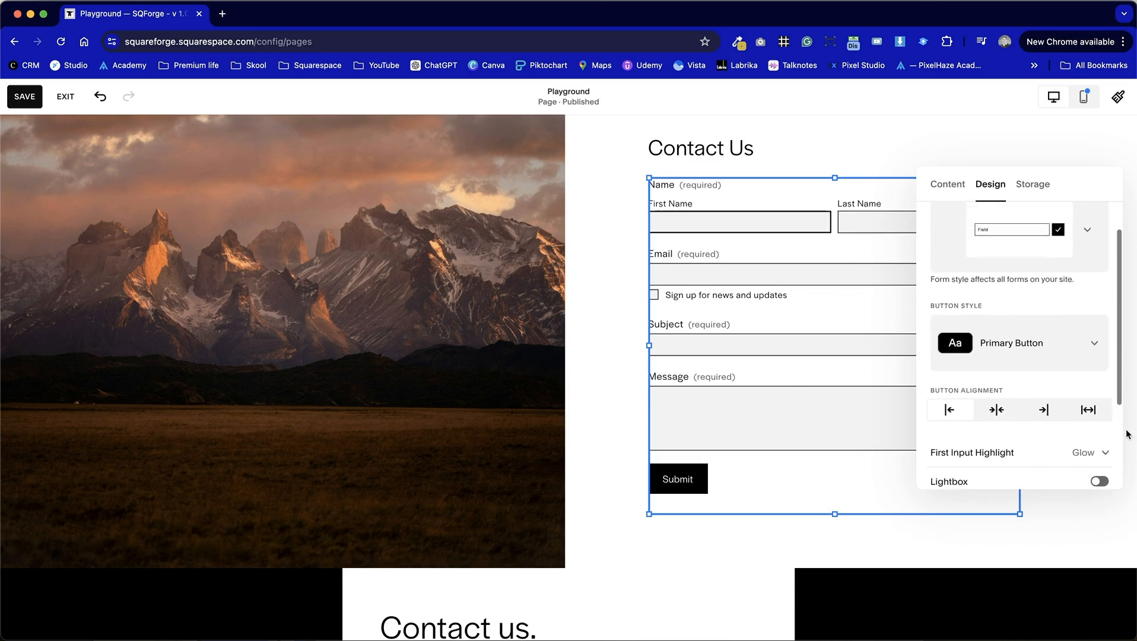
left_click(1074, 389)
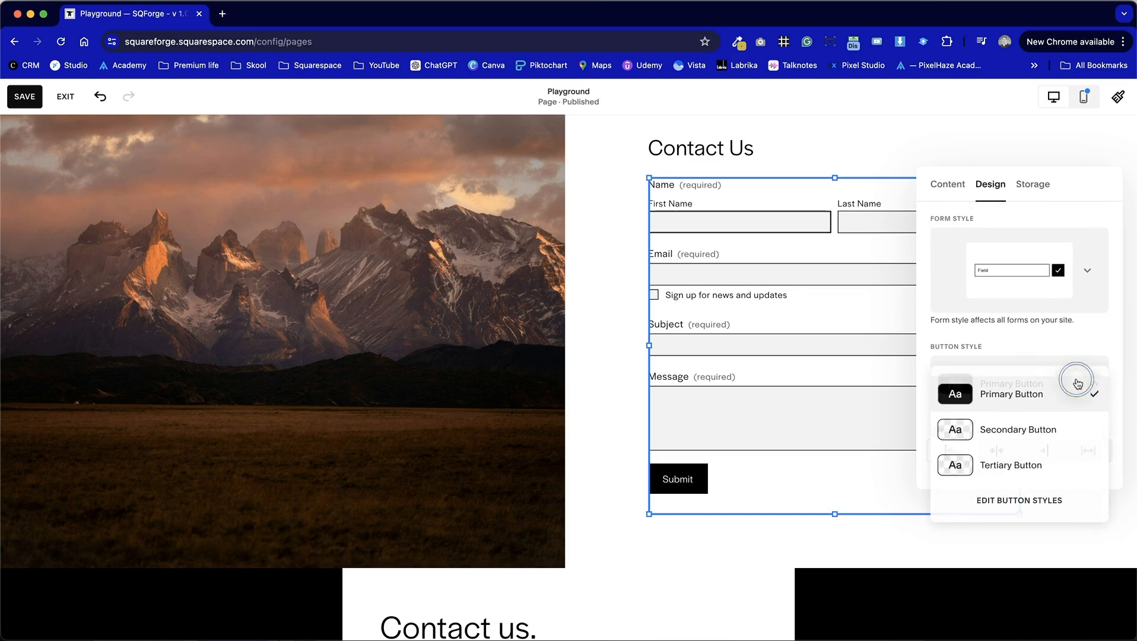
left_click(1046, 437)
left_click(1045, 396)
left_click(1039, 437)
left_click(1063, 388)
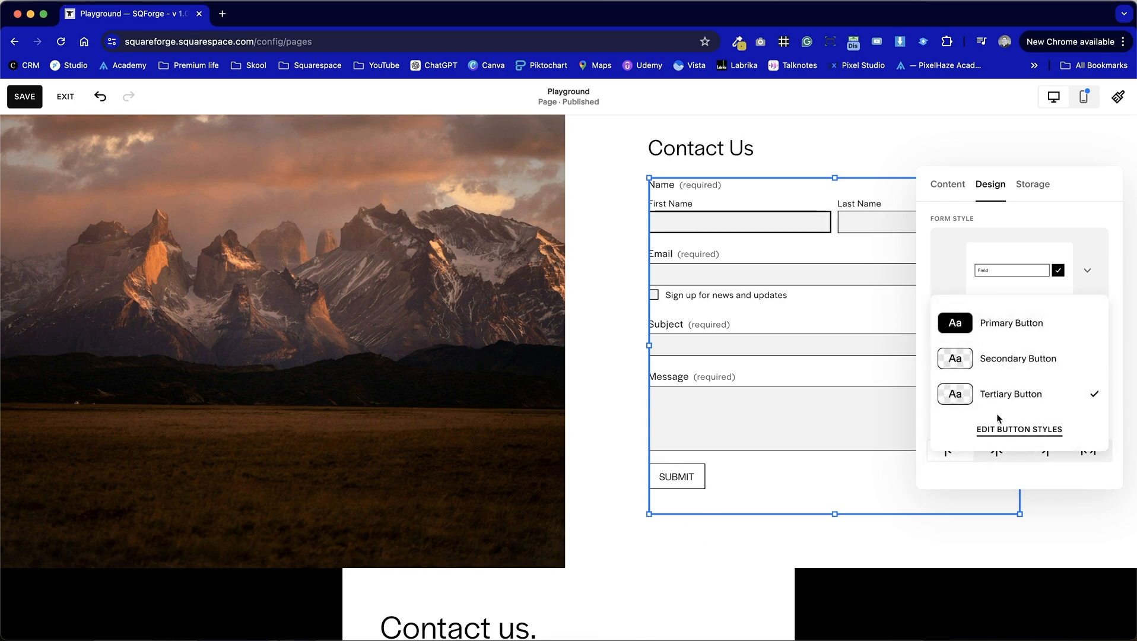
left_click(1030, 320)
Review the form's storage settings, including its email notification and the additional storage connections
left_click(1037, 184)
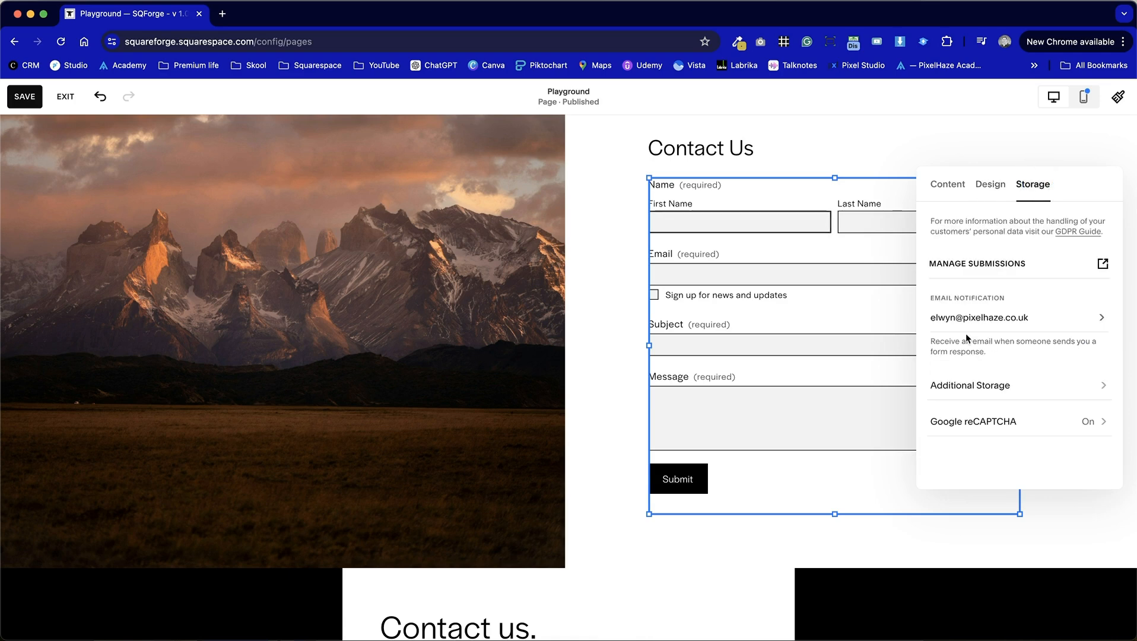
left_click(991, 186)
left_click(1032, 184)
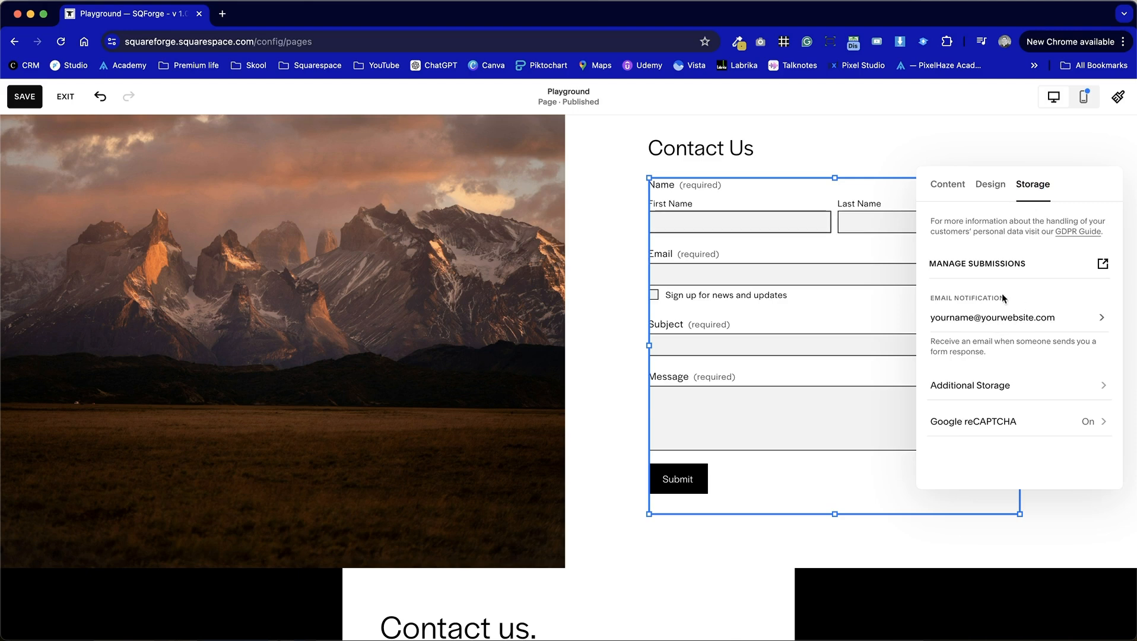
left_click(1029, 391)
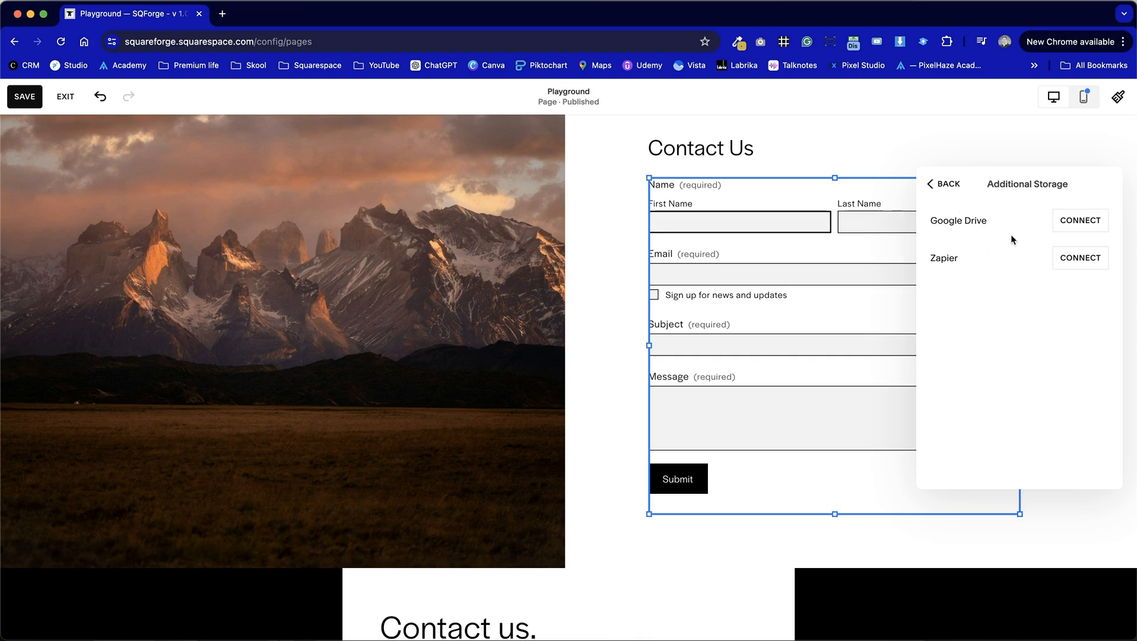
left_click(944, 184)
left_click(1001, 146)
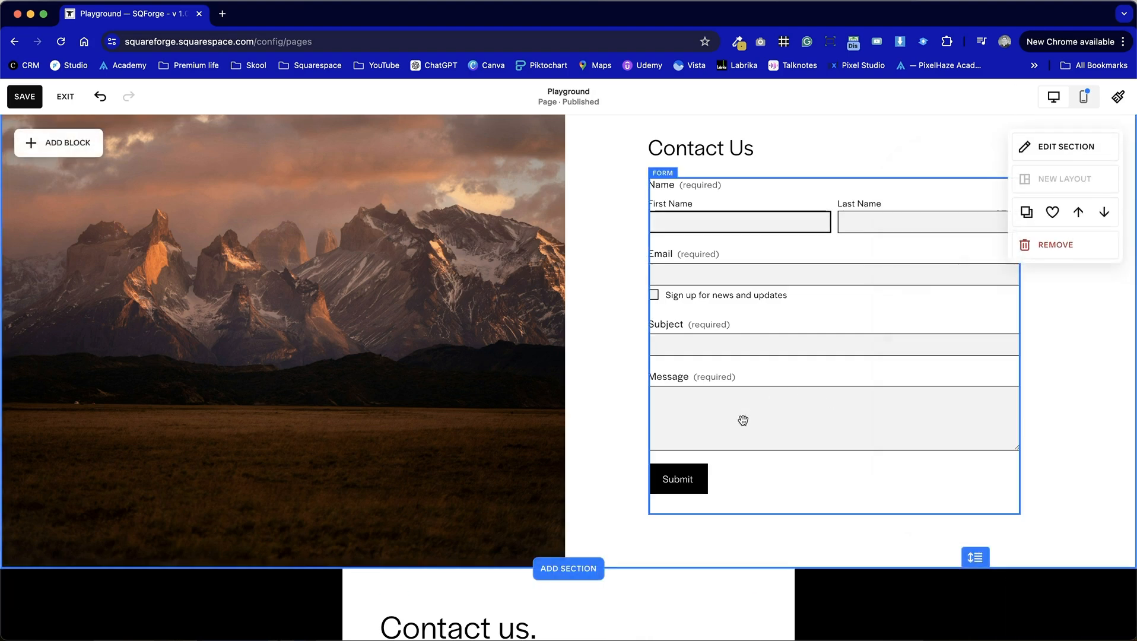
Add a blank section below the existing Contact us section with the black background
scroll(742, 420, "down", 10)
scroll(743, 419, "up", 3)
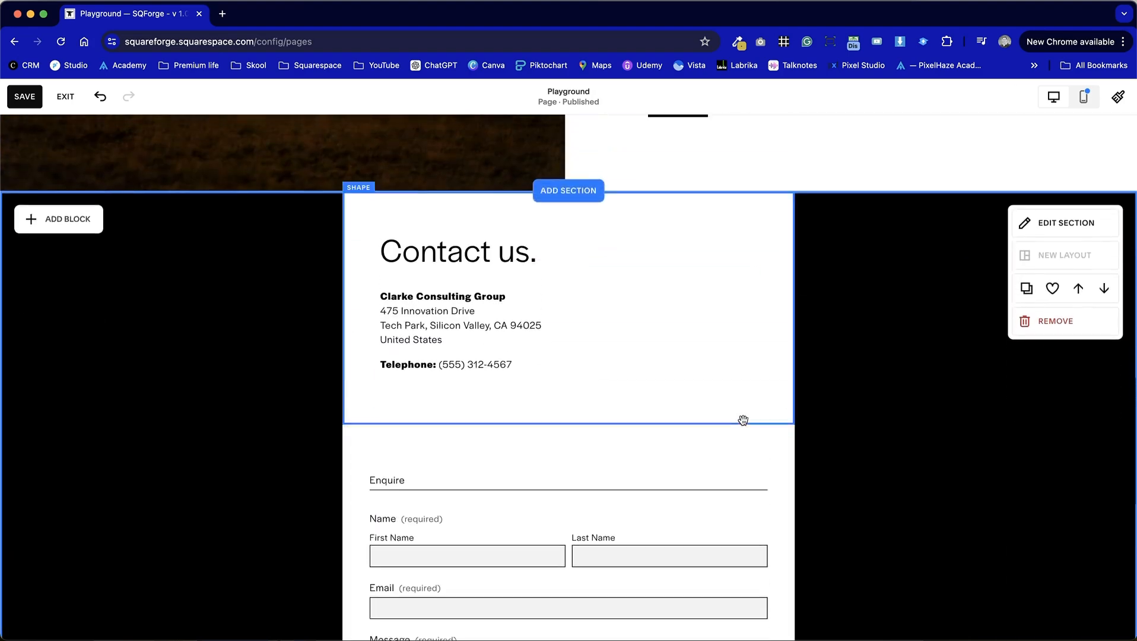
scroll(742, 419, "down", 6)
left_click(576, 502)
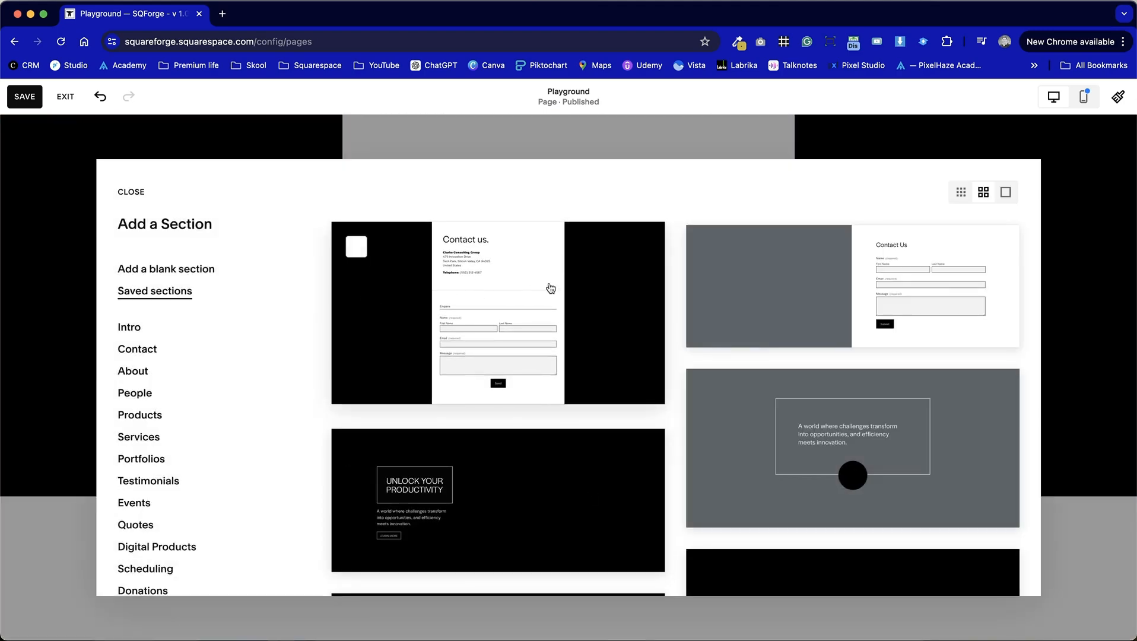
left_click(469, 268)
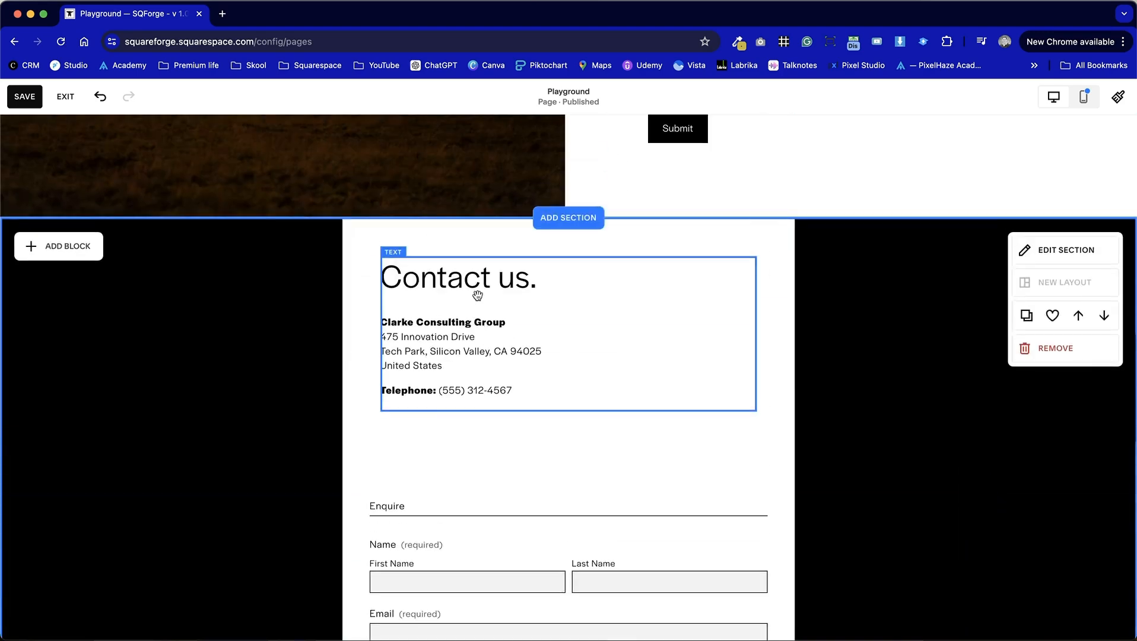
Copy all of the Contact us text from the existing section into a new text block in the blank section
double_click(478, 294)
key("super+a")
key("super+c")
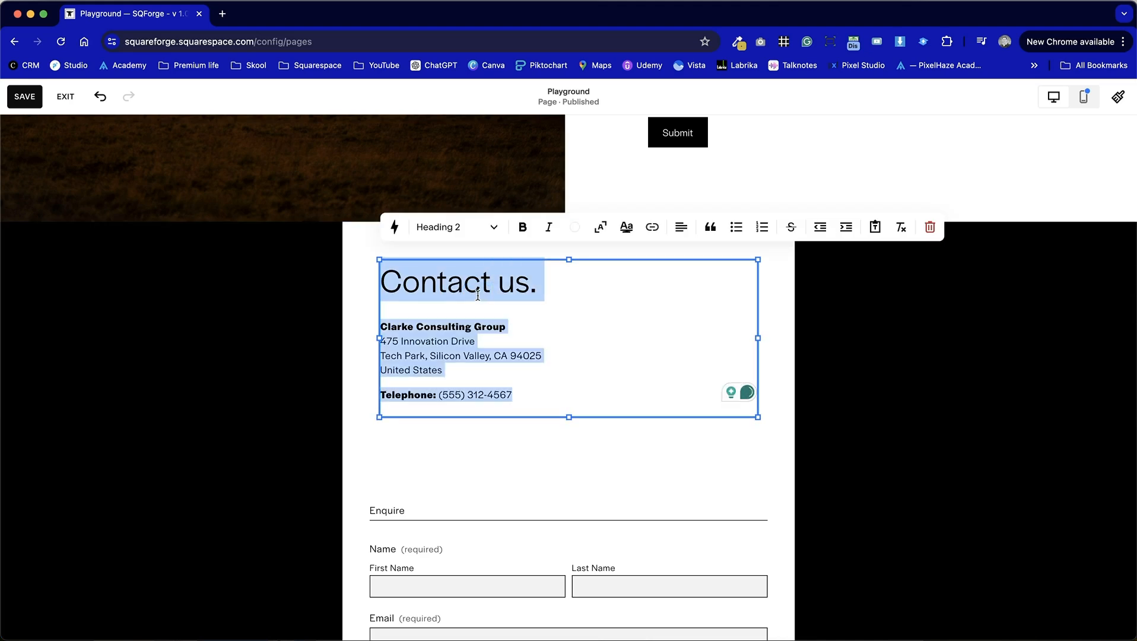
scroll(478, 295, "down", 7)
scroll(478, 295, "down", 5)
left_click(480, 299)
left_click(89, 155)
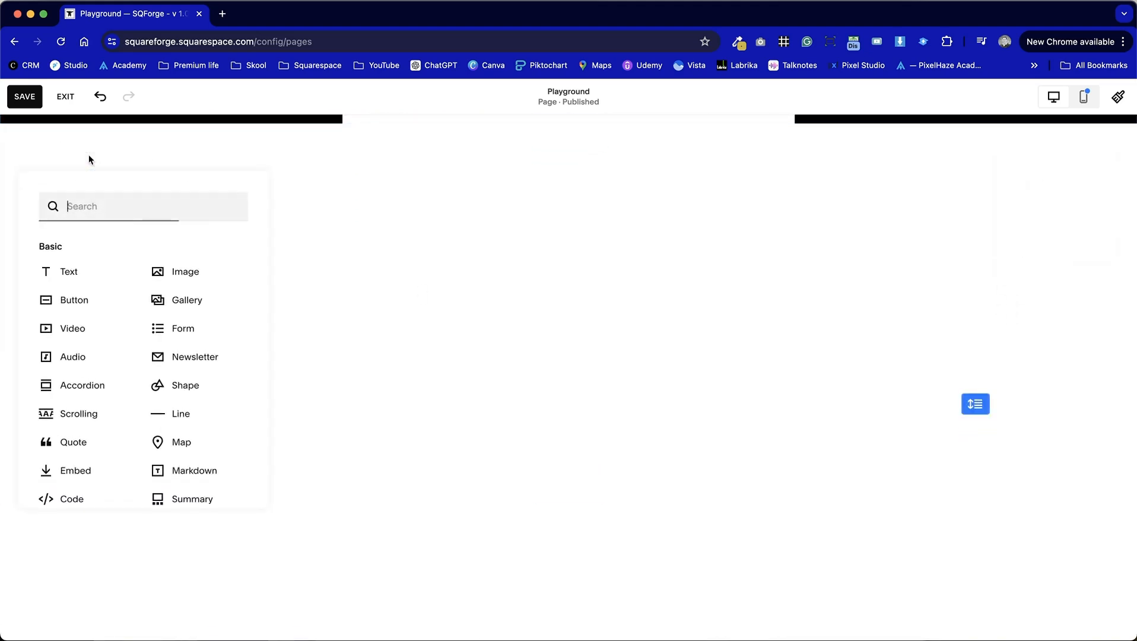
left_click(79, 272)
left_click_drag(218, 216, 559, 196)
left_click(522, 214)
key("super+v")
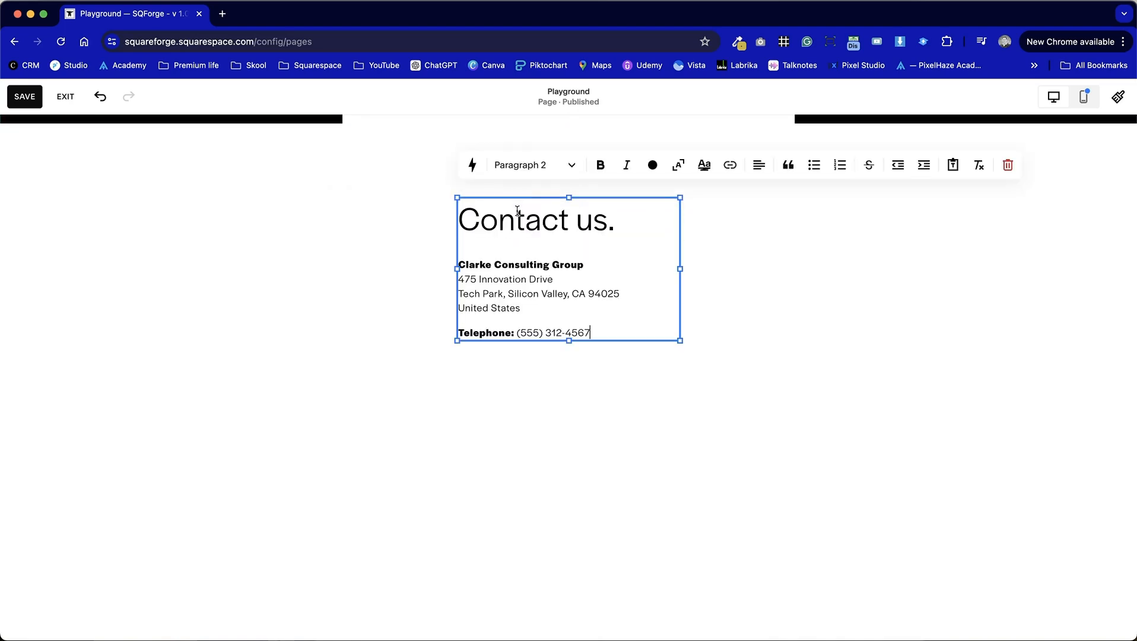
Widen the pasted text block on both sides so that it is centred in the section
left_click_drag(458, 269, 382, 268)
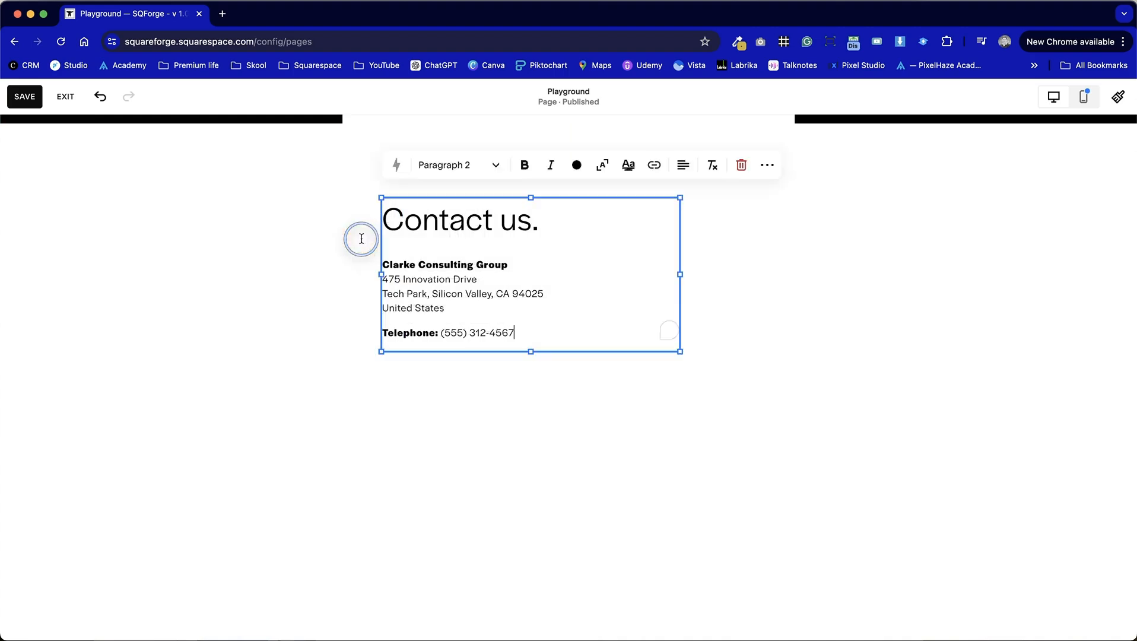
left_click_drag(681, 273, 746, 273)
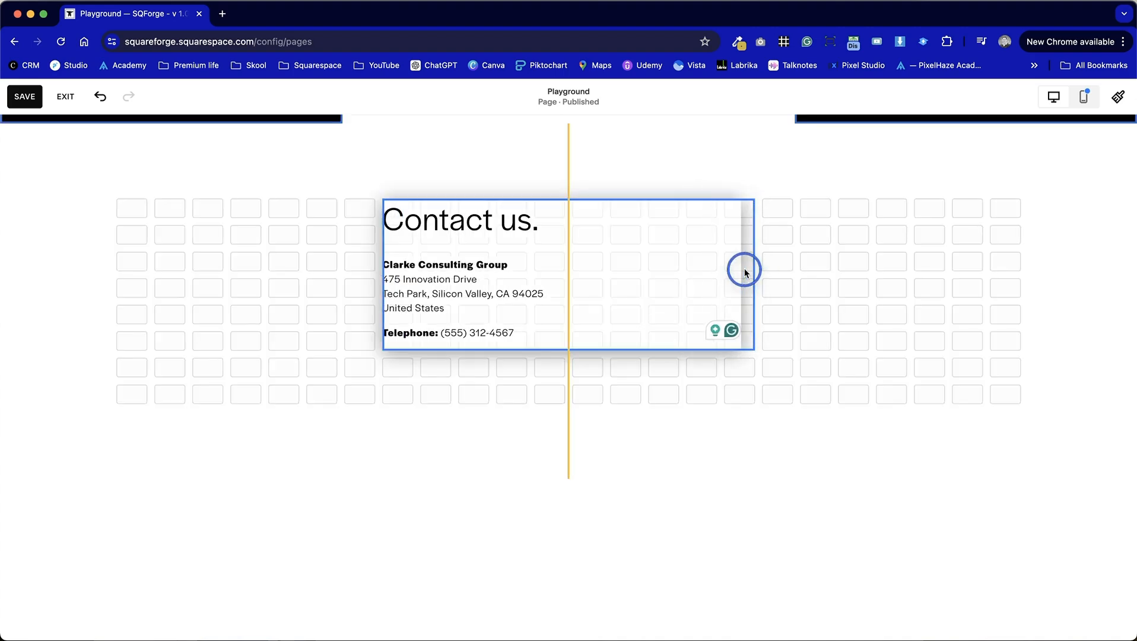
mouse_move(746, 273)
left_mouse_down()
mouse_move(734, 273)
mouse_move(754, 268)
left_mouse_up()
left_click(741, 376)
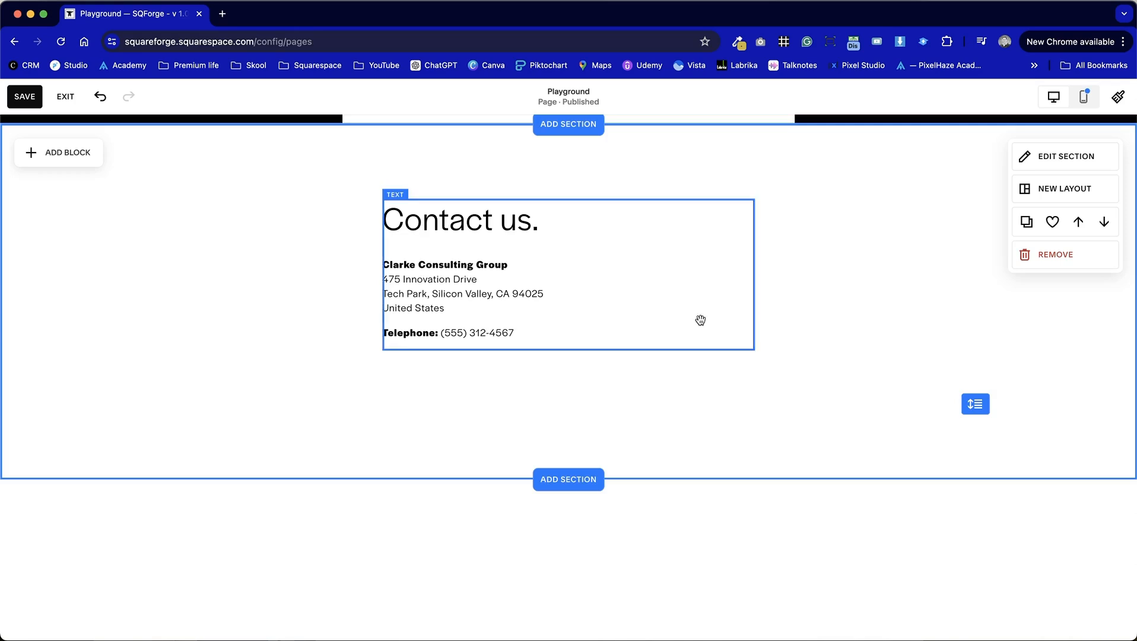
Add a form block directly below the contact text in the new section
scroll(676, 308, "up", 5)
scroll(676, 308, "down", 3)
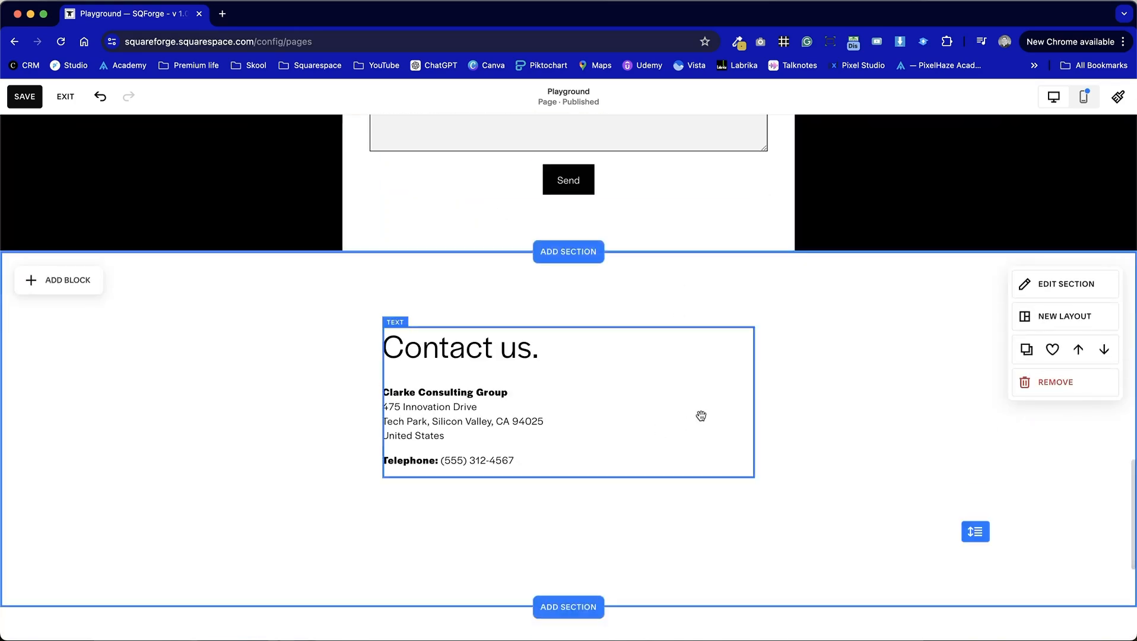
left_click(772, 232)
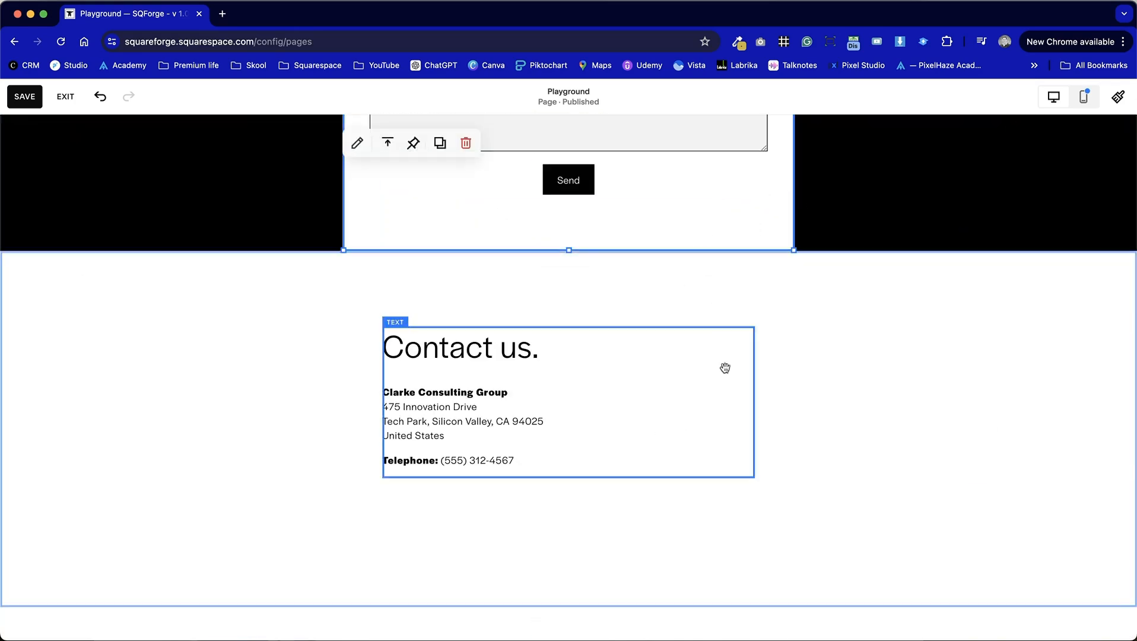
scroll(728, 377, "down", 2)
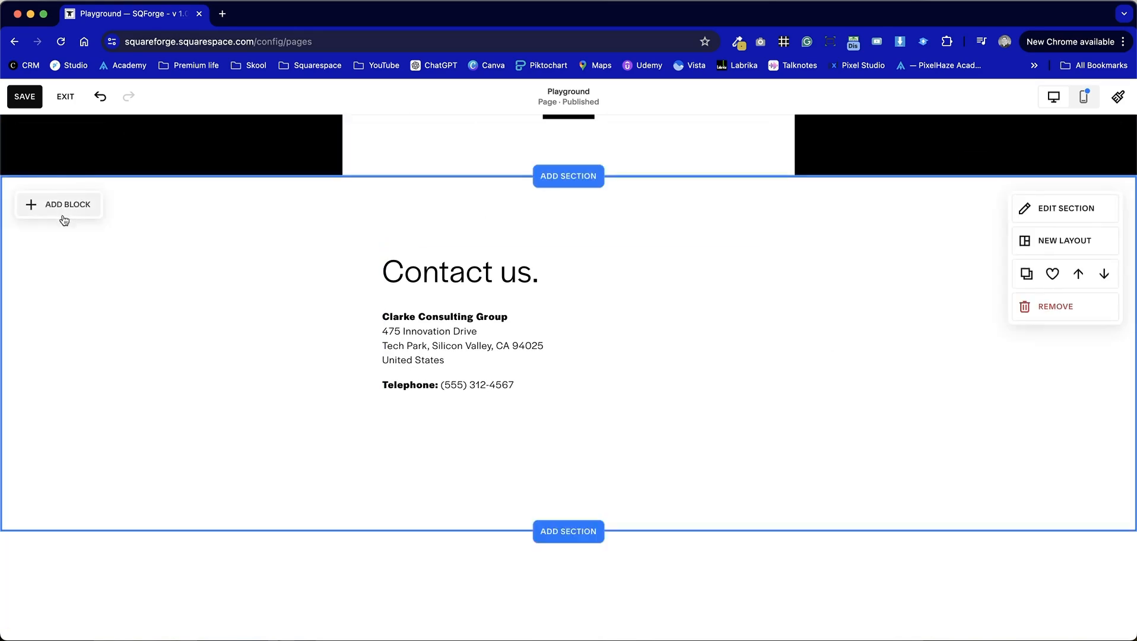
left_click(62, 214)
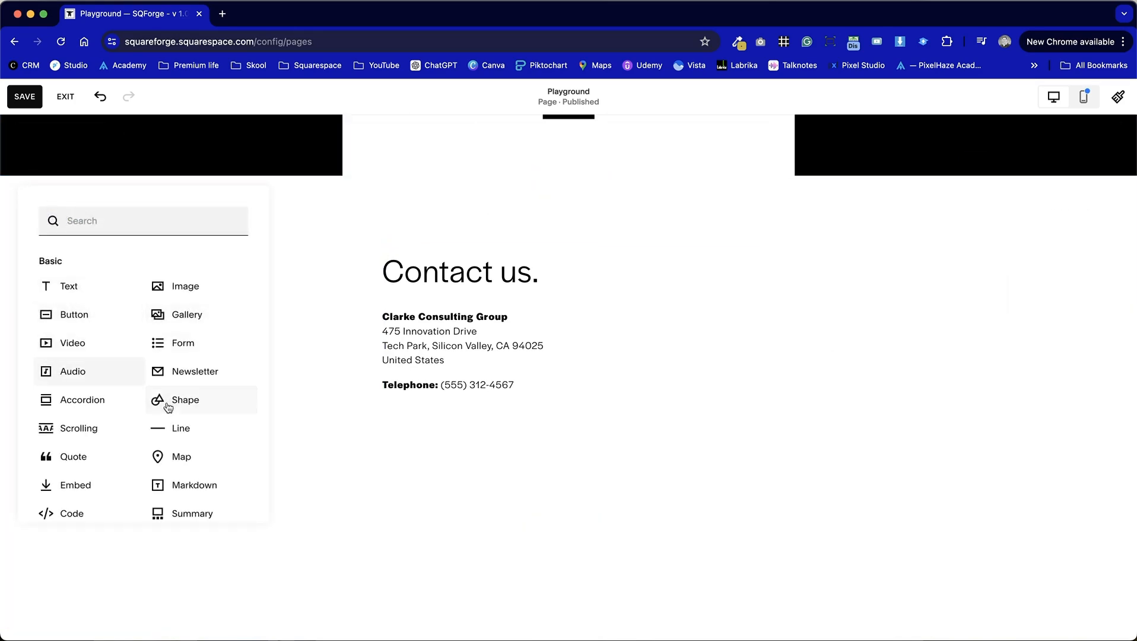
left_click(183, 342)
left_click_drag(220, 318, 565, 496)
left_click(971, 525)
scroll(971, 526, "down", 4)
scroll(970, 526, "up", 5)
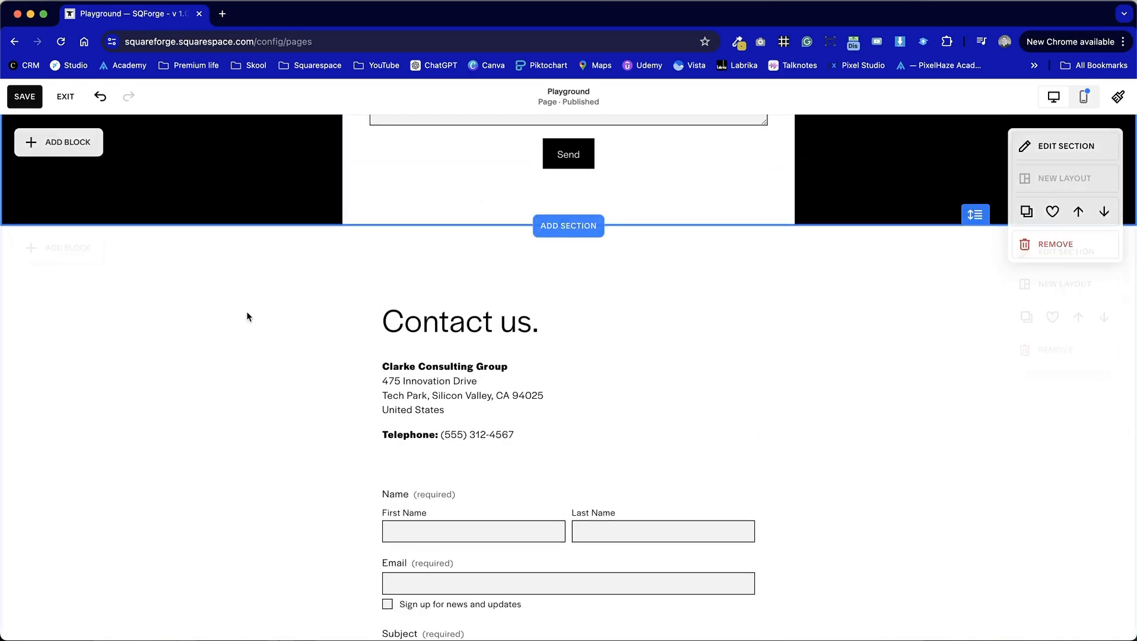
left_click(58, 254)
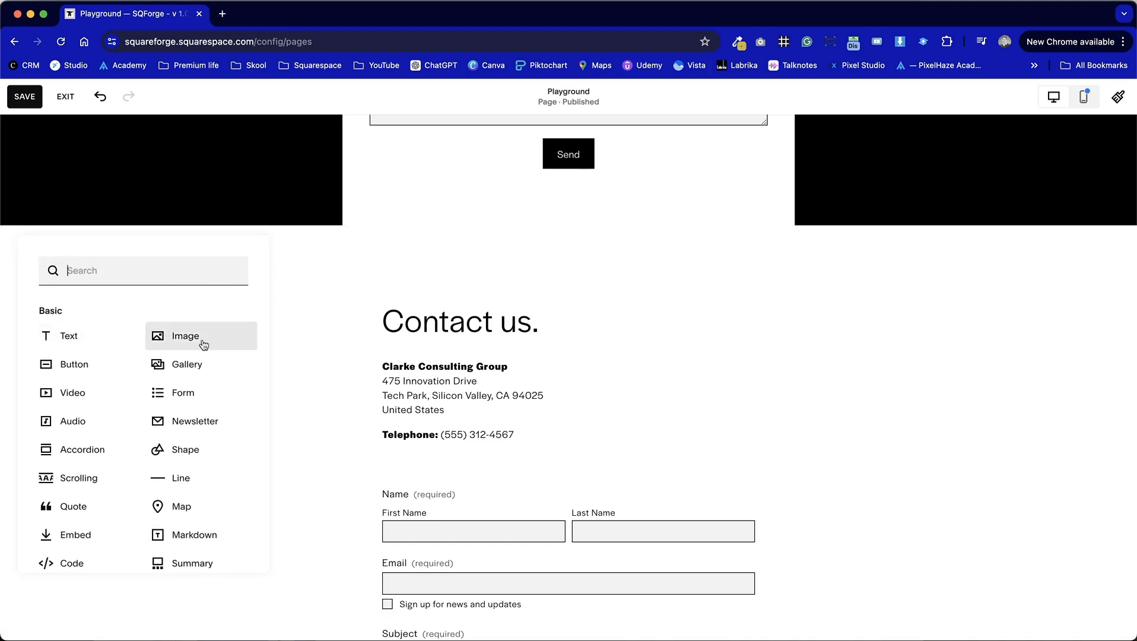
left_click(291, 301)
scroll(237, 325, "up", 5)
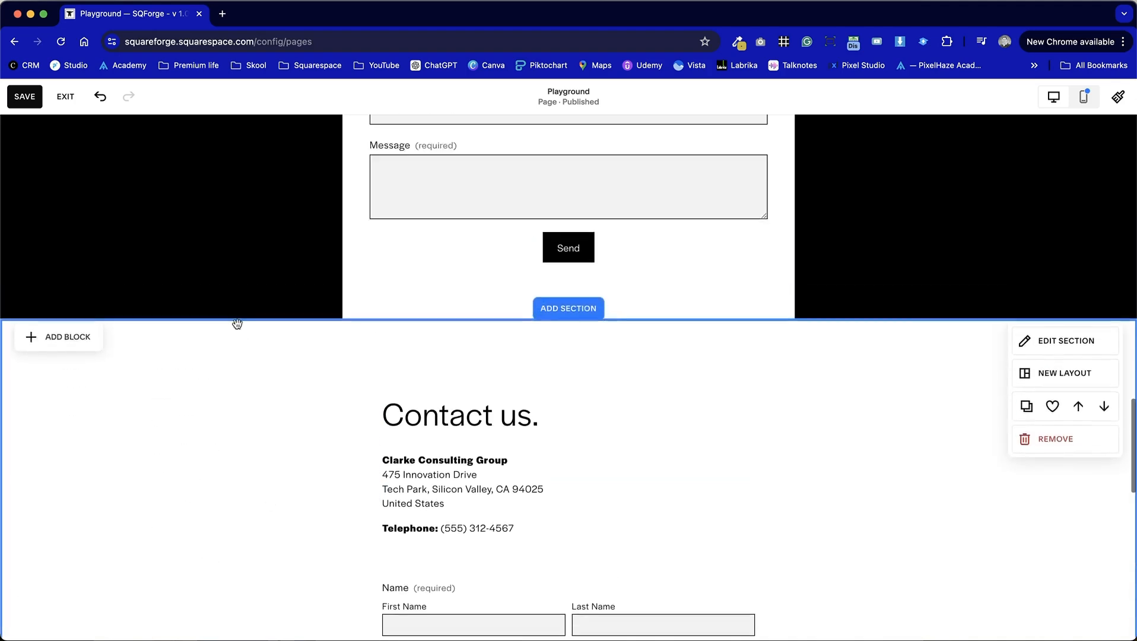
Set the new section's background to the sunset mountain image from My Library
scroll(236, 500, "down", 10)
scroll(236, 501, "up", 1)
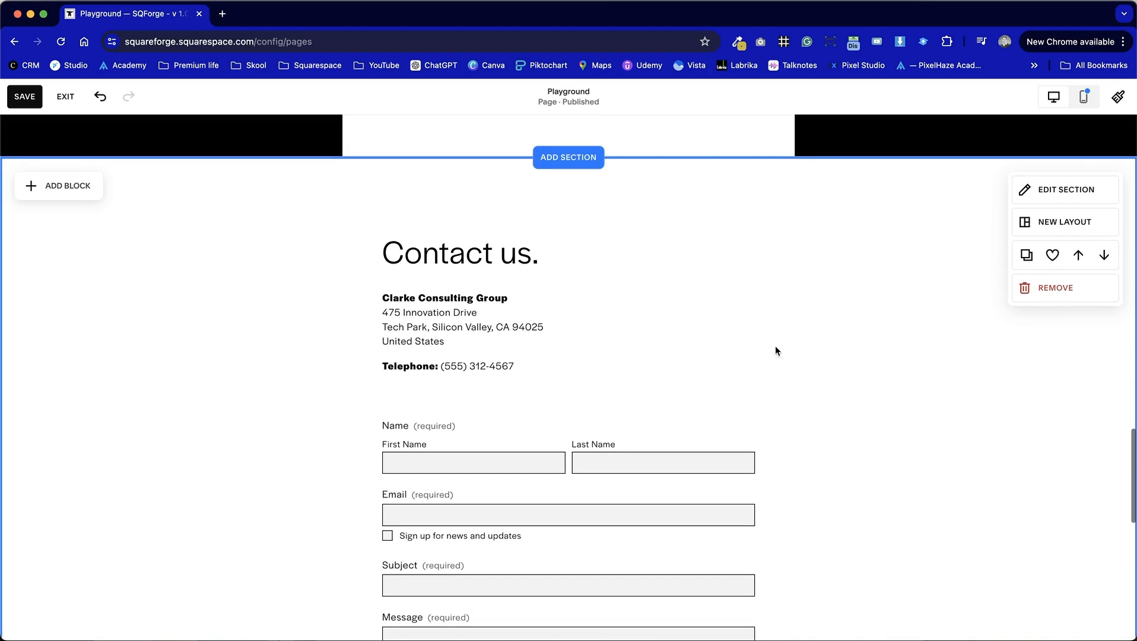
left_click(1073, 196)
left_click(991, 225)
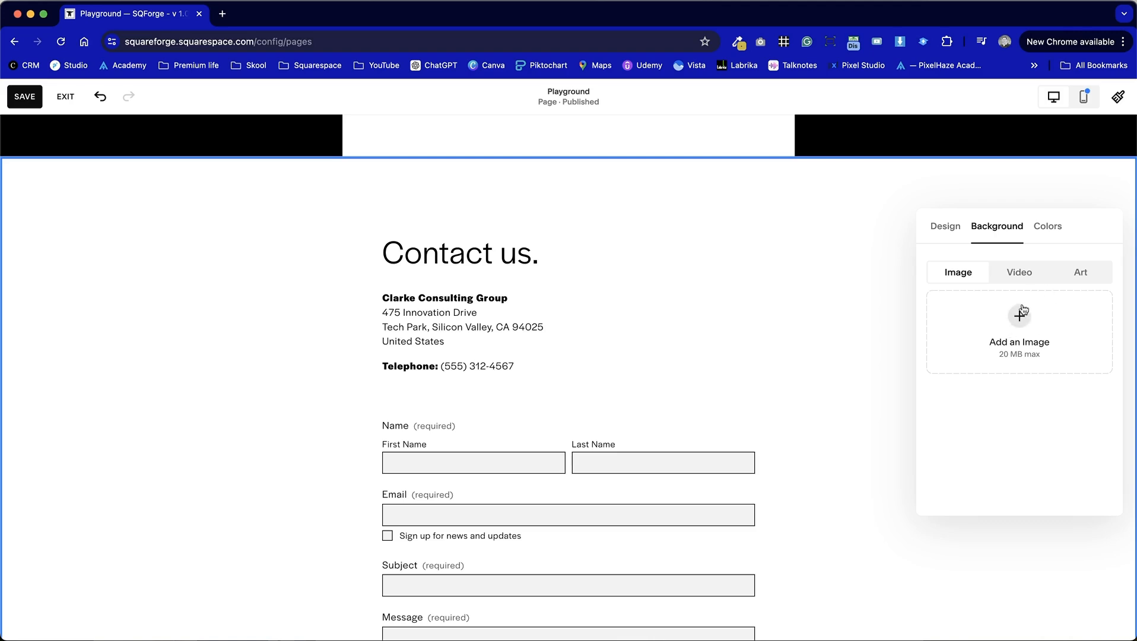
left_click(1022, 316)
left_click(1018, 377)
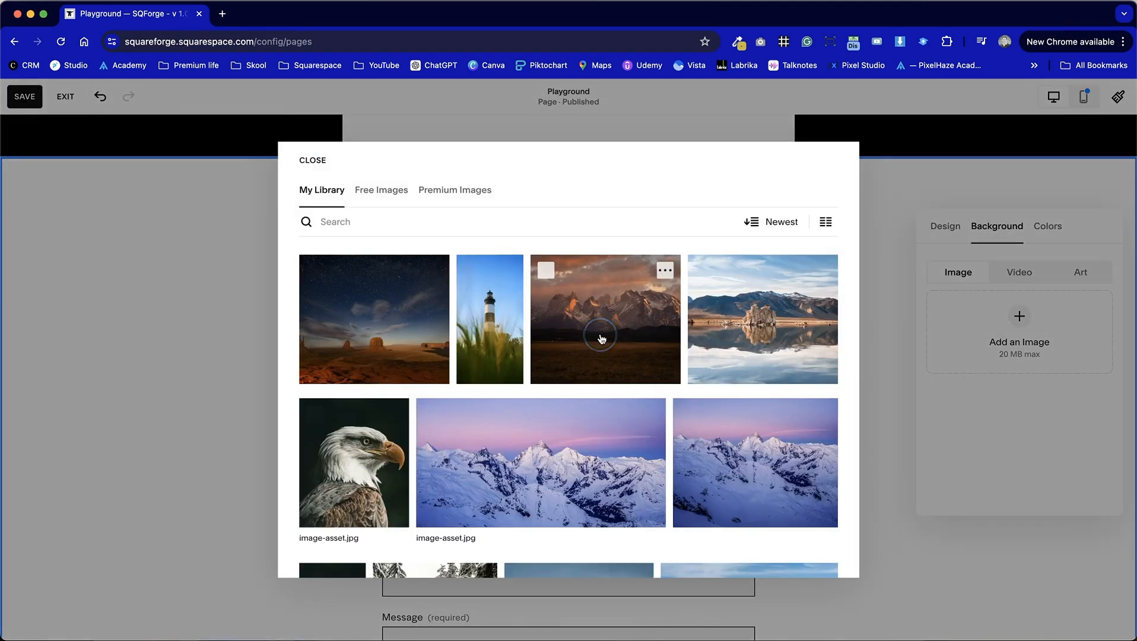
left_click(600, 338)
left_click(819, 555)
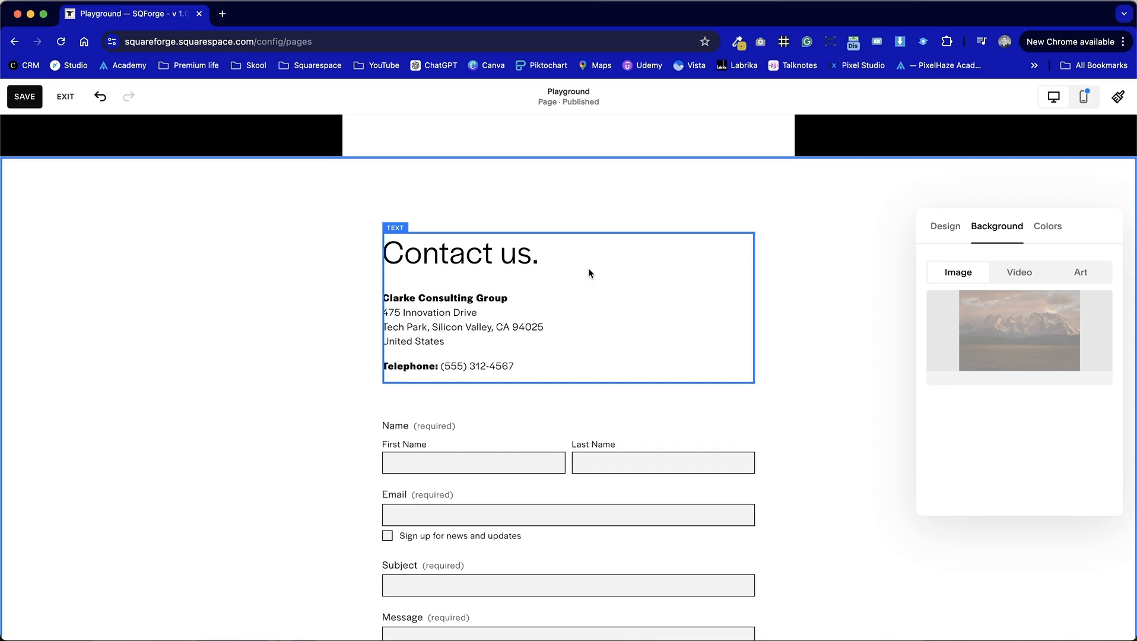
scroll(236, 289, "down", 5)
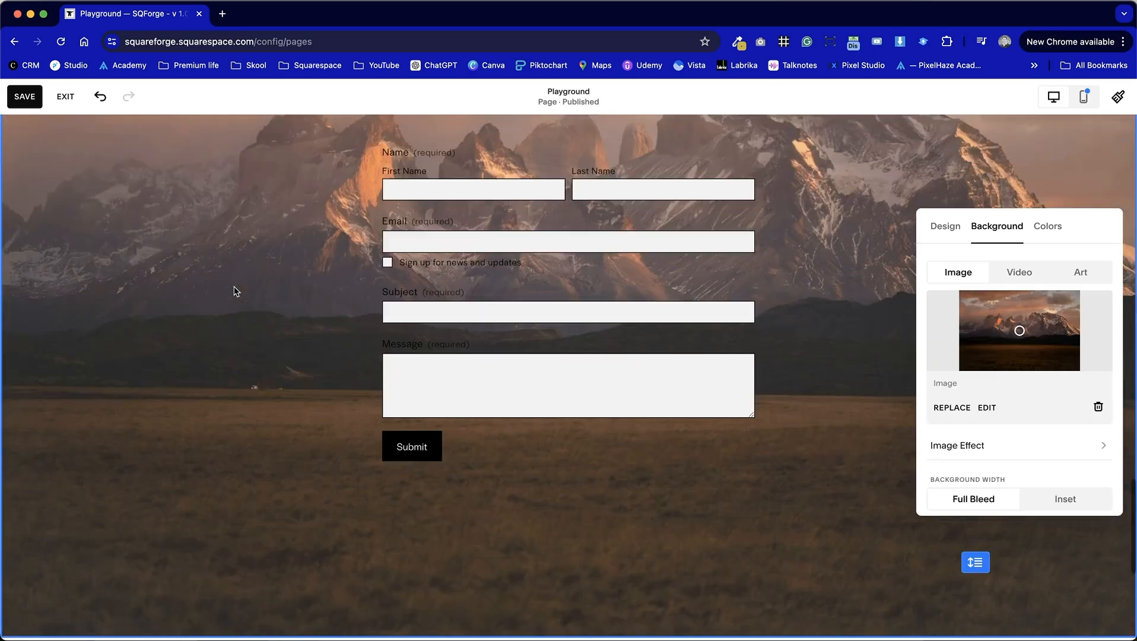
scroll(234, 291, "down", 2)
left_click(234, 292)
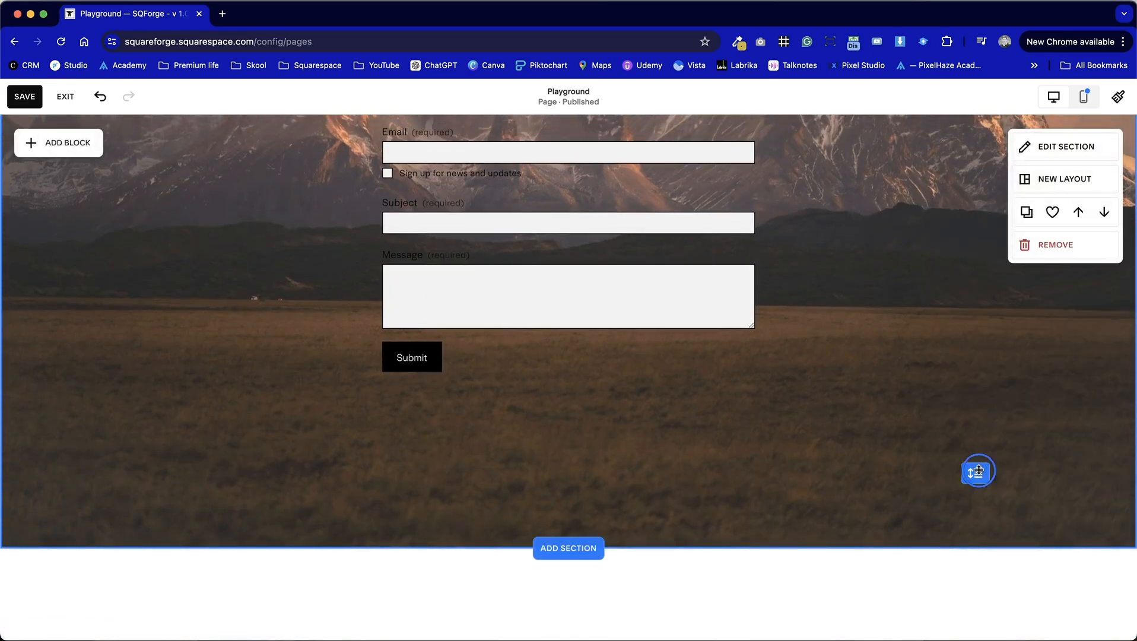
Shorten the form block to end just below its Submit button and trim the empty rows beneath it
left_click(642, 413)
left_click_drag(566, 472, 569, 359)
scroll(919, 374, "down", 10)
left_click(978, 469)
scroll(916, 330, "up", 6)
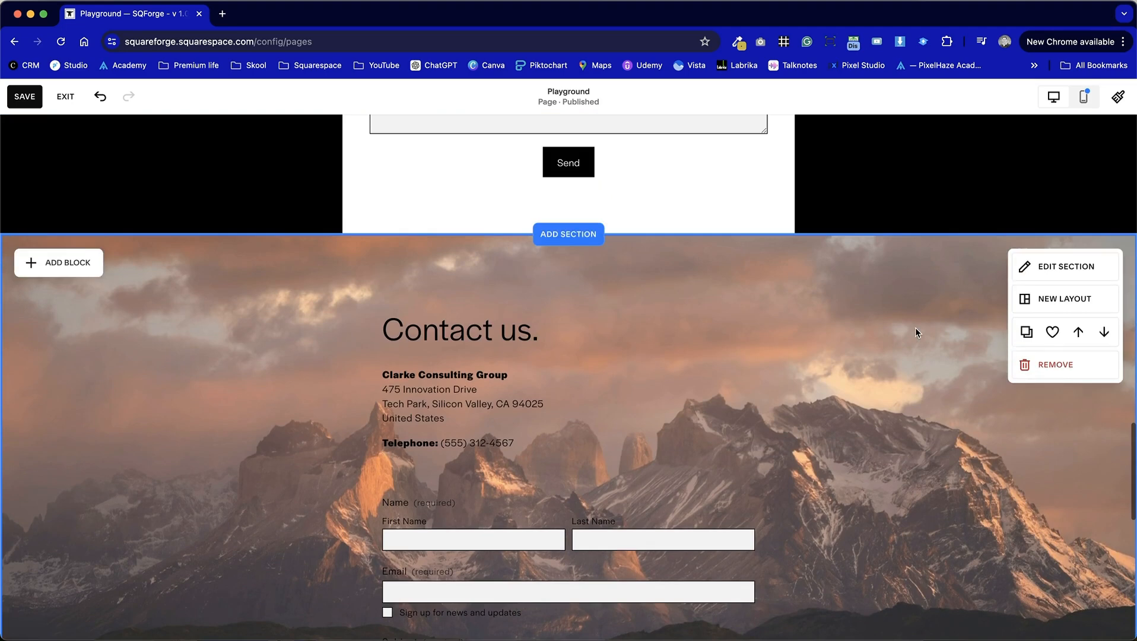
Turn off Fill Screen for the new contact section
left_click(1092, 266)
scroll(1058, 480, "down", 2)
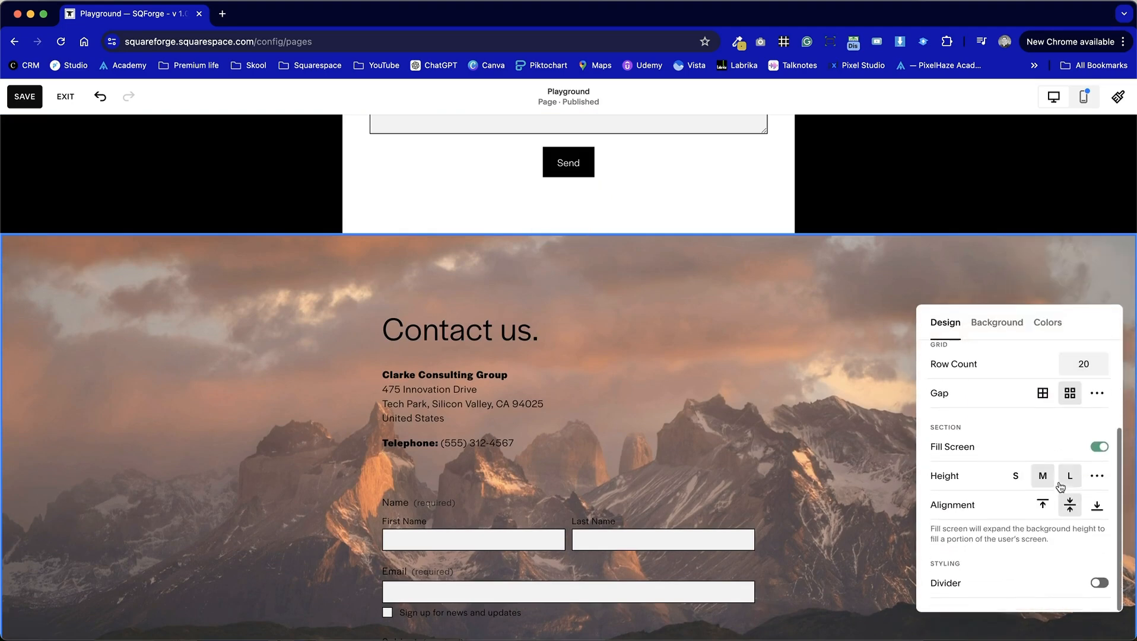
left_click(1098, 447)
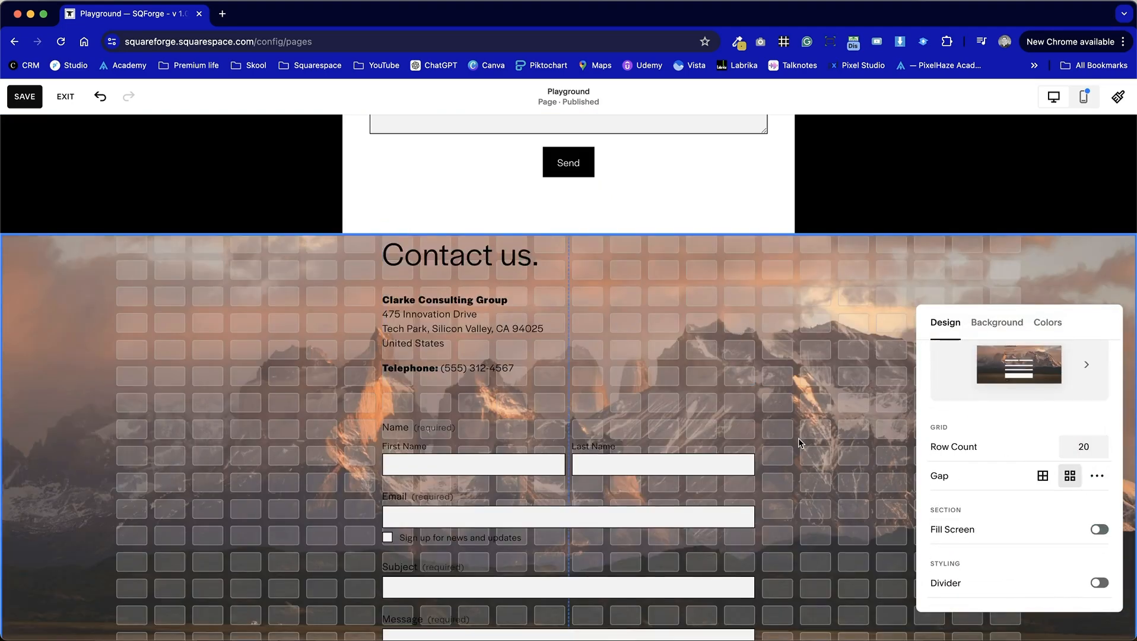
scroll(799, 443, "down", 4)
scroll(799, 443, "up", 1)
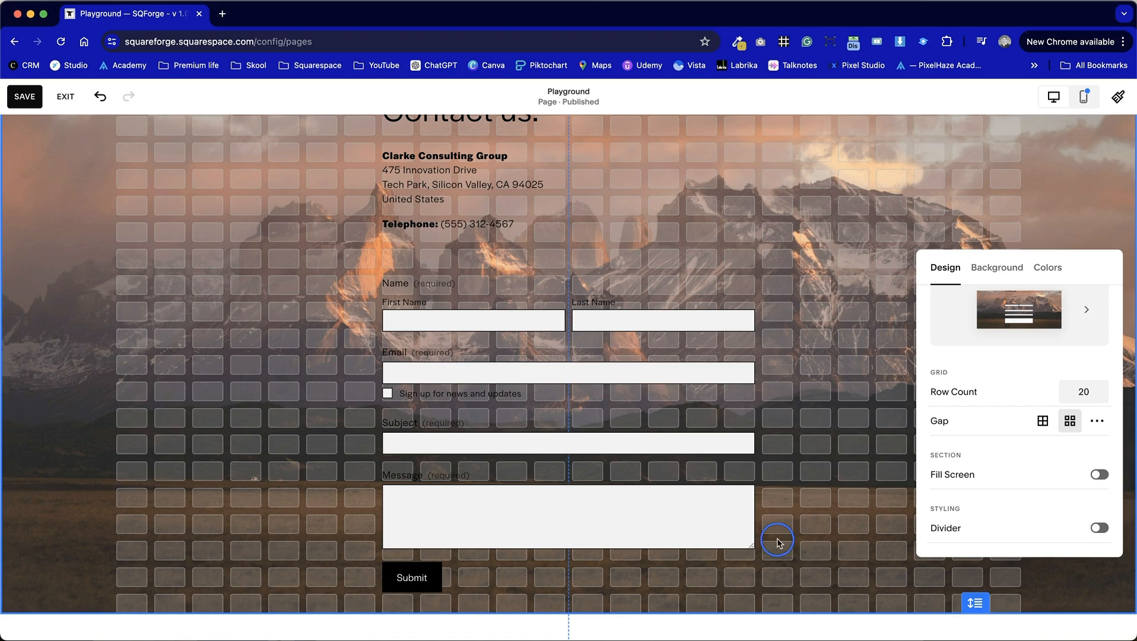
Select the contact text and form blocks together and move them down to leave space above the heading
left_click(779, 542)
left_click(386, 157)
left_click_drag(438, 168, 438, 194)
scroll(437, 203, "up", 3)
left_click_drag(480, 322, 482, 341)
scroll(627, 325, "down", 7)
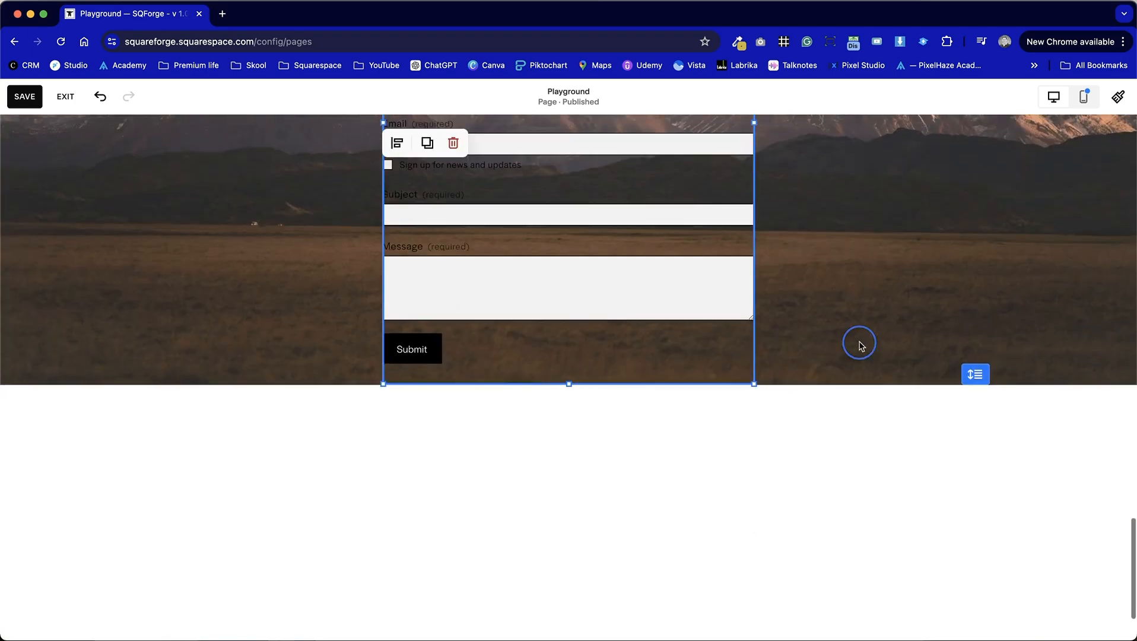
Extend the new contact section downward to add empty space below the form's Submit button
left_click(861, 346)
left_click_drag(975, 374, 976, 428)
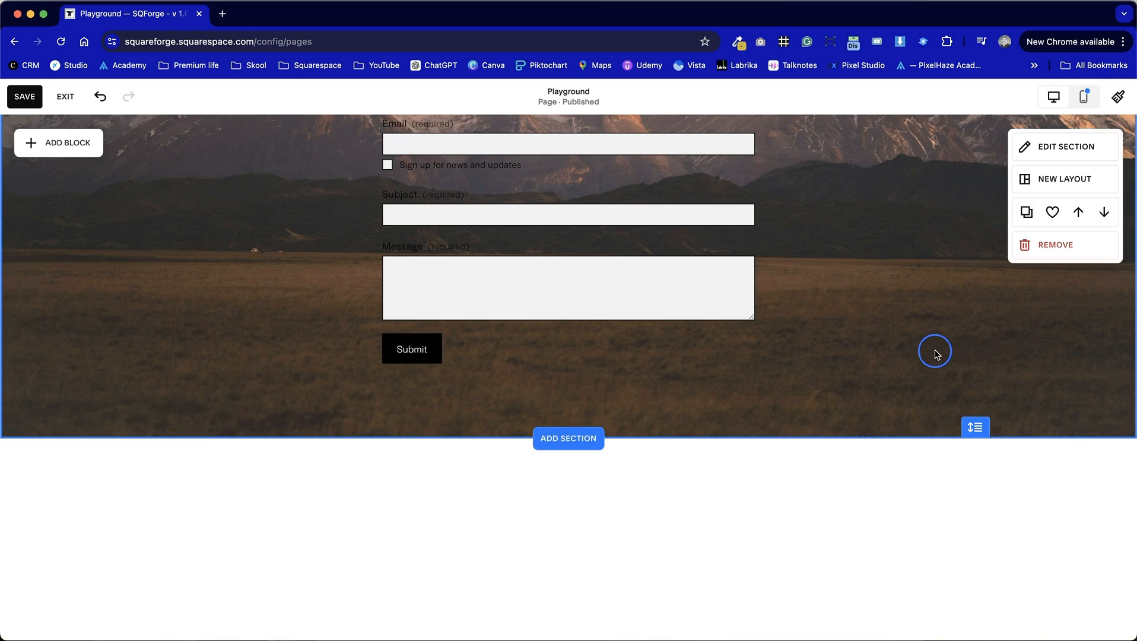
scroll(935, 351, "up", 6)
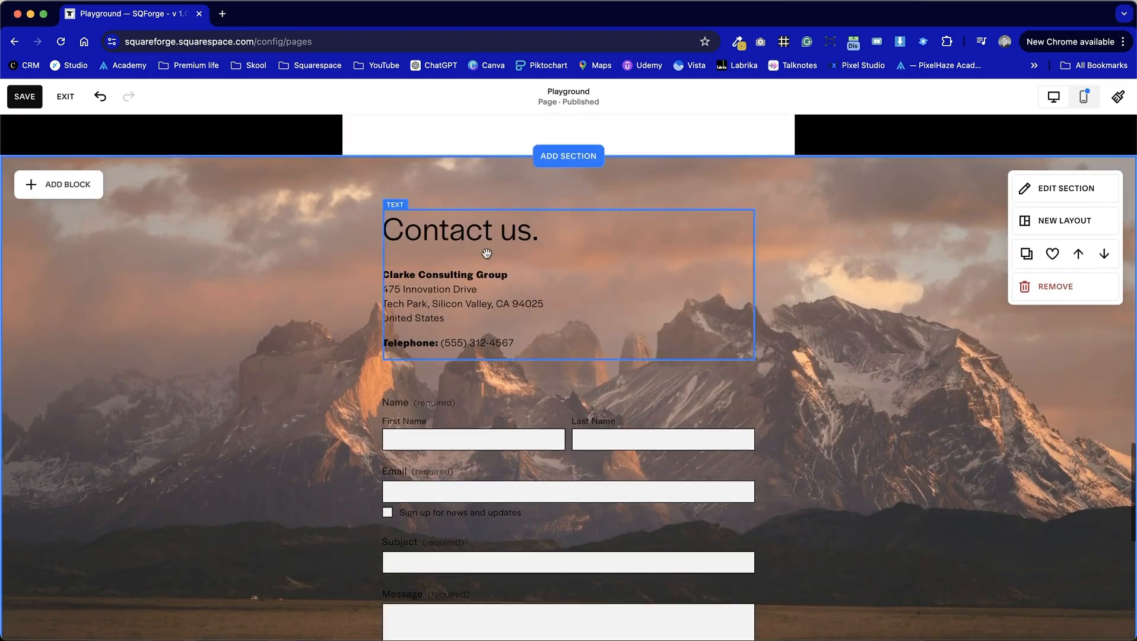
Add a Shape block to the new contact section, placed over the contact text near the section's upper edge
left_click(58, 184)
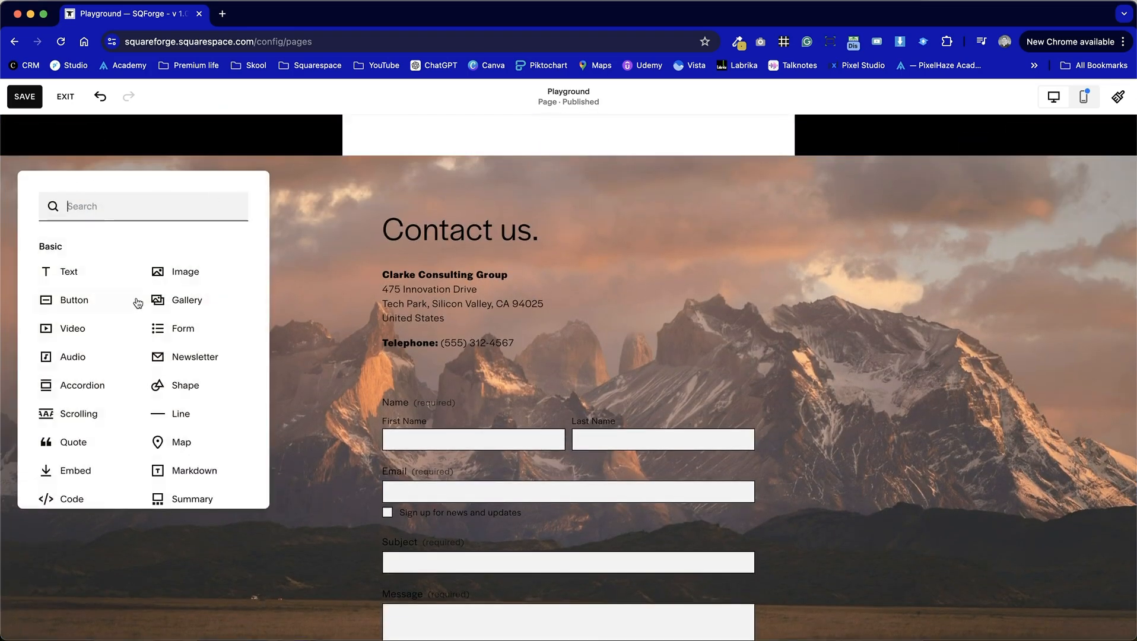
scroll(181, 407, "down", 3)
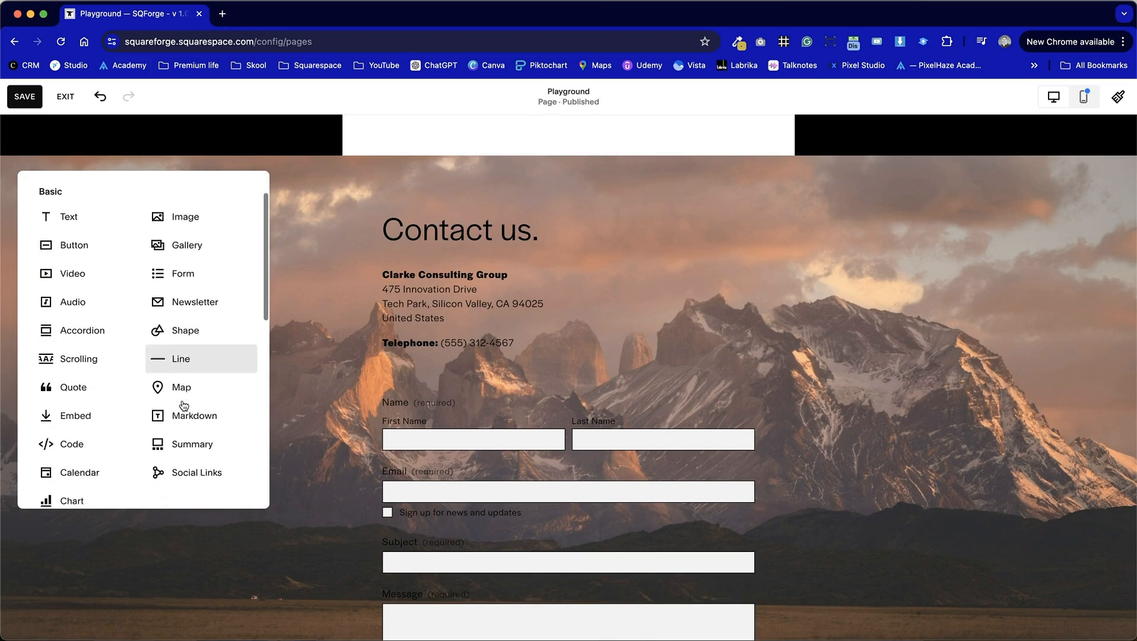
scroll(183, 406, "up", 3)
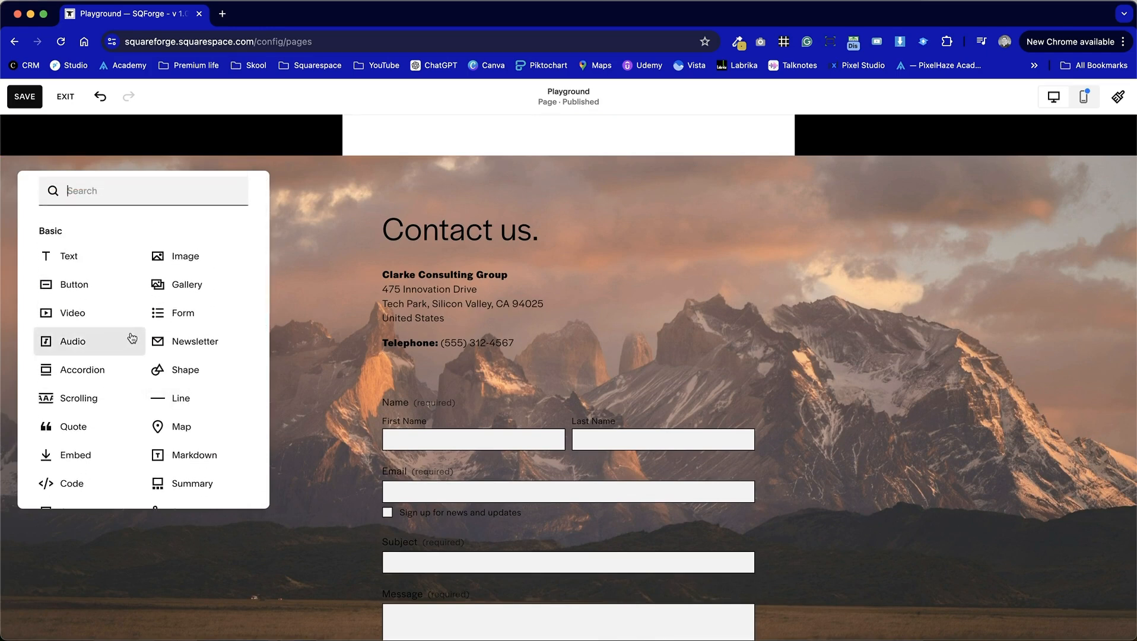
left_click(192, 373)
left_click_drag(160, 317, 381, 228)
Stretch the shape to the section's full height and widen it to cover the central column with the text and form
scroll(488, 439, "down", 3)
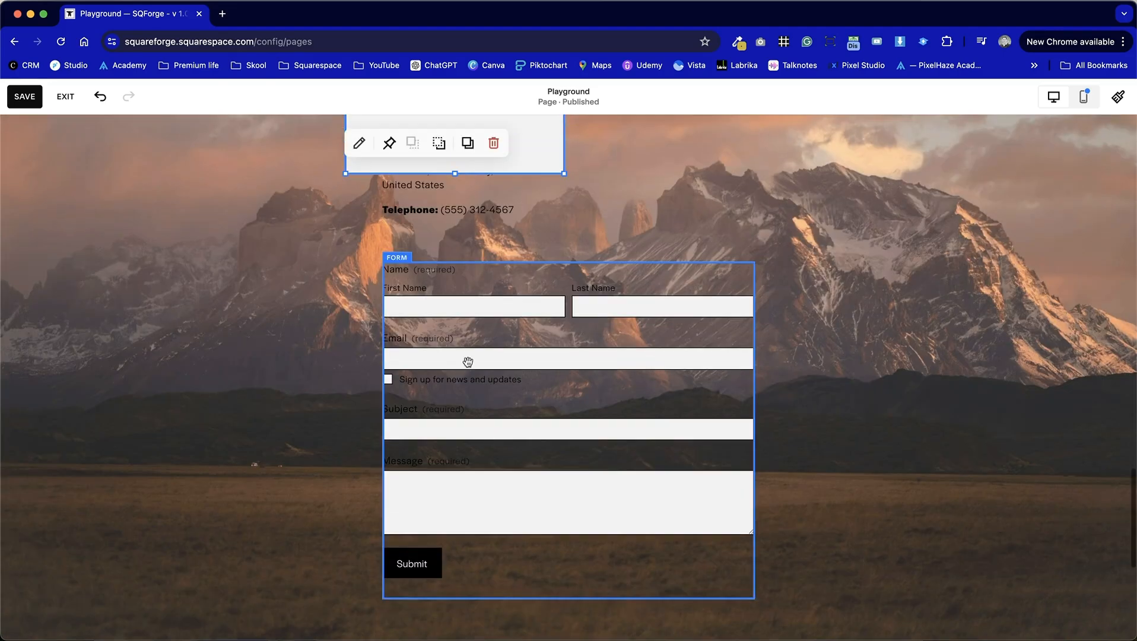
left_click_drag(455, 168, 457, 633)
left_click_drag(452, 493, 451, 518)
scroll(585, 501, "up", 4)
left_click_drag(564, 459, 795, 457)
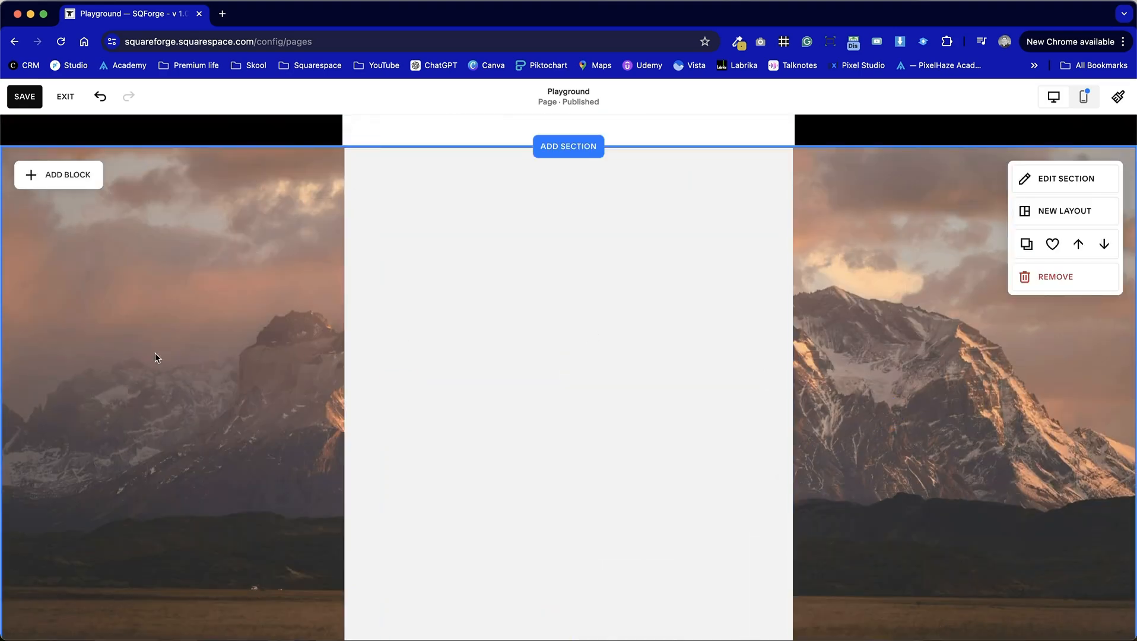
Remove the gap between grid cells in the new contact section
scroll(154, 353, "down", 1)
scroll(462, 335, "up", 3)
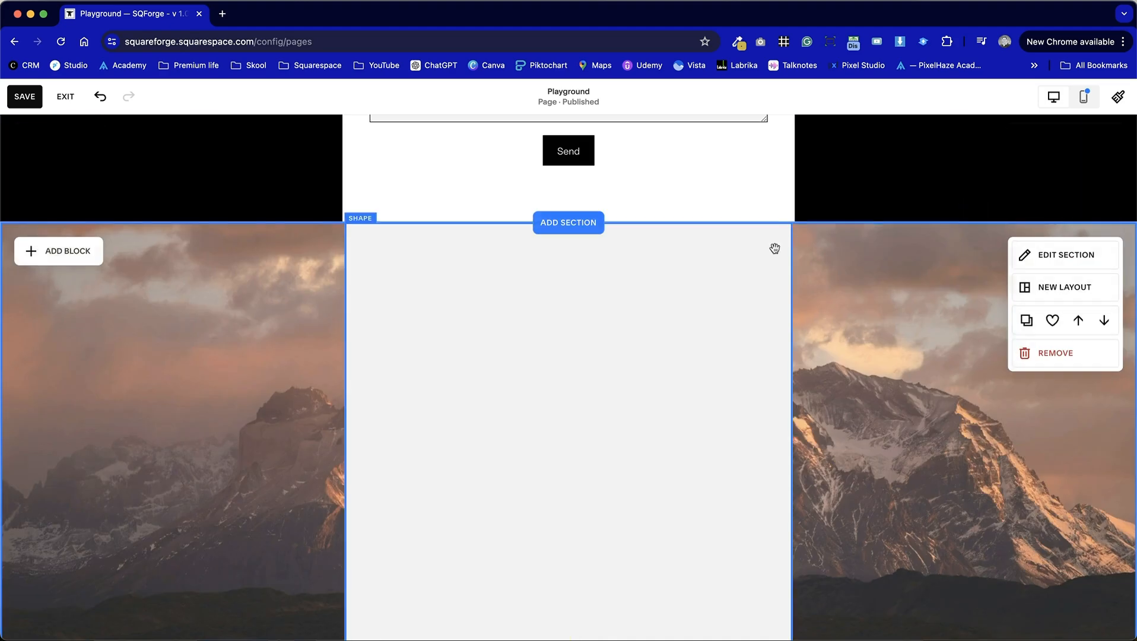
left_click(1054, 260)
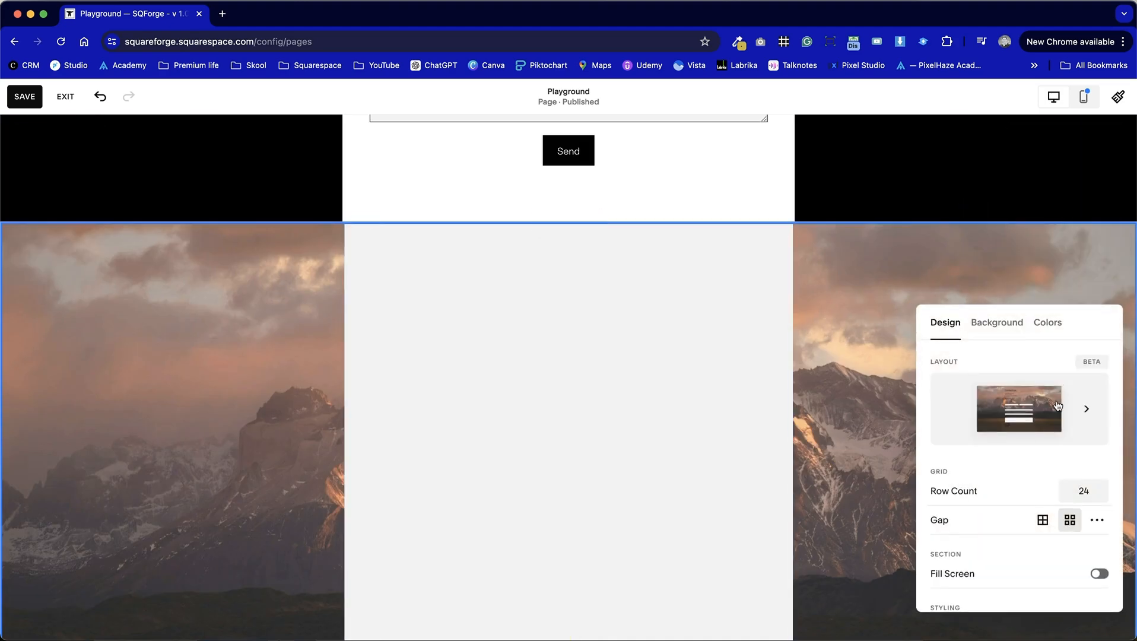
scroll(1087, 500, "down", 2)
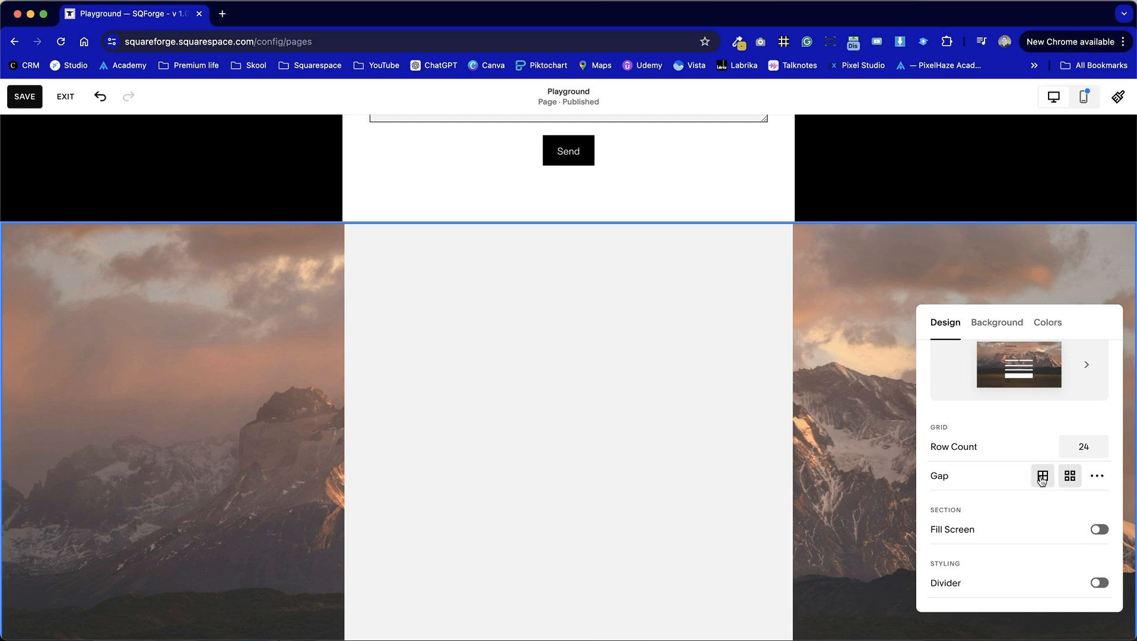
left_click(1097, 475)
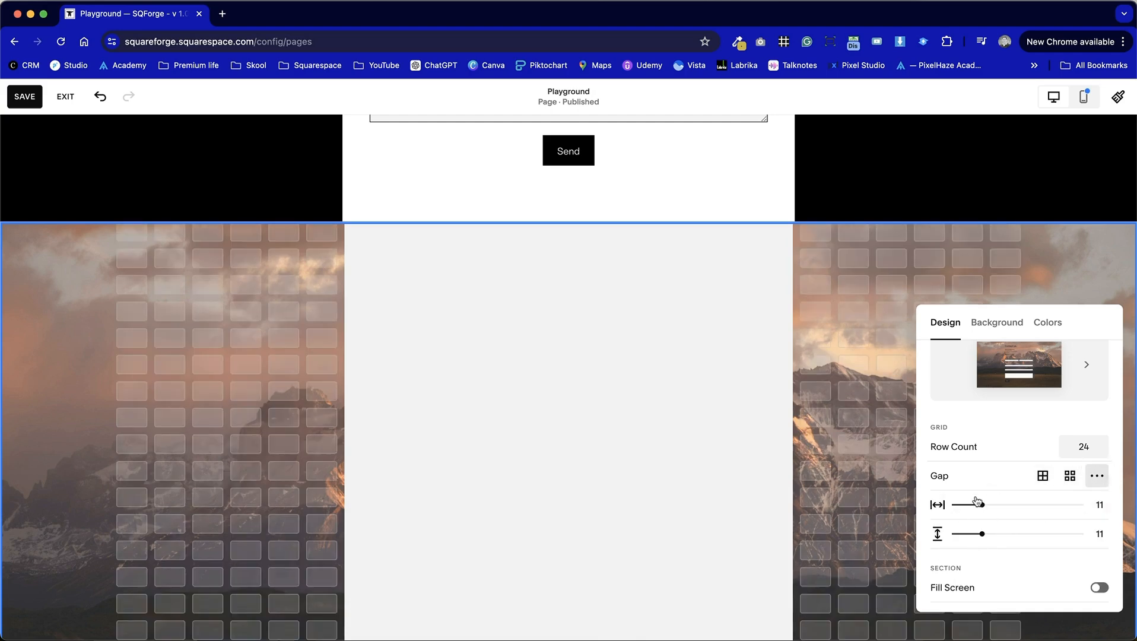
left_click(1043, 475)
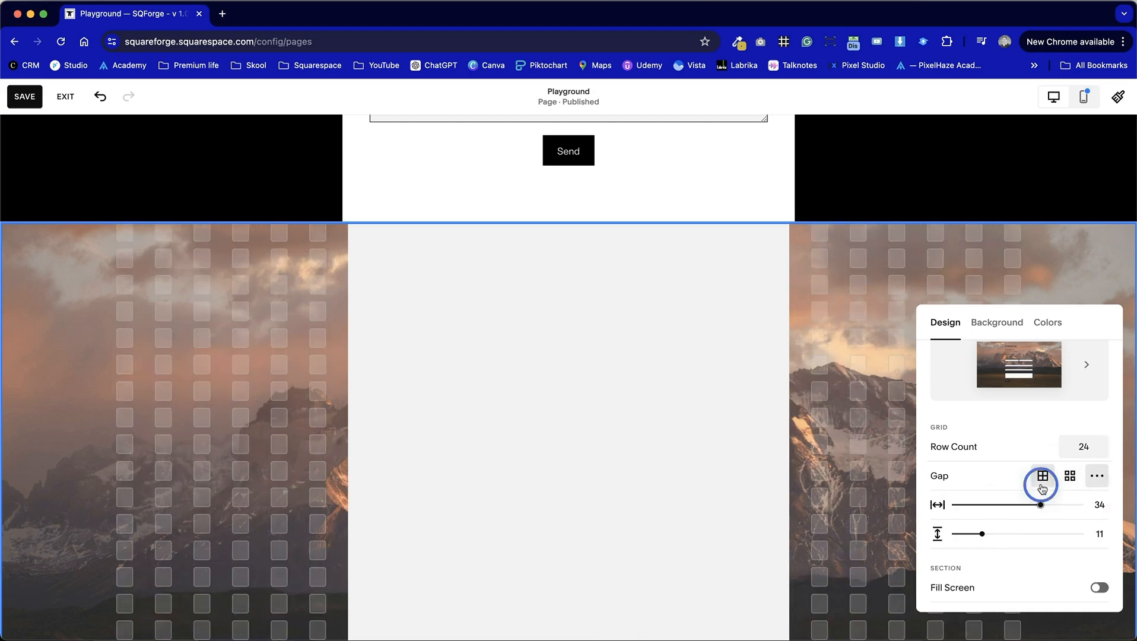
left_click(797, 308)
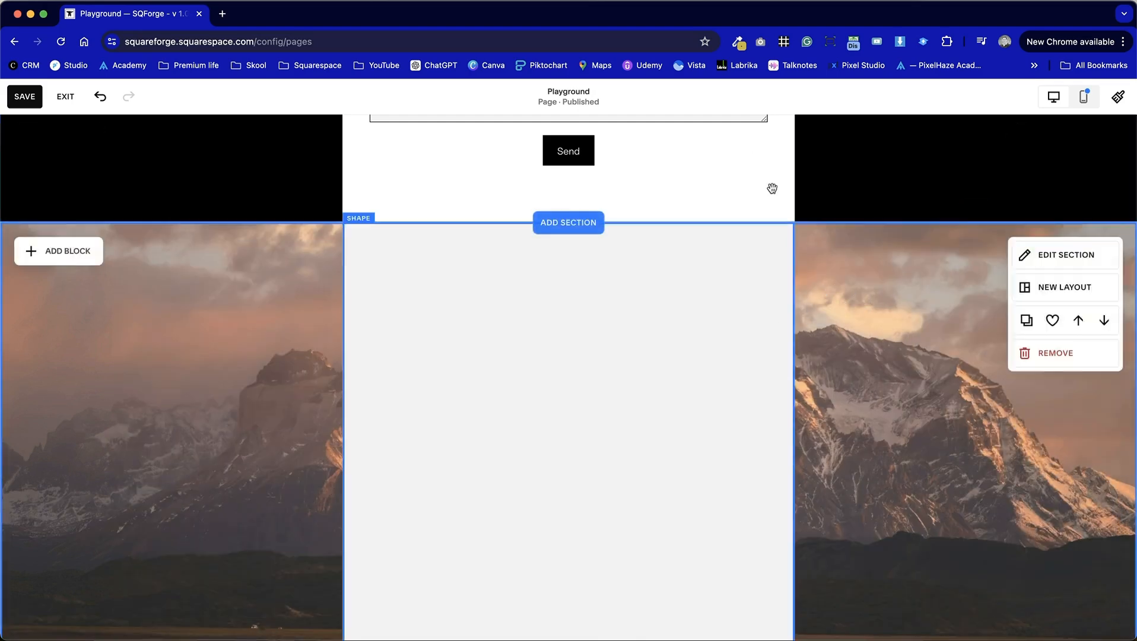
Send the shape backward twice so it sits behind both the form and the contact text
scroll(761, 467, "down", 4)
left_click(776, 401)
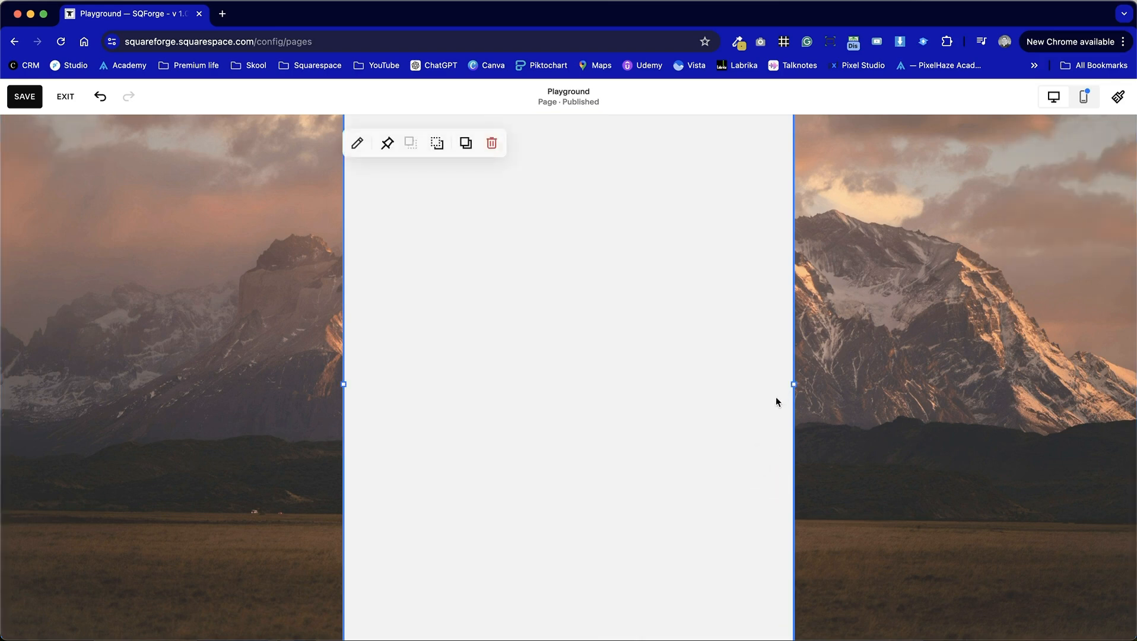
left_click(437, 143)
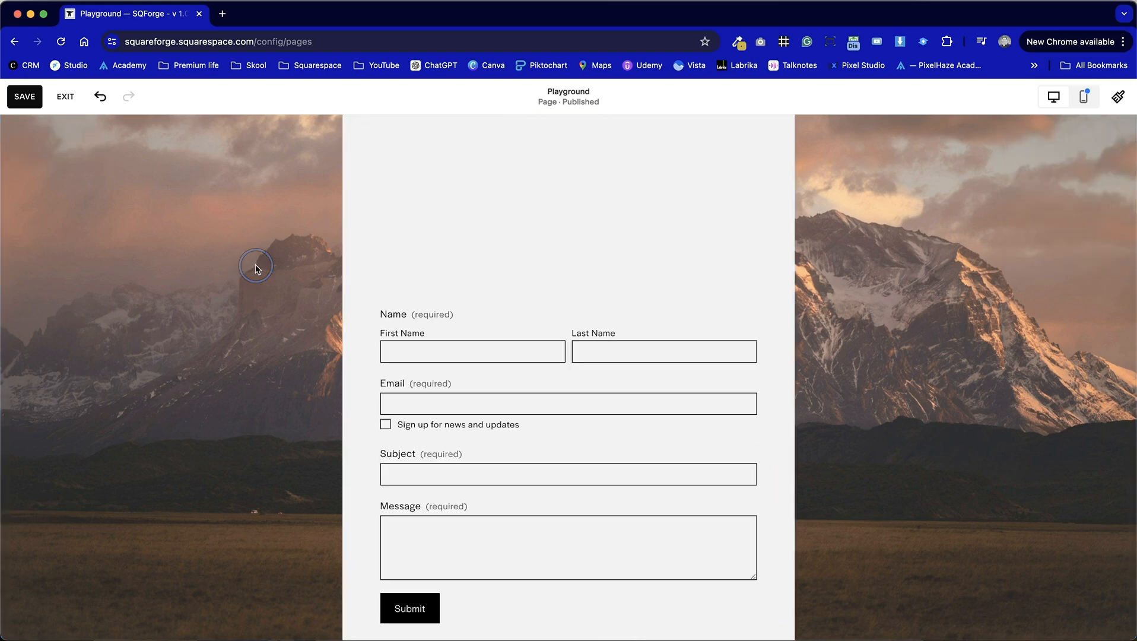
left_click(438, 144)
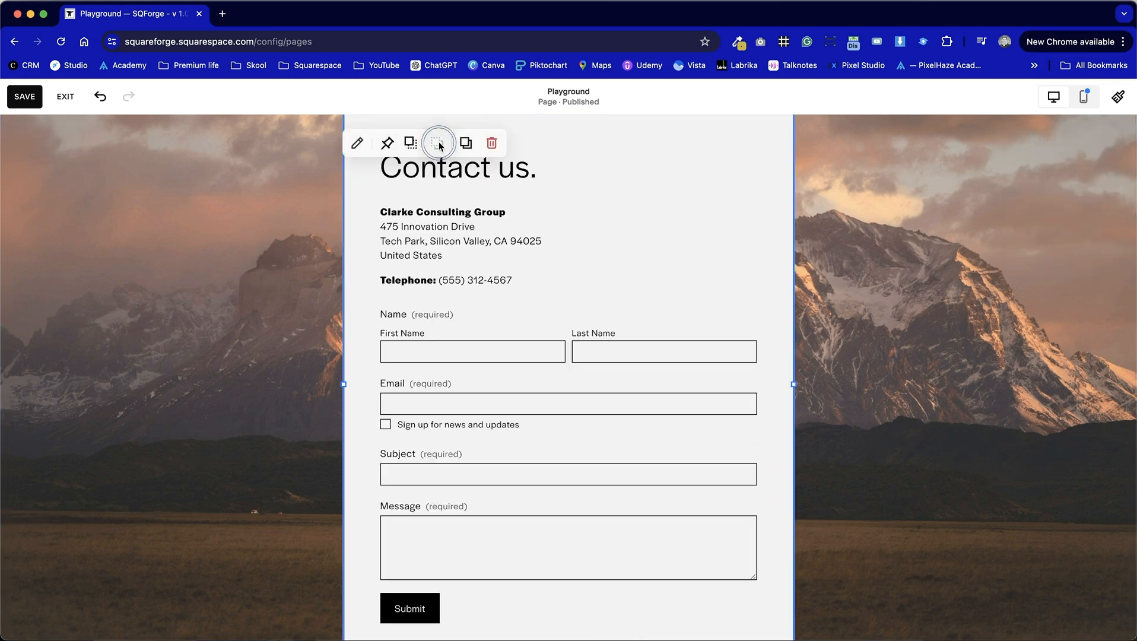
left_click(260, 292)
Compare the rebuilt contact section with the original contact section that has image blocks on both sides
scroll(258, 291, "down", 2)
scroll(257, 291, "up", 3)
scroll(257, 295, "up", 2)
scroll(258, 294, "down", 5)
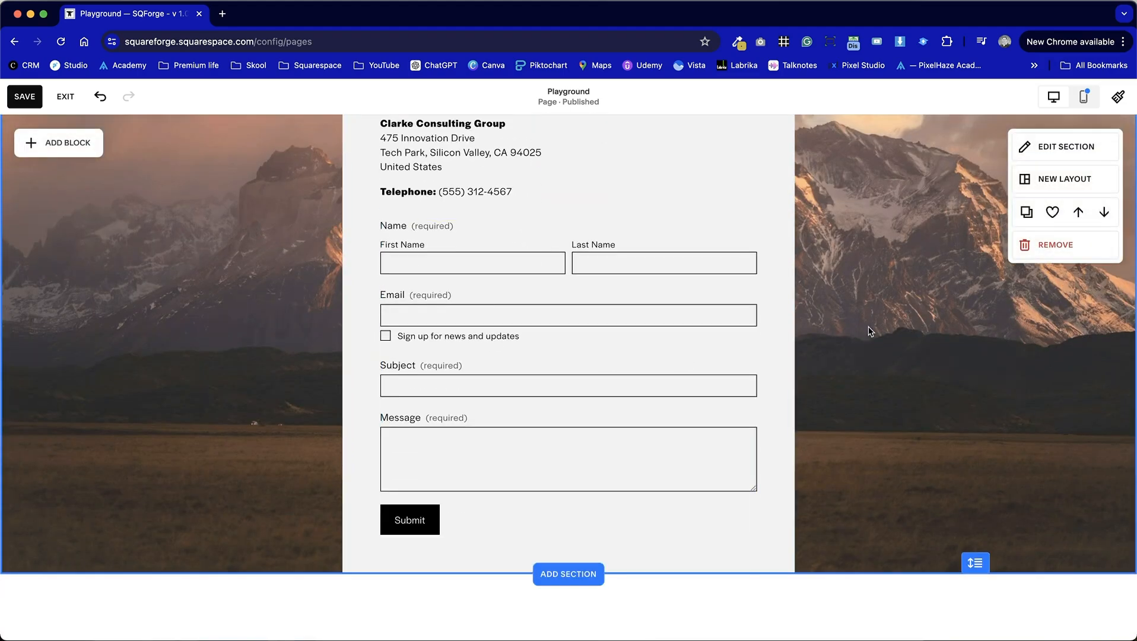
scroll(913, 336, "up", 5)
scroll(913, 336, "down", 4)
scroll(912, 331, "up", 3)
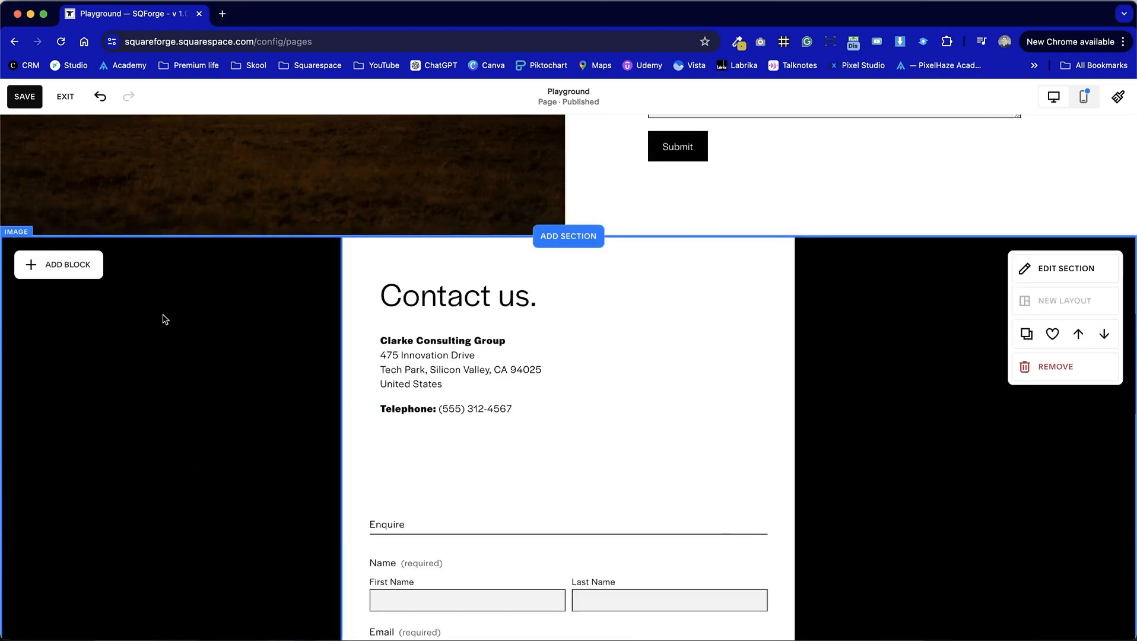
left_click(263, 371)
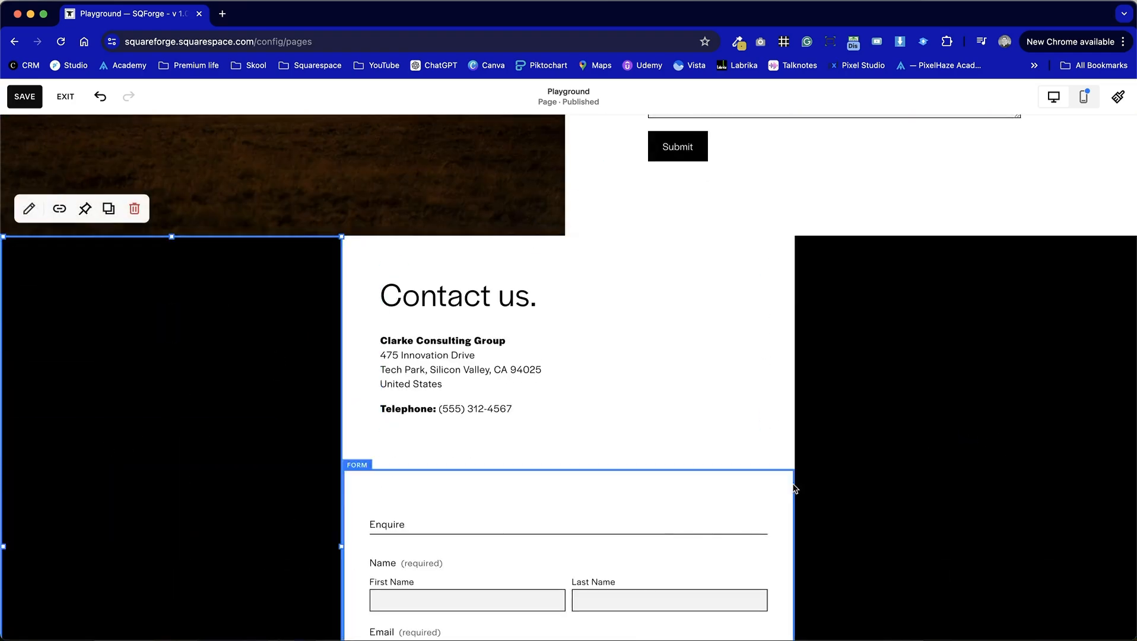
scroll(871, 488, "up", 3)
scroll(870, 487, "up", 3)
scroll(869, 488, "down", 16)
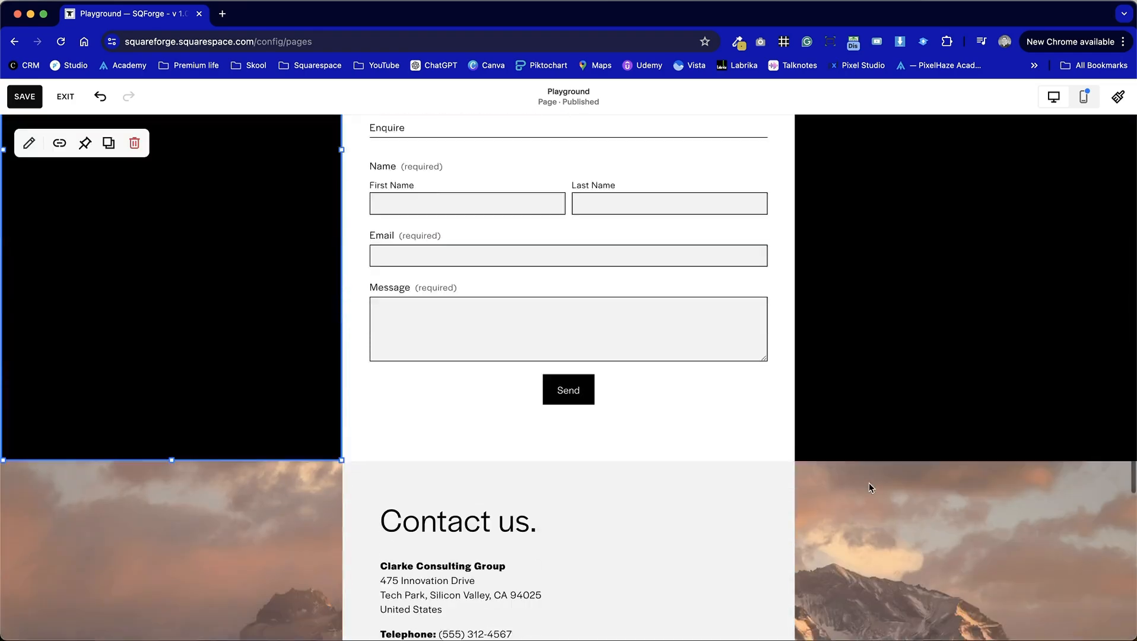
scroll(869, 488, "down", 1)
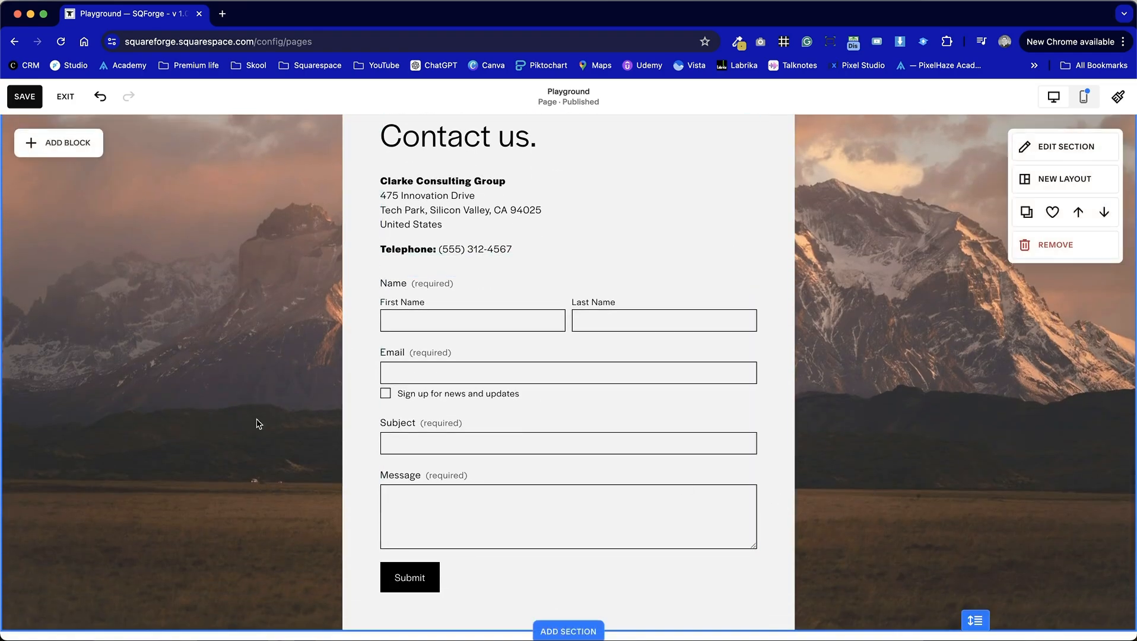
scroll(889, 423, "up", 2)
scroll(889, 422, "down", 1)
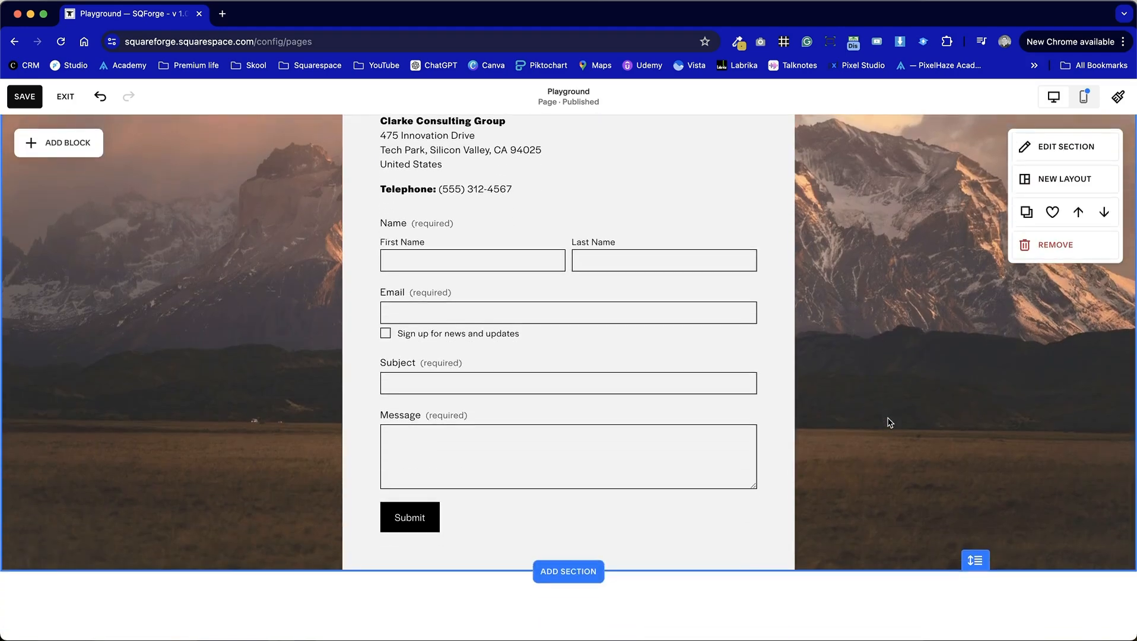
scroll(716, 428, "up", 2)
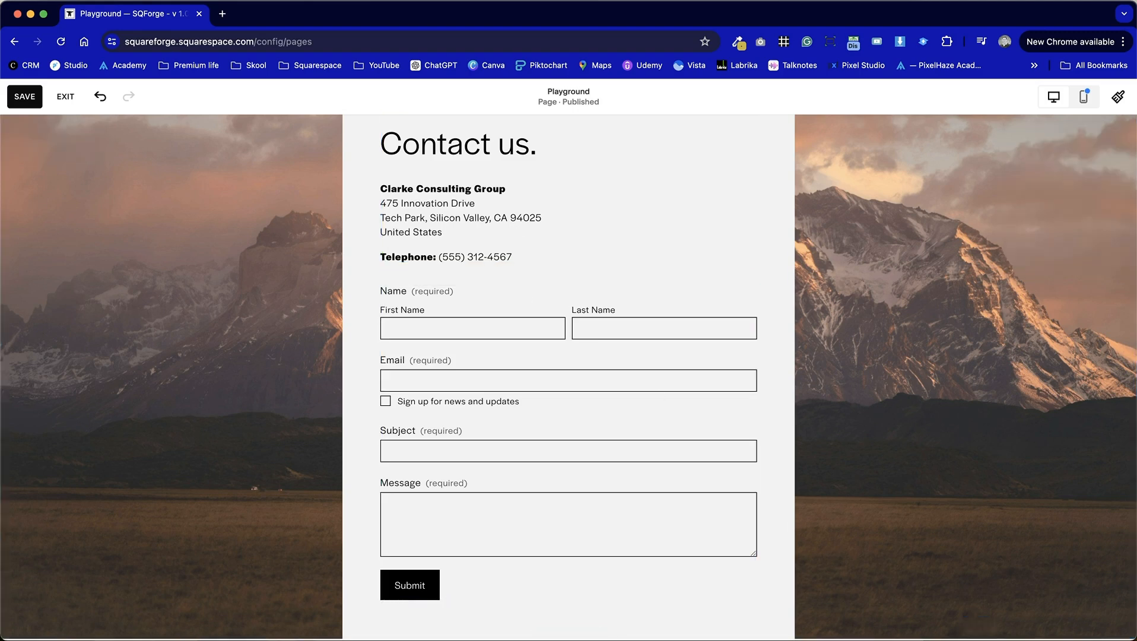
Switch to the mobile view and examine how the shape, text and form stack in the contact section
left_click(1084, 98)
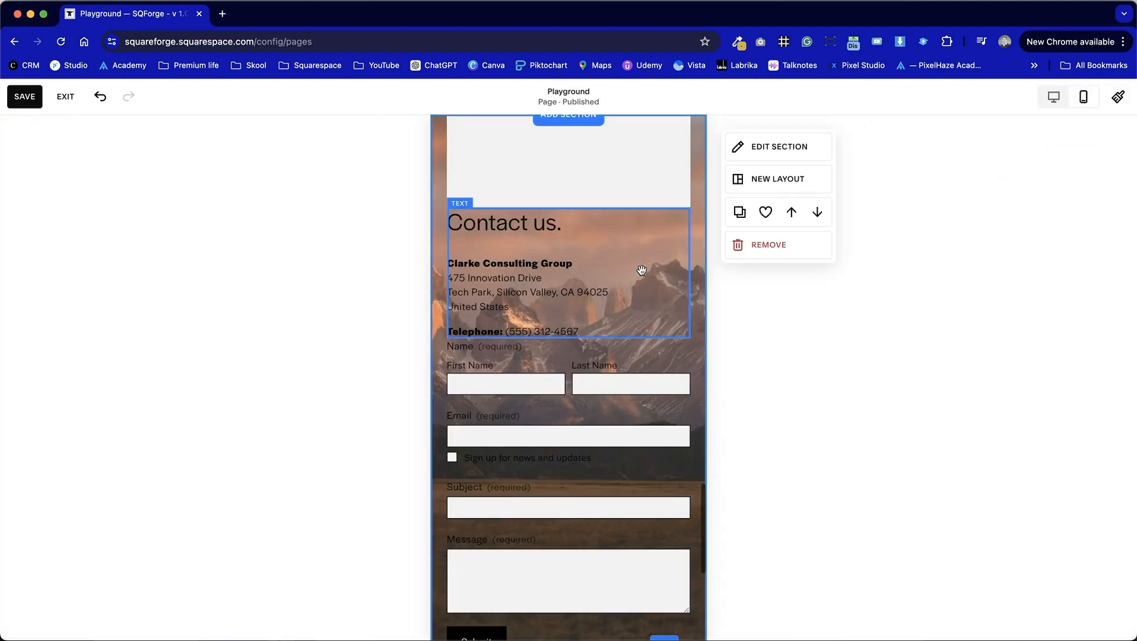
scroll(608, 393, "up", 2)
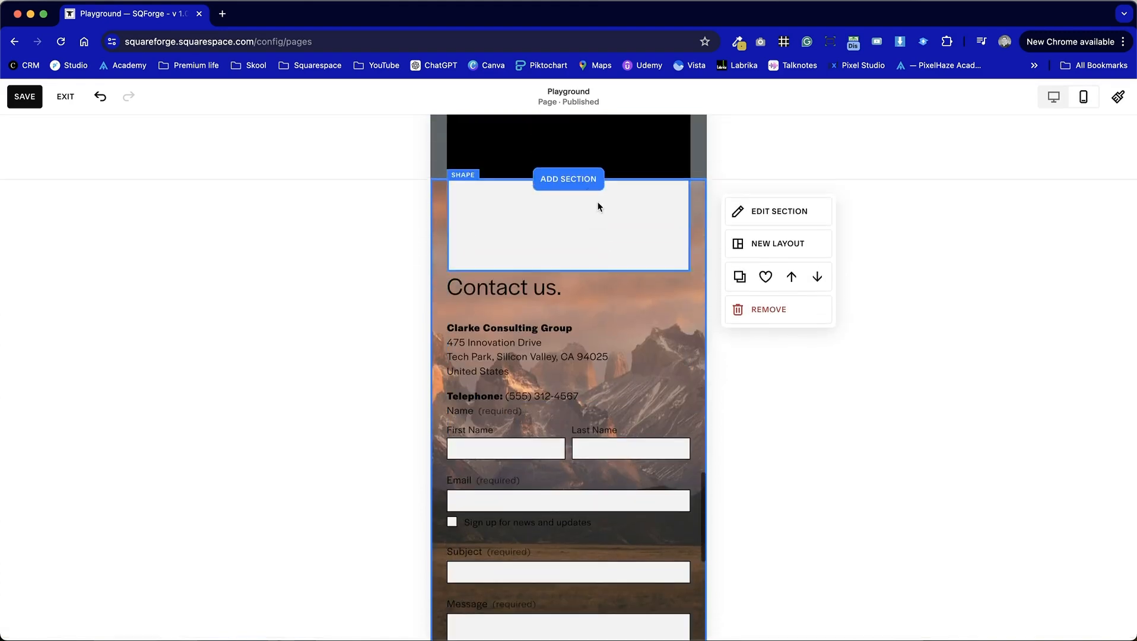
left_click(567, 259)
mouse_move(568, 261)
left_mouse_down()
mouse_move(576, 531)
mouse_move(575, 258)
left_mouse_up()
left_click(701, 412)
scroll(700, 413, "down", 3)
scroll(701, 415, "down", 5)
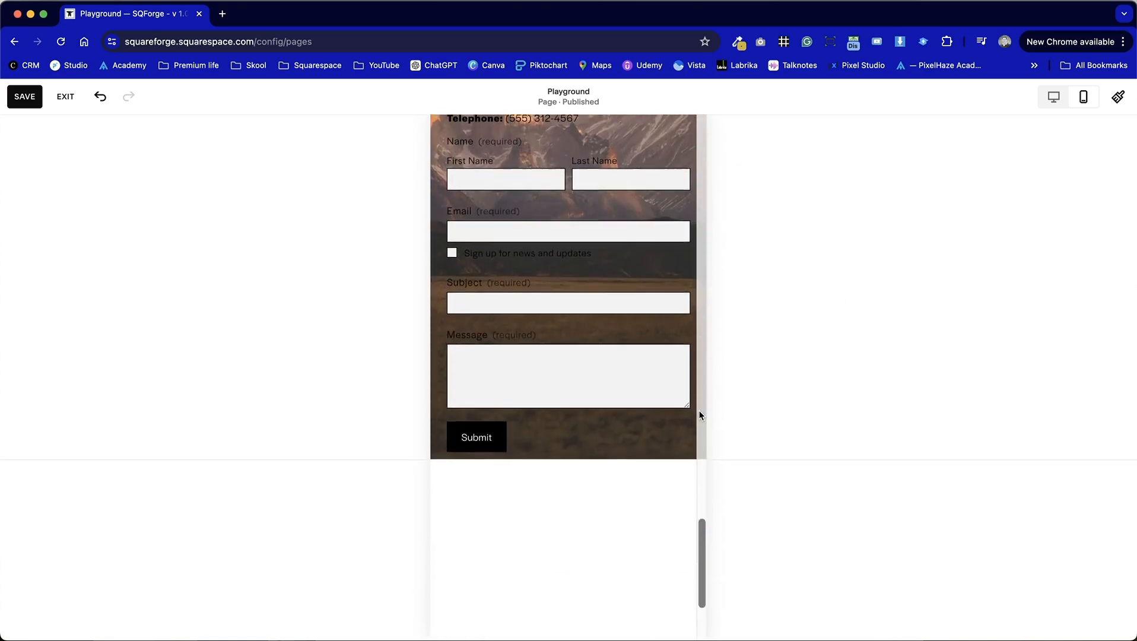
scroll(700, 415, "up", 10)
scroll(701, 415, "up", 3)
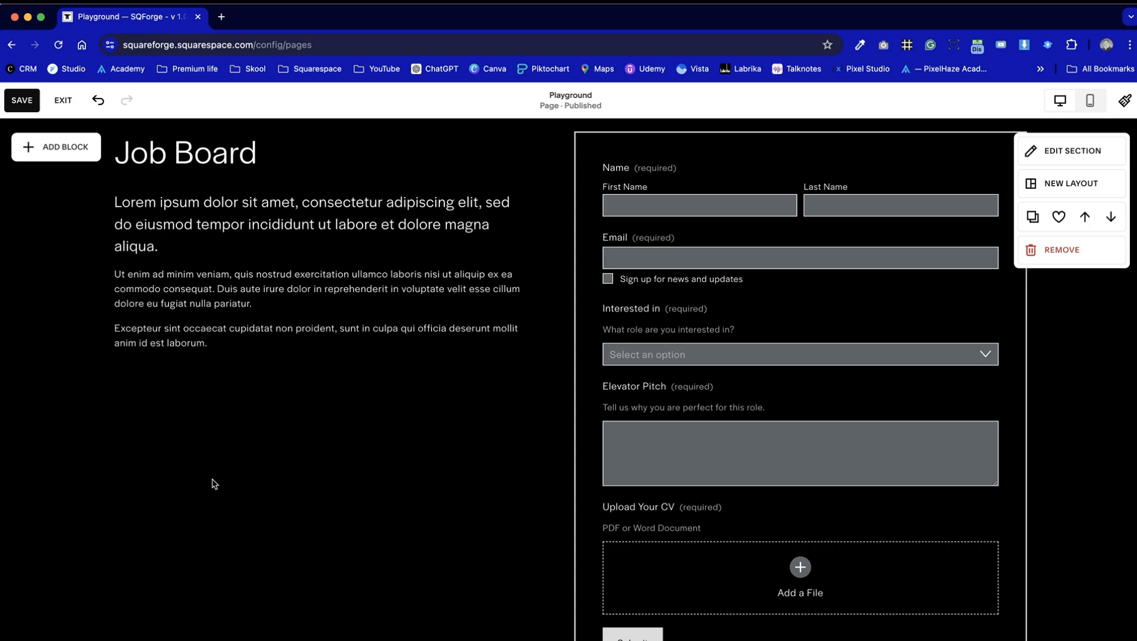
Add an Audio block to the Job Board section, directly below its introductory text
scroll(538, 457, "up", 1)
scroll(452, 470, "up", 1)
scroll(451, 464, "up", 1)
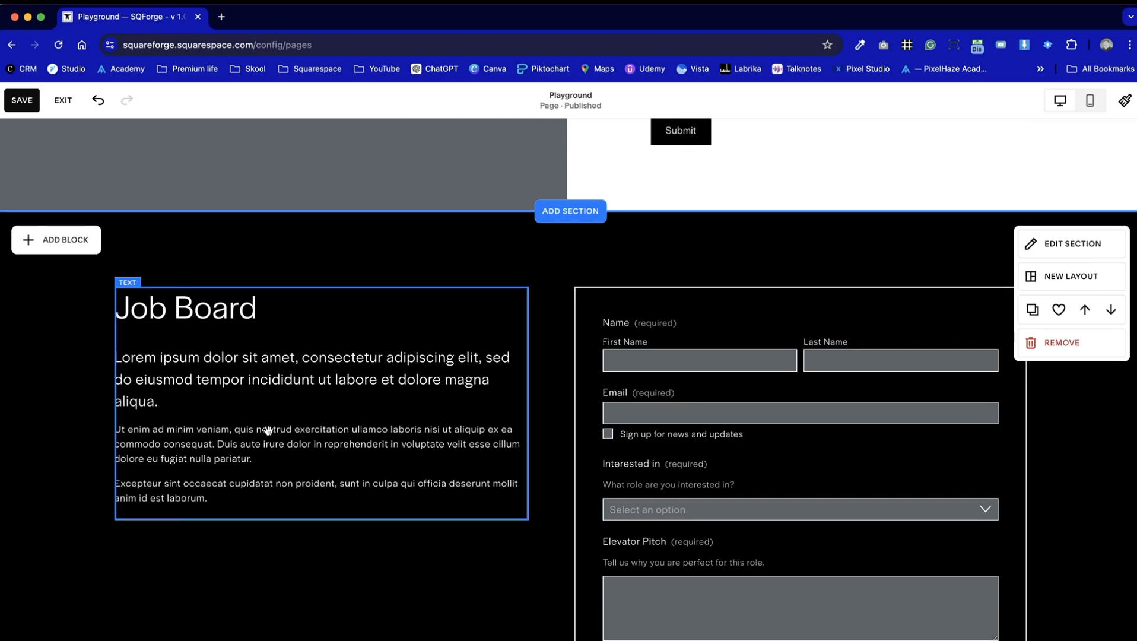
scroll(401, 441, "up", 3)
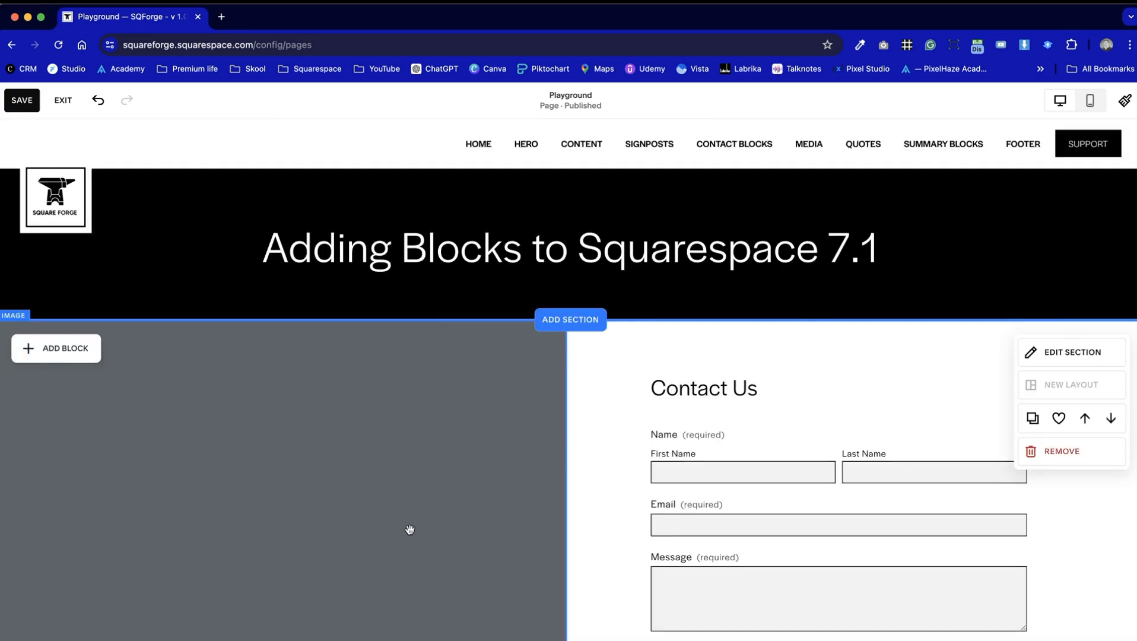
scroll(409, 531, "down", 10)
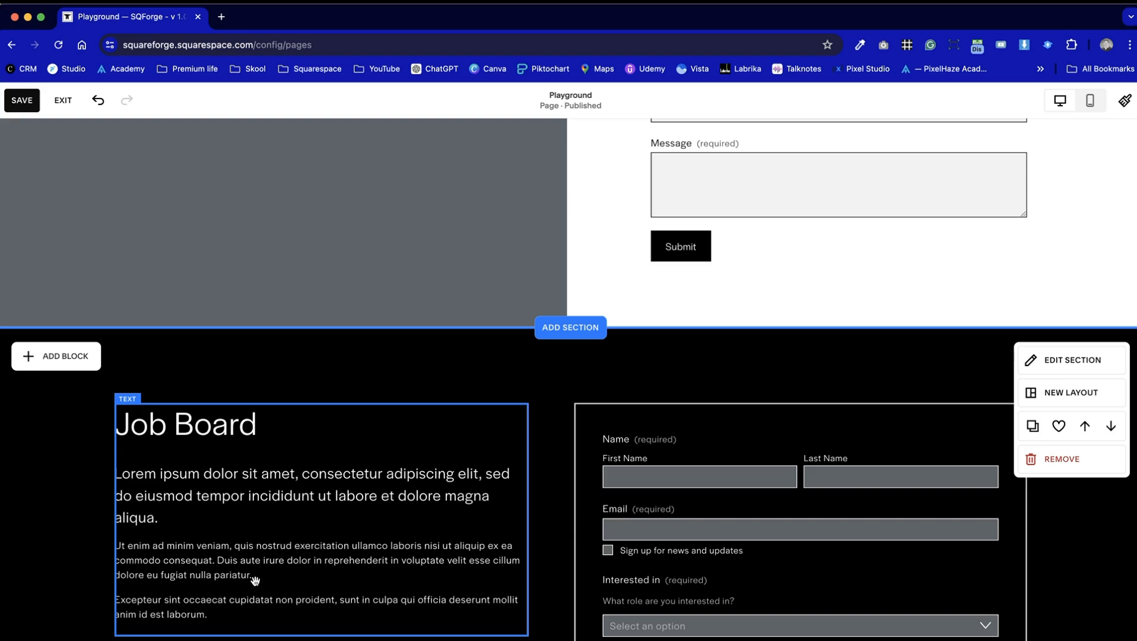
scroll(255, 580, "down", 5)
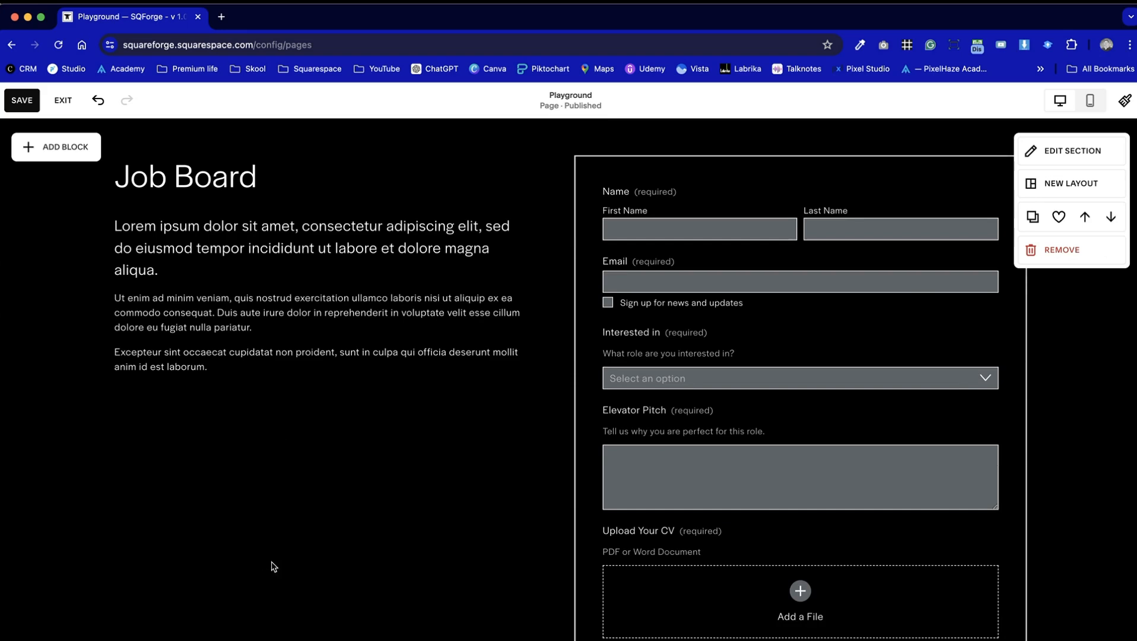
left_click(53, 148)
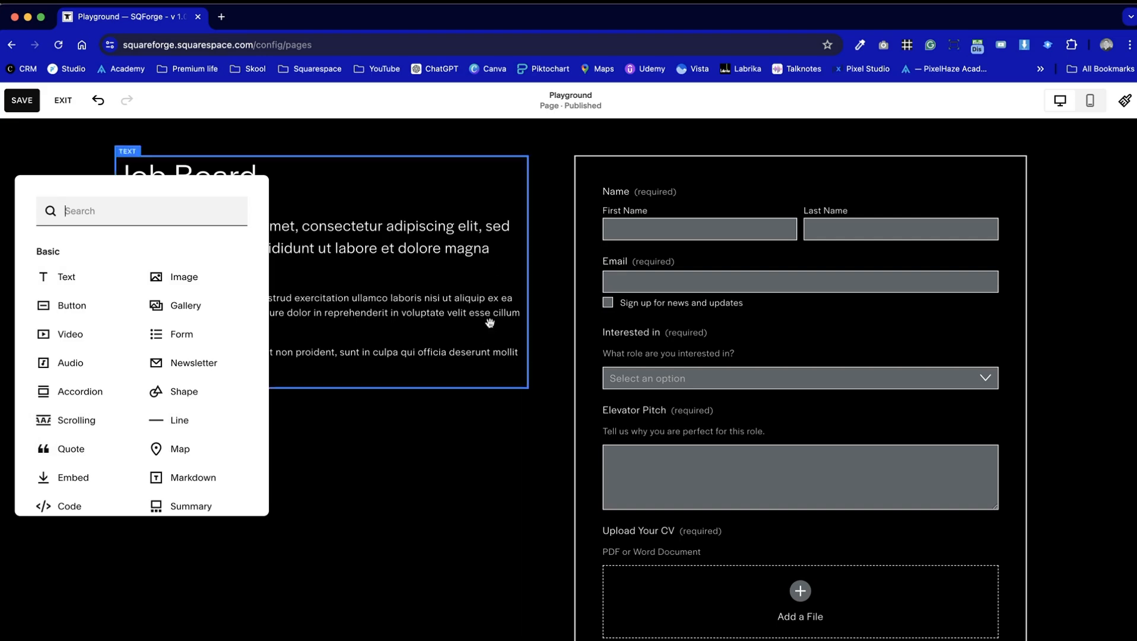
scroll(256, 437, "down", 3)
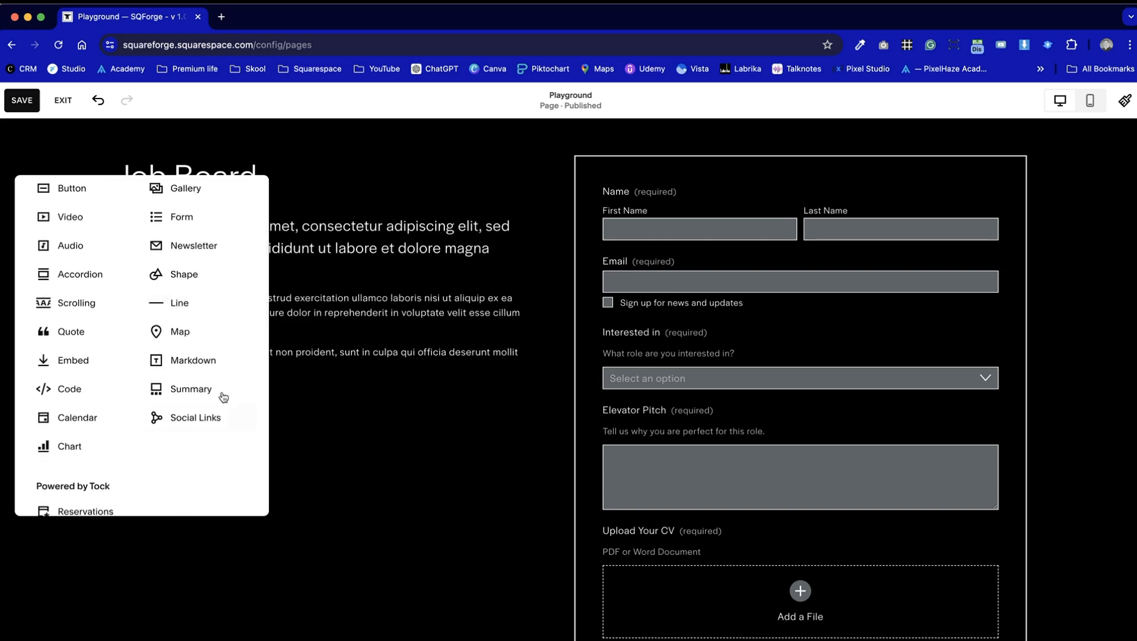
scroll(81, 358, "up", 3)
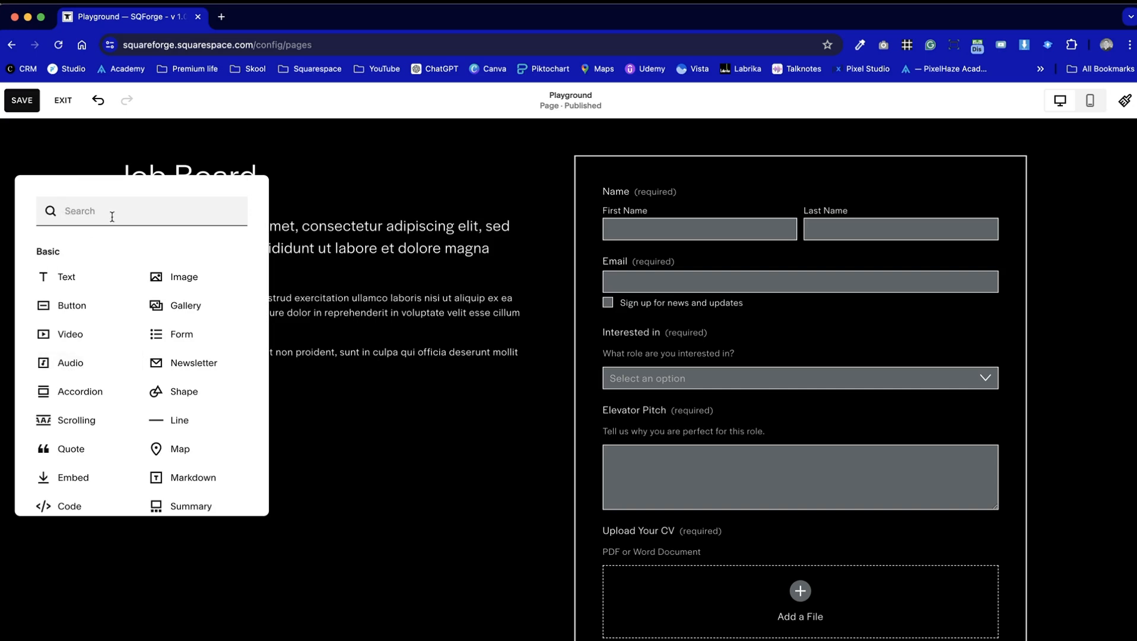
left_click(70, 364)
left_click_drag(285, 217, 519, 463)
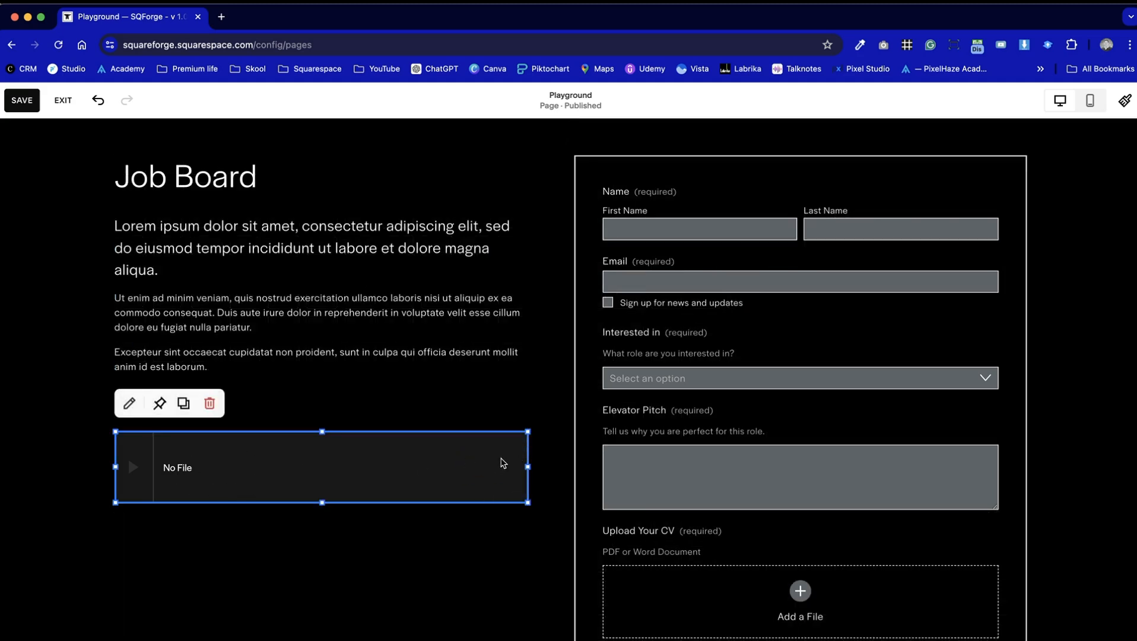
Shorten the Audio block below the Job Board text and stretch it back to its original height
left_click_drag(528, 466, 515, 432)
mouse_move(321, 502)
left_mouse_down()
mouse_move(317, 465)
mouse_move(319, 484)
left_mouse_up()
left_click(358, 528)
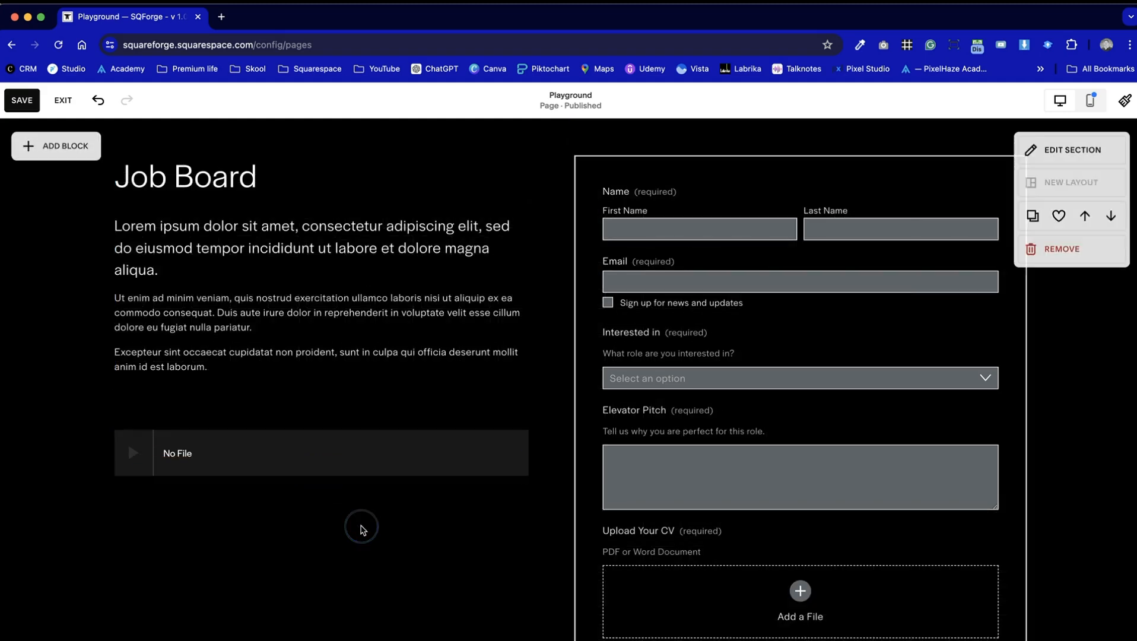
left_click(265, 457)
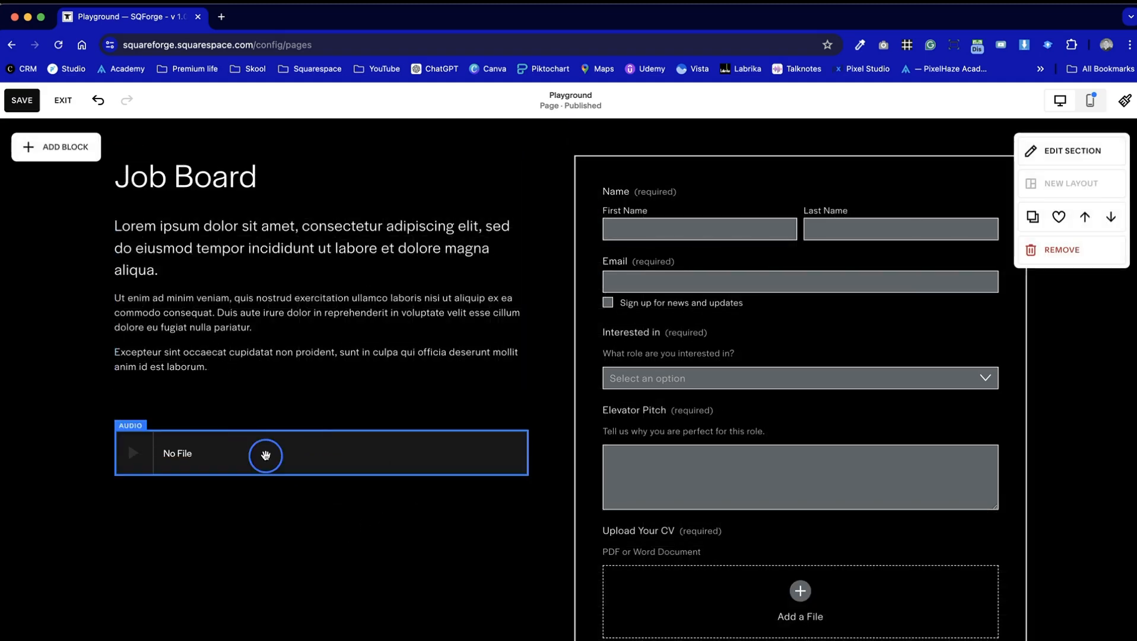
left_click_drag(325, 473, 324, 503)
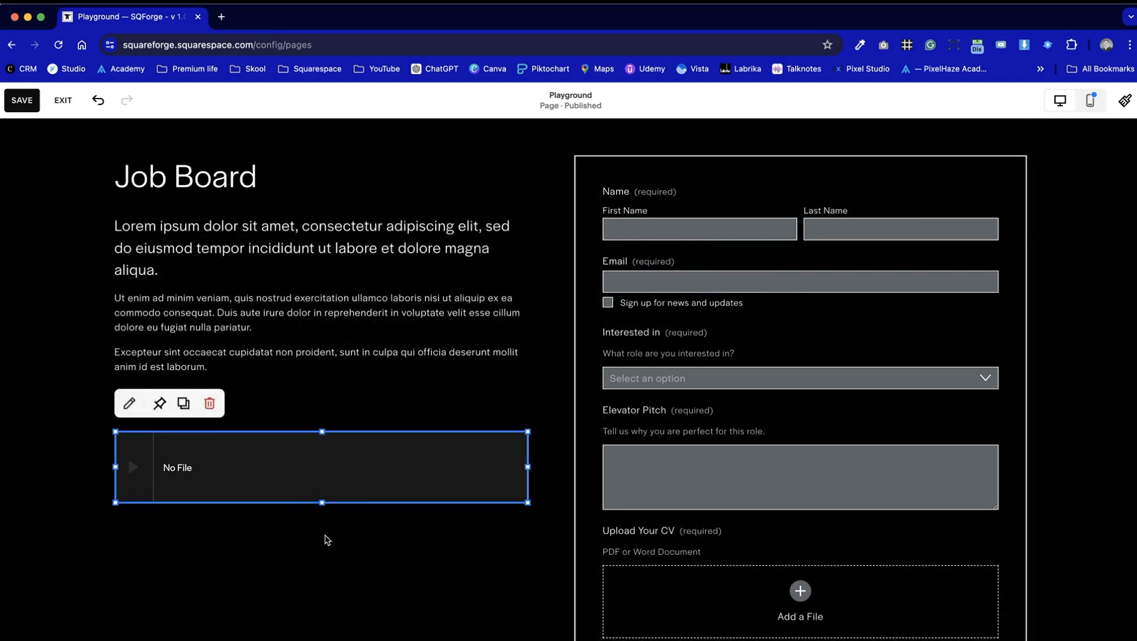
left_click(325, 538)
mouse_move(237, 482)
left_mouse_down()
mouse_move(239, 464)
mouse_move(247, 472)
left_mouse_up()
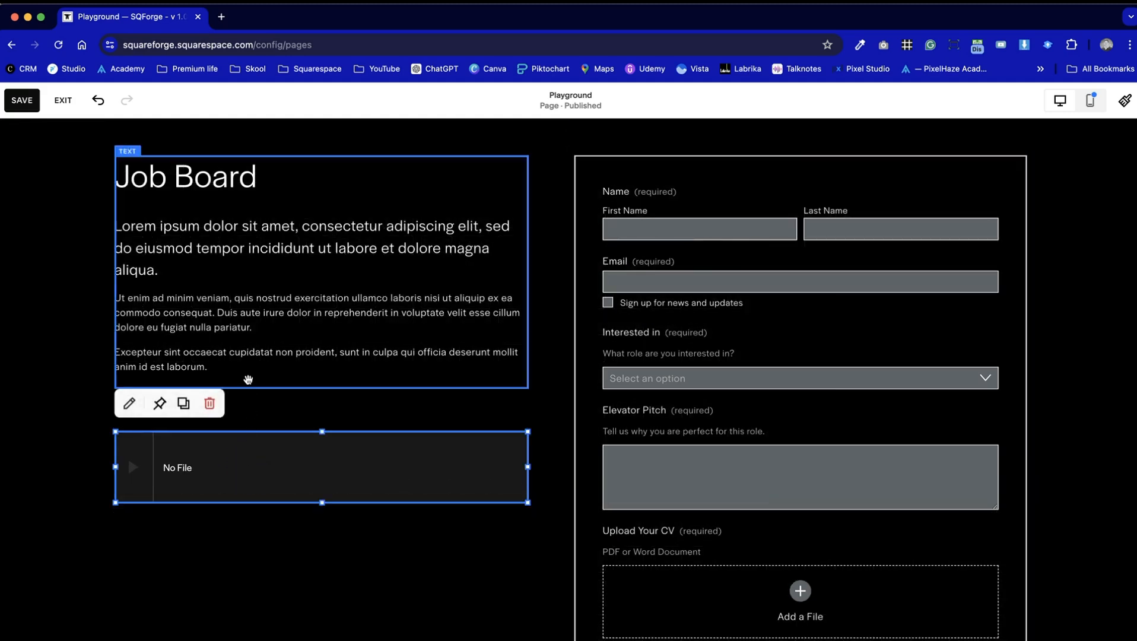
left_click(264, 584)
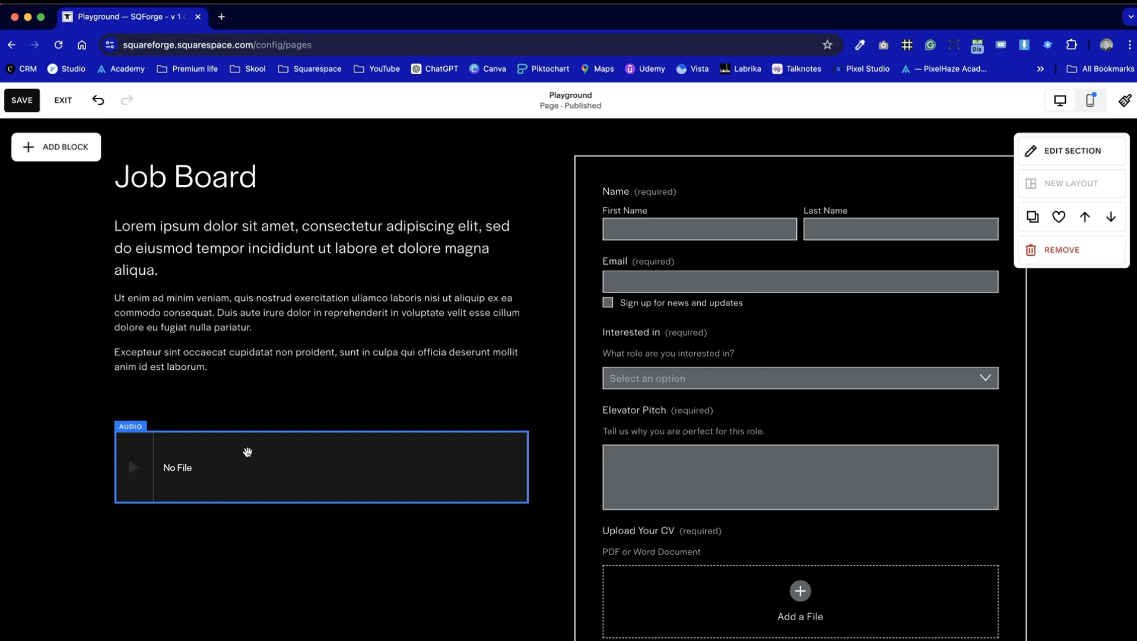
Open the Audio block's settings and examine the External File options before returning to the Upload File source
double_click(240, 466)
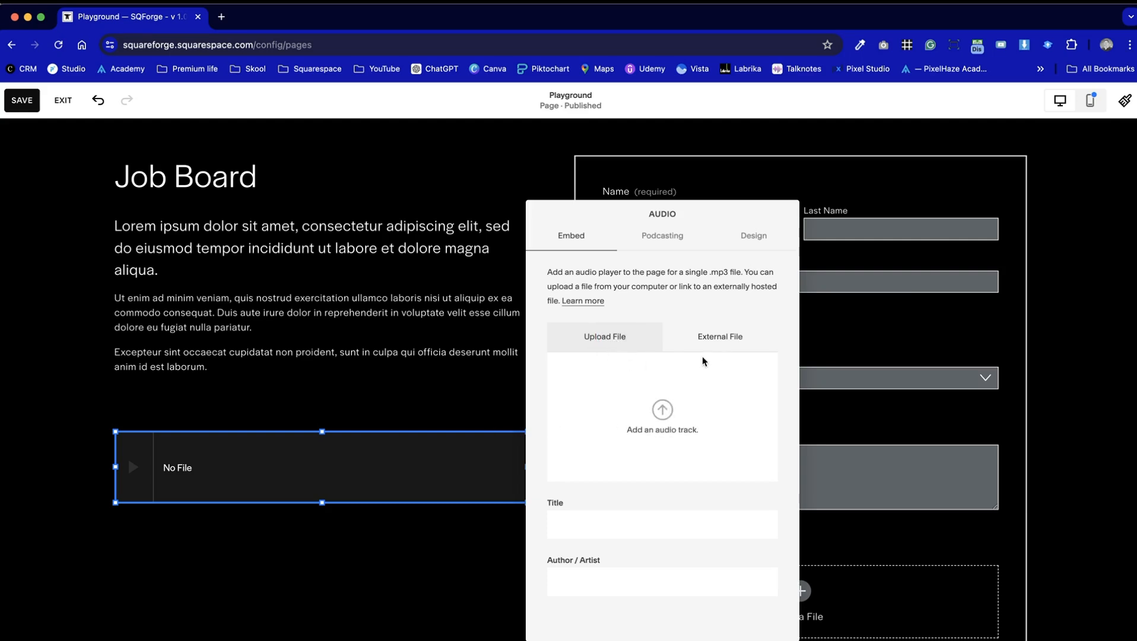
left_click(725, 344)
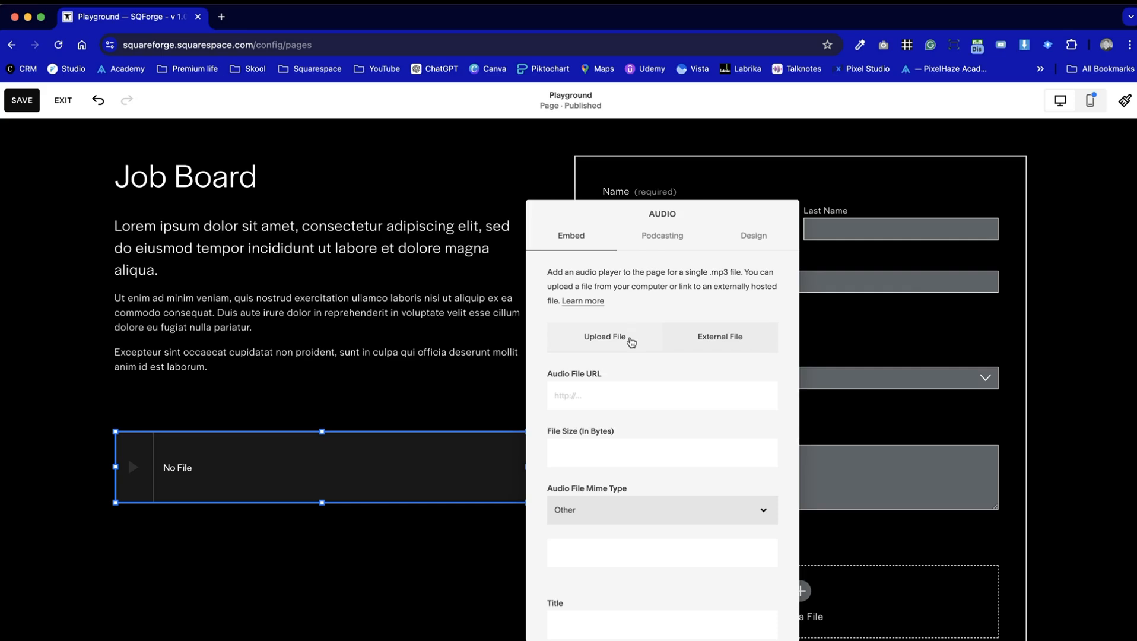
left_click(614, 338)
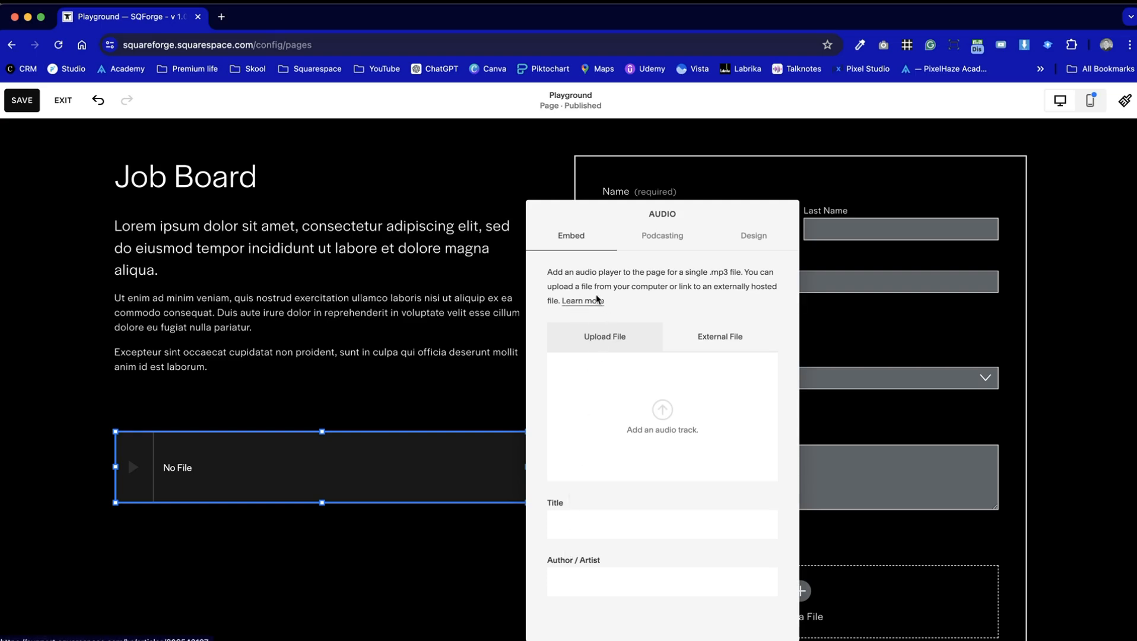
Set the audio track's title to "Our Top 10 Employment Tips for 2024" and its author to "Jobsworth Podcast"
left_click(613, 520)
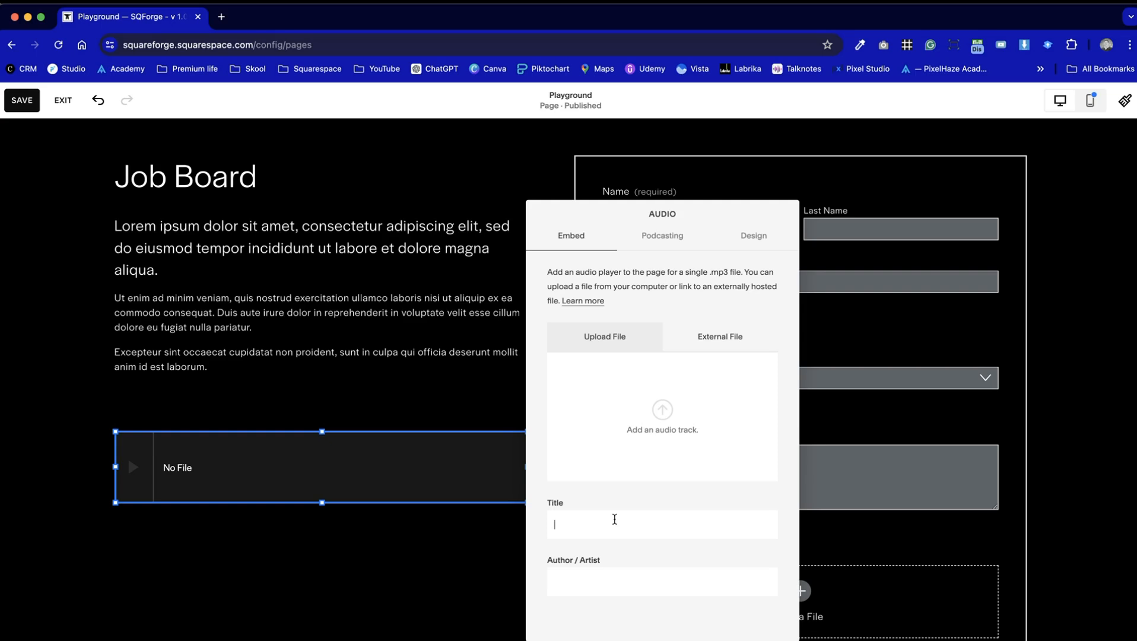
type("yment Tips")
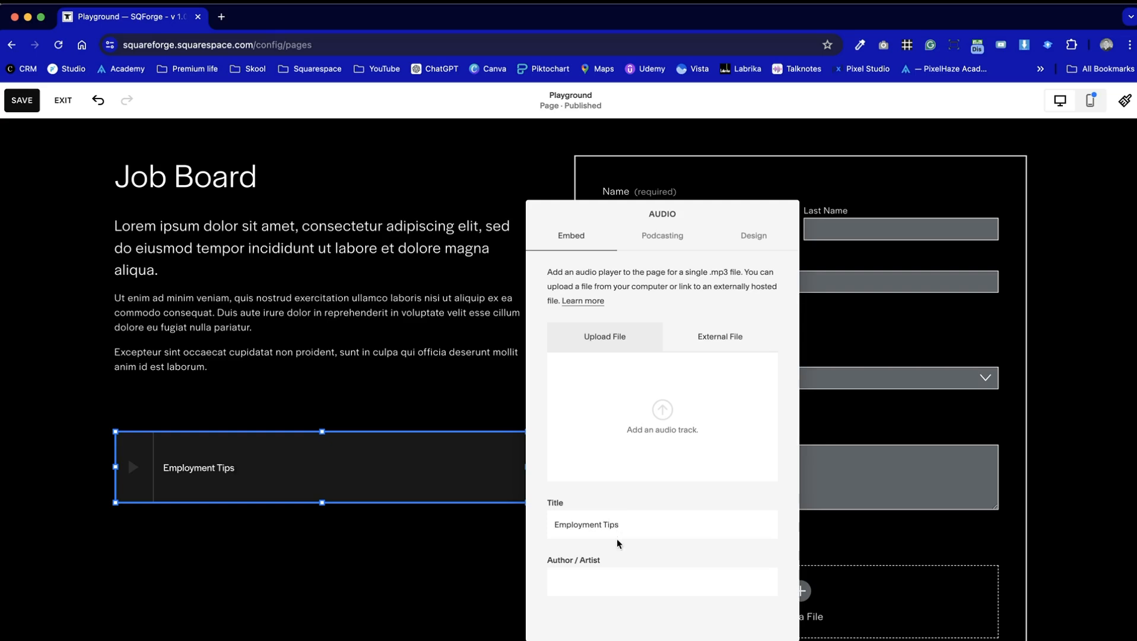
left_click(634, 579)
type("Jobsworth Pod")
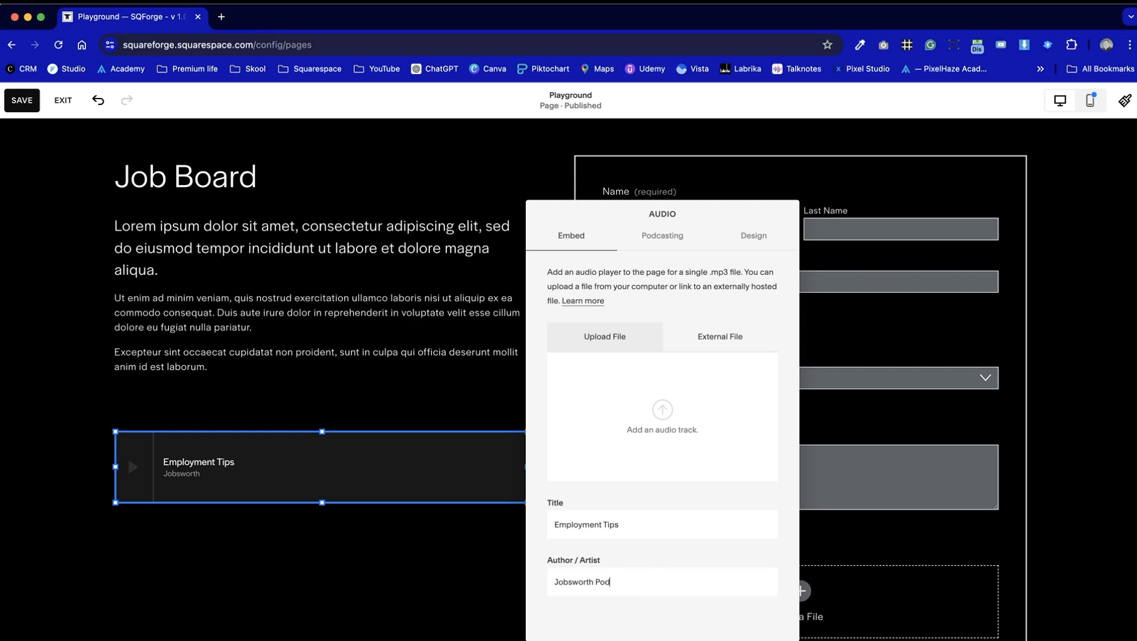
type("gas")
type("Our Tom")
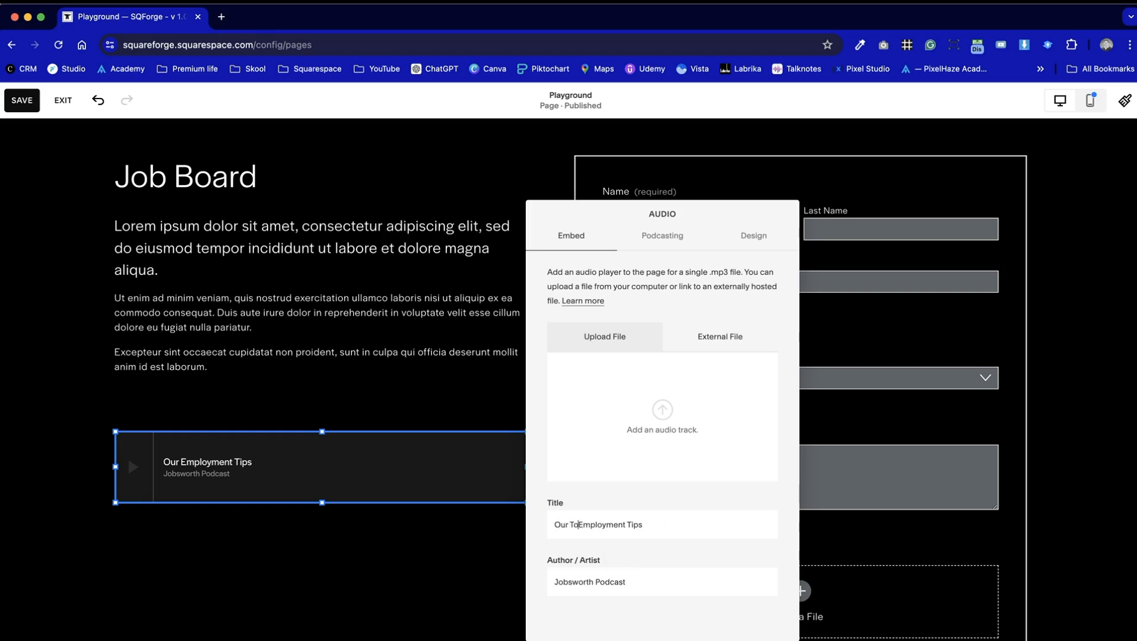
key("BackSpace")
type("p 10")
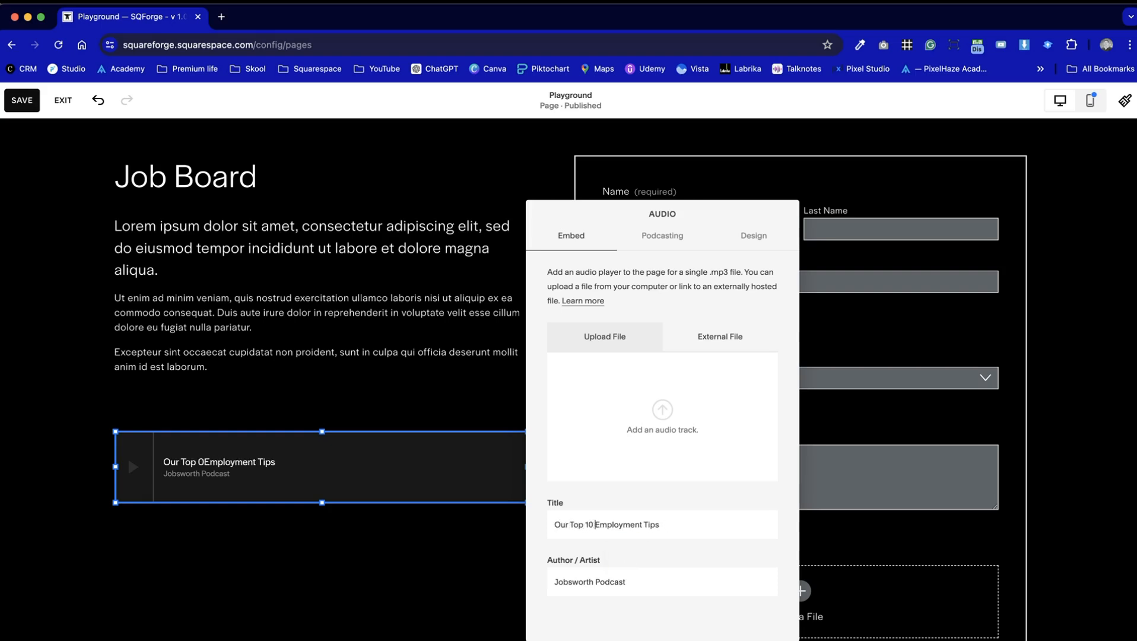
left_click(708, 532)
type("for 2024")
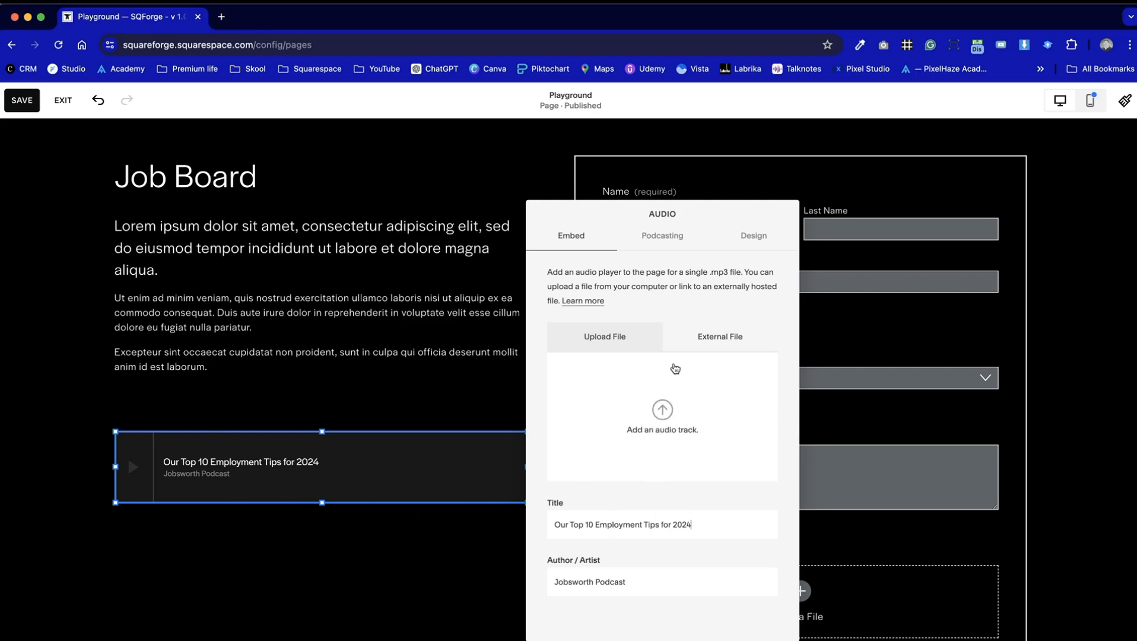
Examine the Audio block's podcasting fields, from episode title and summary to explicit content and analytics URL
left_click(683, 242)
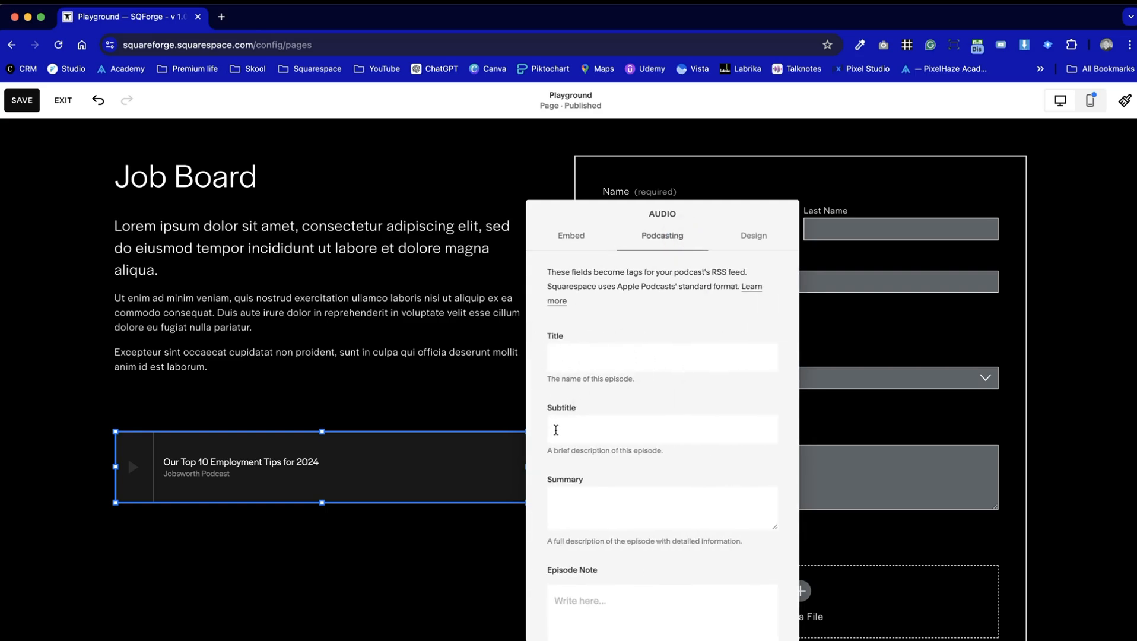
scroll(559, 537, "down", 4)
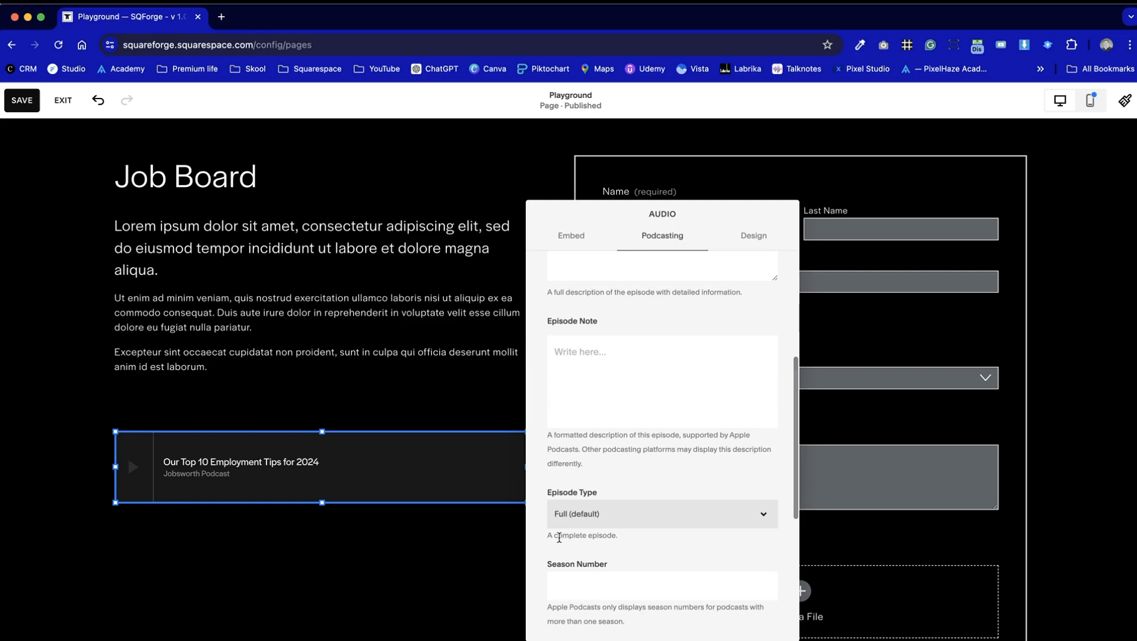
scroll(559, 537, "down", 2)
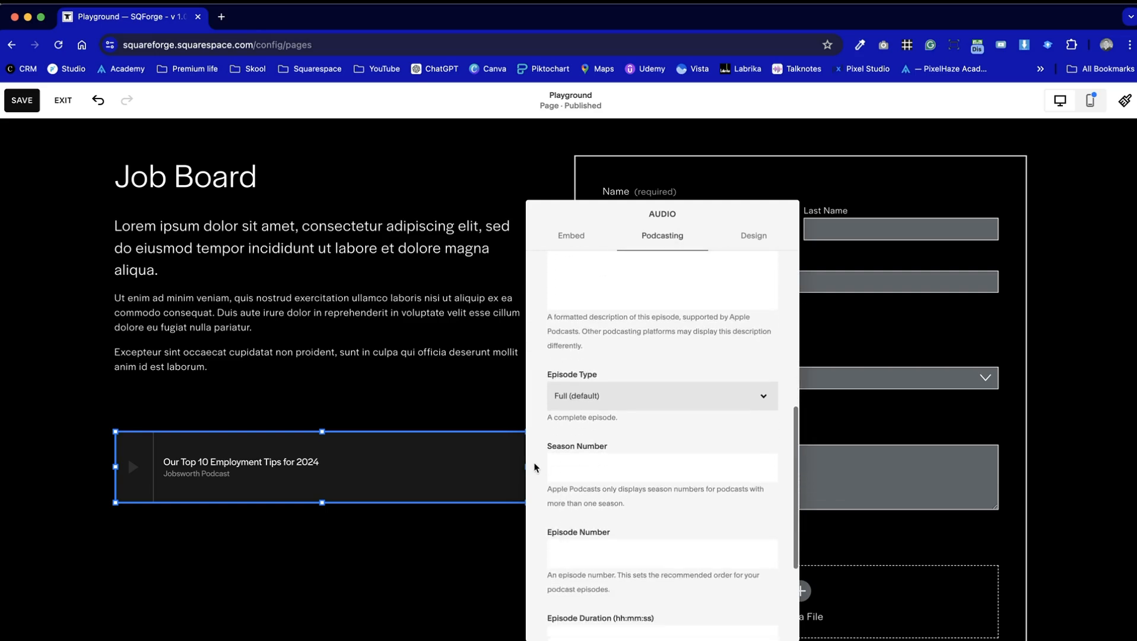
scroll(575, 588, "down", 3)
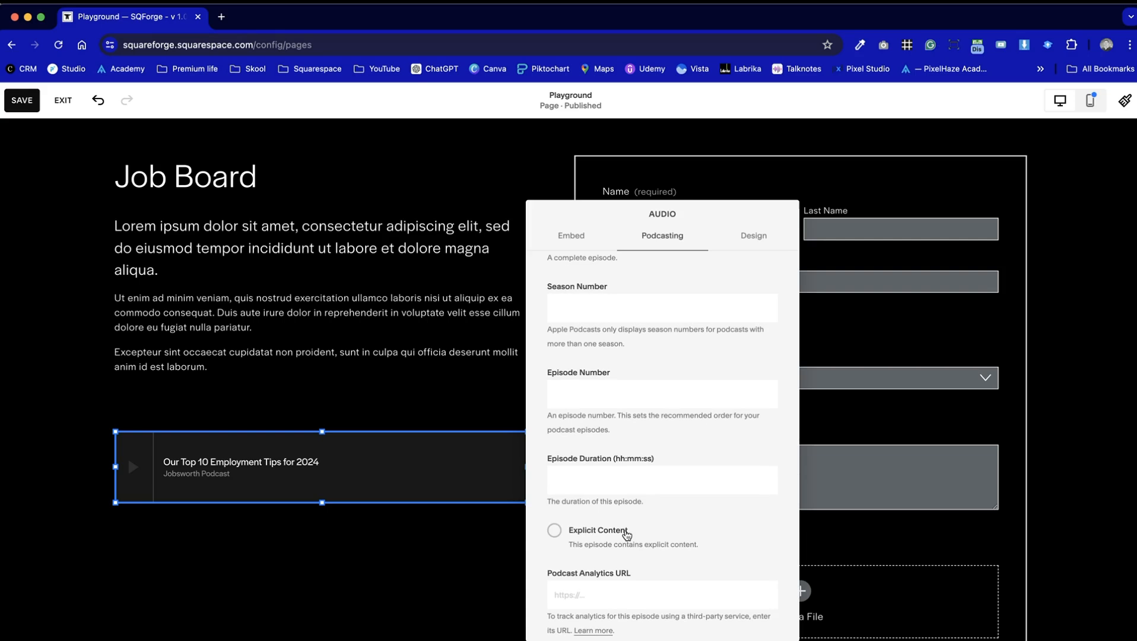
scroll(627, 536, "down", 1)
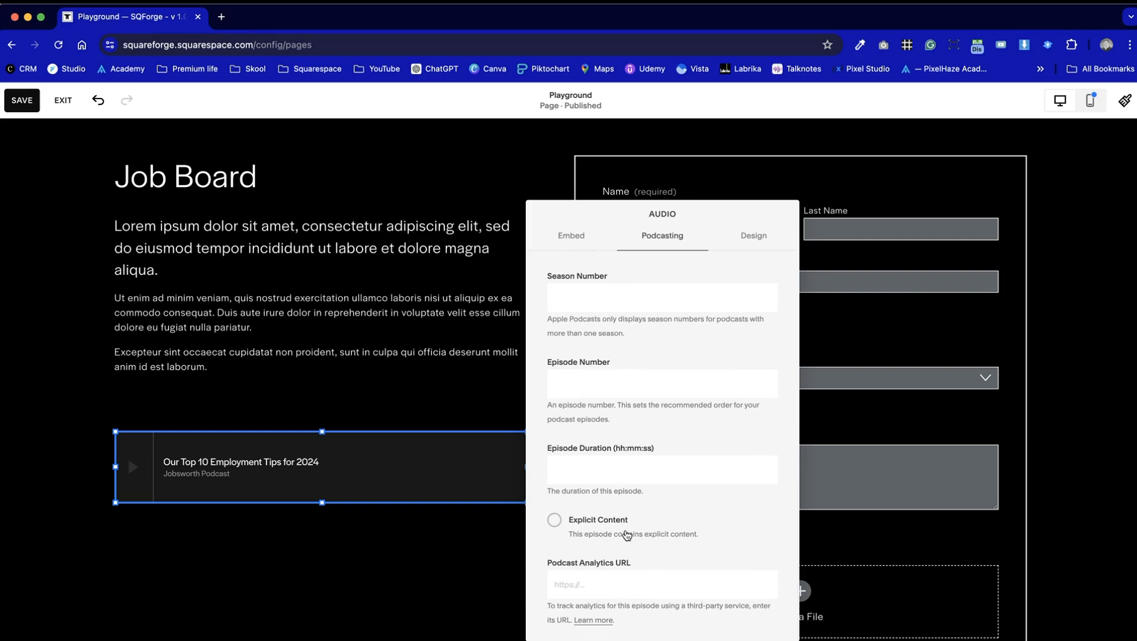
scroll(626, 536, "up", 10)
Show the download link on the audio player and set its player color to Light
left_click(756, 240)
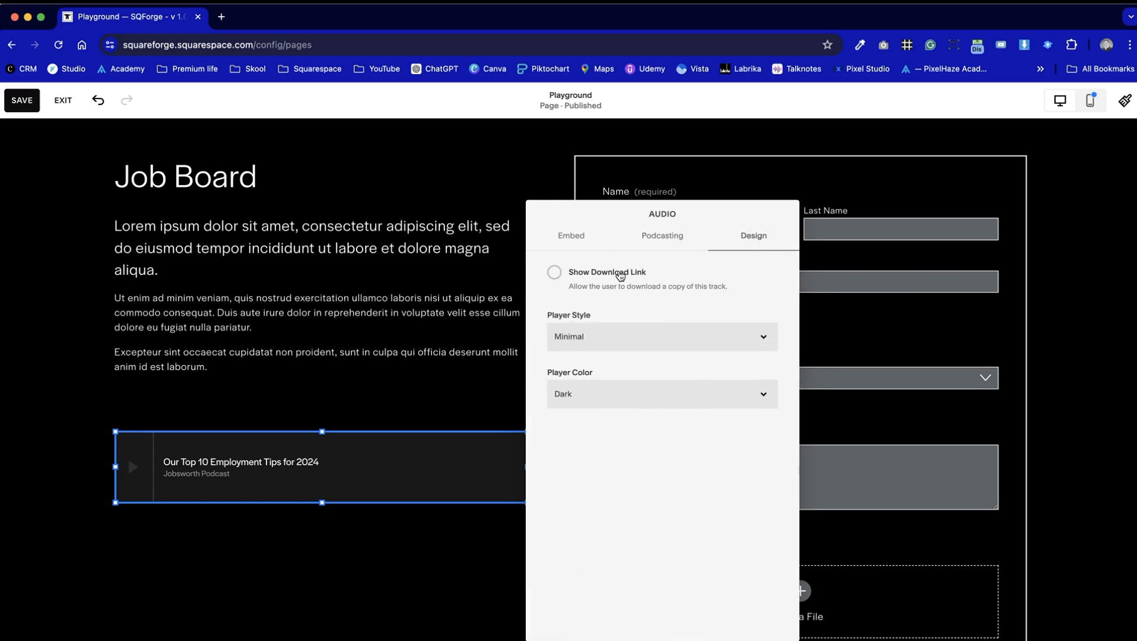
left_click(555, 274)
left_click(688, 395)
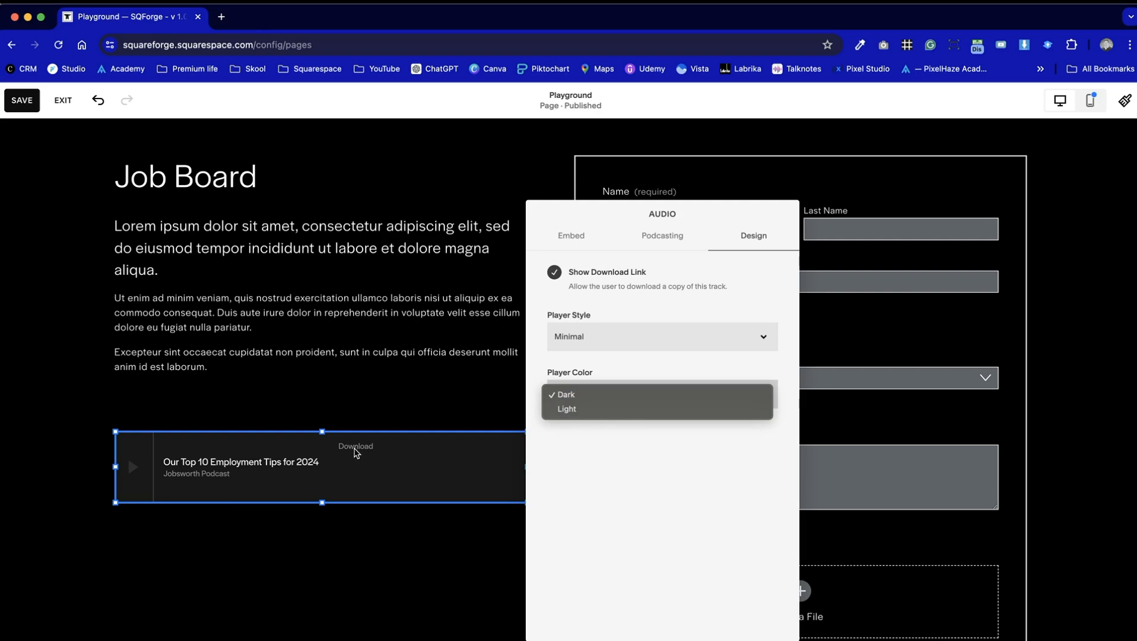
left_click(584, 411)
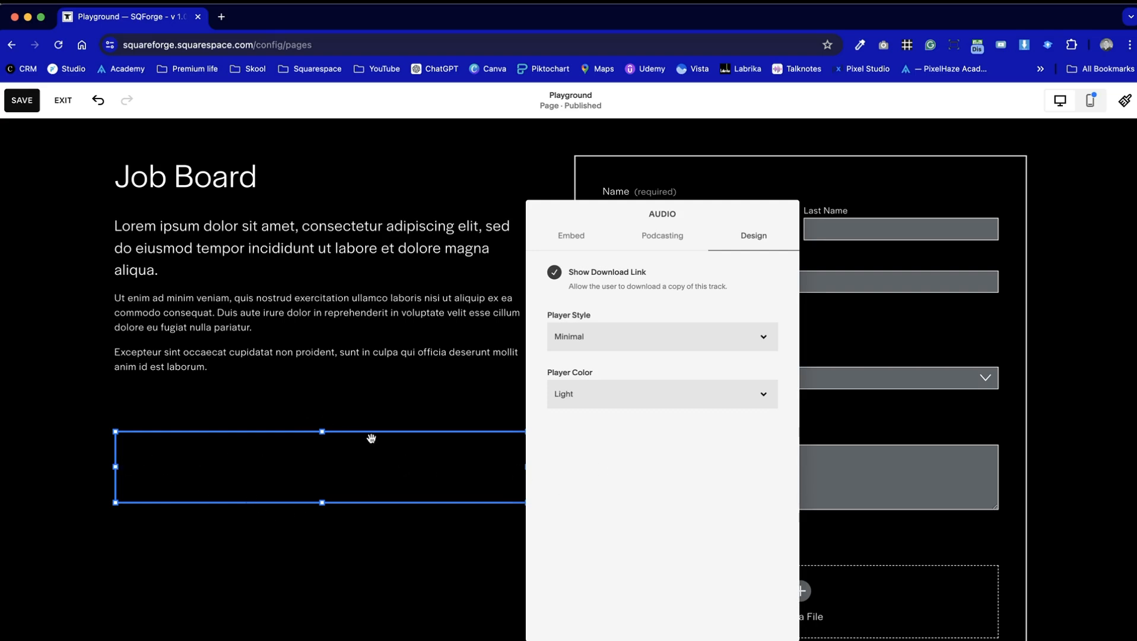
left_click(279, 549)
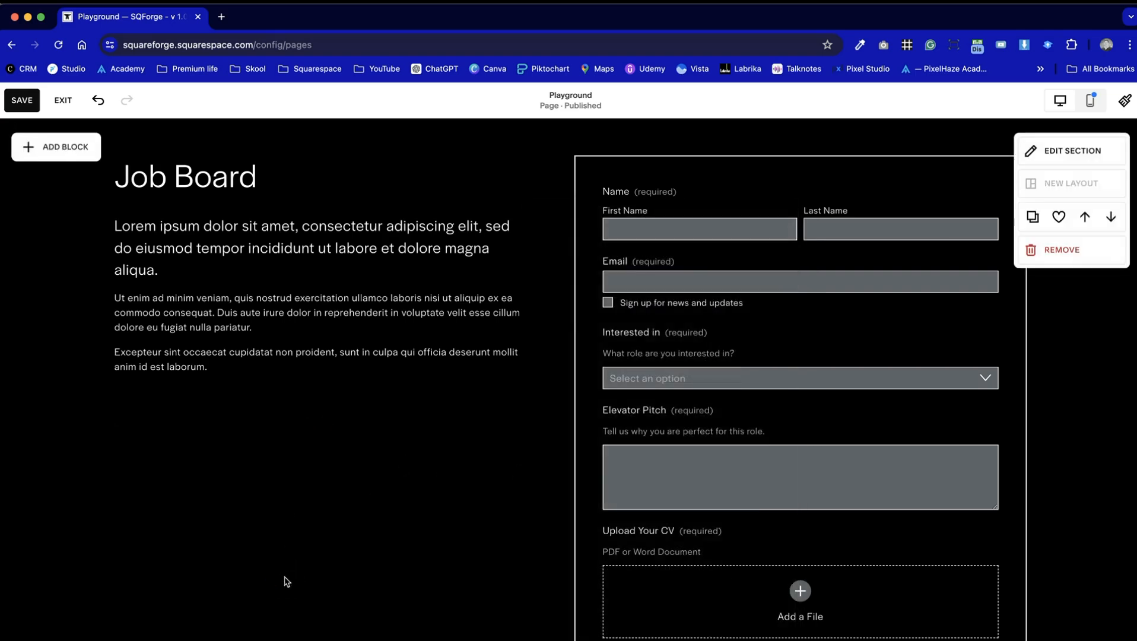
Try the Lightest 1 and Dark 2 color themes on the Job Board section and set it back to Darkest 1
left_click(1094, 159)
left_click(1054, 190)
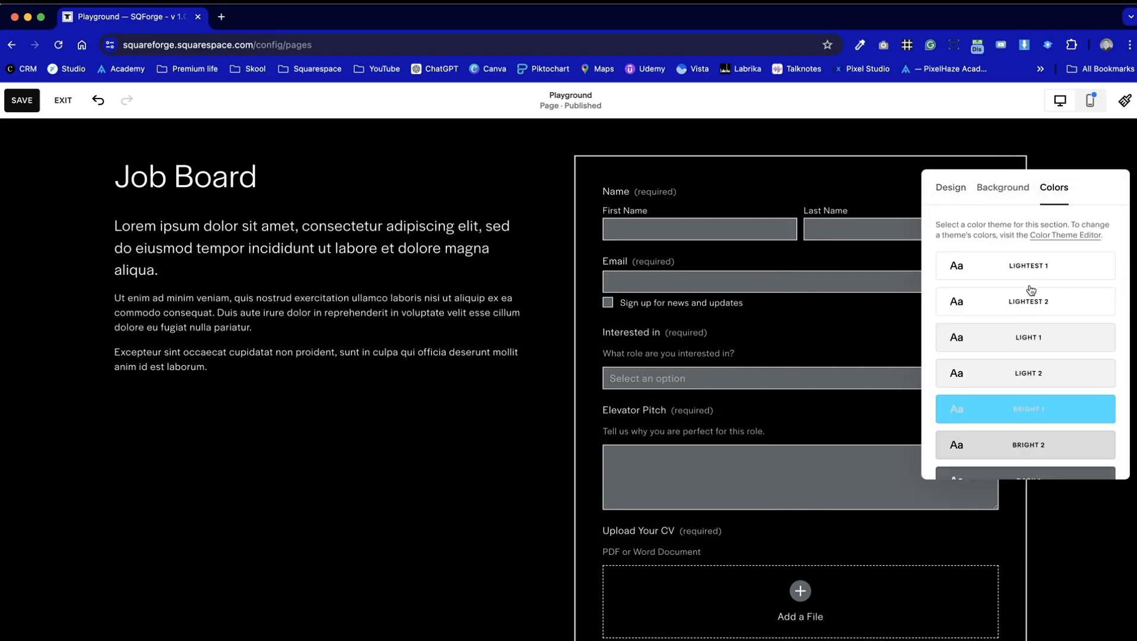
left_click(1038, 271)
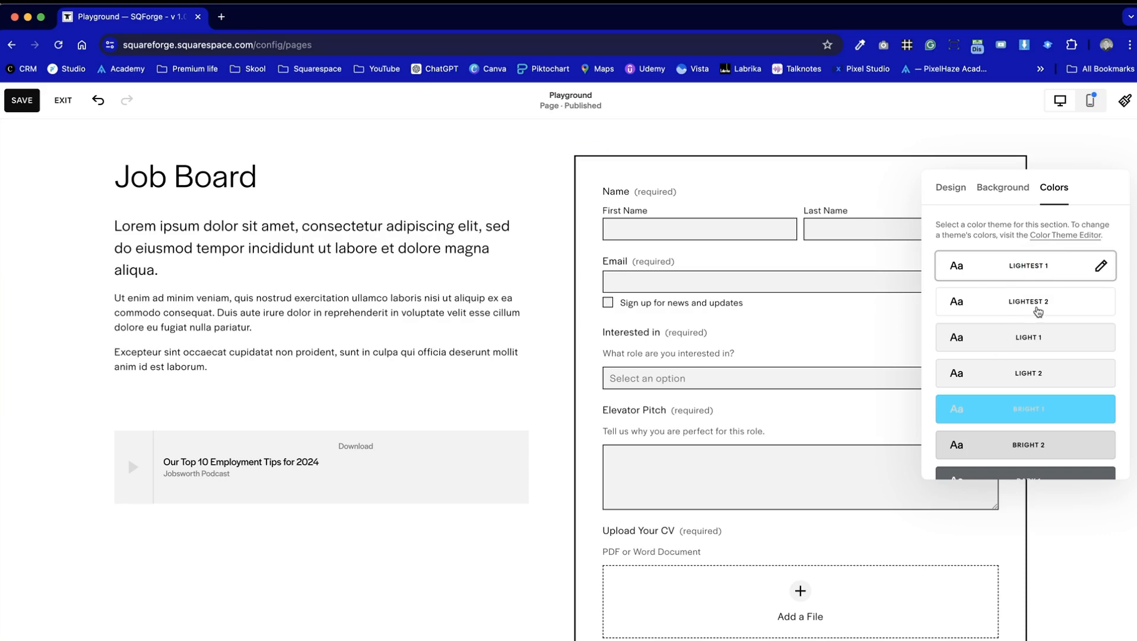
scroll(1033, 419, "down", 3)
left_click(1052, 358)
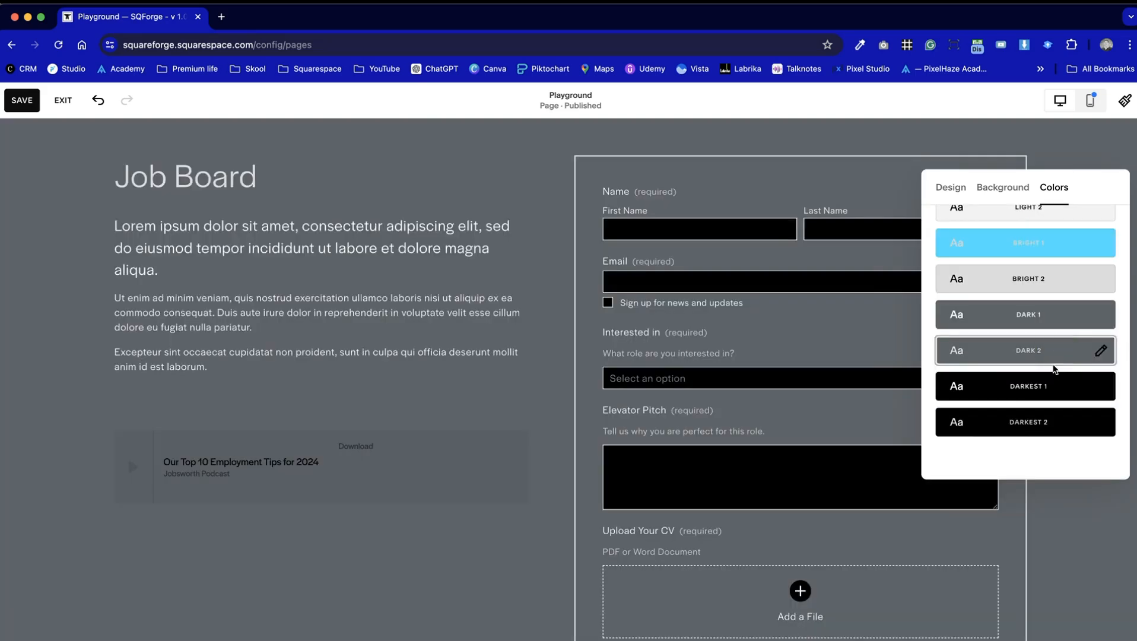
left_click(1046, 387)
left_click(515, 451)
Set the Audio block's player color to Dark and save the page
double_click(478, 458)
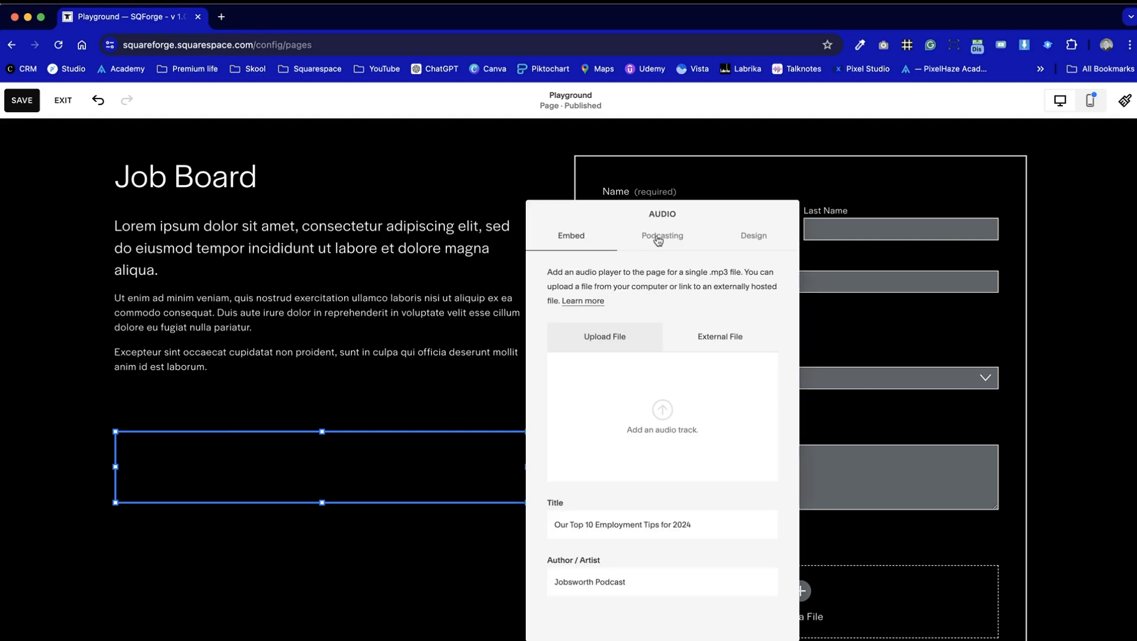
left_click(772, 238)
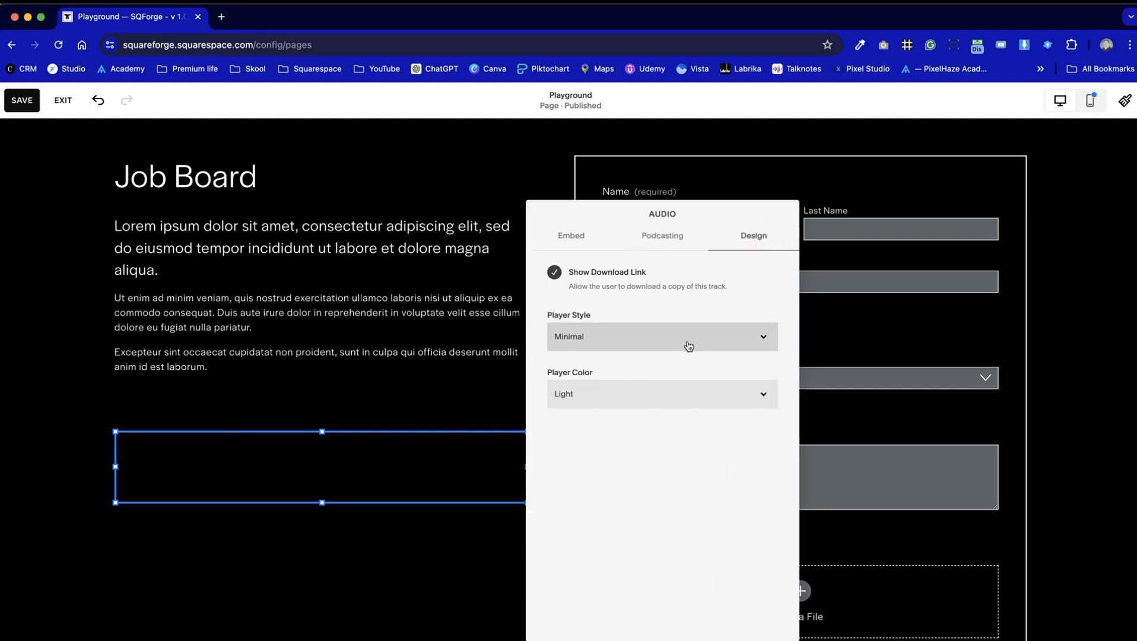
left_click(666, 399)
left_click(630, 379)
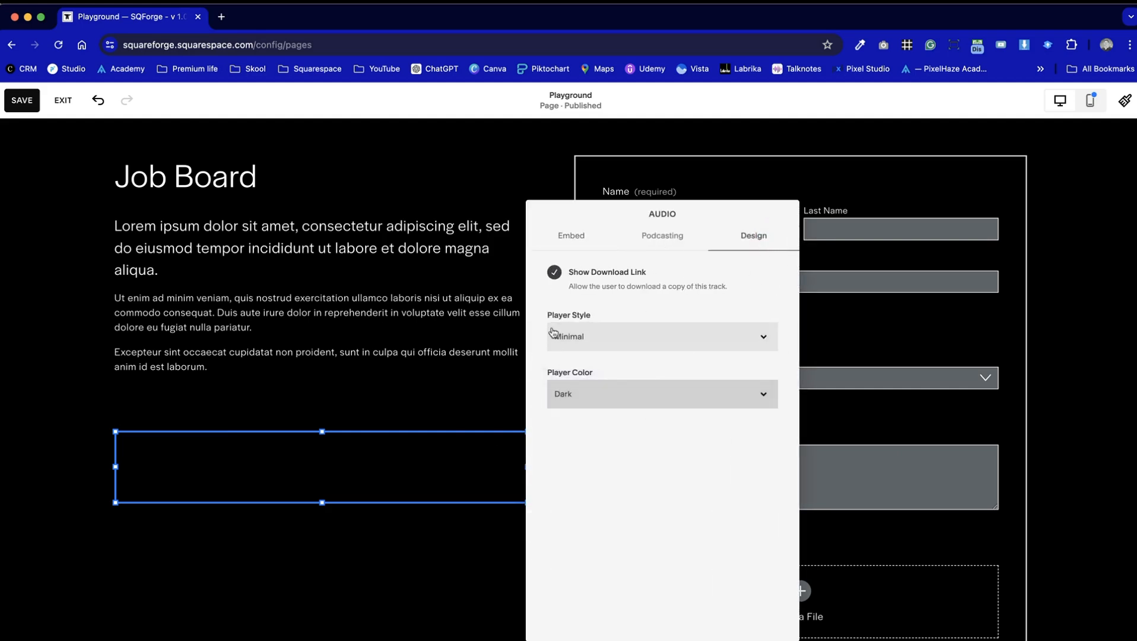
left_click(448, 411)
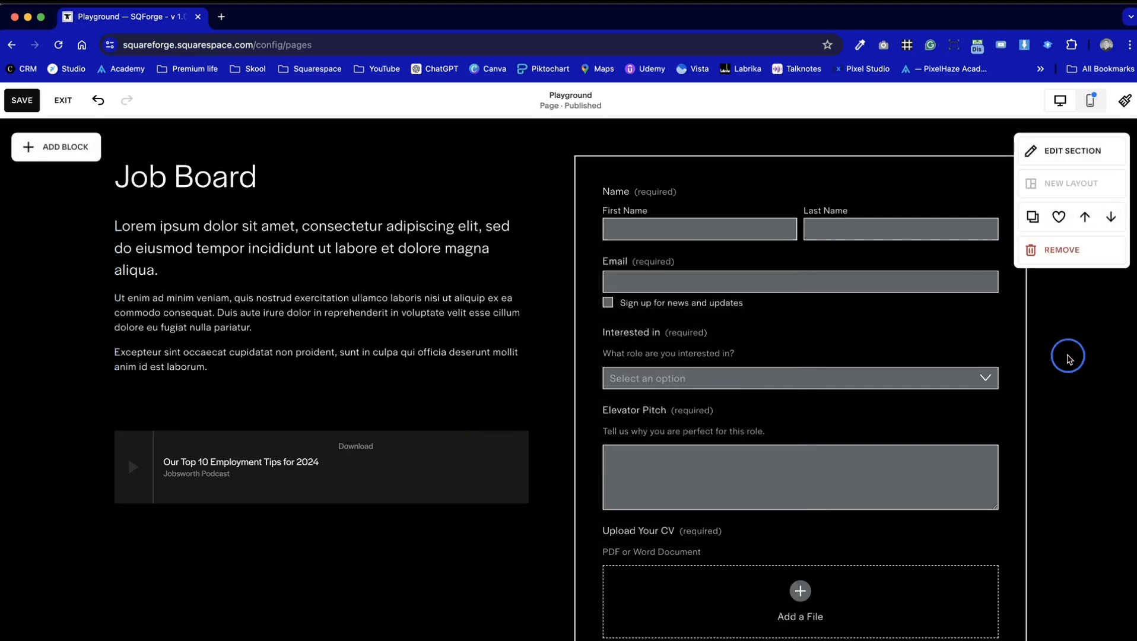
left_click(34, 102)
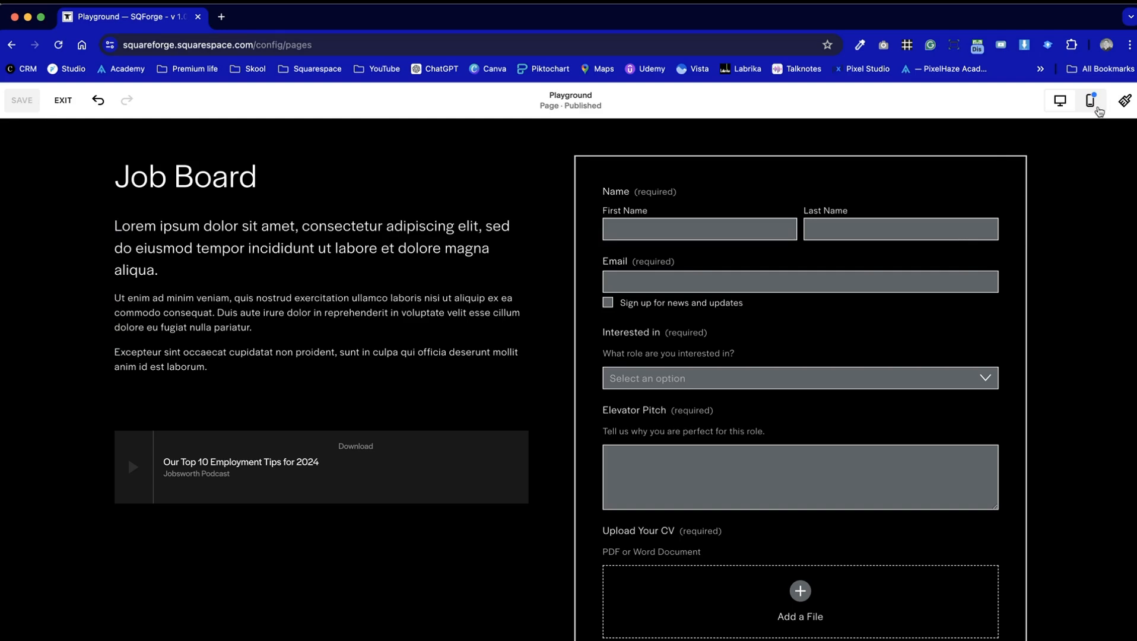
In the mobile view, shift the form and the Audio block down slightly to leave a gap below the Job Board text
left_click(1099, 110)
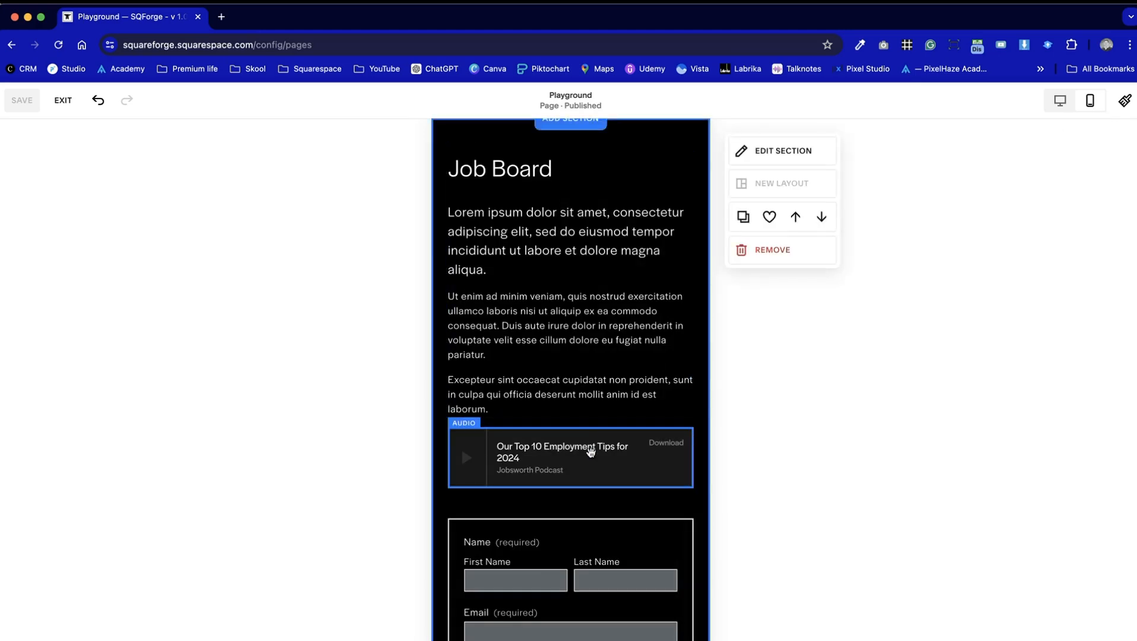
scroll(526, 582, "down", 2)
scroll(528, 581, "up", 4)
scroll(538, 561, "down", 8)
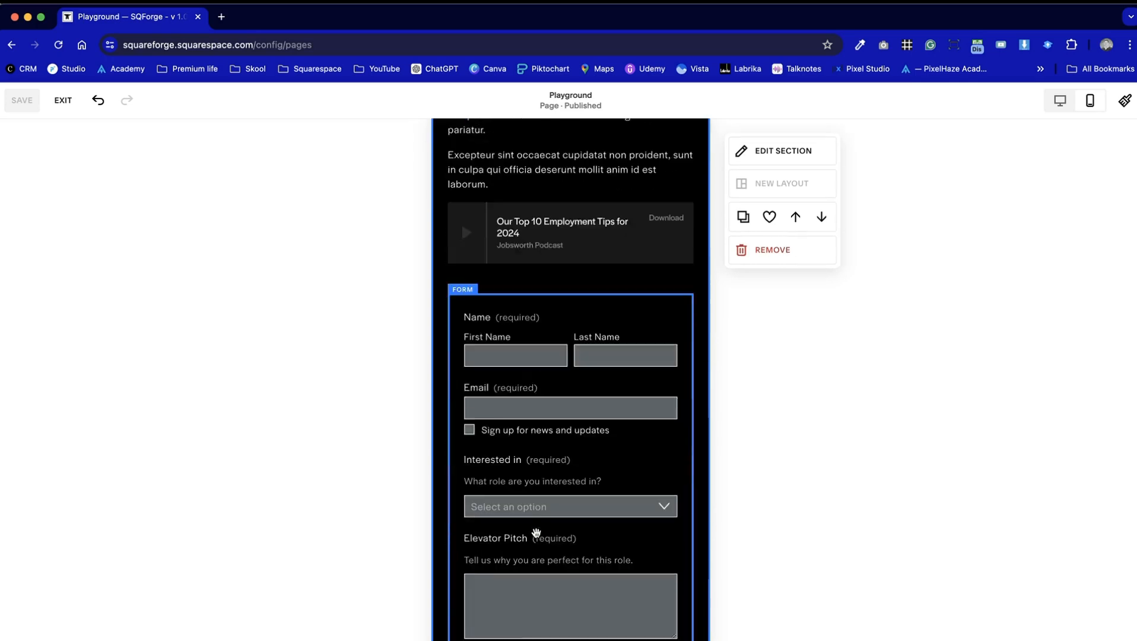
left_click_drag(564, 363, 563, 389)
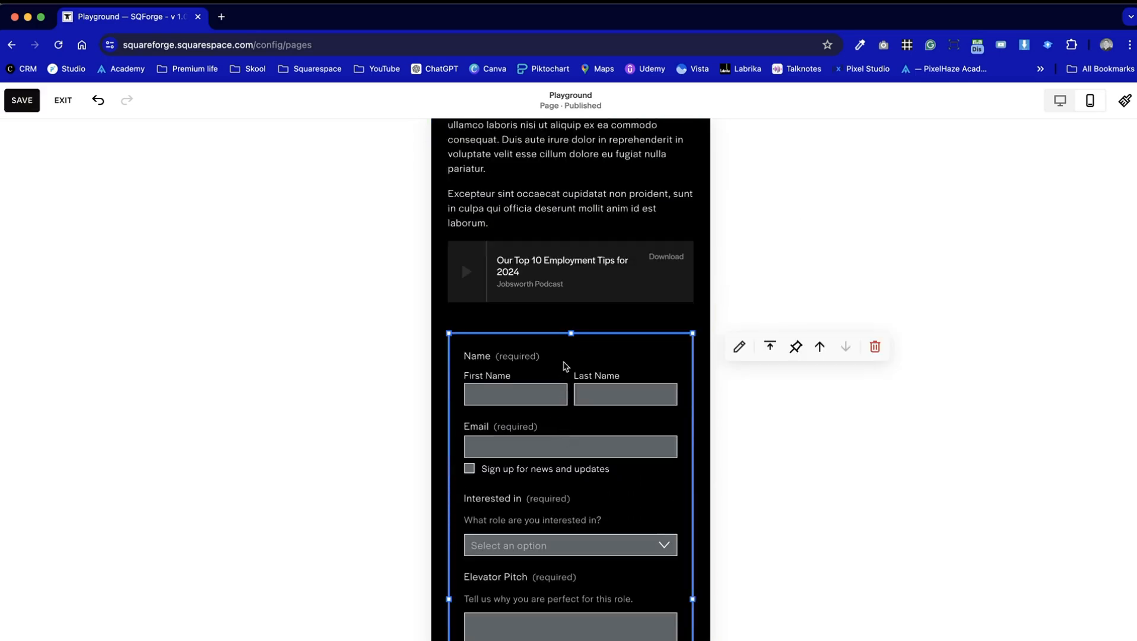
left_click_drag(563, 282, 563, 305)
left_click(613, 251)
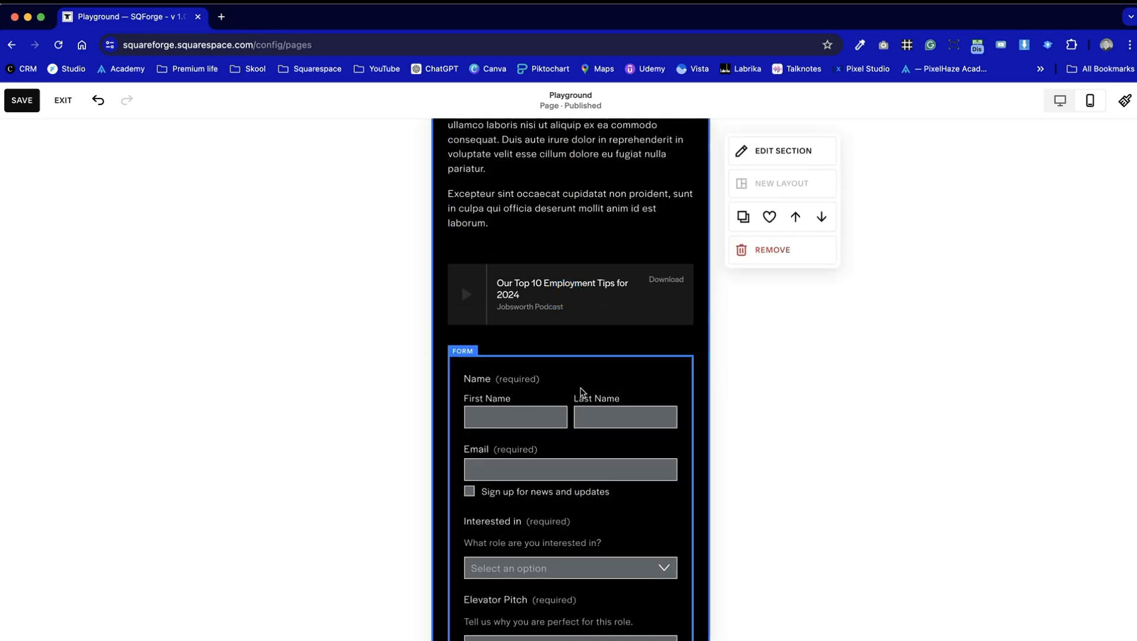
Switch the page editor from the mobile view back to the desktop view
scroll(572, 502, "up", 4)
scroll(569, 499, "up", 1)
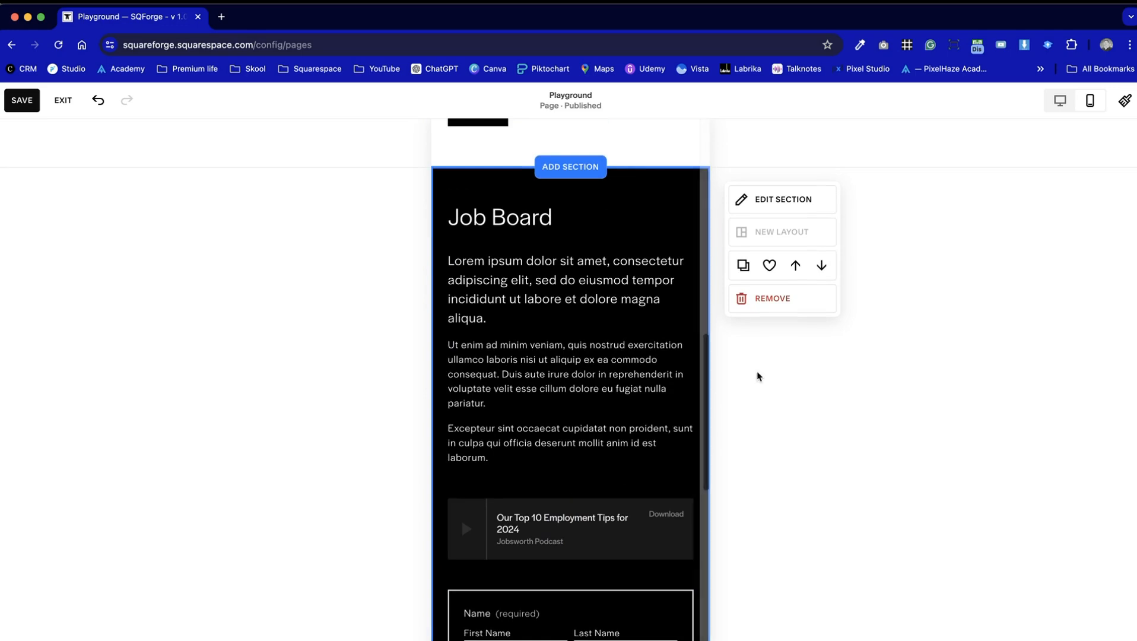
left_click(1051, 96)
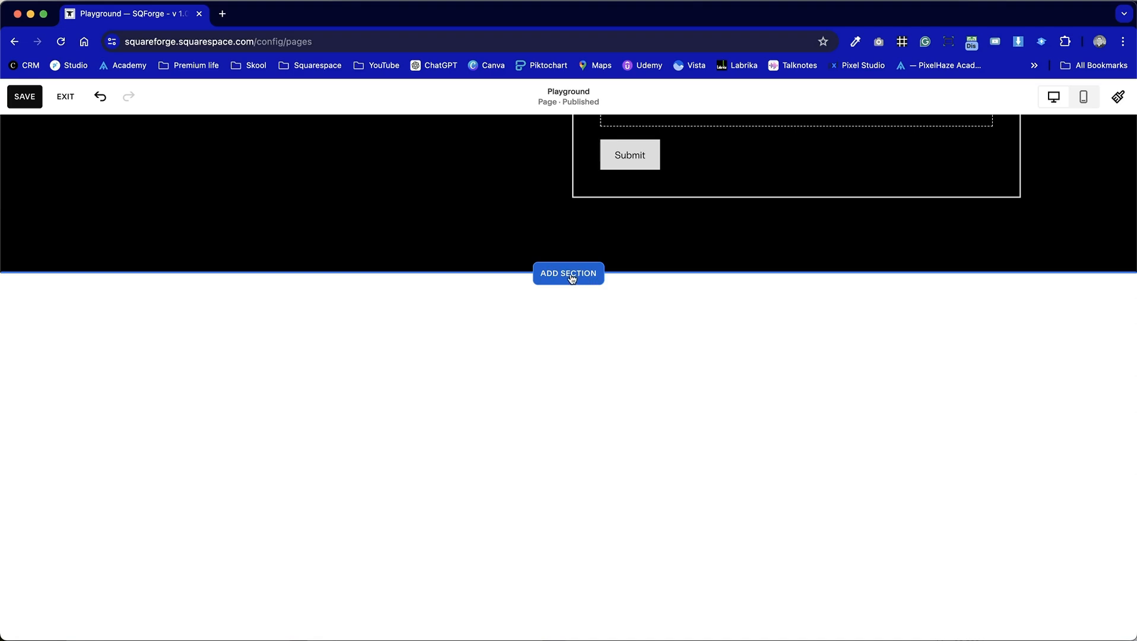
scroll(531, 356, "up", 5)
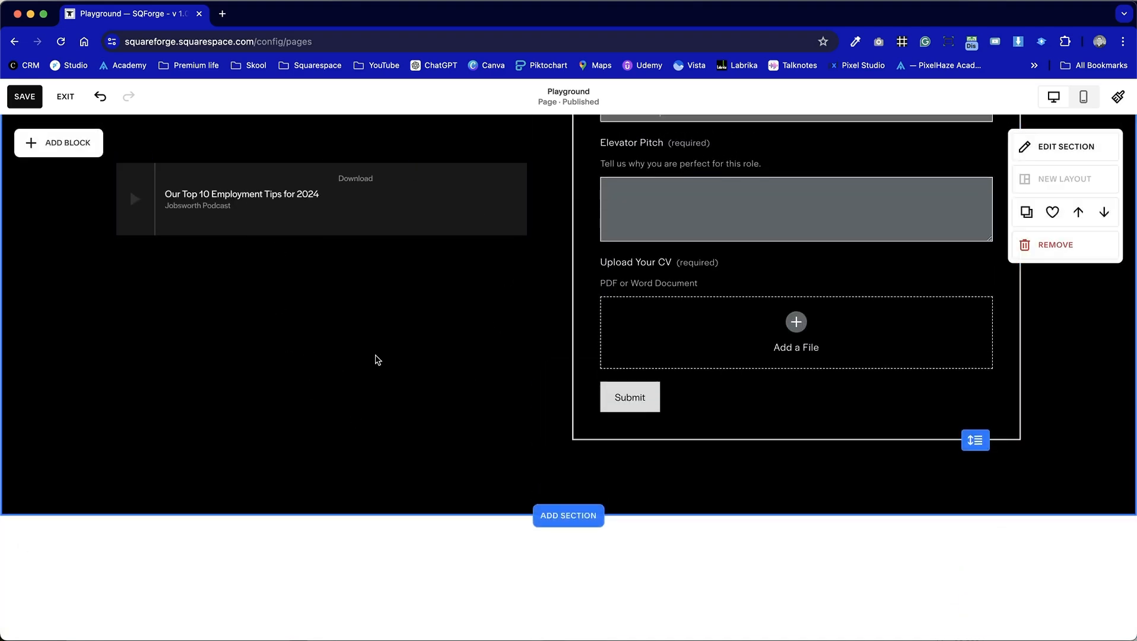
scroll(378, 338, "down", 5)
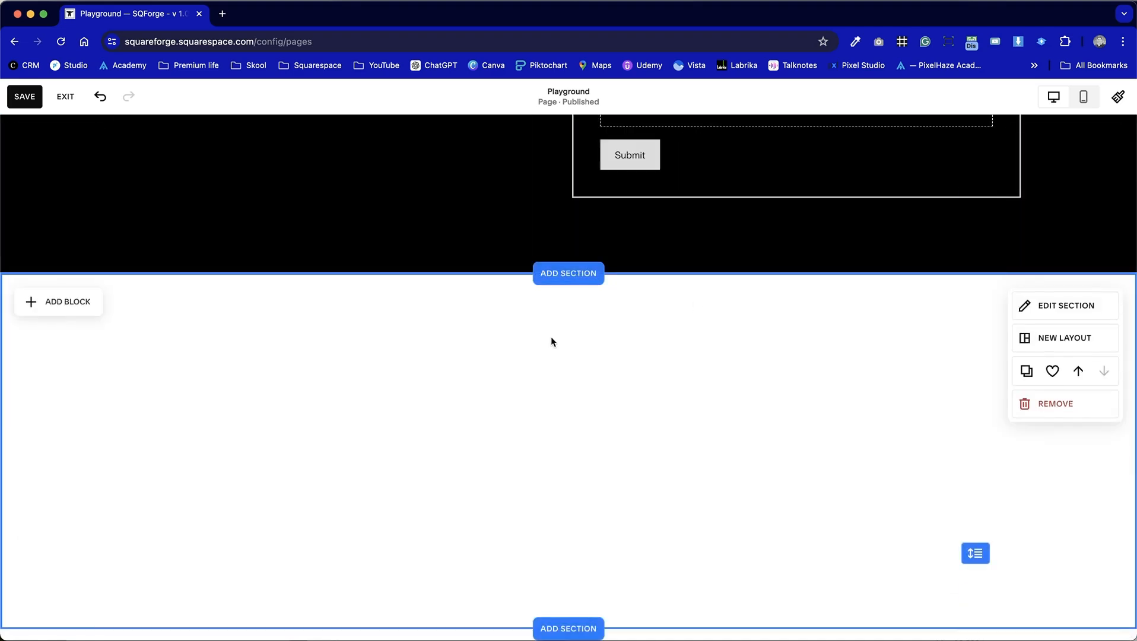
left_click(576, 283)
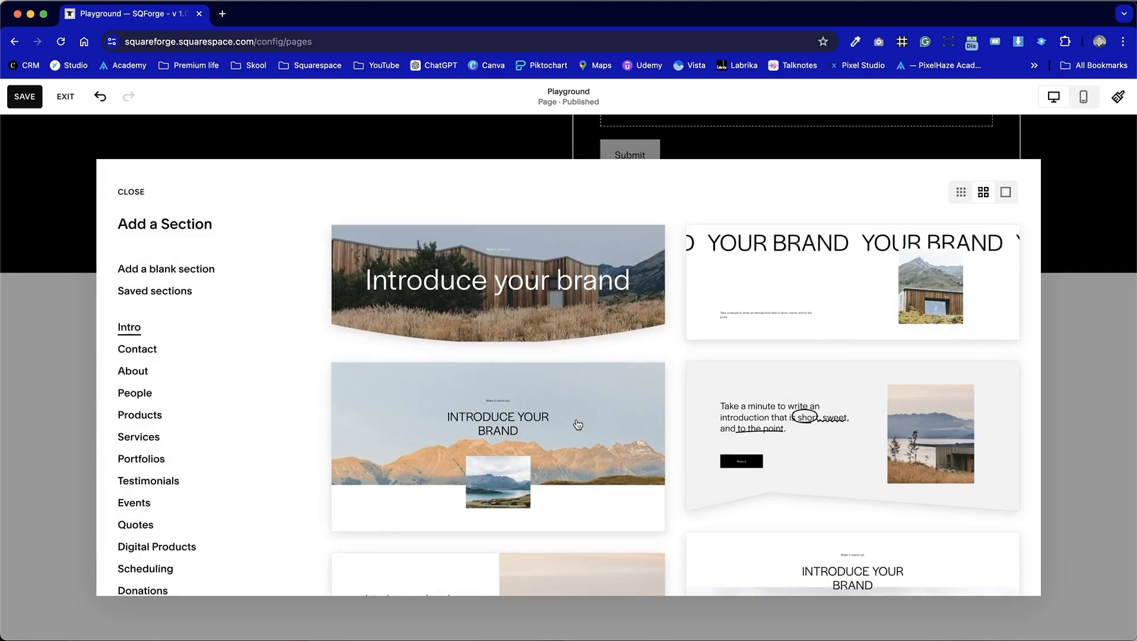
scroll(724, 511, "down", 10)
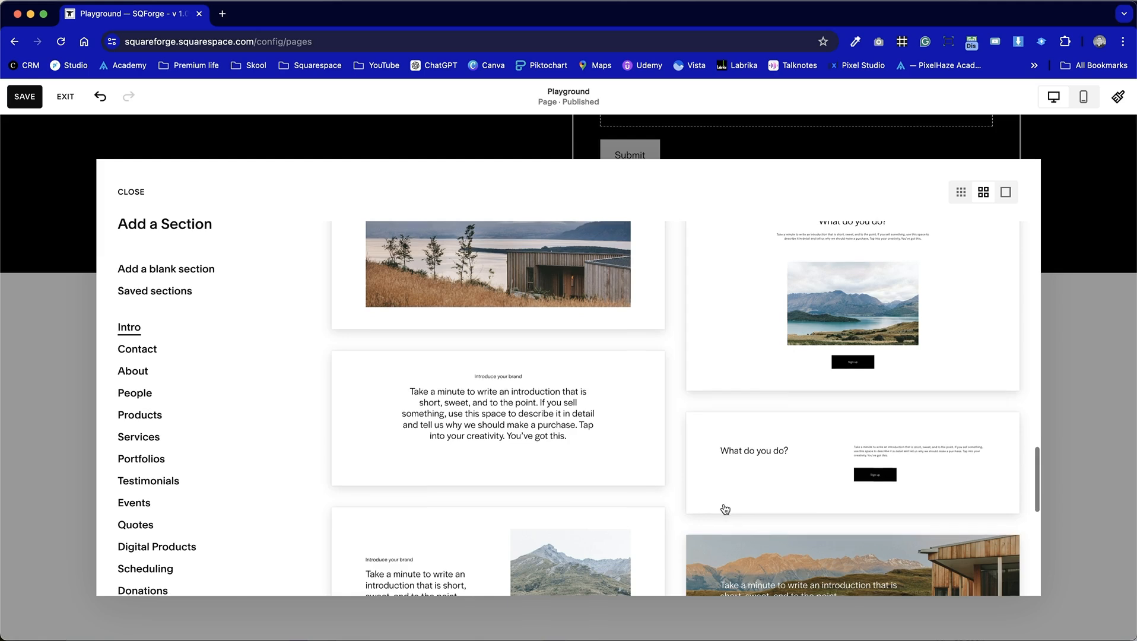
left_click(1088, 474)
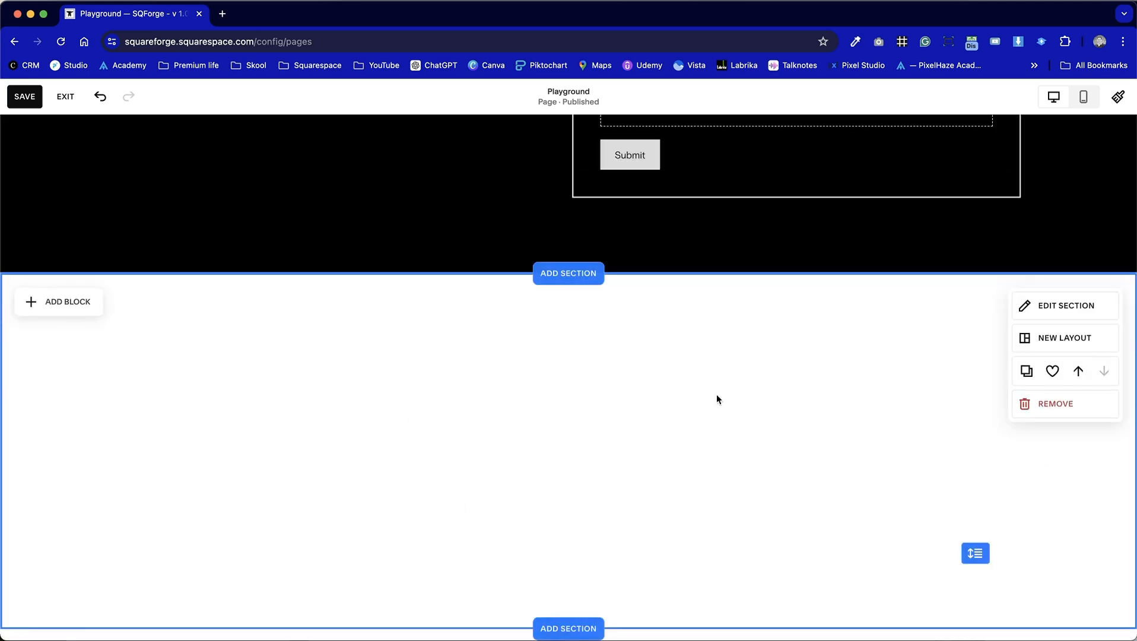
Add a Newsletter block to the blank section below the Job Board section
left_click(70, 303)
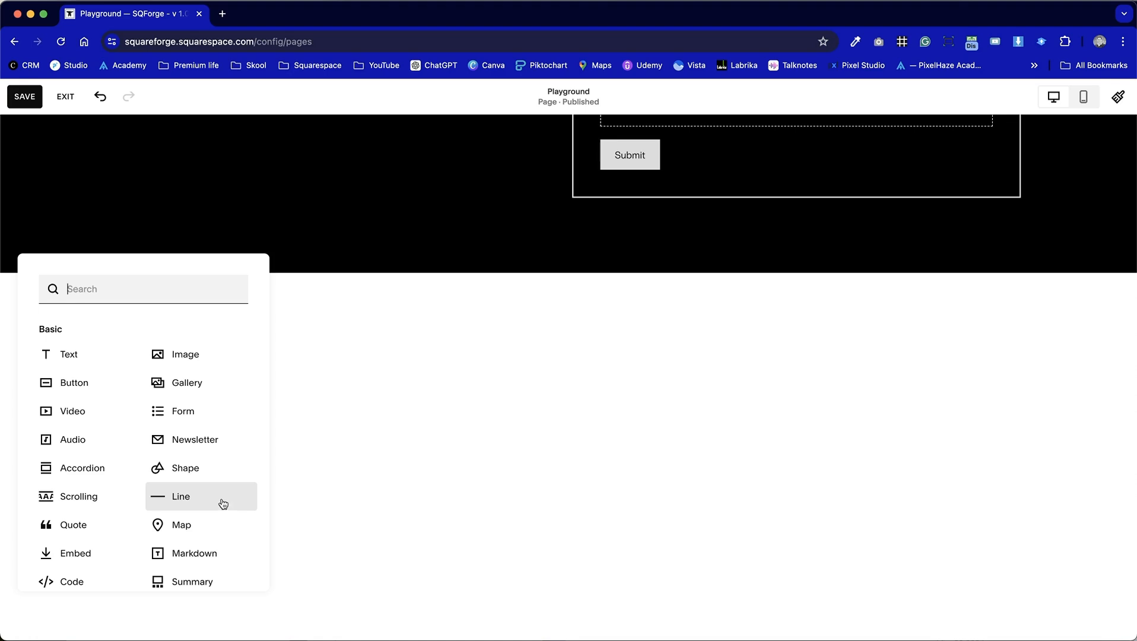
left_click(194, 441)
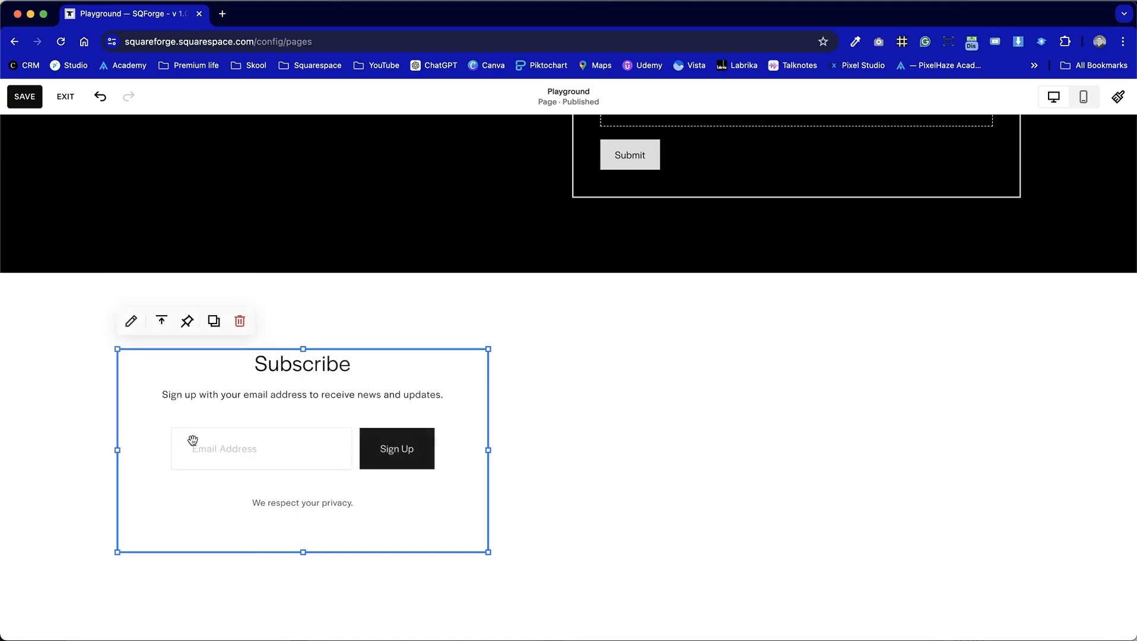
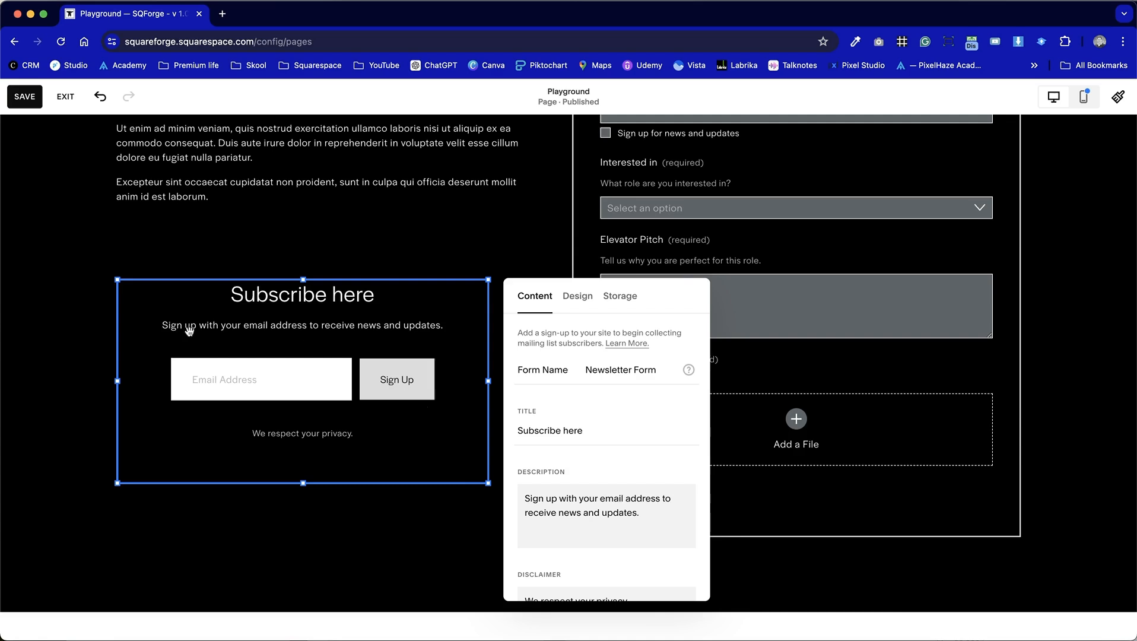
Turn on Require Name Field for the newsletter form
scroll(602, 535, "down", 5)
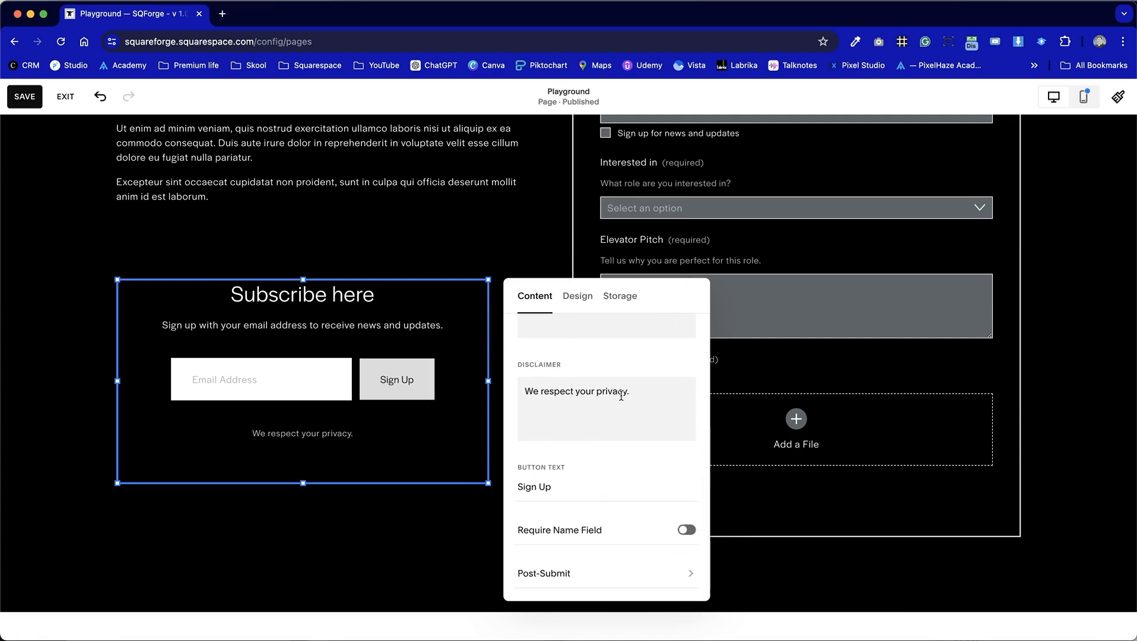
left_click_drag(623, 392, 509, 389)
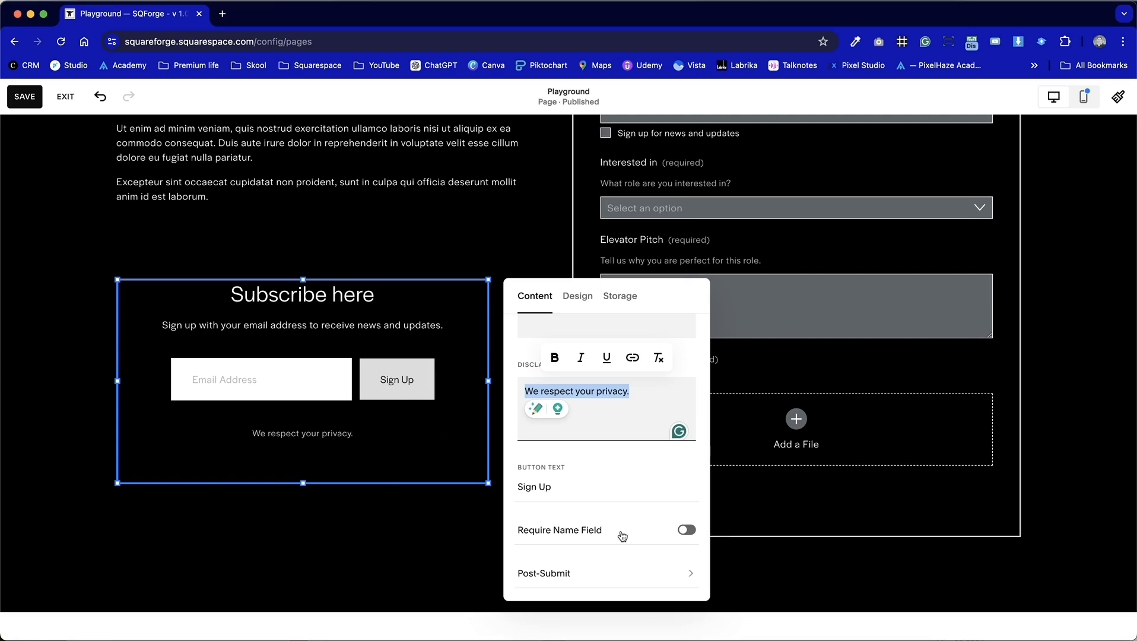
left_click(688, 532)
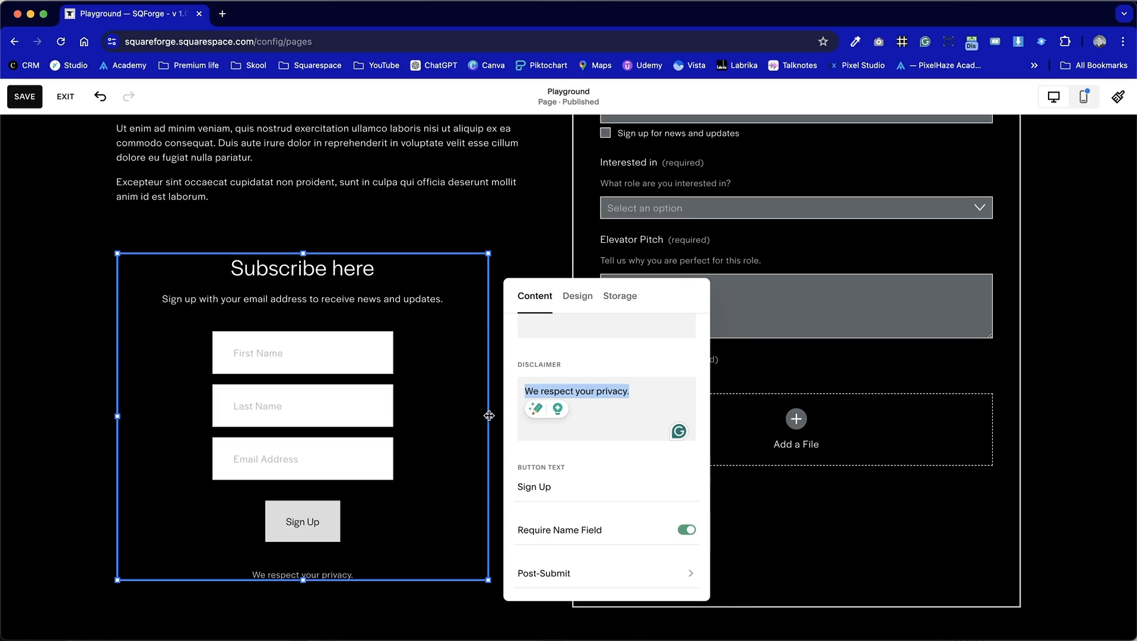
Review the newsletter form's Post-Submit message and HTML options, and set the after-submission action to Redirect
left_click(624, 572)
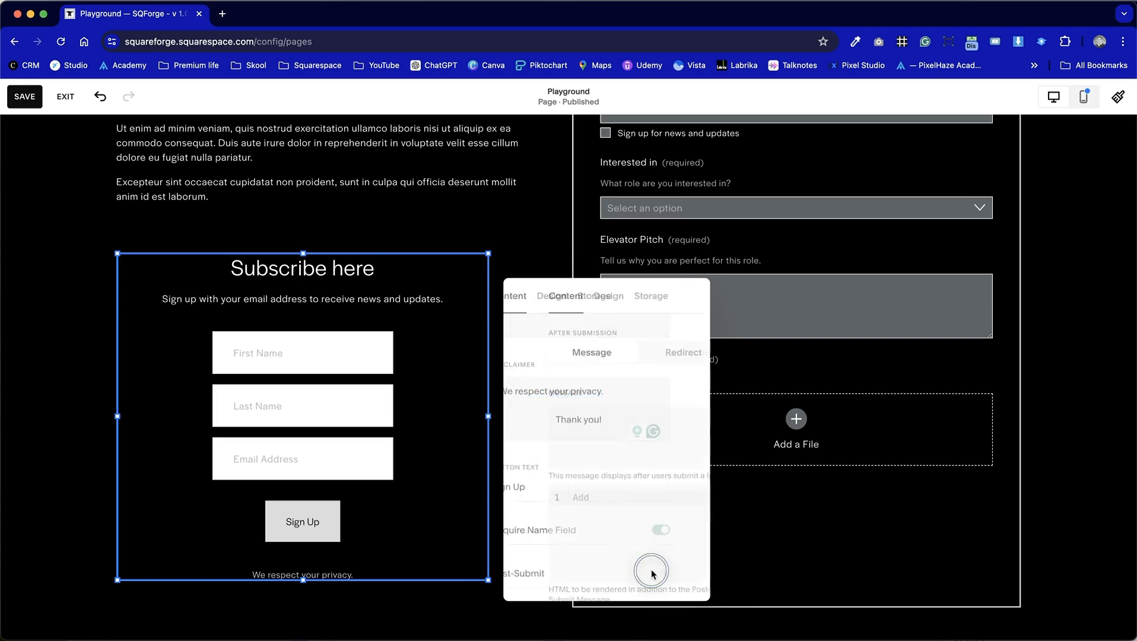
left_click_drag(589, 426, 519, 420)
left_click(525, 376)
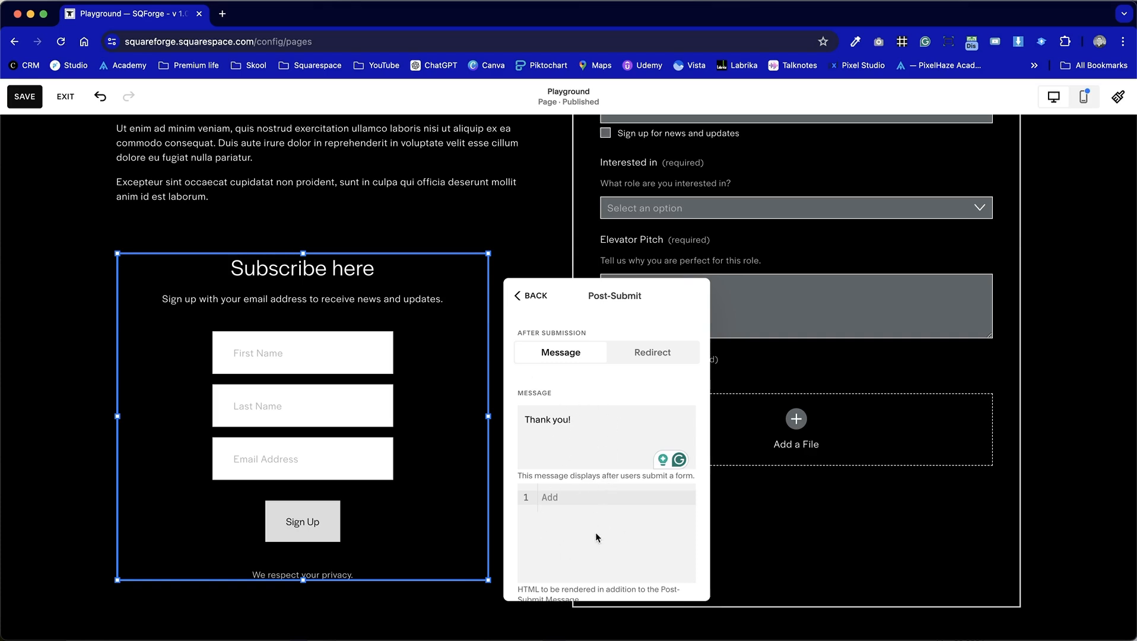
scroll(578, 549, "down", 1)
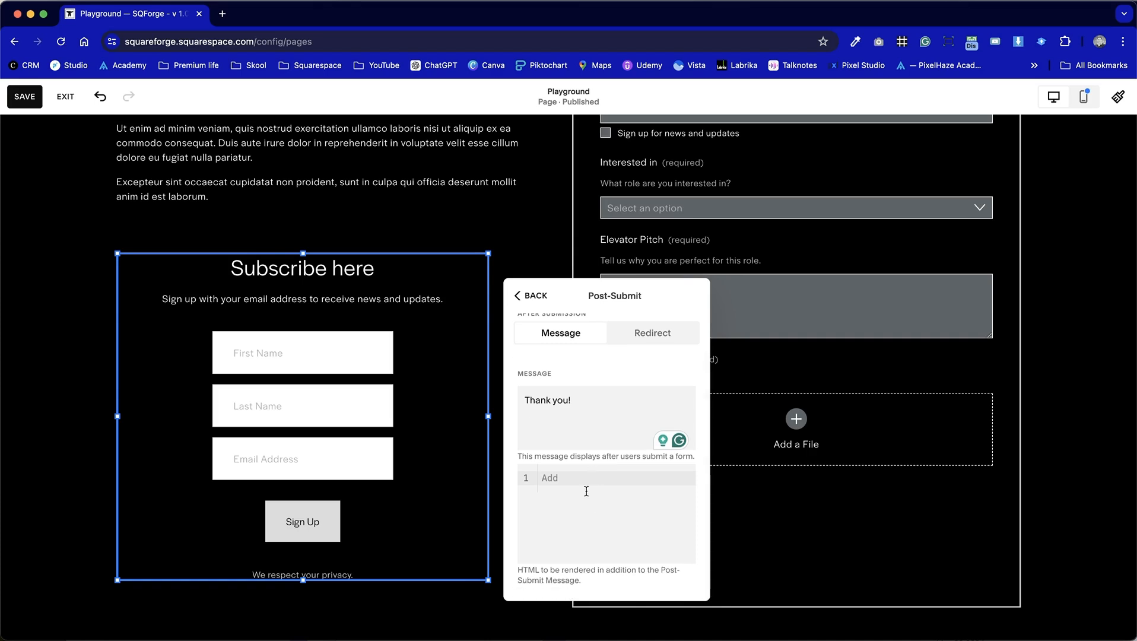
scroll(587, 491, "up", 1)
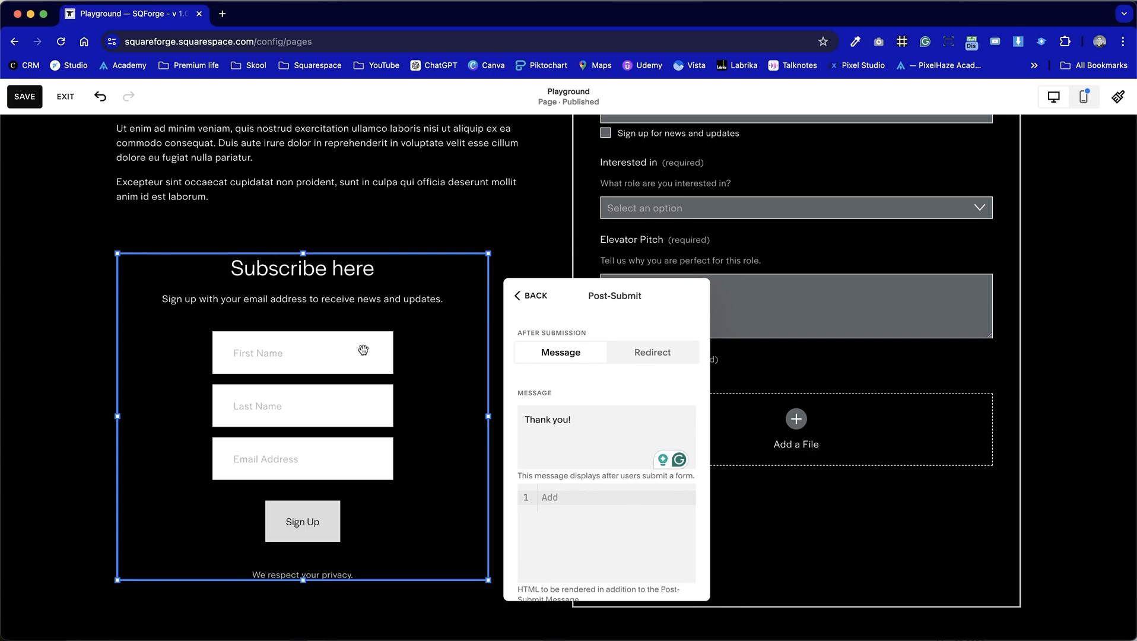
left_click(676, 350)
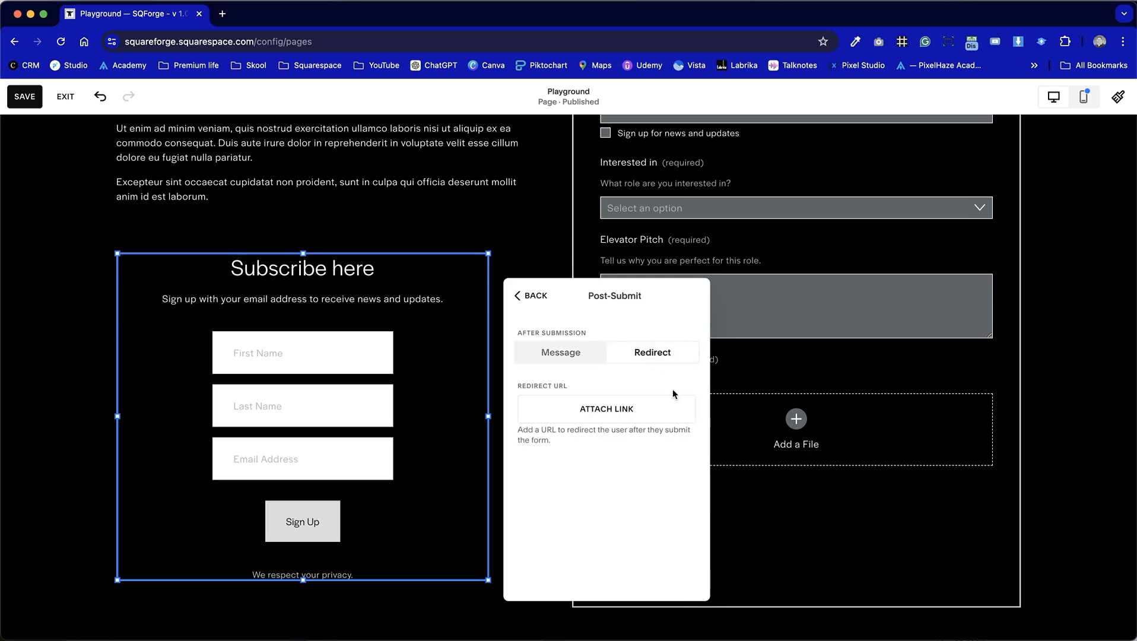
Examine the redirect link choices, including the URL and File types and the list of site pages, and leave the Post-Submit settings
left_click(653, 413)
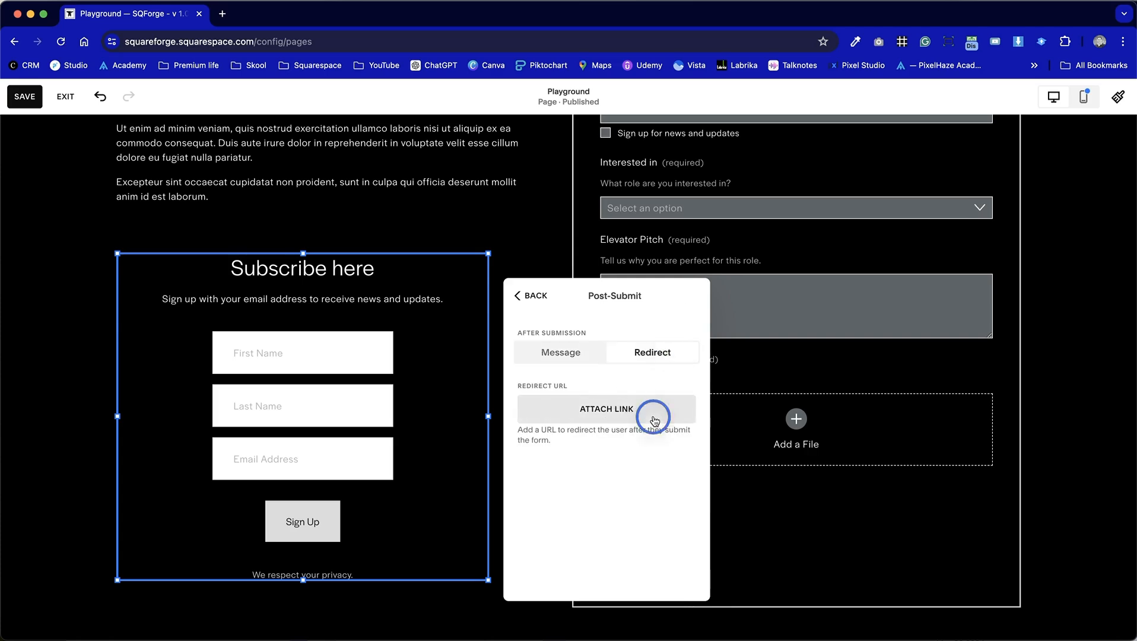
left_click(332, 389)
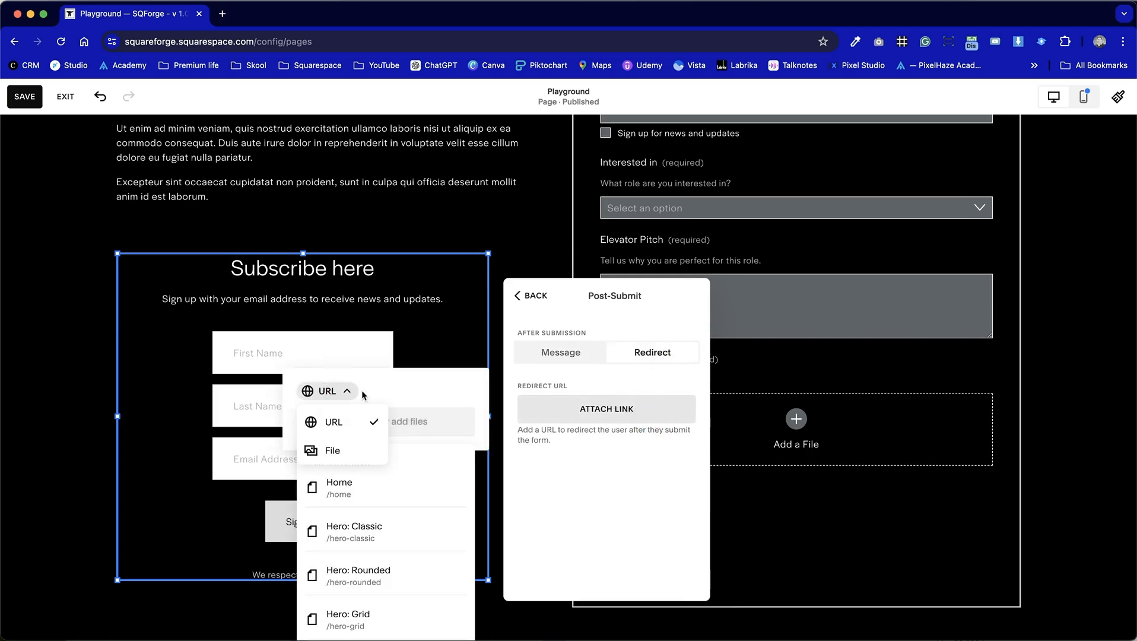
left_click(417, 395)
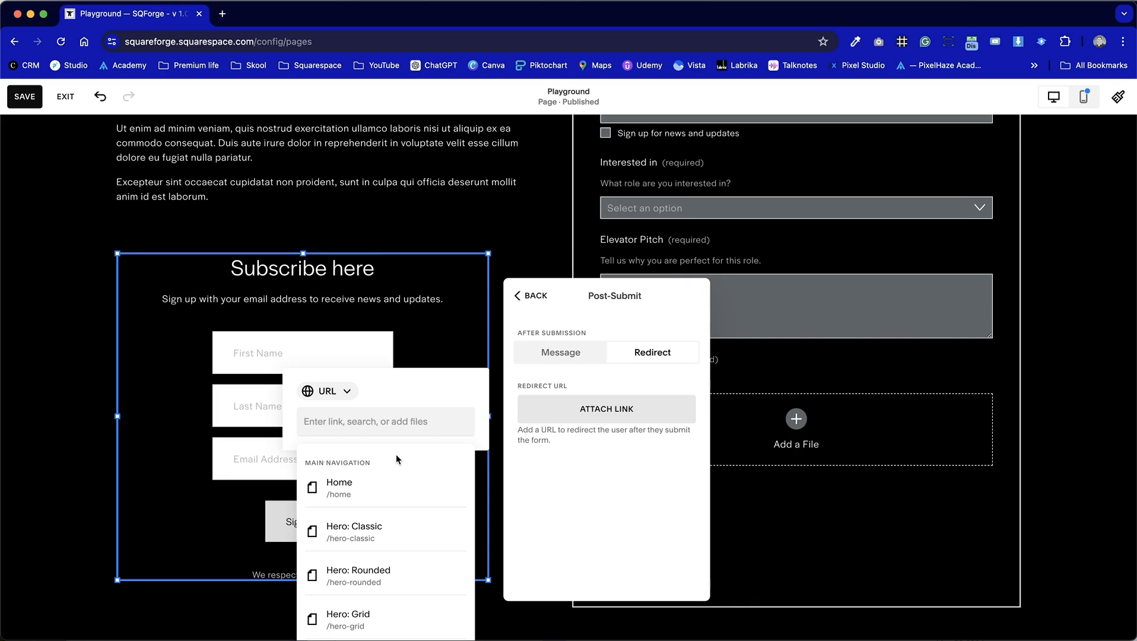
left_click(333, 390)
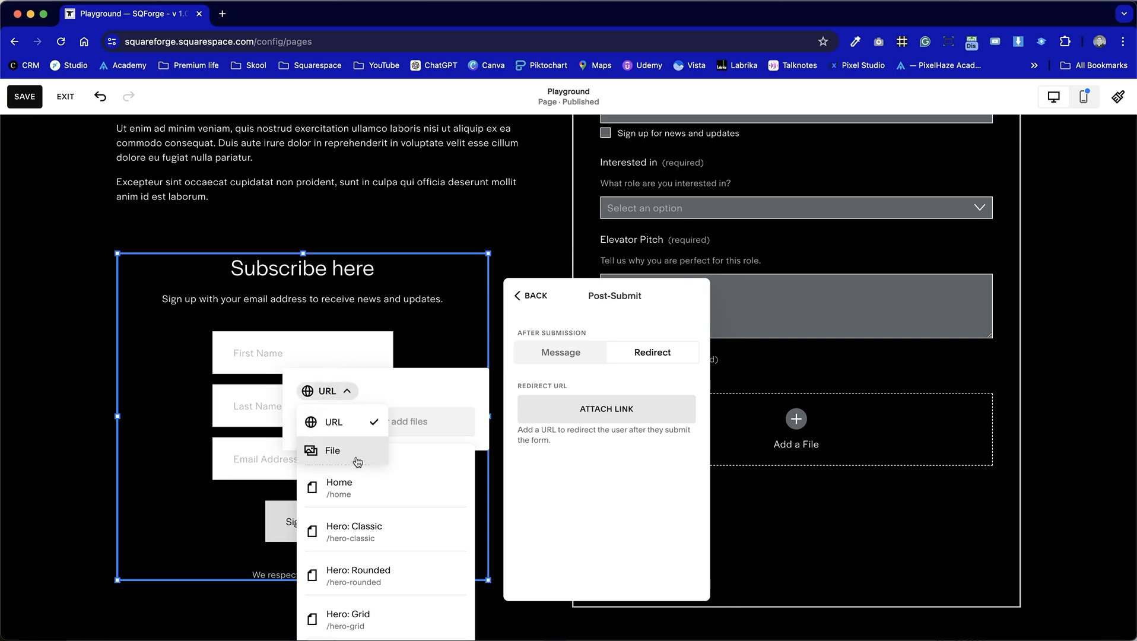
left_click(432, 381)
scroll(365, 601, "down", 2)
scroll(365, 601, "down", 8)
scroll(365, 601, "up", 8)
scroll(365, 601, "up", 2)
left_click(602, 499)
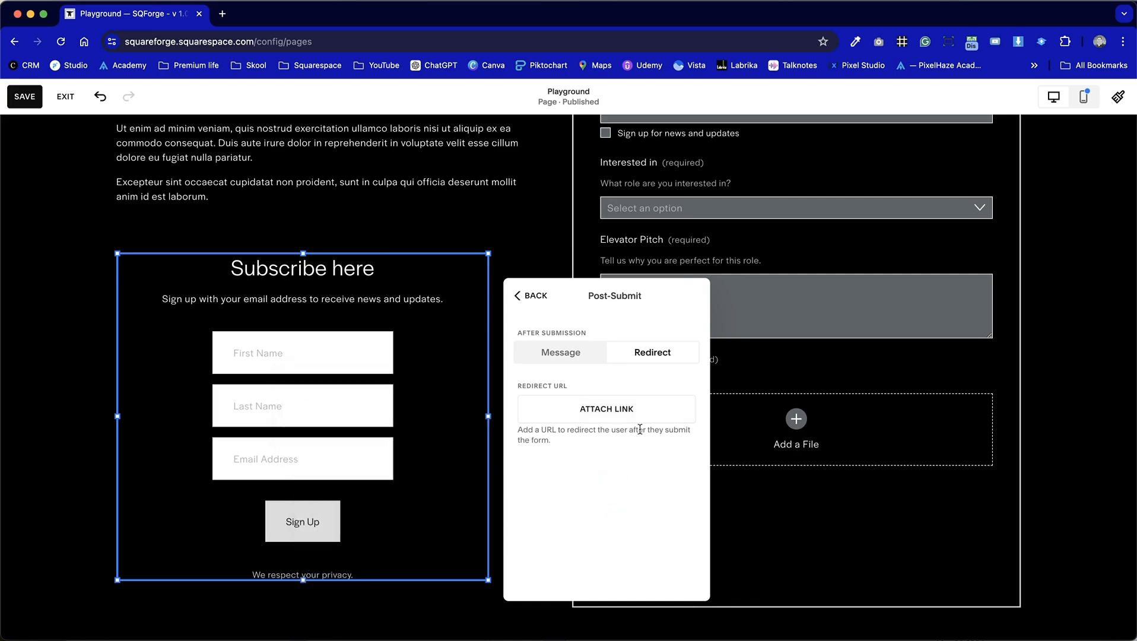
left_click(528, 297)
Try the Stack layout on the newsletter form, return it to Float, and widen the block past the job form's near edge
left_click(577, 295)
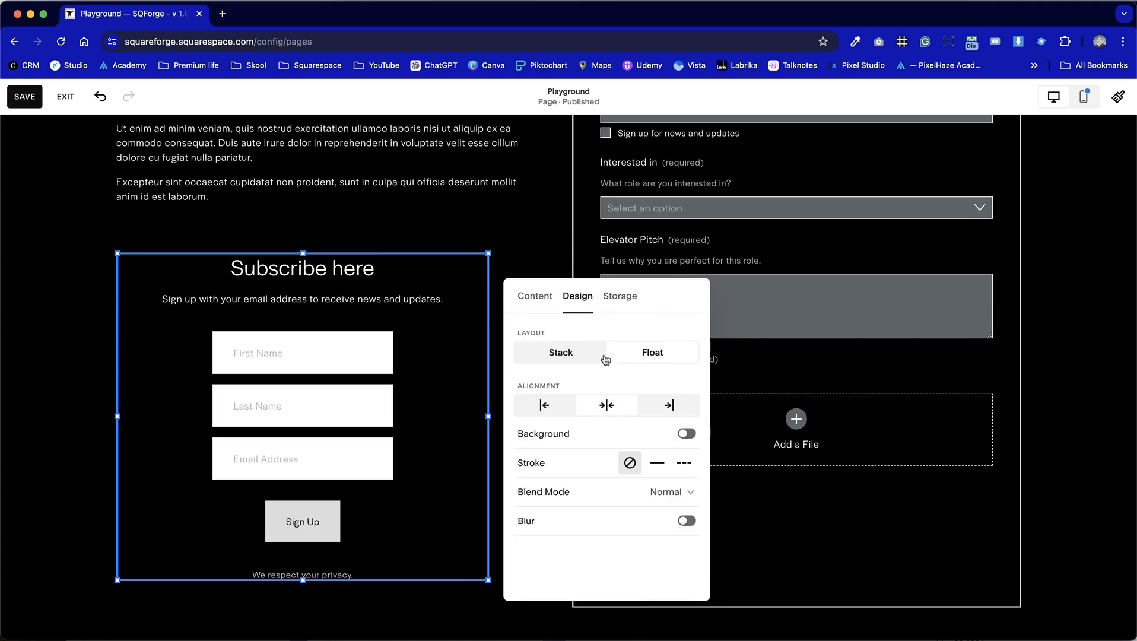
left_click(584, 356)
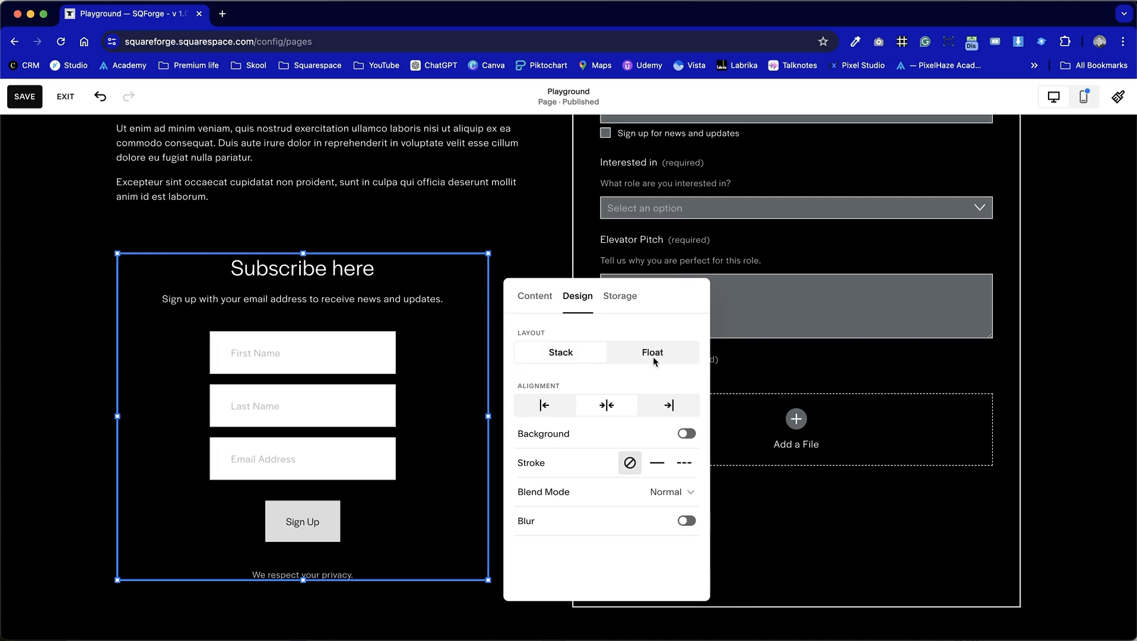
left_click(654, 356)
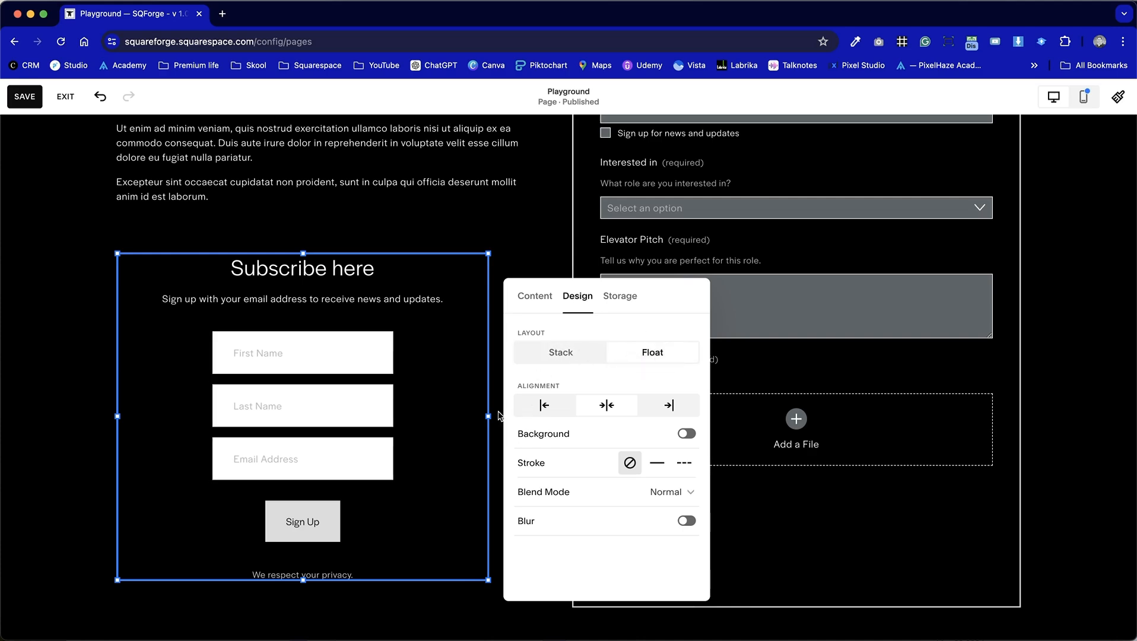
left_click_drag(489, 416, 604, 416)
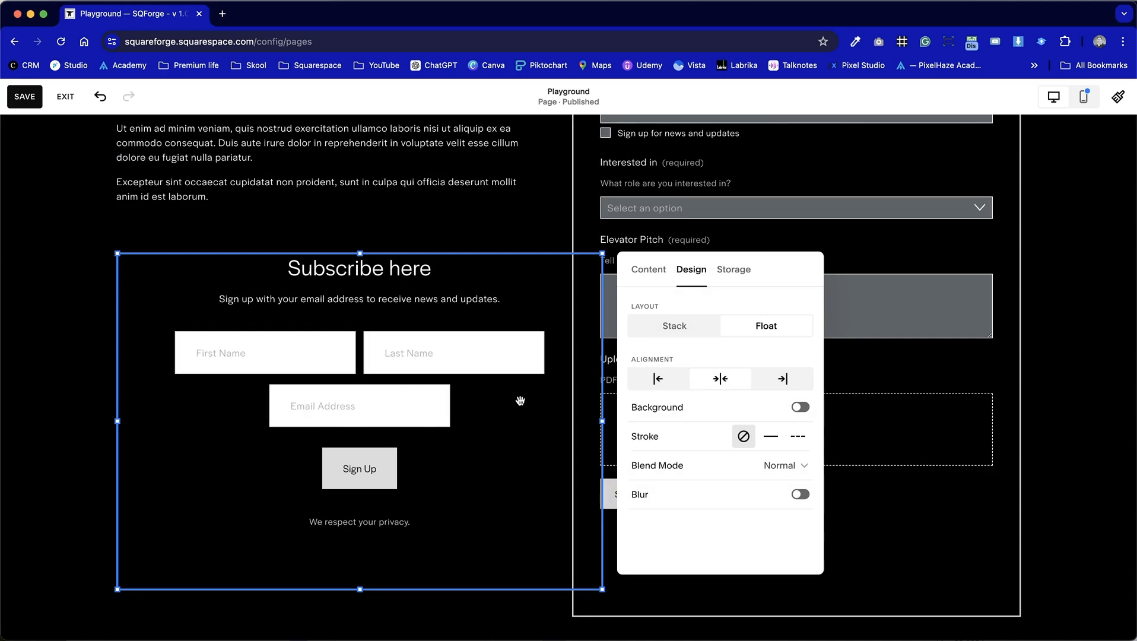
Set the newsletter form to the Stack layout with left alignment and narrow the block to the Job Board text's column width
left_click(686, 330)
left_click(779, 331)
left_click(680, 324)
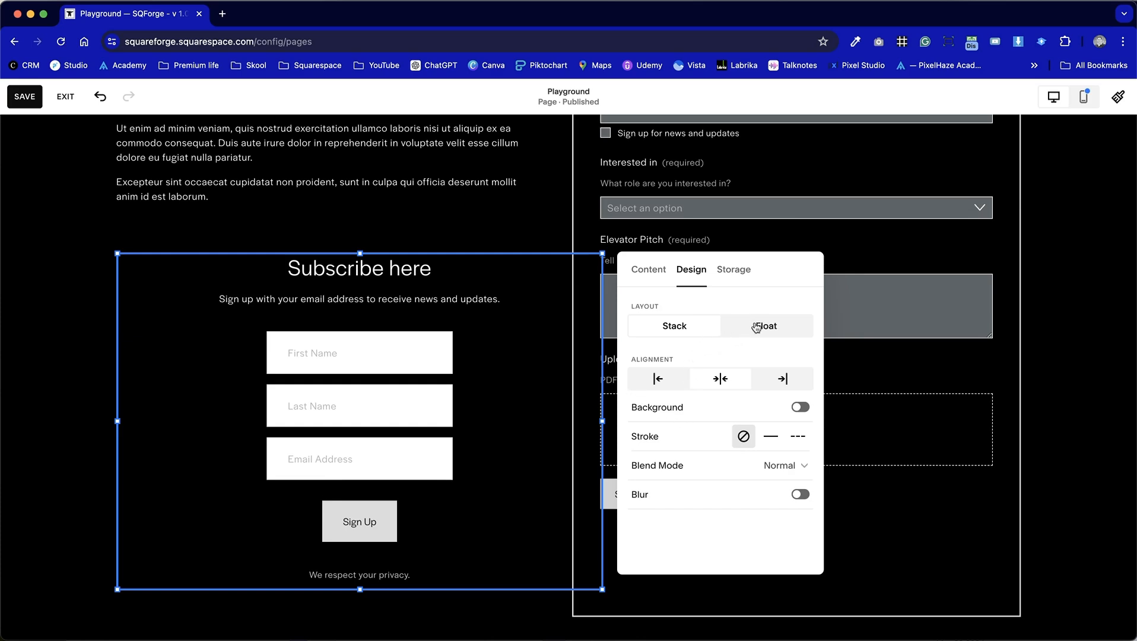
left_click(657, 379)
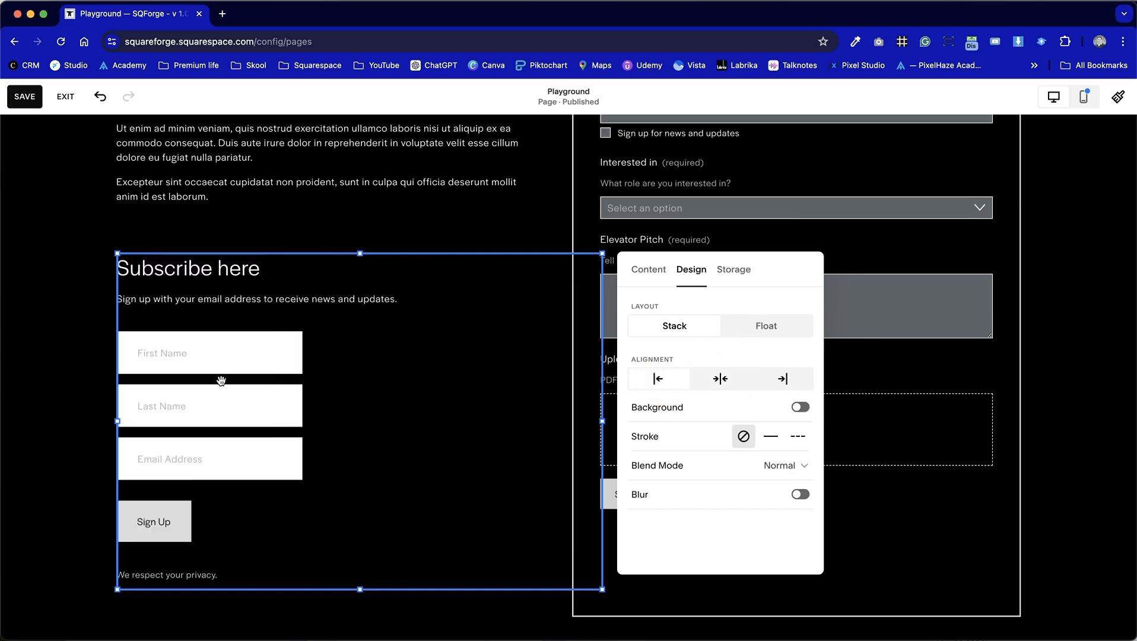
left_click_drag(600, 423, 525, 409)
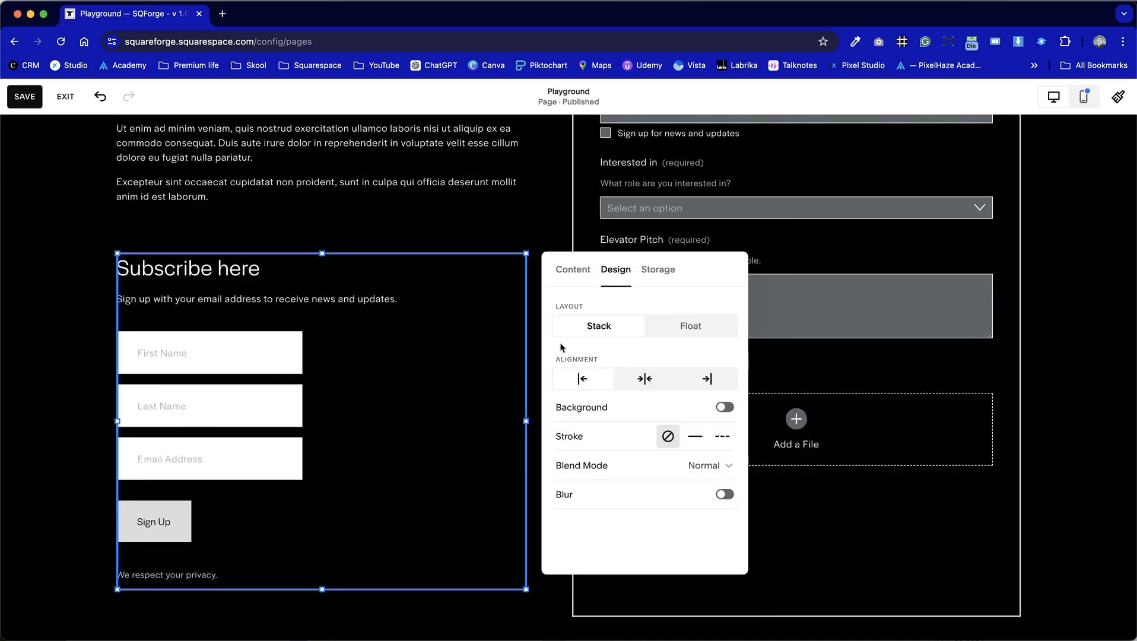
Give the newsletter block a solid stroke with thickness S, like the frame around the job form
scroll(363, 383, "up", 3)
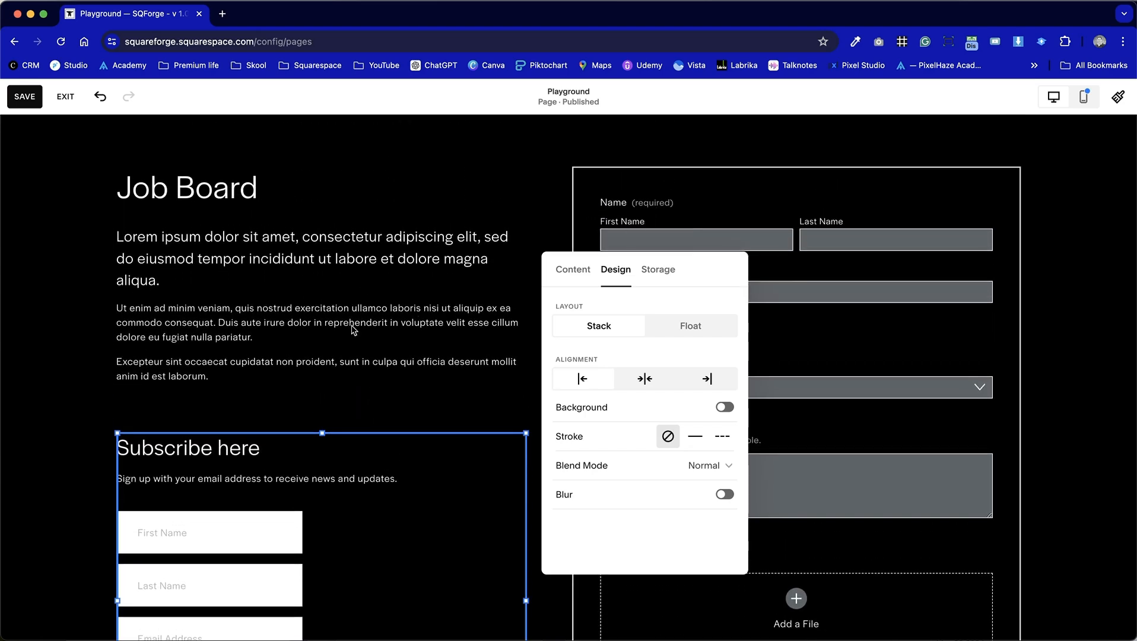
scroll(352, 329, "down", 4)
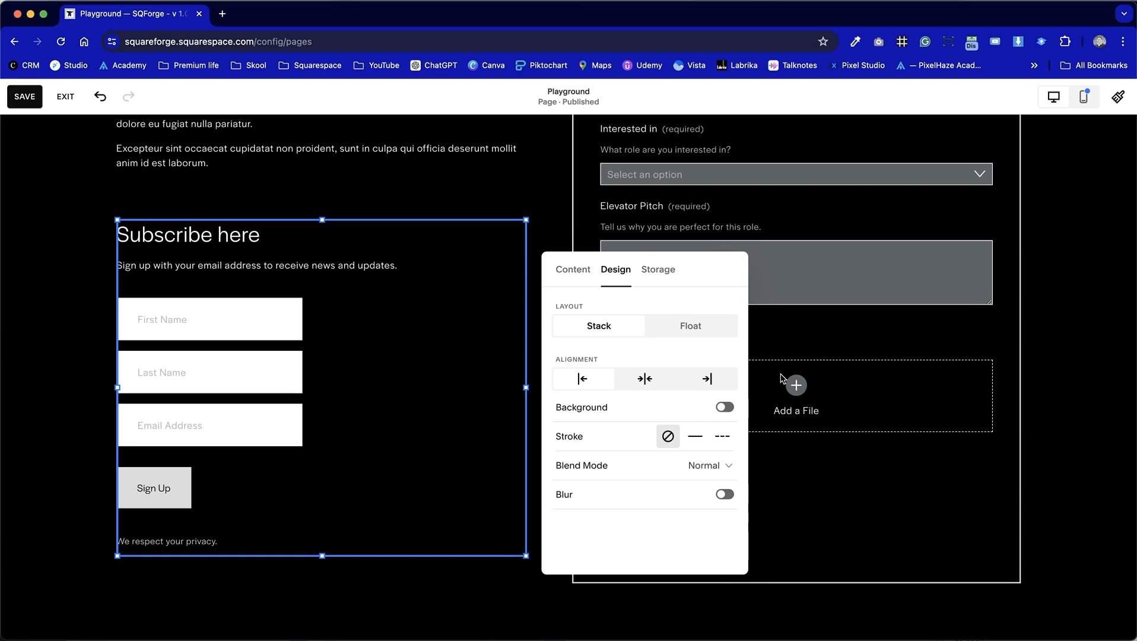
left_click(696, 438)
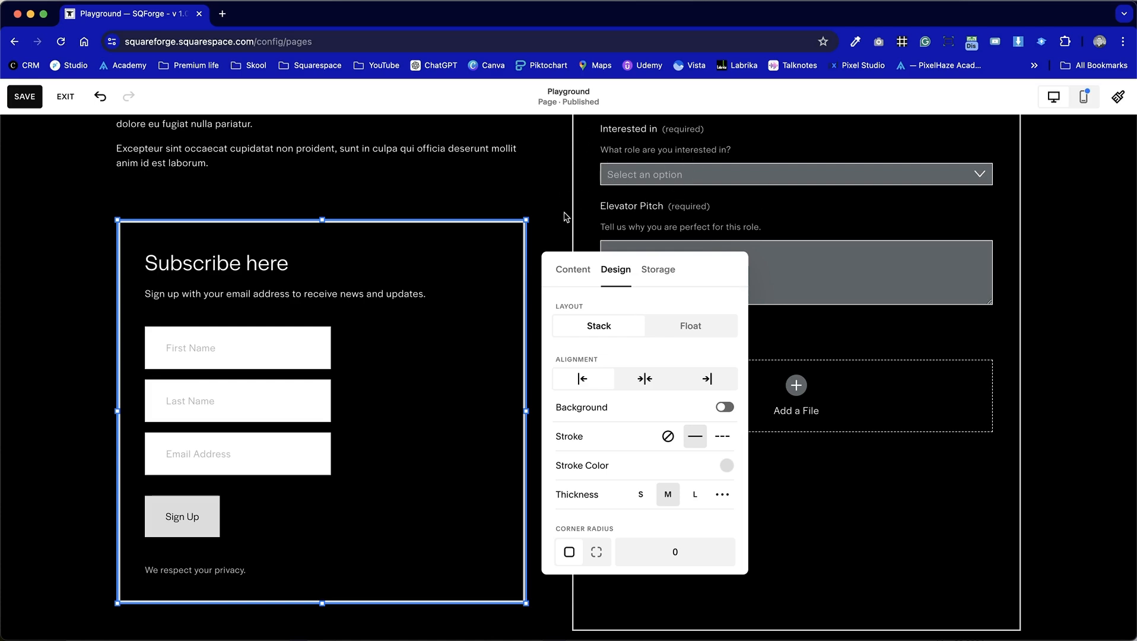
left_click(641, 495)
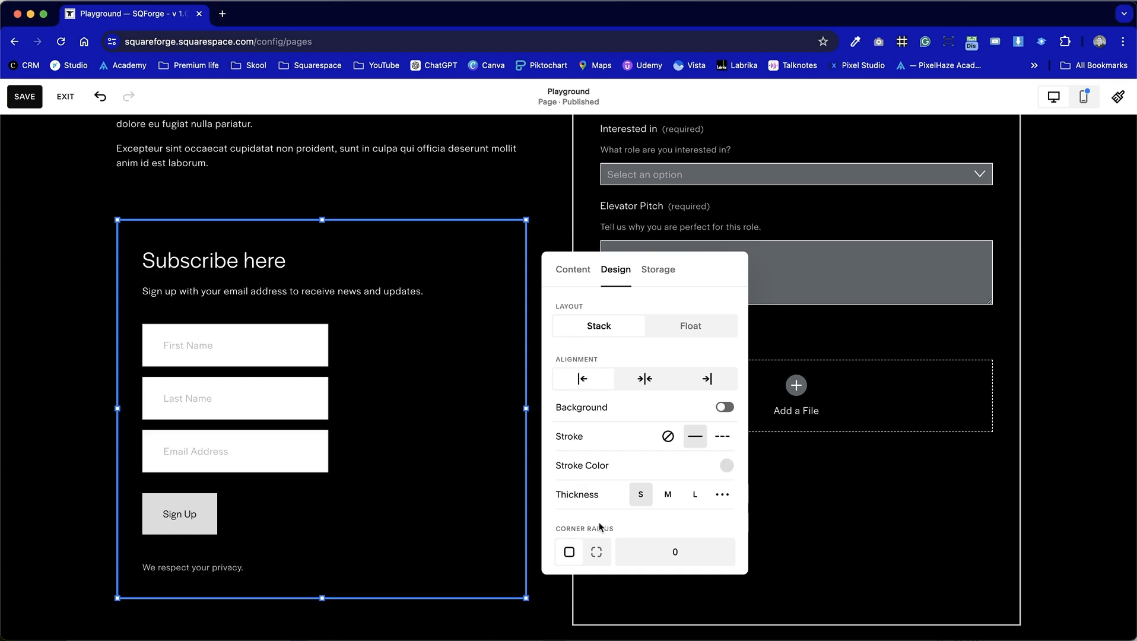
scroll(606, 527, "down", 3)
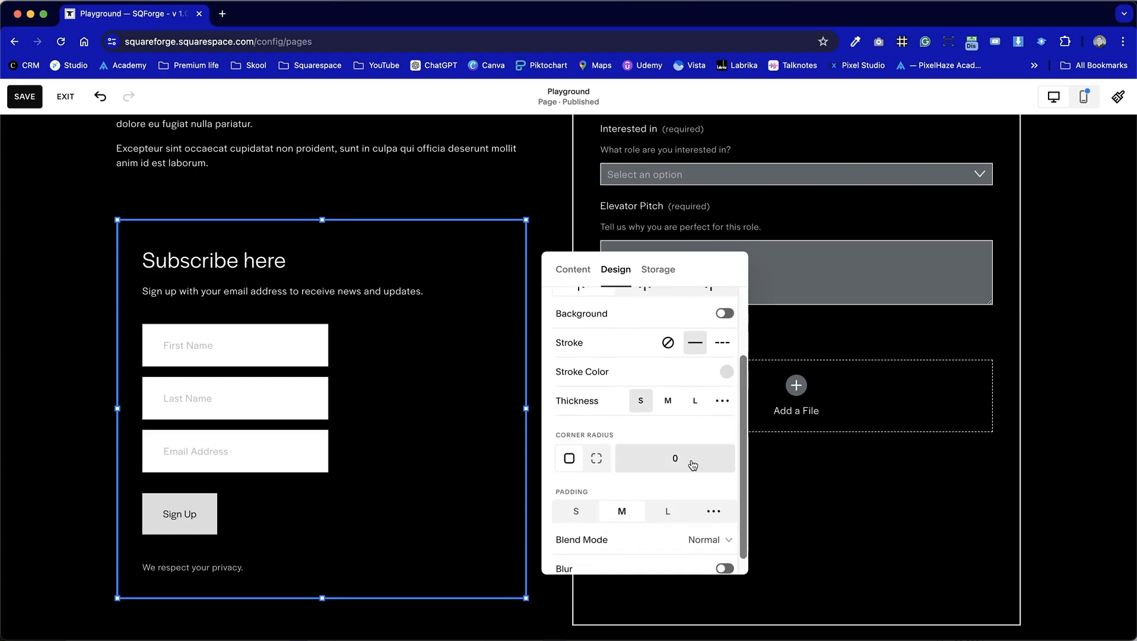
Try the Background option on the bordered newsletter block and switch it off again
scroll(690, 469, "down", 1)
scroll(710, 439, "up", 3)
left_click(724, 368)
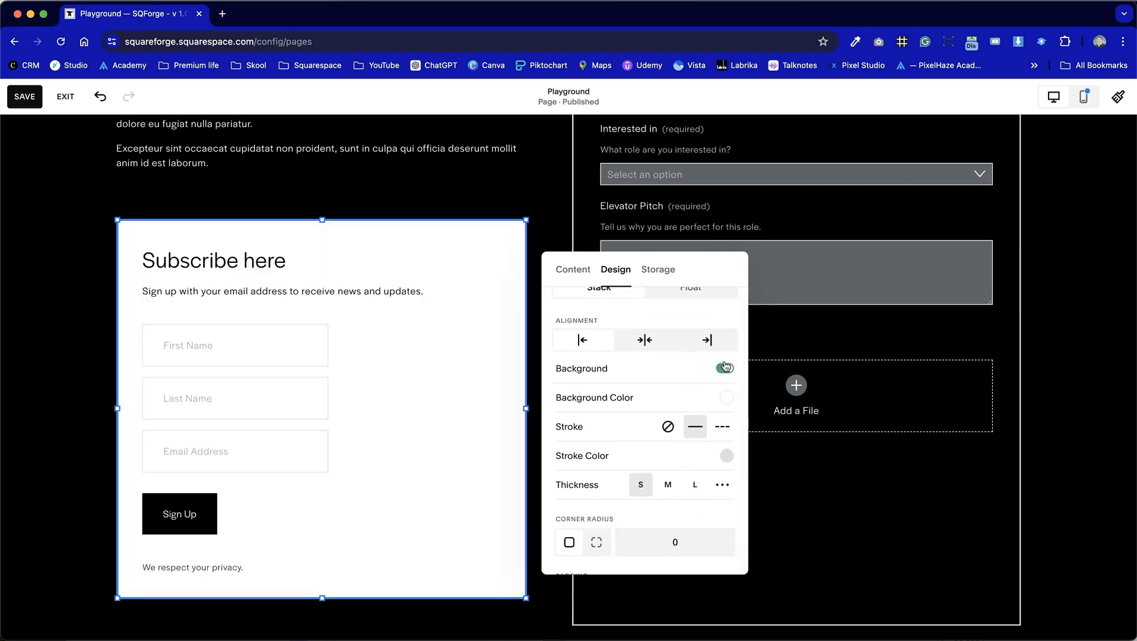
left_click(724, 370)
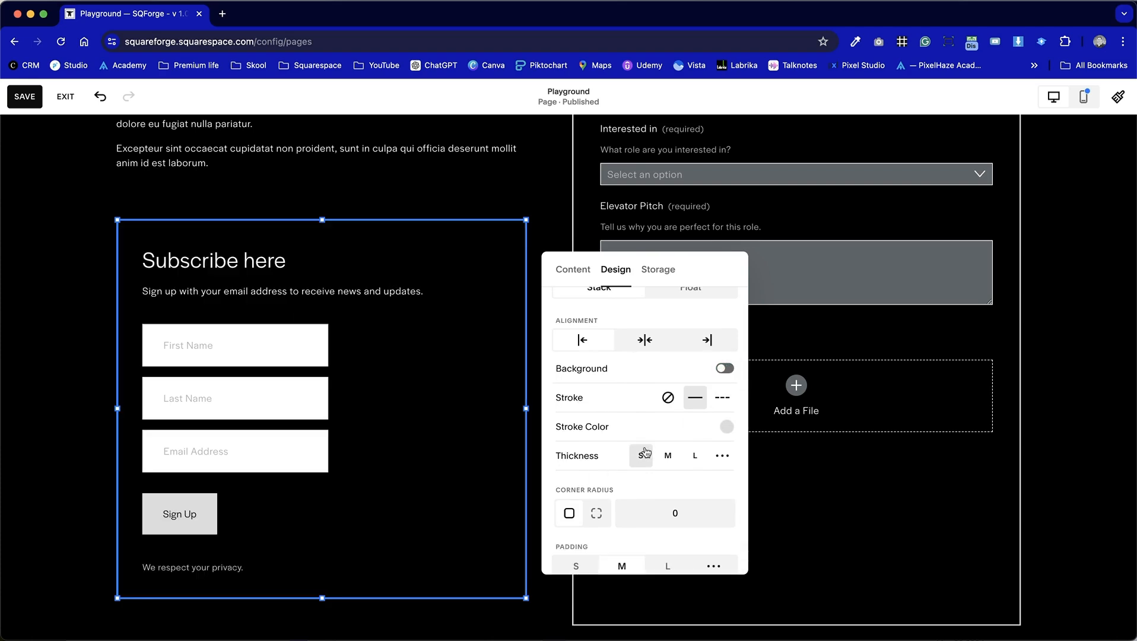
Examine the Blend Mode choices for the newsletter block and leave the list without picking another mode
scroll(646, 454, "down", 3)
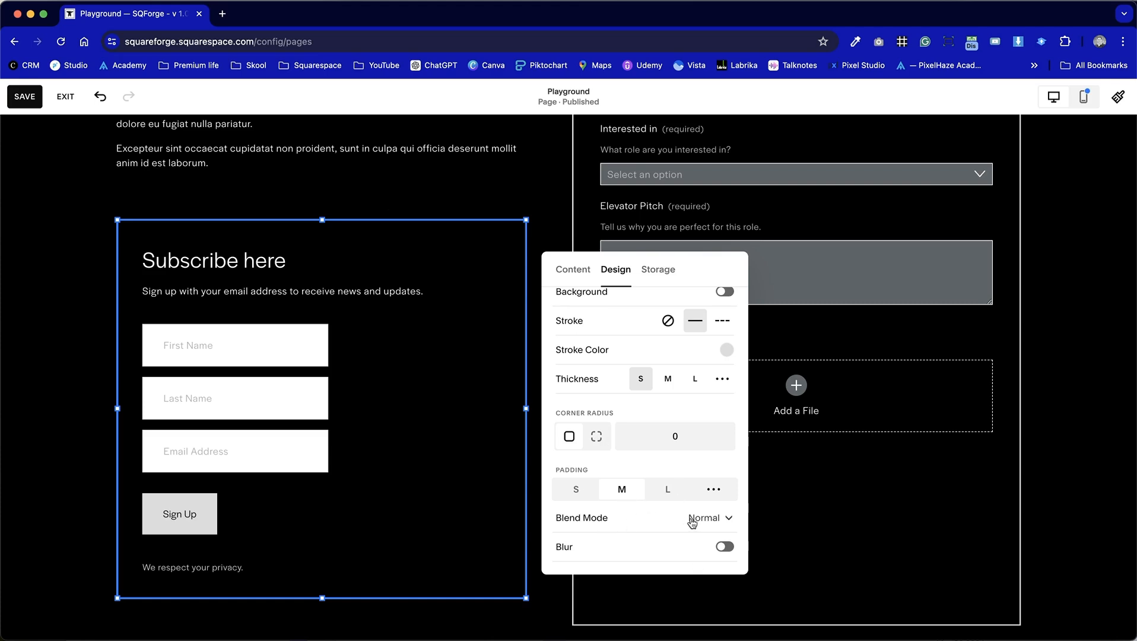
left_click(716, 519)
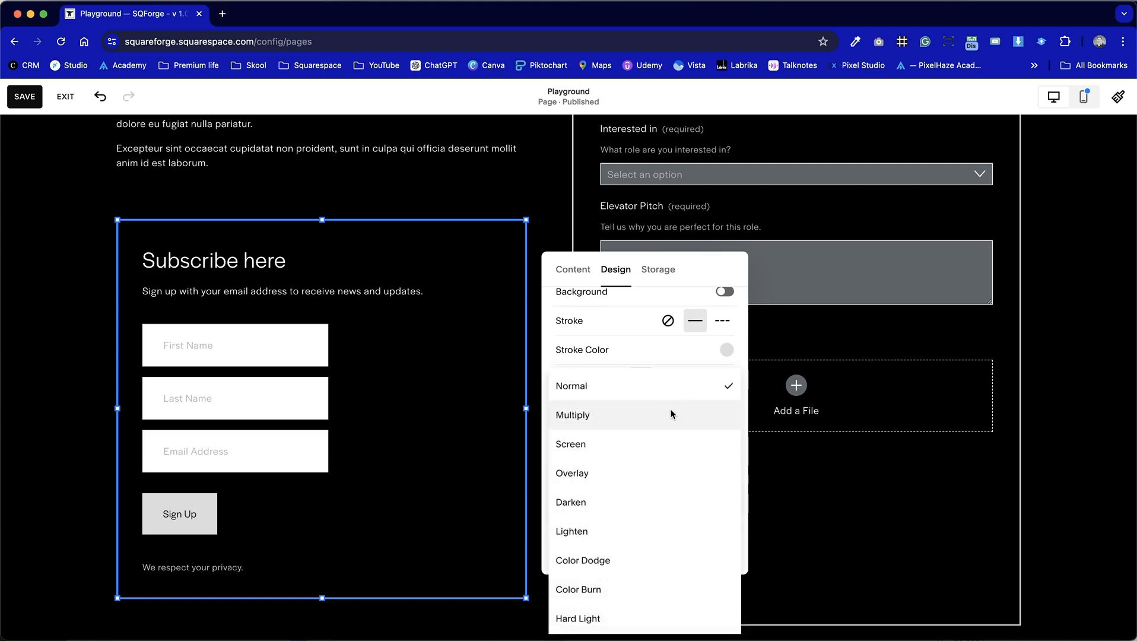
scroll(625, 555, "down", 5)
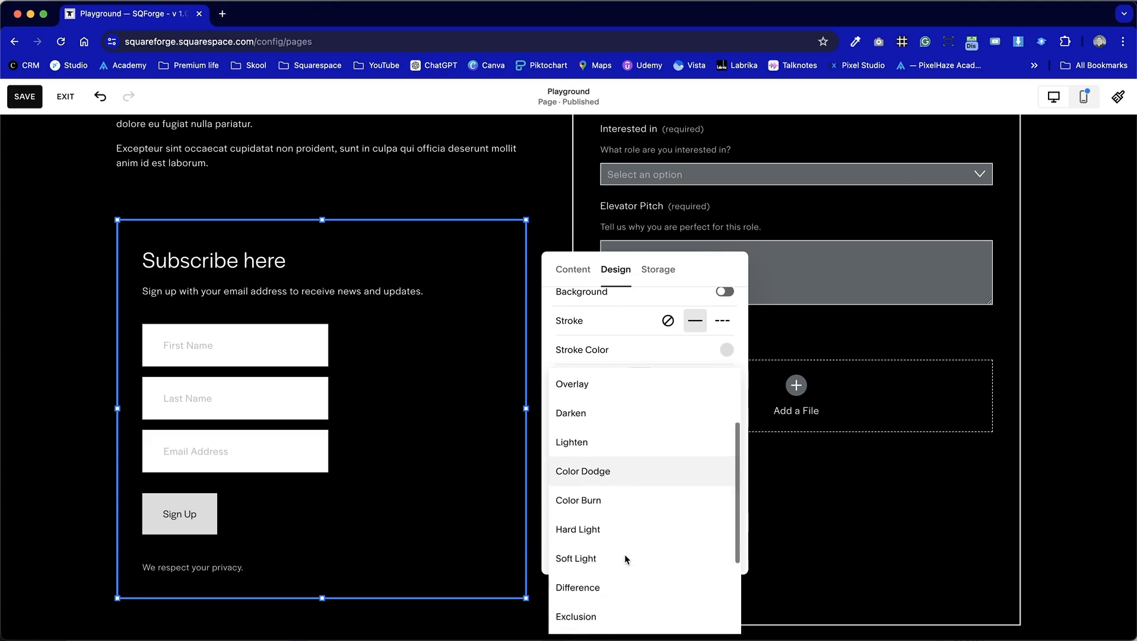
left_click(747, 350)
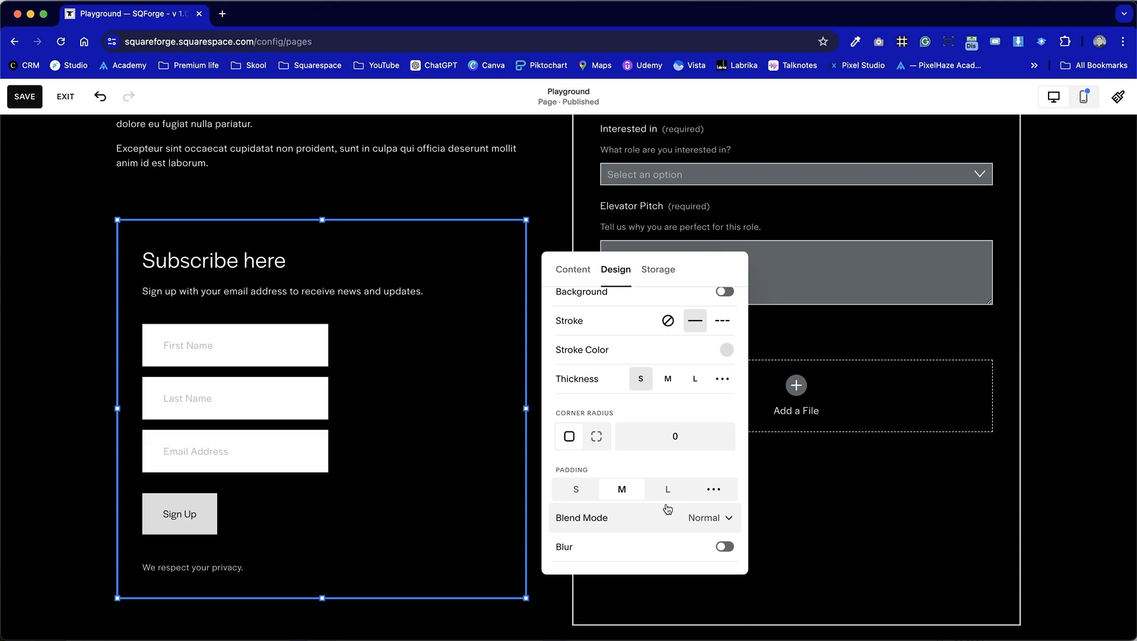
Enable backdrop blur on the newsletter block and close its settings
left_click(725, 547)
scroll(725, 547, "down", 3)
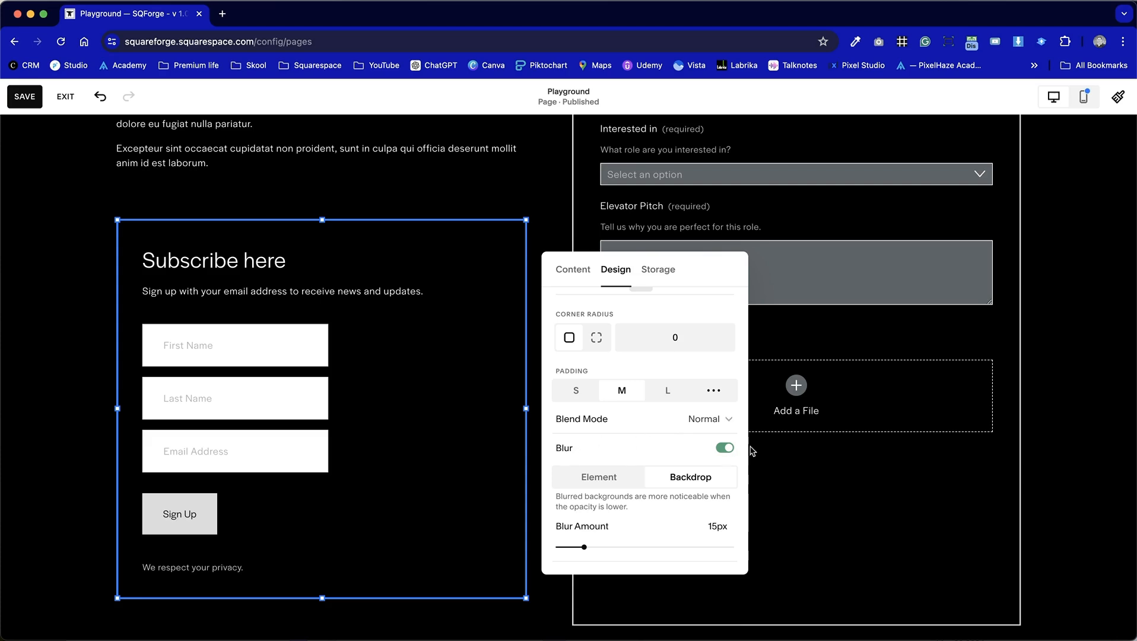
left_click(724, 448)
left_click(520, 203)
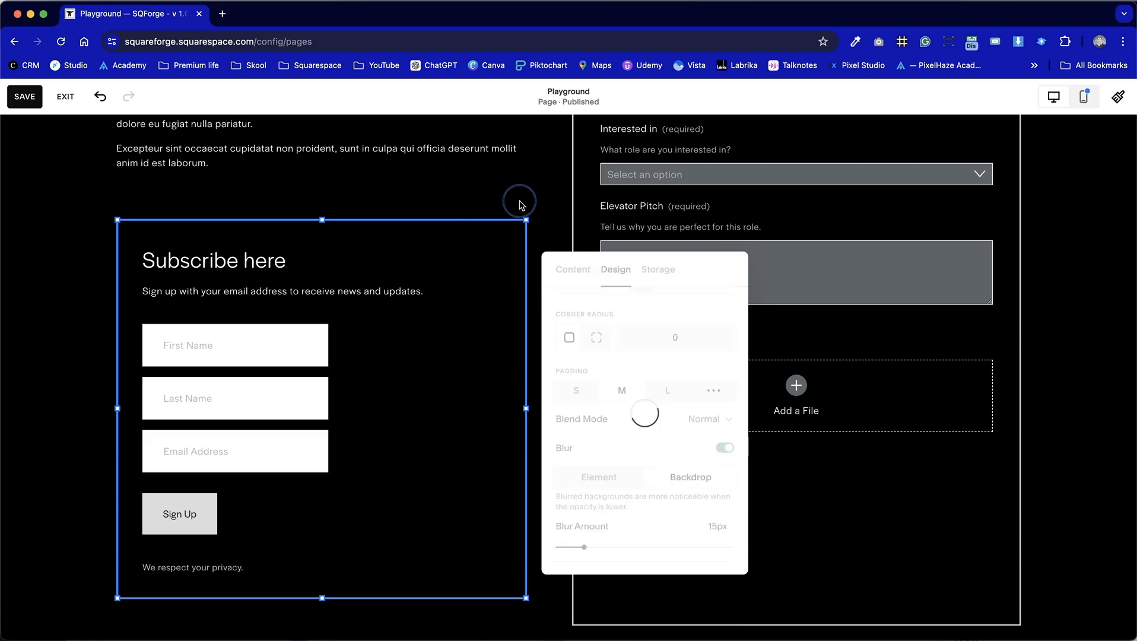
Widen the Subscribe newsletter block in the white section below the job board to the full content width
scroll(506, 309, "down", 10)
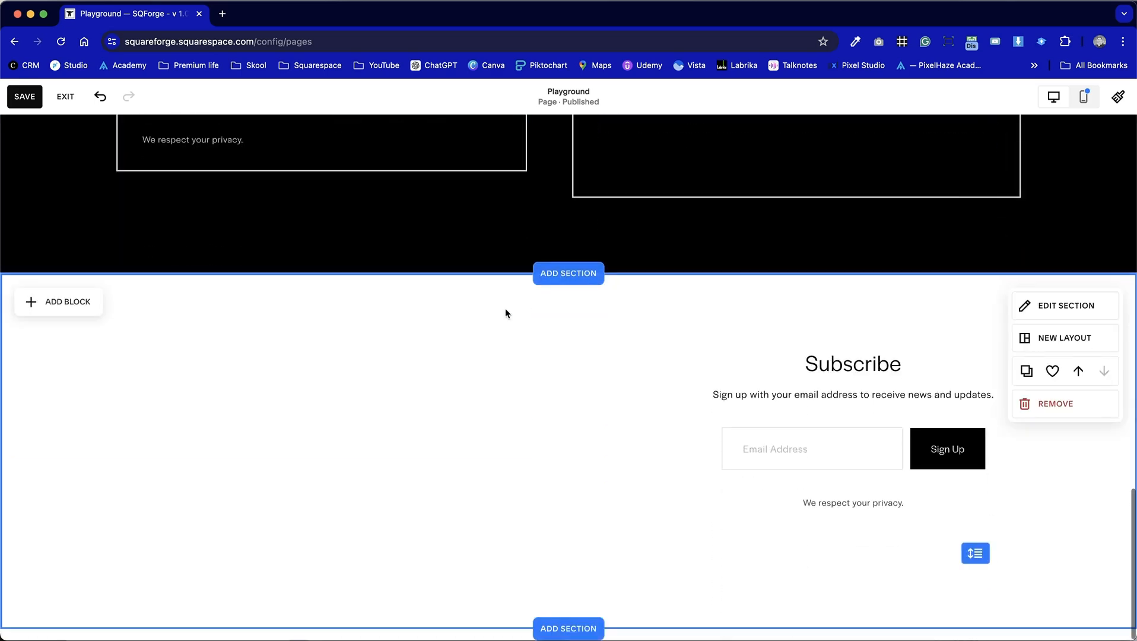
left_click(775, 417)
left_click_drag(688, 450, 320, 437)
Open the Subscribe block's content settings, reposition the editor over the block, and bring the Require Name Field option into view
double_click(447, 438)
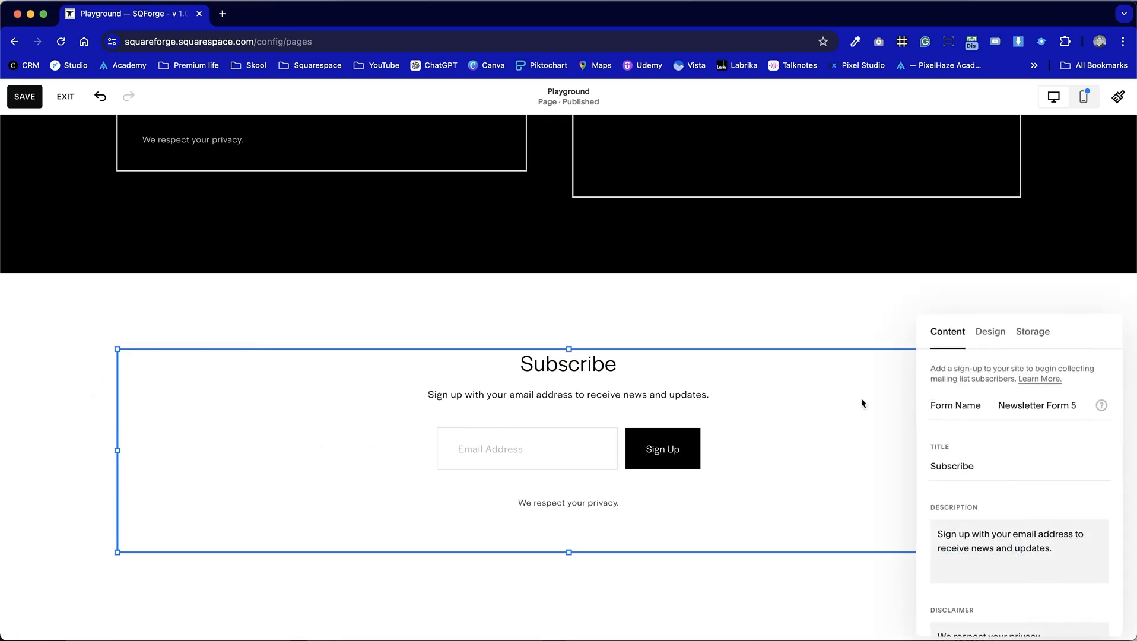
left_click_drag(1111, 321, 915, 215)
scroll(876, 504, "down", 4)
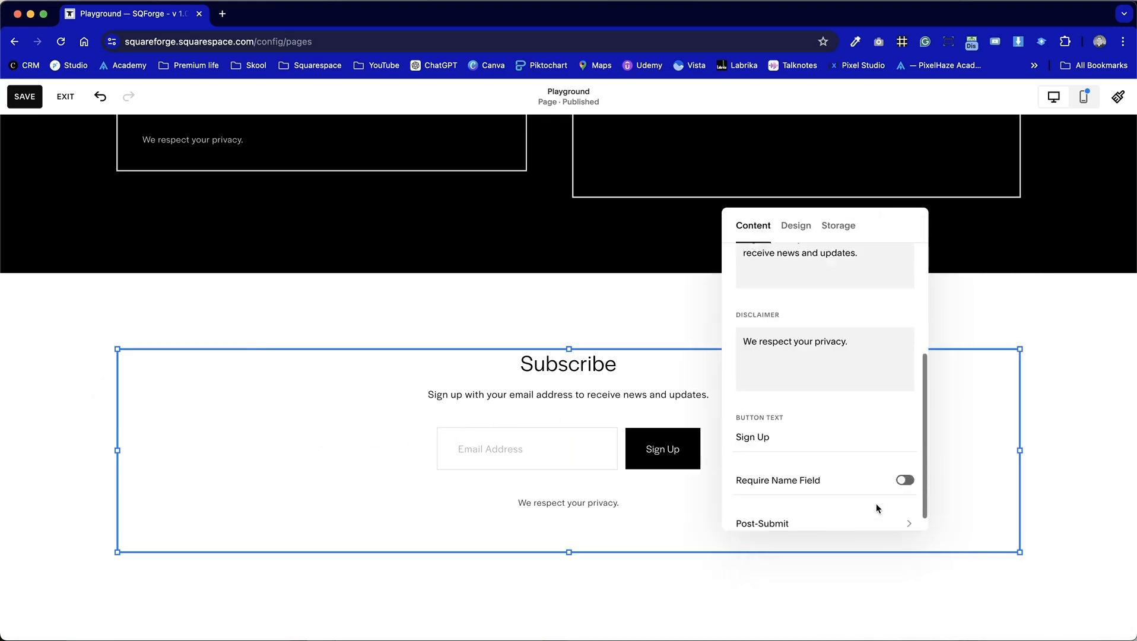